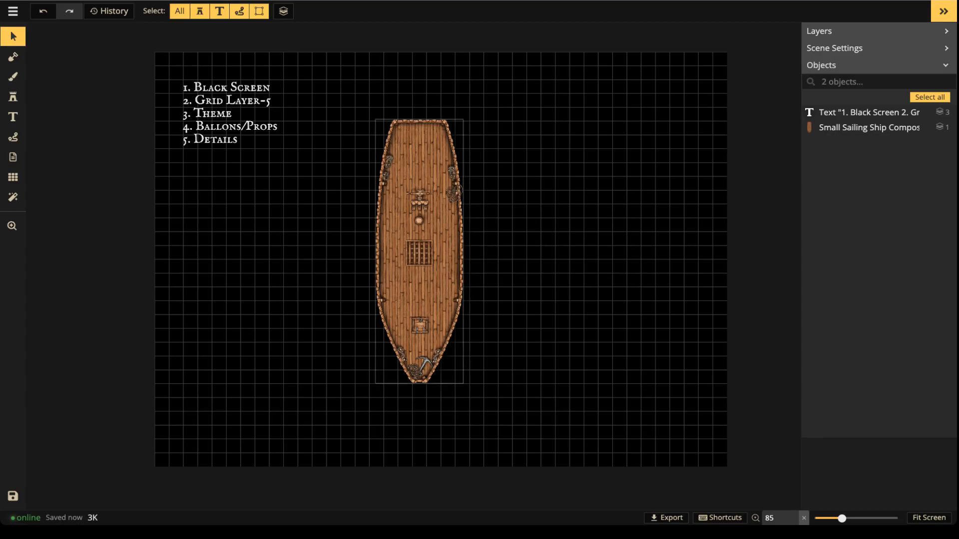
Correct the fourth line of the checklist text to read "Balloons/Props".
click(419, 253)
scroll(430, 209, up, 3)
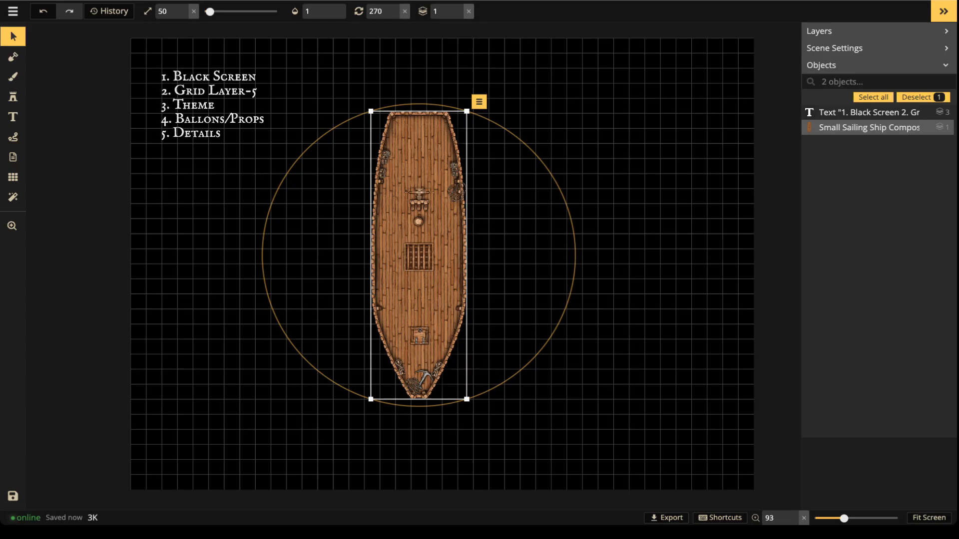
click(213, 104)
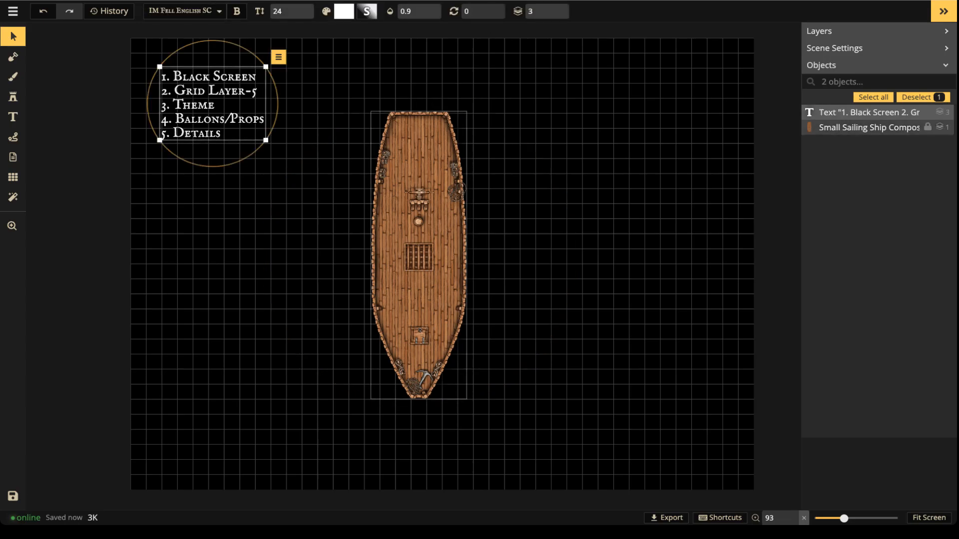
click(13, 36)
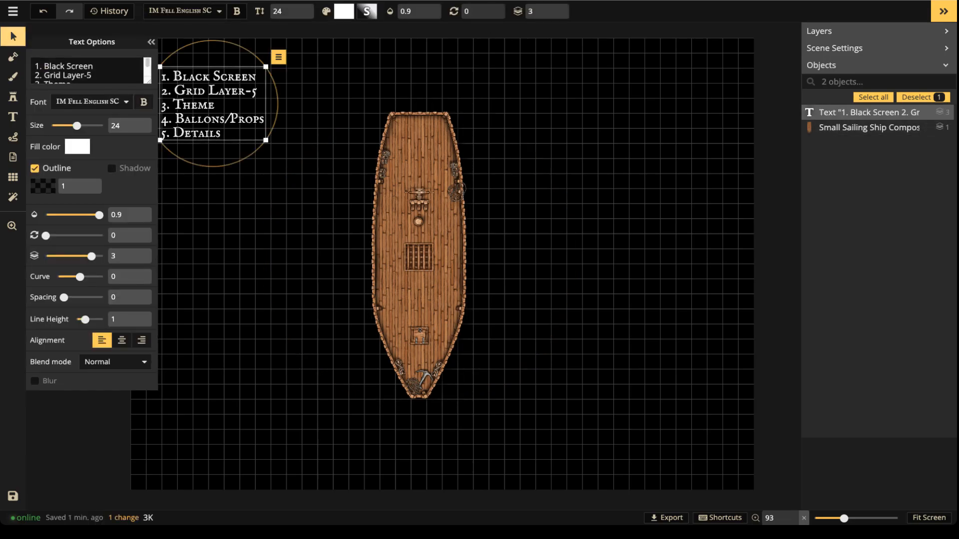
drag(149, 84, 148, 168)
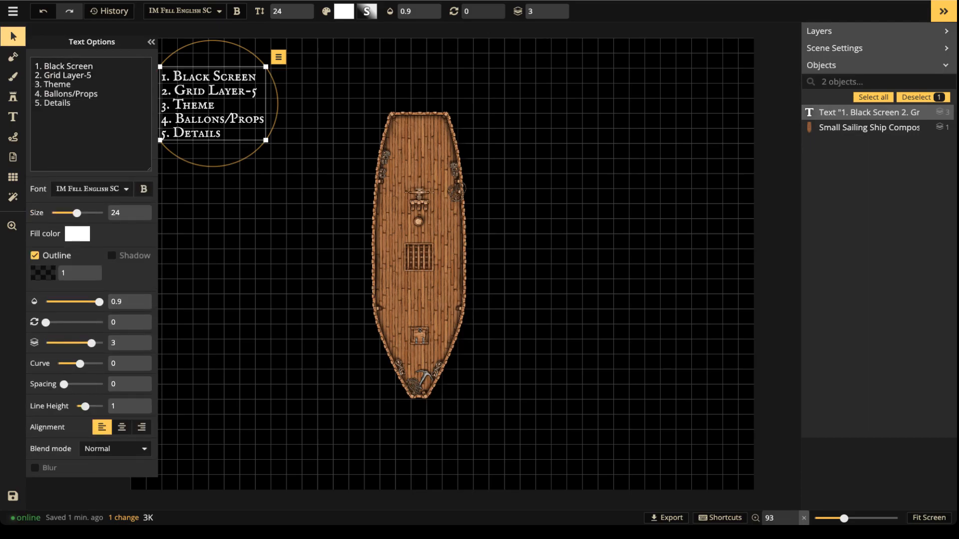
key(BackSpace)
text(o)
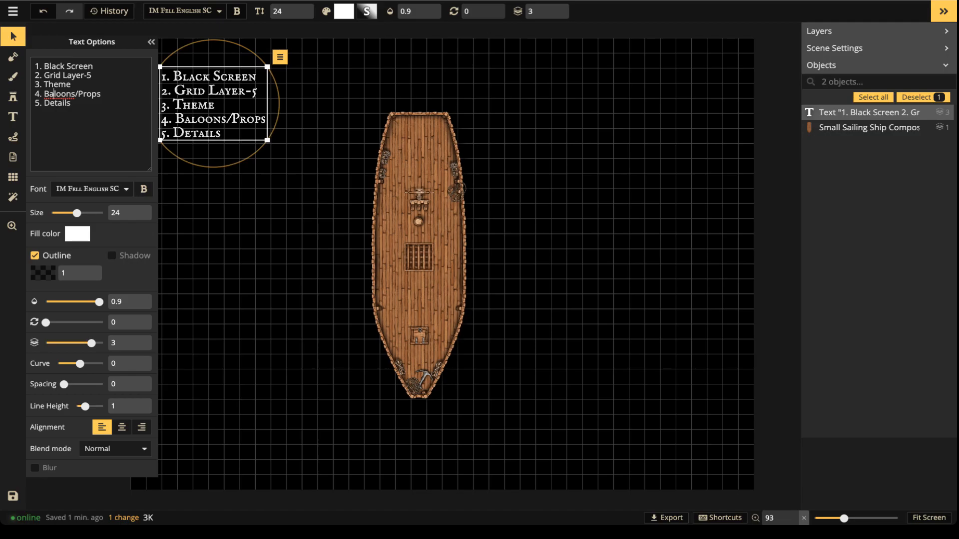
text(l)
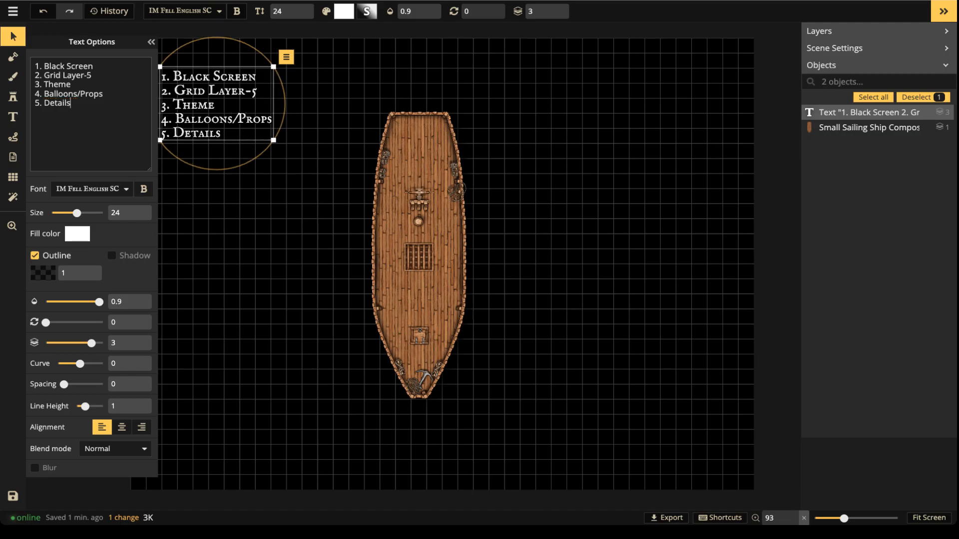
click(319, 200)
click(418, 255)
drag(419, 254, 439, 255)
click(319, 200)
drag(240, 125, 103, 123)
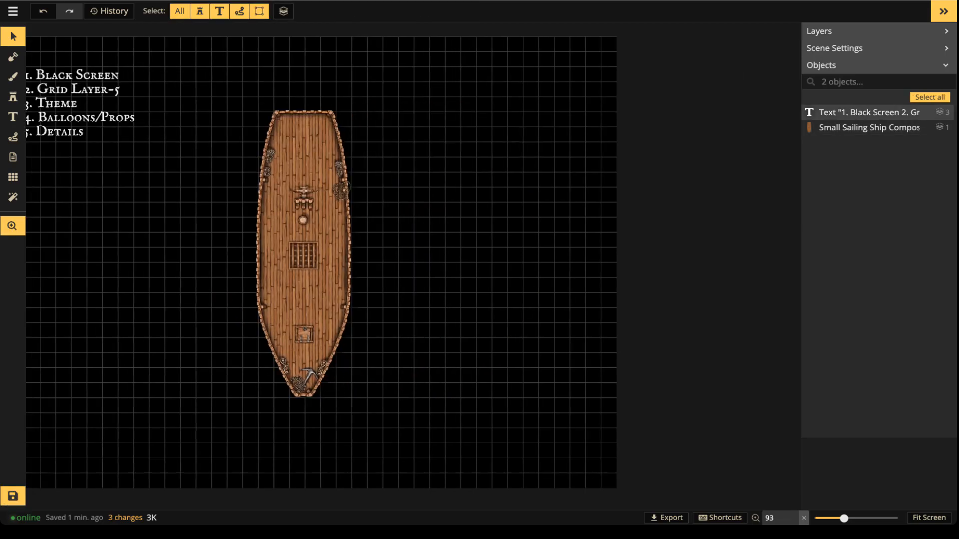
drag(303, 255, 386, 261)
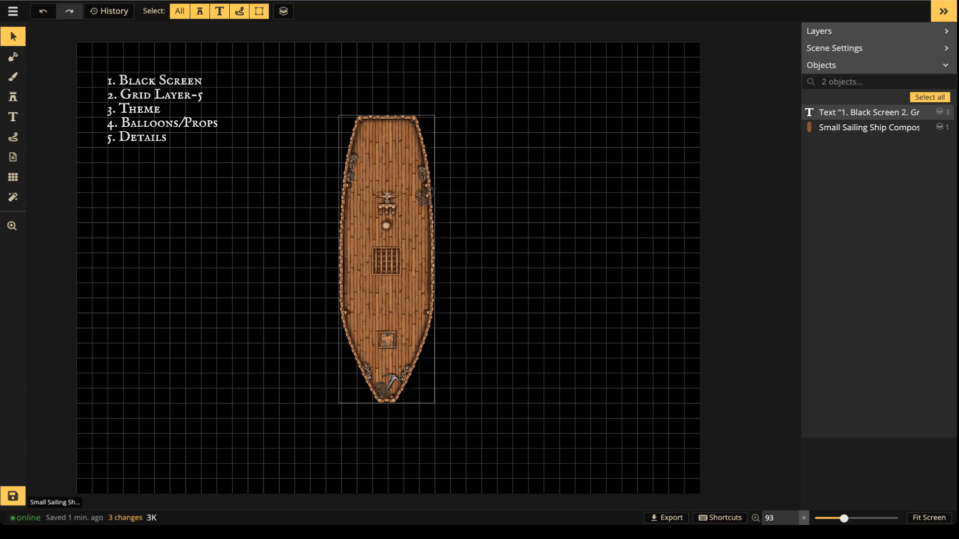
click(386, 259)
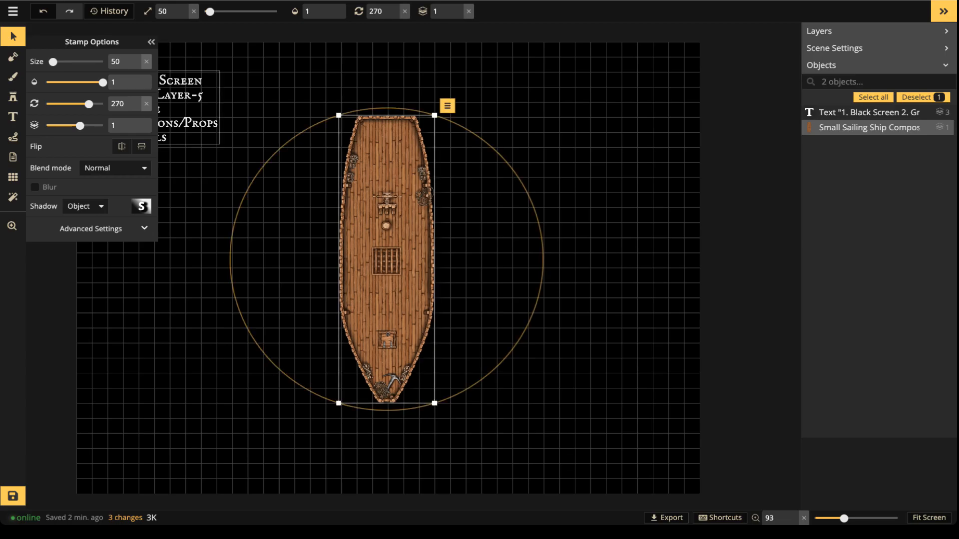
click(13, 37)
click(264, 150)
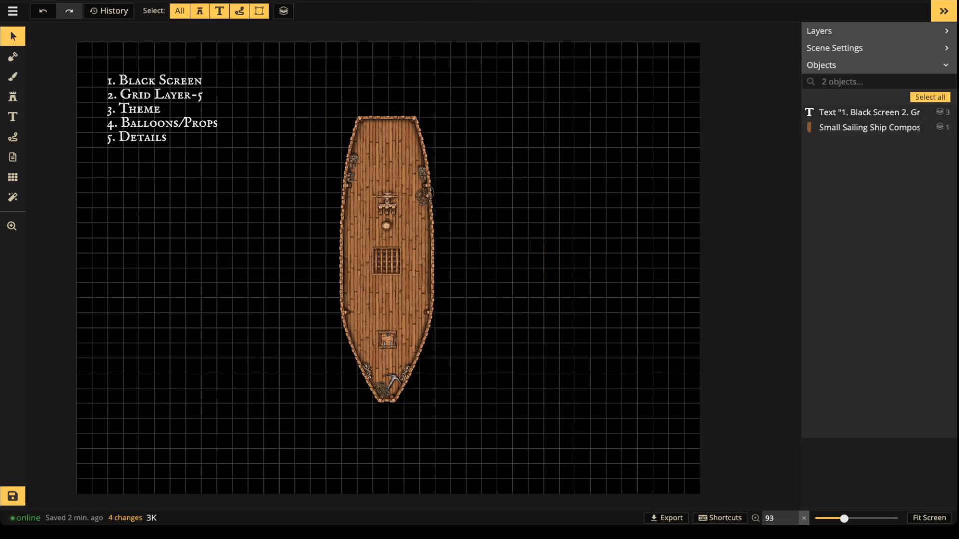
click(382, 230)
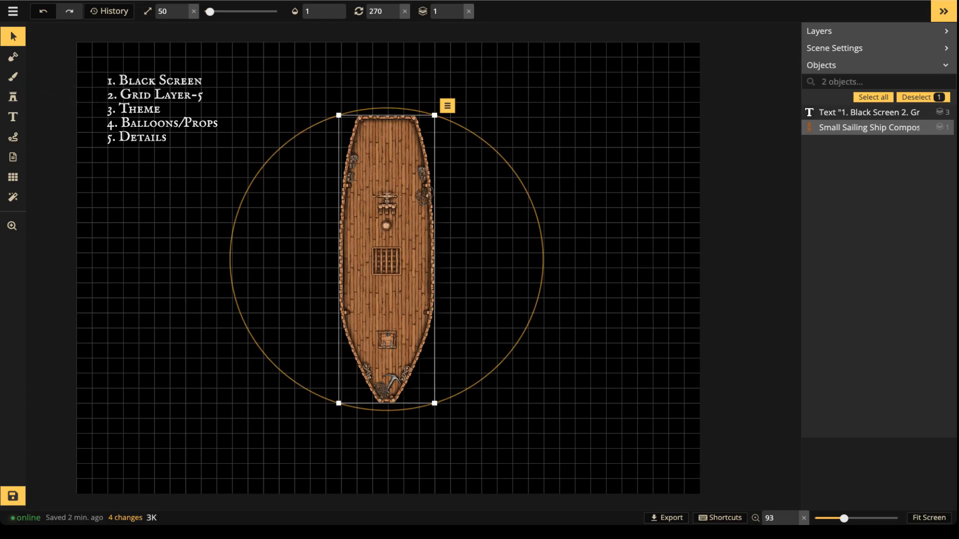
Search the stamp catalog for "sails" and choose the Sails stamp set.
click(13, 96)
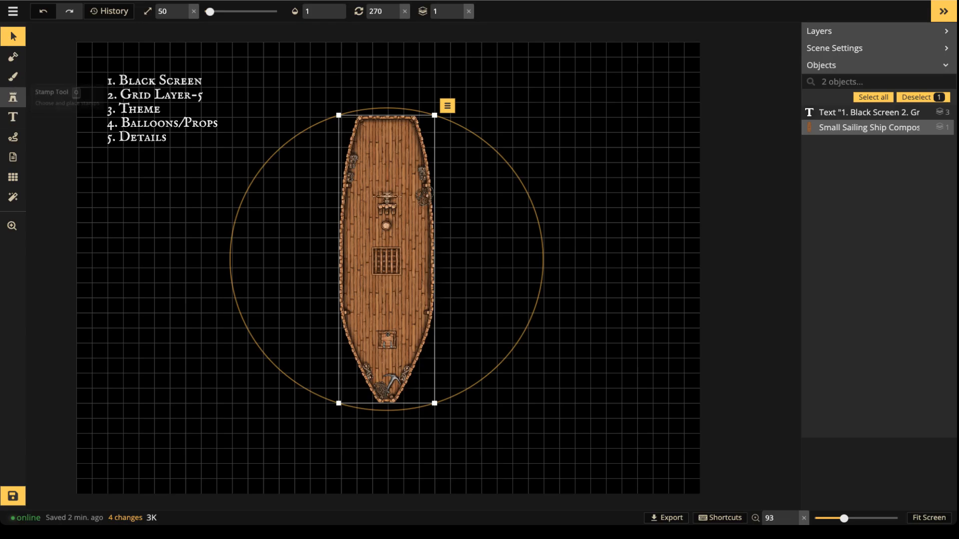
click(58, 124)
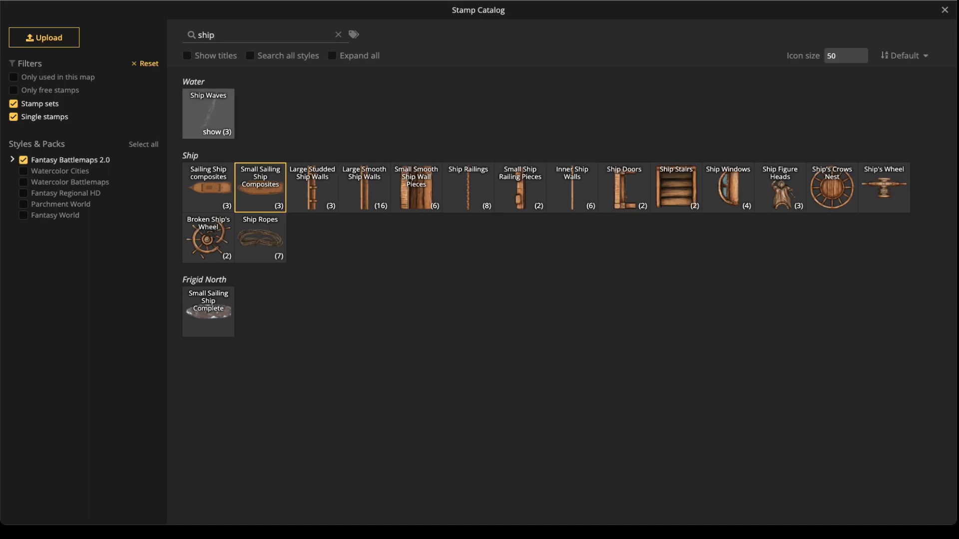
double_click(206, 35)
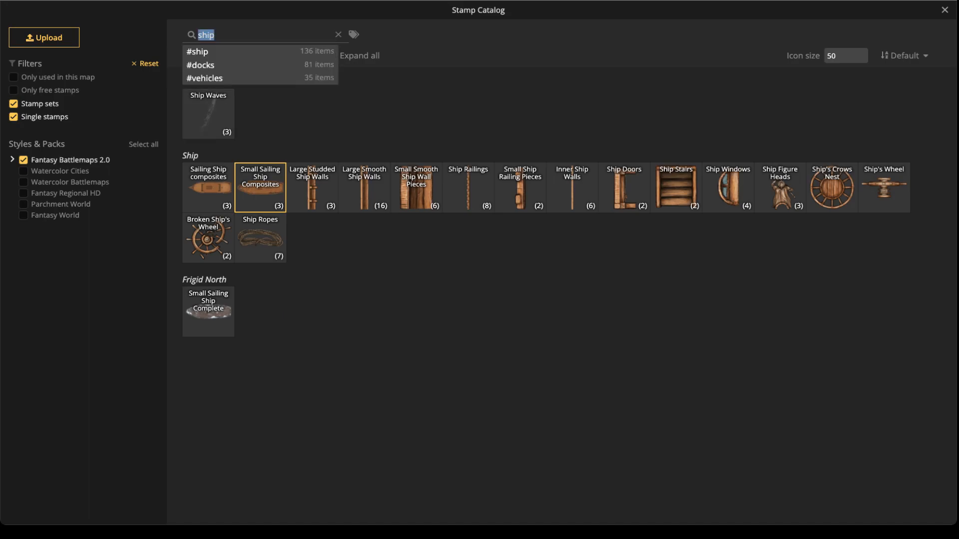
key(BackSpace)
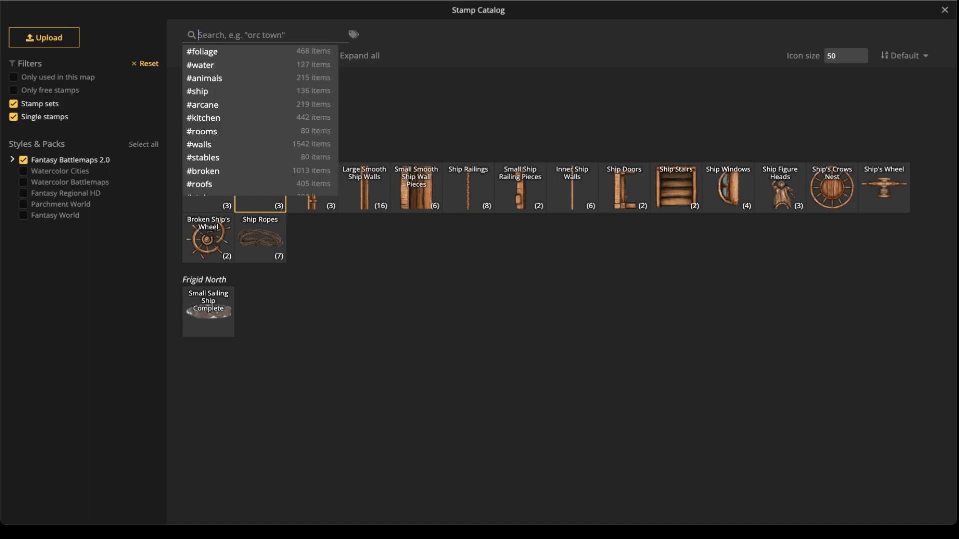
text(sails)
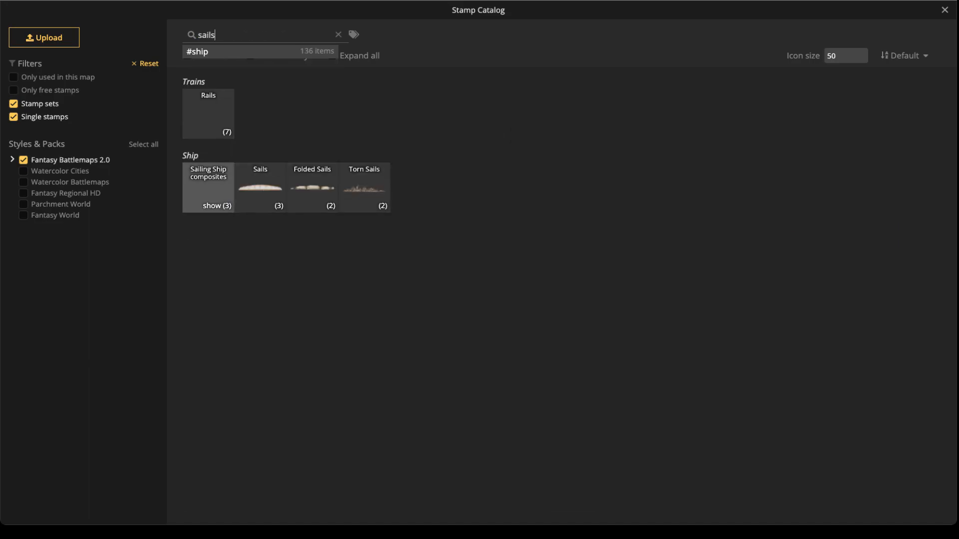
click(260, 188)
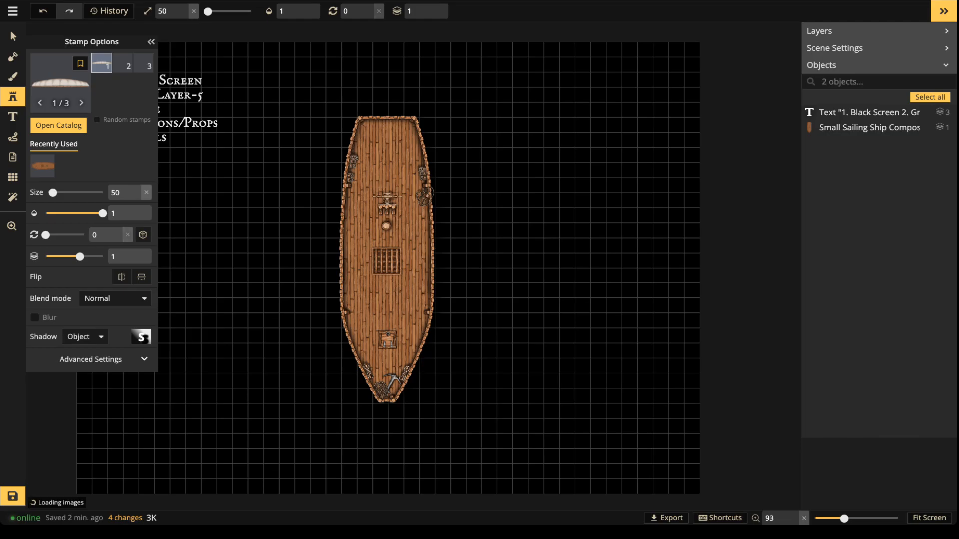
Place a sail stamp at size 80, rotated 270 degrees, in the empty area left of the ship.
scroll(246, 226, down, 4)
scroll(247, 227, up, 5)
scroll(247, 227, up, 2)
scroll(240, 229, down, 6)
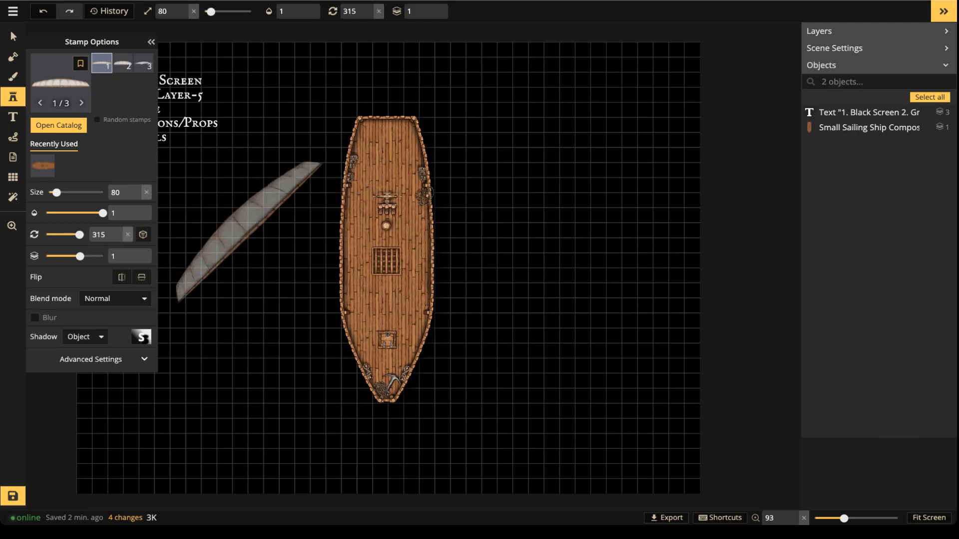
click(234, 231)
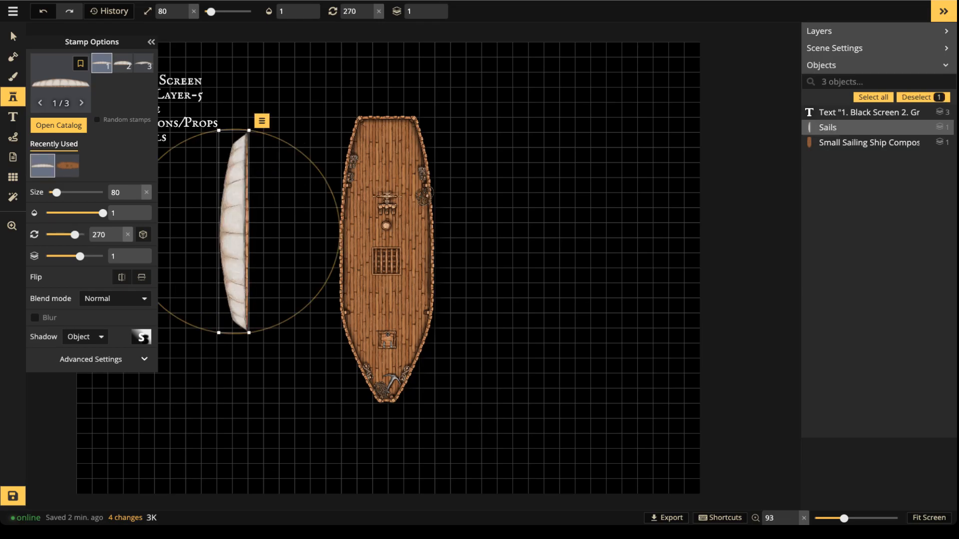
Place a second sail, flip it vertically and join it to the first one as a mirrored half.
click(298, 227)
key(f)
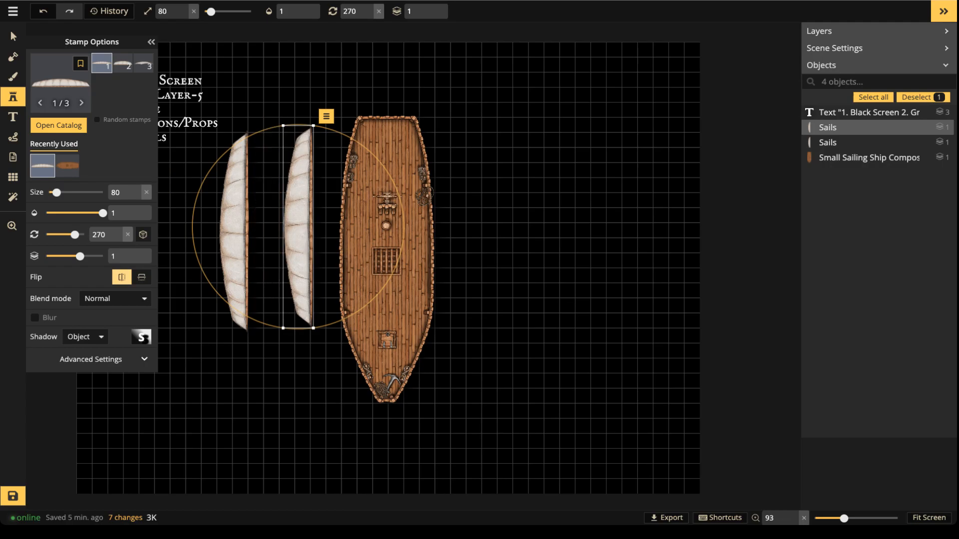
key(f)
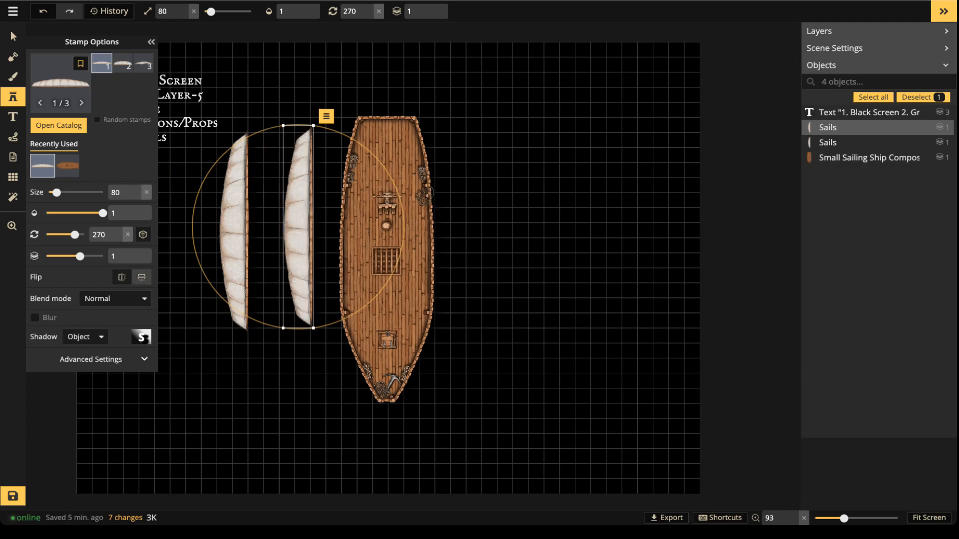
click(142, 277)
drag(300, 236, 260, 241)
Select both sail halves and enlarge them together to size 106.
scroll(257, 235, up, 3)
scroll(256, 198, up, 2)
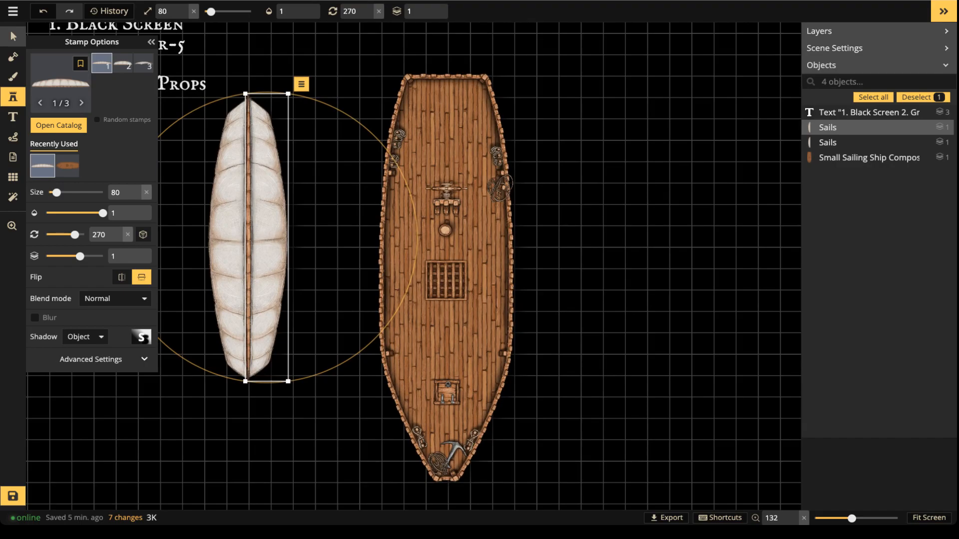
click(13, 37)
drag(193, 146, 291, 194)
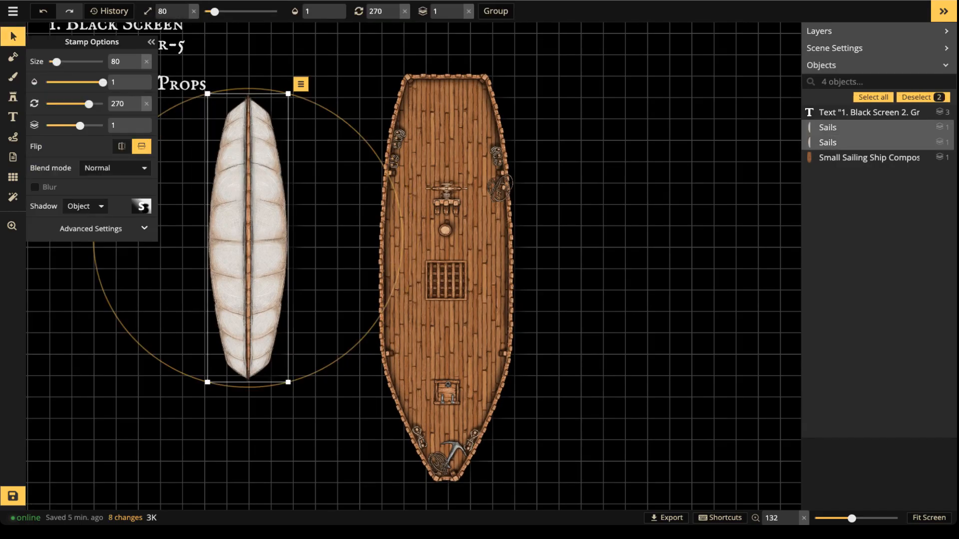
drag(288, 382, 322, 477)
scroll(314, 285, down, 3)
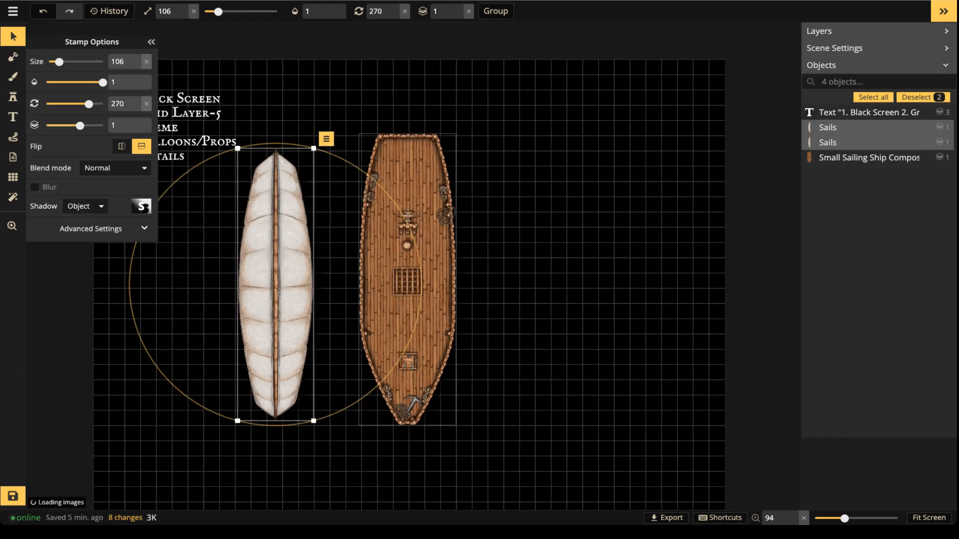
Reset the rotation of both sails to 0 and rejoin the halves along their straight edges.
drag(422, 285, 264, 124)
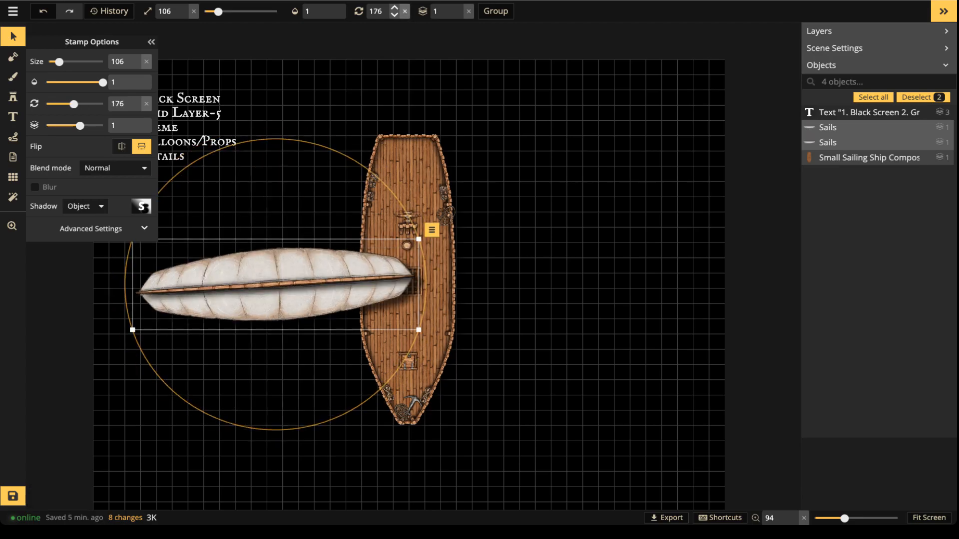
click(405, 11)
drag(384, 265, 372, 301)
click(333, 255)
drag(263, 305, 263, 374)
shift+click(263, 339)
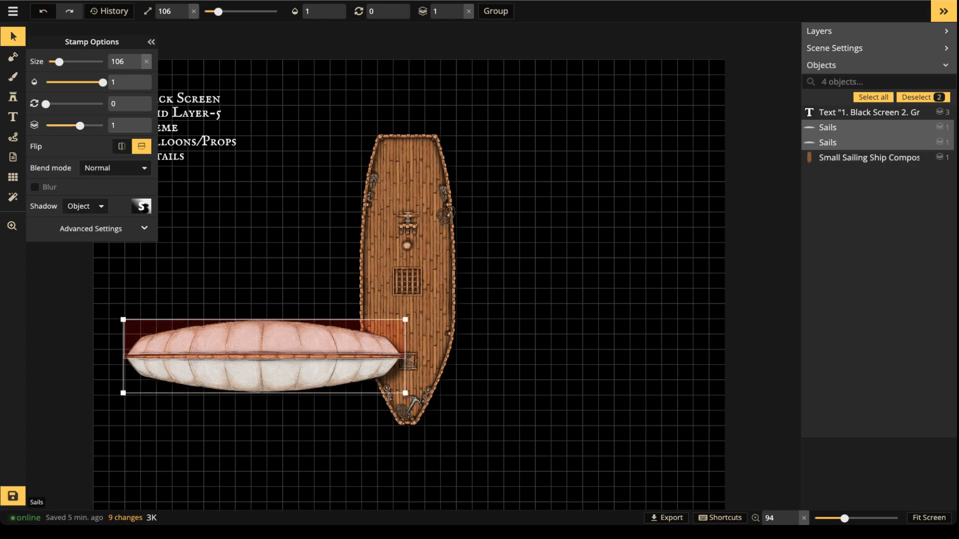
Stretch both sails to a transform height of 145 at width 100, and realign the two halves.
click(120, 229)
click(74, 249)
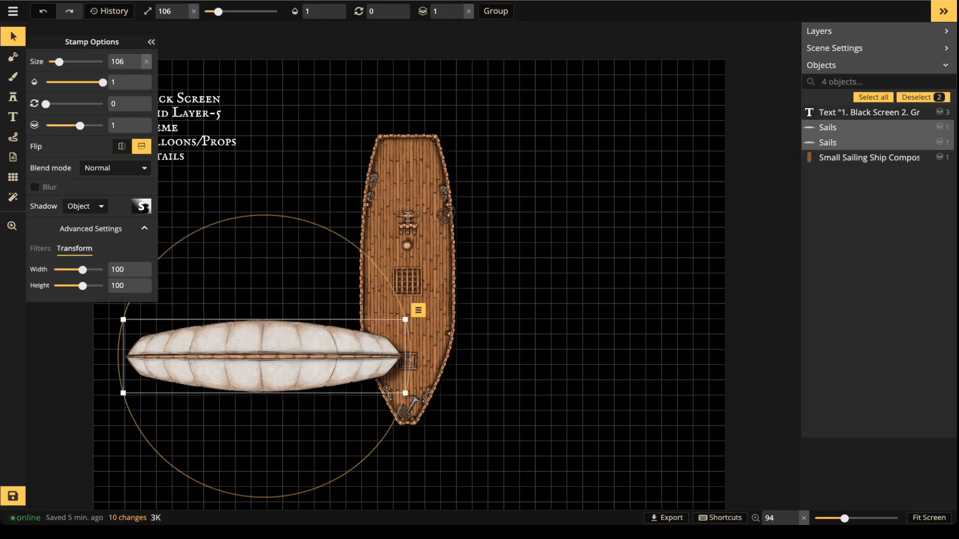
drag(82, 270, 83, 270)
mouse_move(81, 286)
mouse_down()
mouse_move(96, 286)
mouse_move(87, 286)
mouse_up()
click(146, 270)
drag(264, 330, 266, 316)
drag(216, 232, 241, 390)
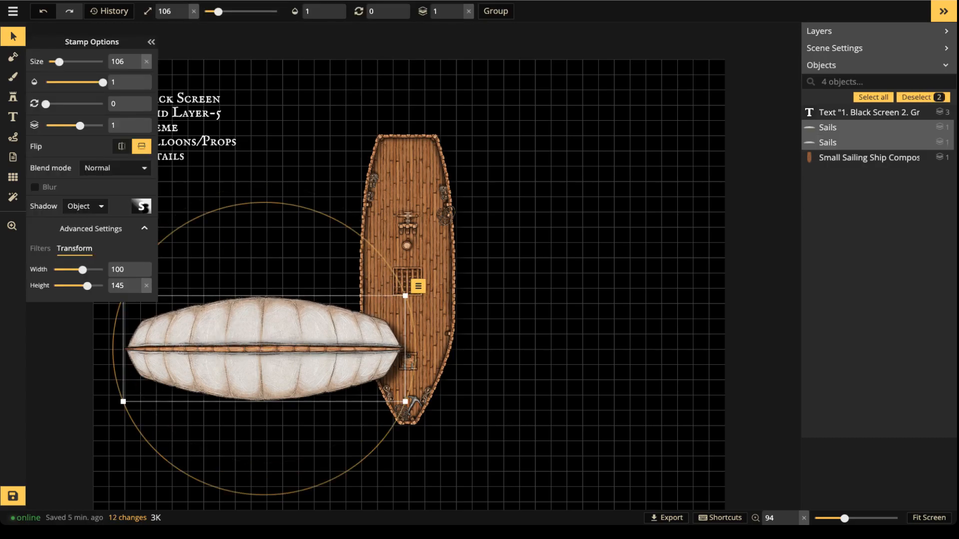
Group the two sails and set the shadow of the sails inside the group to None.
click(496, 11)
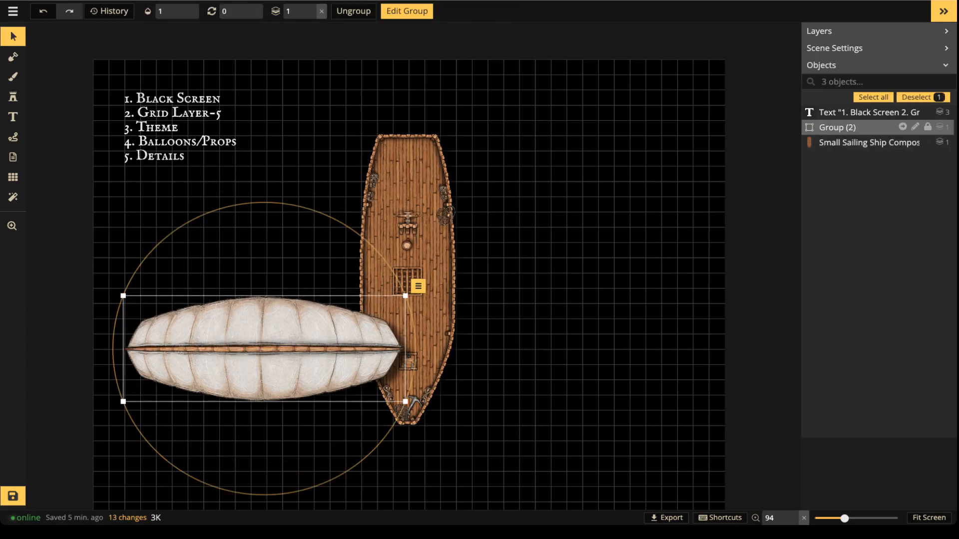
click(902, 127)
click(85, 206)
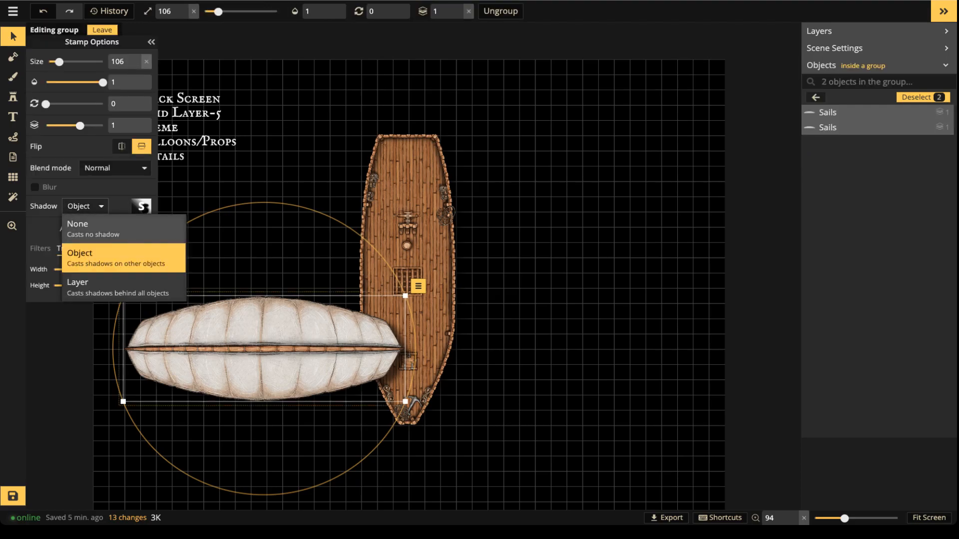
click(75, 219)
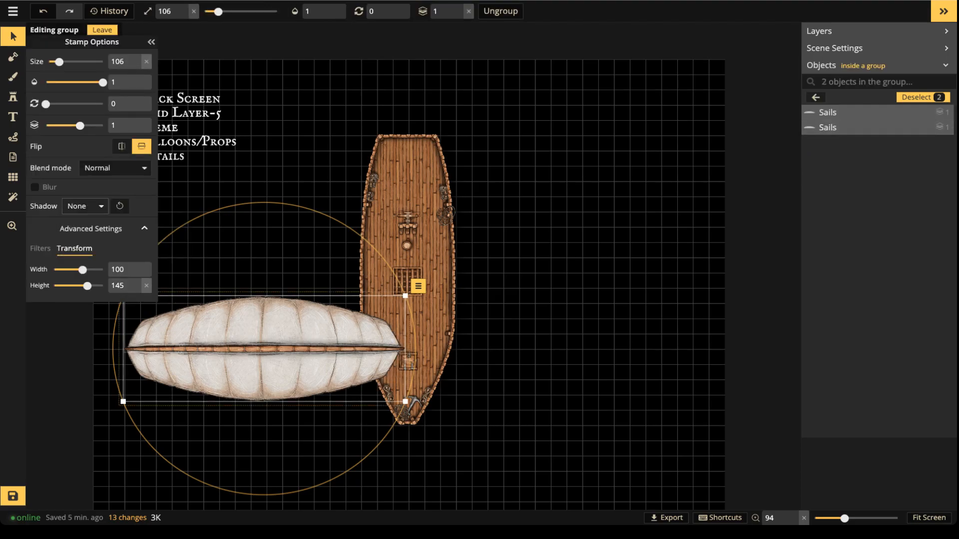
key(Escape)
key(Escape)
Rename the sail group as balloon.
click(915, 127)
text(balloon)
key(Return)
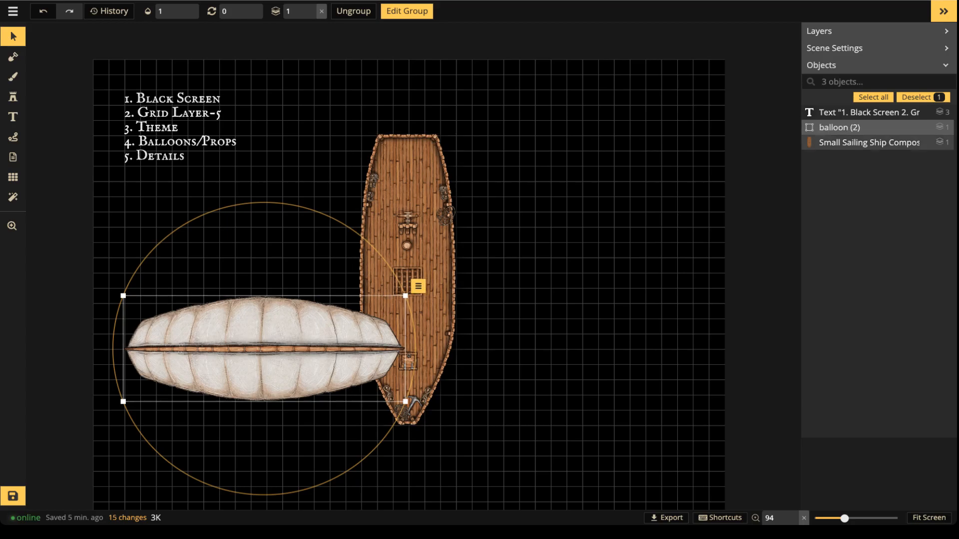
Rotate the balloon group to 90 degrees and position it lengthwise along the ship's left side.
drag(341, 212, 321, 225)
drag(182, 302, 251, 380)
drag(415, 350, 265, 500)
drag(293, 350, 349, 267)
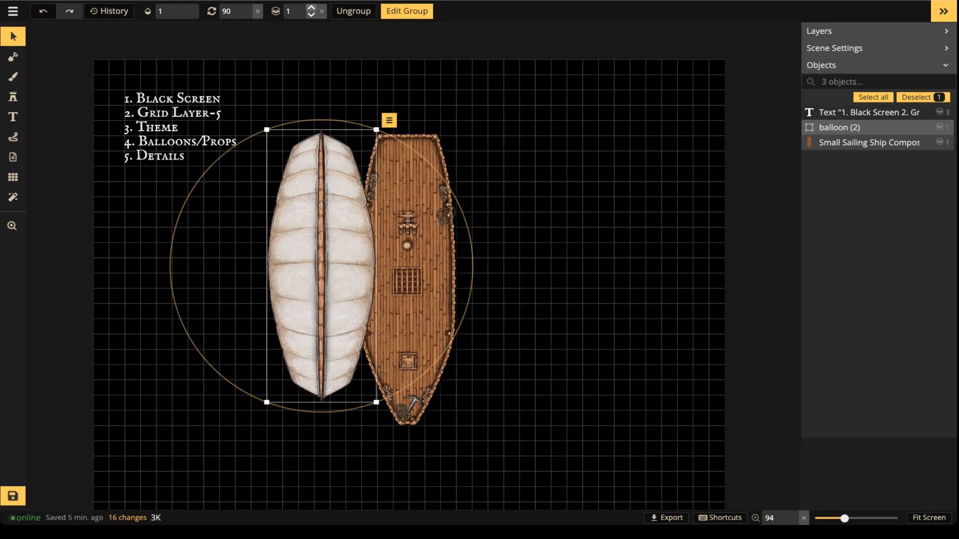
Raise the balloon group to layer 3 and place a copy of it along the ship's right side.
click(311, 7)
click(312, 7)
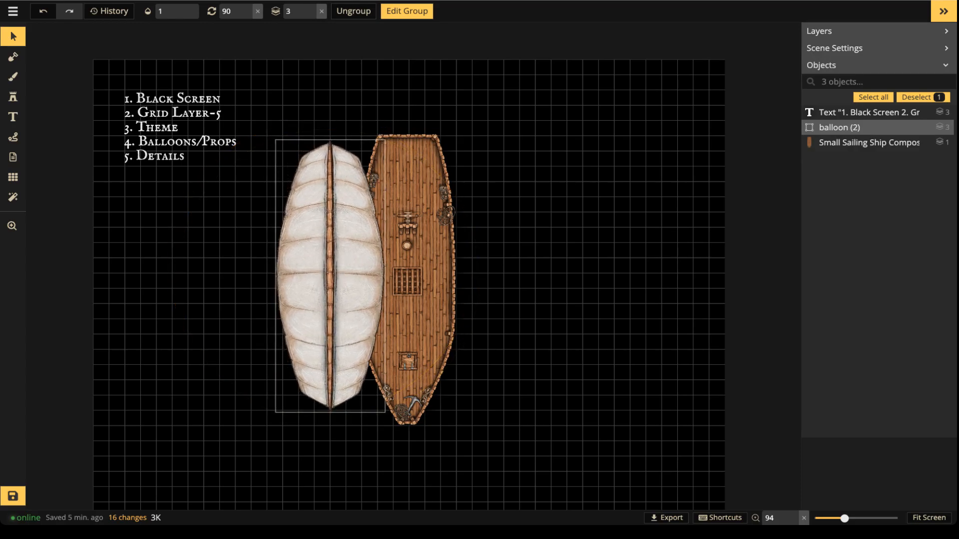
key(ctrl+v)
drag(488, 198, 494, 281)
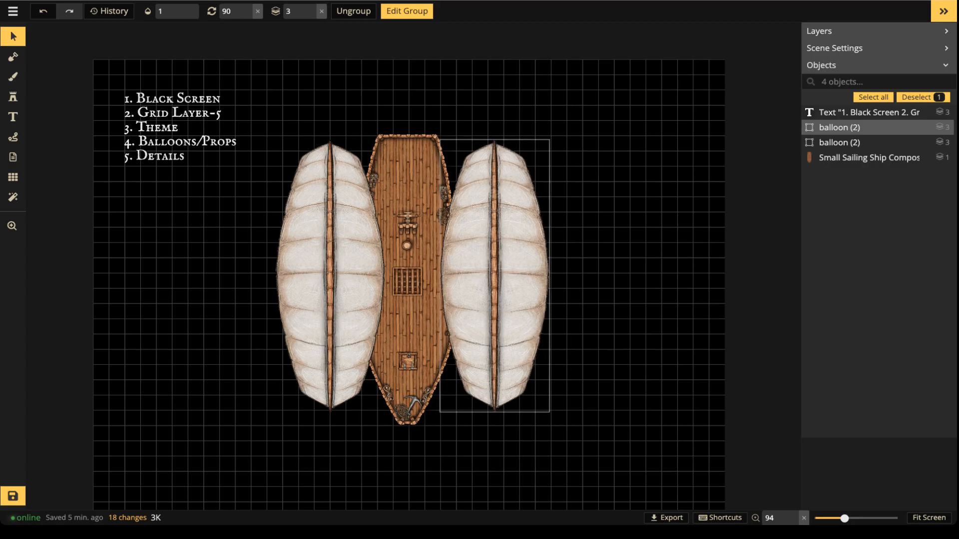
Shift the left balloon outward from the hull, nudge the right balloon slightly outward, and activate the Stamp tool.
drag(330, 276, 318, 273)
drag(495, 275, 497, 274)
click(584, 274)
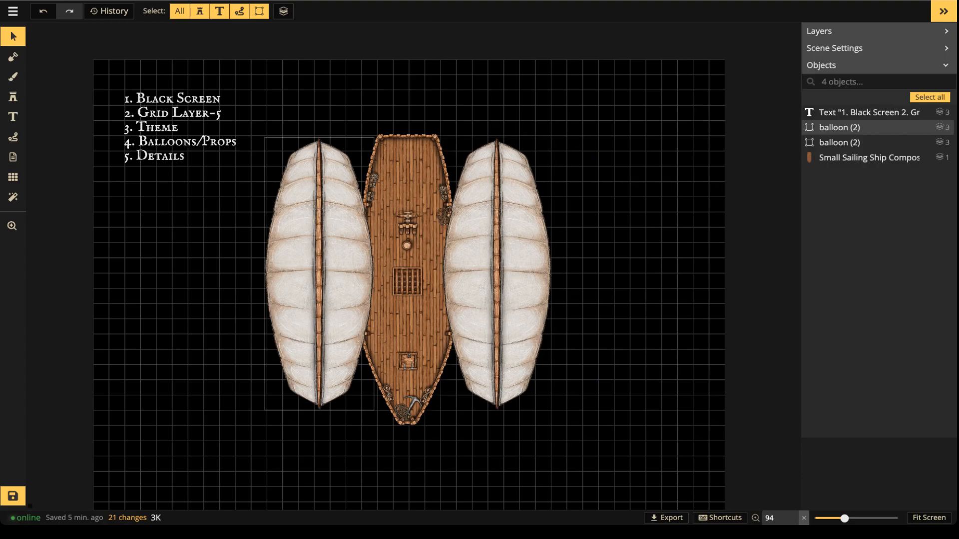
click(319, 274)
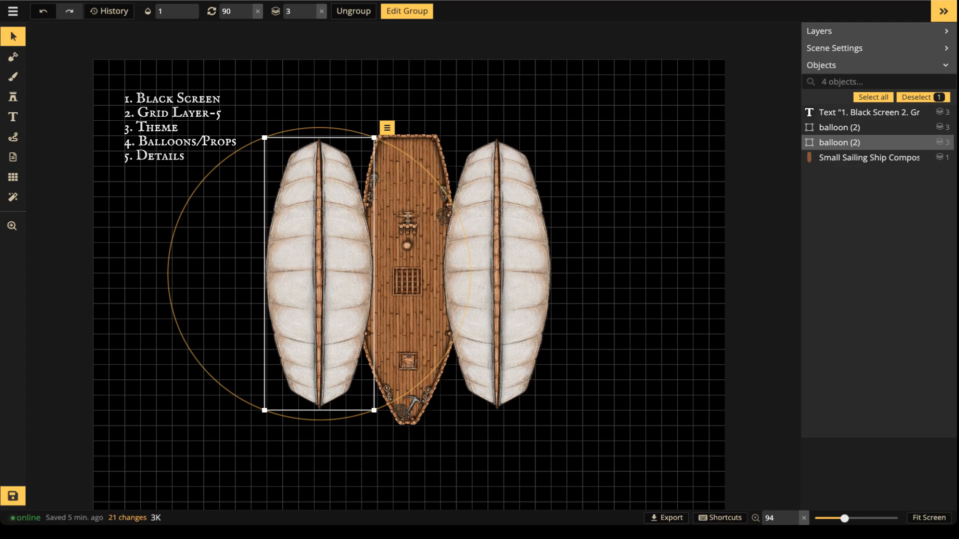
key(space)
drag(412, 319, 377, 239)
click(13, 97)
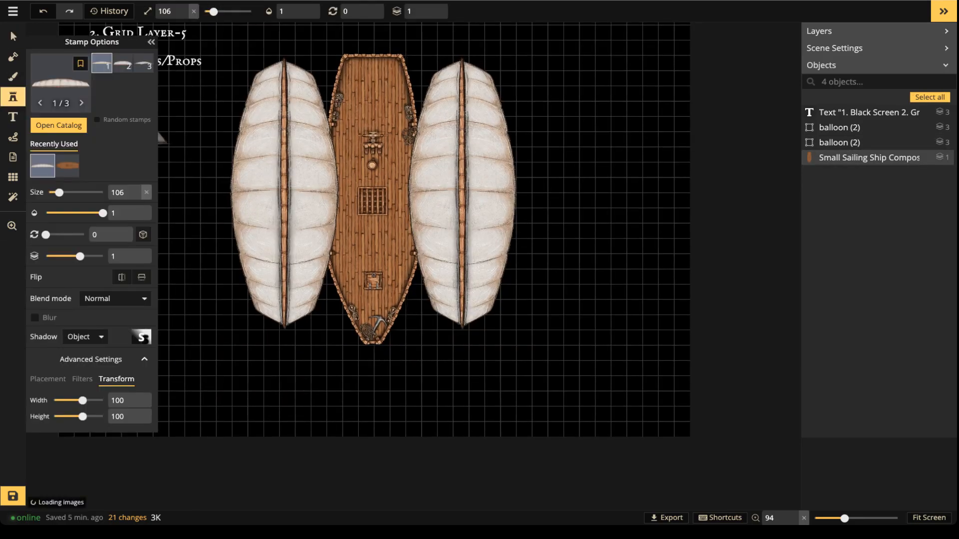
click(61, 85)
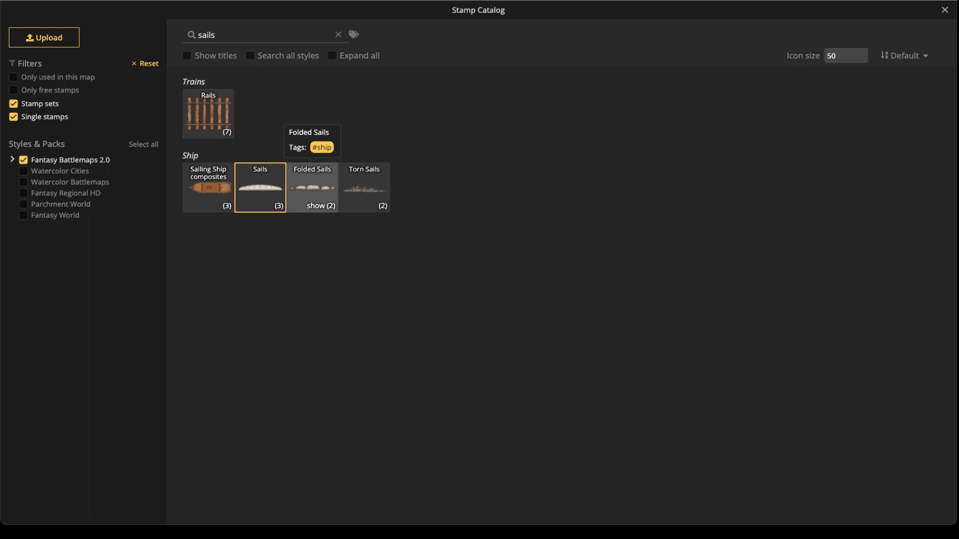
click(312, 187)
click(42, 166)
scroll(389, 370, up, 2)
scroll(378, 337, up, 2)
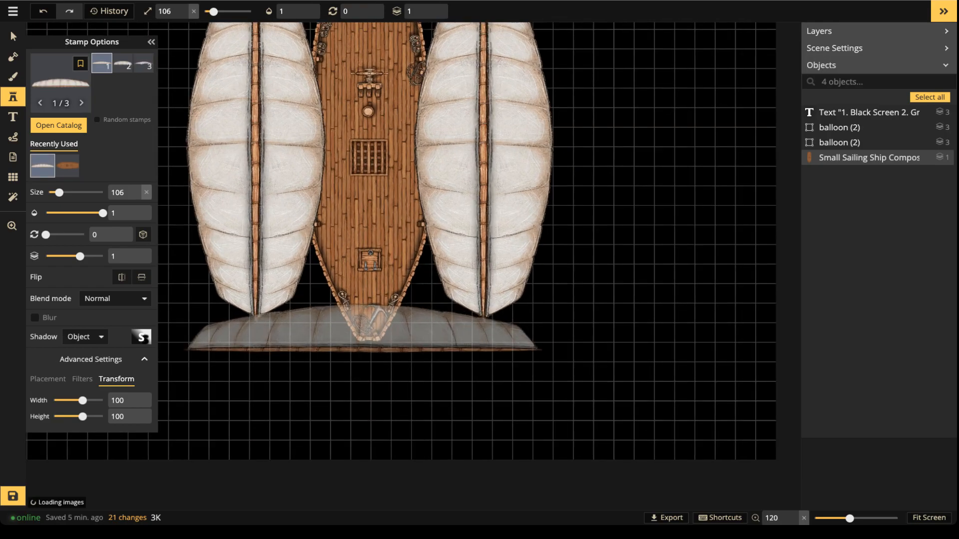
Search the stamp catalog for "figure" and choose the red dragon Figure Head stamp.
click(59, 126)
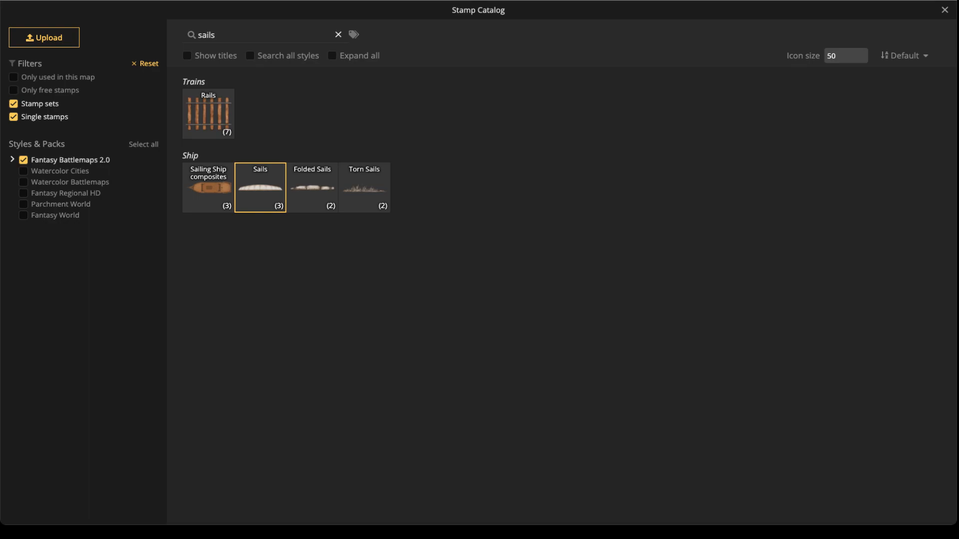
click(339, 34)
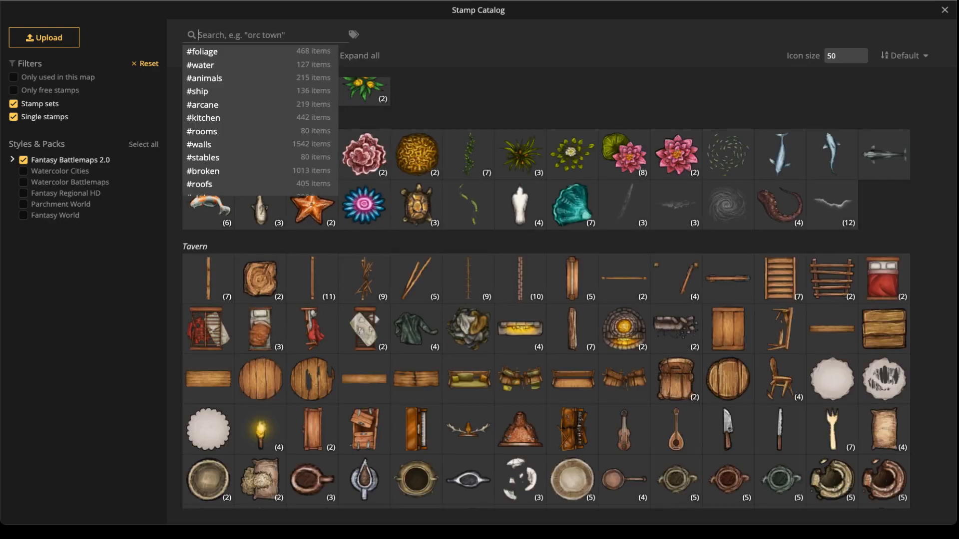
text(figure)
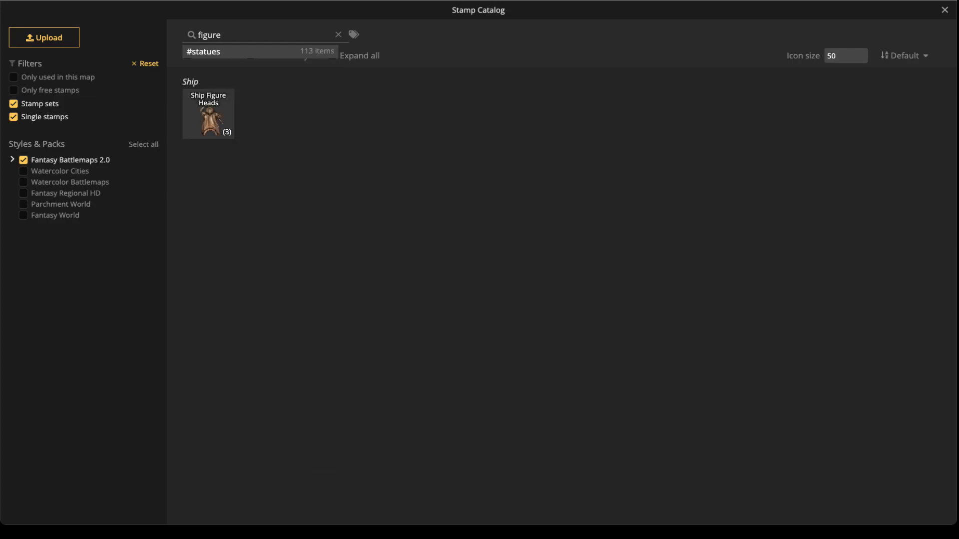
click(208, 118)
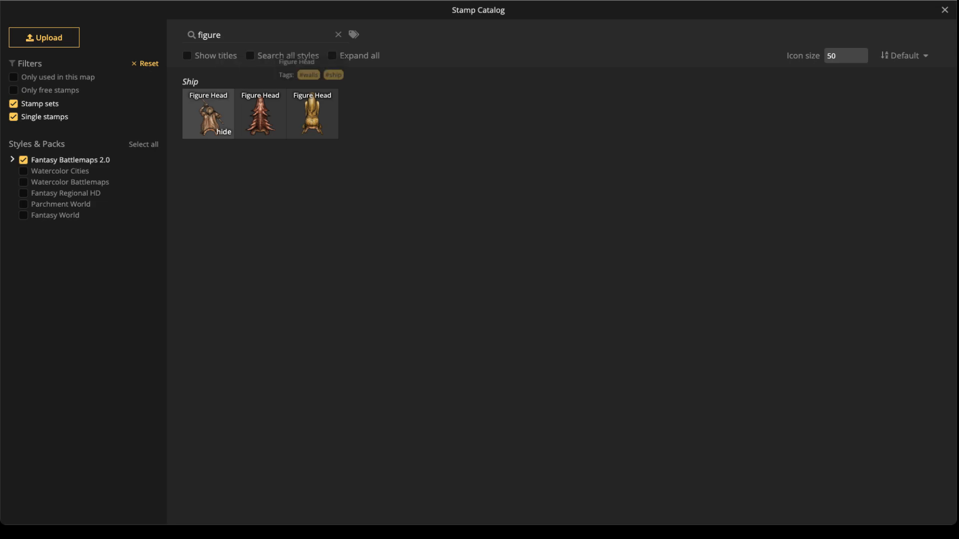
click(260, 117)
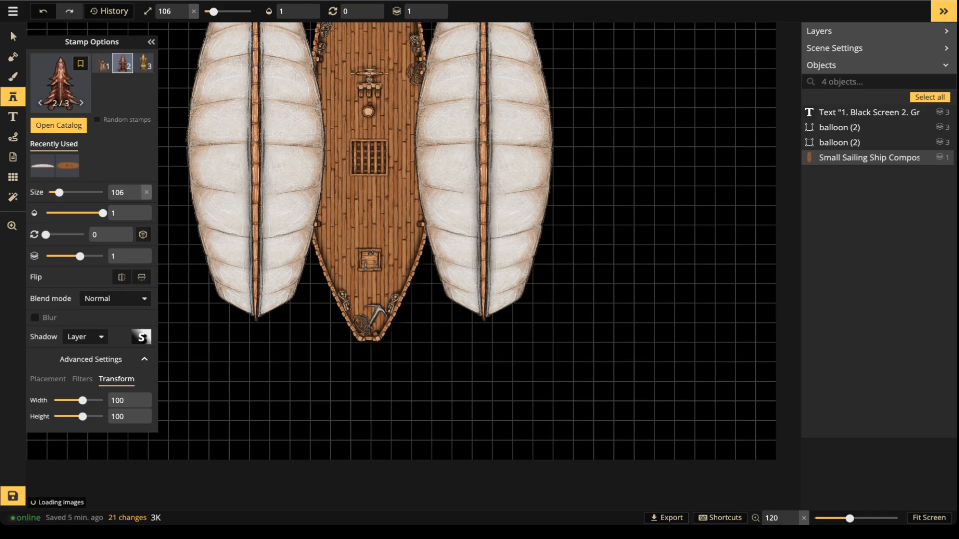
Place the dragon figure head on the ship's pointed bow at size 126, rotated 180 degrees.
scroll(369, 353, up, 5)
scroll(368, 353, up, 1)
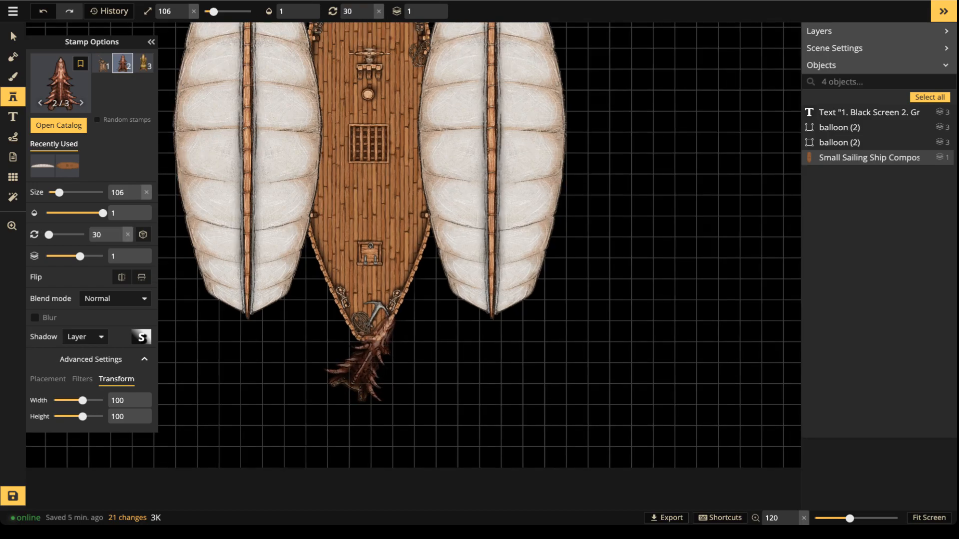
scroll(369, 354, up, 10)
scroll(370, 355, up, 4)
click(370, 355)
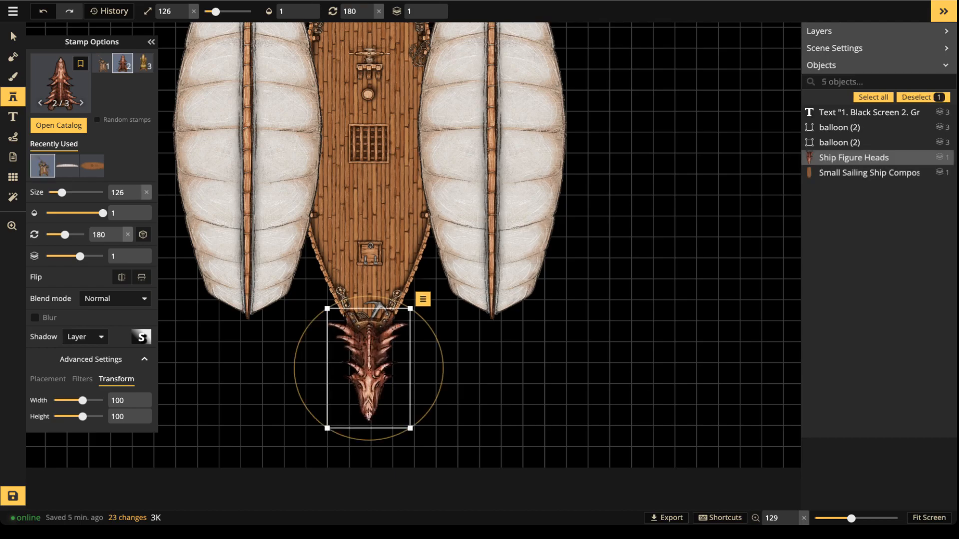
Place a smaller figure head on the bow-side tip of each balloon, at size 66 on layer 3.
scroll(244, 330, down, 10)
click(247, 333)
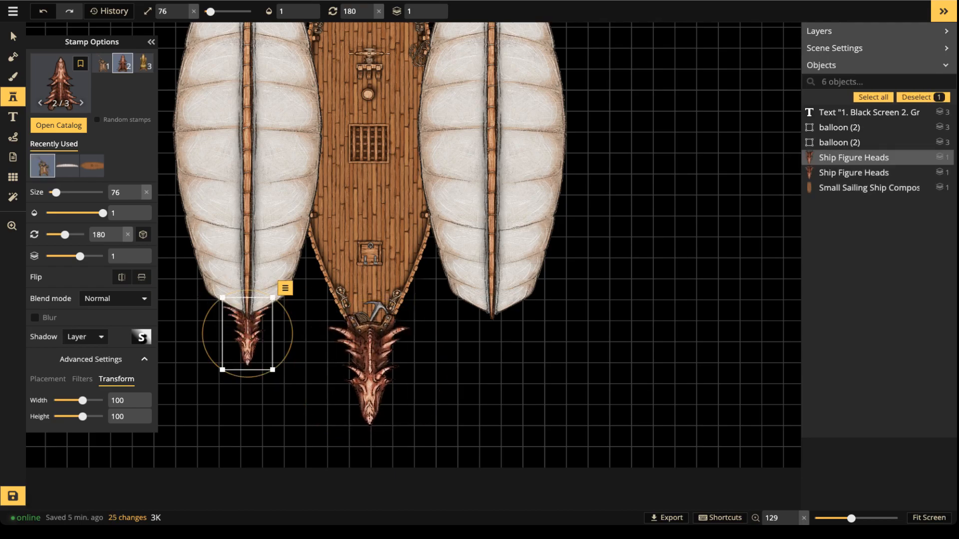
click(432, 7)
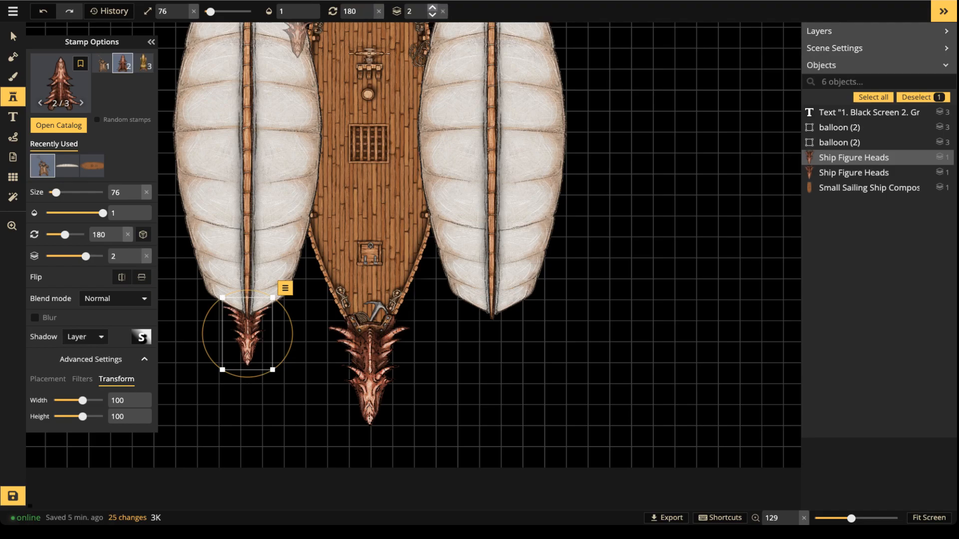
click(433, 7)
scroll(247, 333, down, 2)
key(Escape)
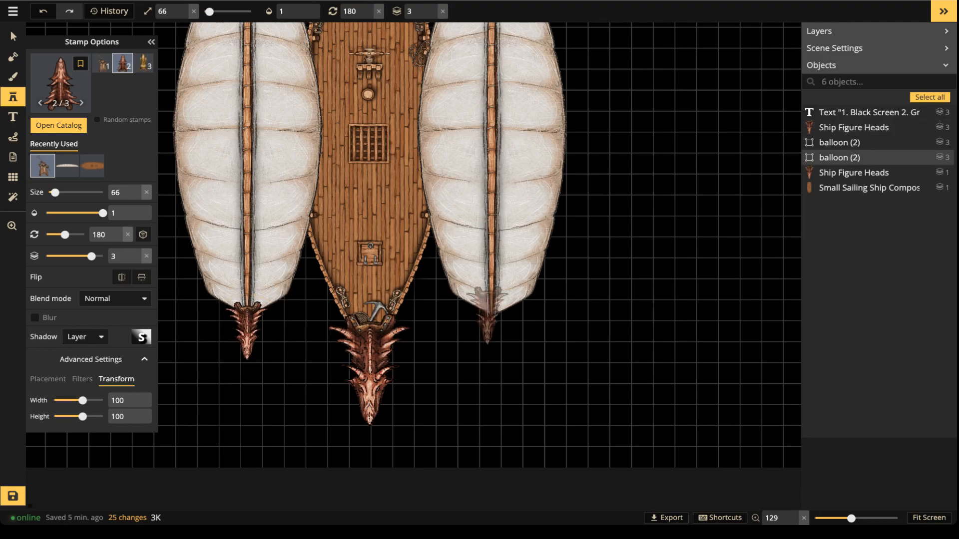
click(491, 330)
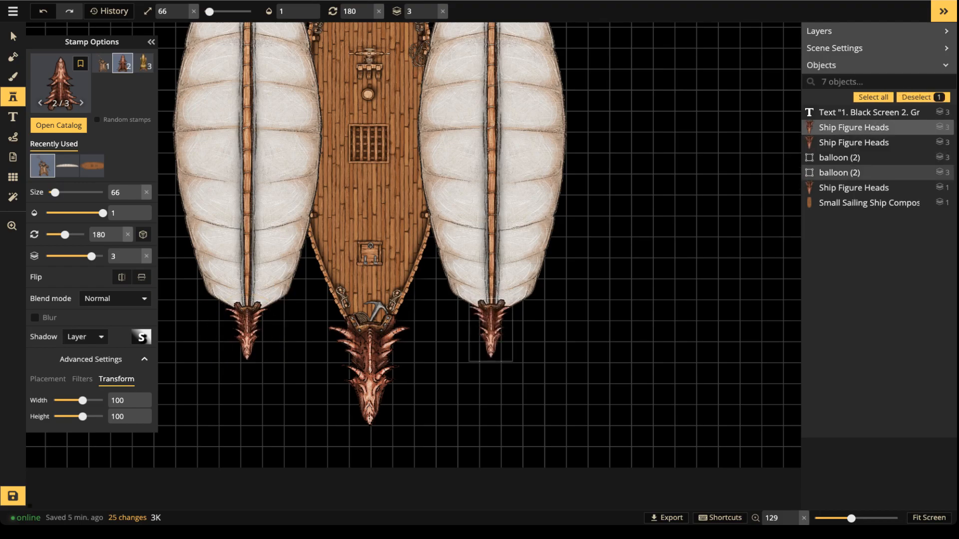
Select the ship, both balloons and all figure heads, and move them down about one grid square.
click(13, 35)
scroll(324, 142, down, 3)
drag(324, 145, 328, 250)
drag(196, 61, 544, 499)
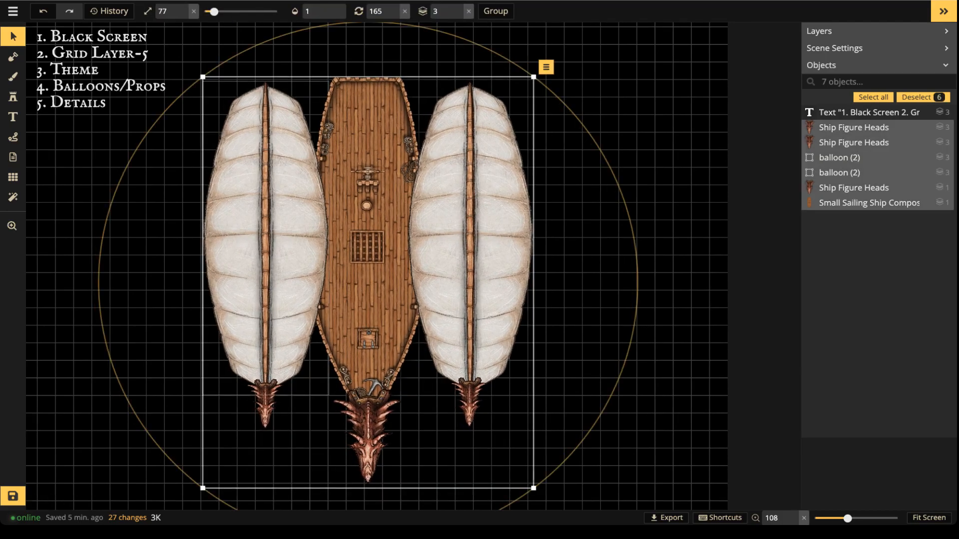
key(Escape)
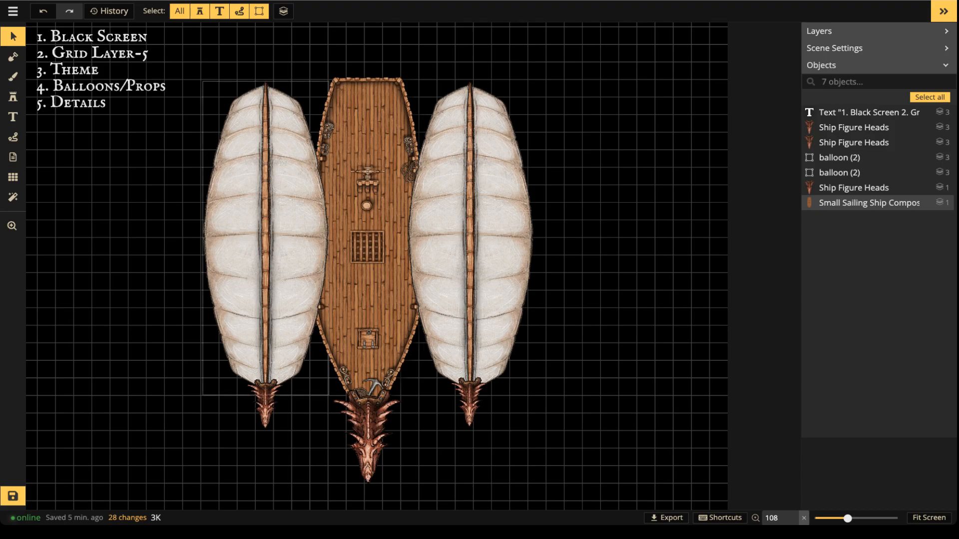
drag(214, 58, 480, 477)
drag(382, 292, 381, 309)
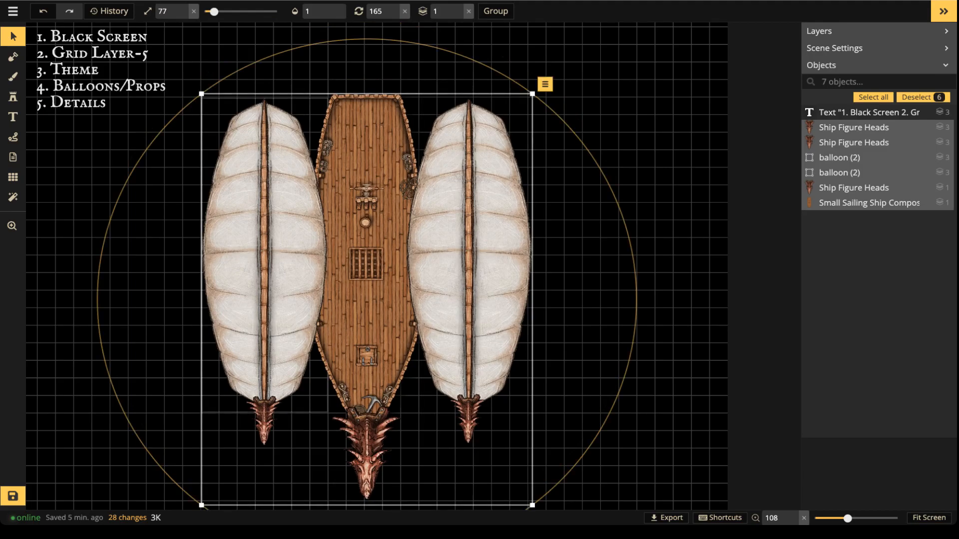
Search the stamp catalog for "pole" and choose the second Wooden Pole variant.
scroll(378, 178, up, 5)
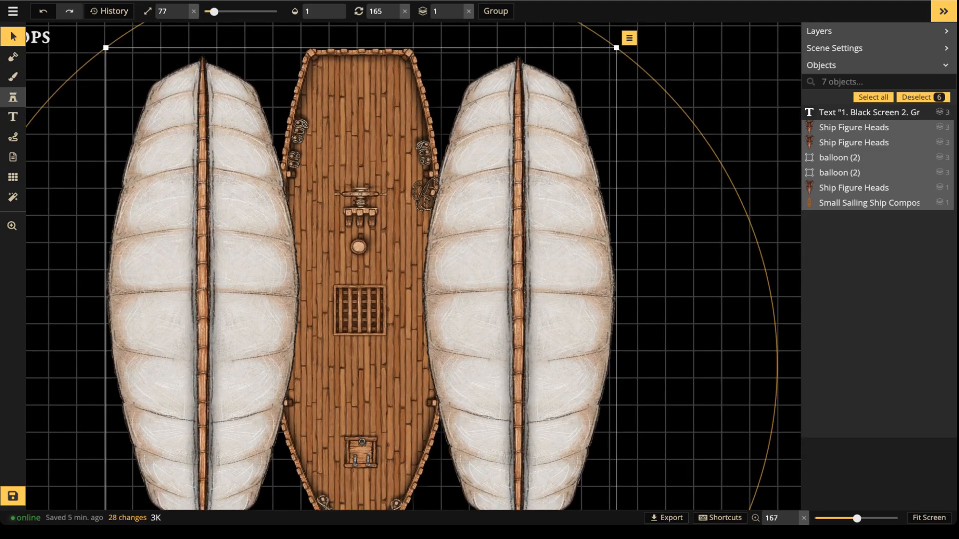
click(13, 97)
click(62, 84)
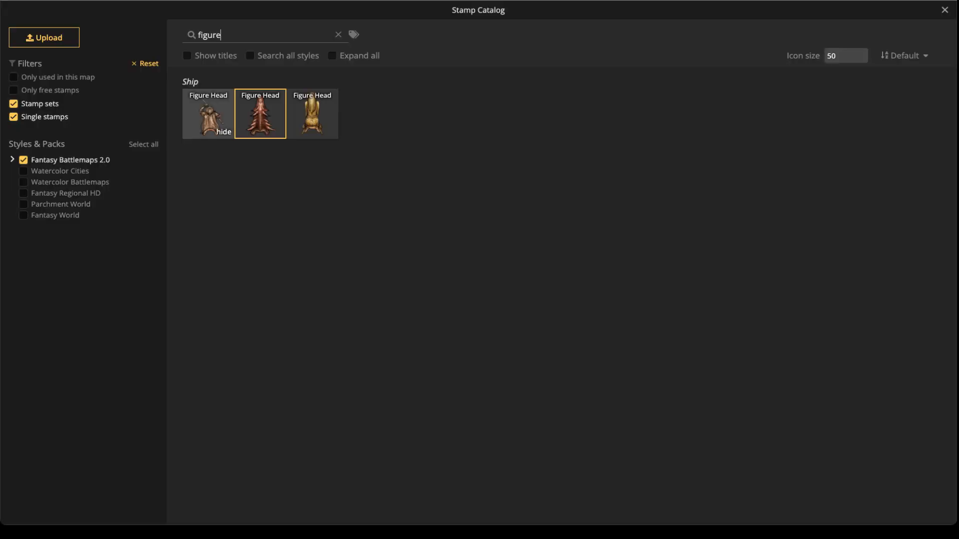
click(338, 34)
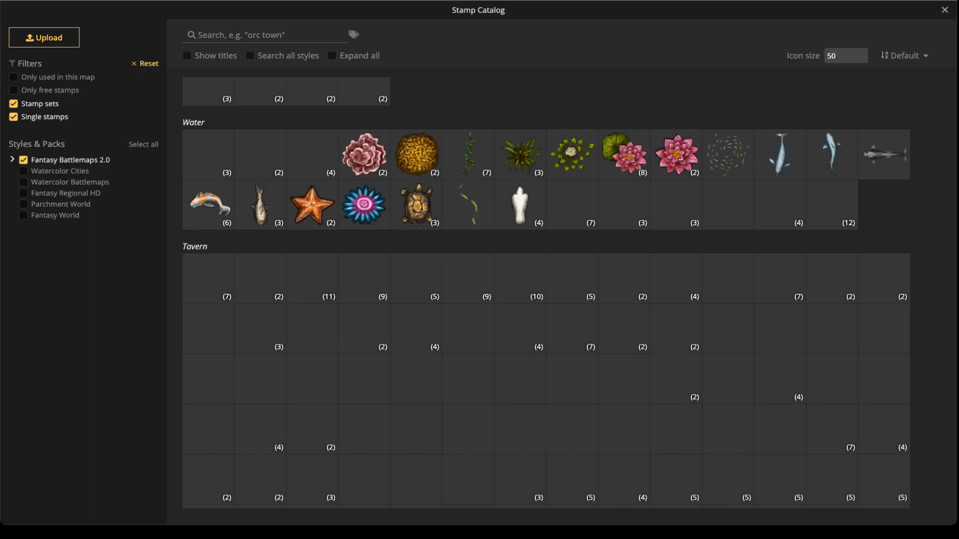
text(pole)
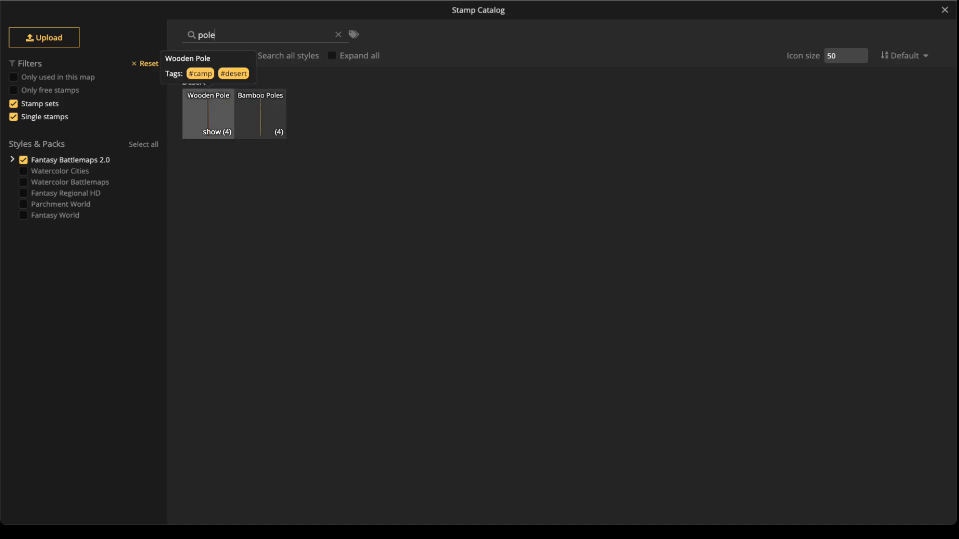
click(208, 112)
click(123, 63)
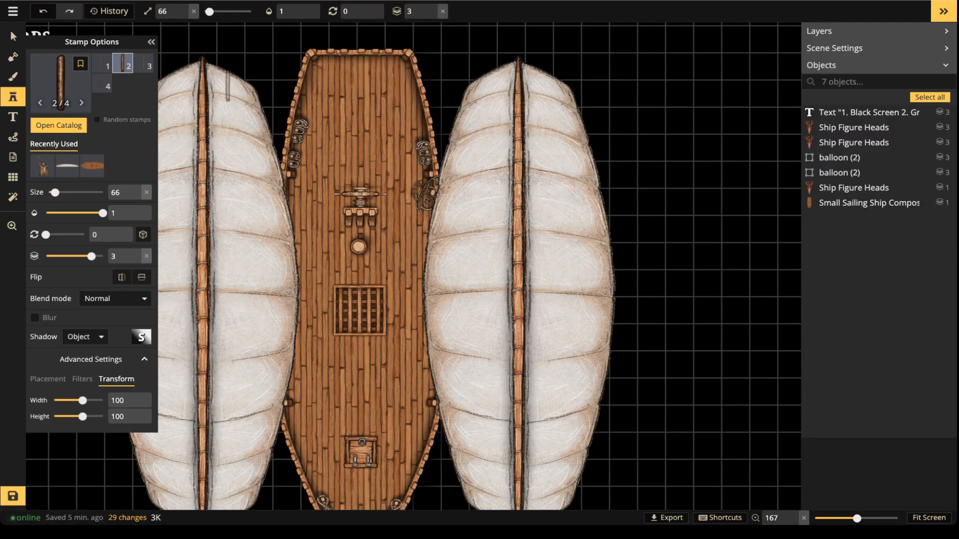
Place the wooden pole upright in the empty area above the left balloon, at size 146 and rotated 180 degrees.
drag(228, 86, 365, 293)
scroll(260, 195, up, 2)
scroll(260, 195, up, 4)
scroll(260, 202, up, 12)
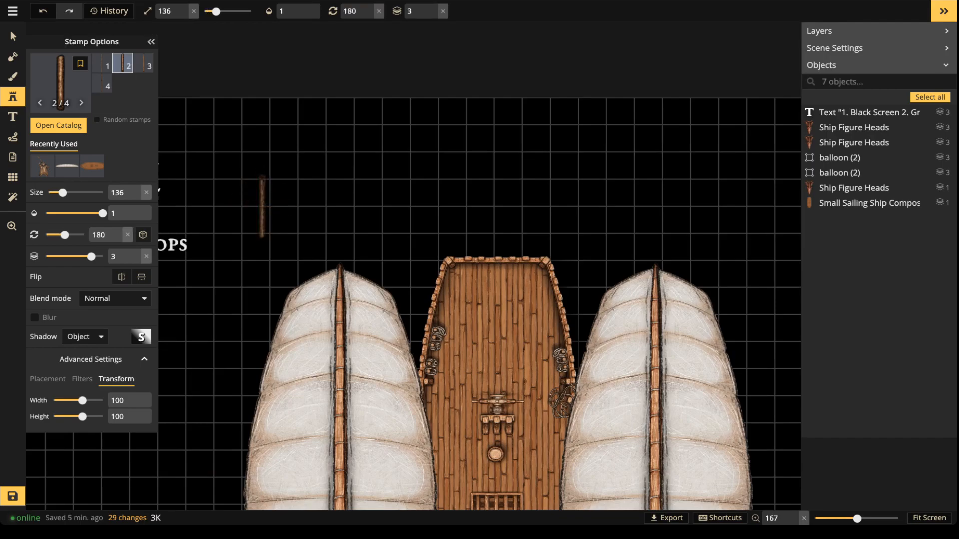
scroll(262, 206, up, 1)
click(262, 206)
Search the stamp catalog for a windmill and choose the Windmill stamp.
click(58, 126)
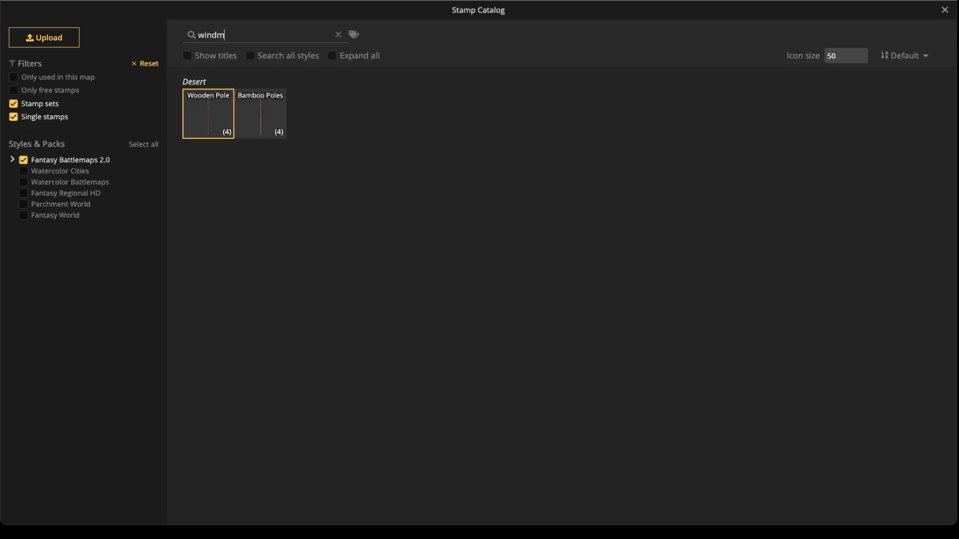
key(Escape)
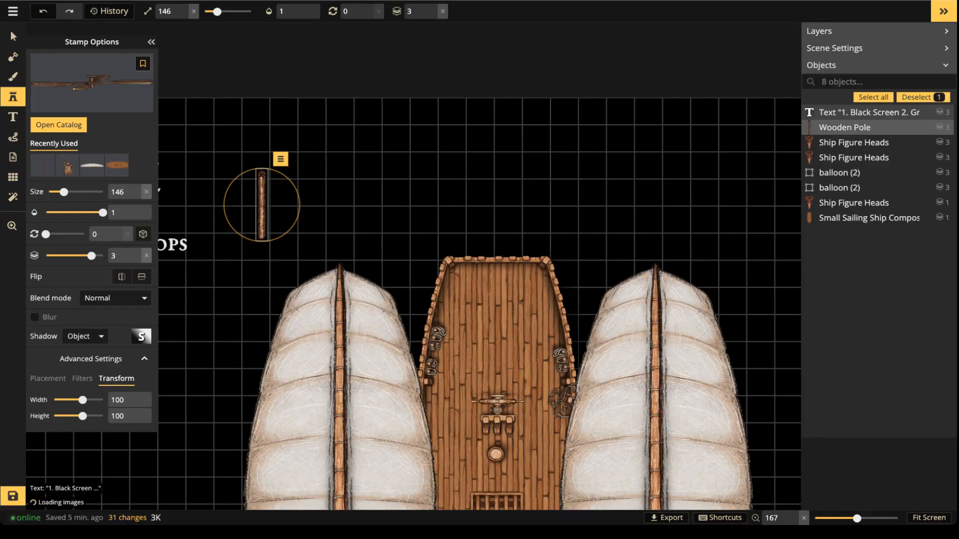
scroll(262, 160, up, 3)
click(262, 159)
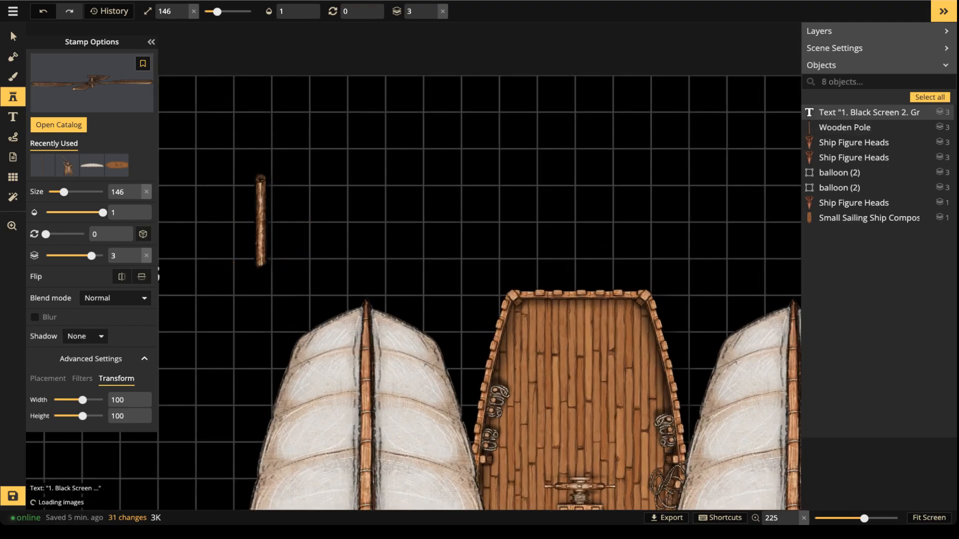
drag(262, 159, 241, 166)
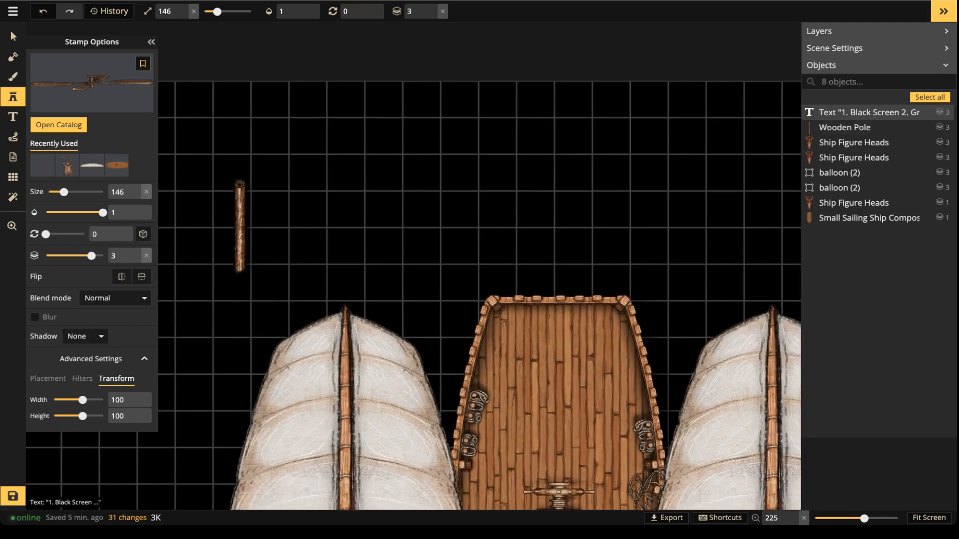
click(13, 77)
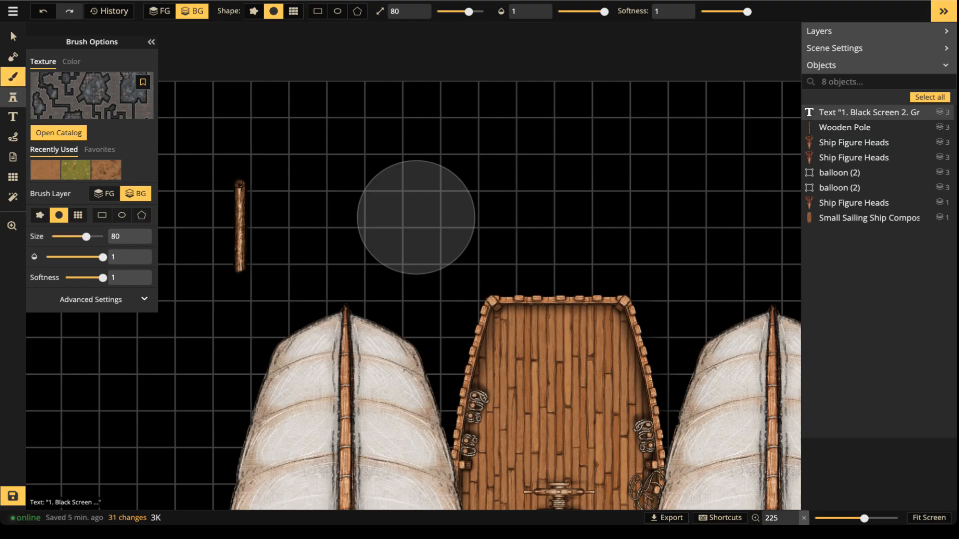
click(13, 97)
Place the windmill blades across the top end of the wooden pole at size 40, rotated 180 degrees.
click(194, 12)
scroll(241, 194, down, 5)
scroll(241, 182, down, 12)
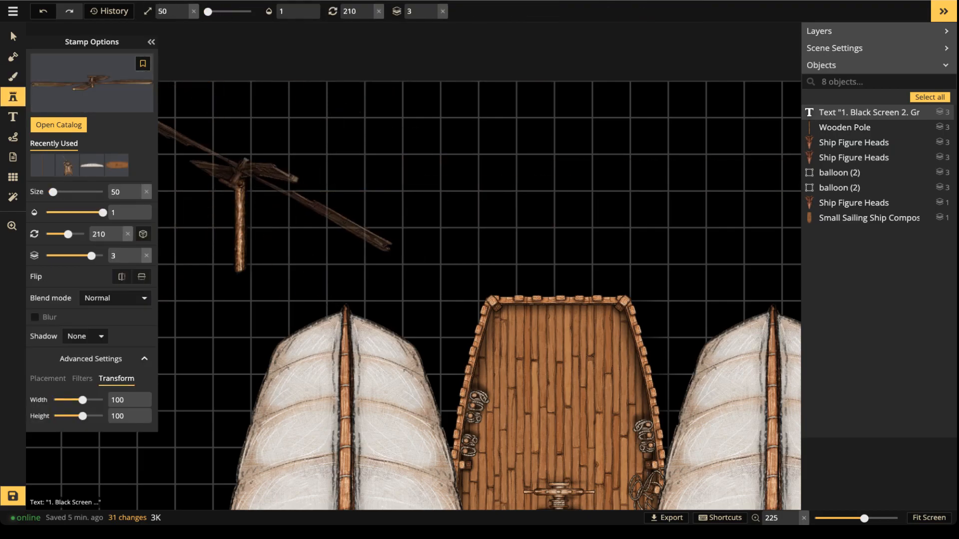
scroll(241, 172, down, 1)
click(242, 173)
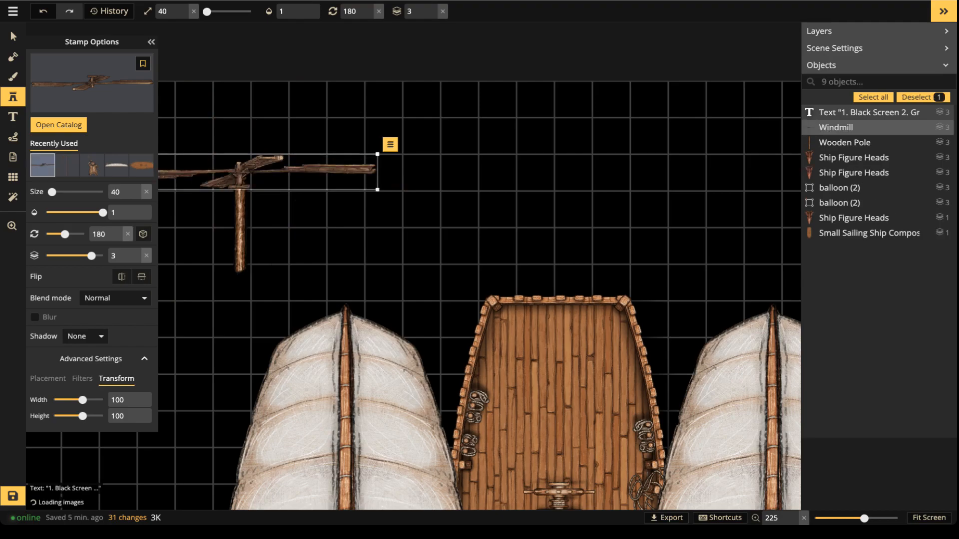
Group the windmill blades with the wooden pole and name the group "prop".
click(13, 37)
scroll(195, 121, down, 2)
drag(194, 120, 332, 216)
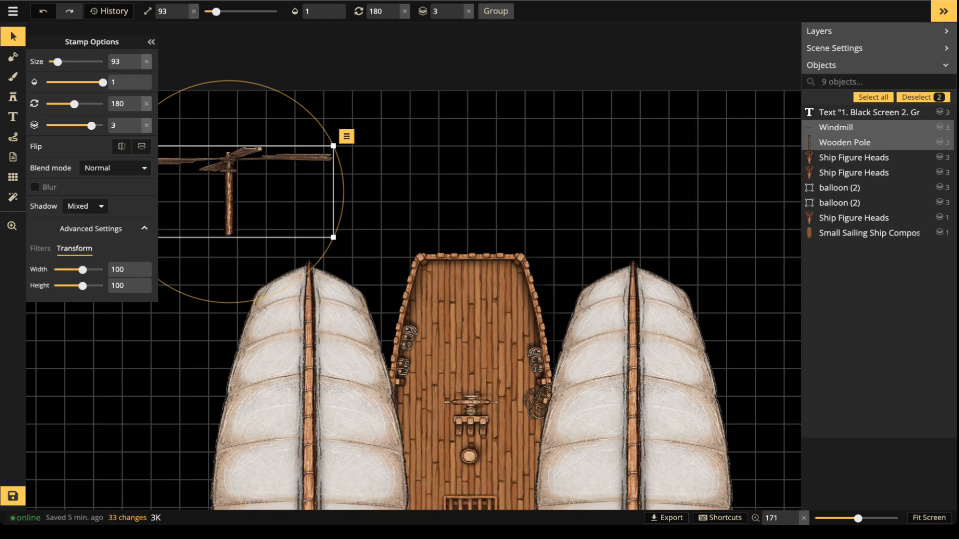
click(496, 11)
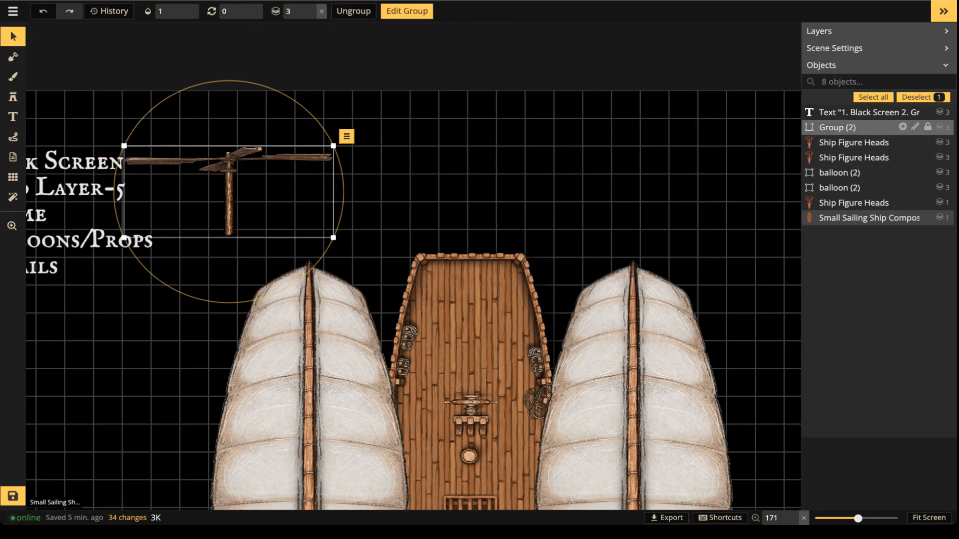
click(916, 127)
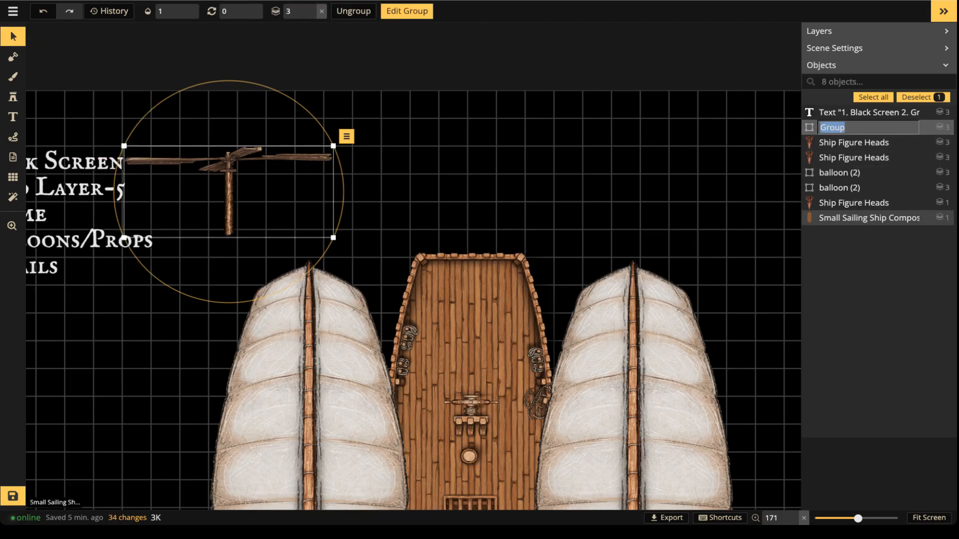
key(Return)
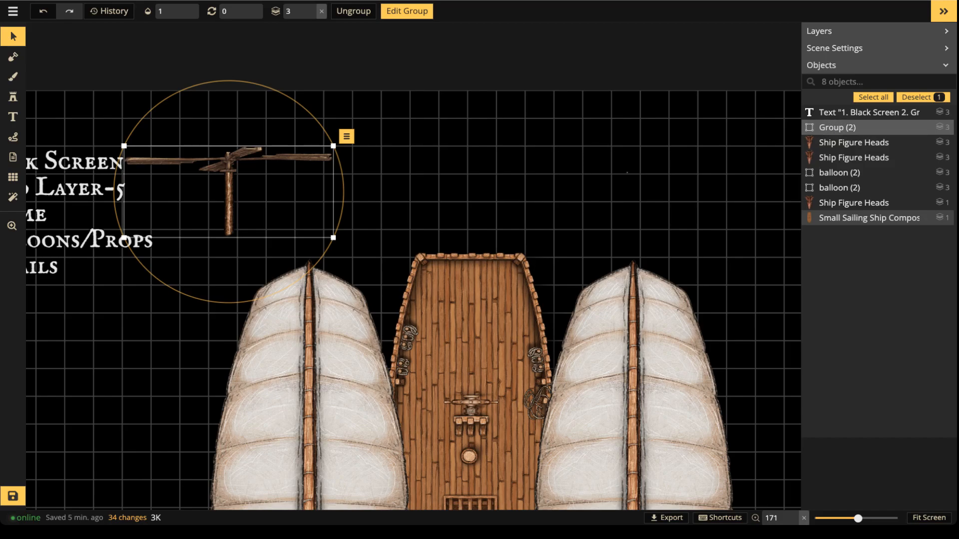
Move the prop group onto the upper end of the left balloon's mast and lower it to layer 1.
drag(234, 195, 309, 225)
click(311, 16)
click(311, 16)
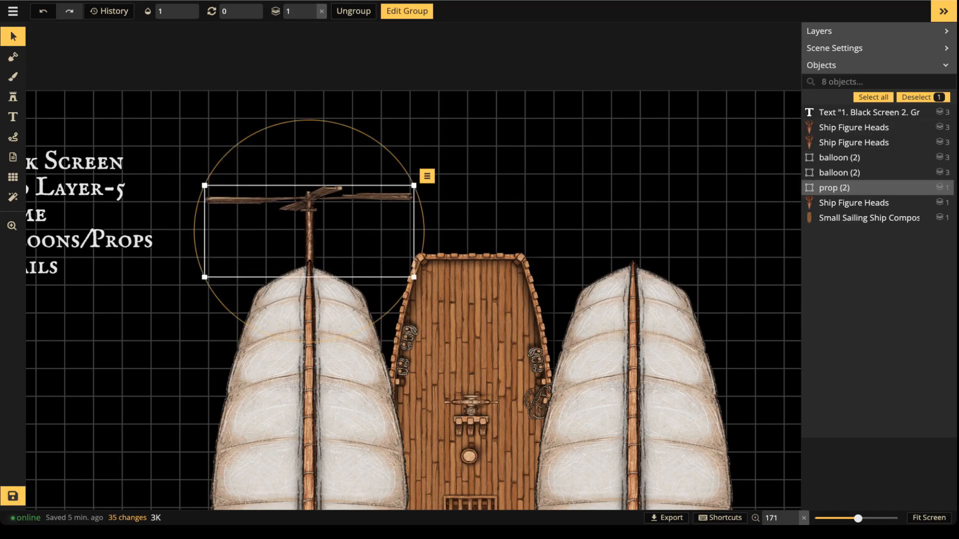
Paste a copy of the prop group near the right balloon and flip its blades and pole horizontally.
key(ctrl+v)
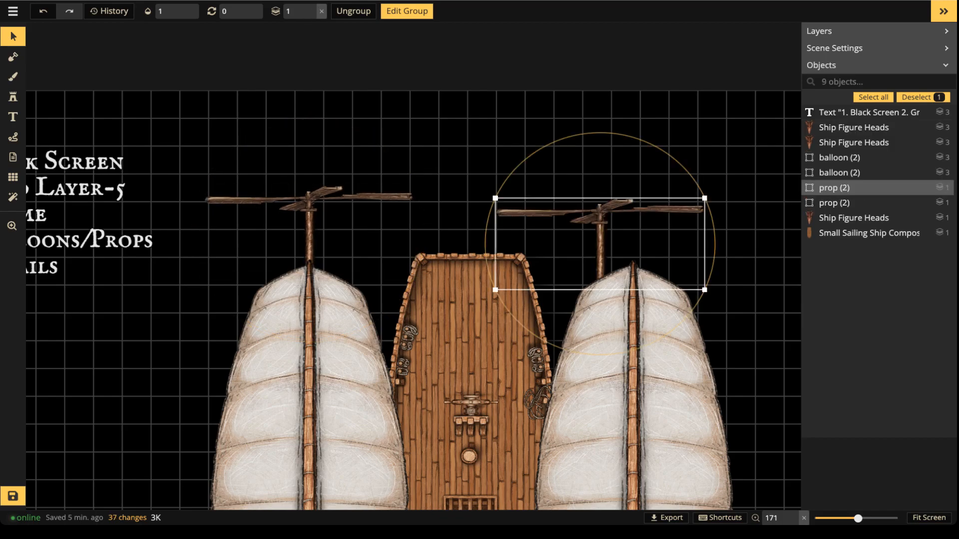
double_click(600, 243)
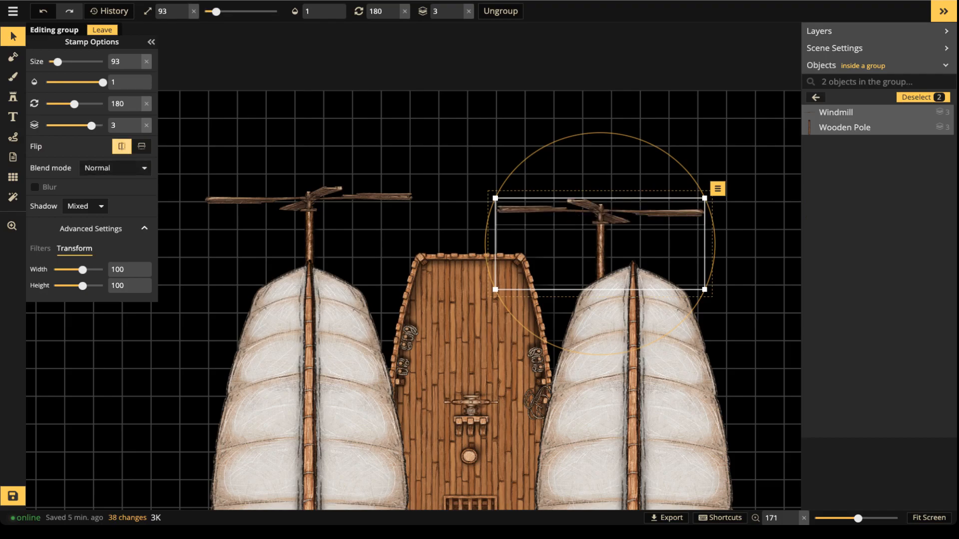
key(Escape)
key(Escape)
Align the flipped propeller with the upper end of the right balloon's mast and nudge the left propeller slightly down.
drag(601, 216, 633, 200)
drag(633, 230, 632, 232)
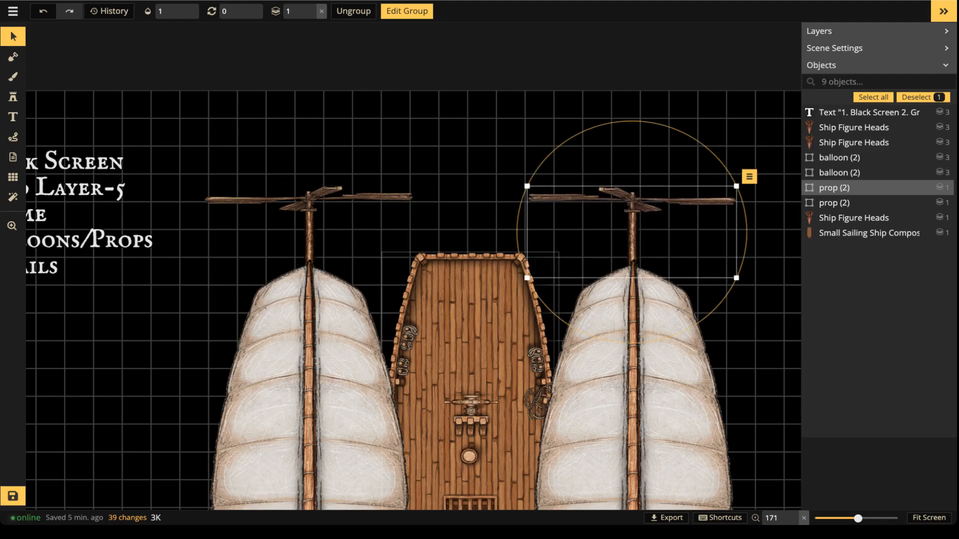
drag(633, 232, 636, 233)
drag(310, 230, 310, 234)
Examine the whole airship and the fit of both propellers on the balloons, leaving the left prop group unchanged.
double_click(310, 234)
scroll(441, 170, down, 7)
drag(441, 171, 433, 79)
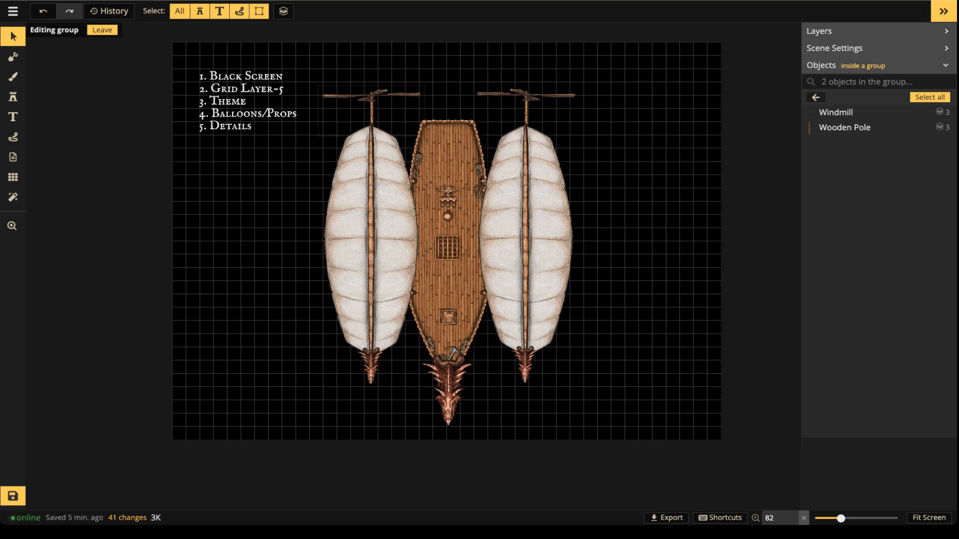
scroll(397, 265, up, 3)
drag(397, 265, 333, 342)
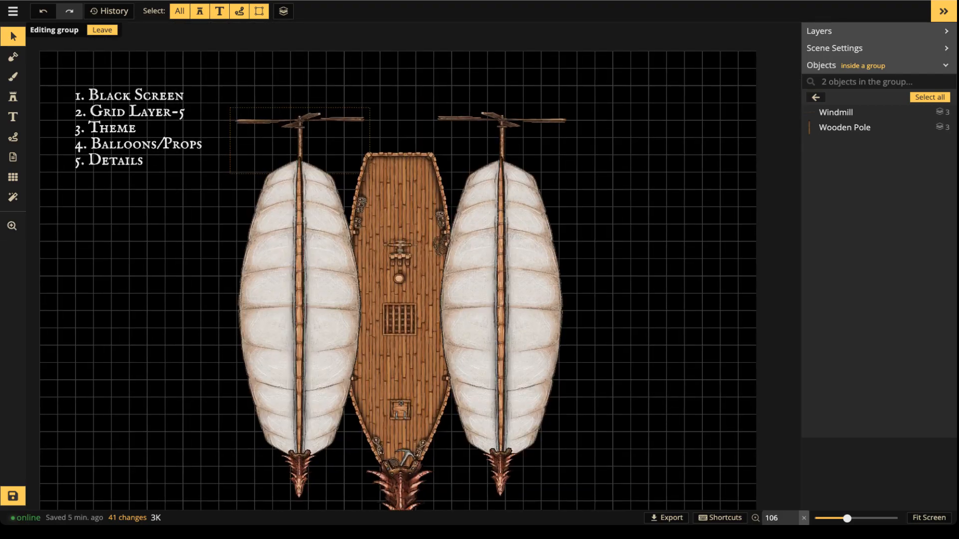
key(Escape)
scroll(407, 228, up, 3)
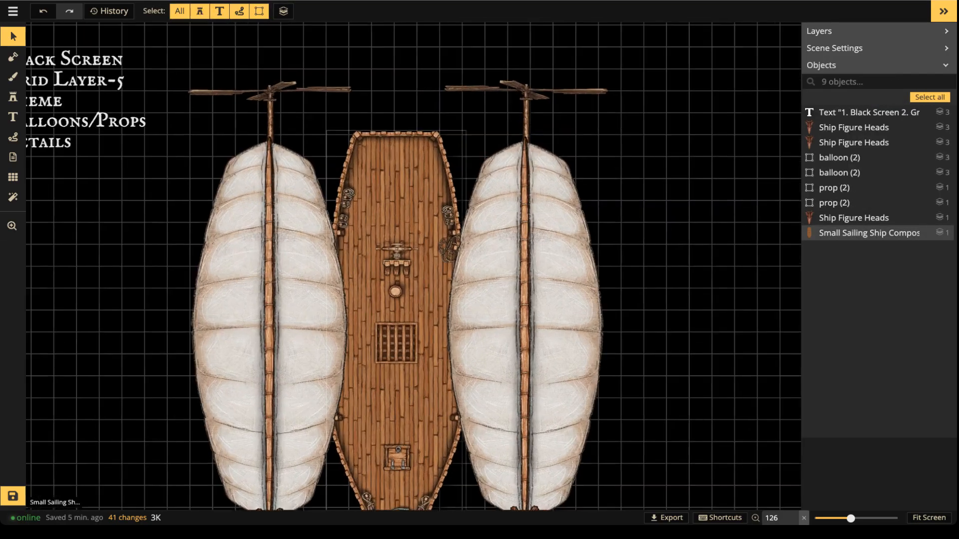
scroll(408, 228, down, 2)
scroll(407, 228, up, 2)
drag(407, 228, 373, 269)
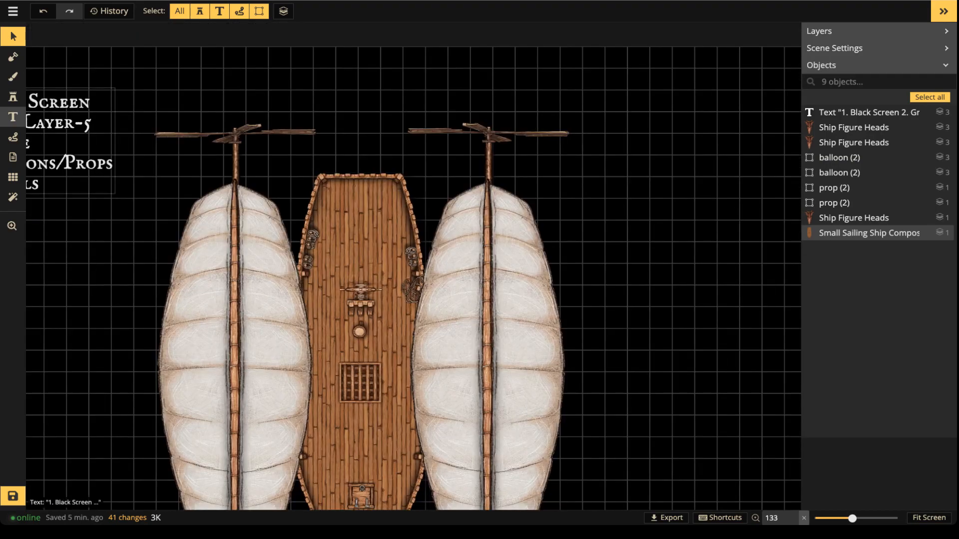
Search the stamp catalog for "pipe", expand all sets and choose the round Metal Closed Sewer Pipes hatch, variant 14 of 15.
click(13, 97)
click(90, 90)
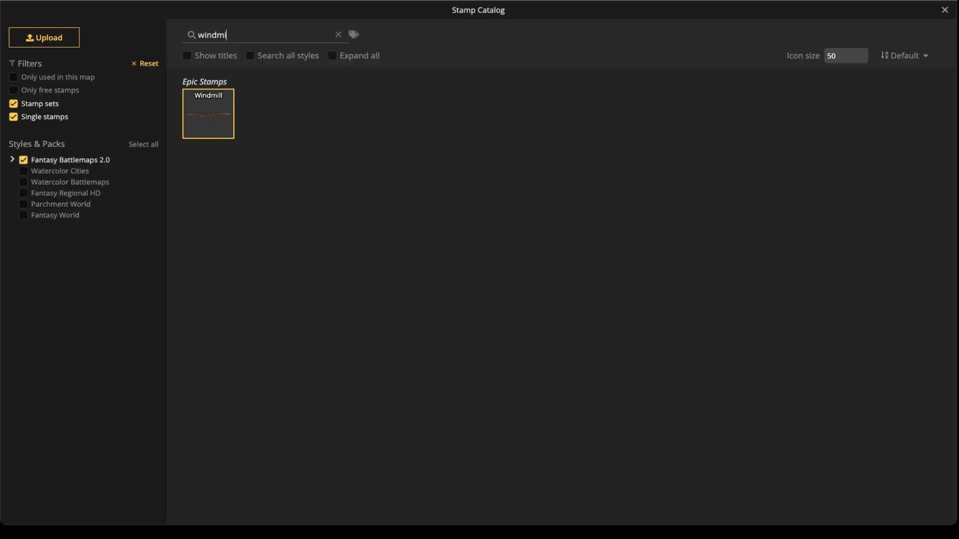
key(ctrl+a)
text(pipl)
text(e)
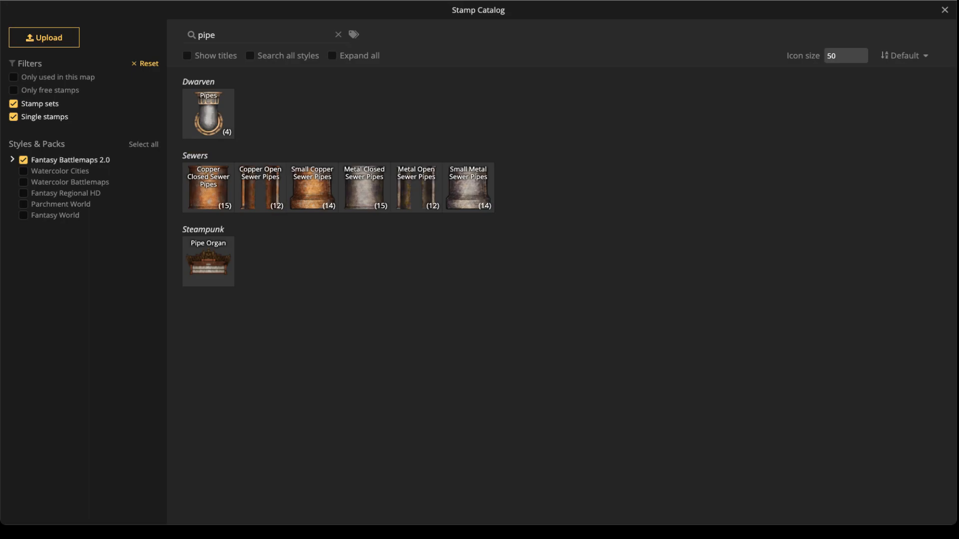
click(333, 55)
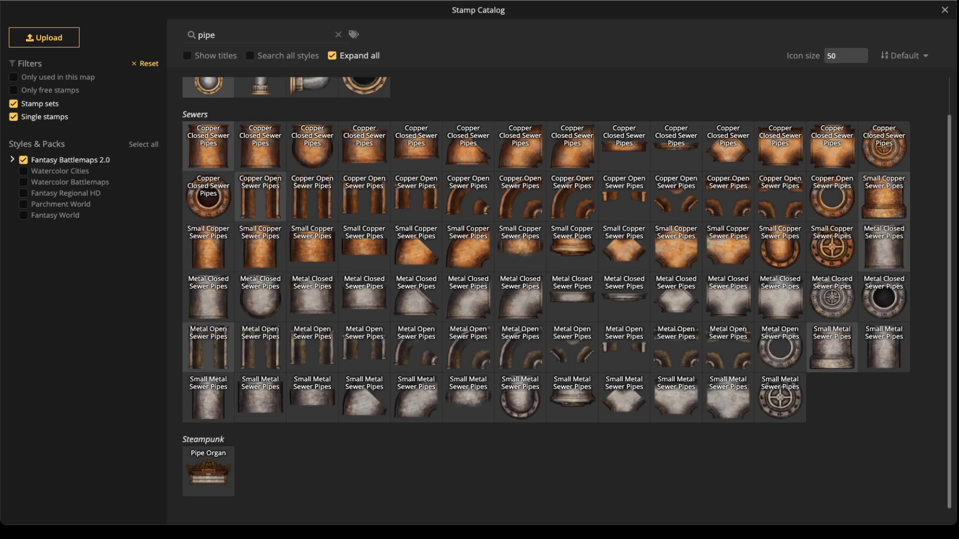
scroll(546, 293, up, 1)
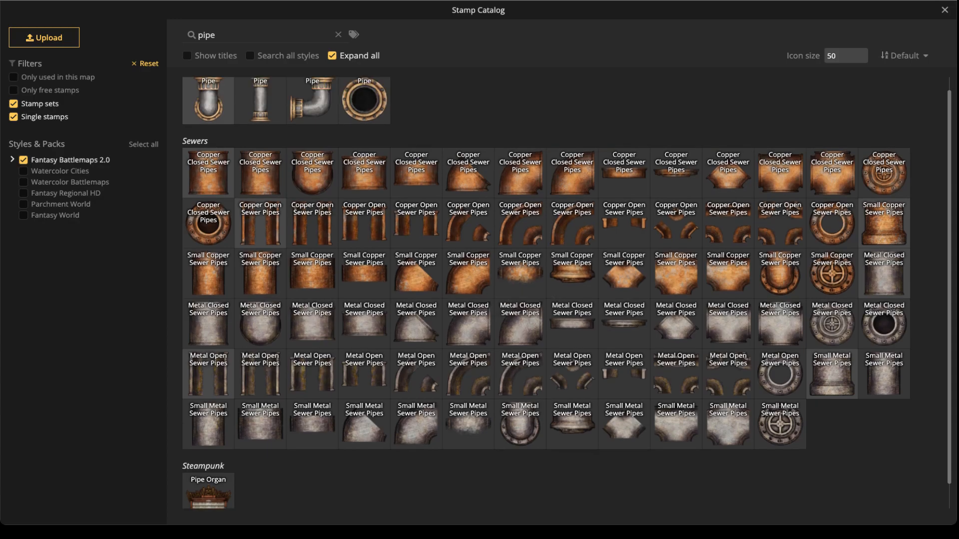
scroll(754, 315, up, 1)
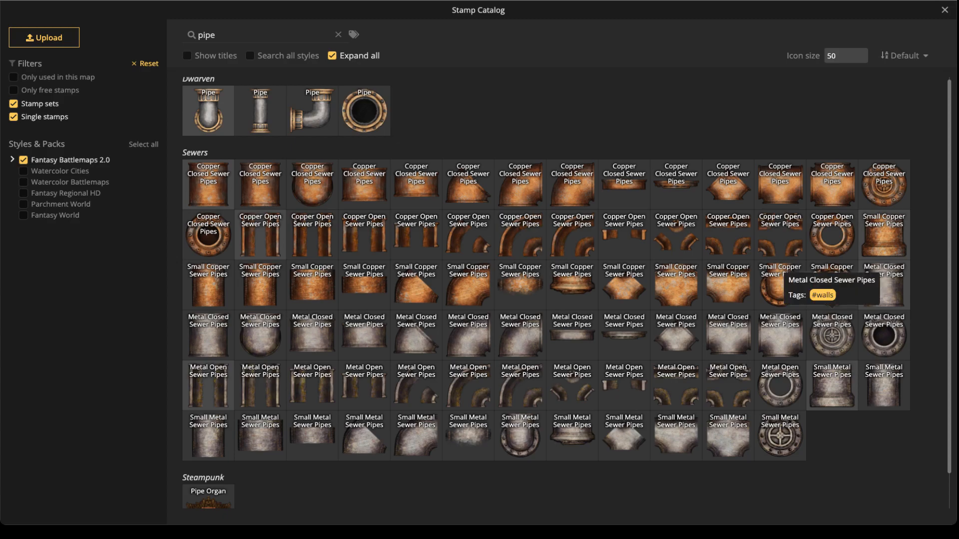
click(832, 333)
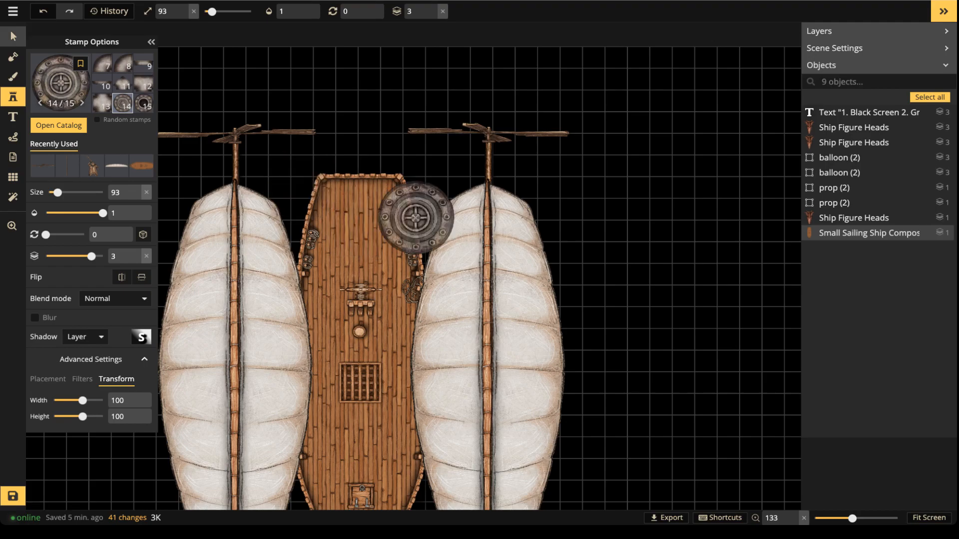
Adopt the ship's stamp settings of size 50, rotation 270 and layer 1, and reselect the round Metal Closed Sewer Pipes hatch.
key(Escape)
click(359, 280)
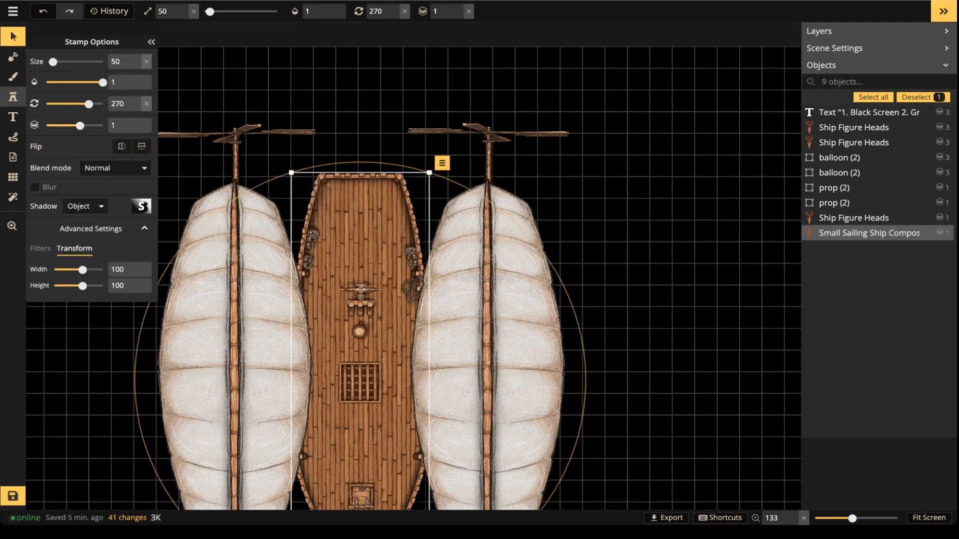
click(13, 96)
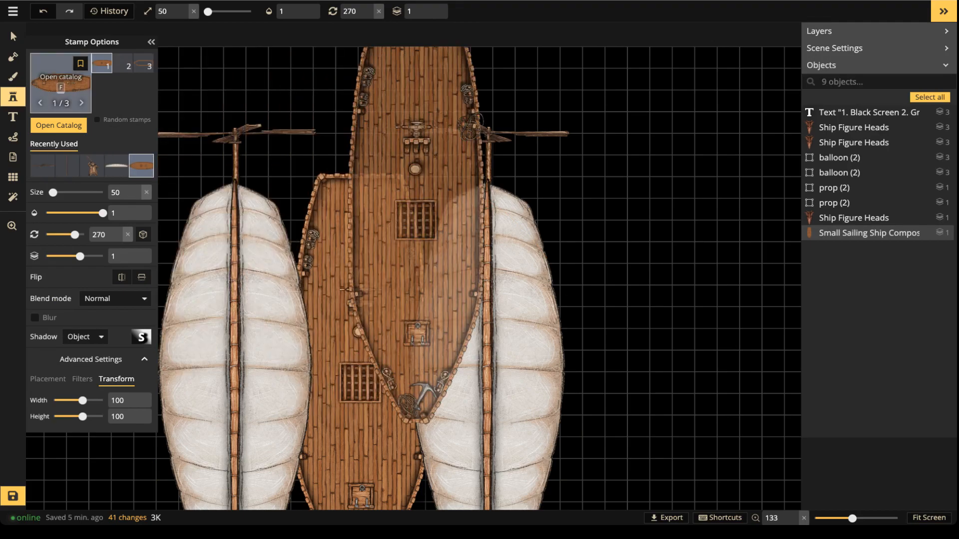
key(f)
click(832, 335)
Place the round metal hatch centered on the ship's stern deck at size 90 on layer 1, rotated 315 degrees.
key(space)
drag(379, 270, 459, 285)
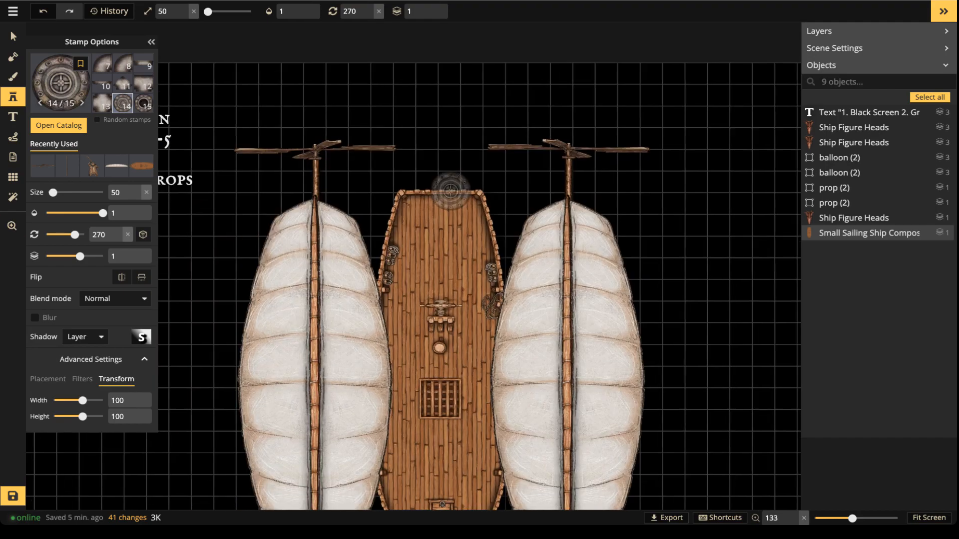
scroll(441, 235, up, 4)
scroll(440, 235, up, 4)
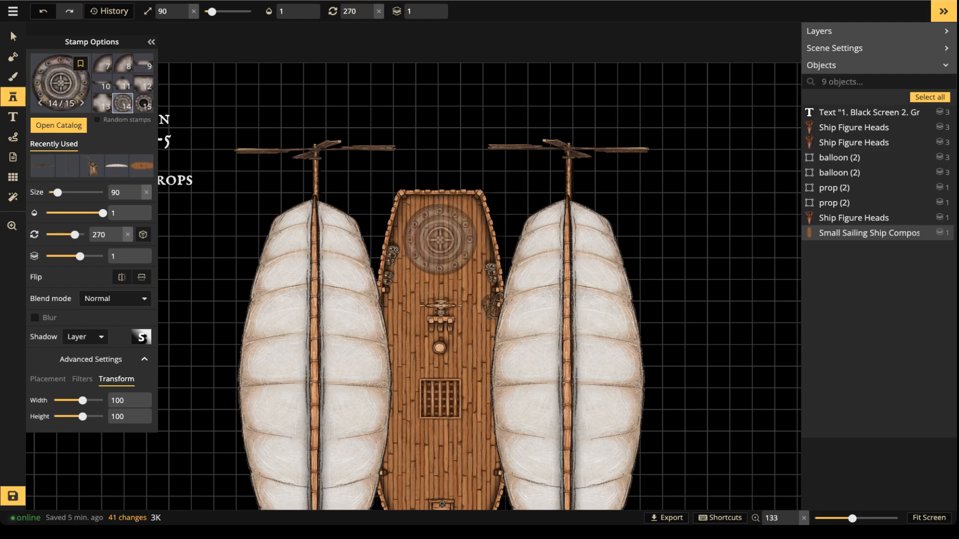
click(441, 240)
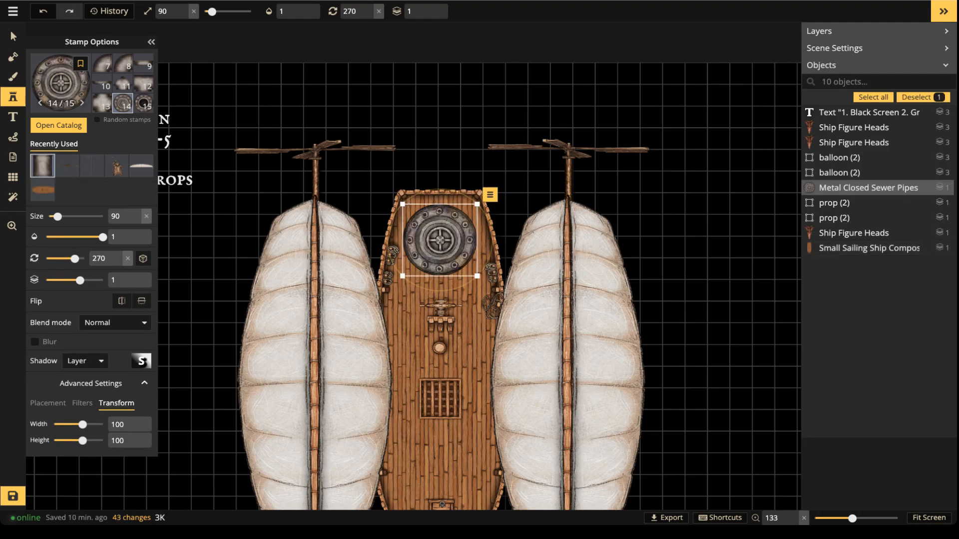
scroll(440, 240, up, 3)
drag(439, 240, 440, 237)
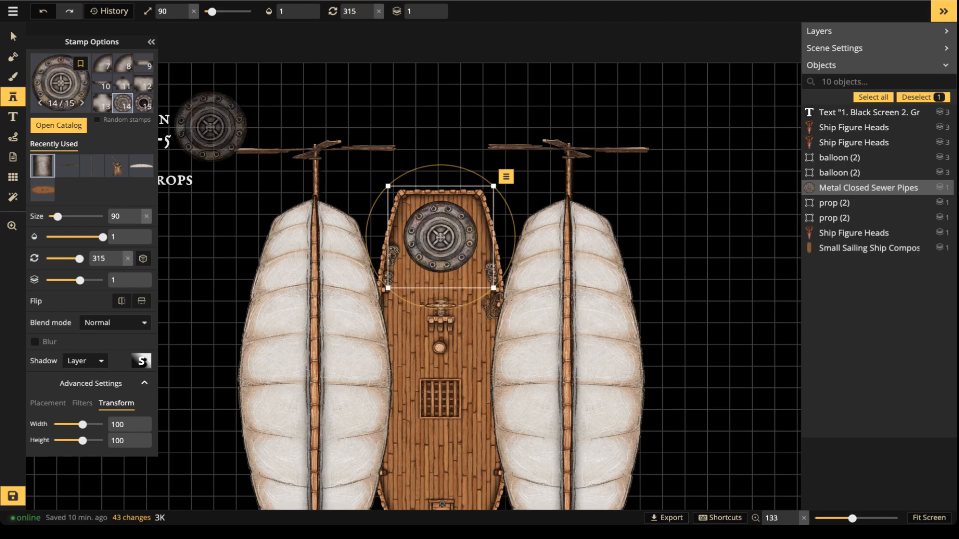
Place Metal Closed Sewer Pipes variant 3 at the center of the hatch, at size 30 with rotation 0.
click(103, 64)
scroll(491, 240, up, 4)
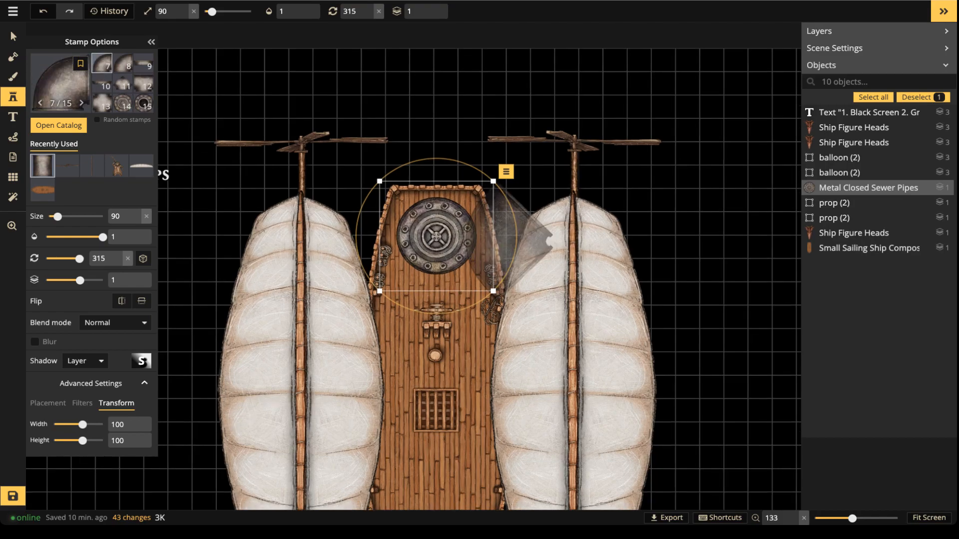
scroll(491, 238, down, 6)
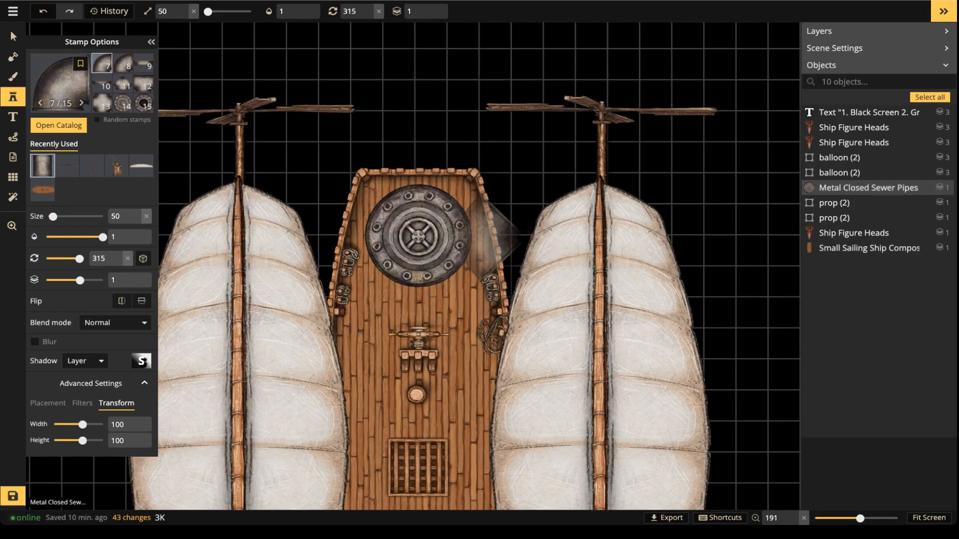
scroll(122, 83, up, 2)
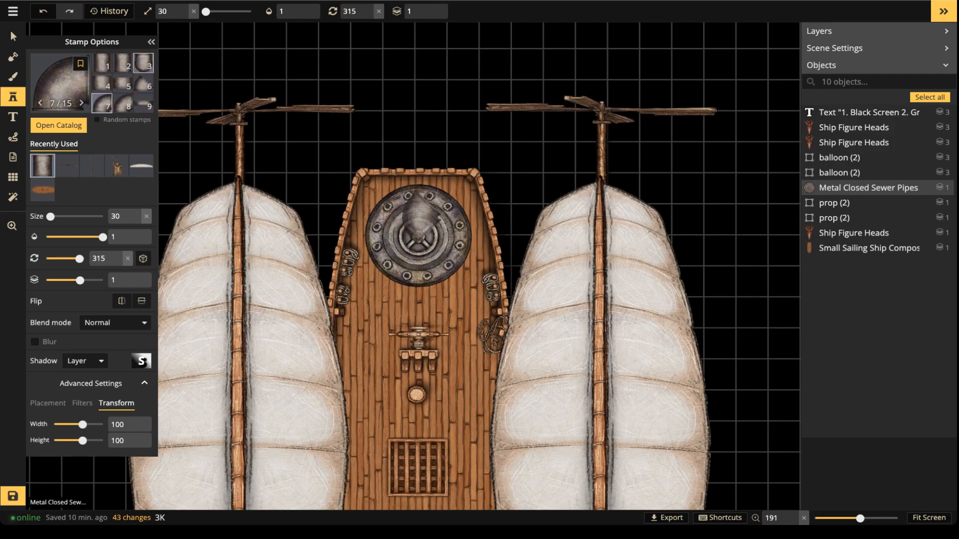
click(144, 63)
scroll(418, 236, up, 3)
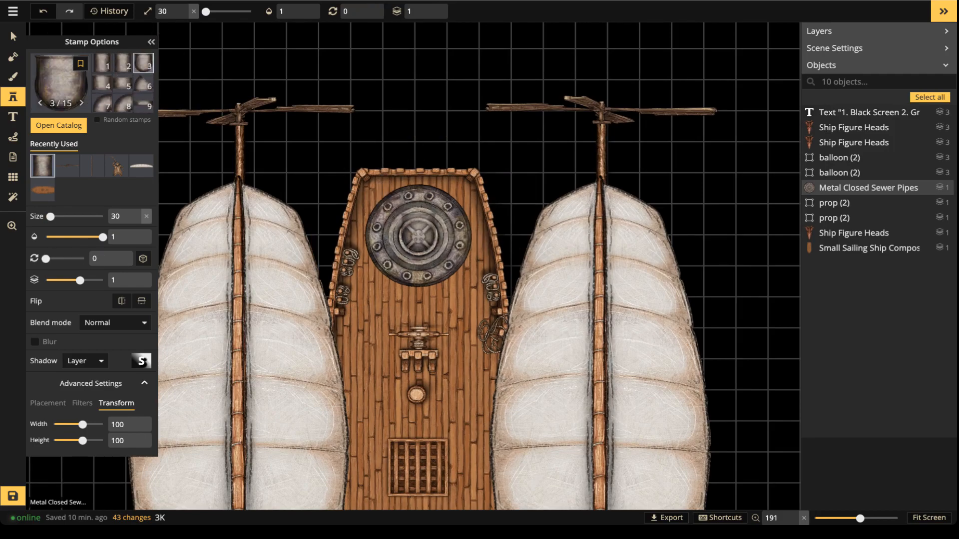
click(419, 233)
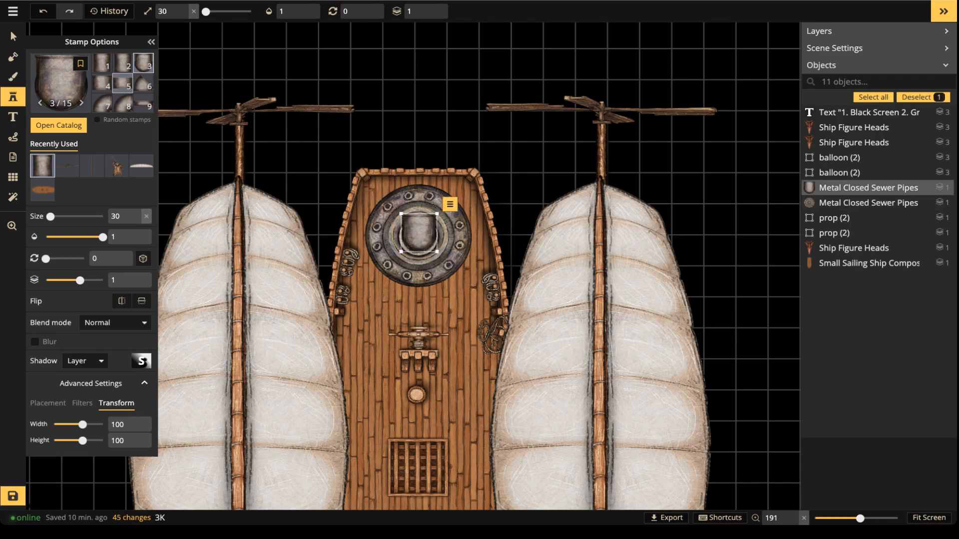
Try extending the pipe upward from the hatch with Metal Closed Sewer Pipes variant 4 at size 30, and undo it.
click(102, 83)
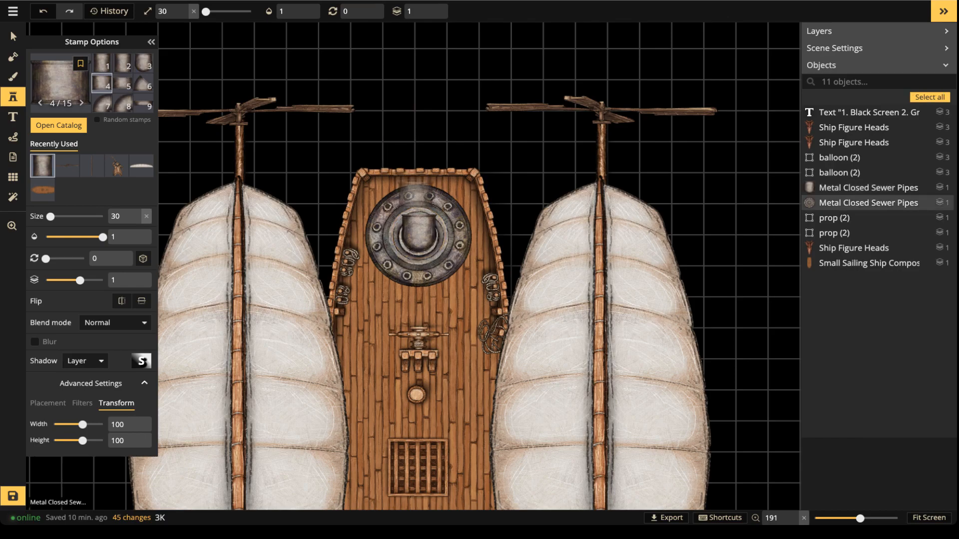
click(417, 235)
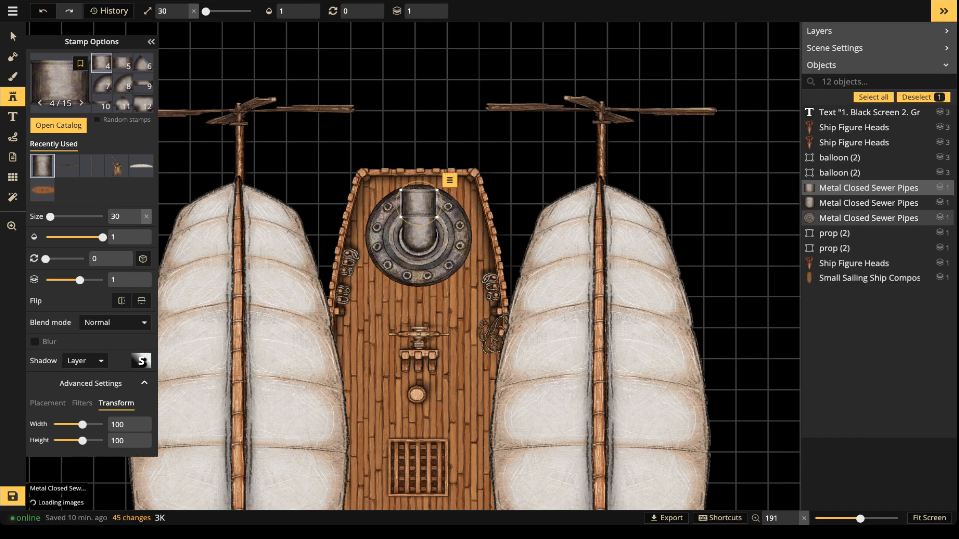
scroll(123, 95, up, 1)
key(ctrl+z)
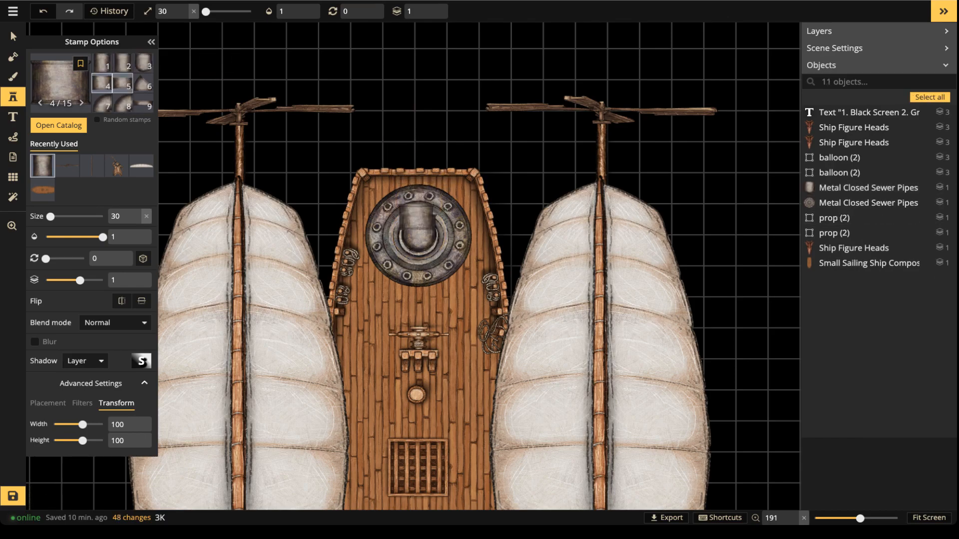
Extend the pipe from the hatch toward the stern edge with Metal Closed Sewer Pipes variant 1 at size 30.
click(102, 64)
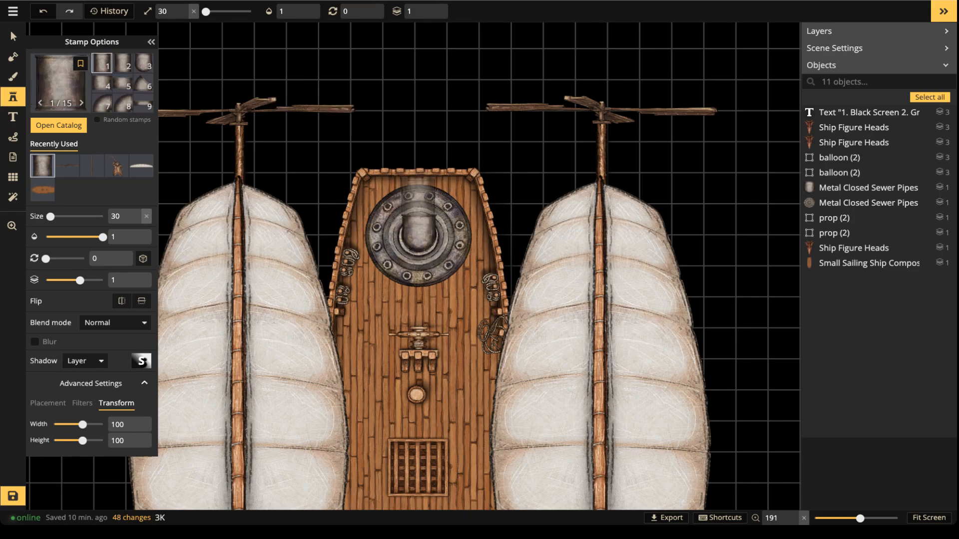
click(419, 199)
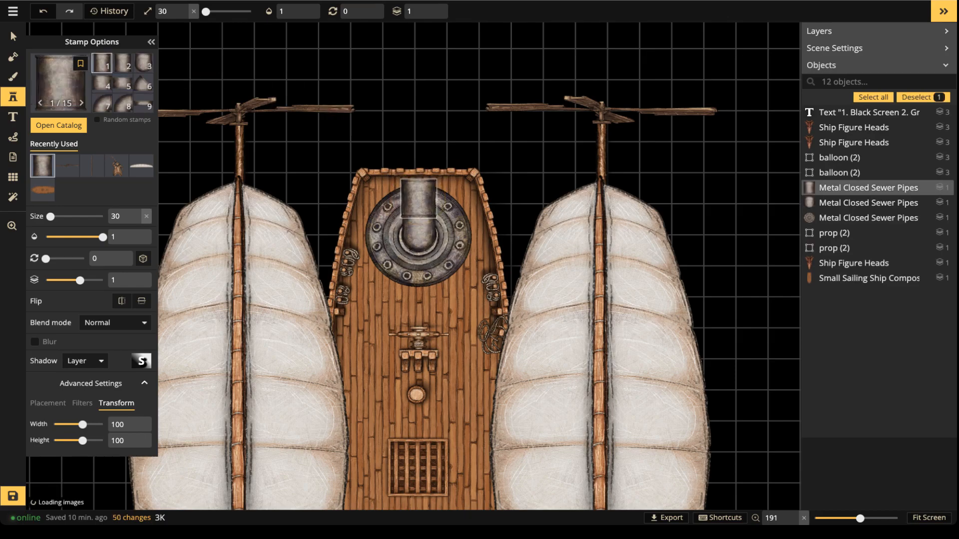
key(Escape)
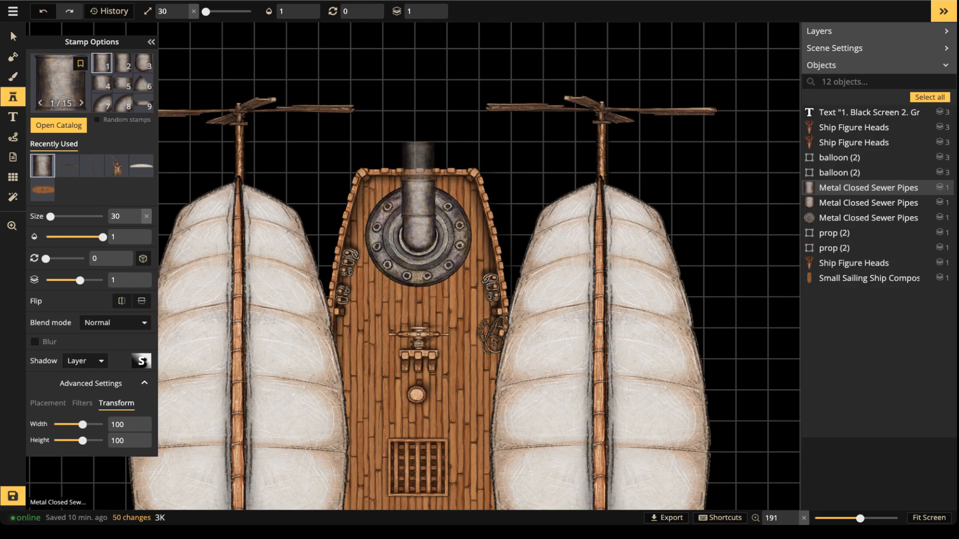
Extend the exhaust pipe past the stern edge with another Metal Closed Sewer Pipes variant 1 segment at size 30.
click(418, 162)
key(Escape)
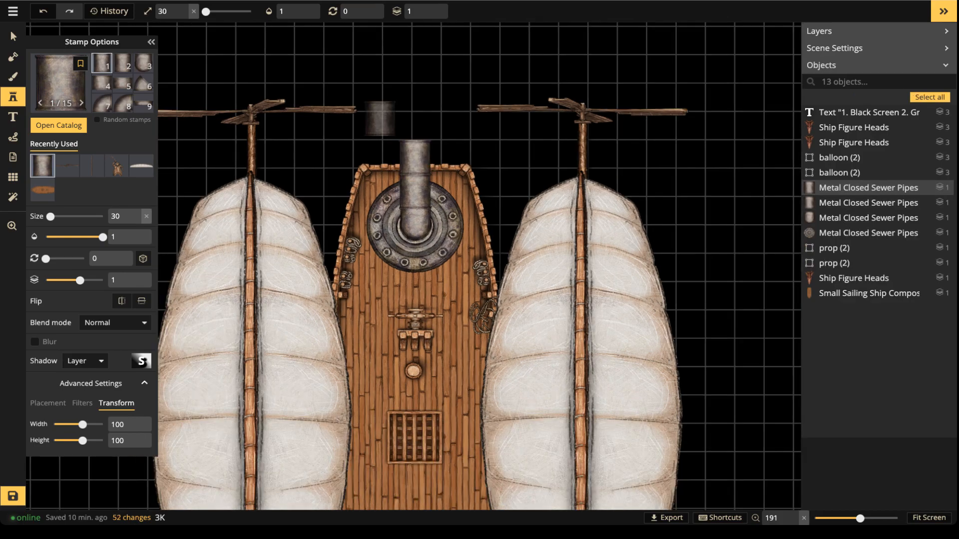
scroll(357, 111, down, 3)
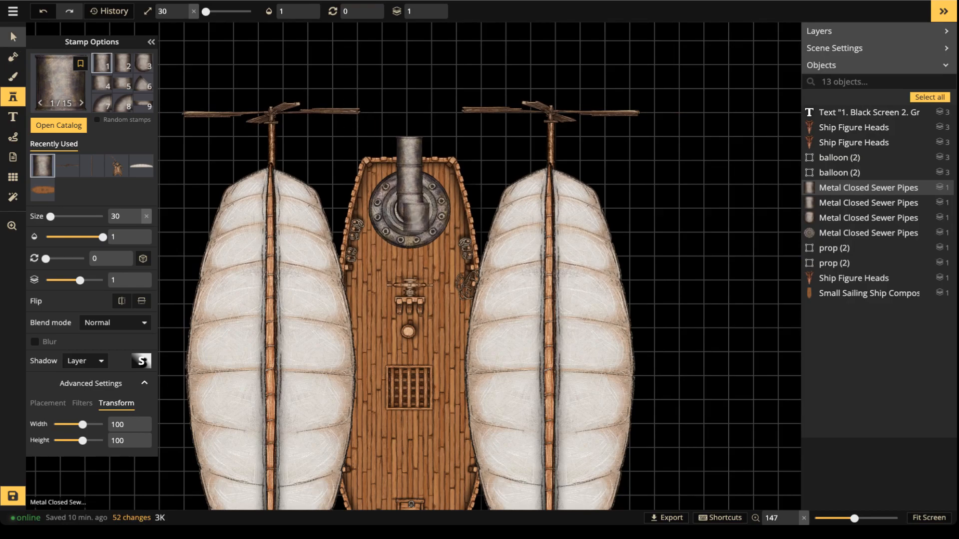
Nudge the straight pipe segments into line with the hatch and slightly shift the propeller group on the right balloon.
click(13, 37)
click(409, 179)
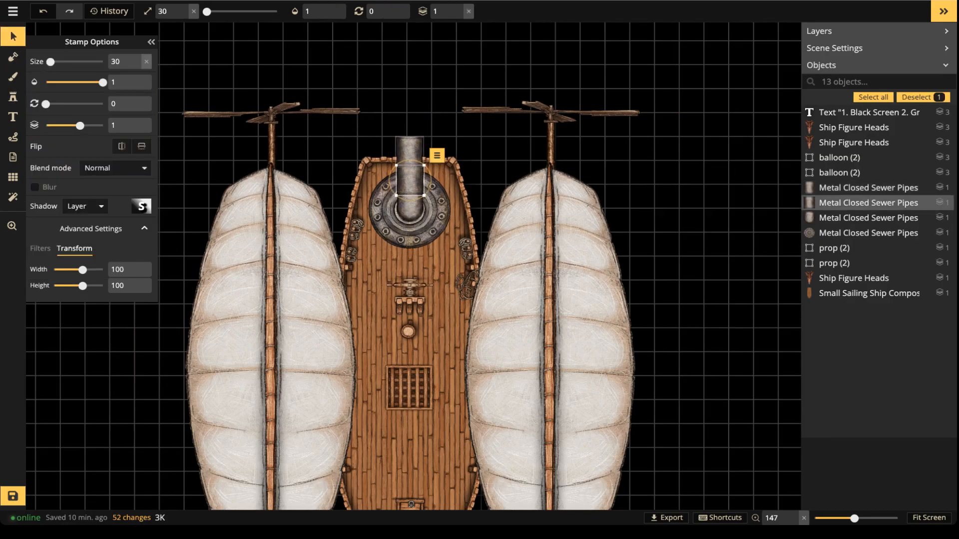
click(409, 150)
key(Right)
key(Right)
key(Escape)
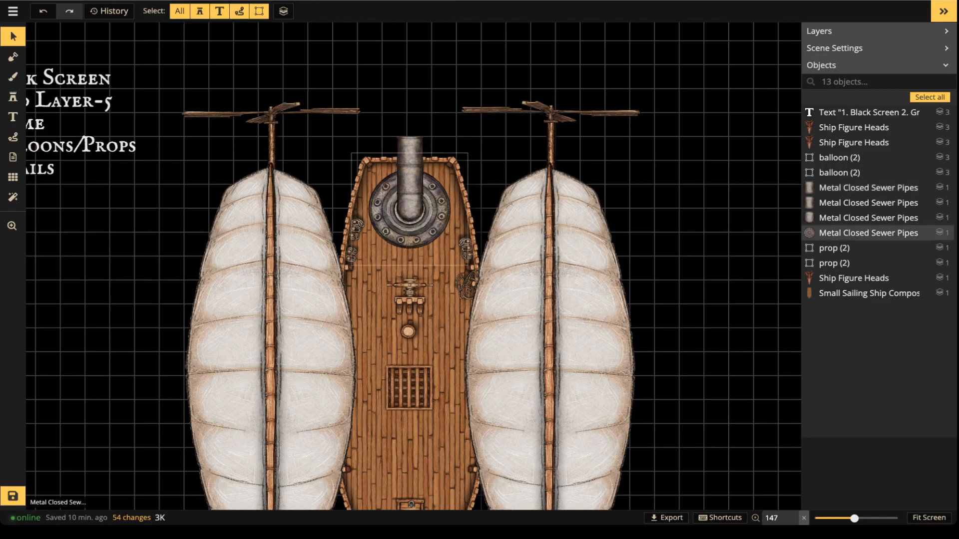
drag(484, 63, 592, 141)
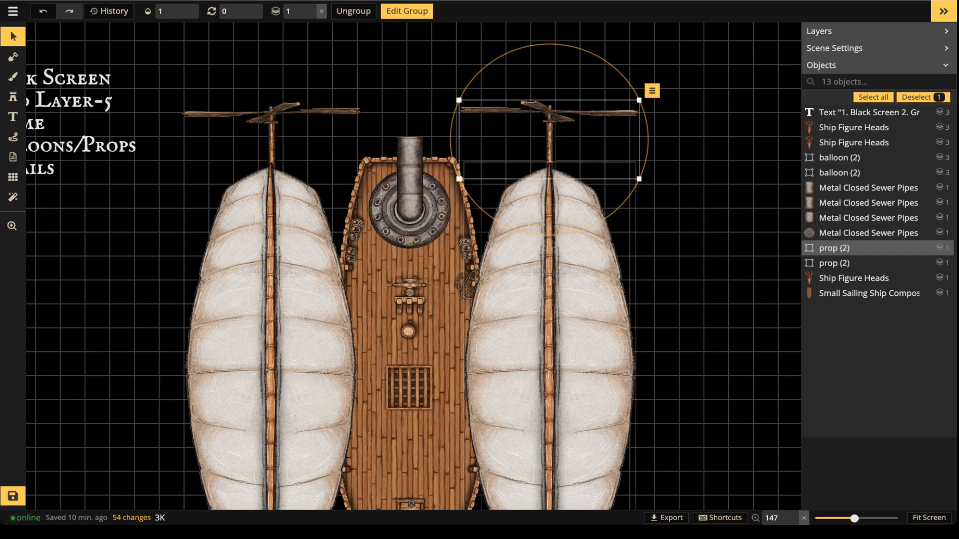
Place Dwarven Pipe variant 2 between the hull and each balloon near the stern, at size 30, rotation 270, layer -1.
click(13, 77)
click(13, 97)
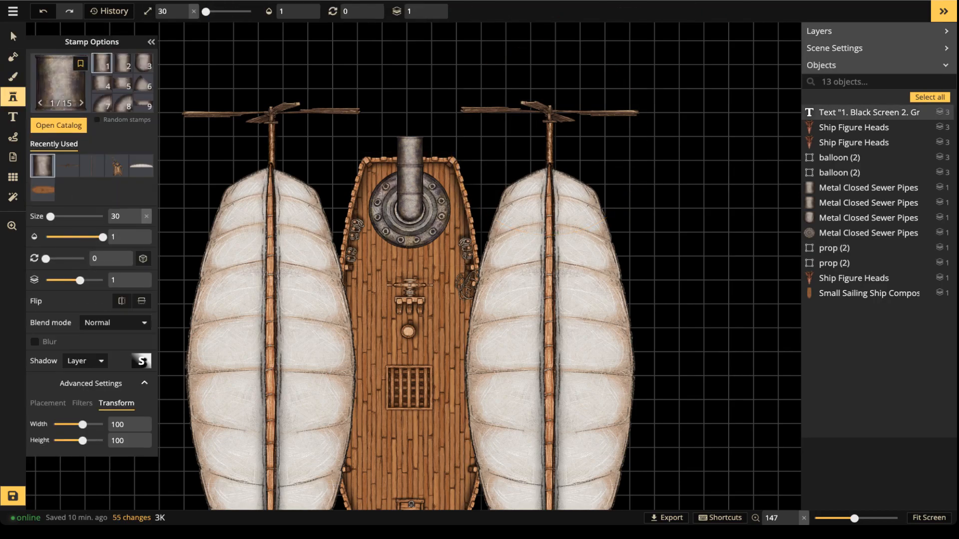
click(60, 83)
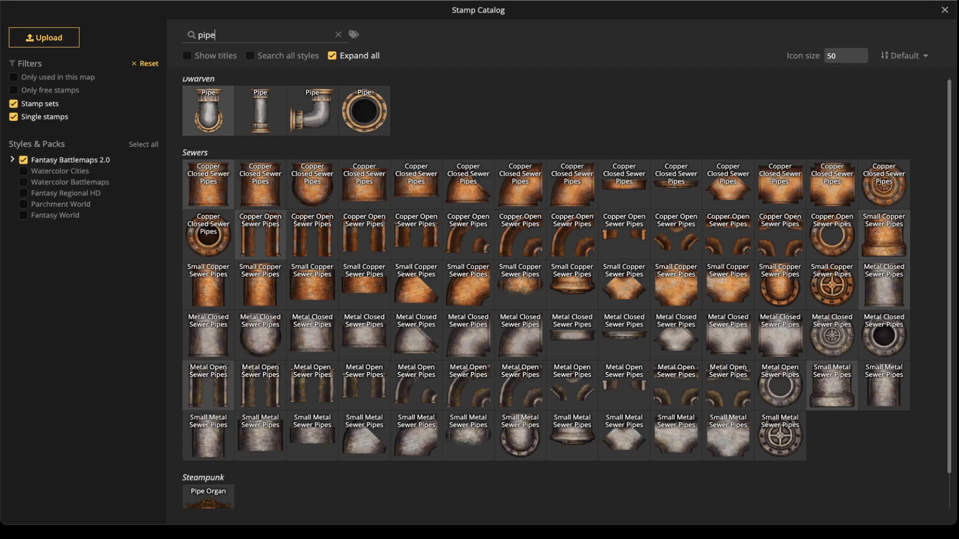
click(208, 110)
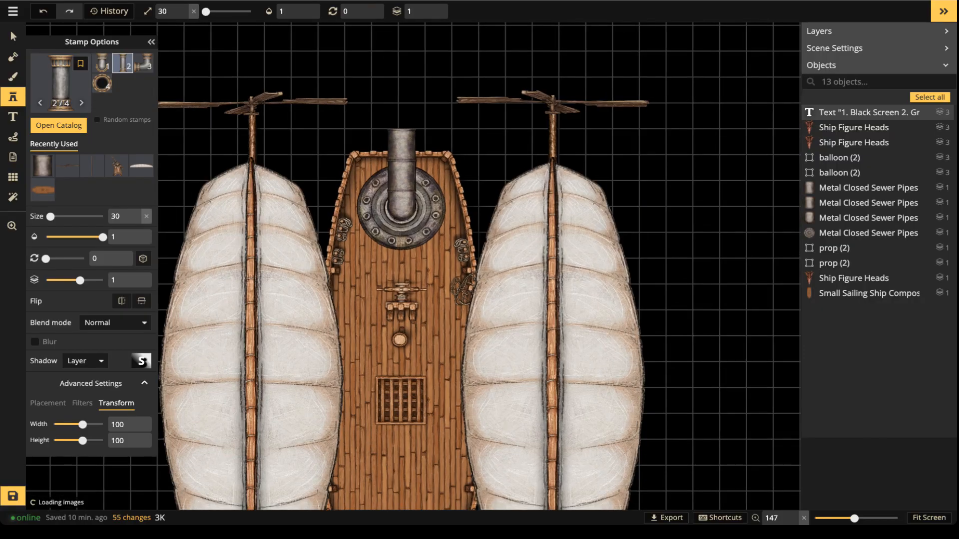
scroll(425, 38, up, 2)
click(432, 15)
click(432, 15)
scroll(487, 242, down, 7)
scroll(487, 243, up, 1)
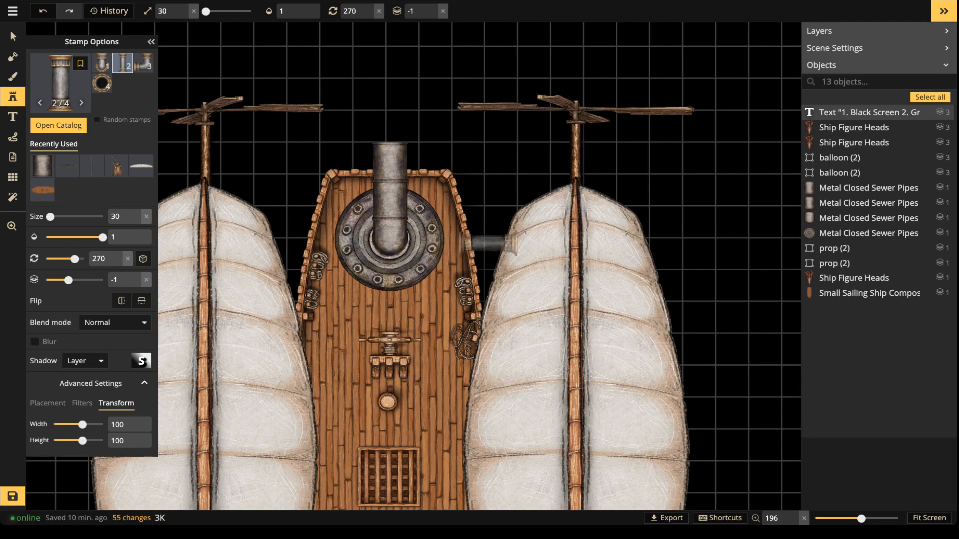
click(487, 243)
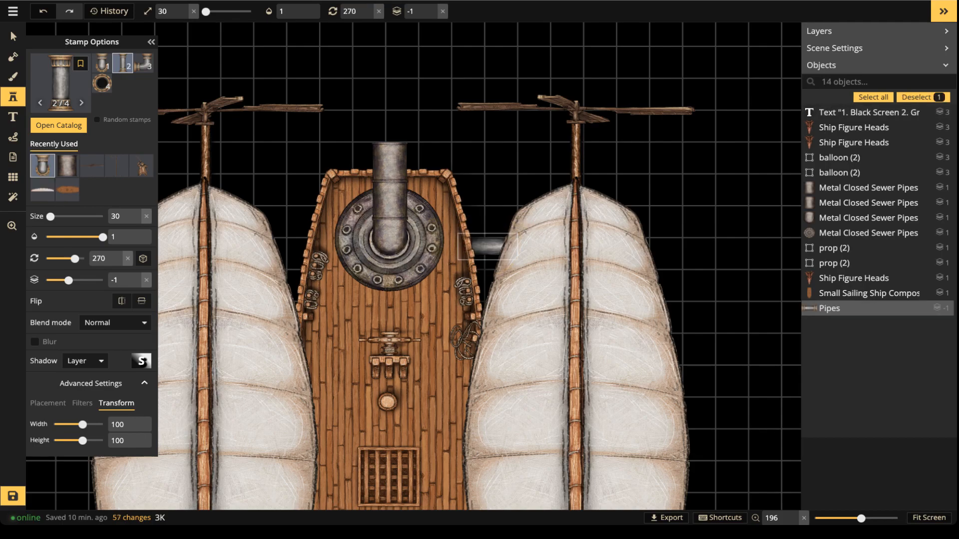
click(287, 248)
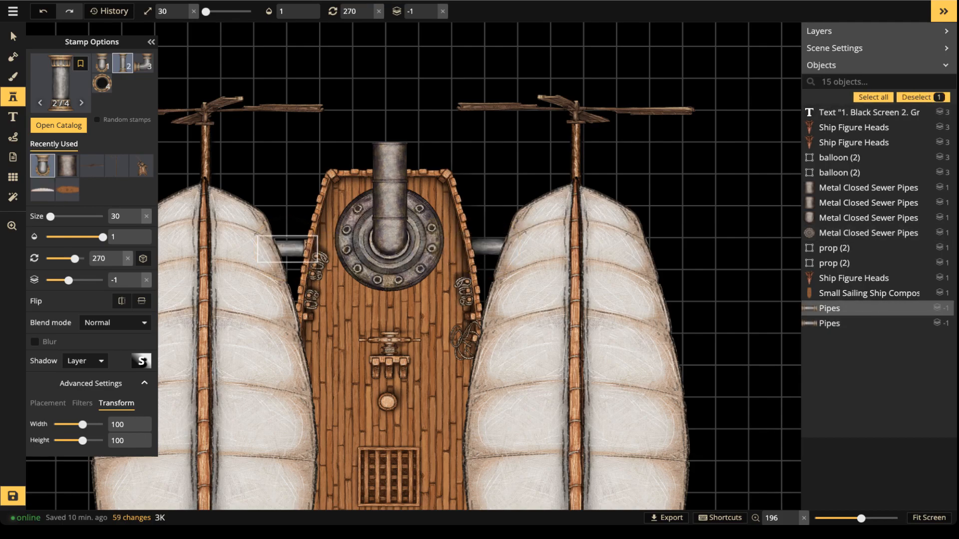
Cap the outer end of the exhaust pipe with Metal Closed Sewer Pipes variant 9 at size 40, rotation 0, layer -1.
scroll(328, 233, down, 2)
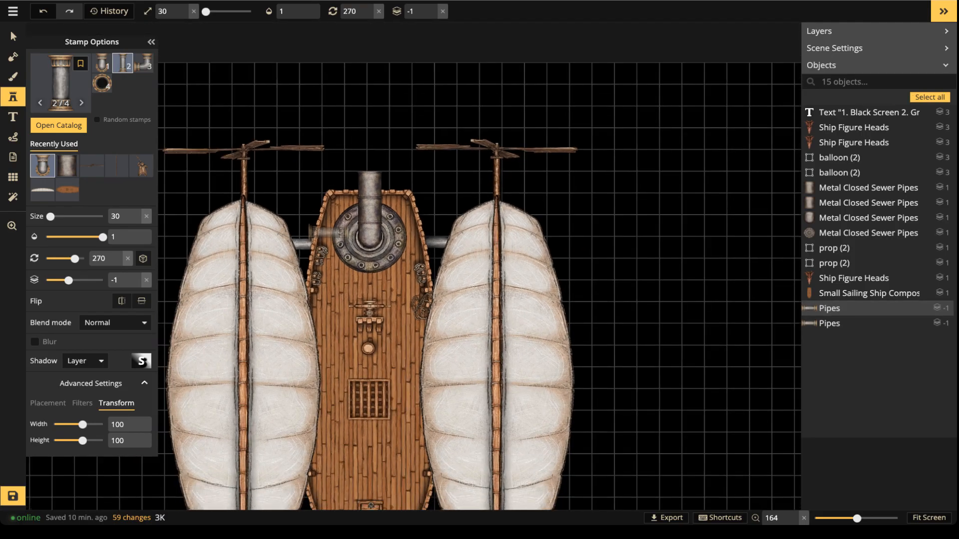
scroll(410, 260, down, 5)
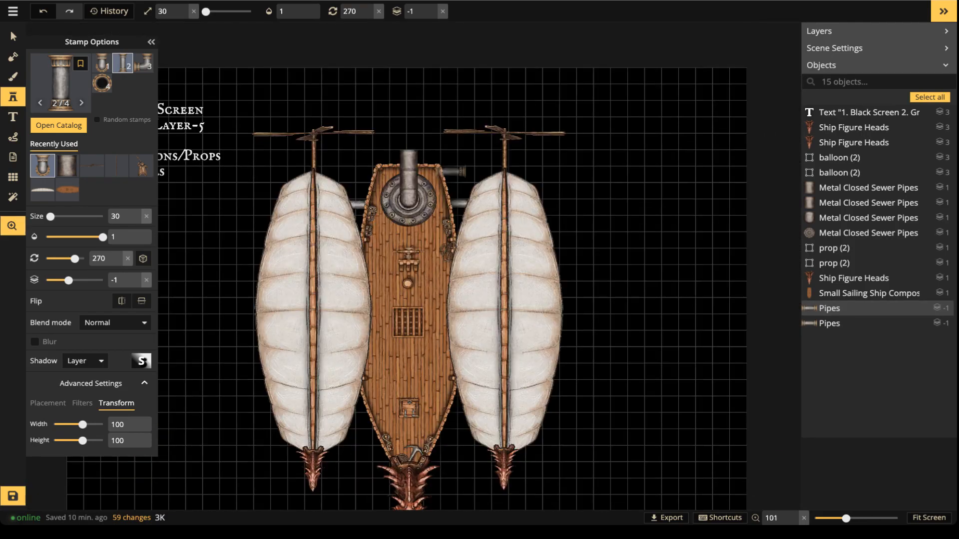
drag(419, 212, 417, 217)
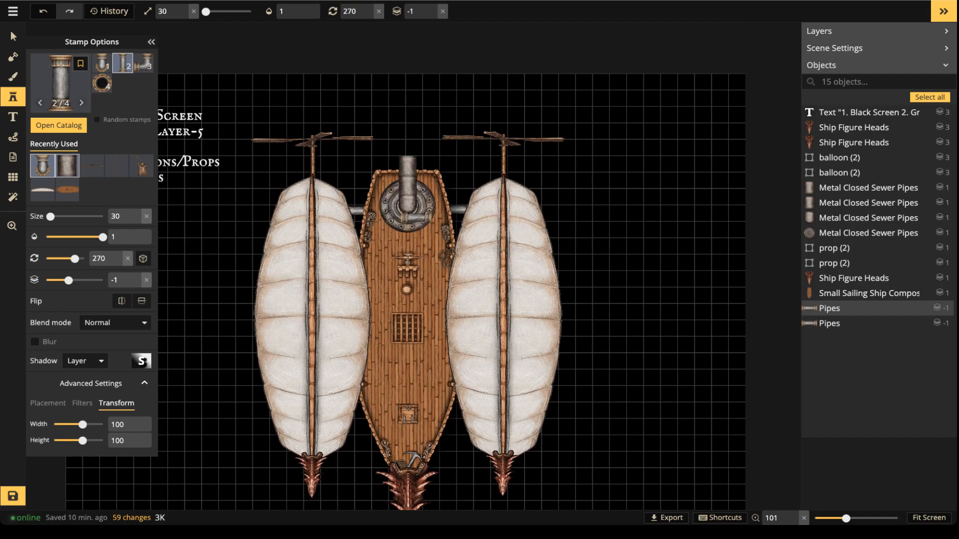
click(67, 166)
click(102, 83)
scroll(255, 94, up, 2)
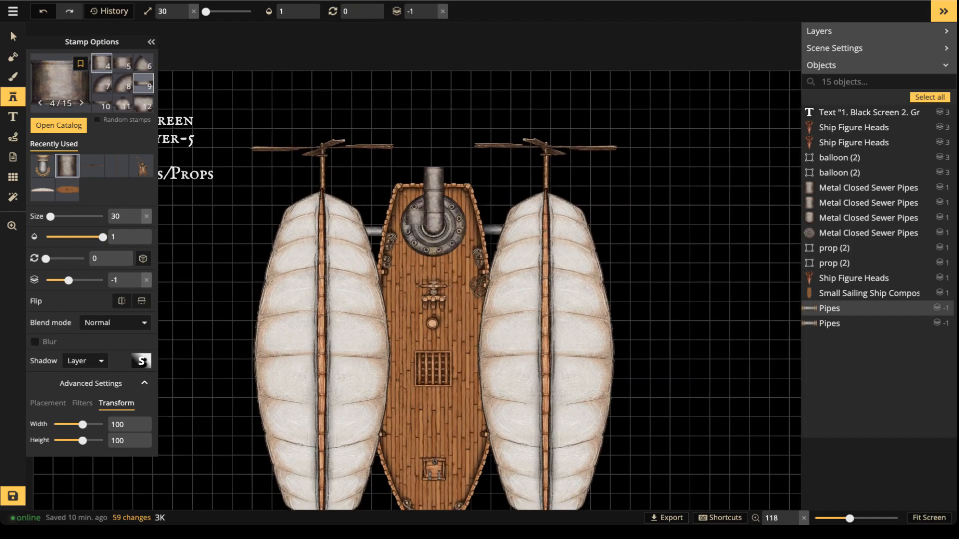
click(143, 83)
scroll(439, 128, up, 5)
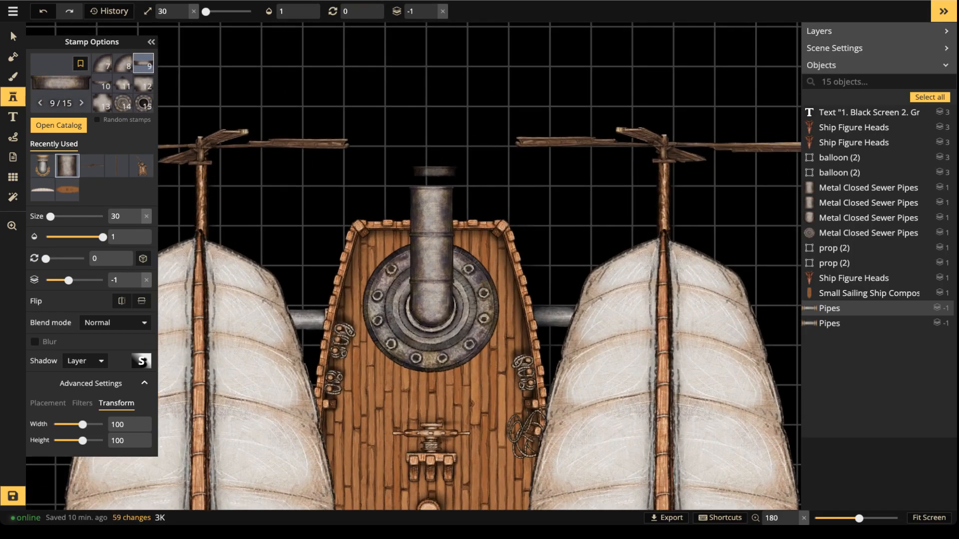
scroll(434, 172, up, 5)
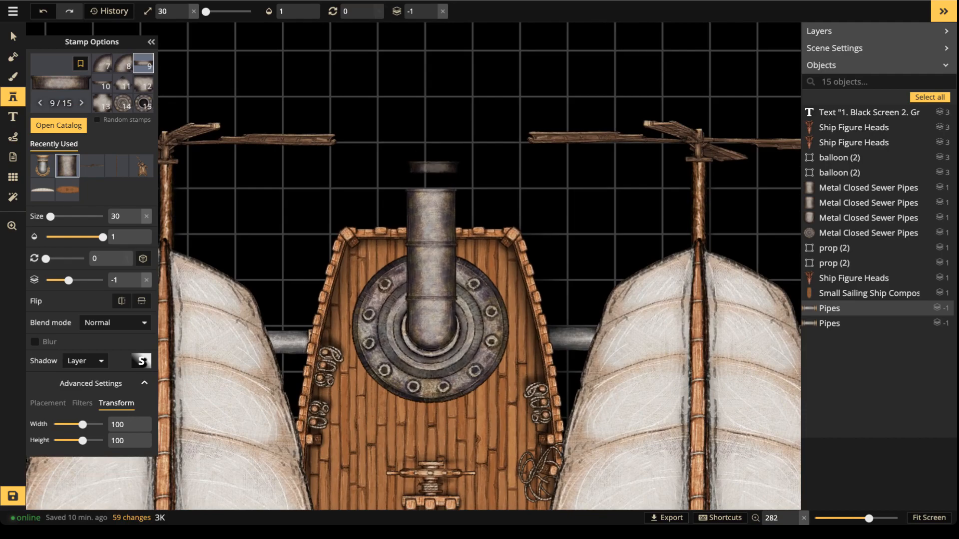
scroll(433, 169, up, 3)
scroll(433, 171, down, 1)
scroll(432, 170, down, 1)
click(432, 171)
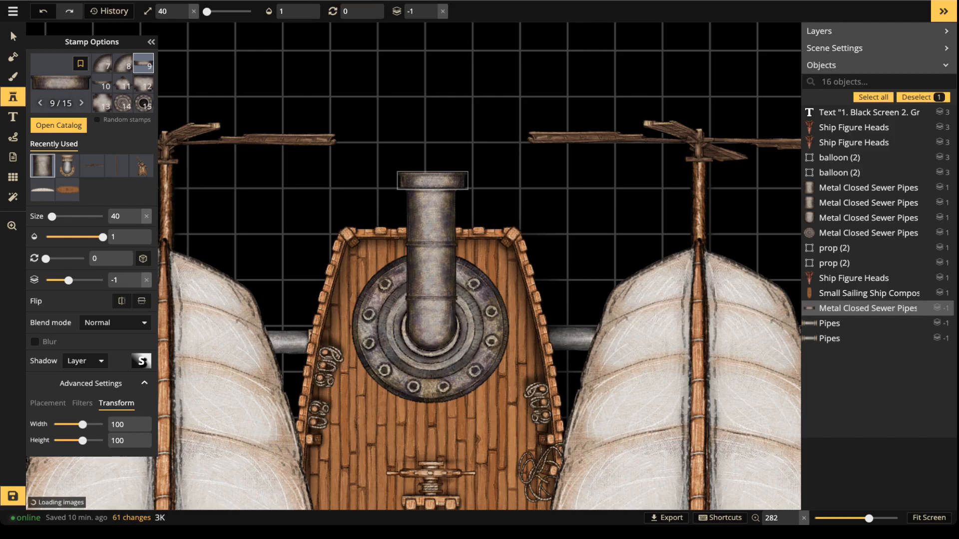
Fine-tune the position of the rim at the end of the exhaust pipe and deselect it.
scroll(374, 84, down, 2)
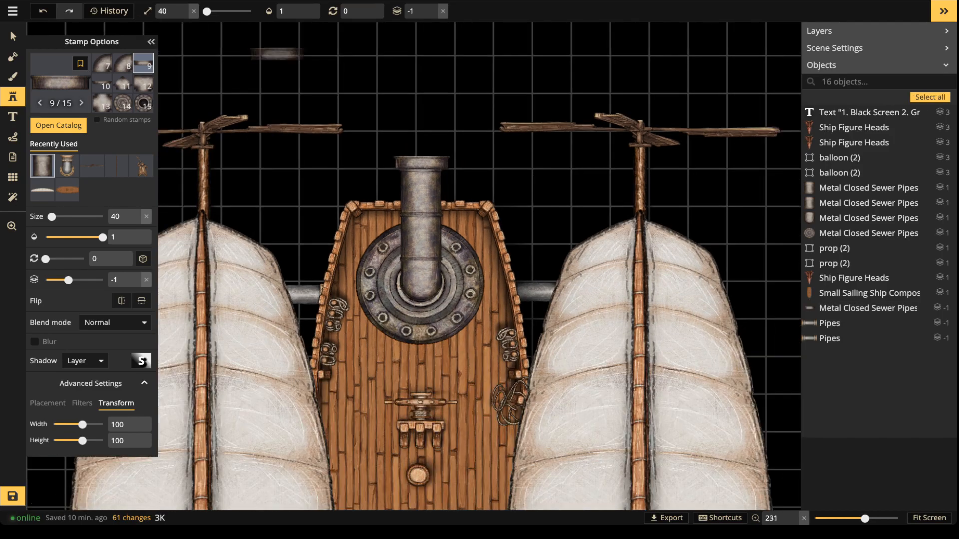
click(13, 36)
click(421, 162)
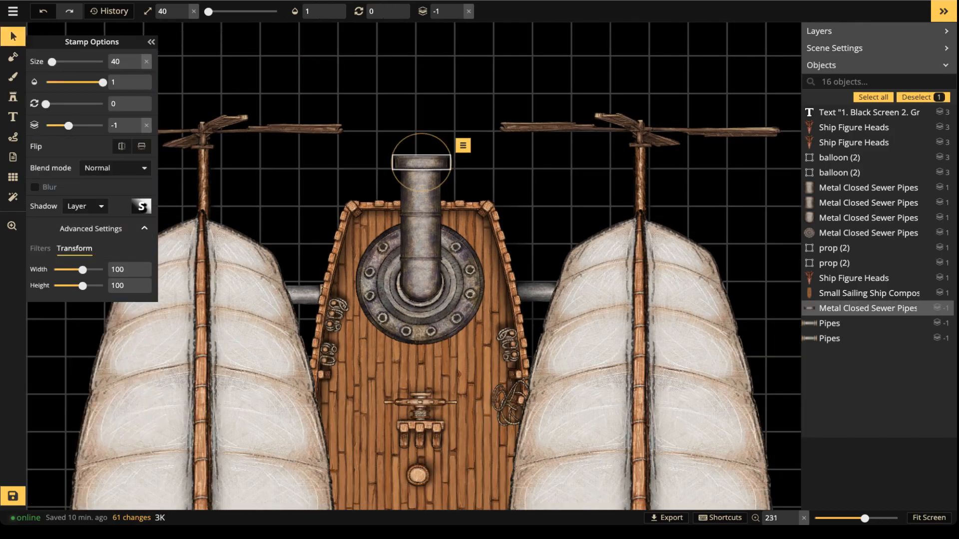
click(473, 104)
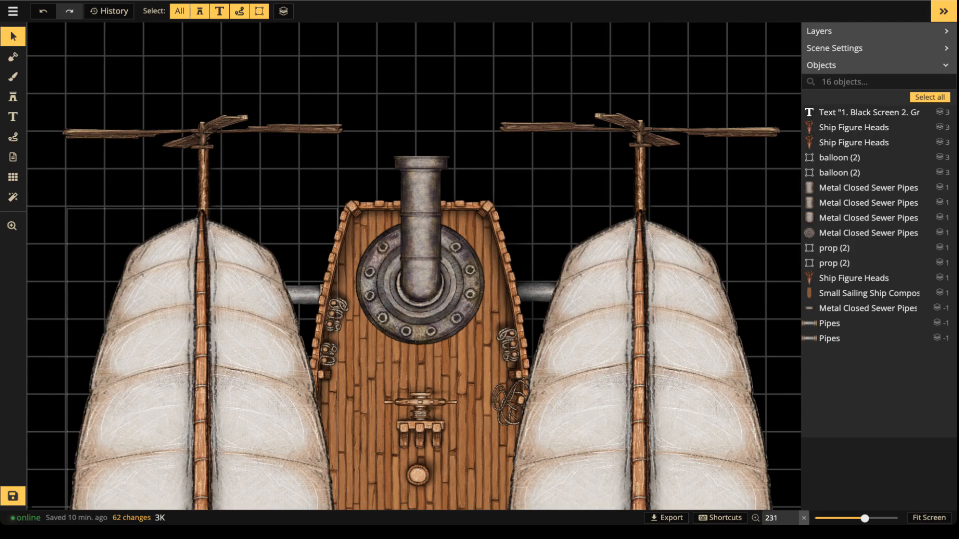
Search the stamp catalog for "rope" and choose the second straight Rope stamp in the Ship category.
scroll(288, 252, down, 10)
key(space)
drag(289, 252, 289, 168)
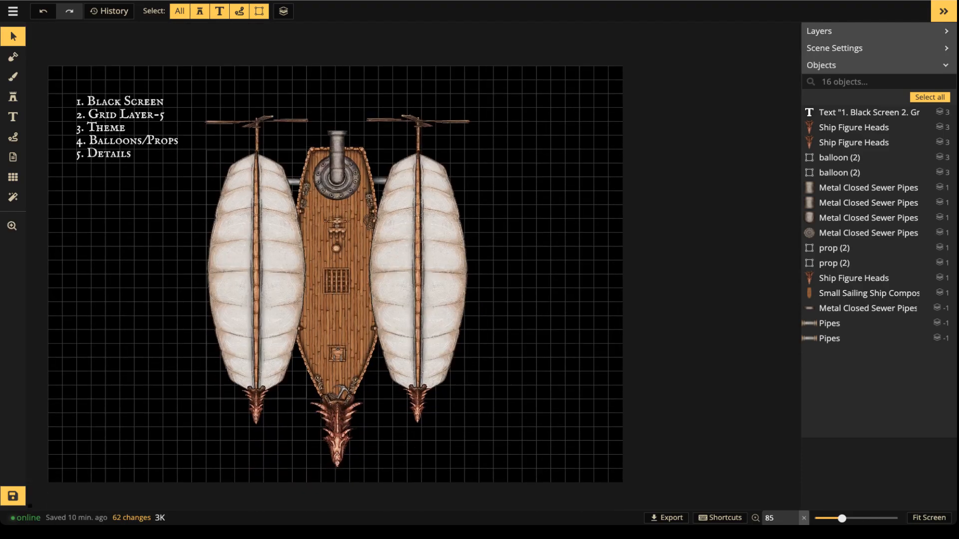
scroll(306, 206, up, 8)
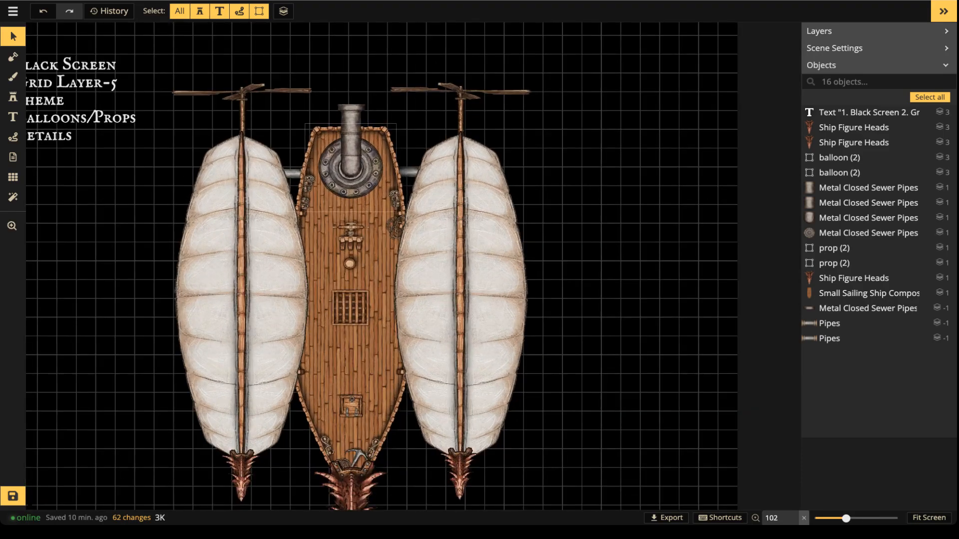
scroll(370, 224, up, 2)
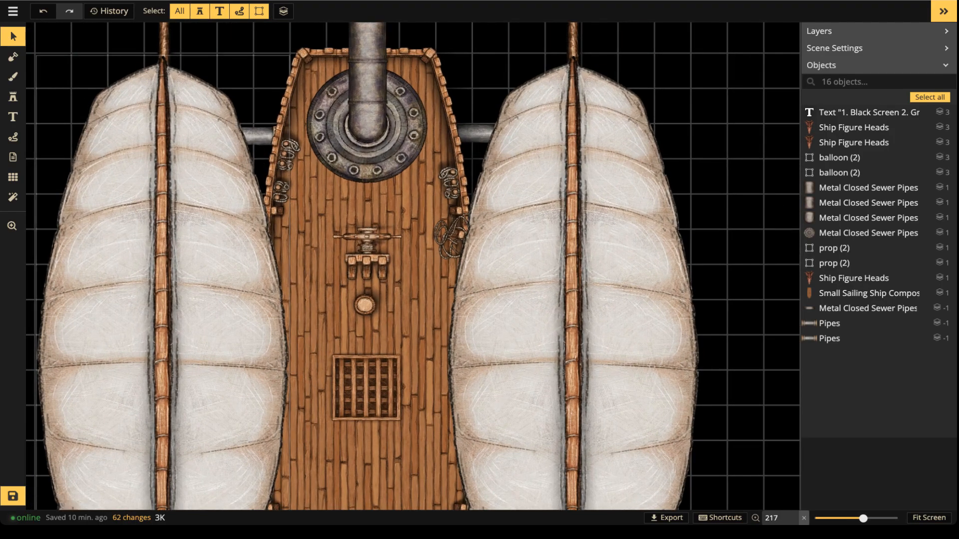
click(13, 97)
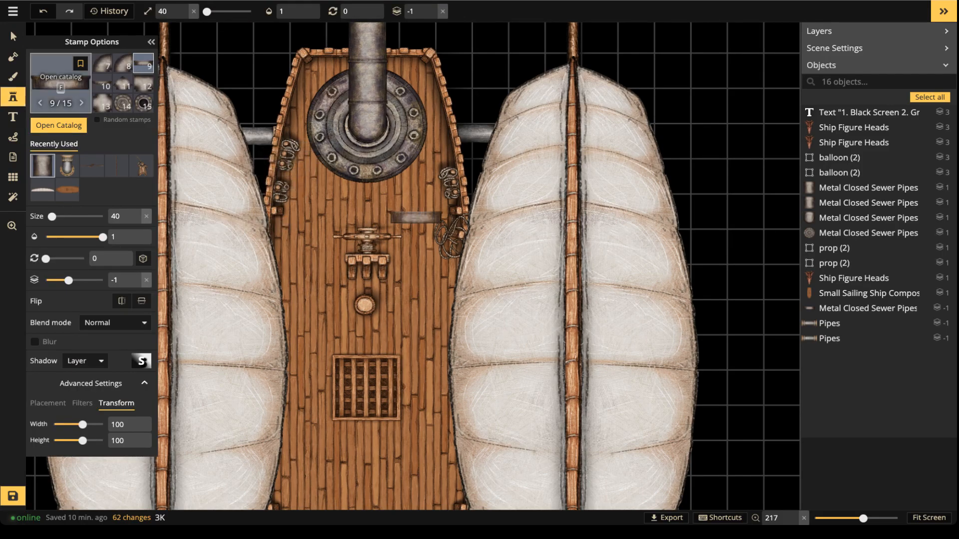
text(f)
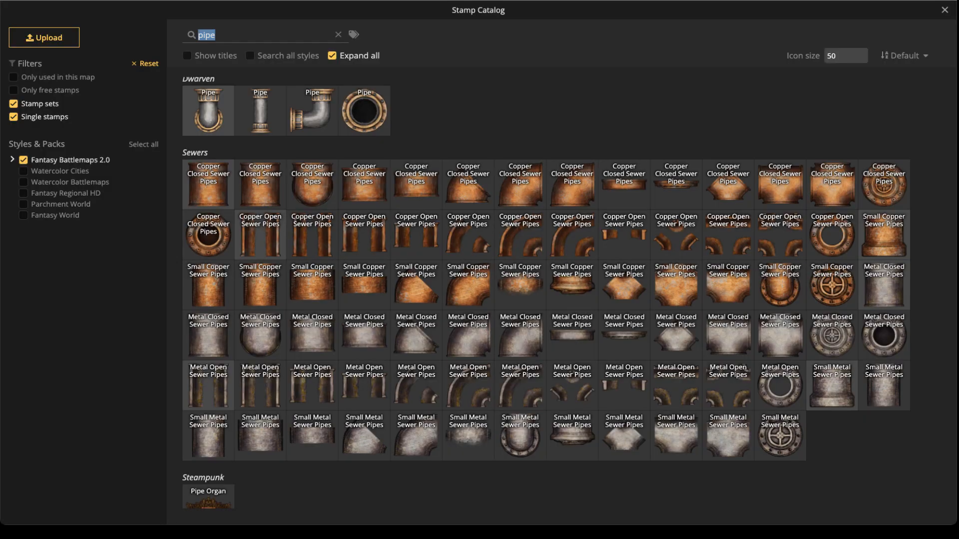
text(r)
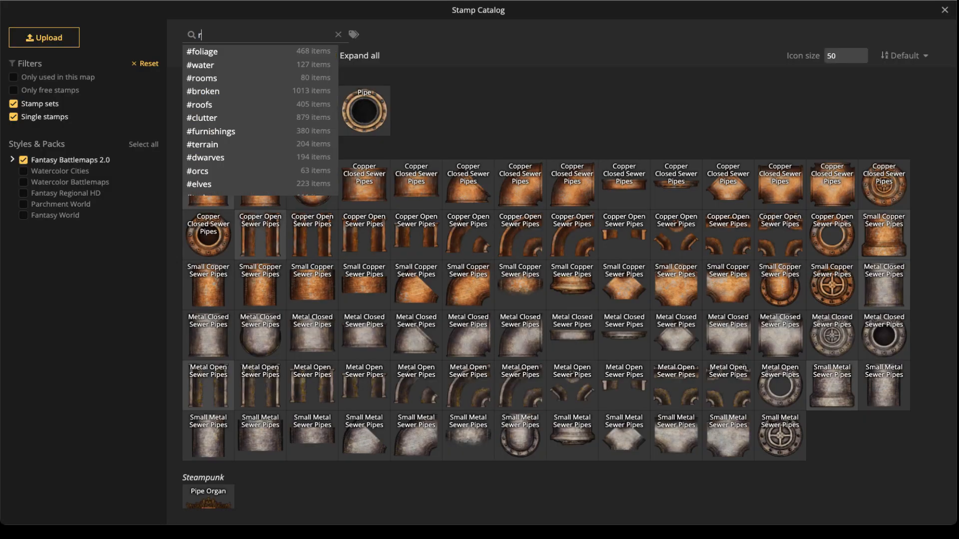
text(ope)
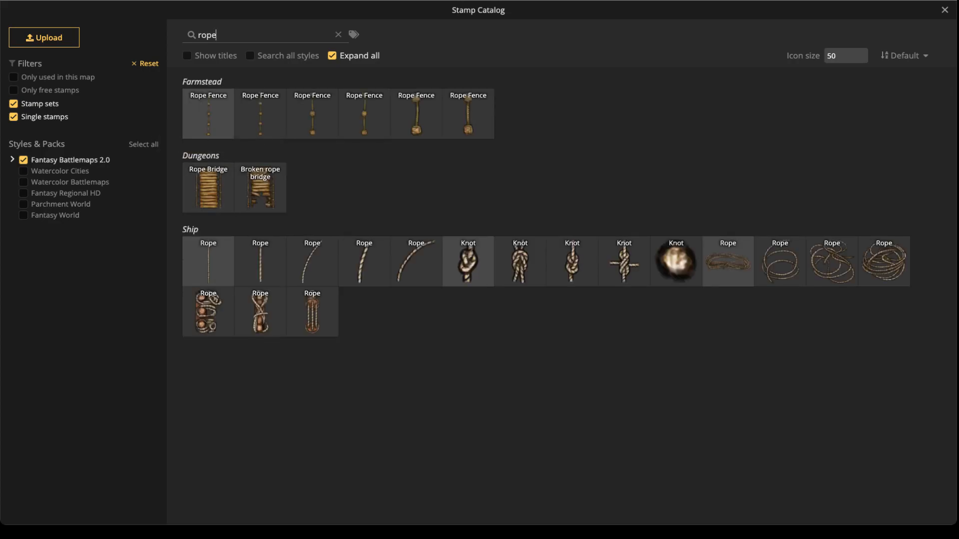
click(260, 262)
Place two ropes from the left rail's stern cleats to the balloon at size 60, layer 1, rotated 60 and 90 degrees.
scroll(288, 150, up, 3)
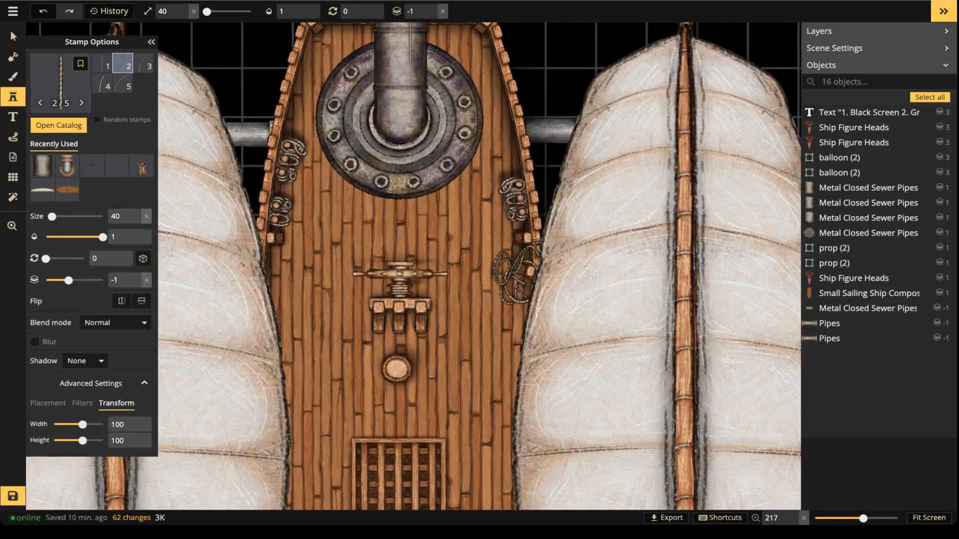
click(442, 11)
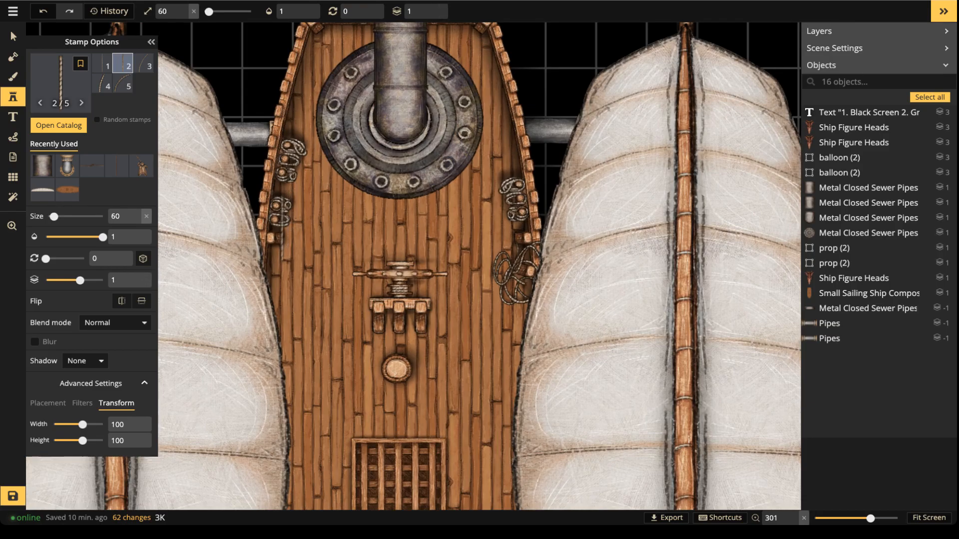
scroll(252, 190, up, 4)
click(249, 191)
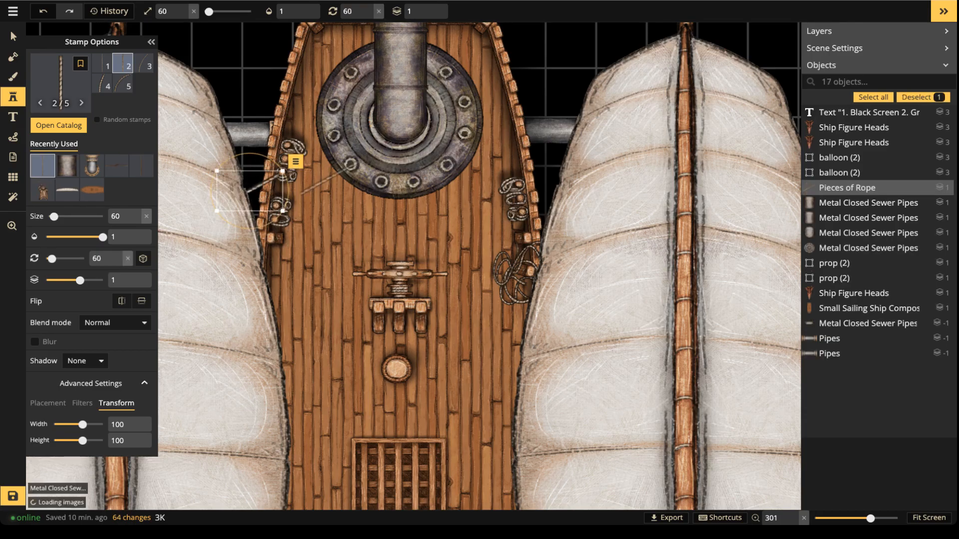
scroll(228, 164, up, 1)
scroll(229, 164, up, 1)
click(249, 161)
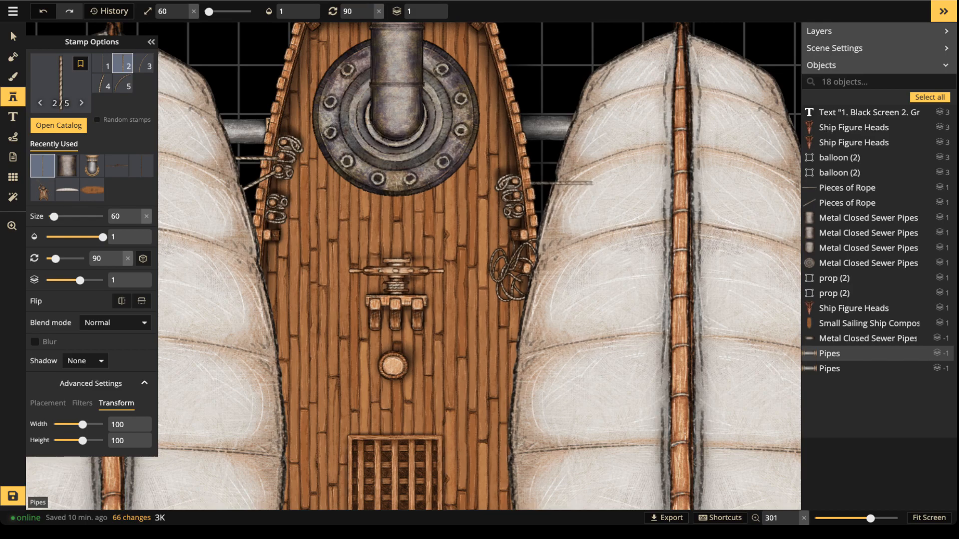
Place a size 60 rope between the right rail's upper cleat and the balloon, and rotate it to 75 degrees.
scroll(557, 175, down, 1)
scroll(555, 175, up, 1)
click(553, 177)
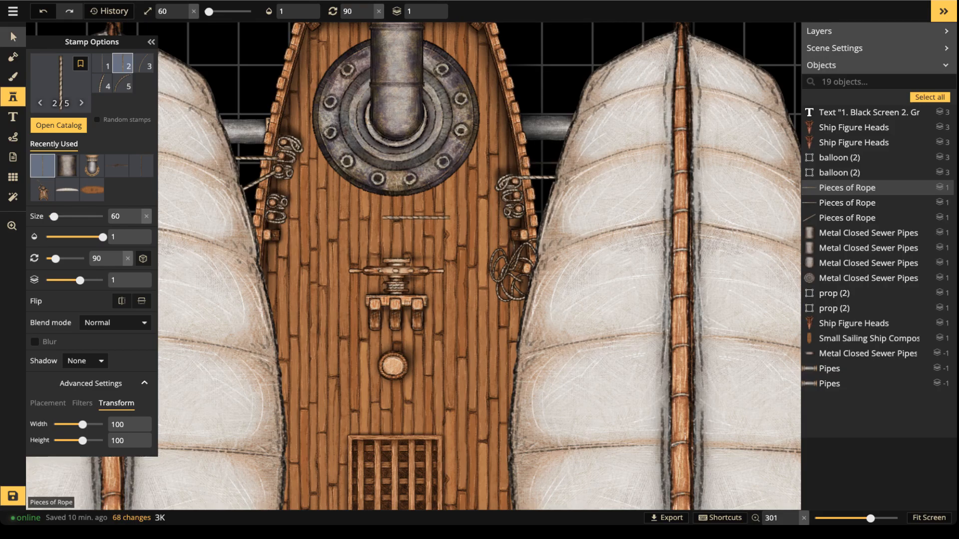
click(11, 31)
click(552, 172)
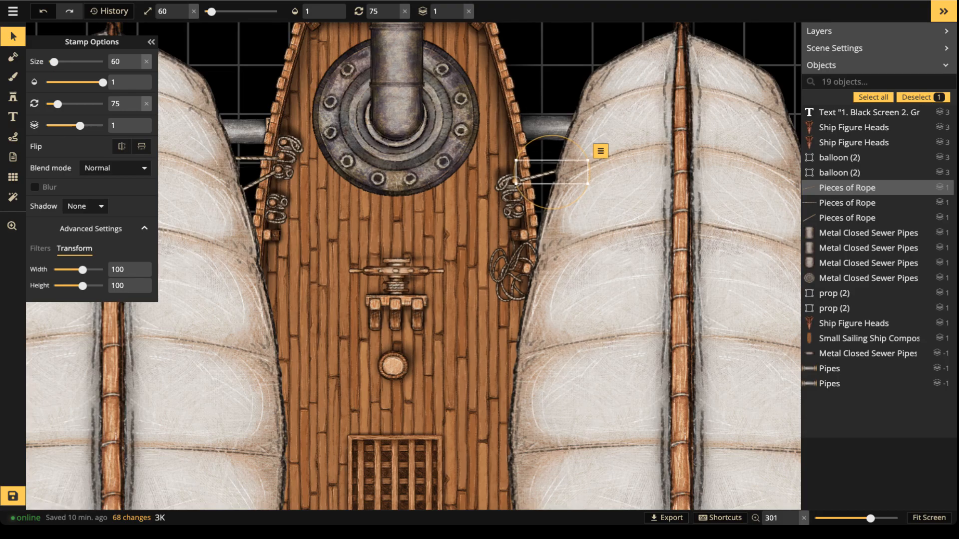
Paste a copy of the right-hand rope, move it down to the lower cleat, and set its rotation to 90 degrees.
key(ctrl+v)
key(period)
key(period)
drag(536, 207, 559, 217)
key(comma)
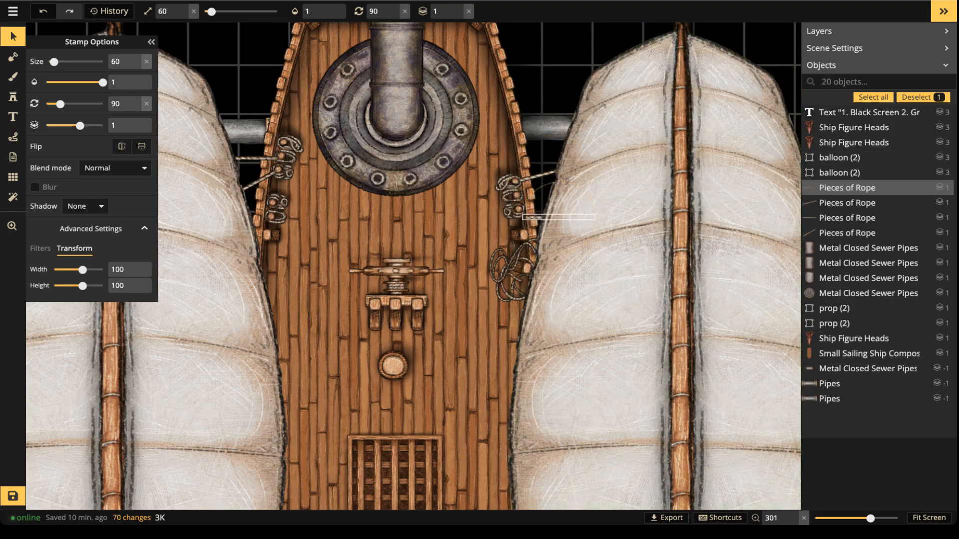
Paste two size 60 ropes rotated 75 degrees end to end, from the right rail's bow cleat to the right balloon.
key(Escape)
scroll(414, 220, down, 9)
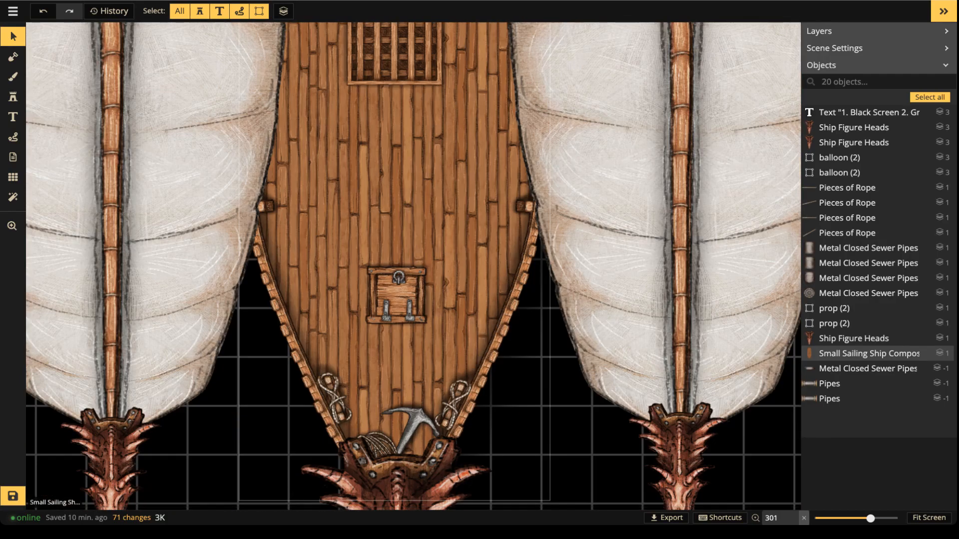
key(ctrl+v)
drag(274, 326, 503, 376)
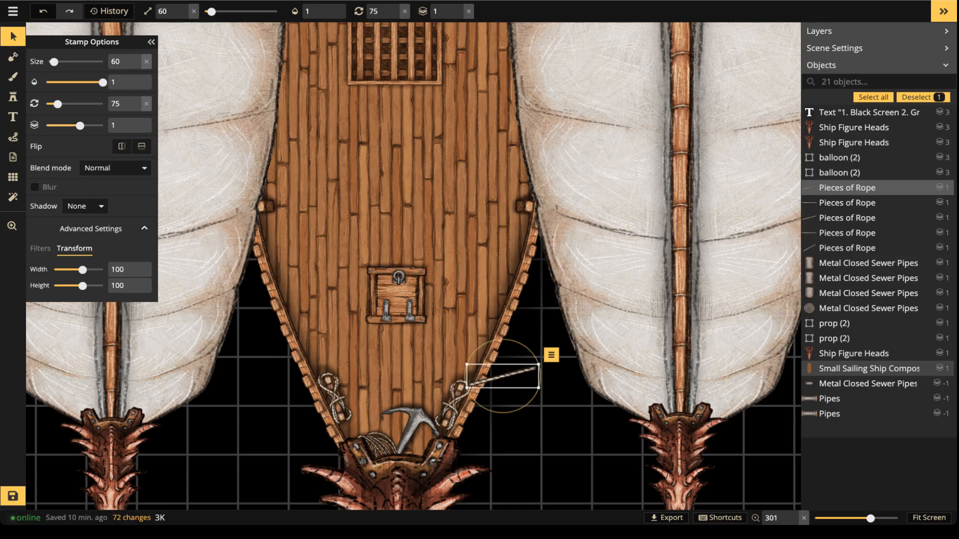
key(ctrl+v)
drag(550, 357, 566, 360)
Paste two more size 60 ropes, rotated 100 degrees, end to end from the left rail's bow cleat to the left balloon.
key(ctrl+v)
drag(504, 380, 287, 379)
scroll(269, 306, up, 3)
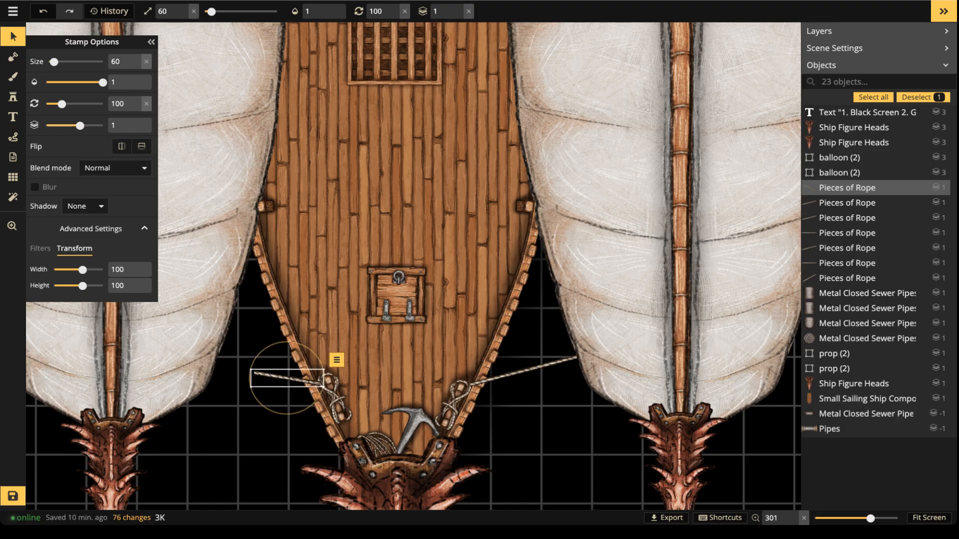
key(ctrl+v)
drag(237, 362, 227, 367)
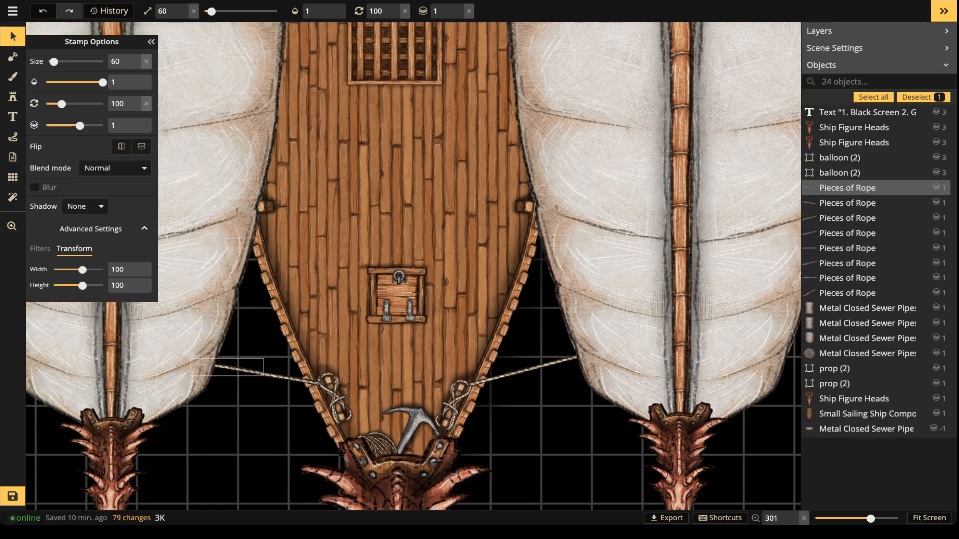
Deselect the rope and save the map.
key(Escape)
scroll(224, 281, down, 10)
key(space)
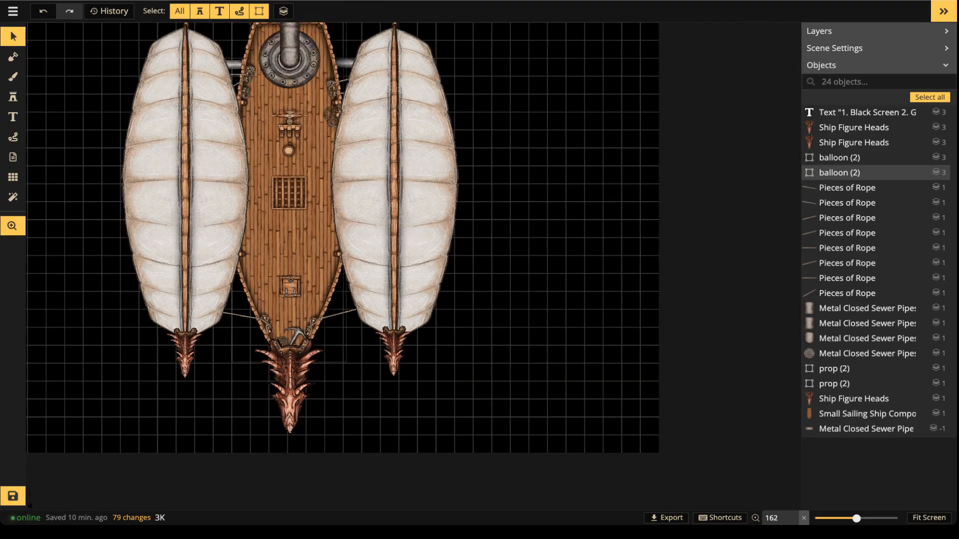
drag(306, 229, 318, 287)
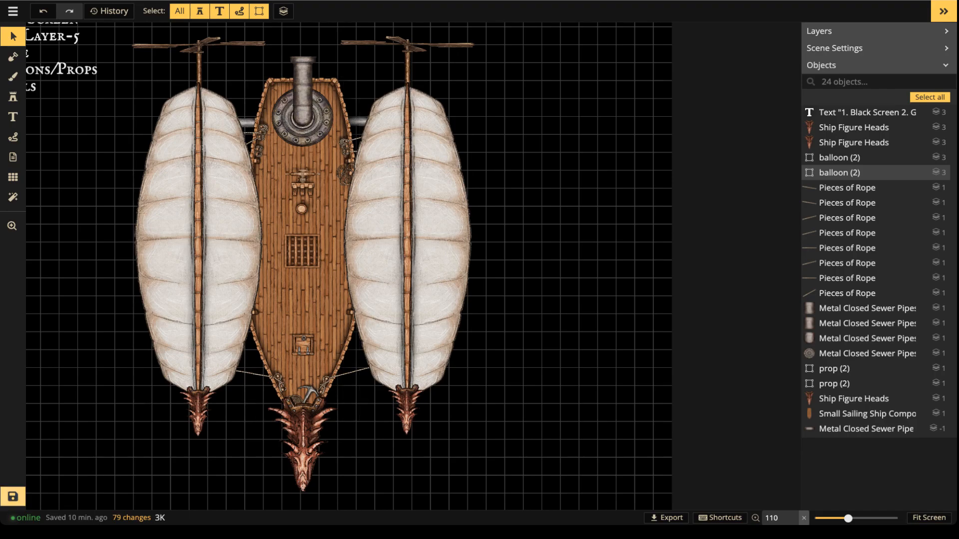
key(ctrl+s)
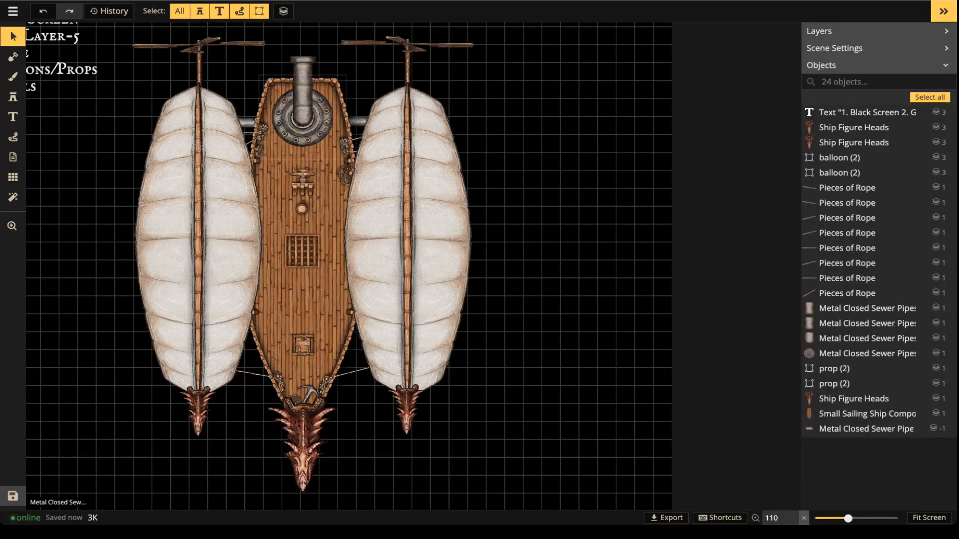
Select the exhaust's round base together with all its pipe sections and move them up toward the ship's stern edge.
scroll(290, 153, up, 5)
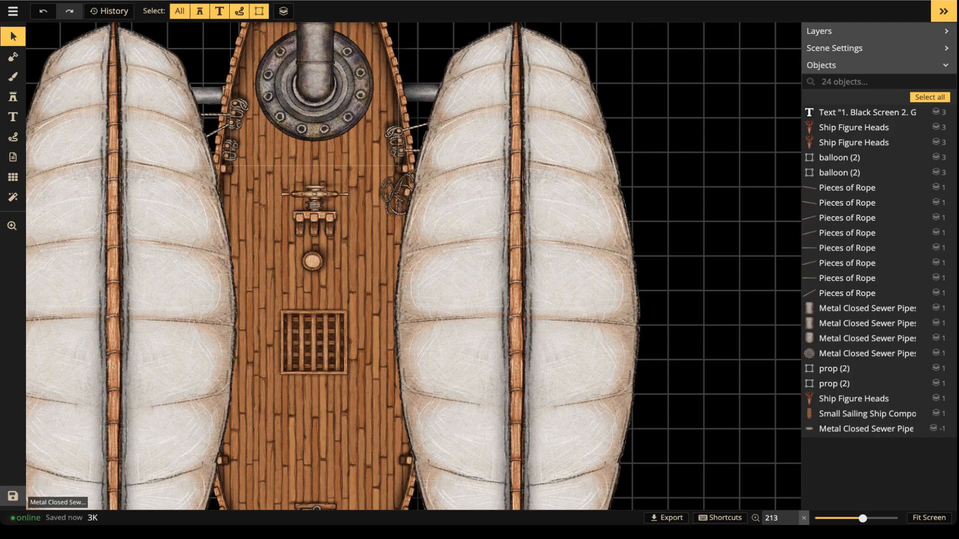
scroll(472, 449, down, 2)
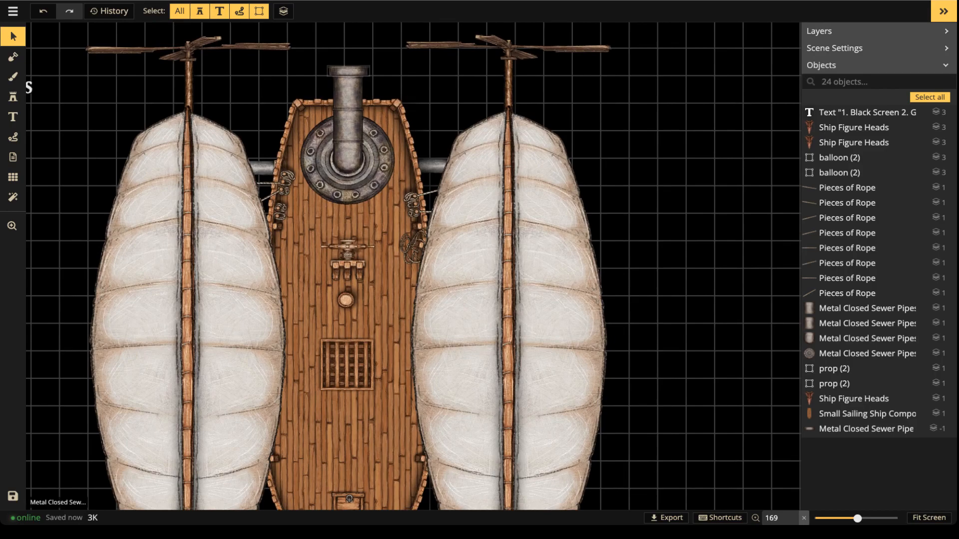
click(348, 71)
click(348, 91)
click(348, 125)
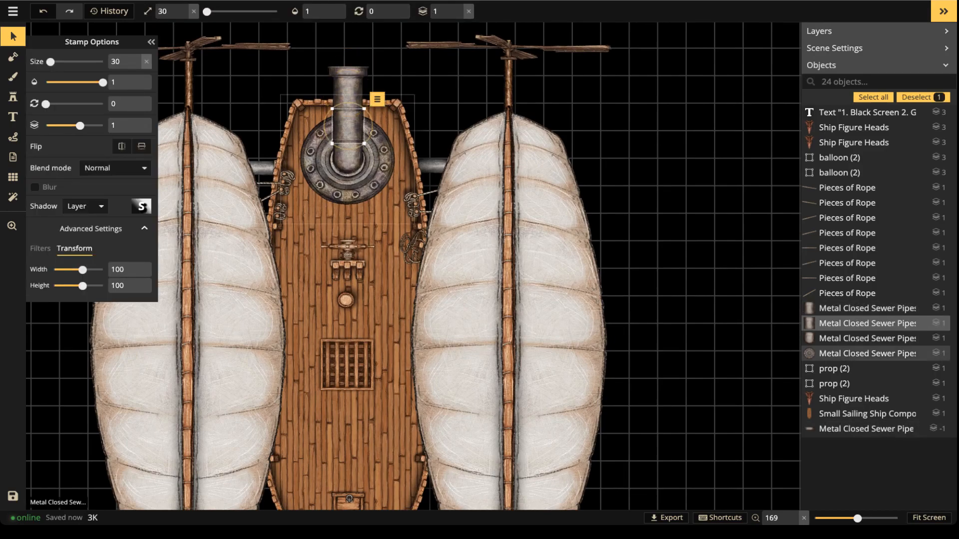
click(348, 184)
shift+click(348, 157)
shift+click(349, 125)
shift+click(348, 91)
shift+click(349, 72)
drag(348, 150, 346, 103)
scroll(345, 114, down, 2)
click(346, 68)
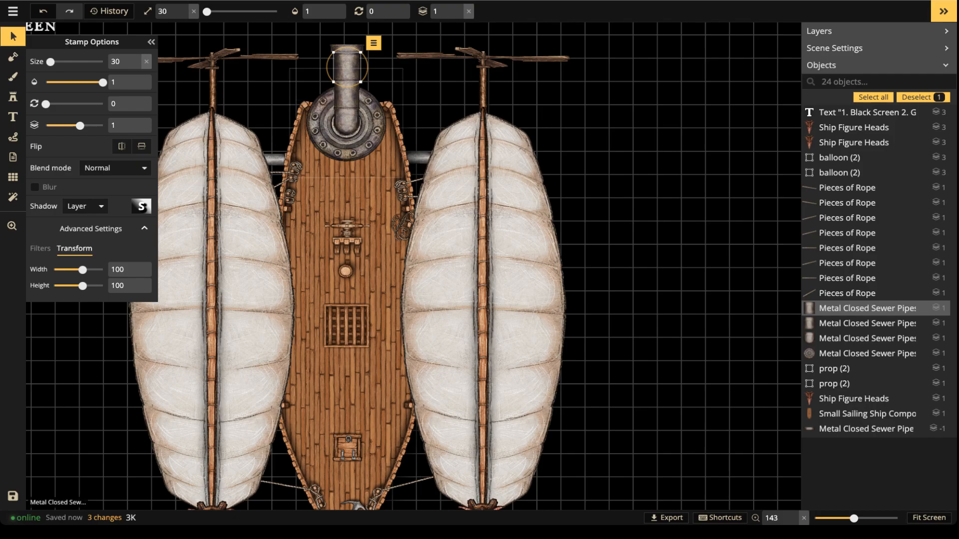
scroll(361, 267, down, 3)
drag(363, 280, 387, 239)
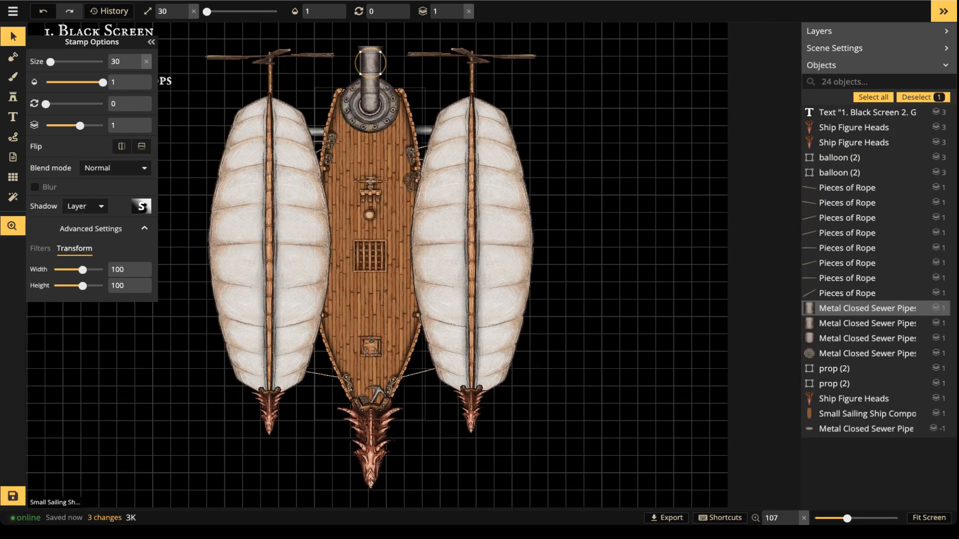
scroll(389, 250, up, 1)
scroll(367, 282, up, 2)
drag(367, 282, 363, 392)
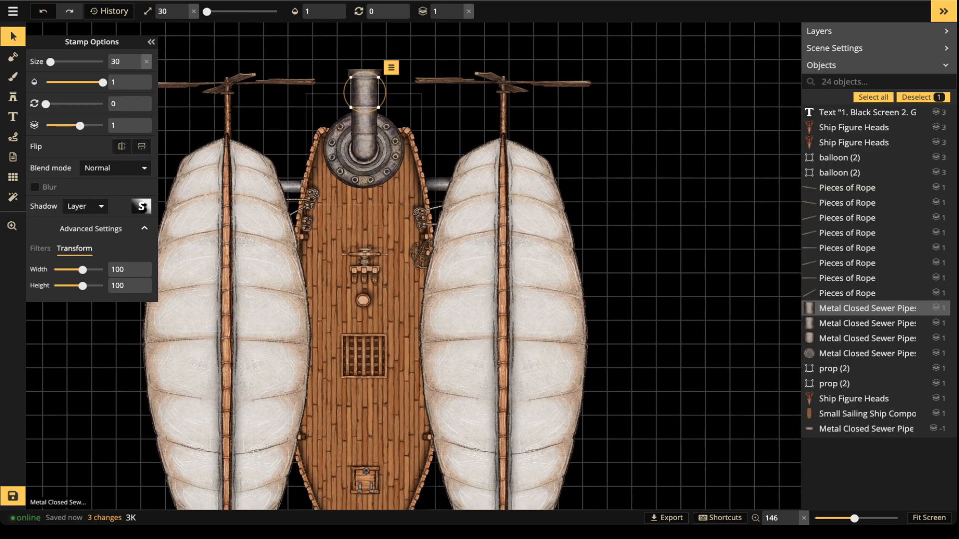
Copy the left balloon's propeller, paste it on the empty grid beside the airship, and set its layer to -1.
click(225, 100)
scroll(224, 100, down, 3)
key(ctrl+c)
key(ctrl+v)
drag(284, 491, 664, 91)
scroll(243, 505, up, 2)
scroll(367, 274, down, 12)
click(312, 15)
drag(665, 91, 676, 331)
scroll(676, 331, up, 11)
scroll(676, 331, up, 1)
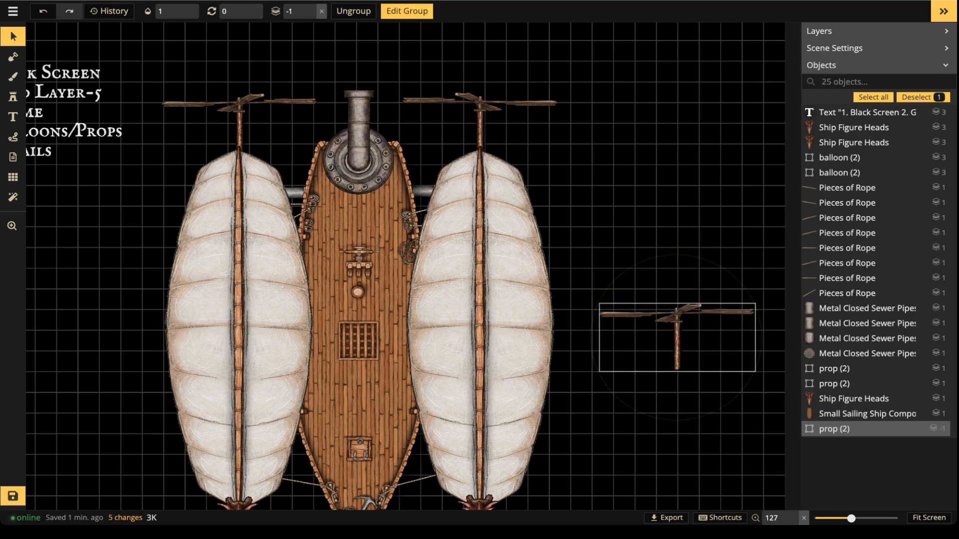
Paste a second propeller copy directly above the loose one, set its layer to -2, and make it slightly smaller.
key(ctrl+c)
key(ctrl+v)
drag(678, 242, 678, 276)
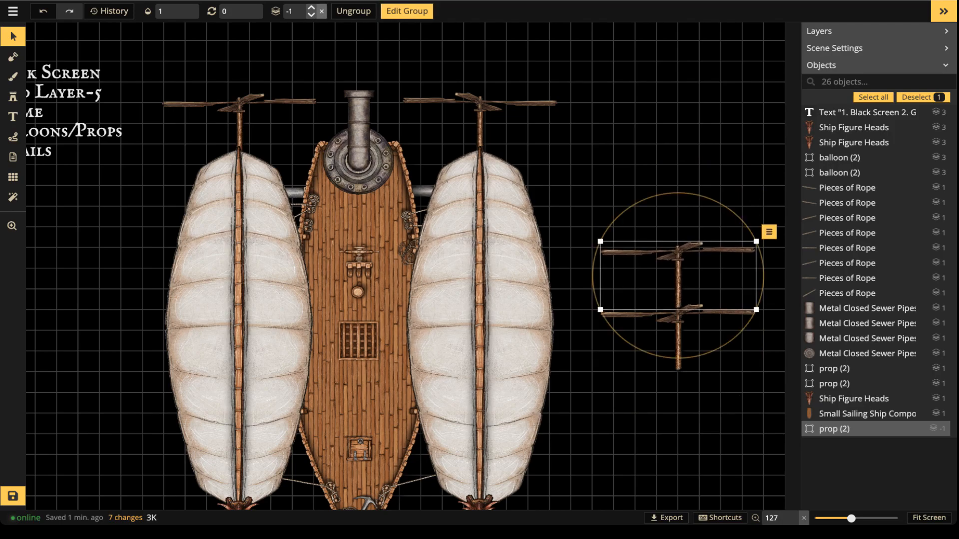
click(311, 15)
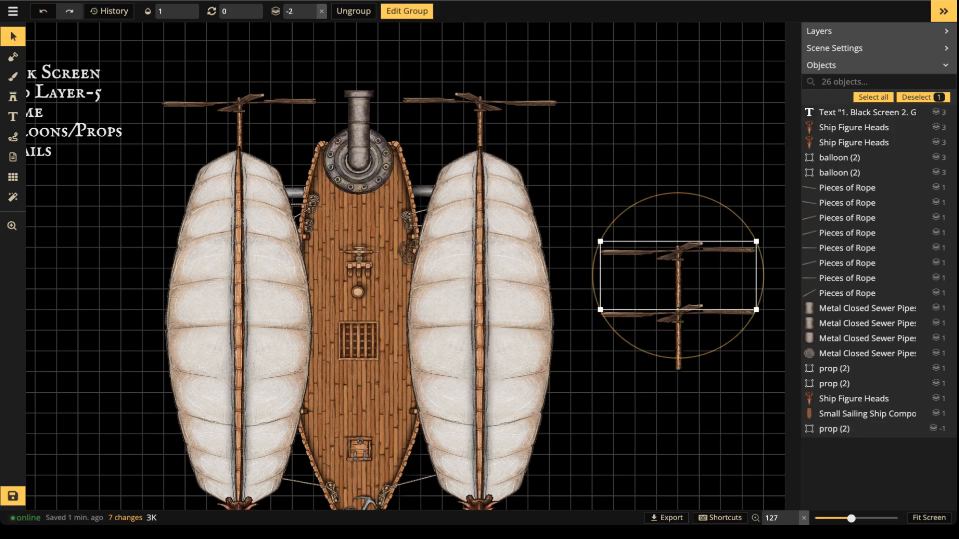
scroll(679, 276, down, 1)
scroll(679, 276, down, 1)
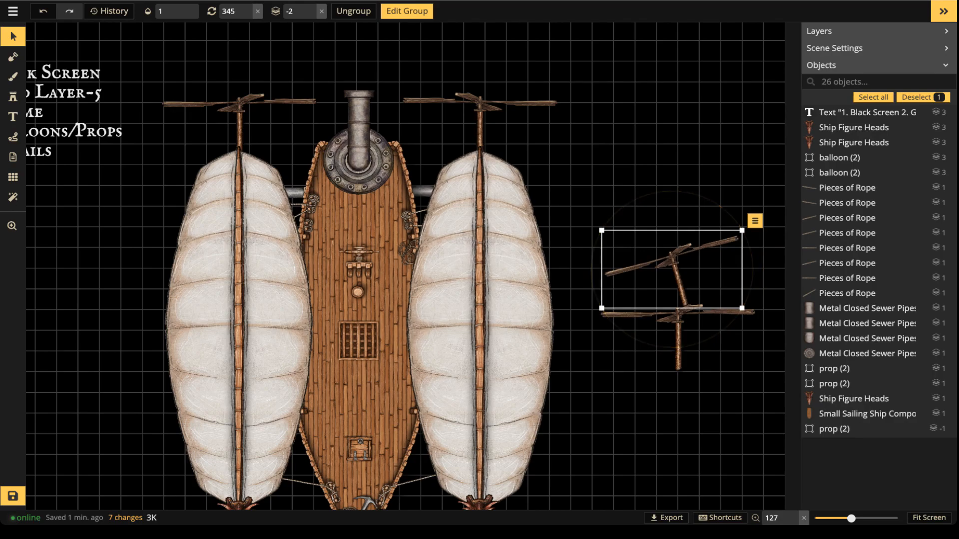
scroll(679, 276, up, 1)
drag(676, 276, 678, 278)
Paste a third, still smaller propeller copy on top of the two stacked propellers.
key(ctrl+c)
key(ctrl+v)
scroll(674, 243, down, 2)
drag(674, 243, 677, 237)
Select the three stacked propellers and move them behind the exhaust pipe at the ship's stern.
click(670, 165)
drag(670, 169, 712, 359)
drag(682, 313, 366, 123)
Select the whole airship without the text list, scale it down to size 47, and position it within the map area.
scroll(381, 139, down, 3)
click(203, 37)
drag(203, 36, 560, 499)
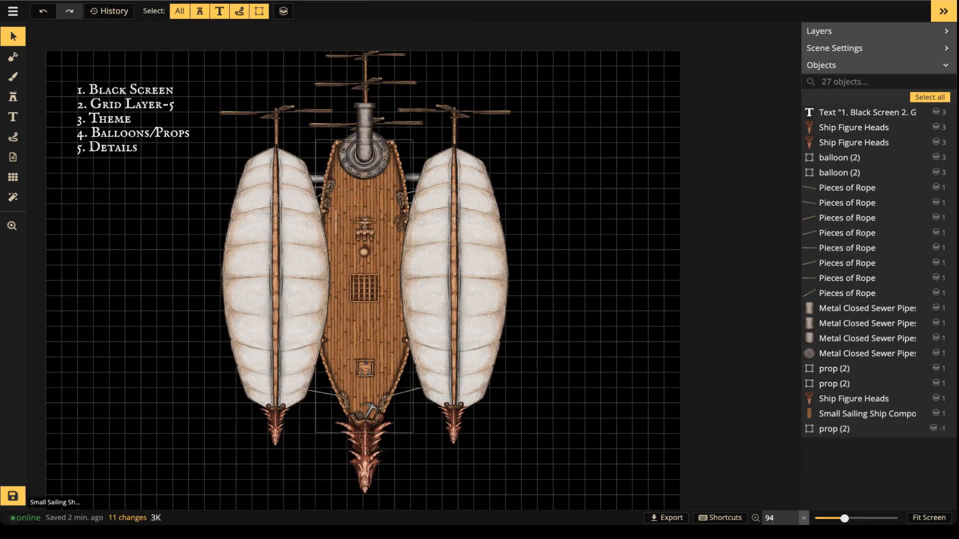
click(344, 219)
drag(220, 26, 571, 467)
drag(371, 209, 368, 228)
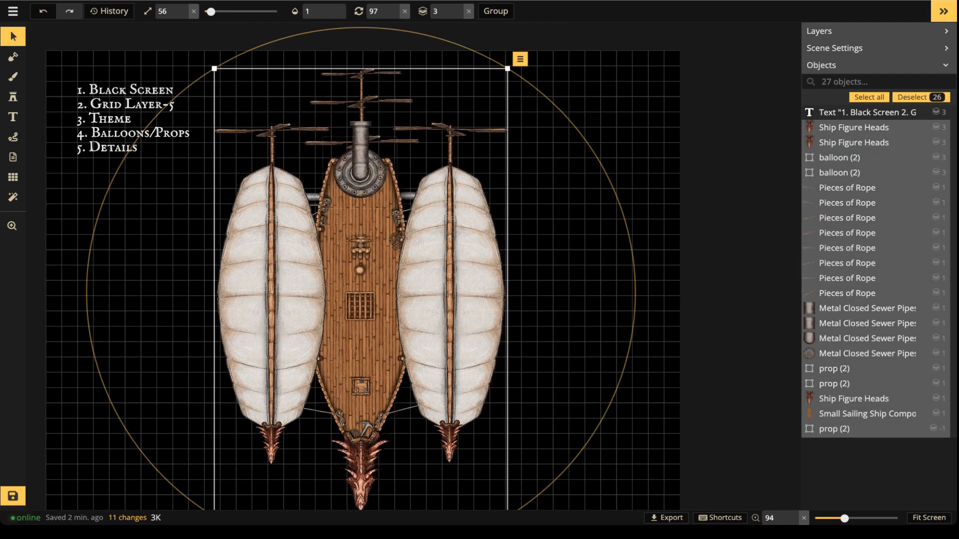
scroll(367, 227, down, 3)
drag(471, 440, 434, 386)
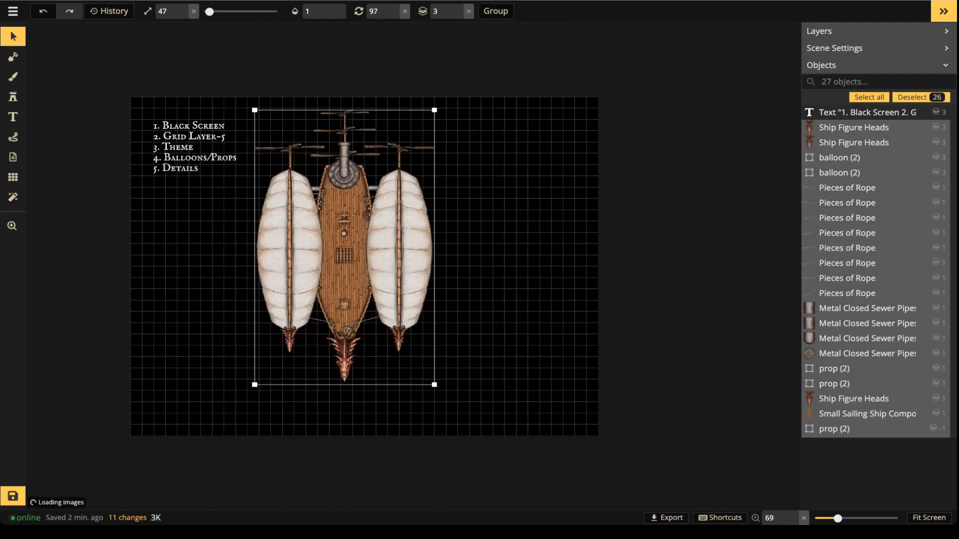
drag(359, 260, 361, 274)
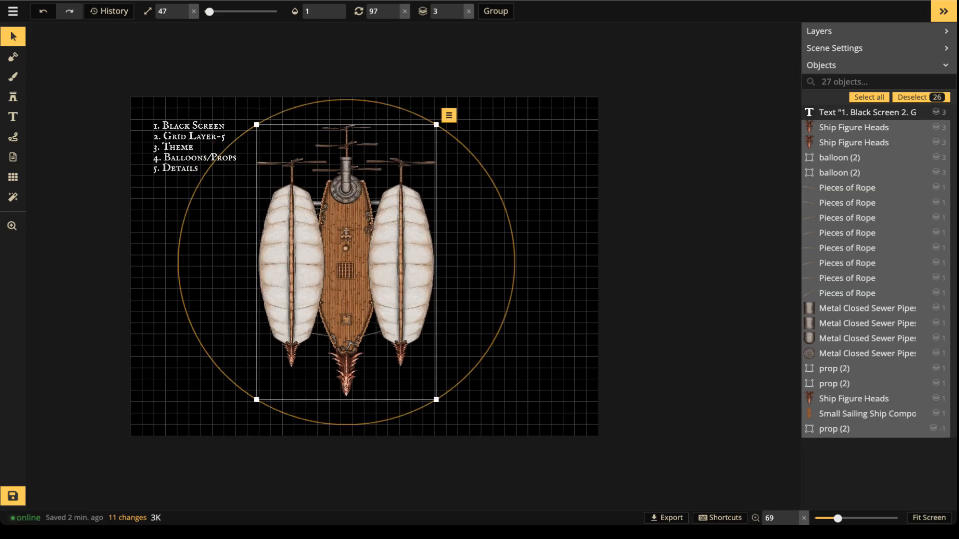
scroll(482, 154, up, 2)
scroll(413, 162, up, 3)
Reselect all airship parts without the text list and combine them into one group.
click(370, 144)
drag(326, 156, 440, 149)
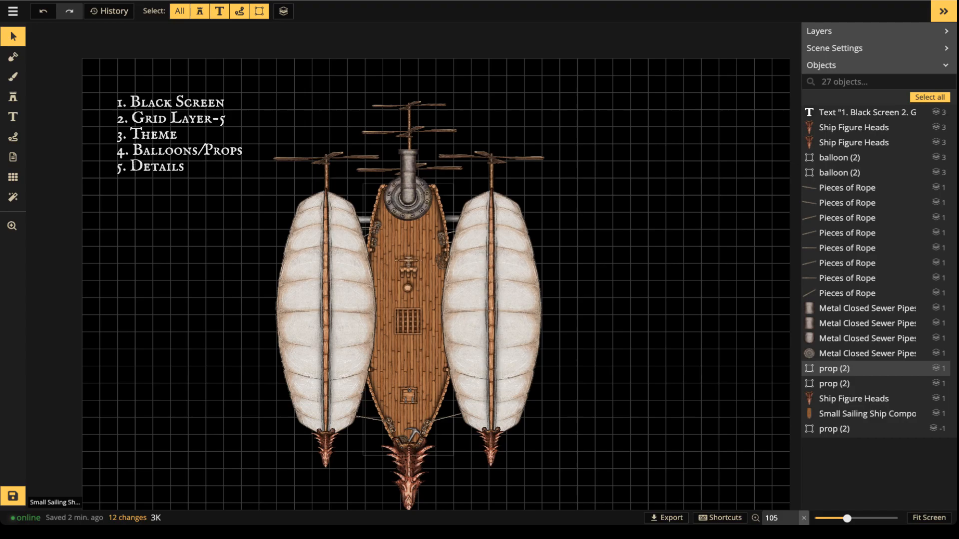
drag(259, 48, 589, 510)
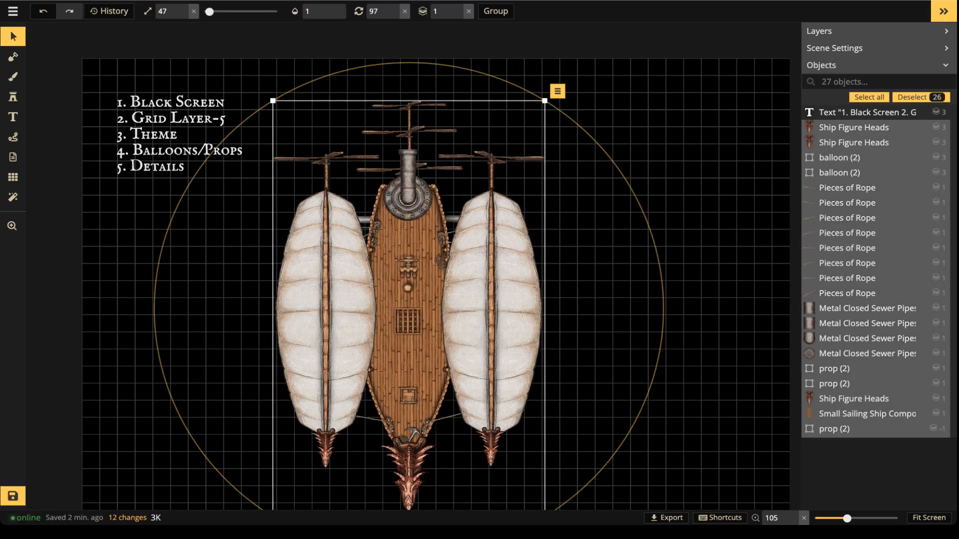
click(496, 11)
scroll(392, 236, down, 2)
mouse_move(604, 287)
mouse_down()
mouse_move(577, 194)
mouse_move(597, 242)
mouse_move(597, 345)
mouse_move(504, 465)
mouse_move(306, 458)
mouse_move(213, 233)
mouse_move(265, 143)
mouse_move(353, 92)
mouse_move(408, 93)
mouse_move(608, 293)
mouse_move(596, 361)
mouse_move(608, 293)
mouse_up()
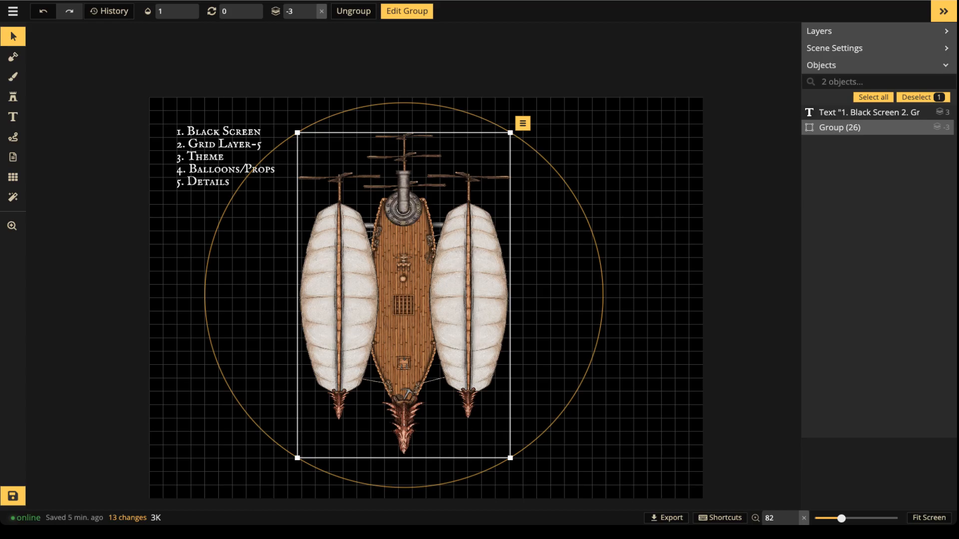
Search the stamp catalog for "smoke", choose the second Smoke stamp, and set its brightness to 200 and contrast to 0.
click(13, 96)
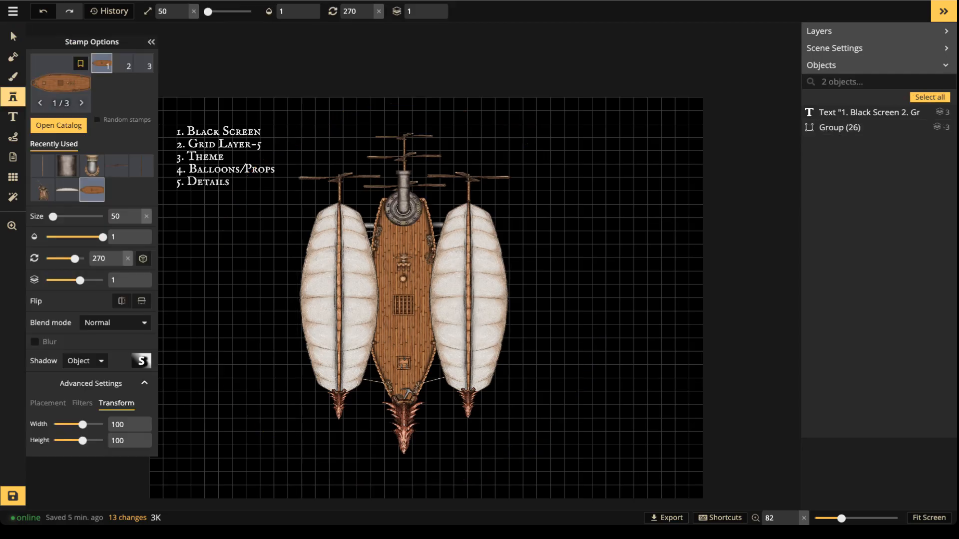
key(f)
key(ctrl+a)
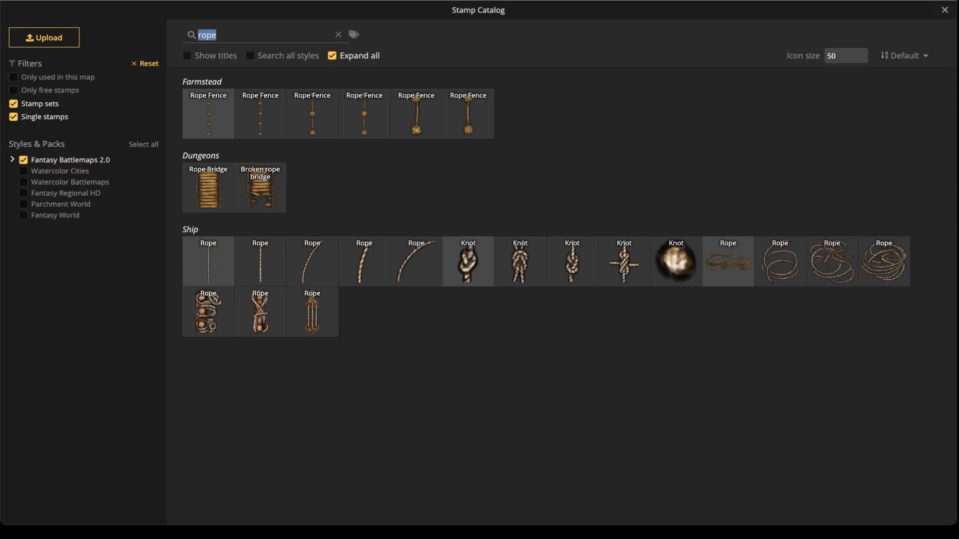
text(smoke)
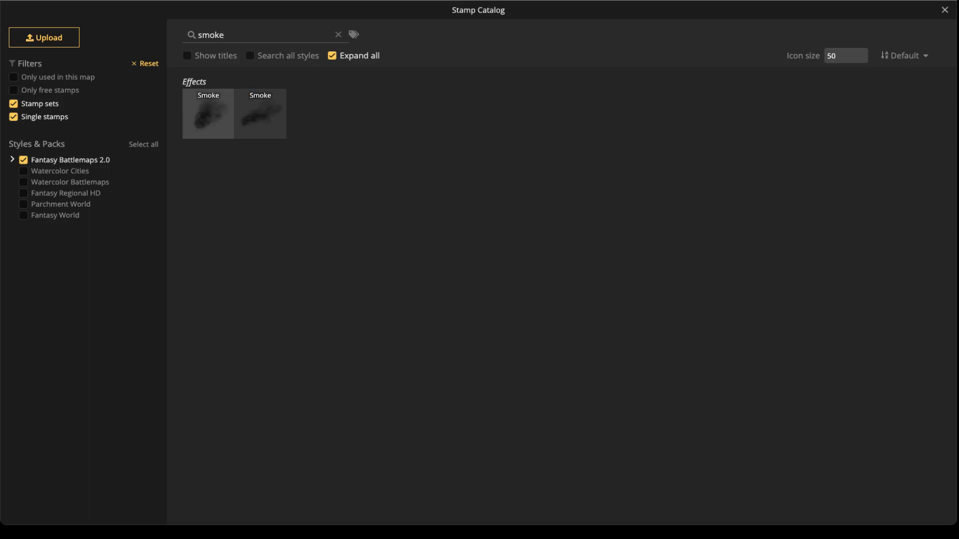
click(261, 115)
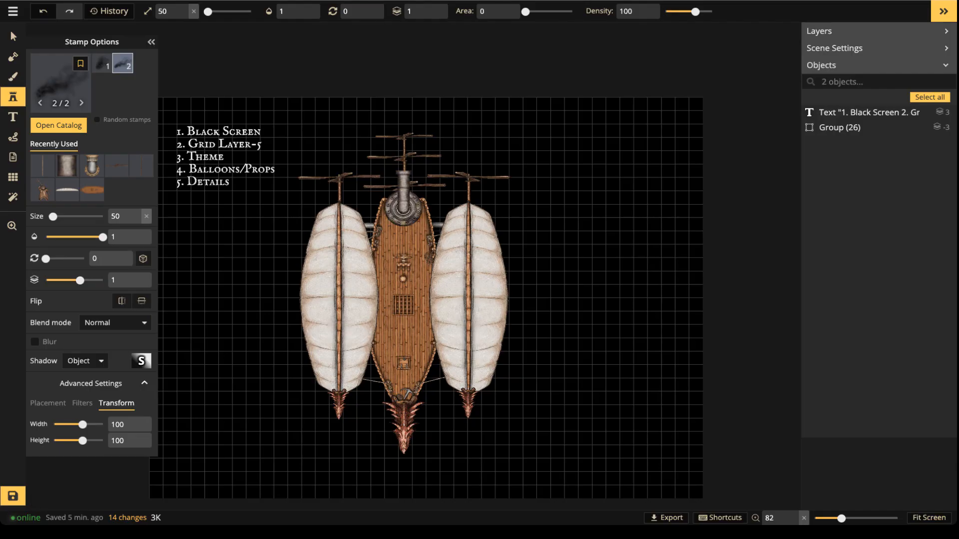
click(82, 404)
drag(83, 457, 64, 473)
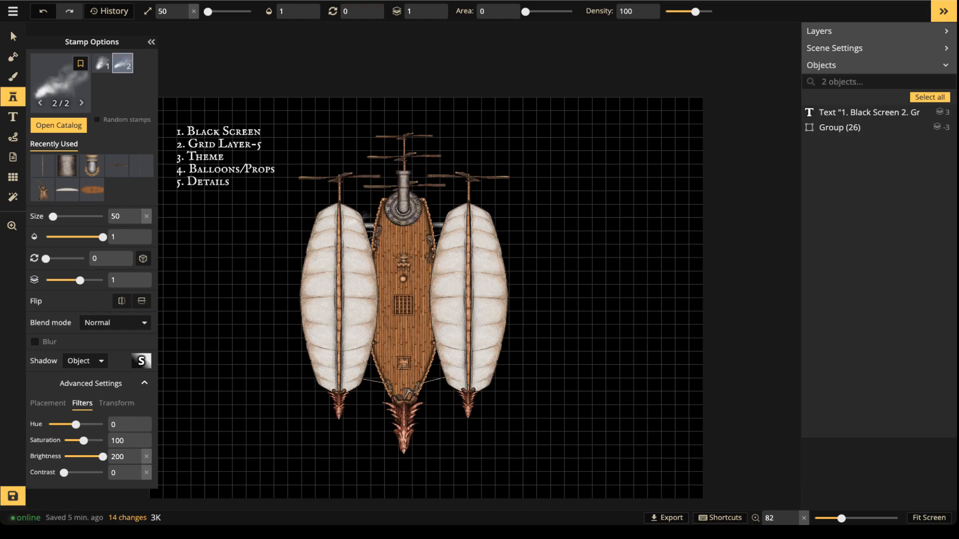
Place the white smoke at the exhaust pipe's opening at size 200, rotated 300 degrees.
scroll(377, 179, up, 9)
scroll(377, 179, up, 3)
scroll(385, 173, up, 2)
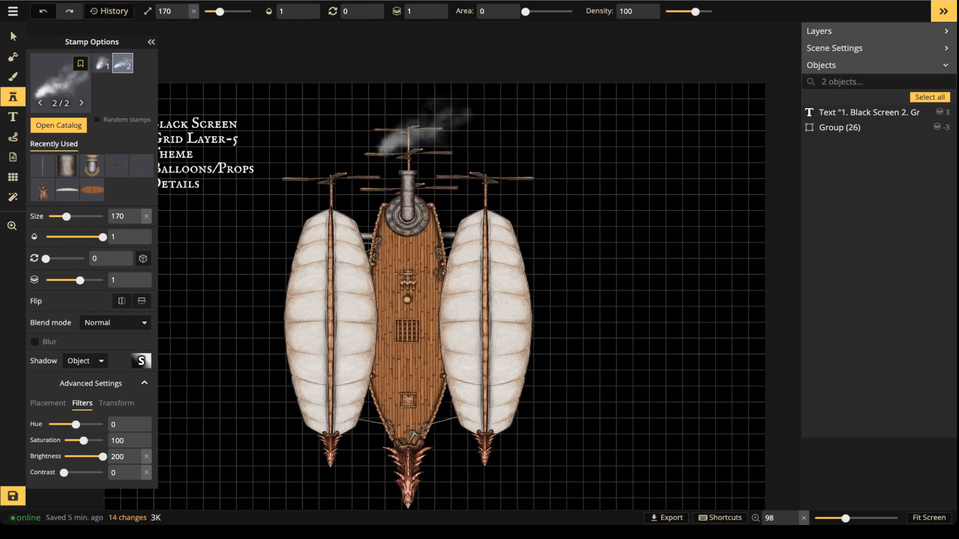
scroll(410, 130, down, 4)
scroll(410, 131, up, 3)
click(410, 131)
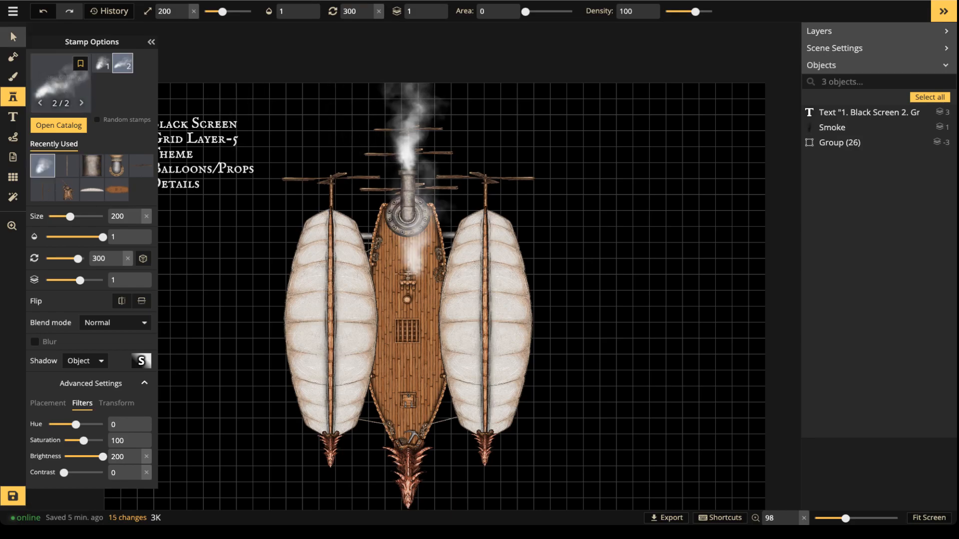
Open the airship group for editing and reuse the pipe between the left balloon and the hull as the stamp.
click(13, 36)
click(433, 218)
scroll(433, 218, up, 3)
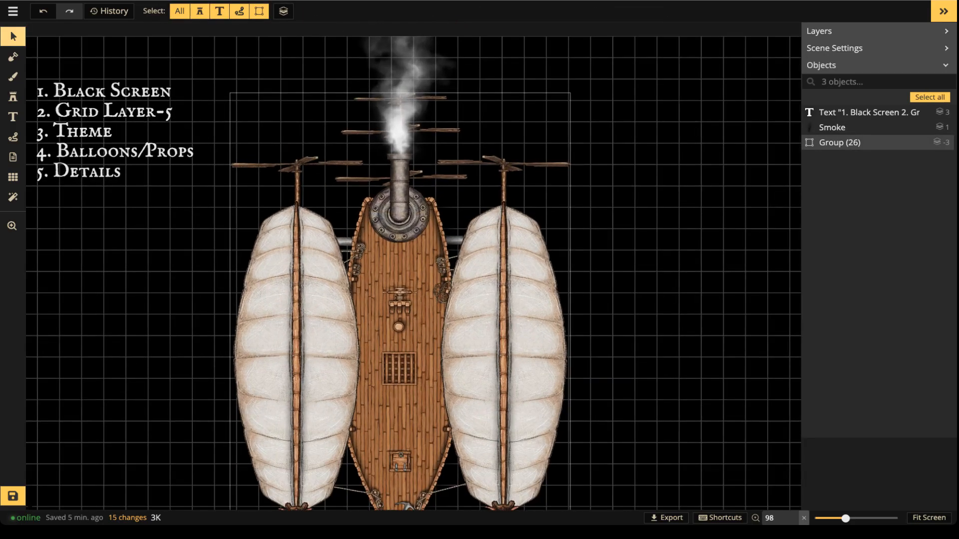
click(433, 218)
scroll(346, 242, up, 3)
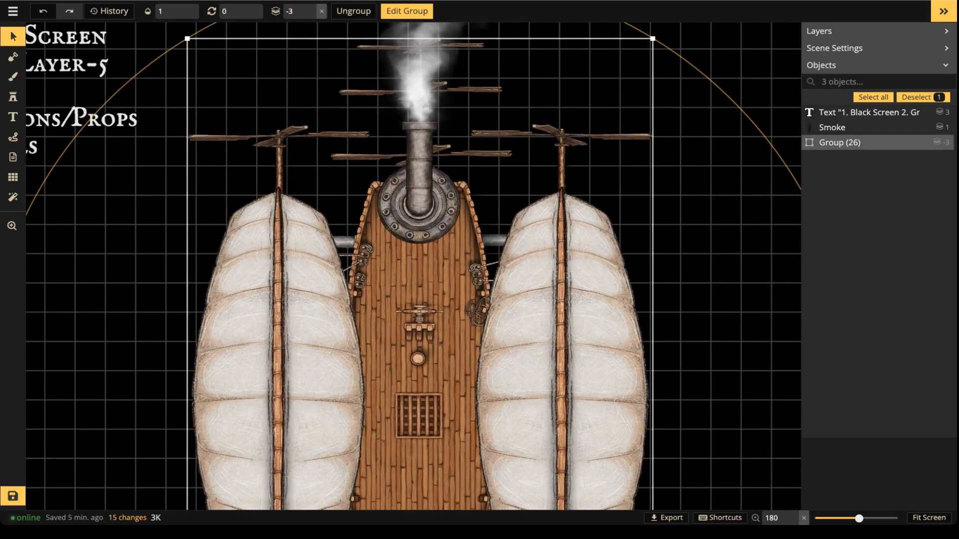
double_click(345, 241)
click(345, 242)
scroll(343, 242, up, 1)
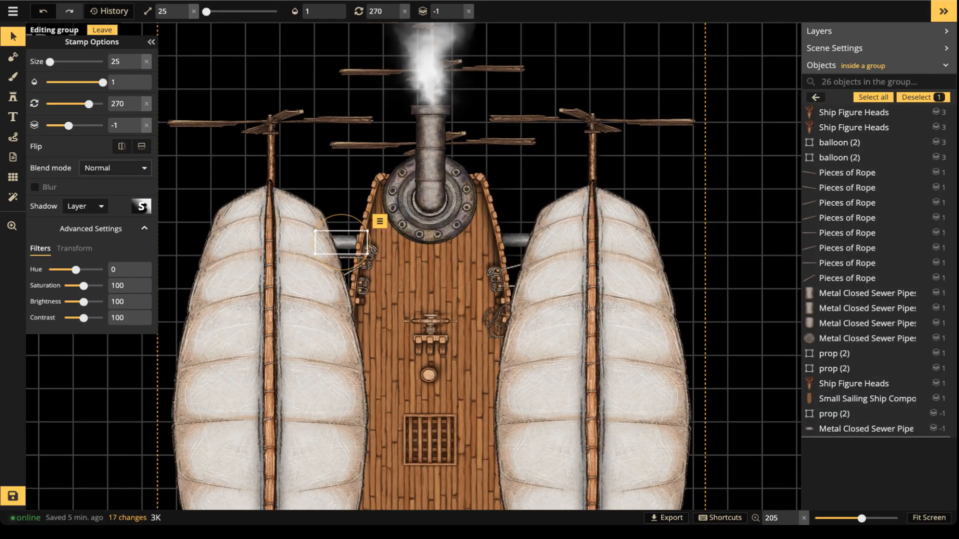
click(13, 97)
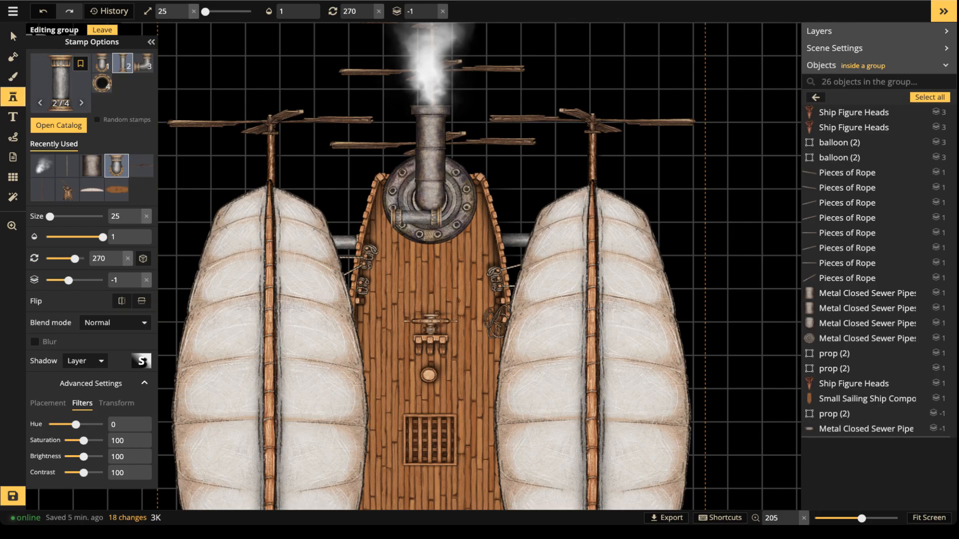
Place the elbow variant of the pipe stamp on the hull's left side near the exhaust base at size 35, rotated 90 degrees, layer -1.
scroll(300, 210, up, 2)
scroll(368, 197, up, 7)
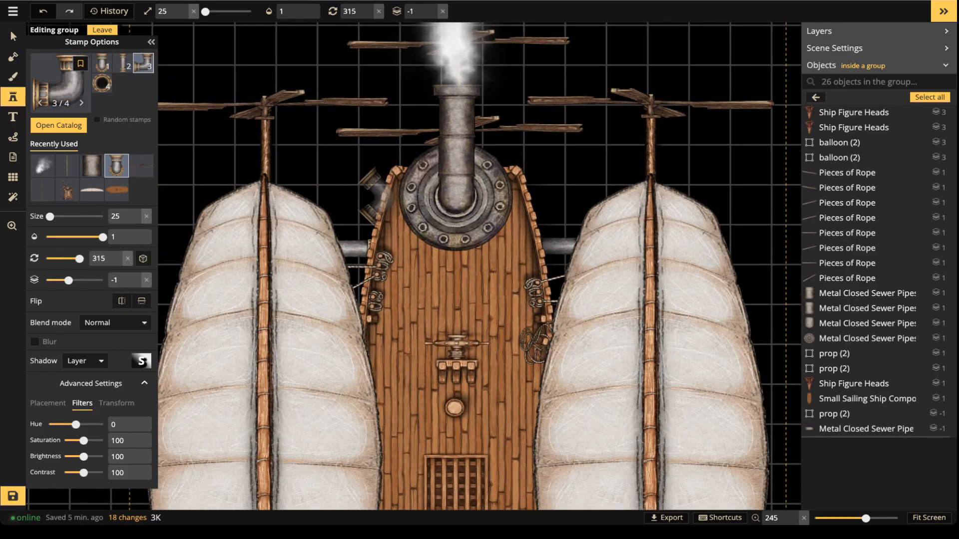
scroll(369, 196, up, 6)
scroll(369, 196, up, 4)
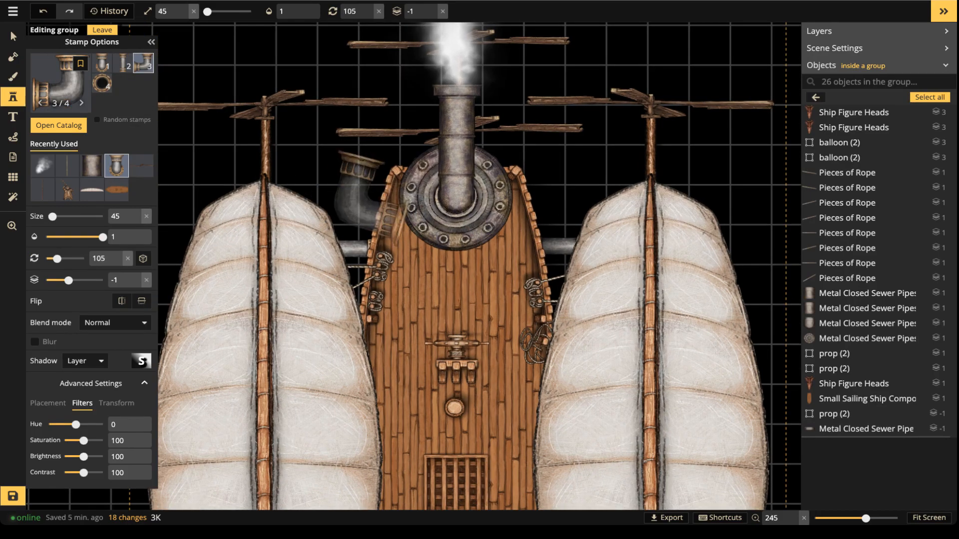
scroll(369, 196, down, 1)
scroll(368, 196, down, 2)
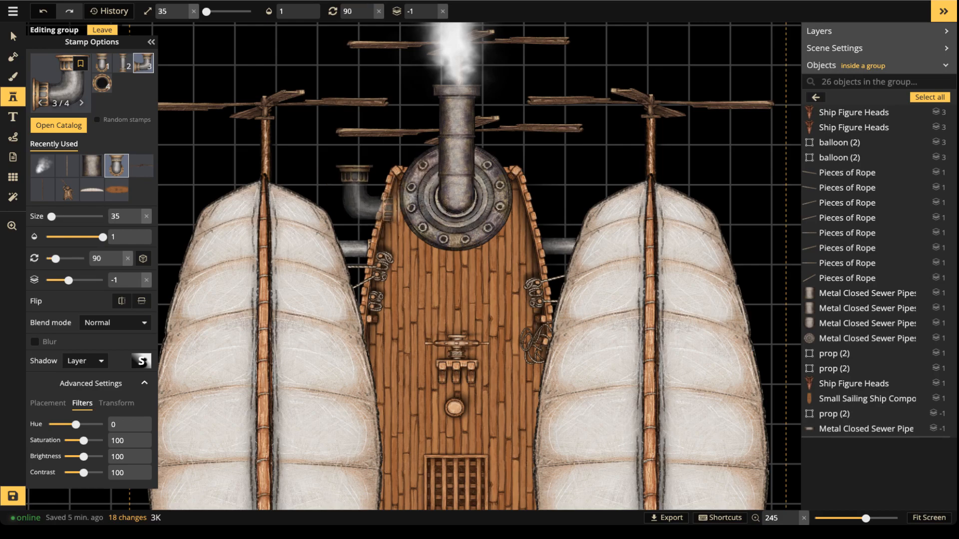
click(369, 196)
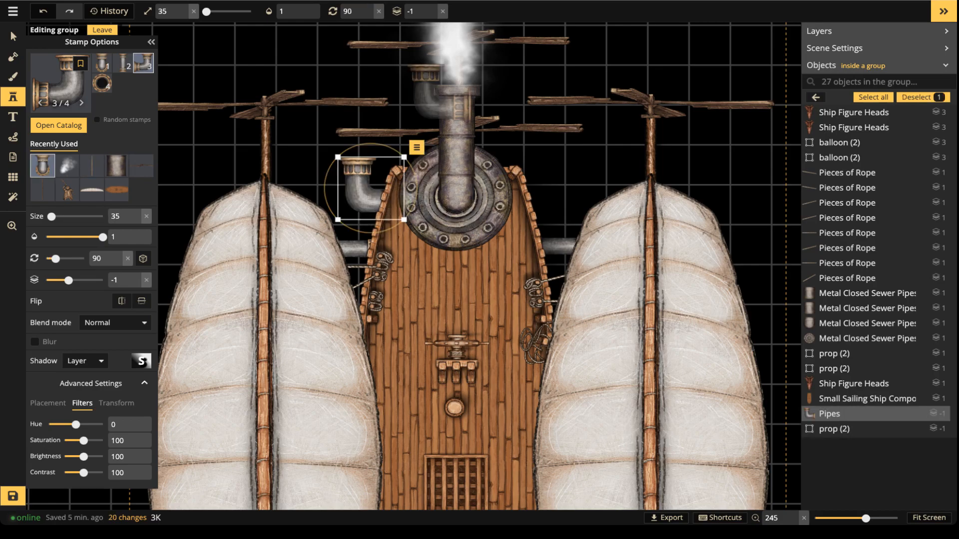
Place a matching pipe elbow on the hull's right side at size 35 with rotation 0.
scroll(549, 204, down, 6)
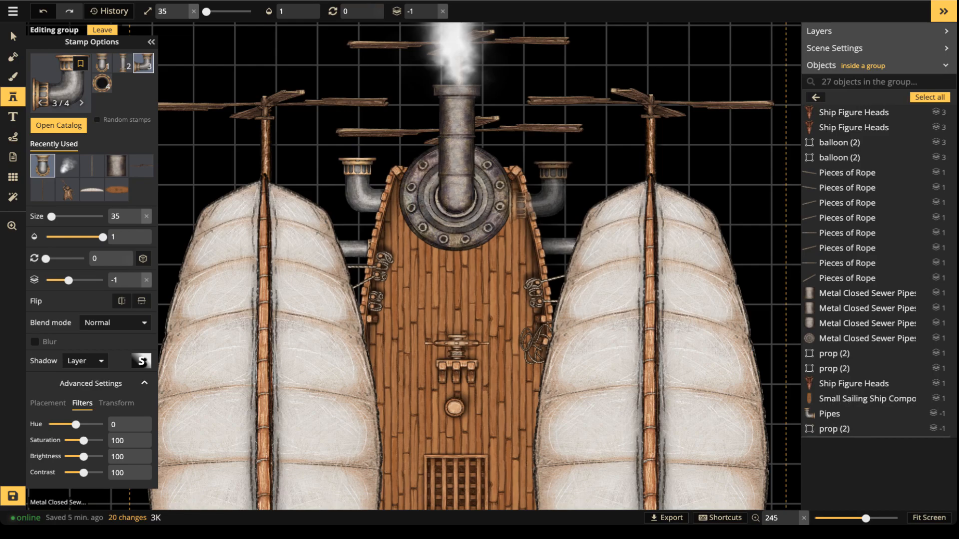
click(541, 185)
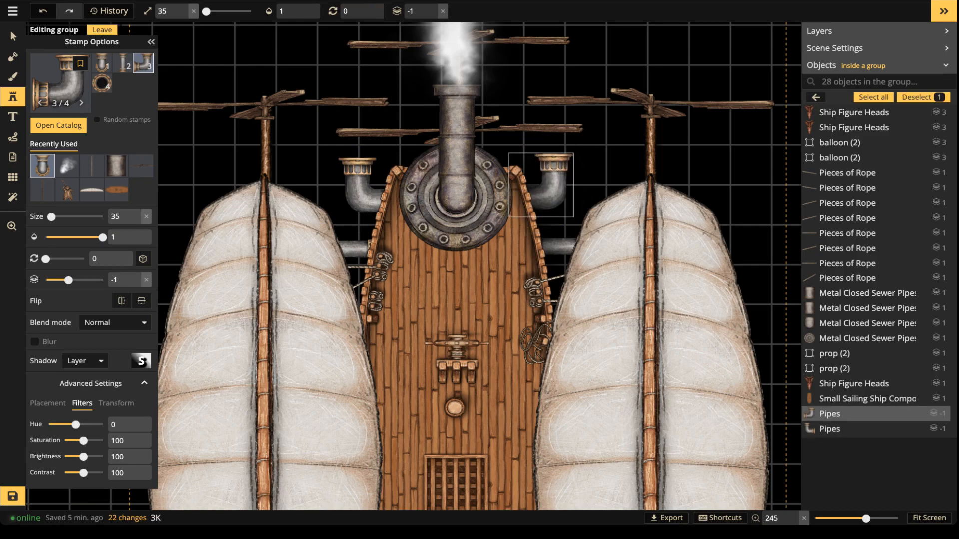
click(13, 36)
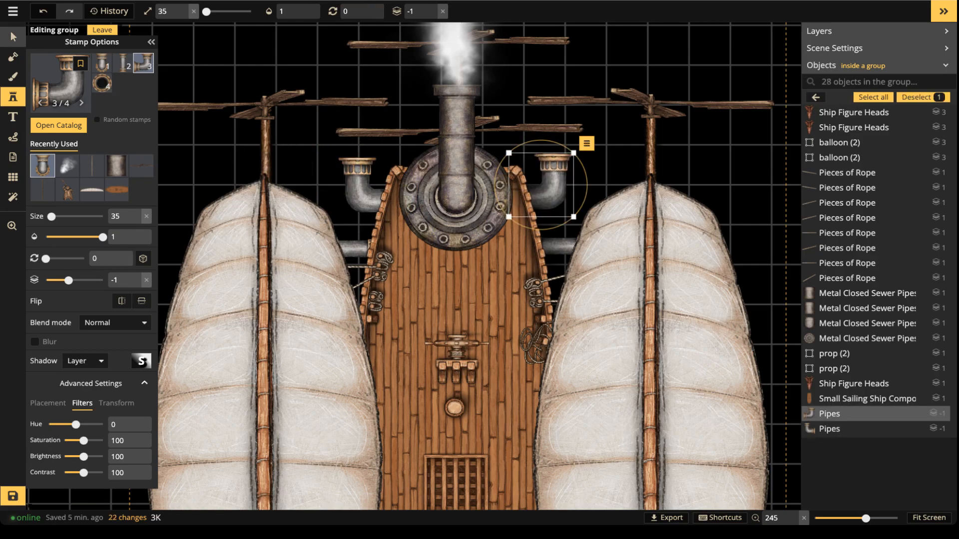
click(308, 165)
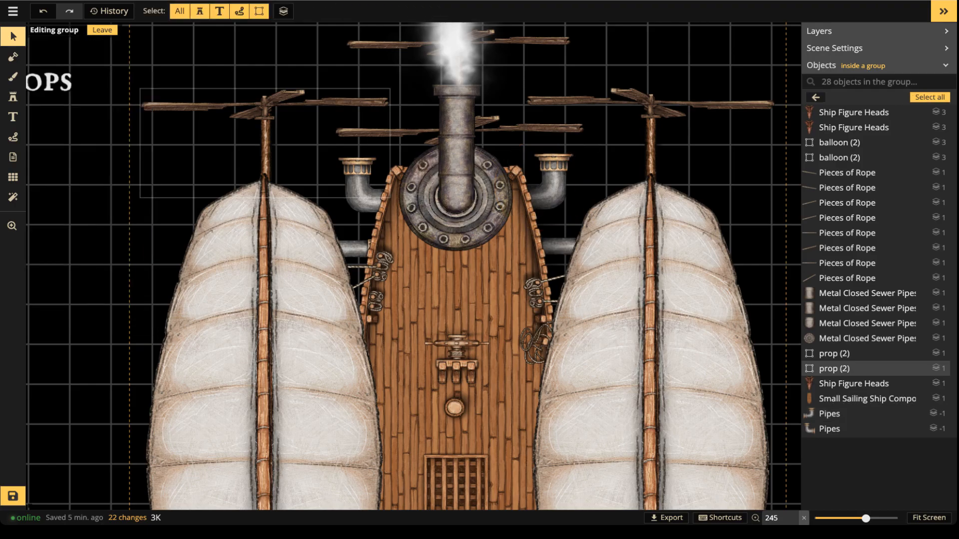
Leave group editing and combine the smoke and the airship group into one group, excluding the text list.
scroll(308, 164, down, 2)
scroll(315, 163, down, 5)
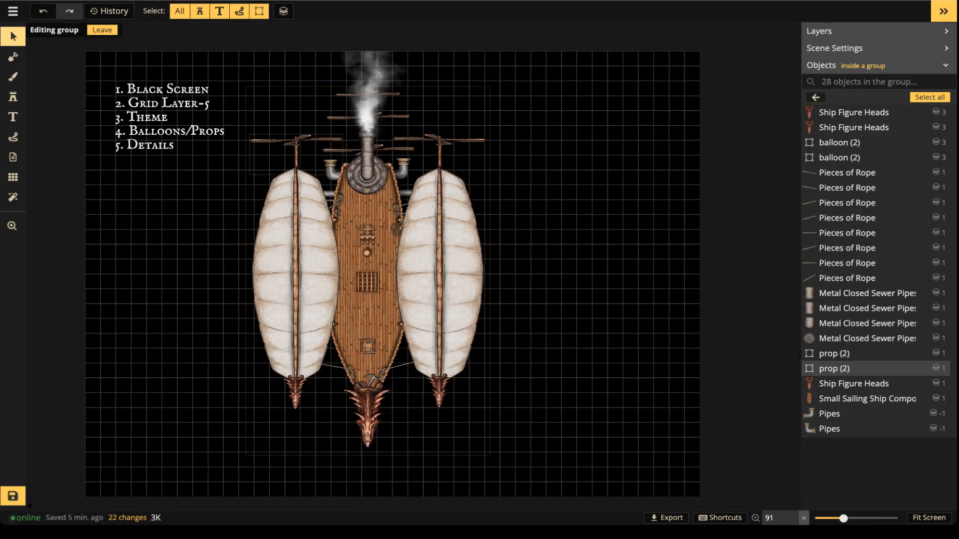
click(314, 60)
click(314, 60)
drag(258, 39, 499, 355)
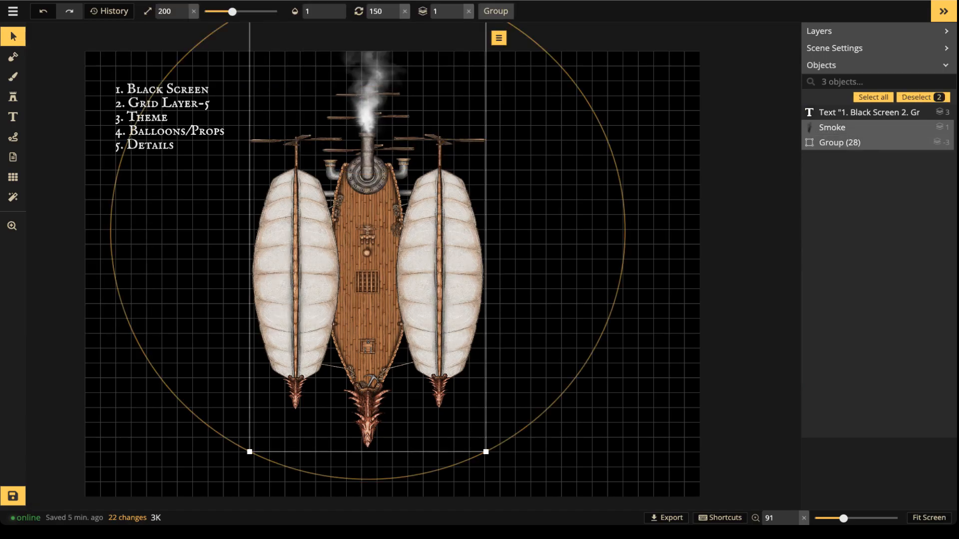
click(496, 11)
Rename the combined airship group "Steampunk".
click(913, 127)
drag(846, 128, 819, 128)
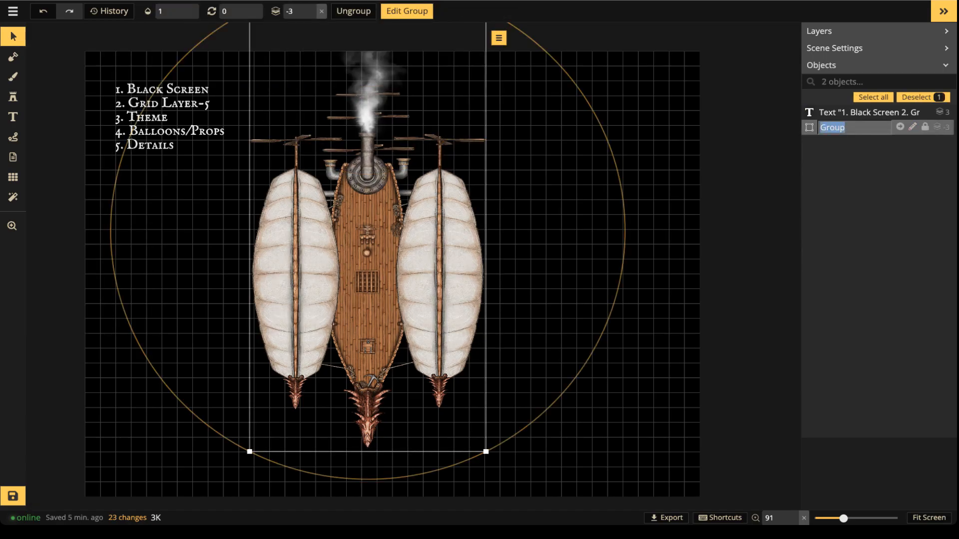
text(Steampunk)
key(Return)
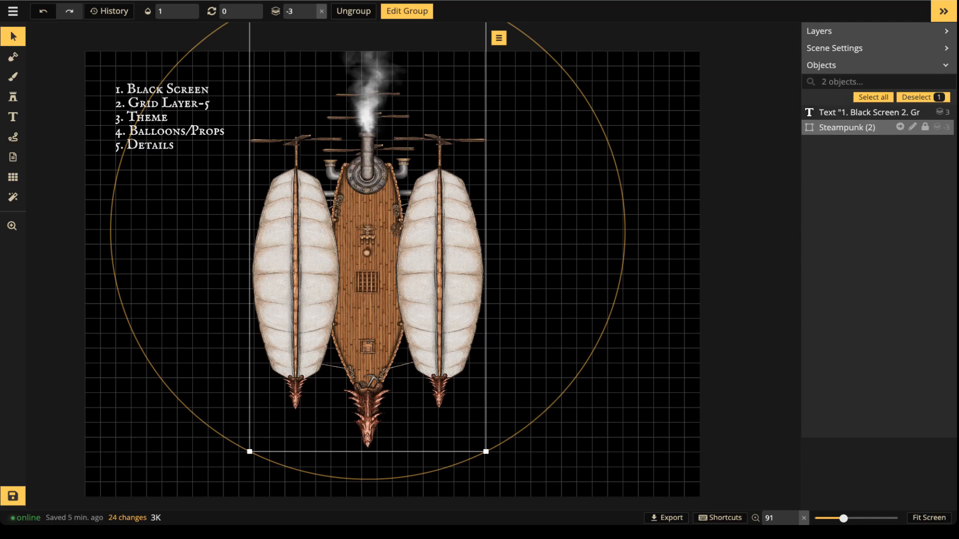
Scale the Steampunk airship down to about half its size and position it in the map's upper right area.
drag(486, 451, 452, 386)
drag(368, 240, 607, 225)
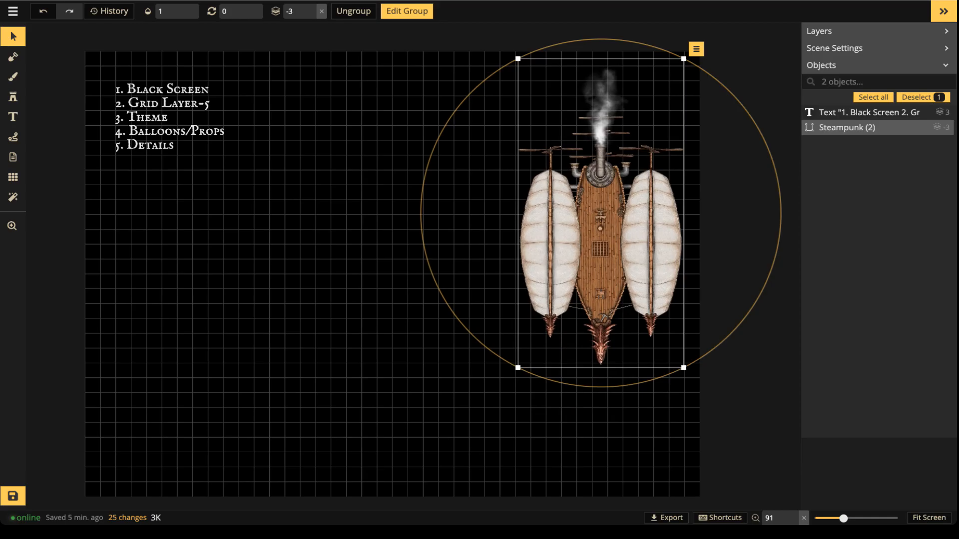
click(469, 240)
click(600, 239)
drag(599, 239, 608, 285)
scroll(608, 286, down, 3)
scroll(611, 286, up, 1)
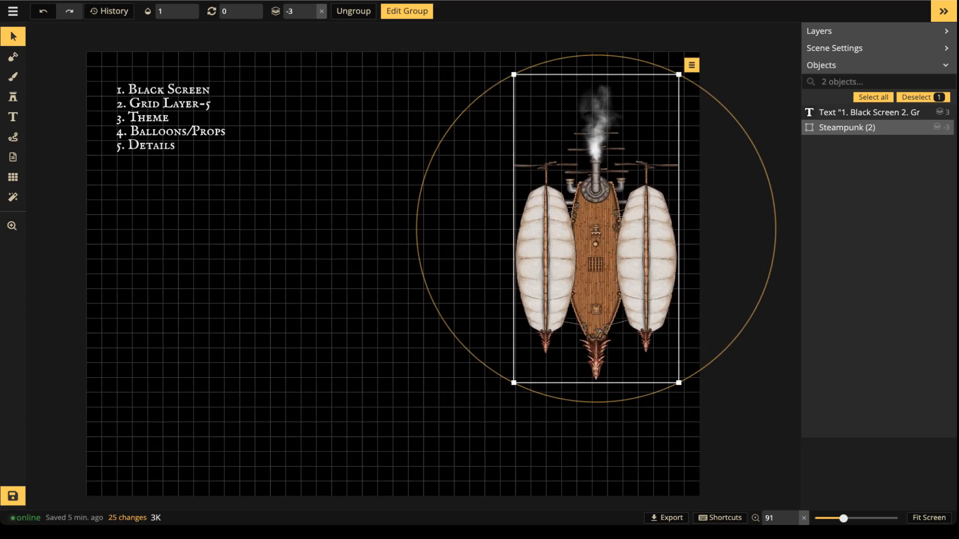
drag(599, 259, 598, 276)
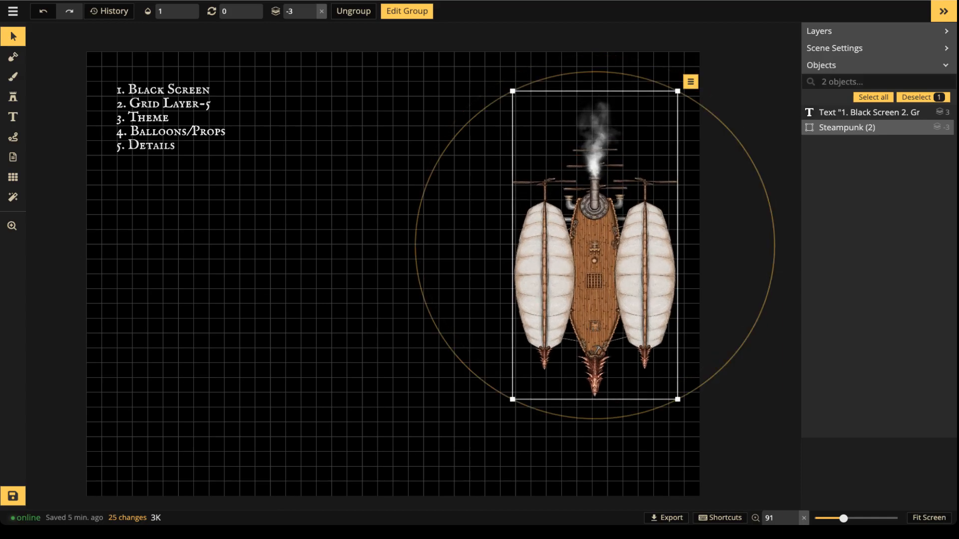
drag(677, 400, 666, 377)
drag(599, 275, 611, 213)
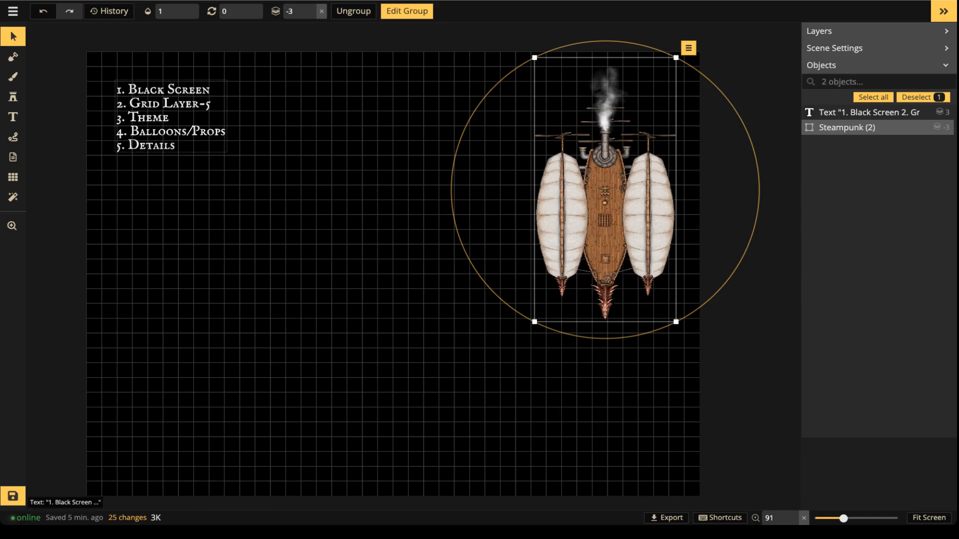
Save the map.
click(173, 118)
click(192, 118)
click(280, 150)
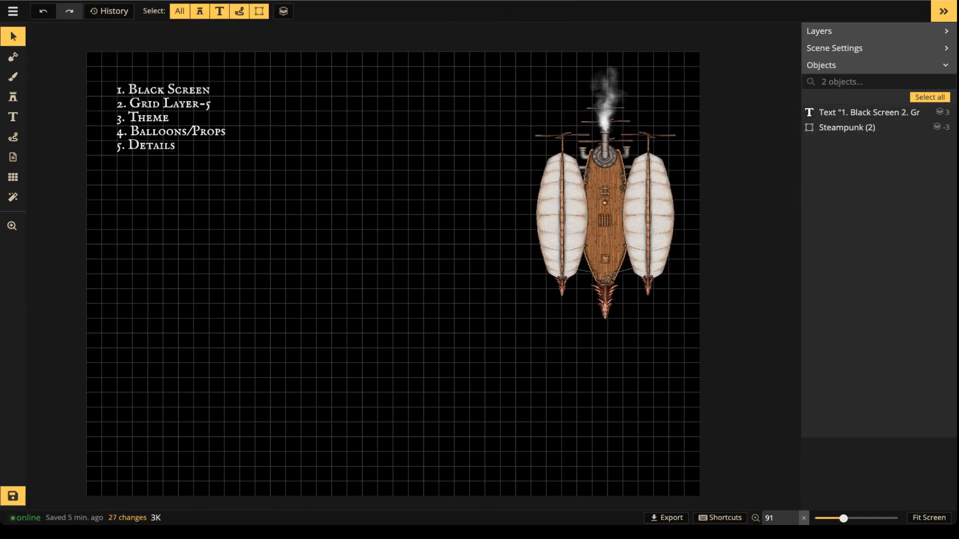
click(179, 117)
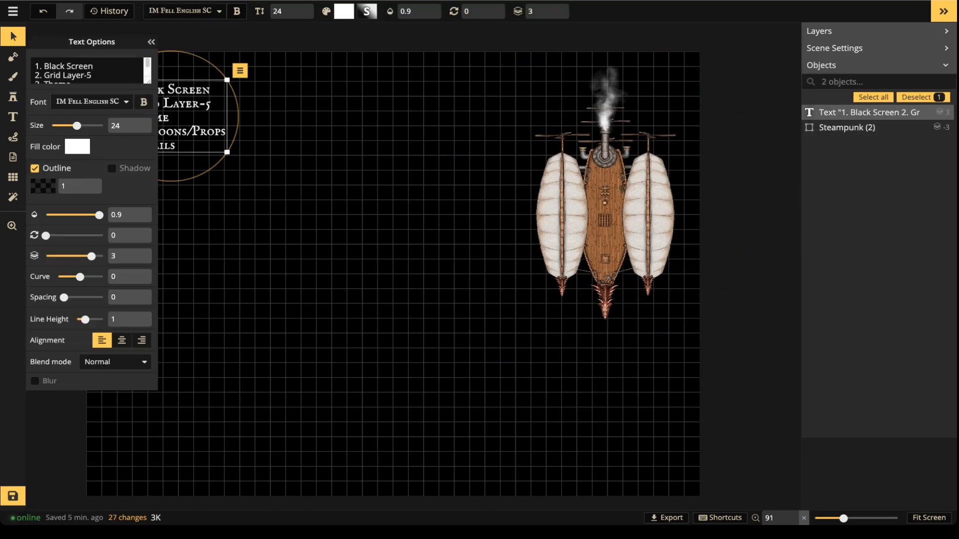
key(space)
drag(182, 117, 322, 130)
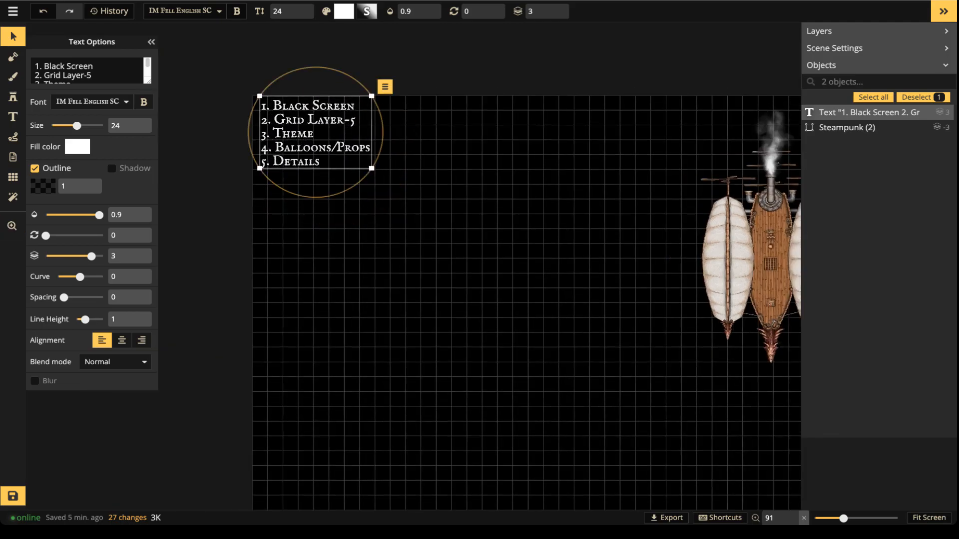
key(ctrl+s)
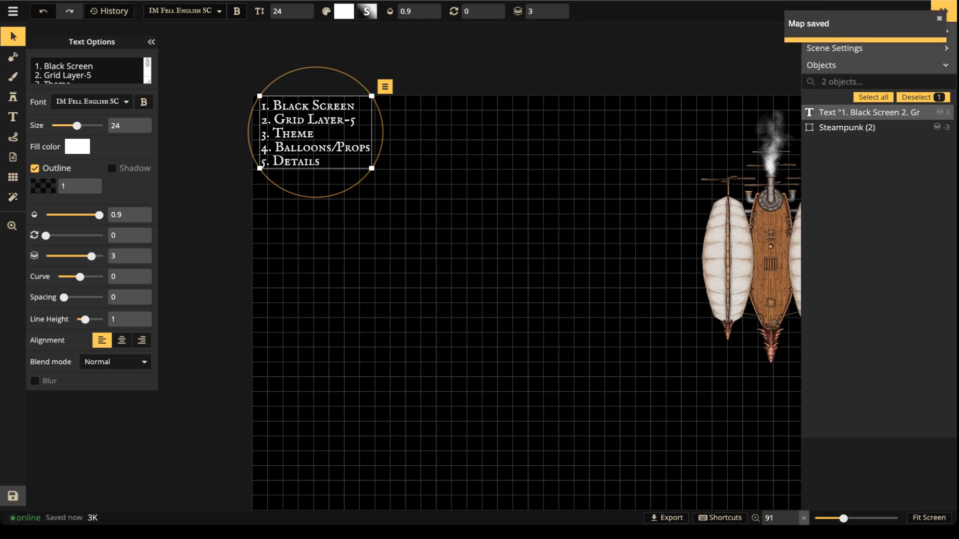
Move the Steampunk airship toward the middle of the map and enlarge it.
key(space)
drag(671, 270, 579, 270)
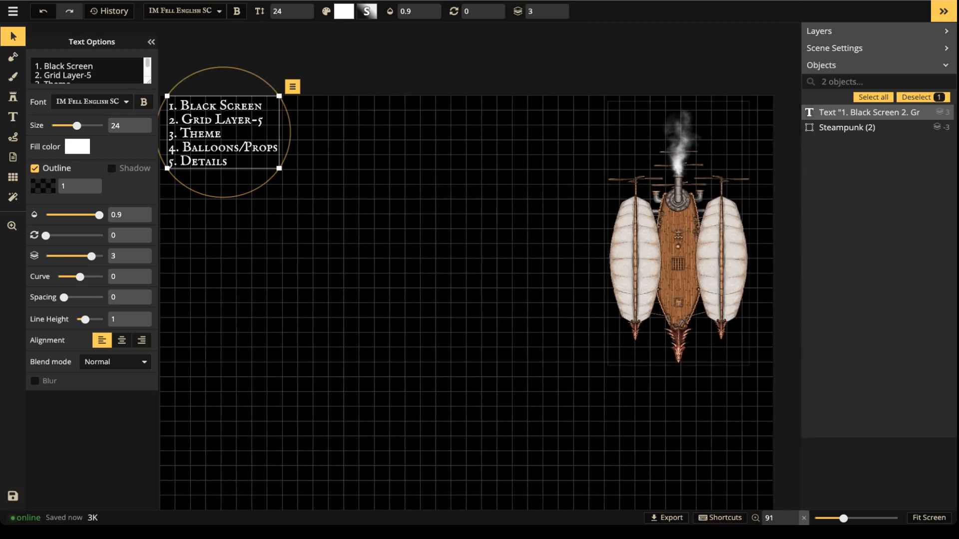
click(679, 250)
drag(678, 249, 675, 264)
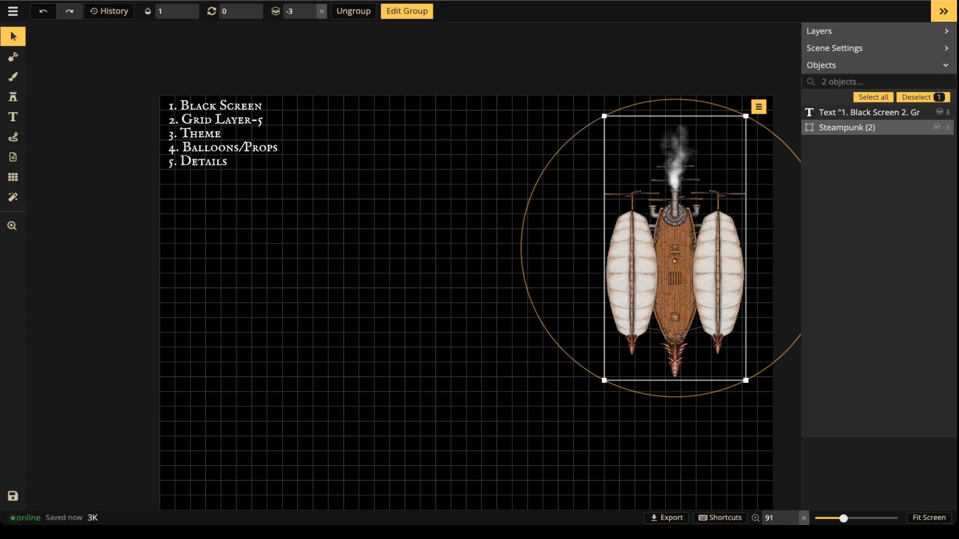
drag(675, 249, 441, 270)
scroll(268, 321, up, 3)
scroll(334, 279, up, 4)
scroll(374, 271, up, 2)
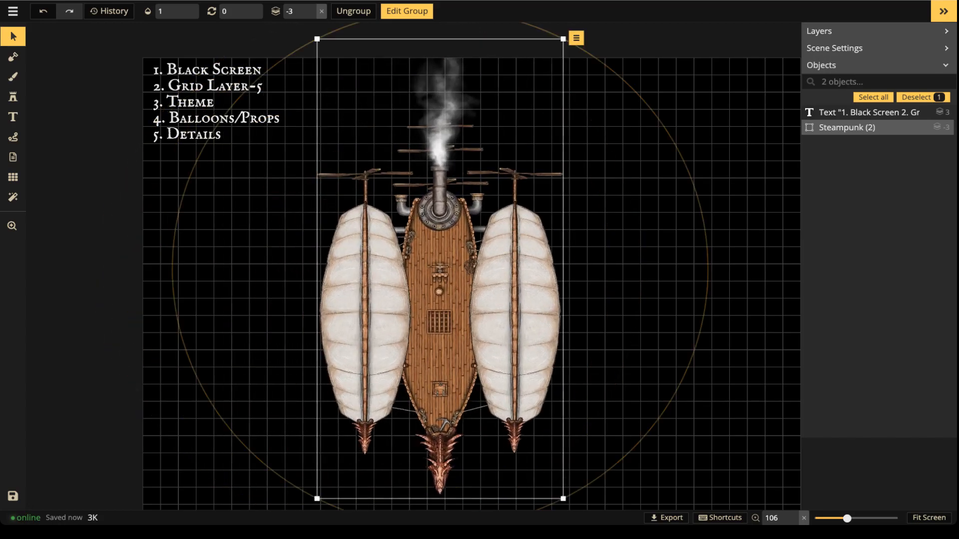
scroll(441, 270, up, 3)
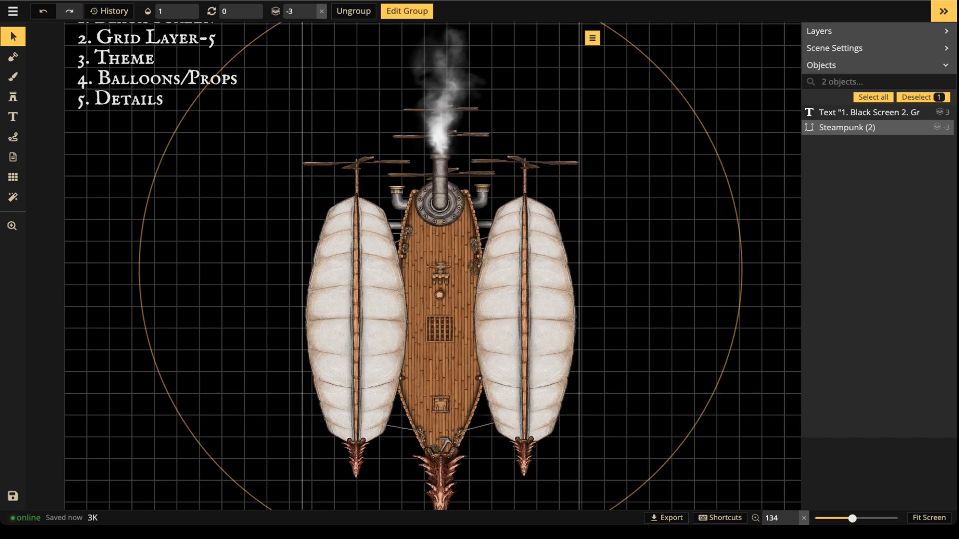
Place the second small sailing ship stamp, the empty railing outline, over the airship at size 40, rotated 270 degrees.
click(13, 97)
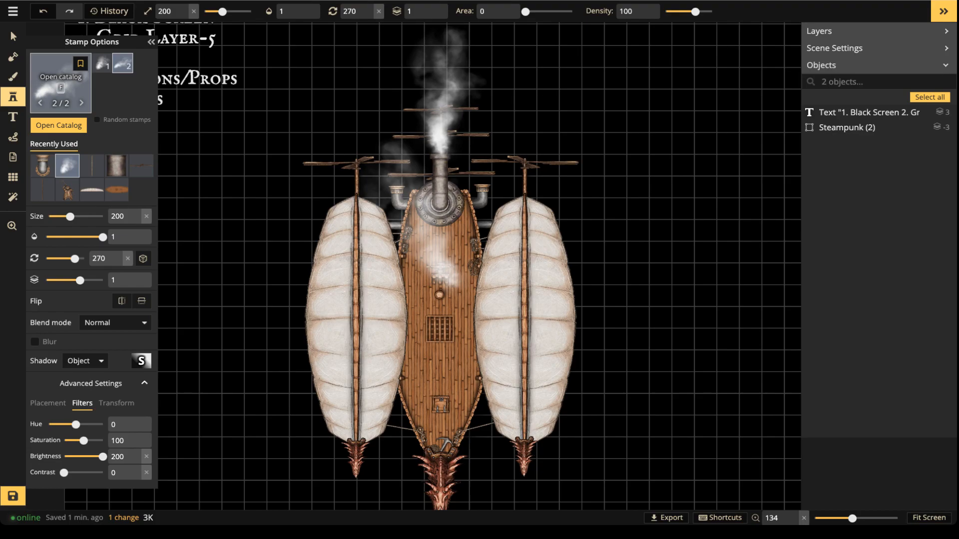
click(117, 190)
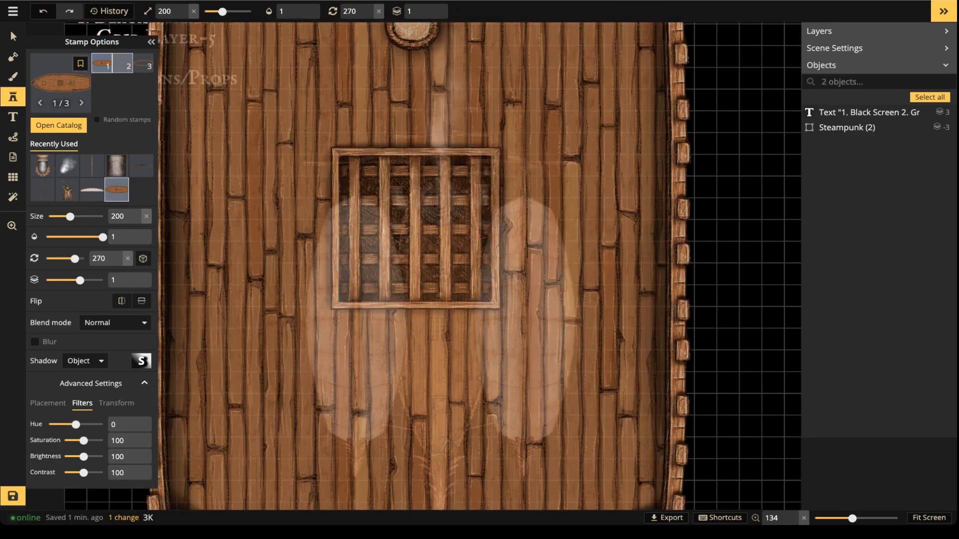
click(122, 64)
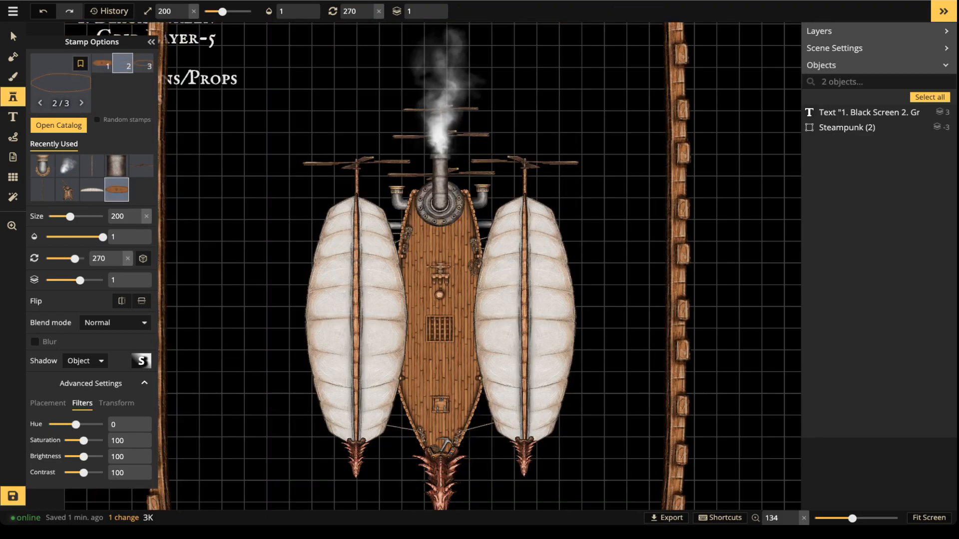
scroll(437, 279, down, 6)
scroll(439, 361, down, 12)
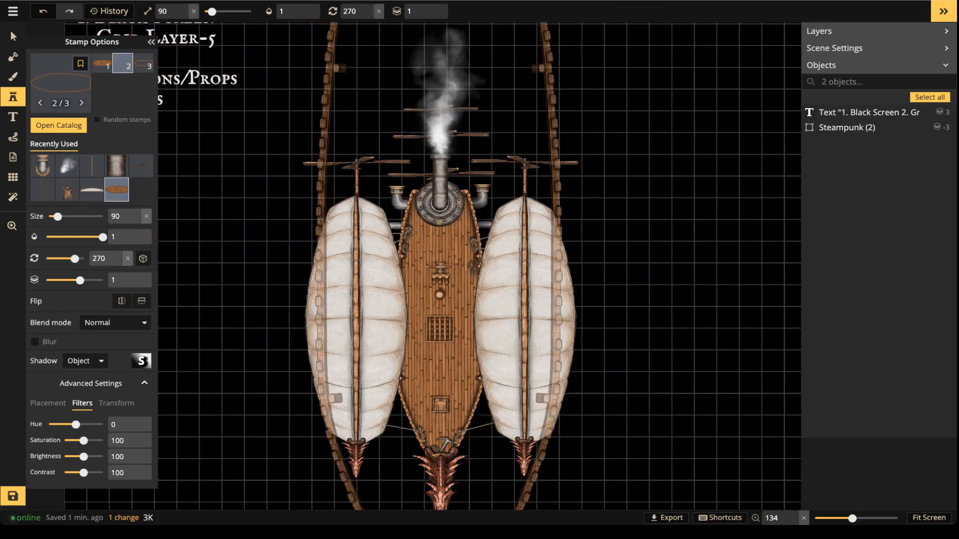
scroll(440, 362, up, 2)
scroll(439, 362, up, 1)
scroll(440, 361, up, 2)
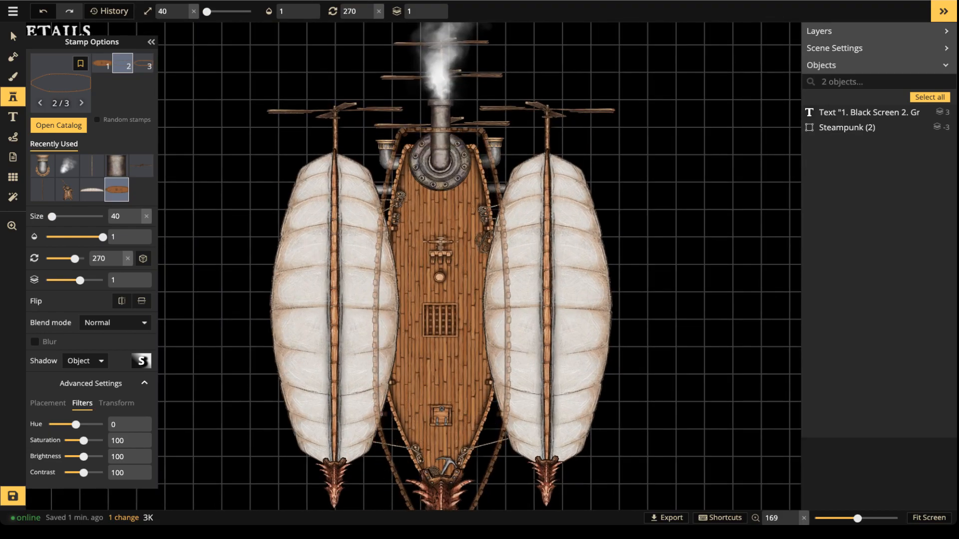
click(440, 344)
Move the empty railing outline off the airship to the open map area on its right.
scroll(440, 345, down, 3)
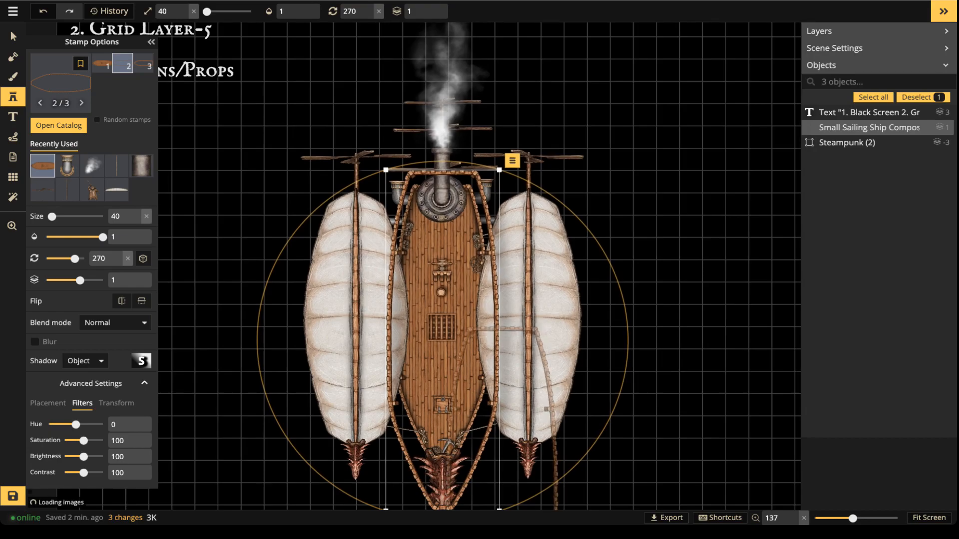
scroll(495, 483, up, 1)
drag(492, 482, 711, 363)
scroll(520, 222, down, 2)
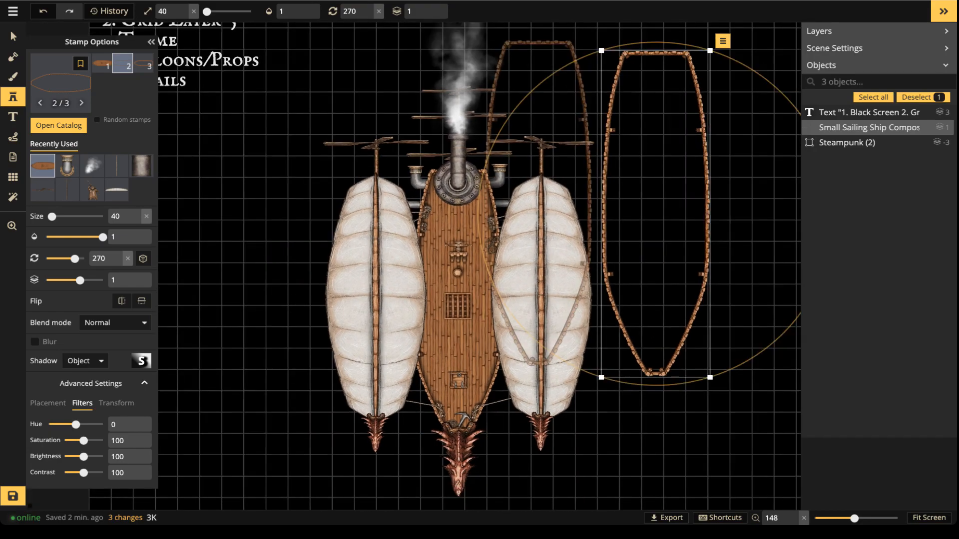
Enlarge the Steampunk airship group and shift it lower on the map, keeping it clear of the railing outline.
click(13, 36)
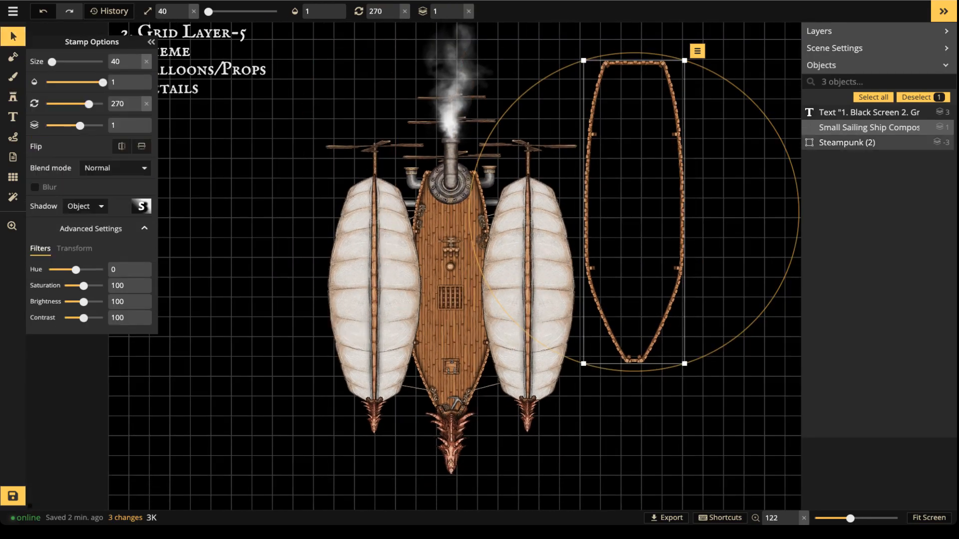
click(401, 252)
scroll(400, 252, down, 4)
drag(346, 75, 330, 46)
drag(425, 240, 413, 309)
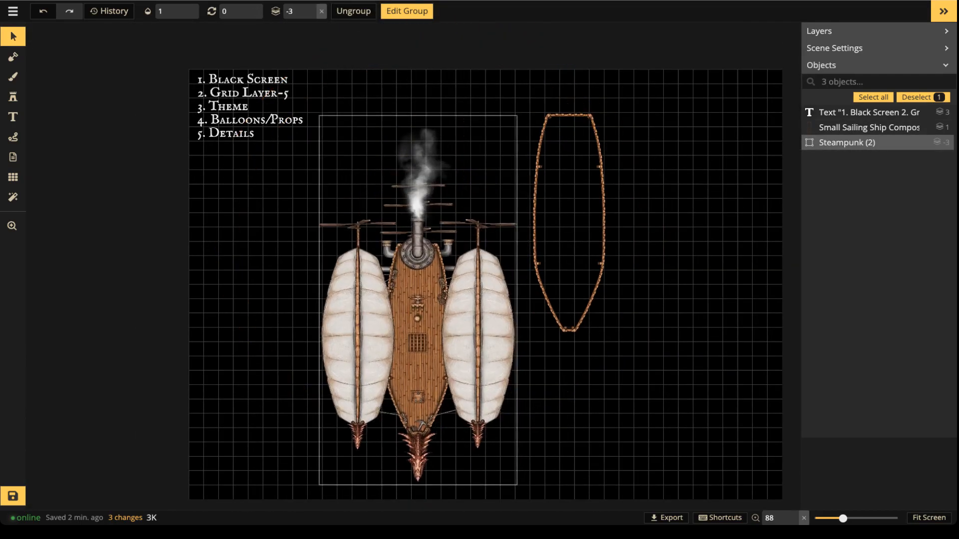
drag(319, 116, 301, 84)
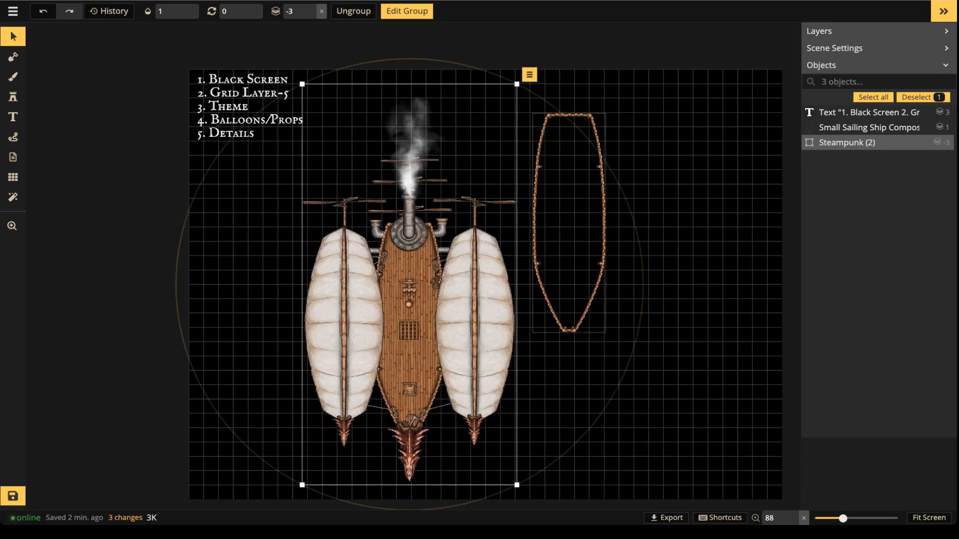
Move the empty railing outline farther right and lower on the map, leaving open space between it and the airship.
drag(569, 222, 665, 338)
scroll(425, 335, up, 1)
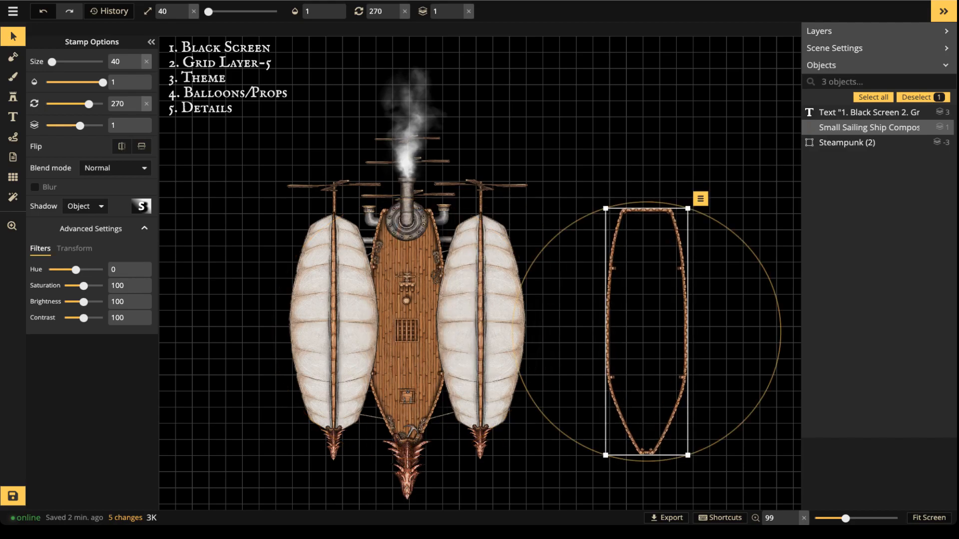
key(Escape)
scroll(642, 277, down, 2)
drag(642, 278, 448, 273)
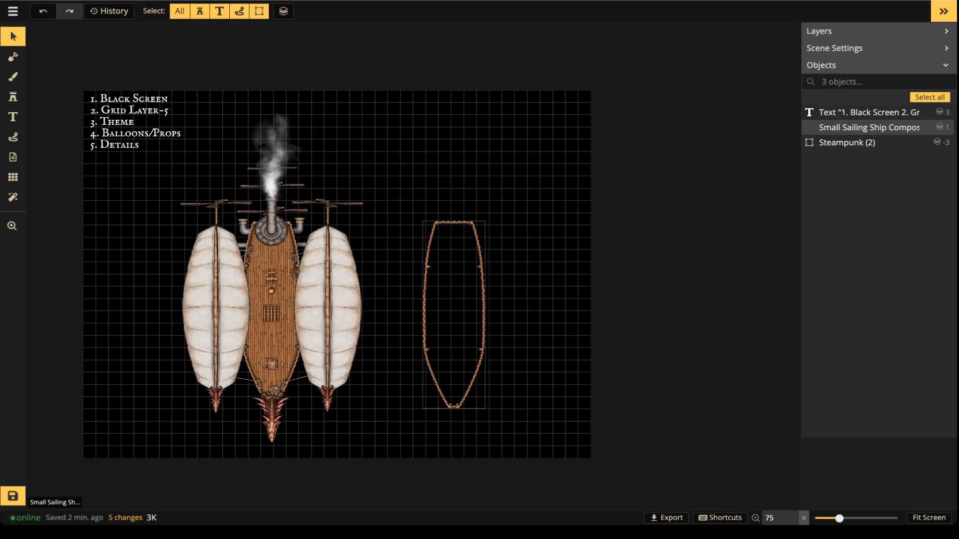
click(448, 280)
scroll(448, 281, up, 3)
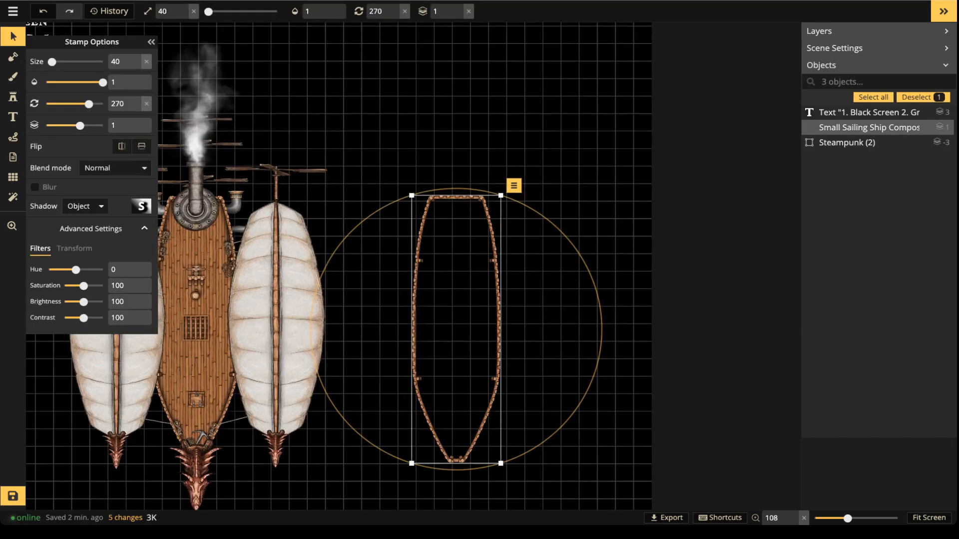
drag(448, 281, 411, 272)
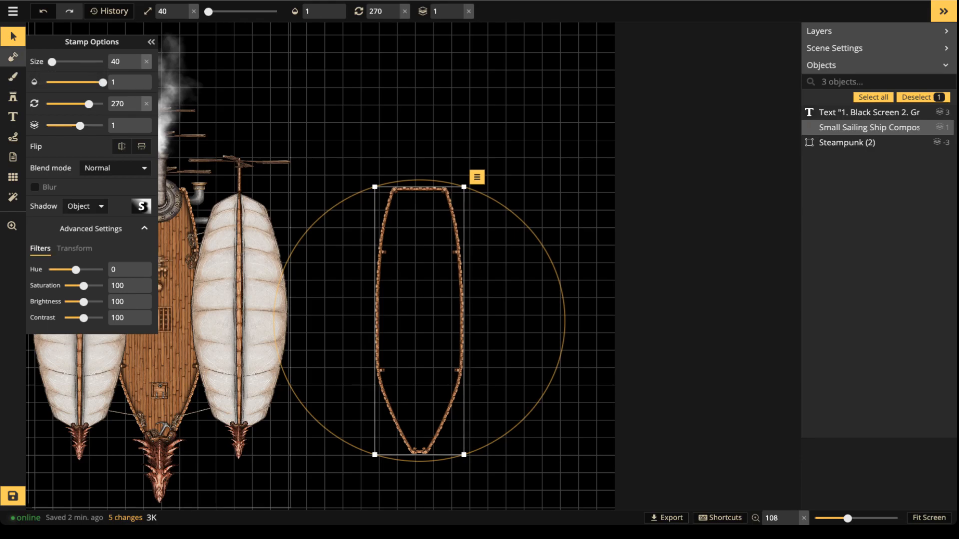
Add a round-brush mask strip of size 14 along the inside of the railing outline's upper end and right side.
click(13, 56)
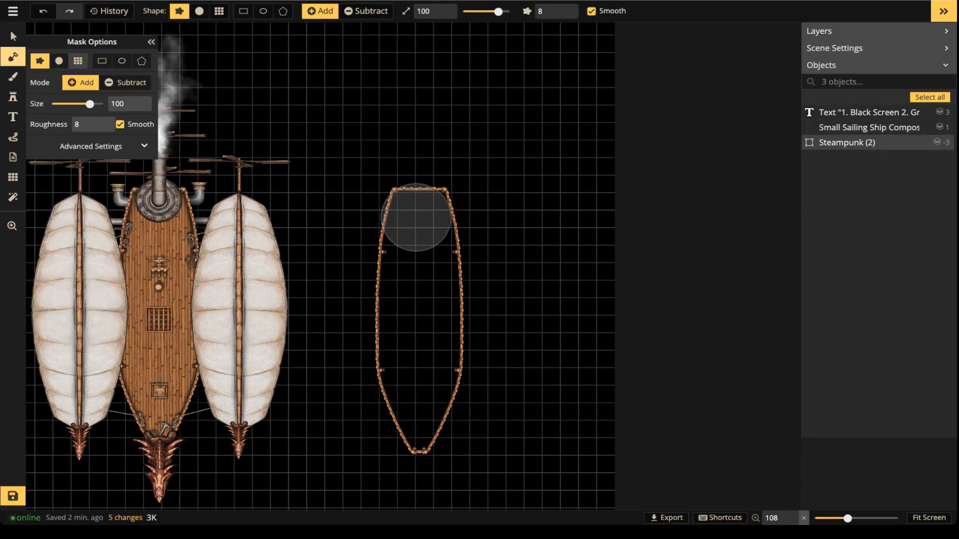
click(59, 61)
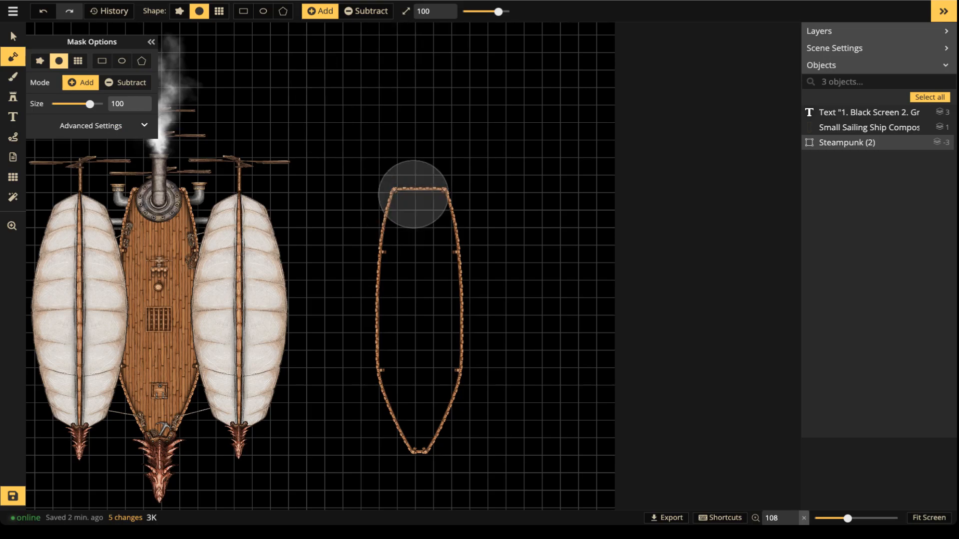
click(473, 12)
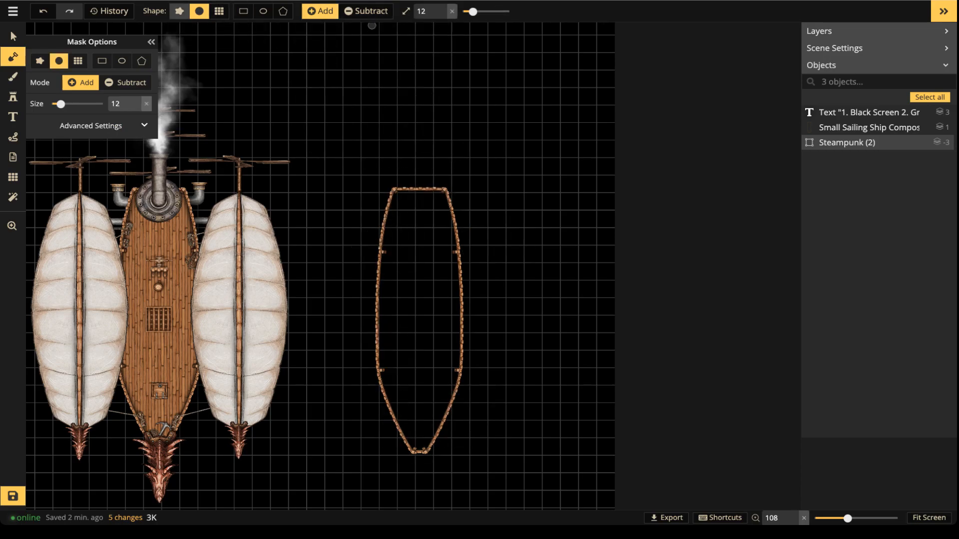
click(179, 11)
click(199, 11)
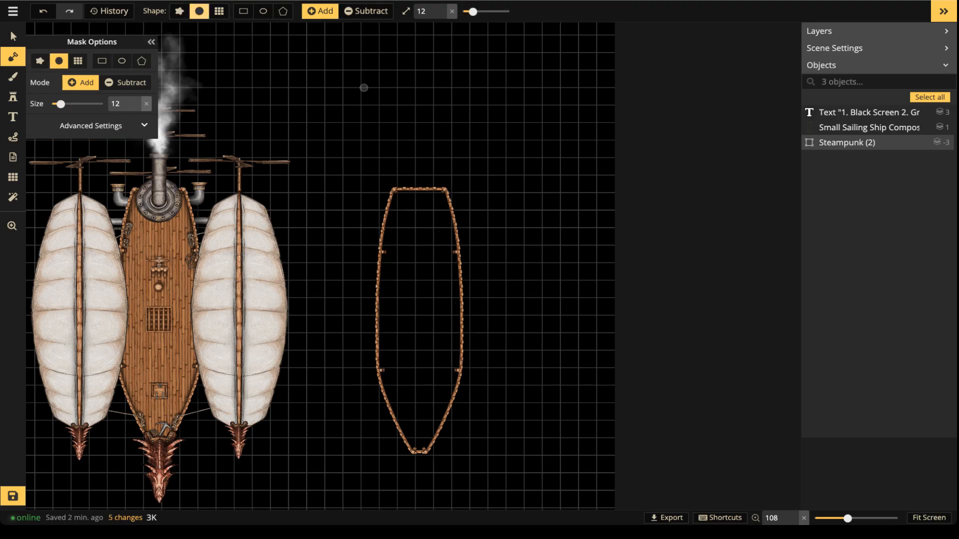
scroll(400, 253, up, 3)
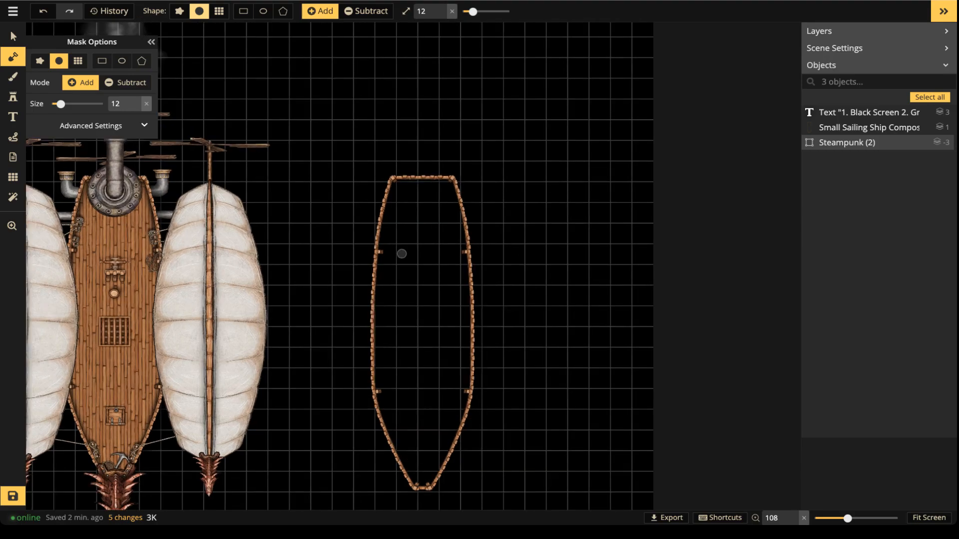
scroll(454, 25, up, 5)
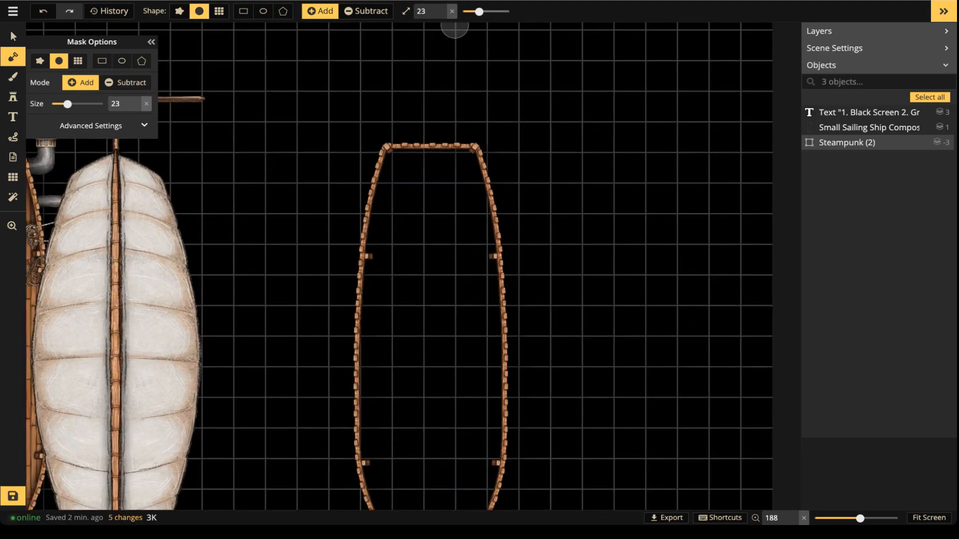
scroll(455, 26, down, 4)
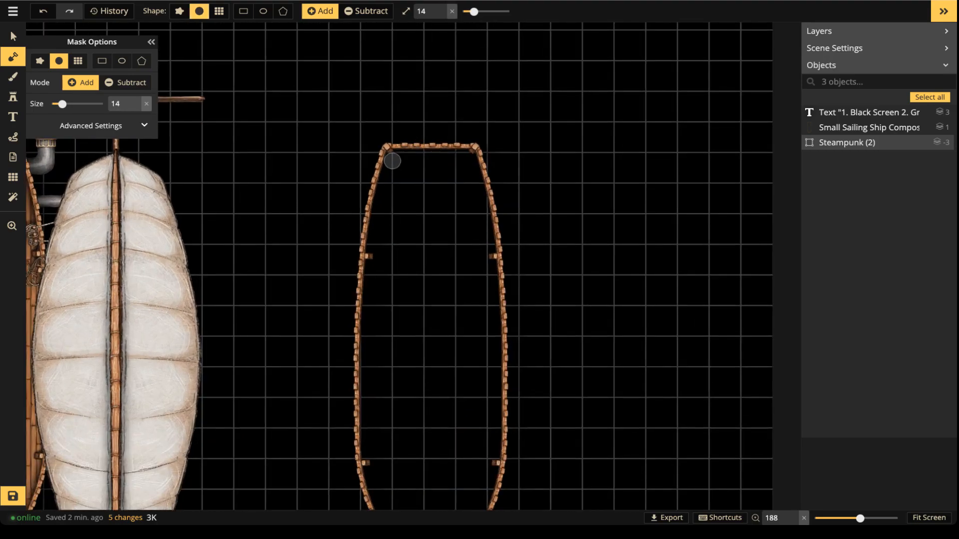
drag(393, 159, 376, 230)
mouse_move(399, 157)
mouse_down()
mouse_move(468, 158)
mouse_move(478, 184)
mouse_move(498, 297)
mouse_move(484, 483)
mouse_up()
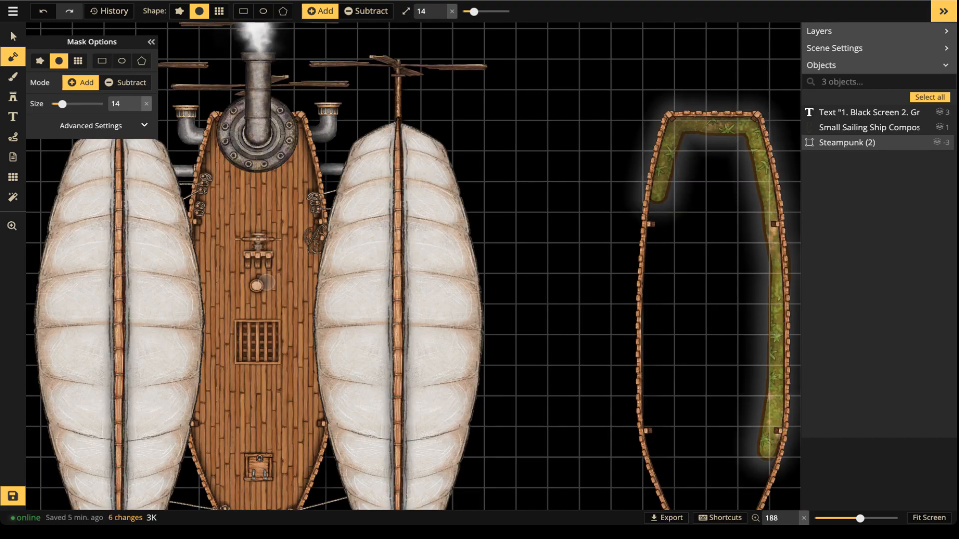
Complete the mask strip down the railing's left side and around its tip, and fill the hull interior at brush size 41.
key(space)
drag(646, 278, 347, 208)
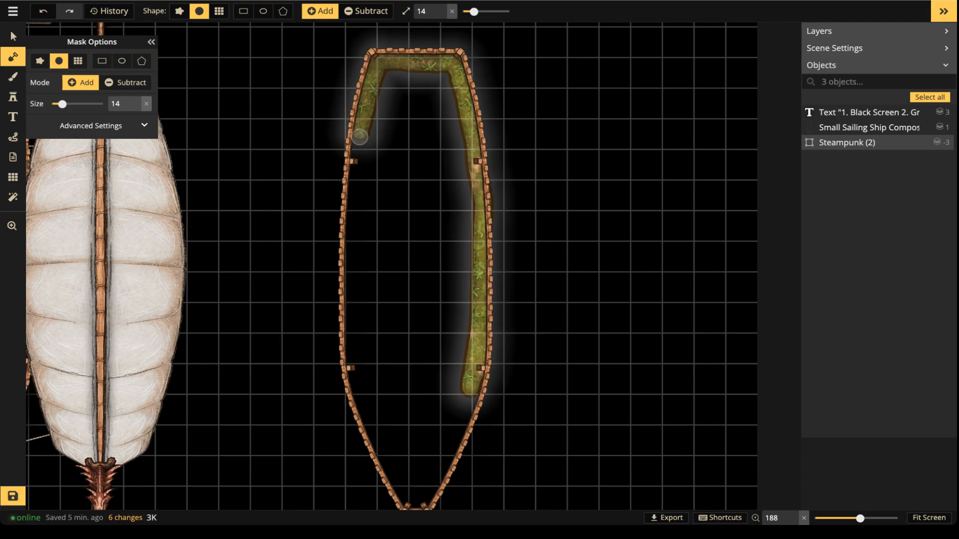
mouse_move(359, 137)
mouse_down()
mouse_move(352, 368)
mouse_move(389, 472)
mouse_move(414, 505)
mouse_move(456, 439)
mouse_move(480, 359)
mouse_move(421, 494)
mouse_up()
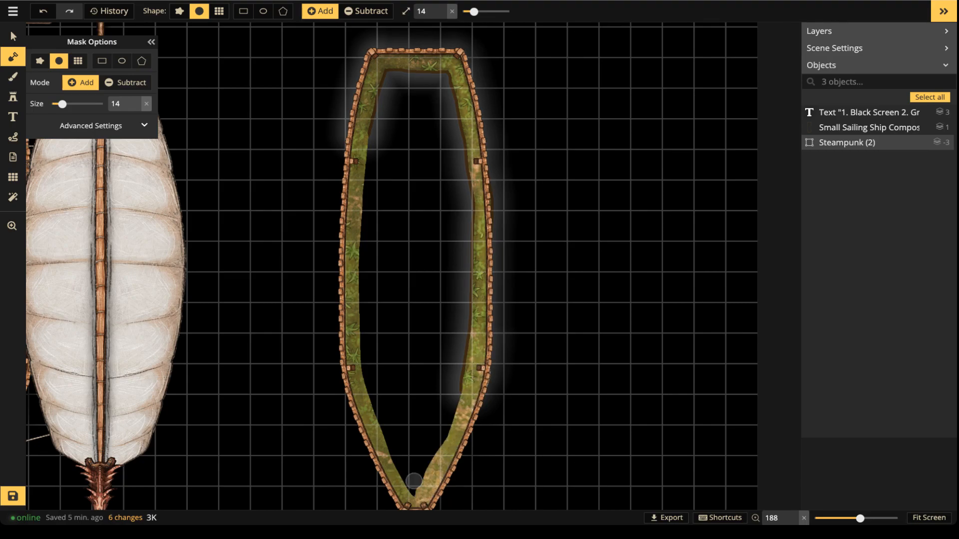
click(486, 12)
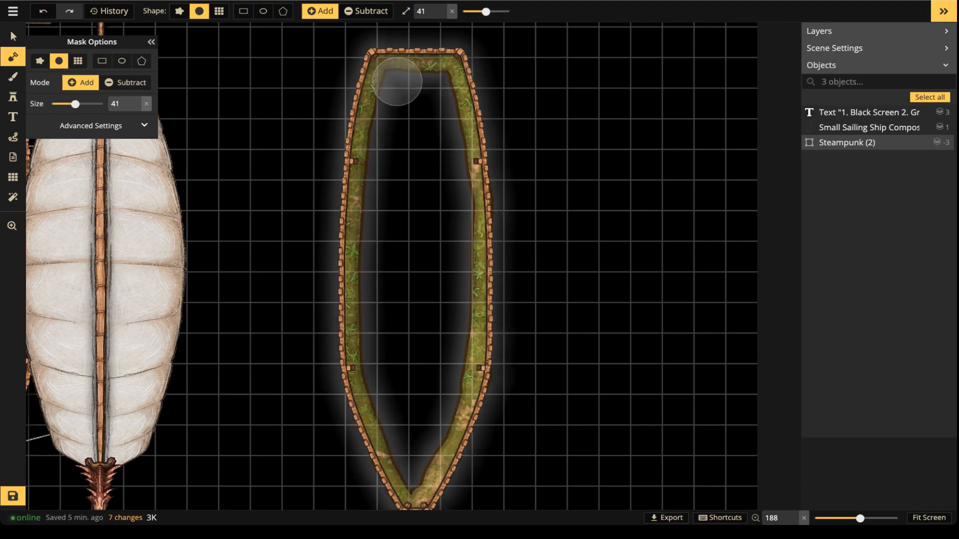
mouse_move(397, 81)
mouse_down()
mouse_move(374, 216)
mouse_move(376, 325)
mouse_move(389, 411)
mouse_move(413, 472)
mouse_move(432, 392)
mouse_move(436, 422)
mouse_move(449, 299)
mouse_move(434, 83)
mouse_move(423, 126)
mouse_move(413, 350)
mouse_up()
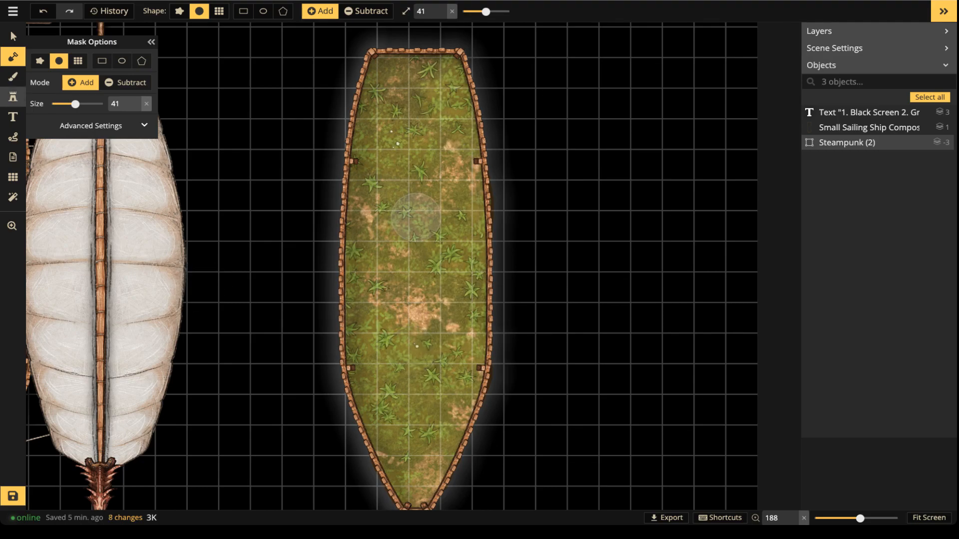
Disable the mask effects to remove the glow around the second ship's hull.
click(144, 126)
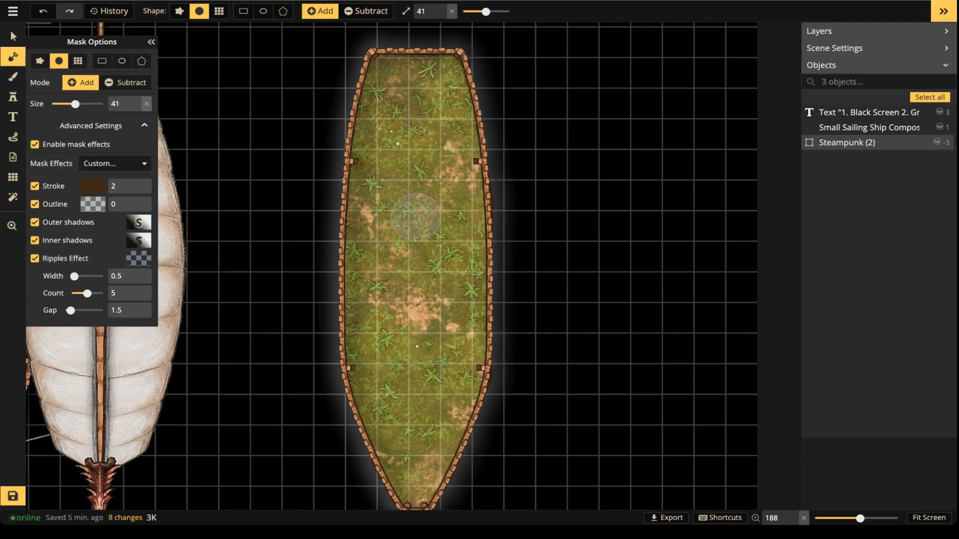
click(35, 144)
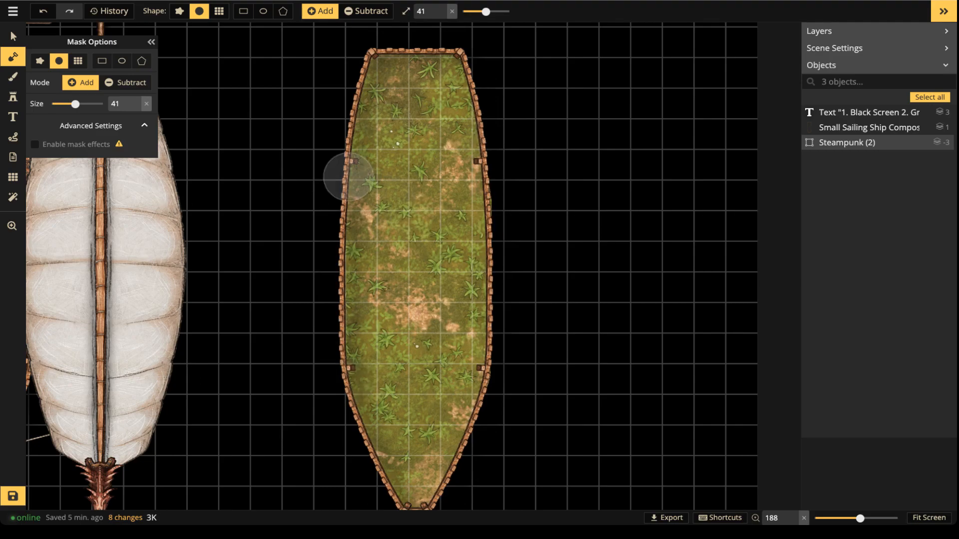
scroll(417, 257, down, 2)
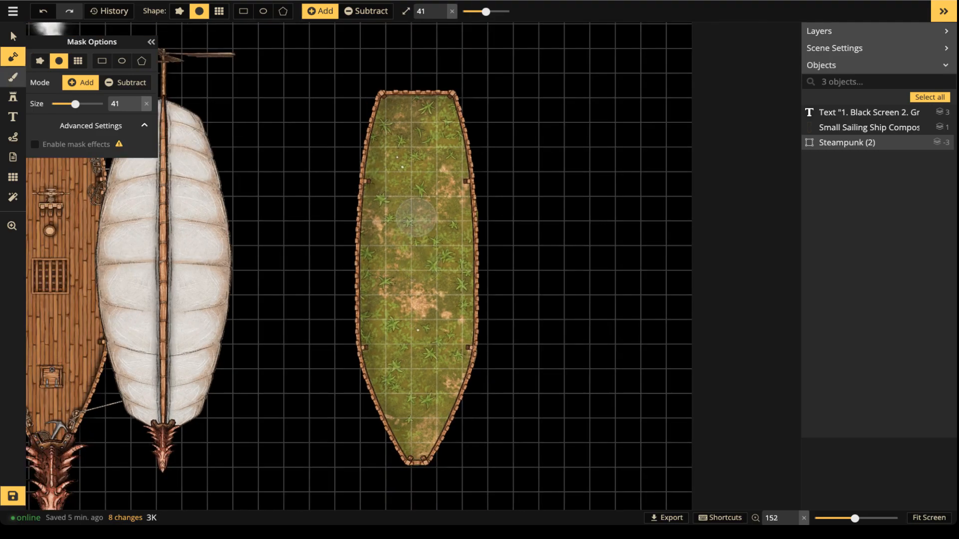
Search the texture catalog for wood and choose the Small Wooden Floor texture for the brush.
click(13, 77)
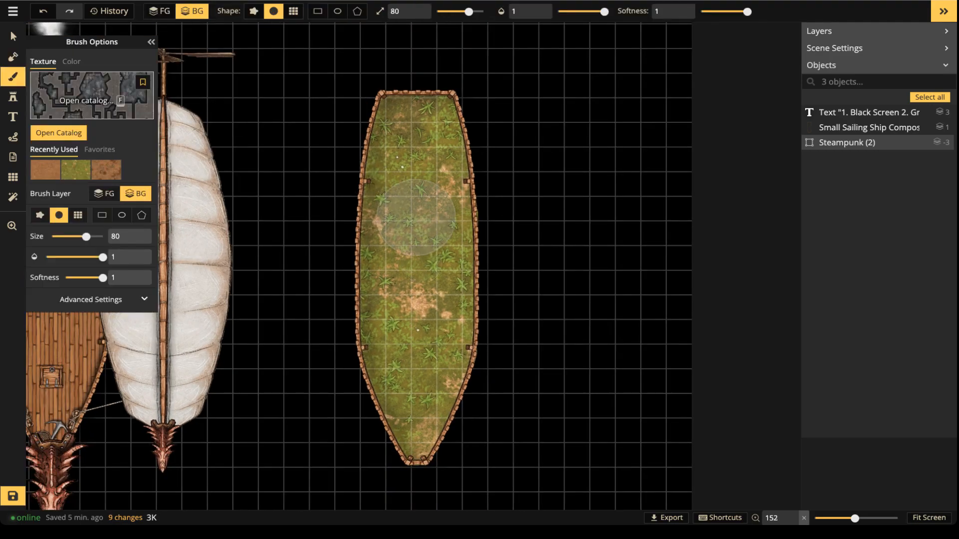
text(f)
text(wood)
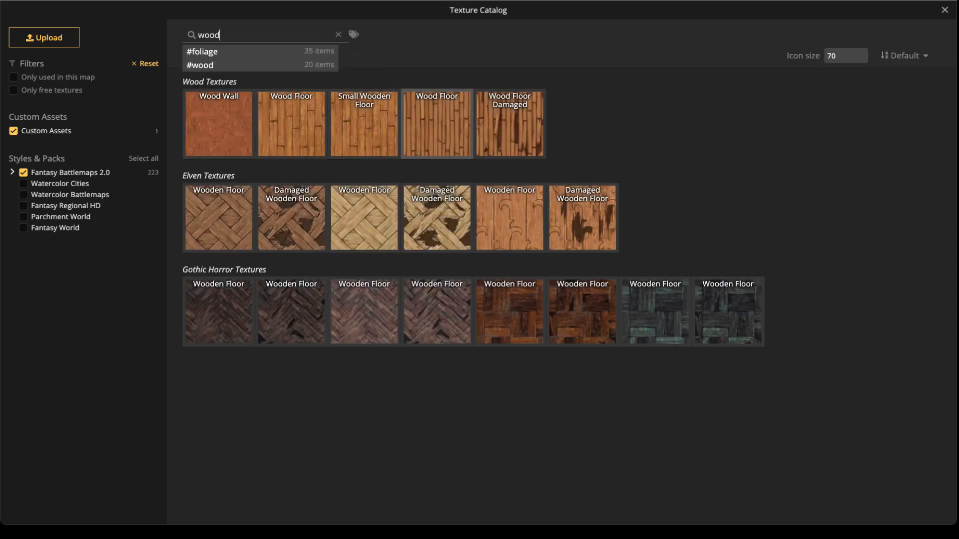
click(366, 120)
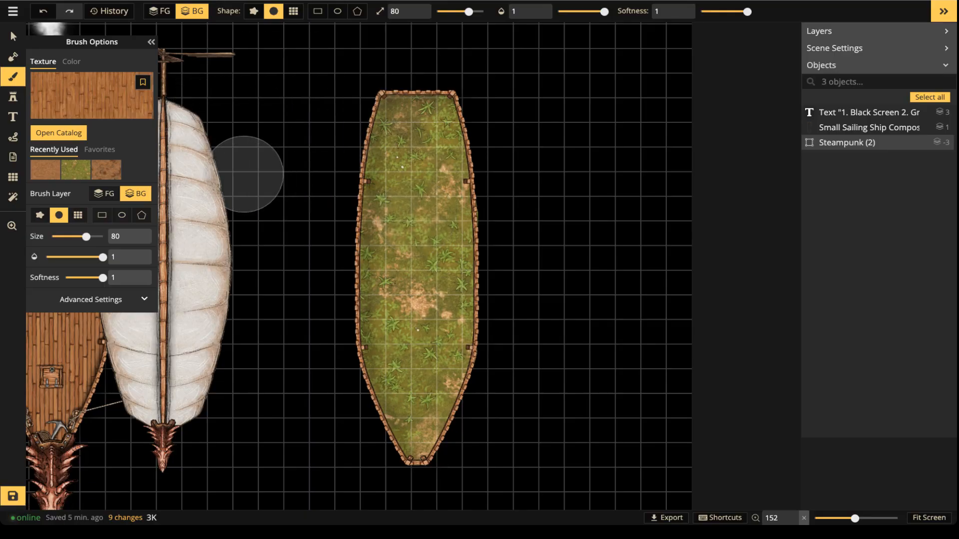
Scale the brush texture to 50.18 and lower its brightness to 65.
click(115, 300)
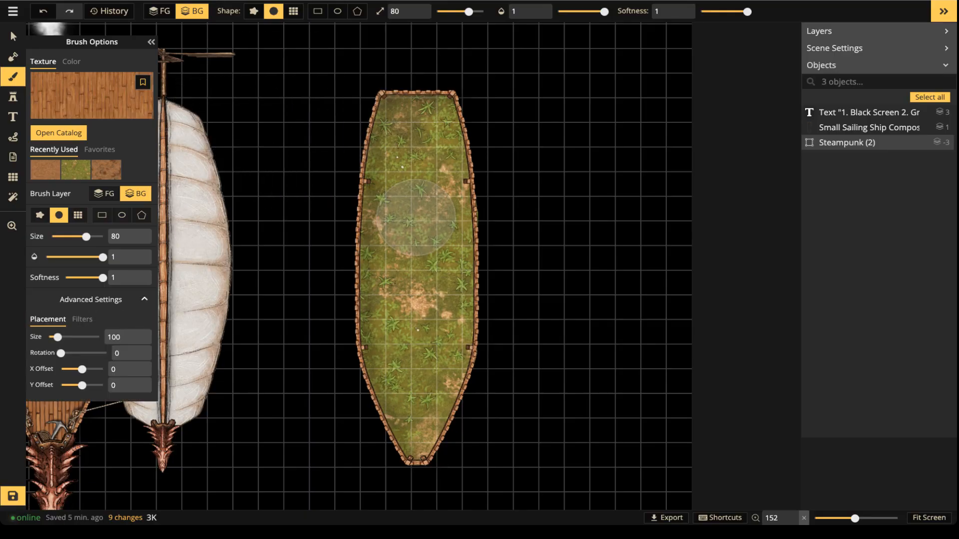
click(83, 319)
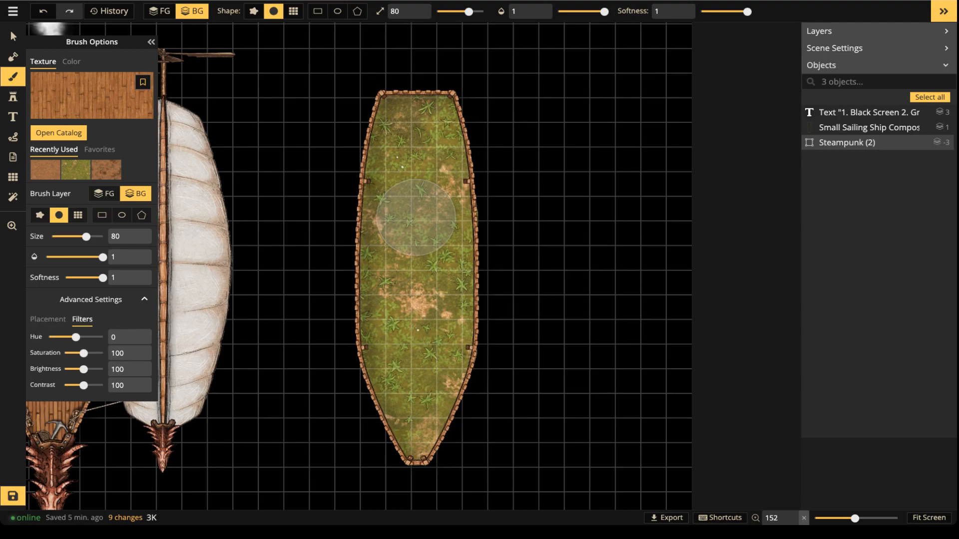
click(48, 319)
drag(57, 337, 52, 337)
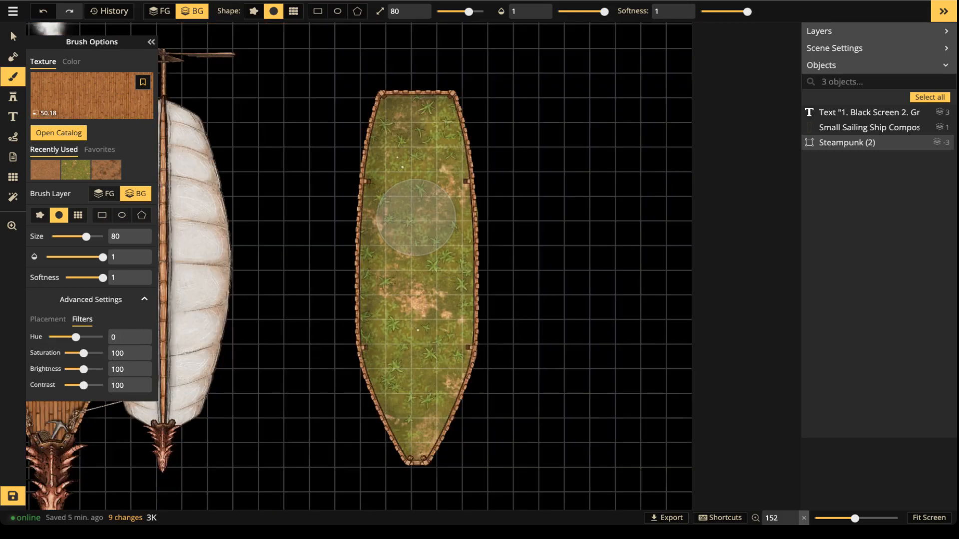
drag(83, 369, 76, 369)
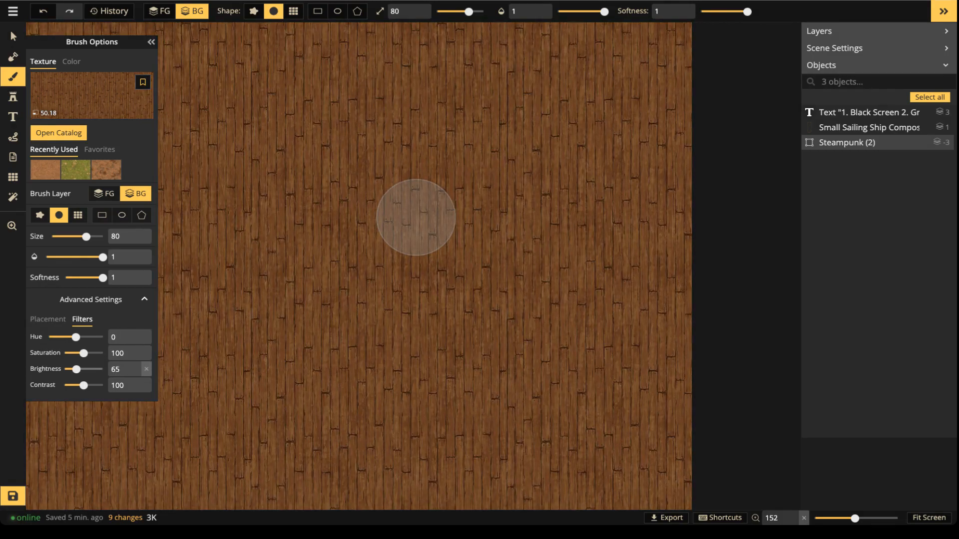
Paint the second ship's deck with the darkened wood on the foreground layer, using brush size 163 and softness 0.
scroll(483, 111, down, 2)
drag(468, 11, 480, 12)
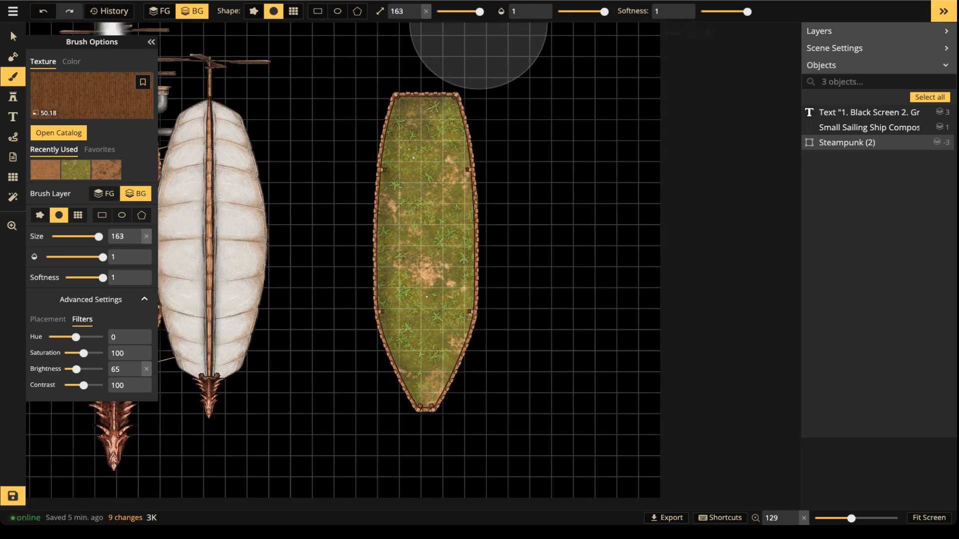
drag(747, 12, 701, 12)
mouse_move(449, 128)
mouse_down()
mouse_move(438, 185)
mouse_move(407, 157)
mouse_move(515, 204)
mouse_move(530, 190)
mouse_move(542, 200)
mouse_move(465, 132)
mouse_up()
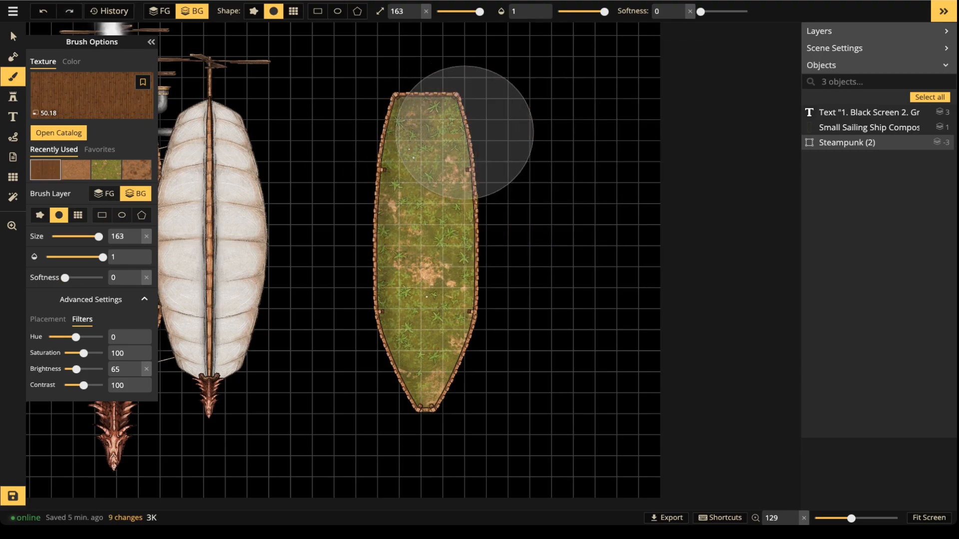
click(159, 11)
mouse_move(388, 125)
mouse_down()
mouse_move(409, 125)
mouse_move(417, 418)
mouse_up()
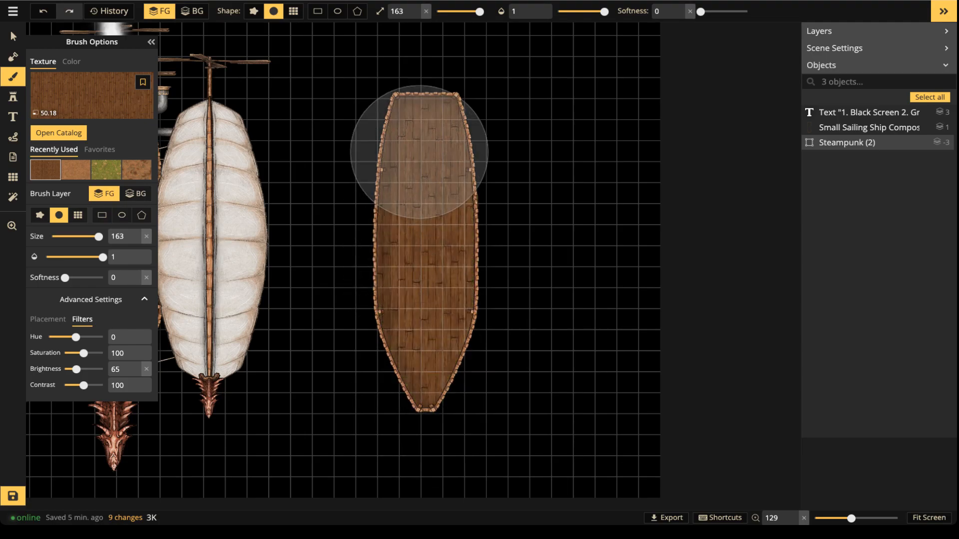
Leave the brush for the Select tool and save the map.
click(13, 36)
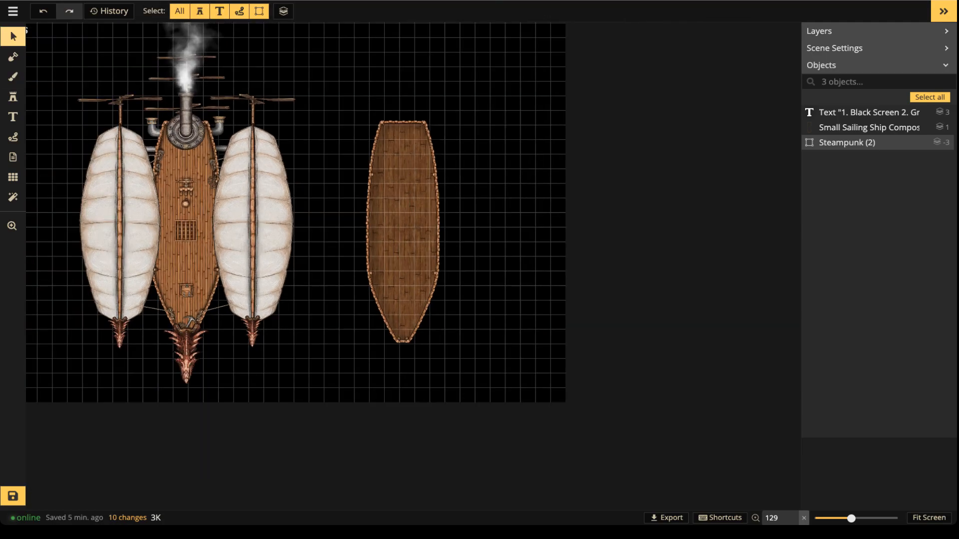
scroll(349, 188, down, 1)
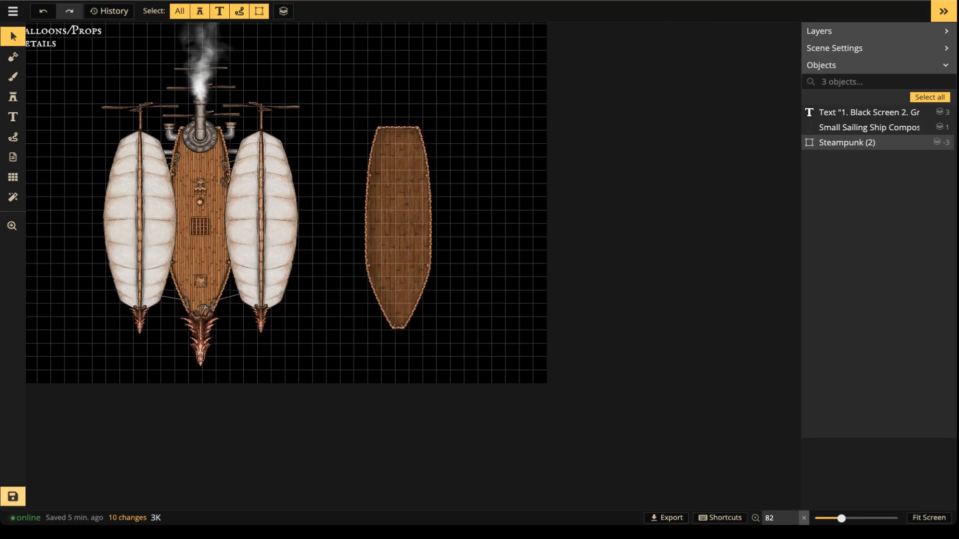
key(ctrl+s)
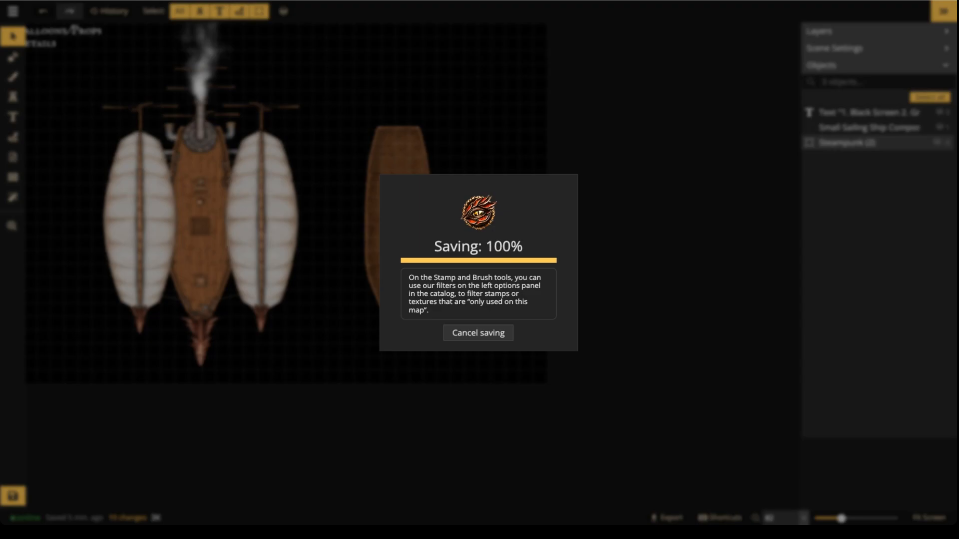
Set the shadow of the second ship's railing stamp to None and deselect it.
scroll(410, 195, up, 4)
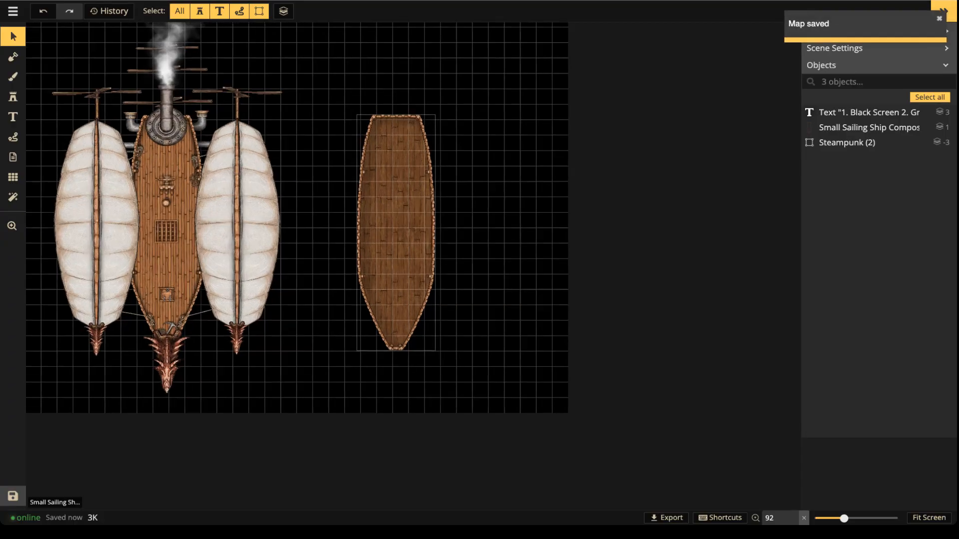
scroll(420, 230, up, 3)
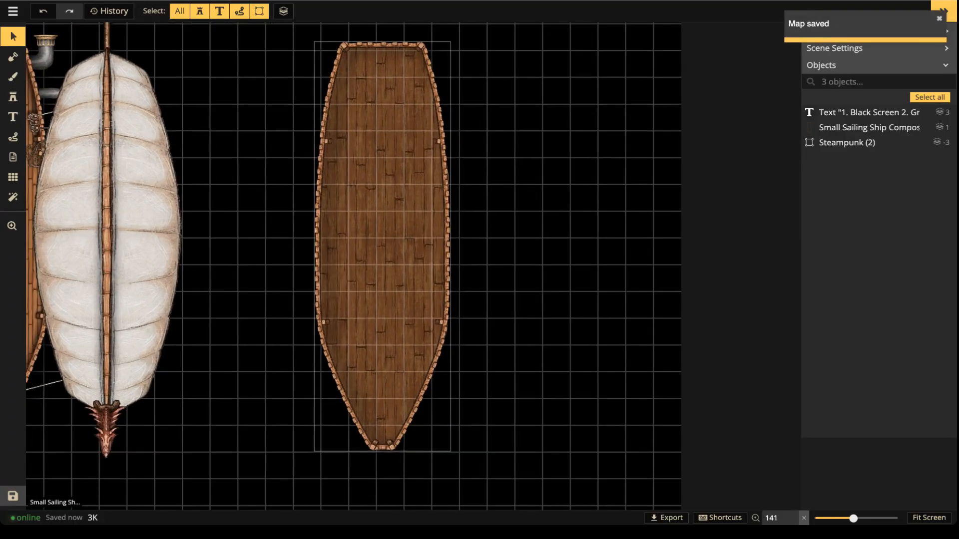
click(384, 240)
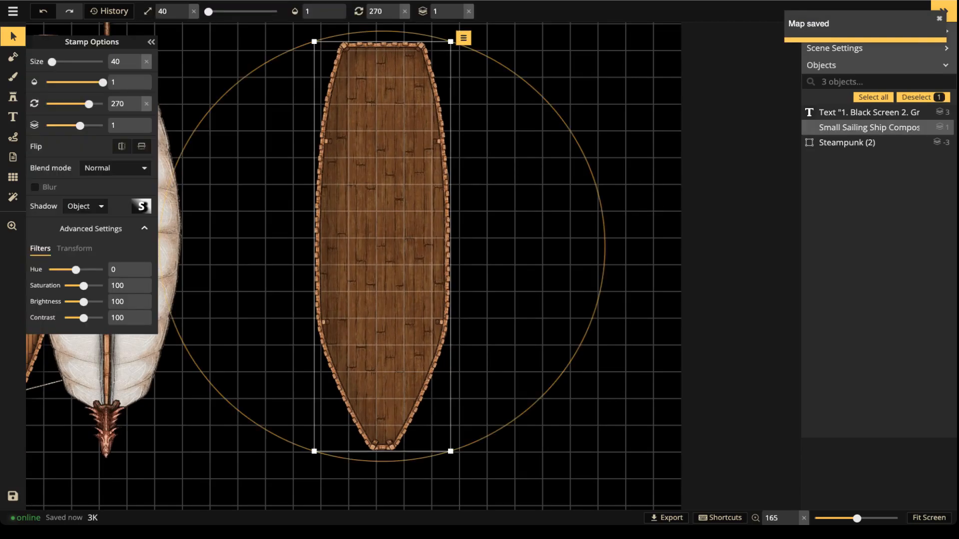
click(85, 205)
click(150, 224)
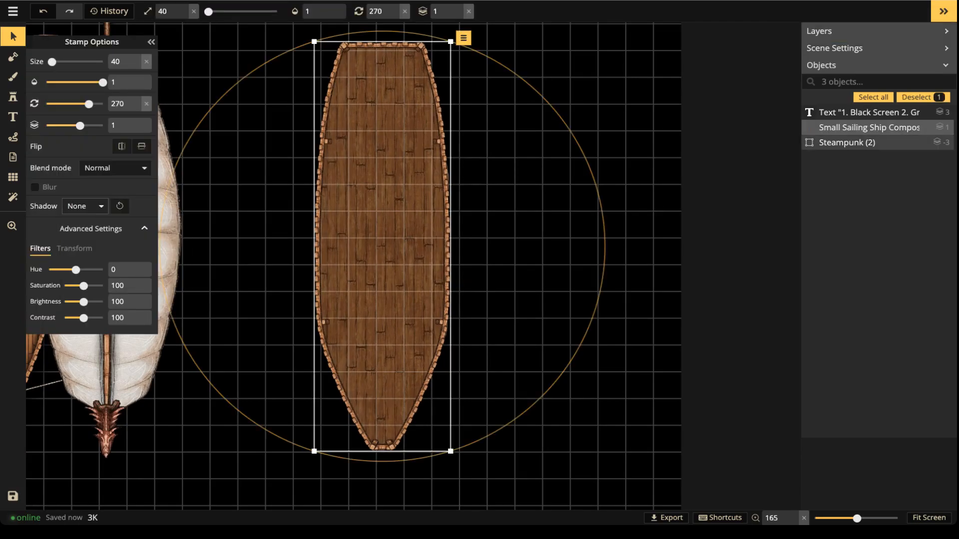
click(250, 245)
Lock the second ship's railing stamp, deselect it and test that it cannot be selected or moved on the map.
scroll(405, 260, down, 3)
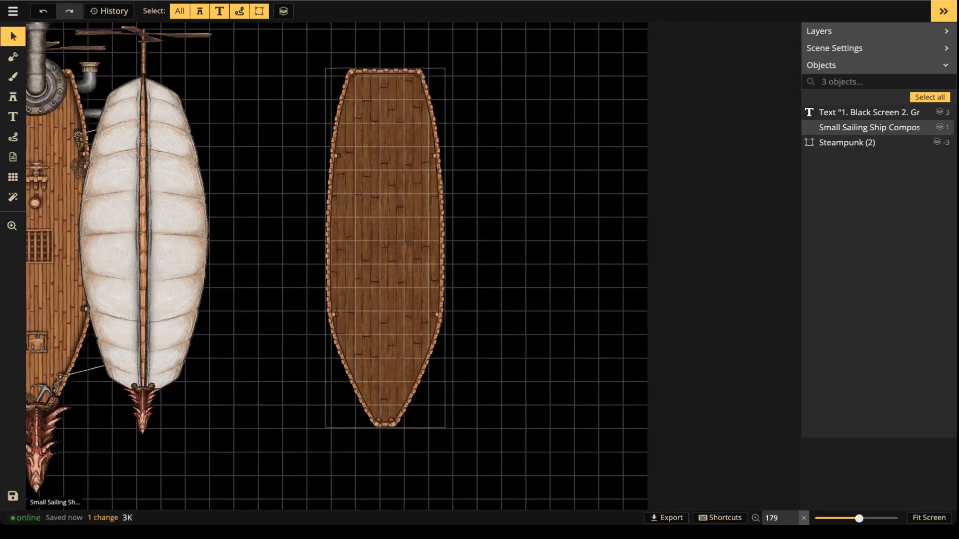
click(399, 258)
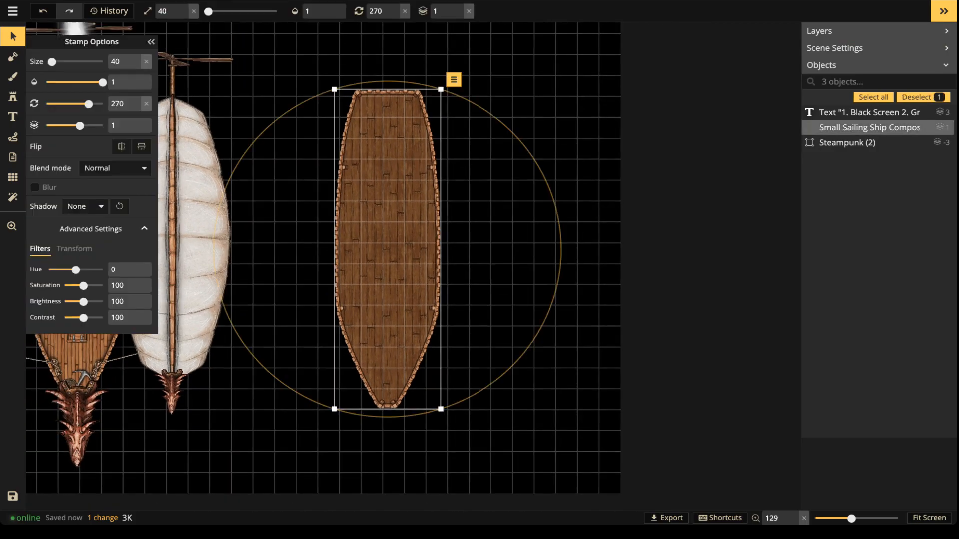
click(928, 127)
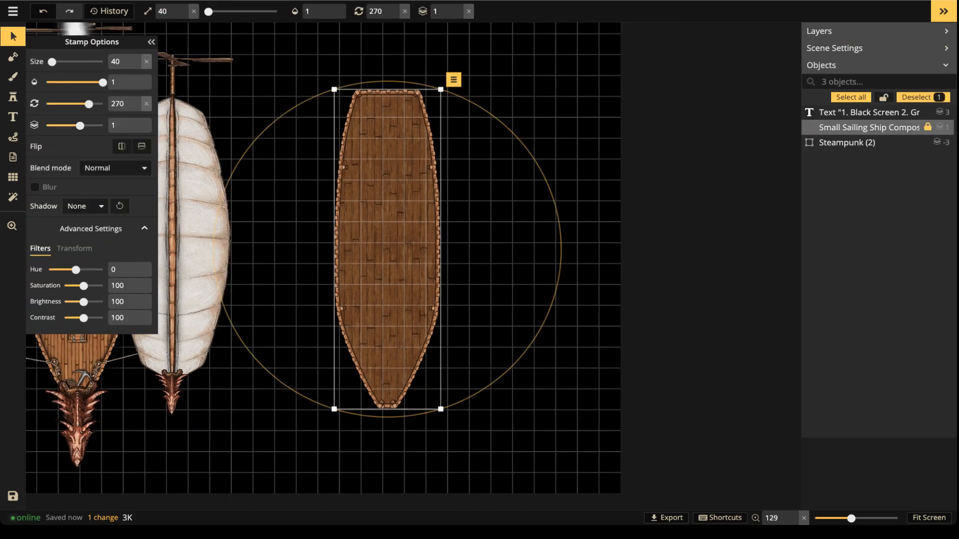
key(Escape)
scroll(387, 180, up, 2)
drag(302, 131, 390, 205)
drag(274, 156, 419, 247)
drag(316, 169, 450, 251)
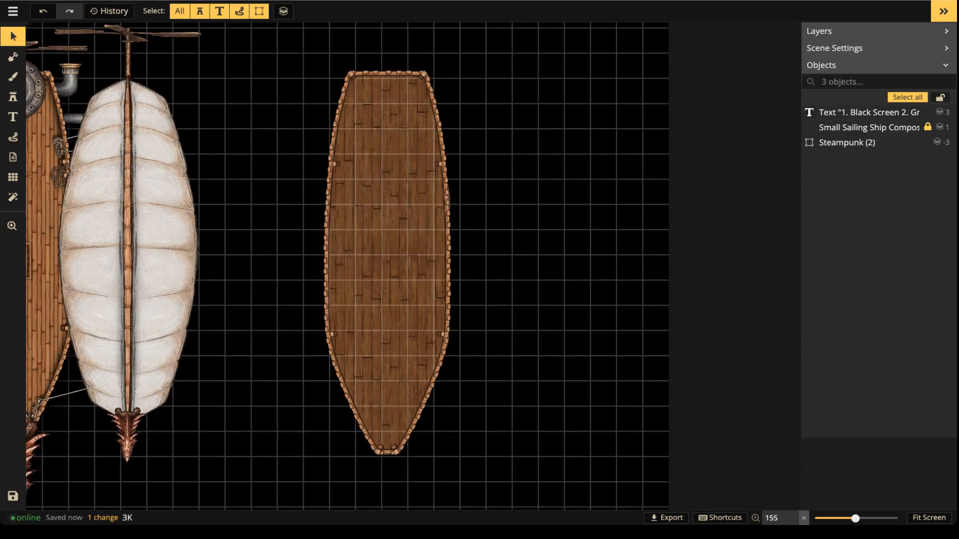
Lower the map grid's opacity to 0.11, keep the grid shown and collapse its options.
click(13, 176)
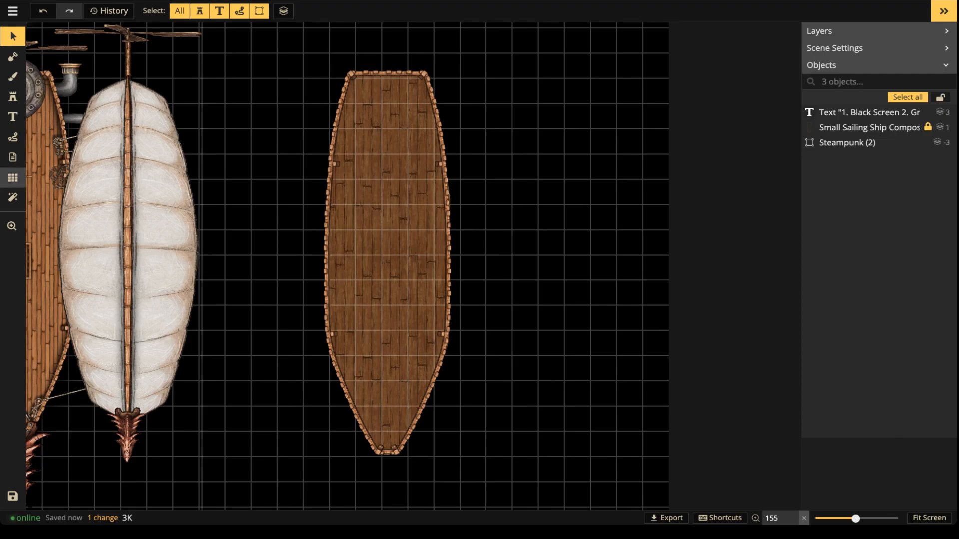
click(35, 58)
click(35, 58)
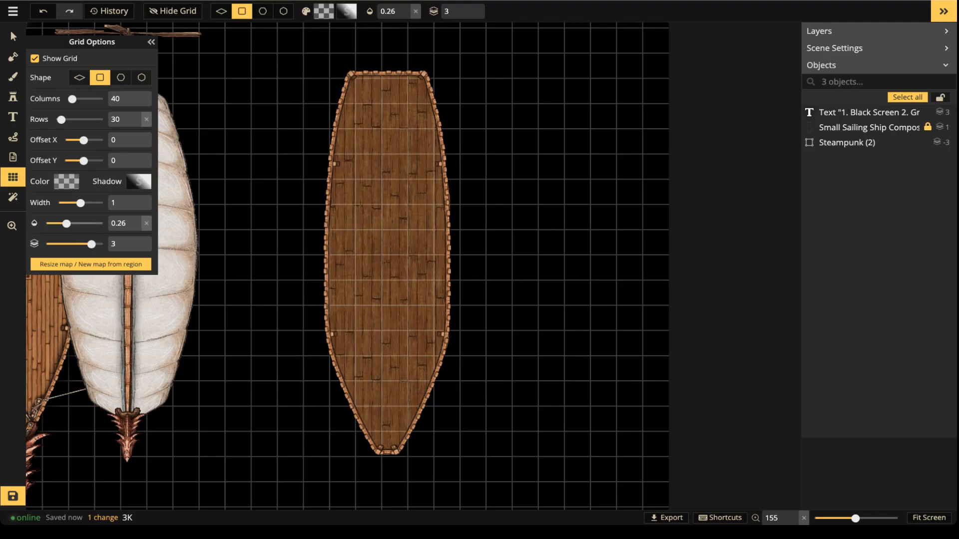
drag(66, 223, 55, 224)
scroll(392, 190, up, 4)
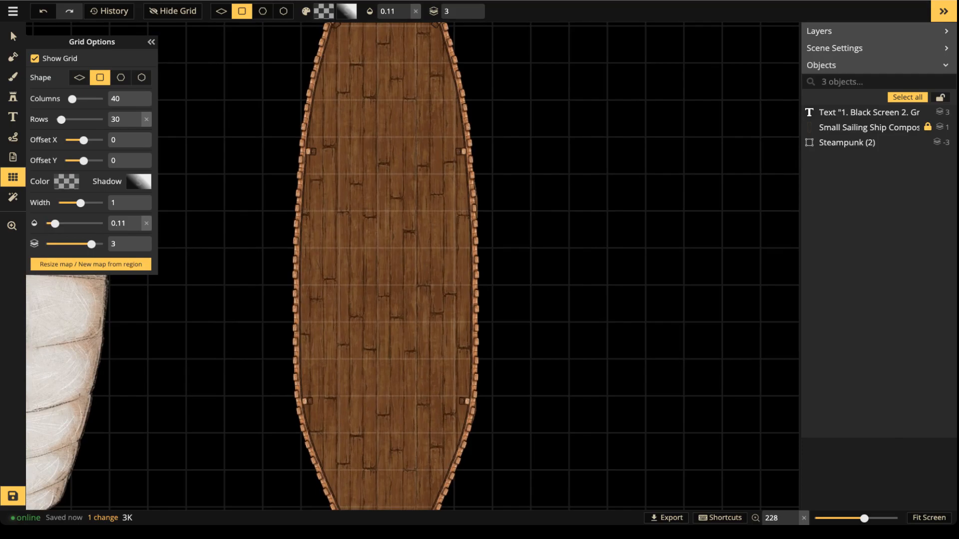
scroll(379, 217, down, 5)
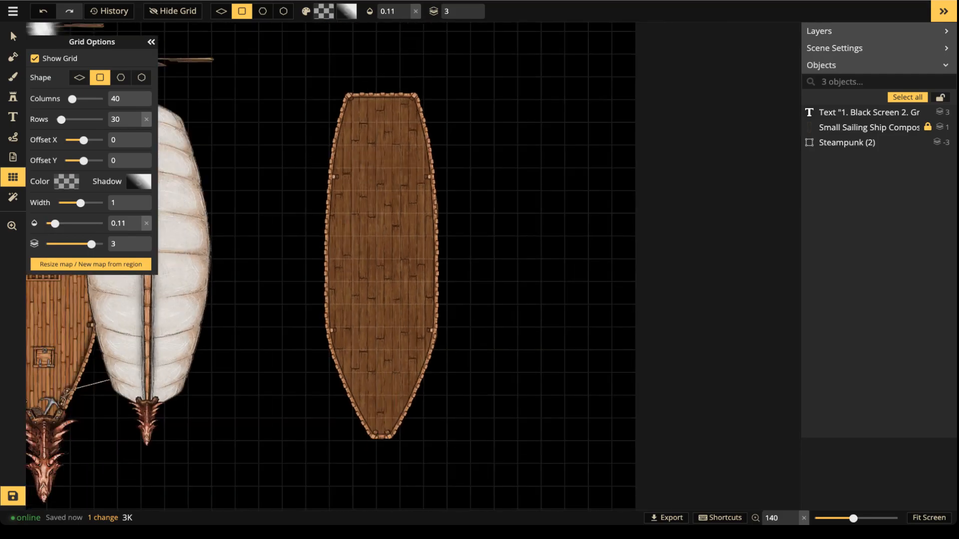
click(151, 42)
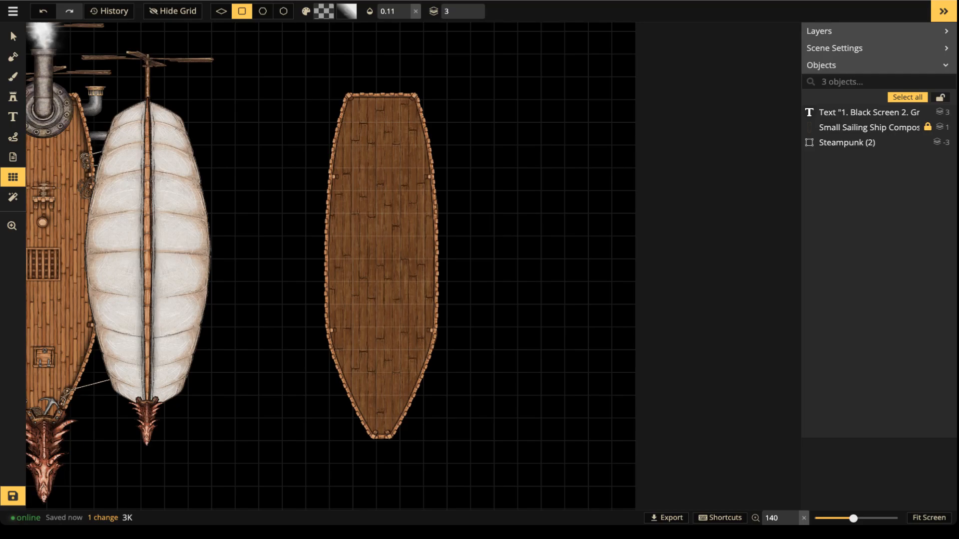
Examine the finished airship and the second ship's bare deck side by side.
scroll(209, 130, down, 1)
drag(209, 130, 368, 133)
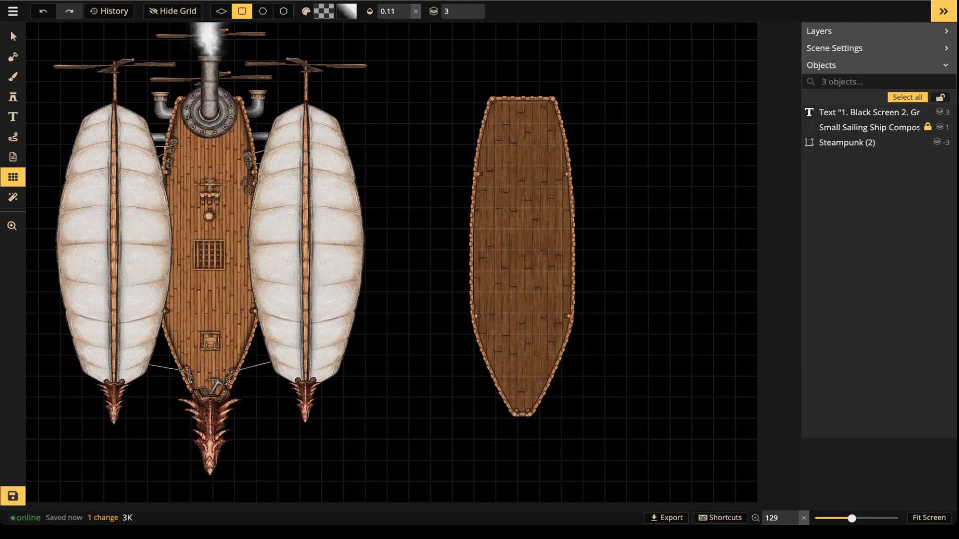
scroll(515, 269, up, 1)
key(space)
drag(515, 270, 614, 195)
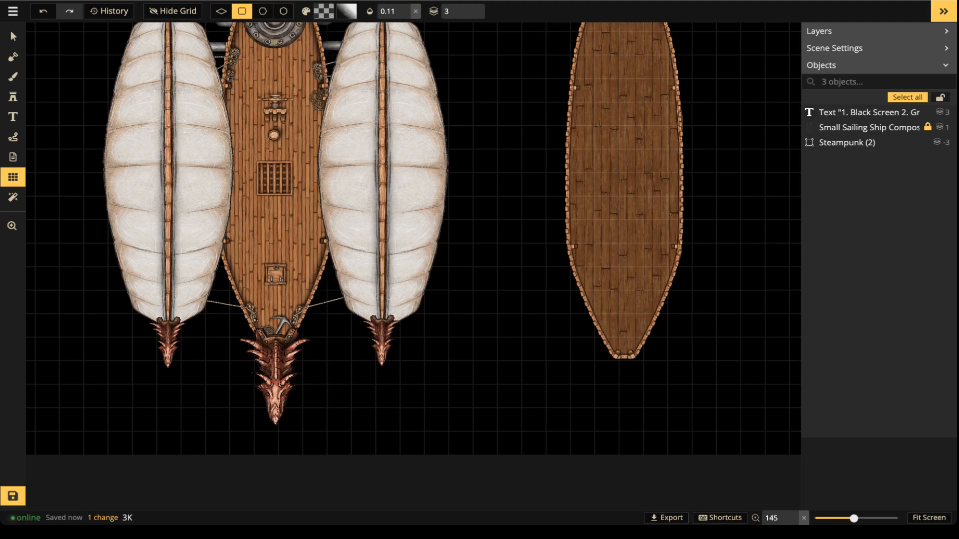
scroll(306, 259, down, 2)
key(space)
drag(306, 259, 206, 326)
key(space)
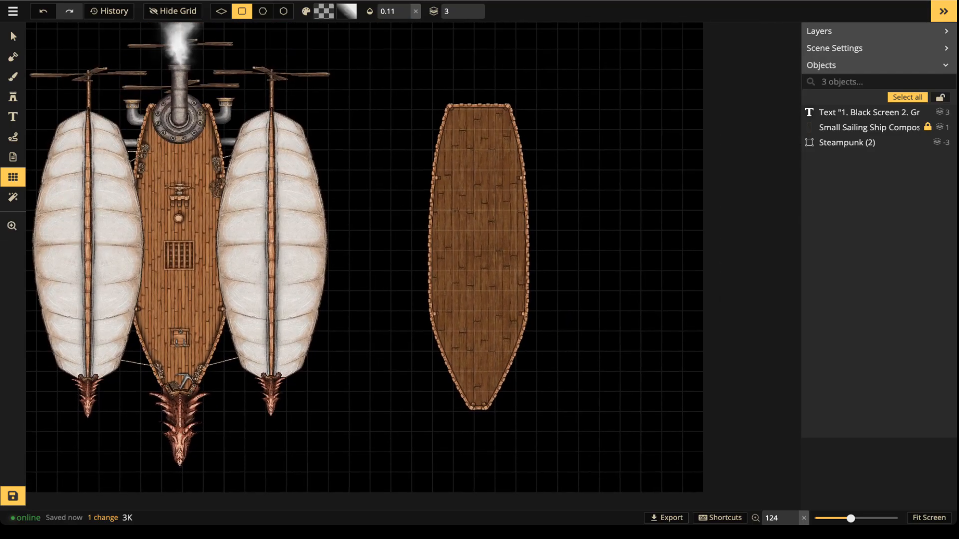
Filter the stamp catalog to the Ship pack of Fantasy Battlemaps 2.0 and choose the Inner Ship Wall stamp.
key(space)
drag(468, 170, 400, 184)
scroll(400, 184, up, 3)
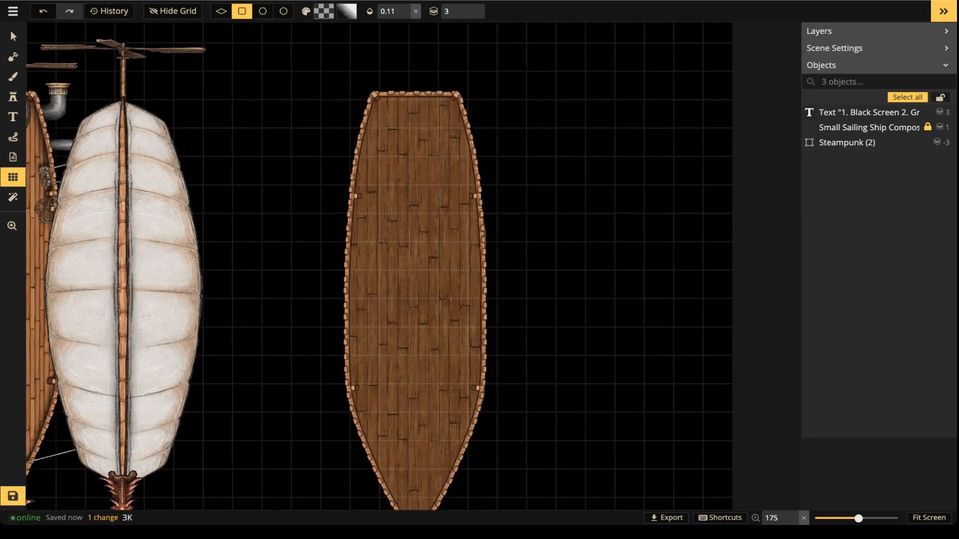
key(b)
key(s)
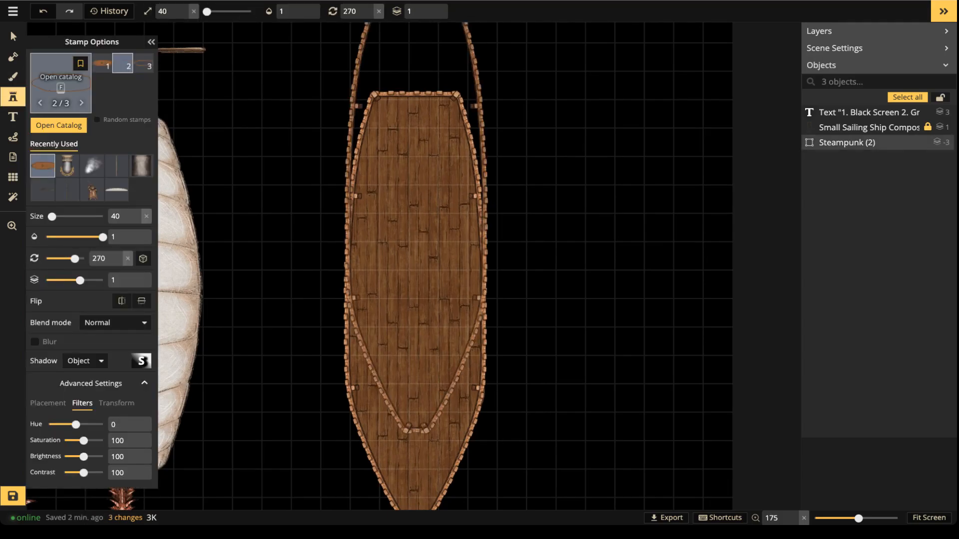
key(f)
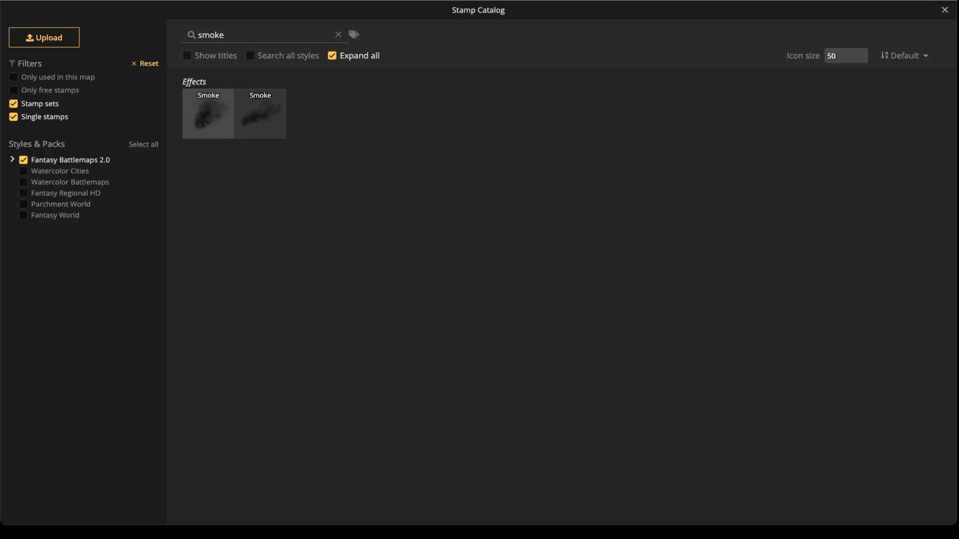
click(12, 160)
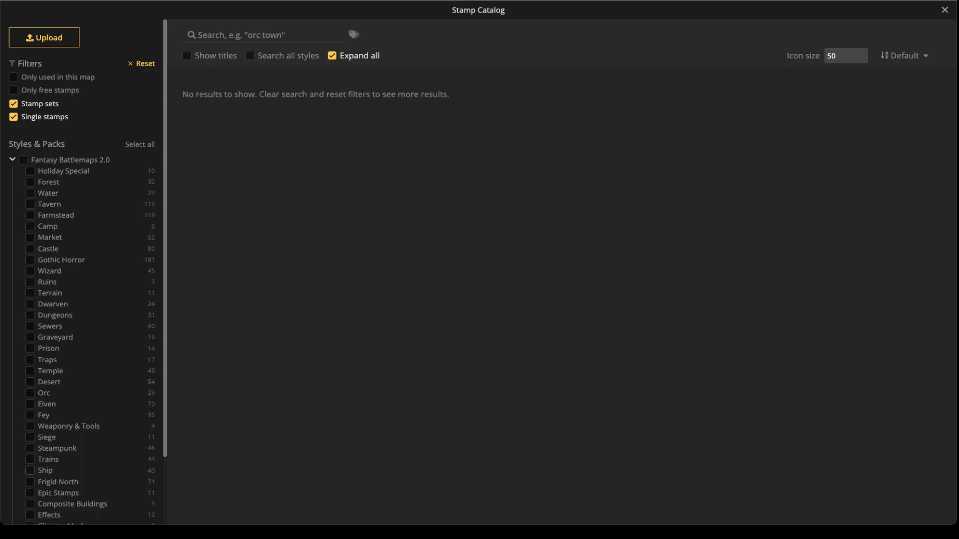
click(31, 470)
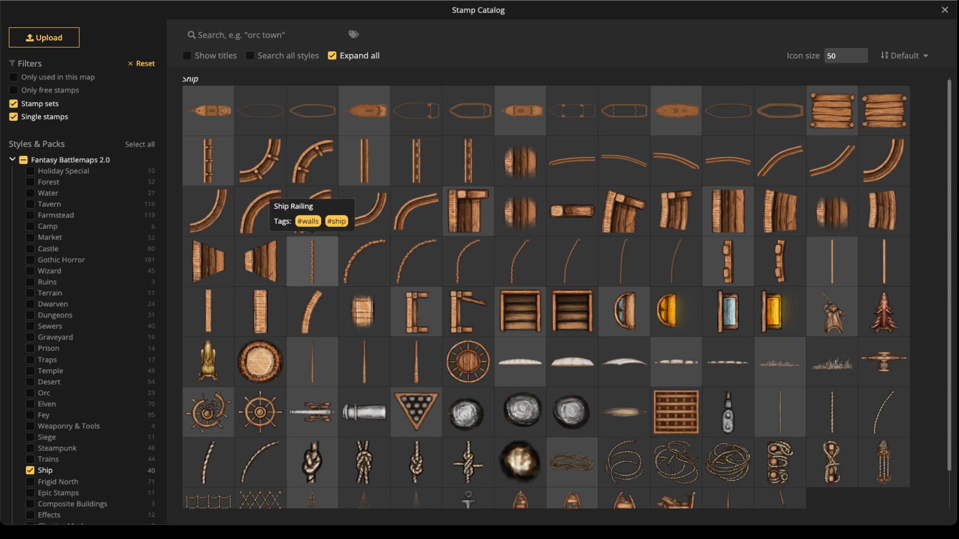
scroll(312, 261, down, 1)
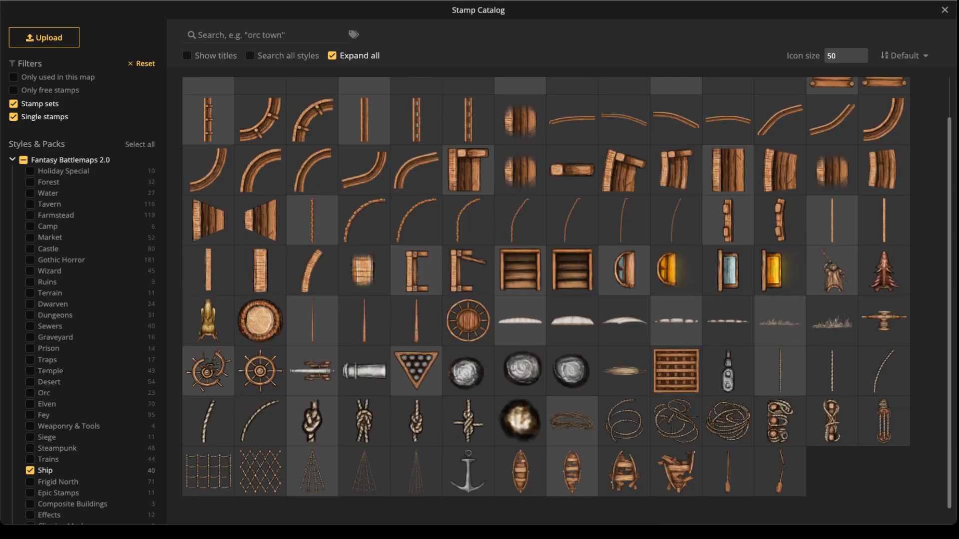
scroll(520, 300, up, 1)
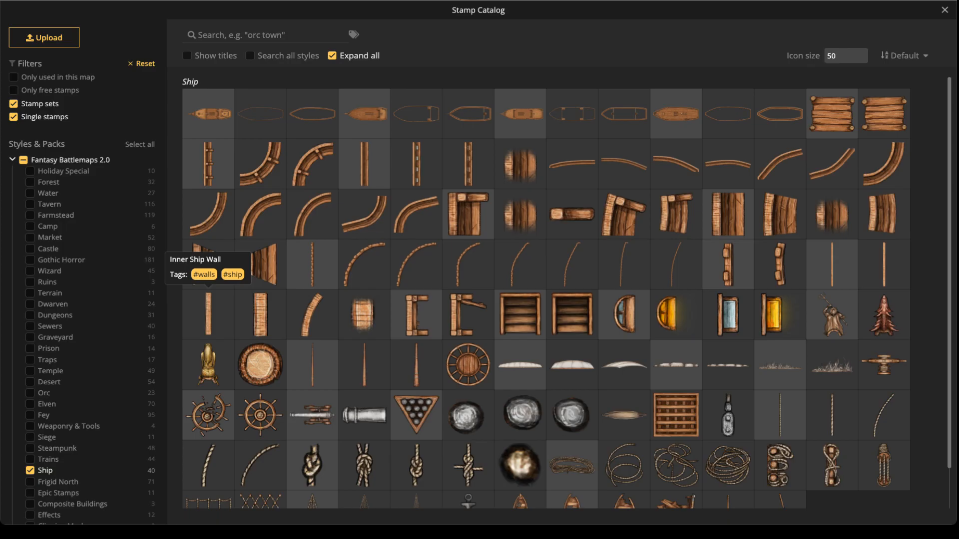
click(208, 315)
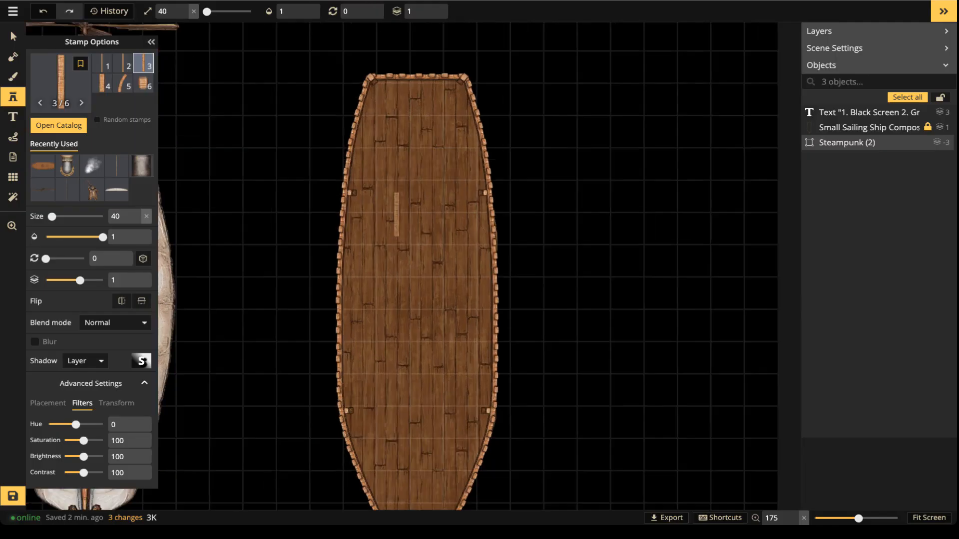
Place the first Inner Ship Walls variant, rotated to 90, across the deck between the upper pair of railing posts.
scroll(396, 215, up, 2)
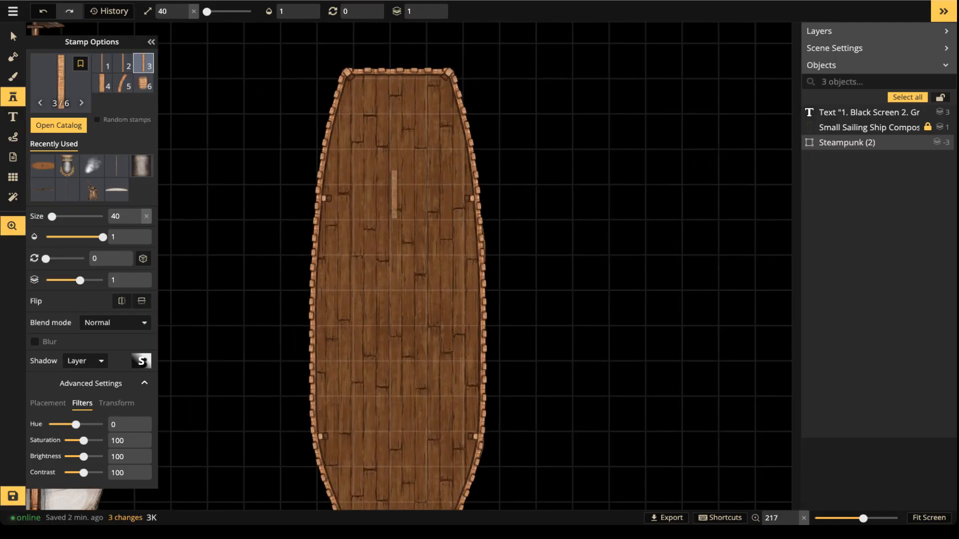
click(102, 63)
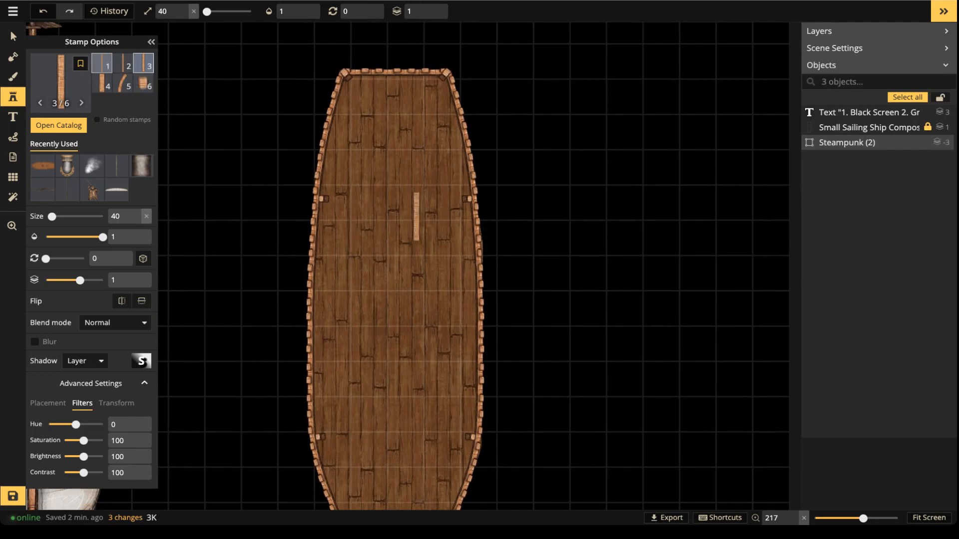
scroll(336, 204, up, 2)
scroll(378, 207, up, 6)
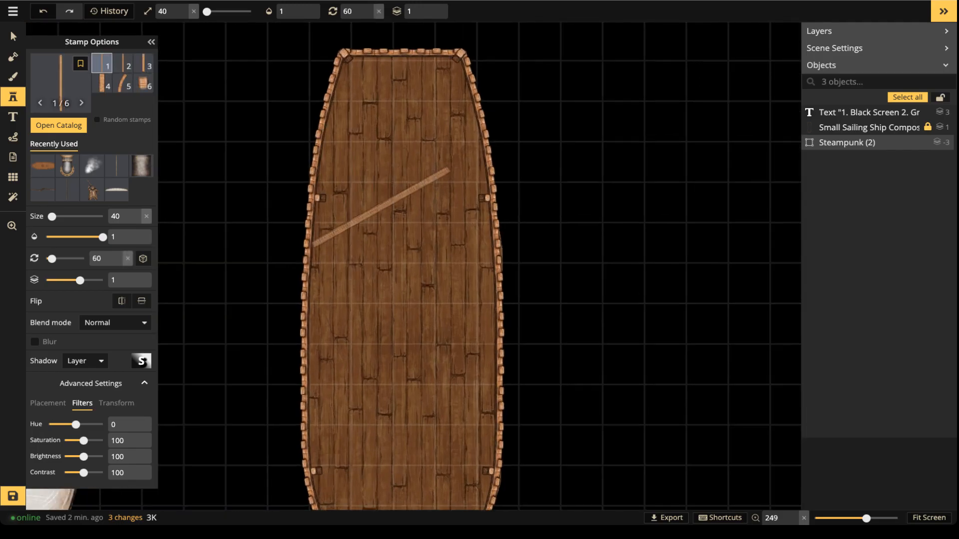
scroll(394, 206, up, 1)
scroll(399, 204, down, 1)
scroll(401, 199, up, 1)
scroll(403, 198, down, 1)
click(402, 198)
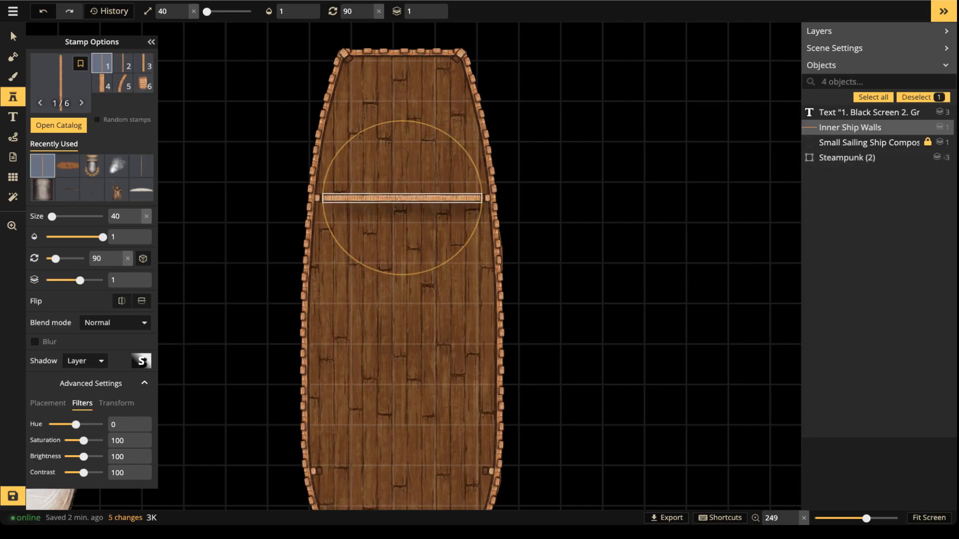
drag(399, 198, 397, 198)
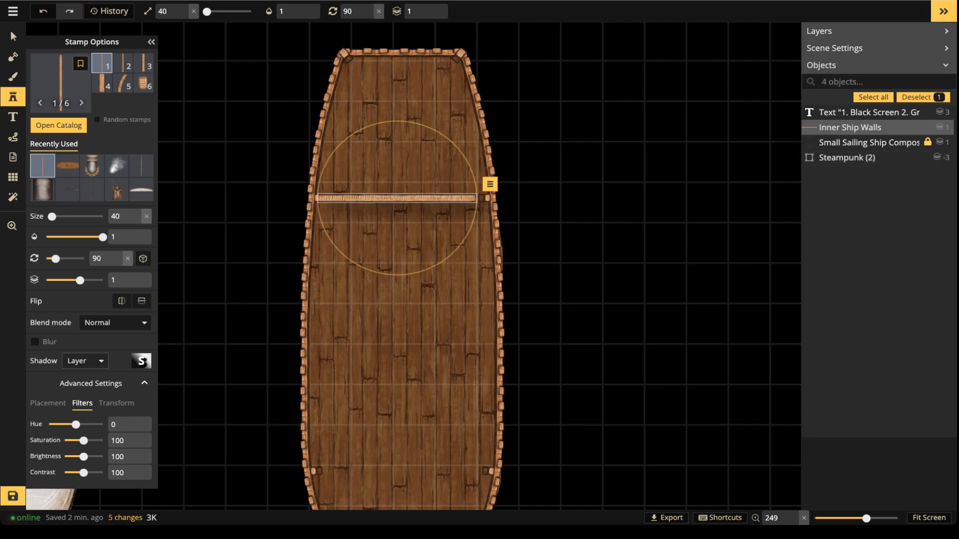
Set the placed wall's shadow to None and enlarge it to size 42 so it spans the deck.
click(85, 362)
click(94, 383)
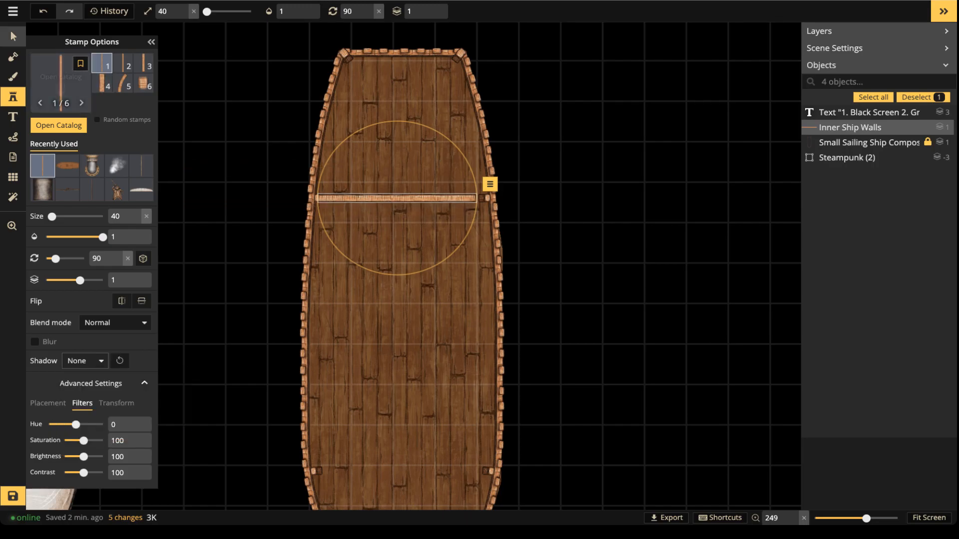
click(13, 36)
scroll(494, 219, up, 3)
scroll(472, 193, up, 3)
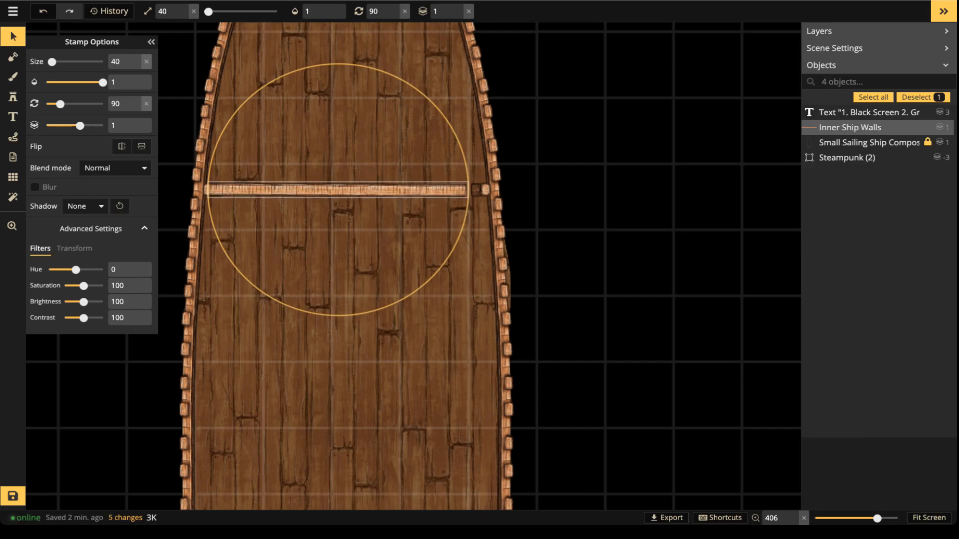
drag(473, 198, 483, 199)
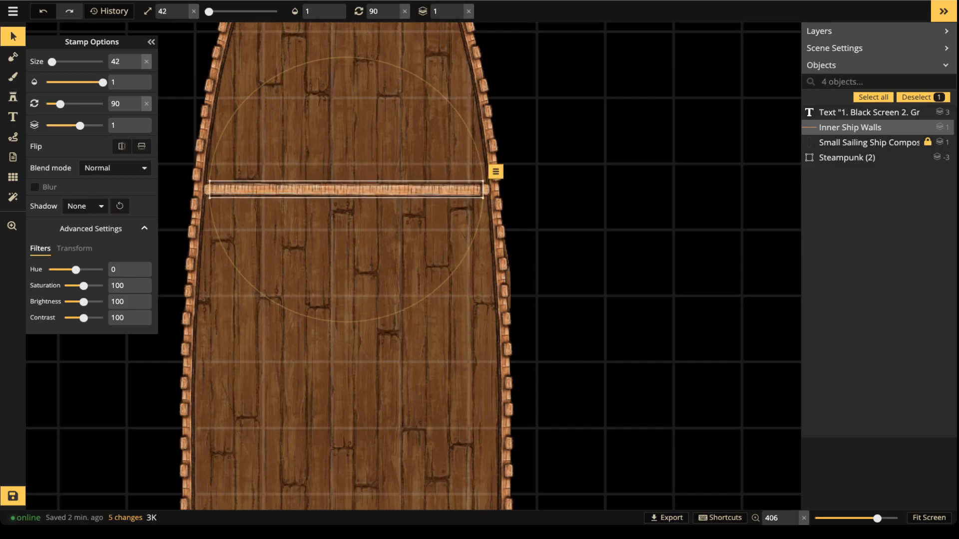
Copy the wall to the lower pair of railing posts and set the copy's transform height to 104.
scroll(347, 199, down, 2)
scroll(345, 198, down, 2)
key(ctrl+c)
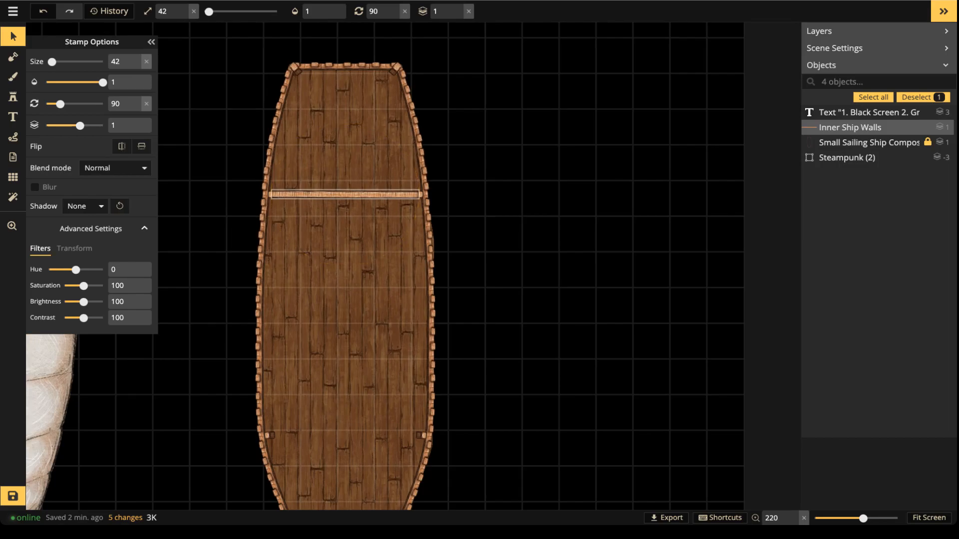
key(ctrl+v)
drag(354, 399, 344, 436)
click(74, 248)
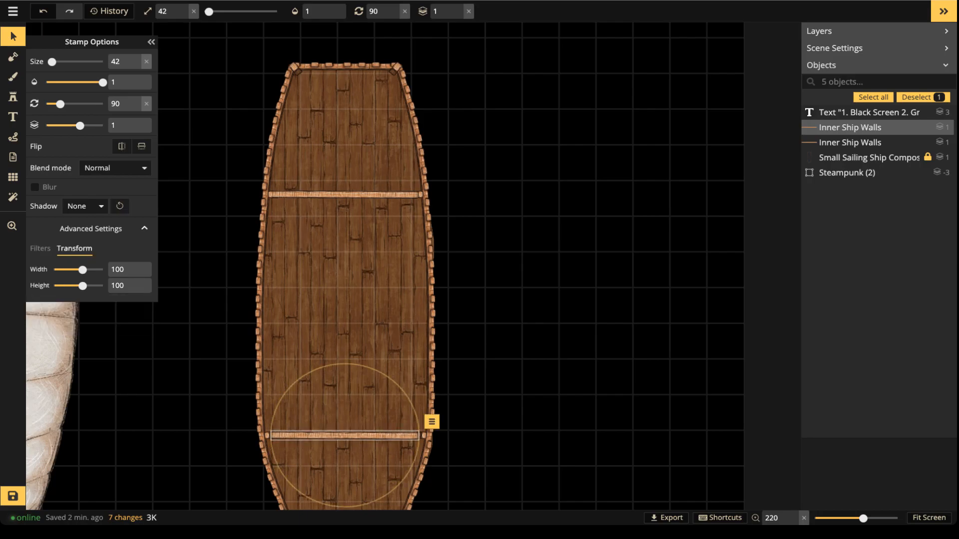
drag(82, 286, 83, 286)
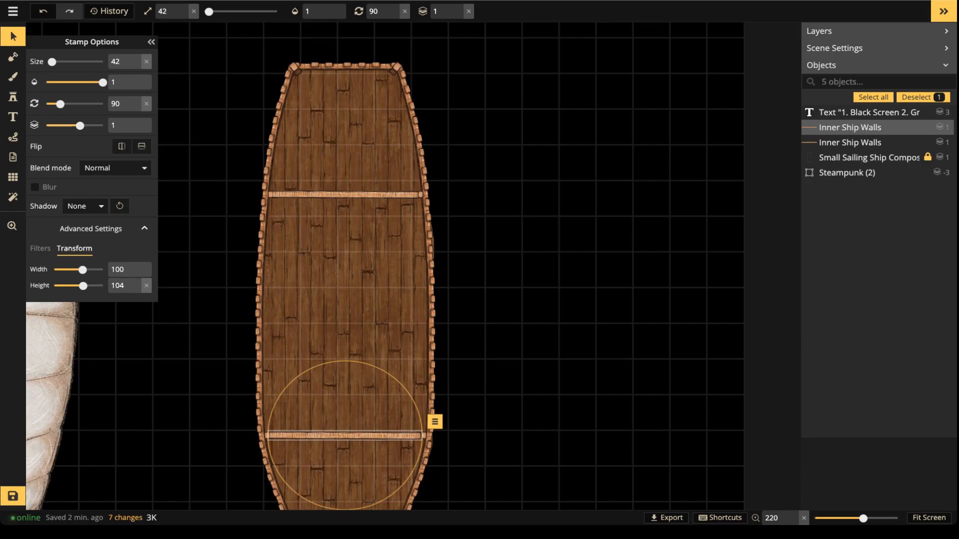
Deselect the inner wall and choose the Ship Doors stamp from the catalog's Ship pack.
scroll(459, 288, down, 3)
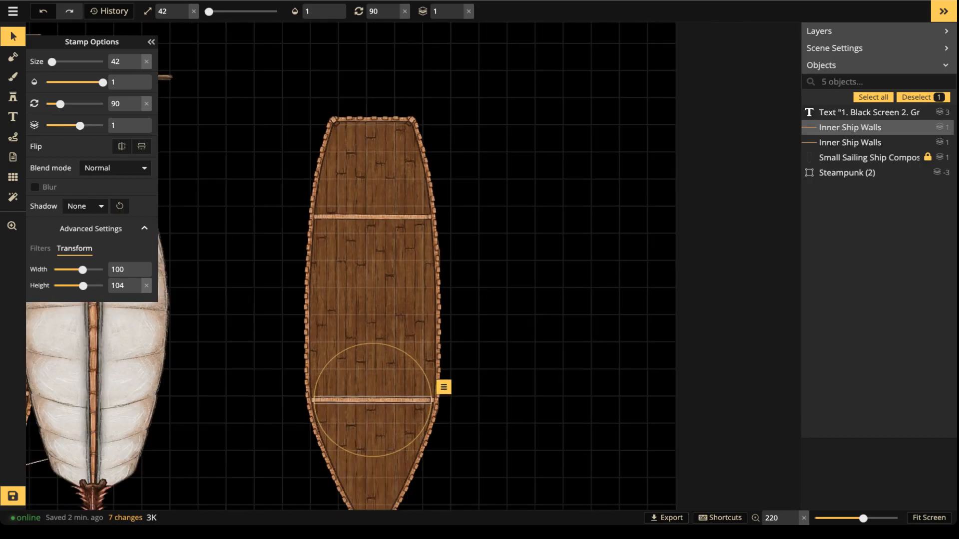
click(459, 288)
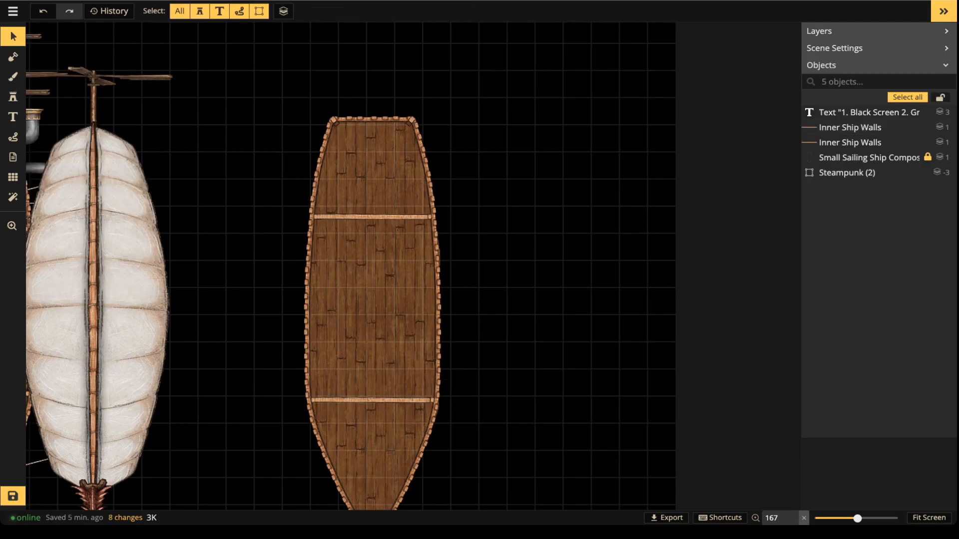
scroll(389, 380, down, 3)
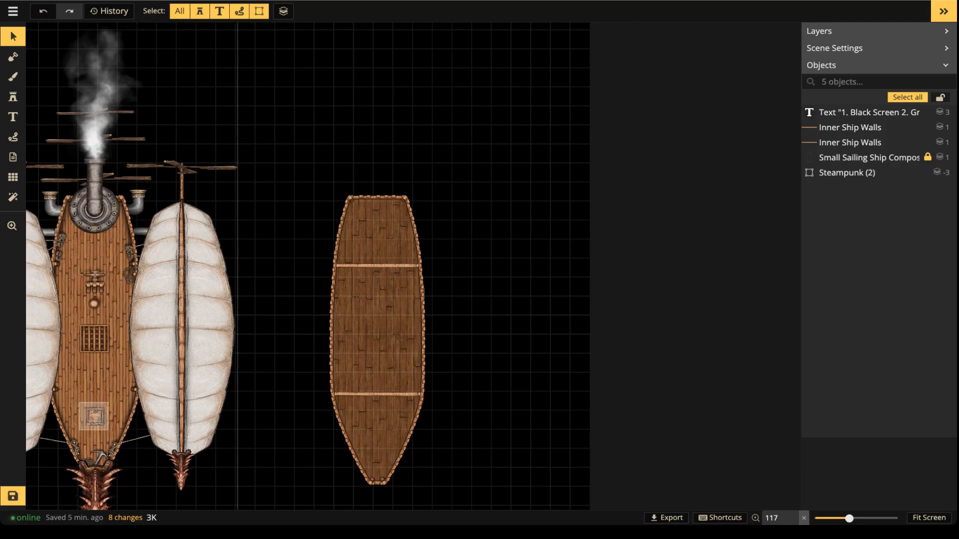
click(93, 417)
key(Escape)
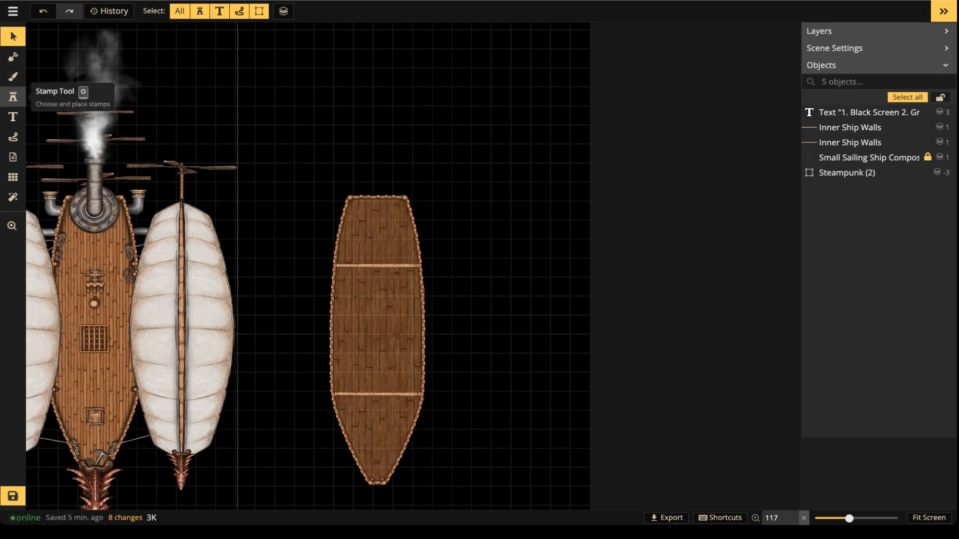
click(13, 96)
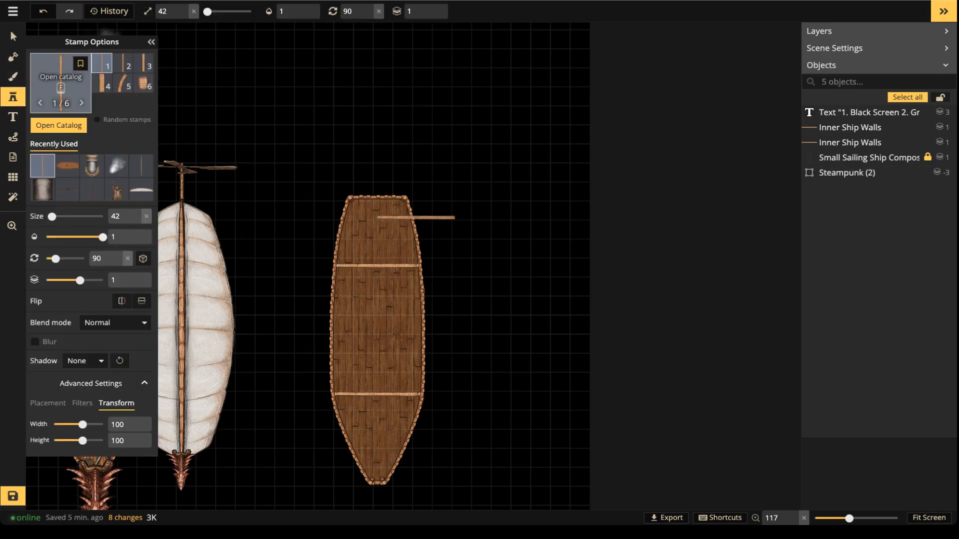
key(f)
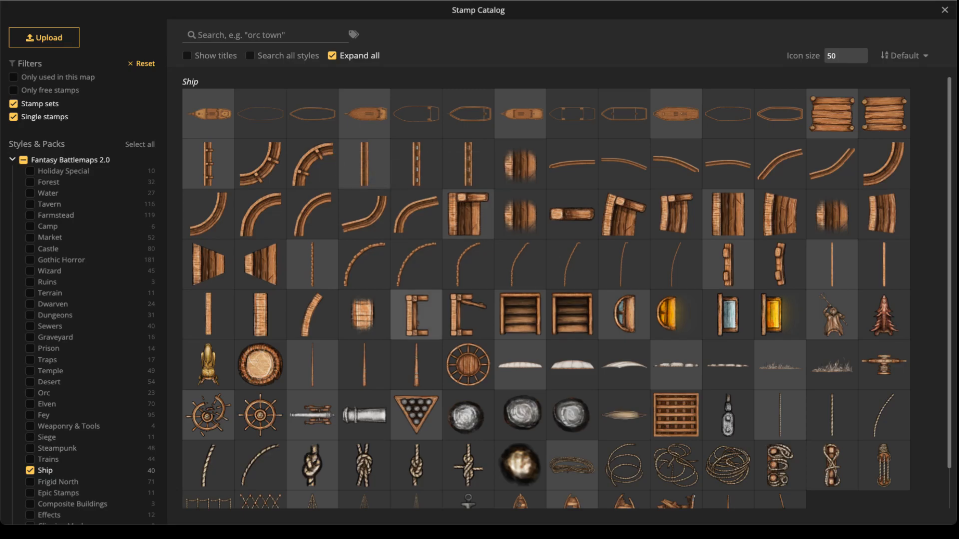
click(417, 315)
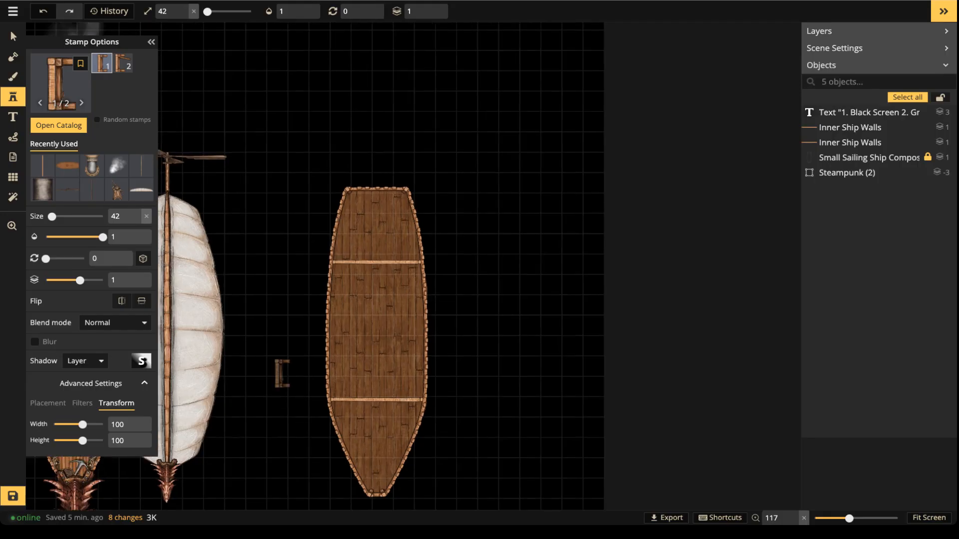
Place a ship door at size 32 and rotation 270 on the lower inner wall, with its shadow set to None.
scroll(282, 372, up, 5)
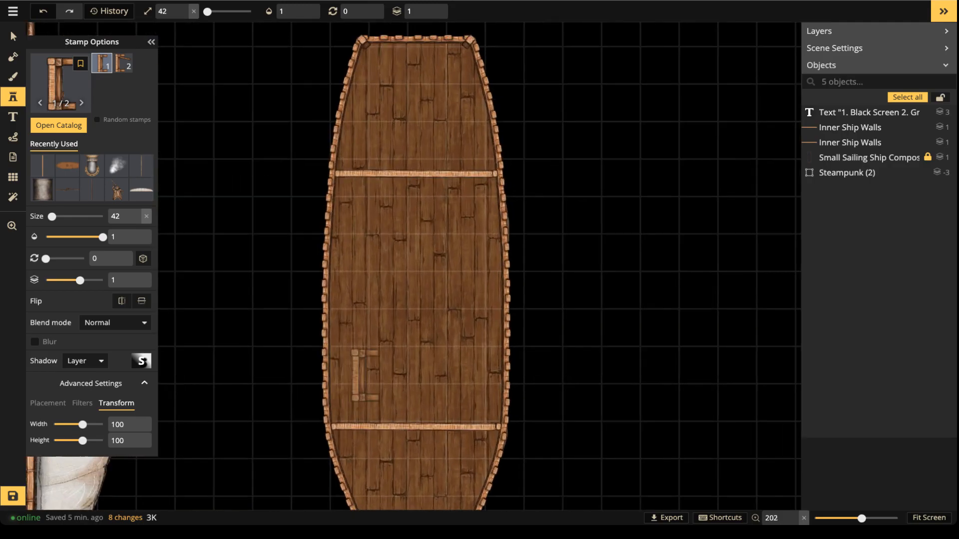
scroll(364, 375, up, 1)
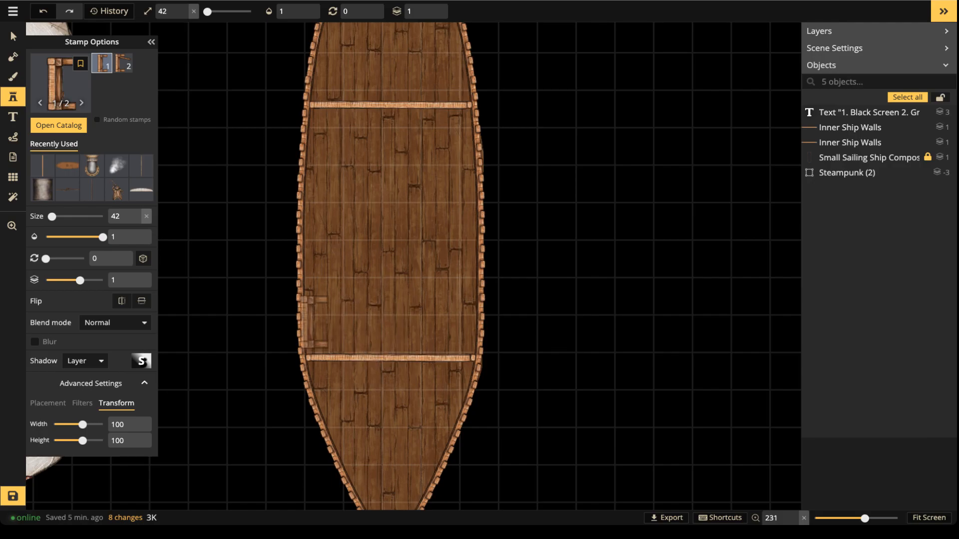
scroll(366, 378, up, 5)
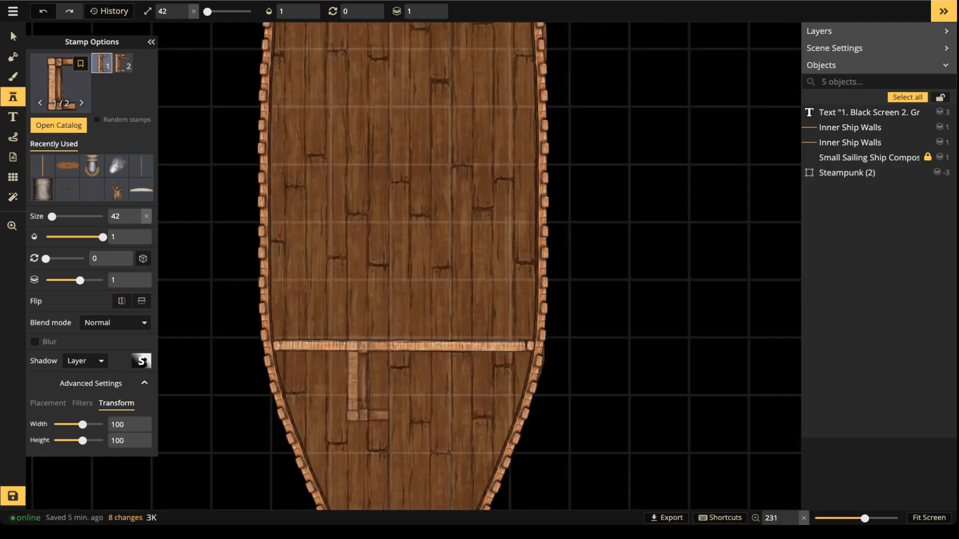
scroll(380, 329, down, 5)
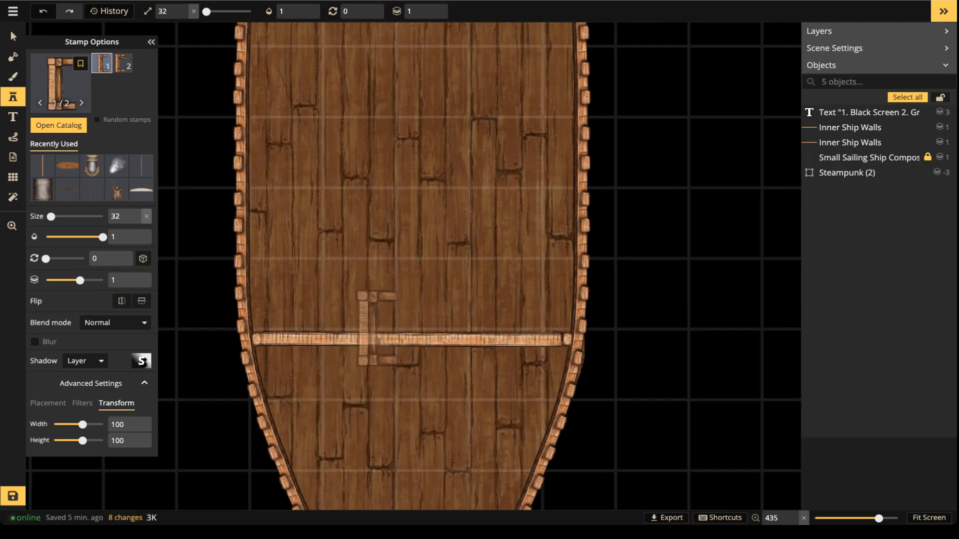
scroll(366, 322, down, 4)
scroll(363, 322, down, 2)
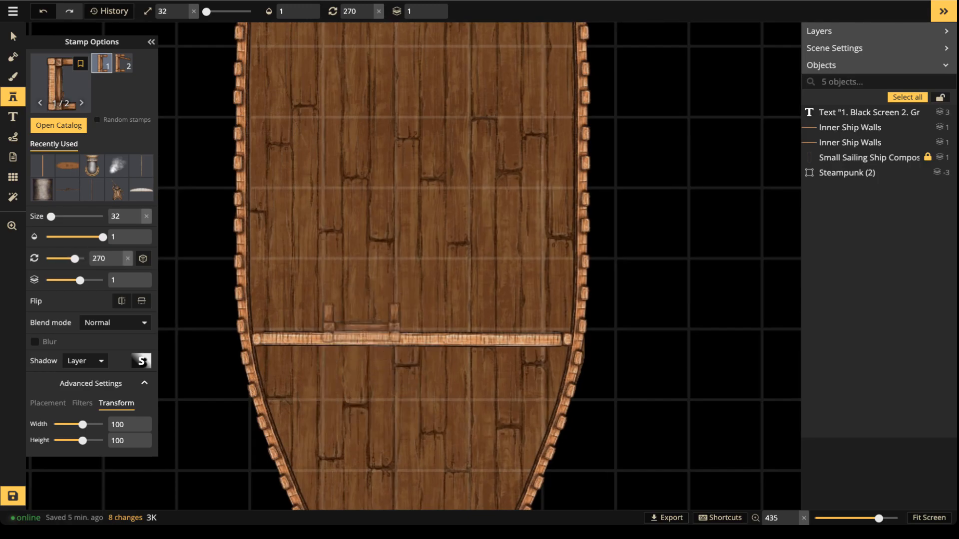
click(360, 326)
drag(360, 325, 355, 327)
click(85, 385)
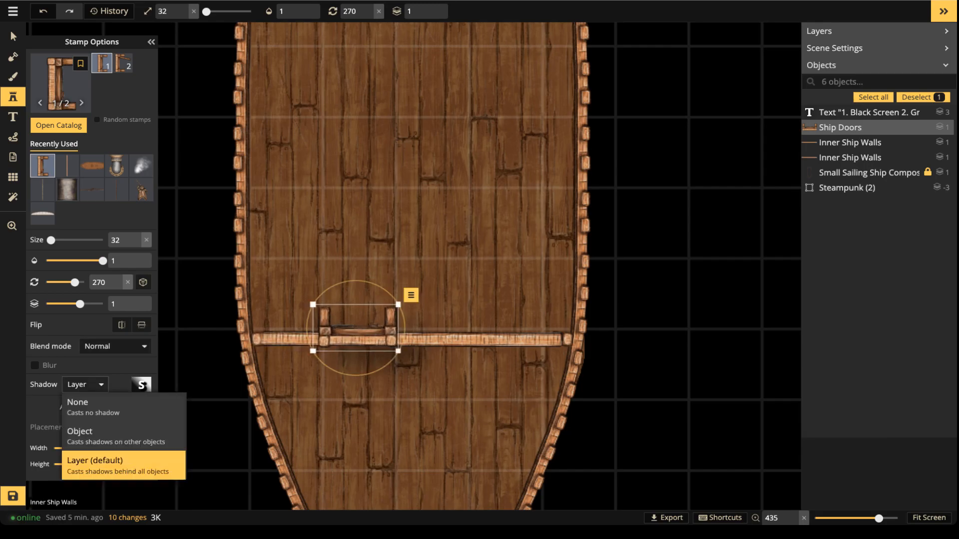
click(80, 403)
Place a second ship door, rotated to 90, at the middle of the upper inner wall.
scroll(356, 329, down, 2)
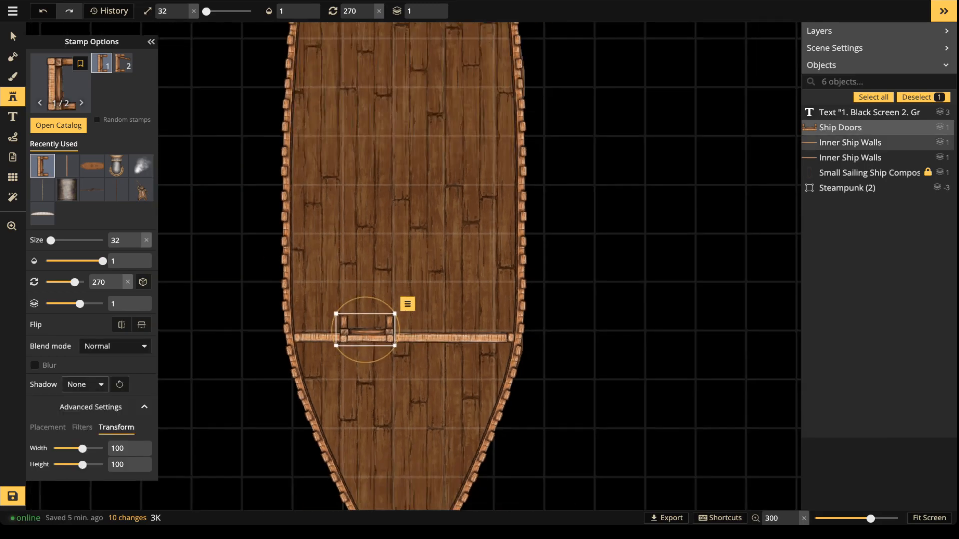
key(space)
key(space)
key(space)
drag(393, 175, 388, 340)
scroll(395, 185, up, 11)
scroll(395, 182, up, 1)
click(402, 180)
drag(402, 180, 397, 181)
key(Escape)
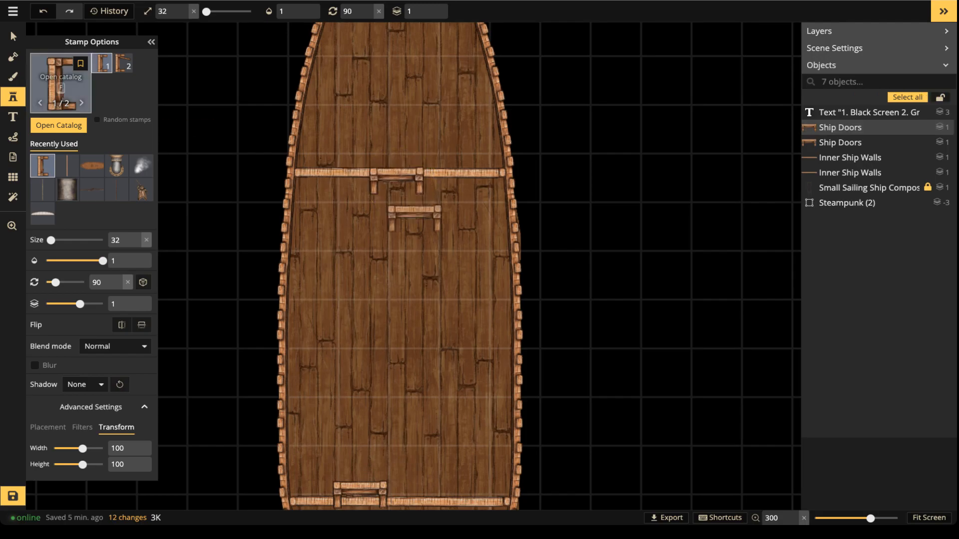
Move the lower ship door along its wall to the deck's centre line, aligned with the upper door.
click(13, 36)
drag(361, 491, 398, 493)
scroll(434, 465, up, 12)
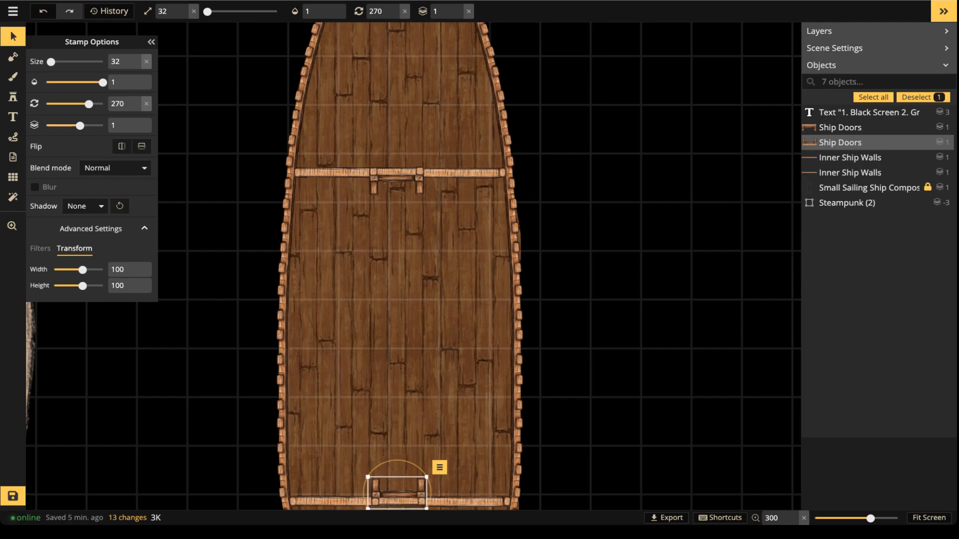
key(space)
drag(439, 449, 439, 344)
click(462, 396)
drag(462, 396, 461, 396)
click(398, 382)
click(399, 384)
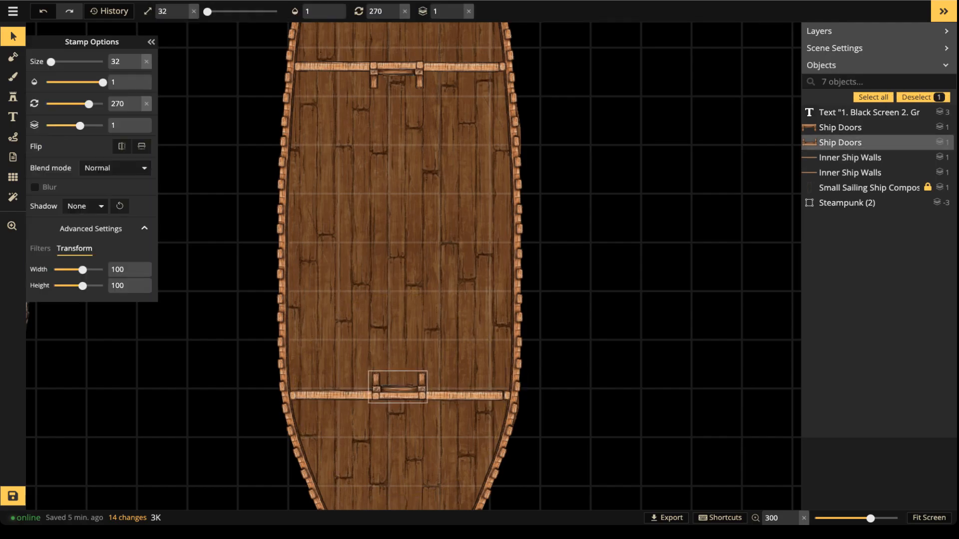
drag(398, 385, 397, 385)
Add a text label reading "quarters" over the second ship's middle room.
click(309, 320)
scroll(302, 318, down, 5)
key(space)
drag(302, 318, 319, 277)
key(space)
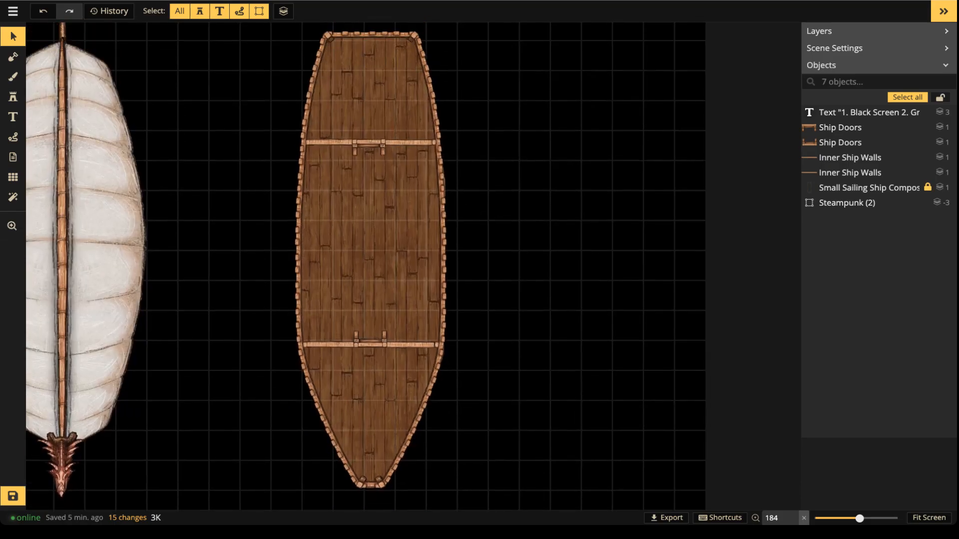
click(13, 118)
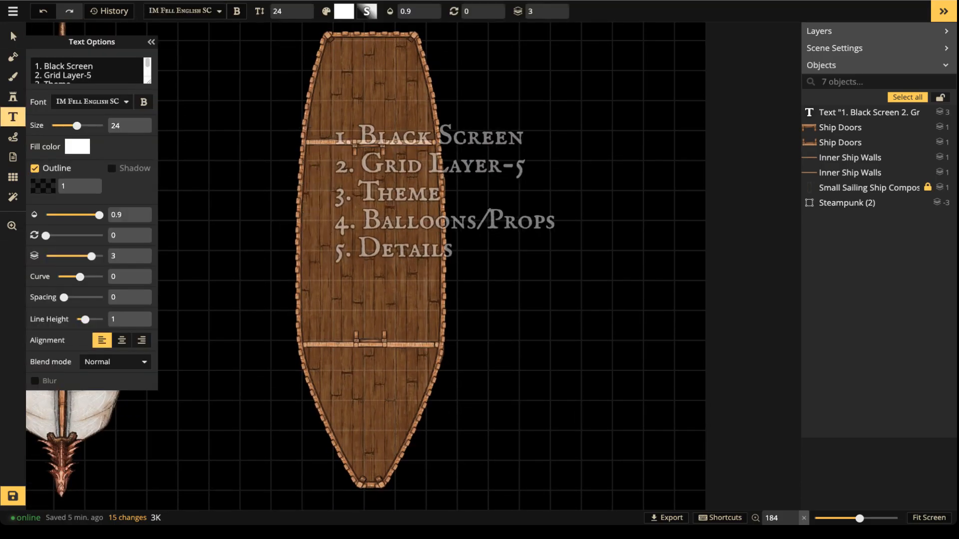
click(448, 238)
click(56, 68)
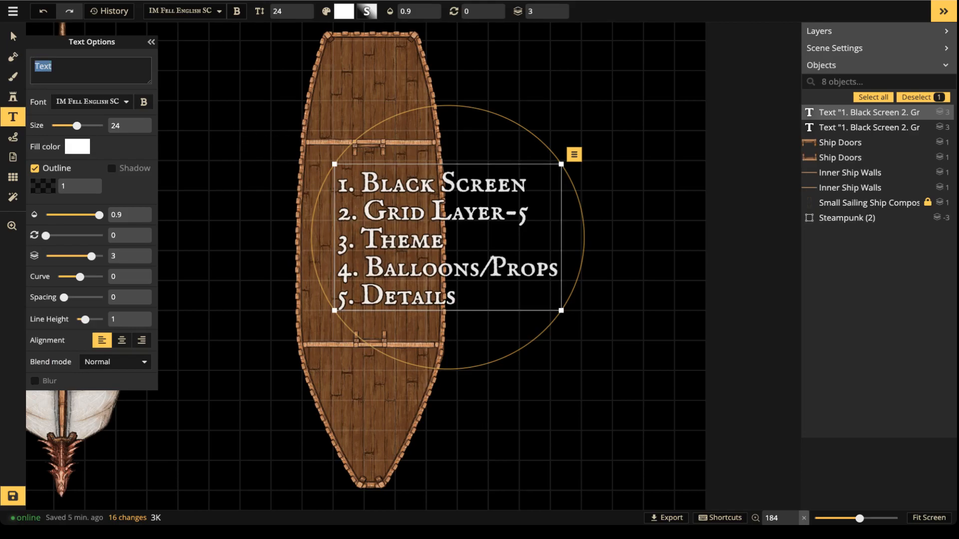
key(BackSpace)
text(quaters)
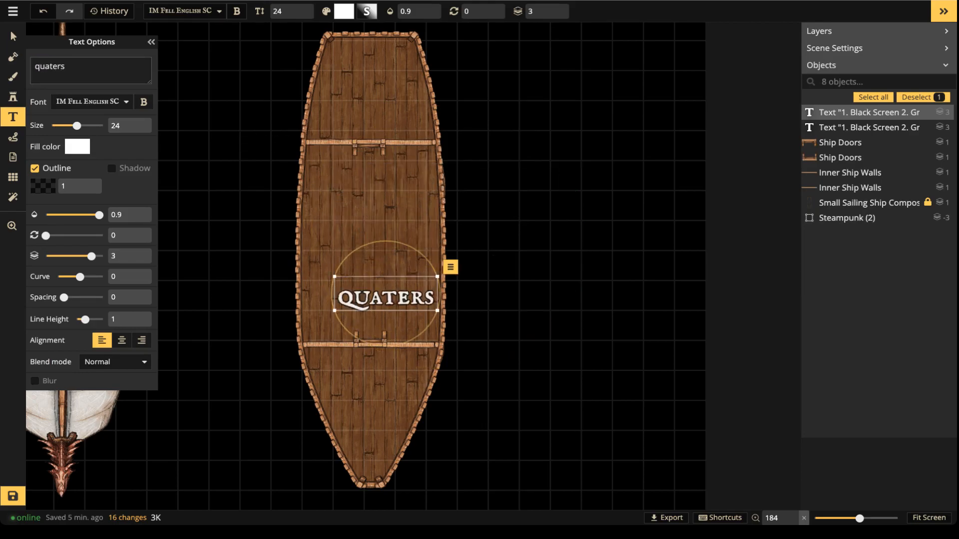
key(ctrl+a)
key(BackSpace)
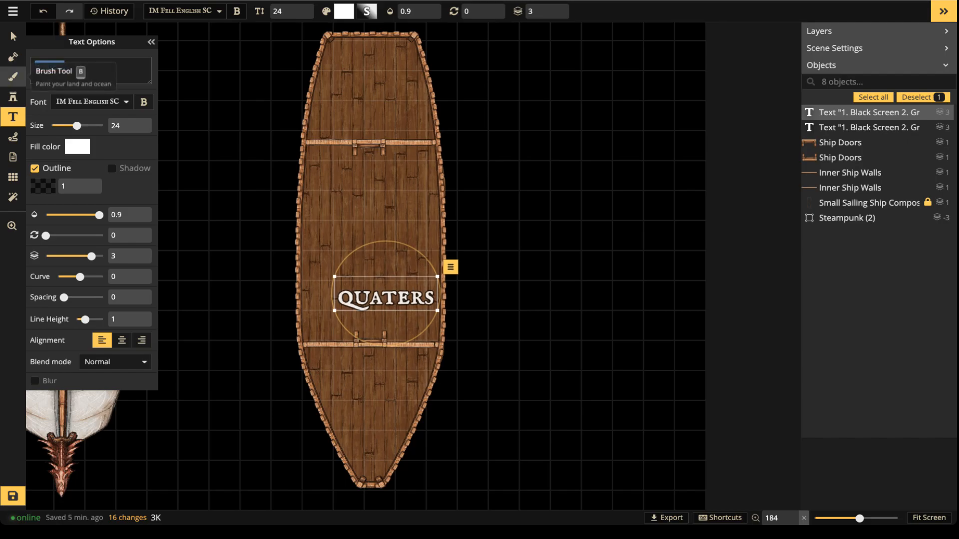
text(quarters)
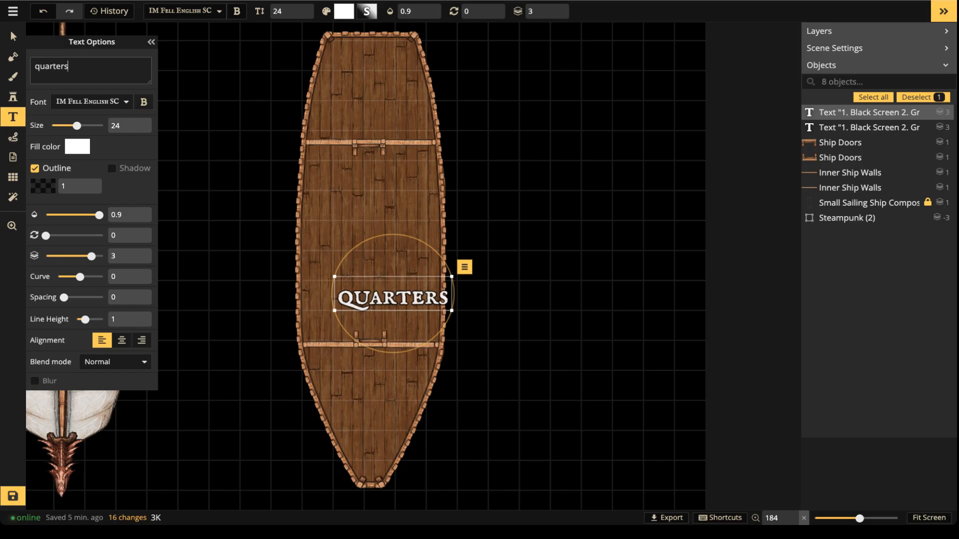
Remove the label's outline, set its opacity to 0.22 and size to 16, and move it outside the hull beside the middle room.
click(35, 169)
drag(99, 194, 64, 195)
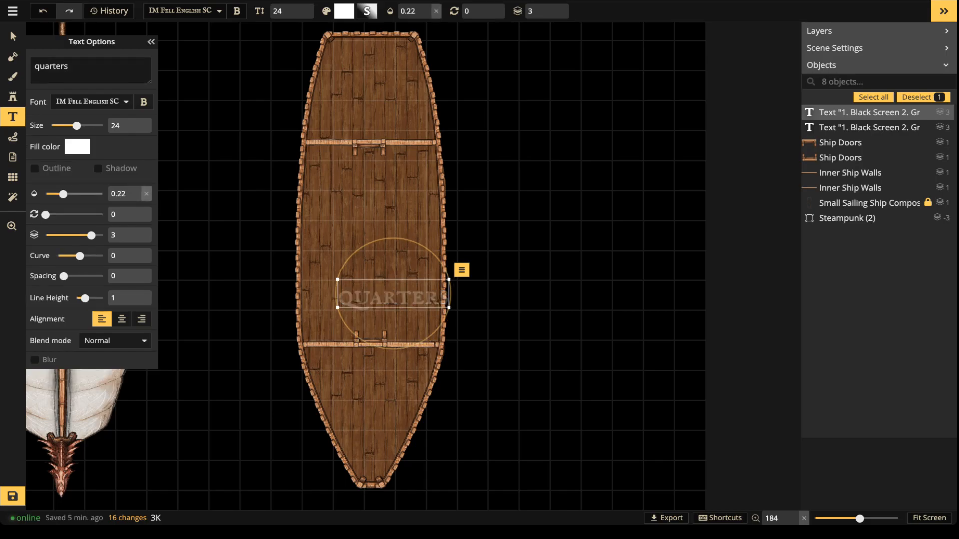
click(14, 37)
scroll(421, 345, up, 1)
drag(451, 305, 521, 234)
scroll(508, 235, down, 2)
Copy the quarters label beside the ship's lower room and change the copy's text to "Storage".
key(ctrl+c)
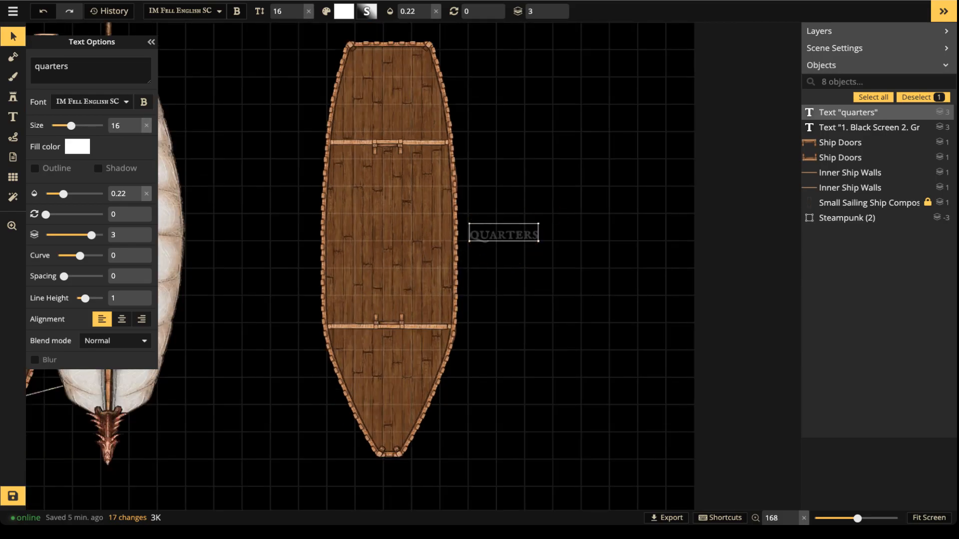
key(ctrl+v)
drag(547, 331, 503, 398)
drag(70, 67, 15, 77)
text(Storage)
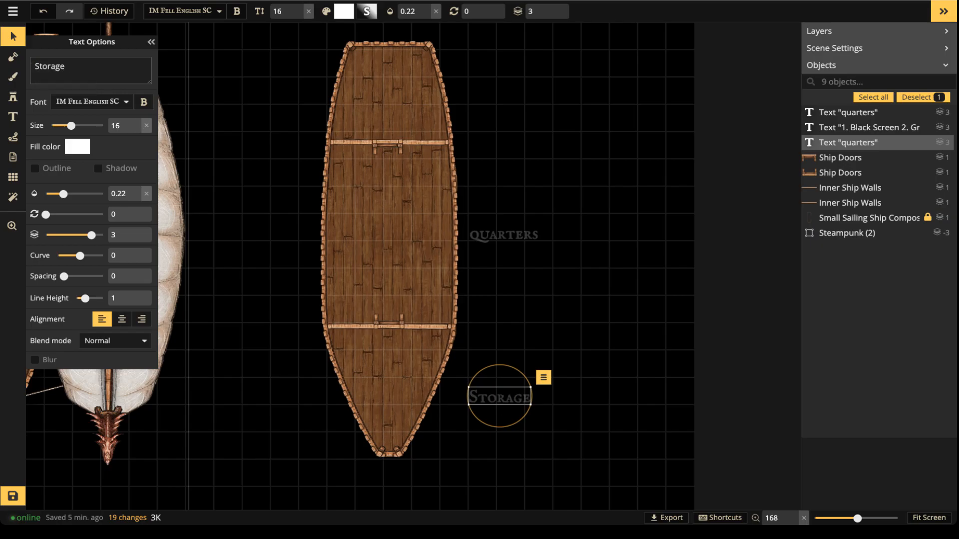
Add a two-line "Engine Housing" text label outside the hull beside the ship's upper room.
click(13, 117)
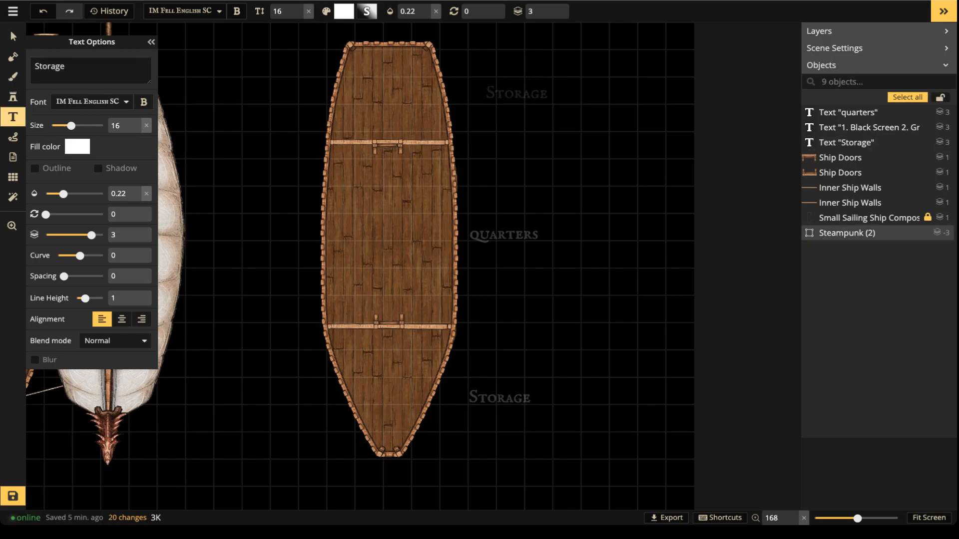
click(485, 96)
text(Engine Housing)
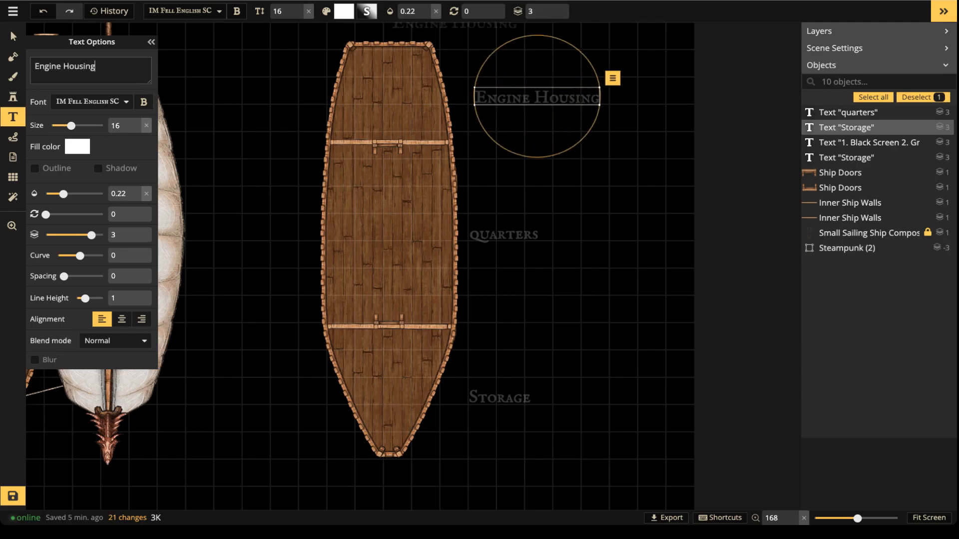
click(63, 67)
key(Return)
drag(507, 88, 499, 94)
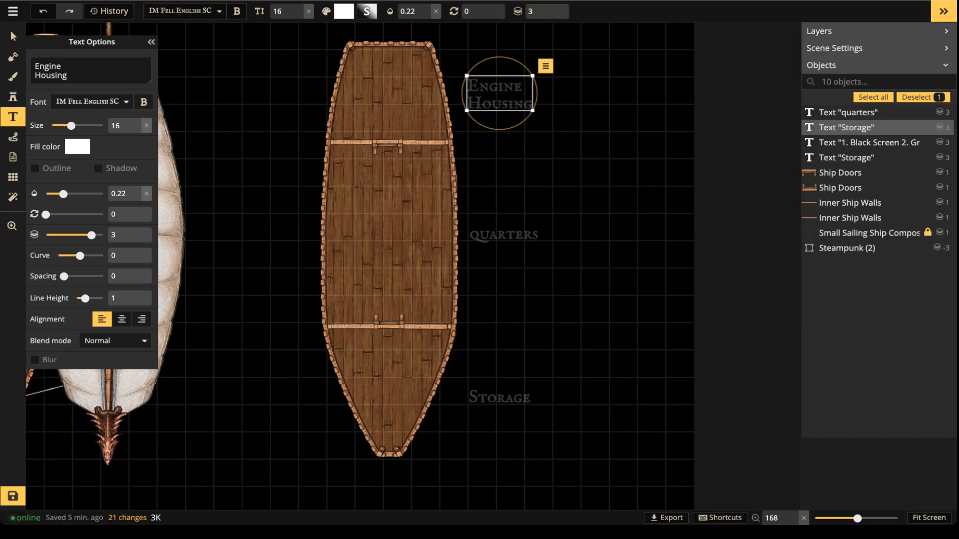
Capitalize the middle room's label as "Quarters" and clear the selection.
click(13, 36)
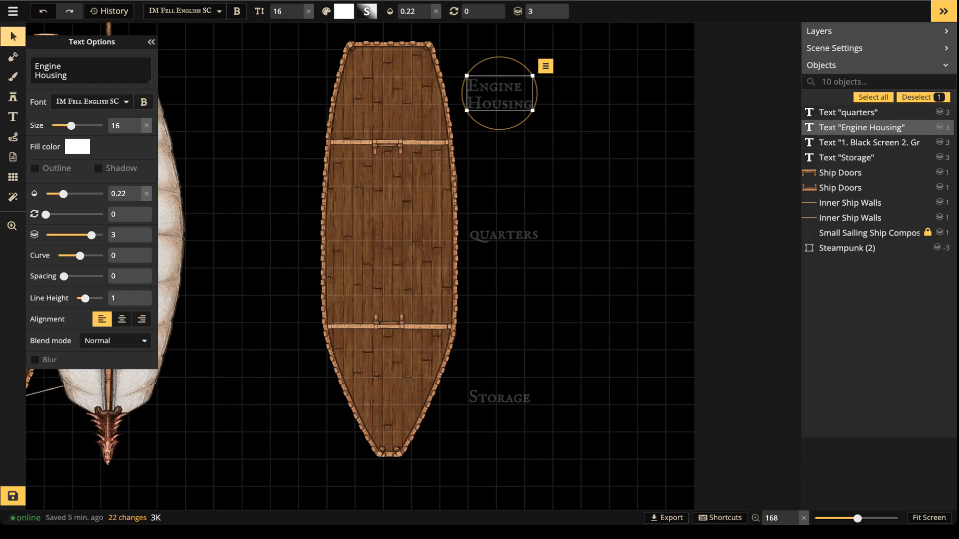
click(503, 234)
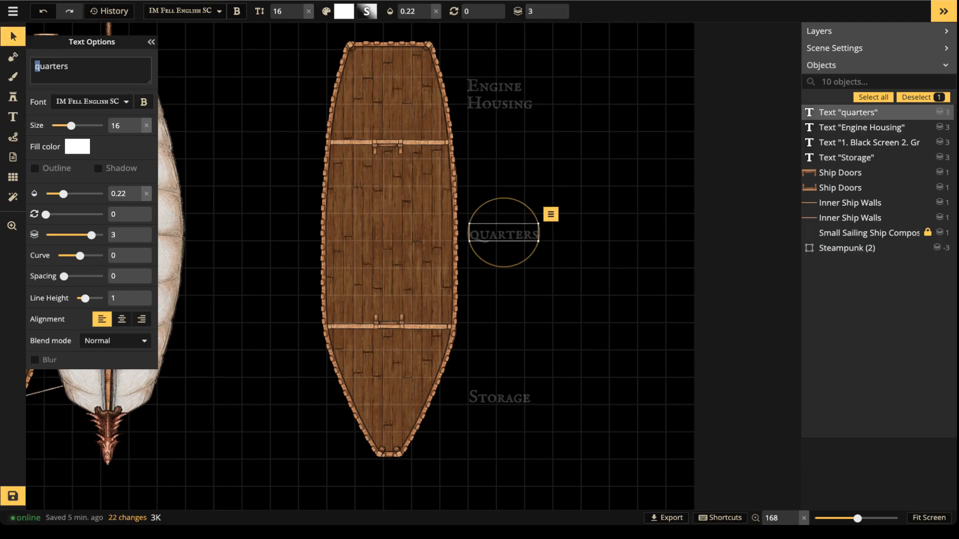
text(Q)
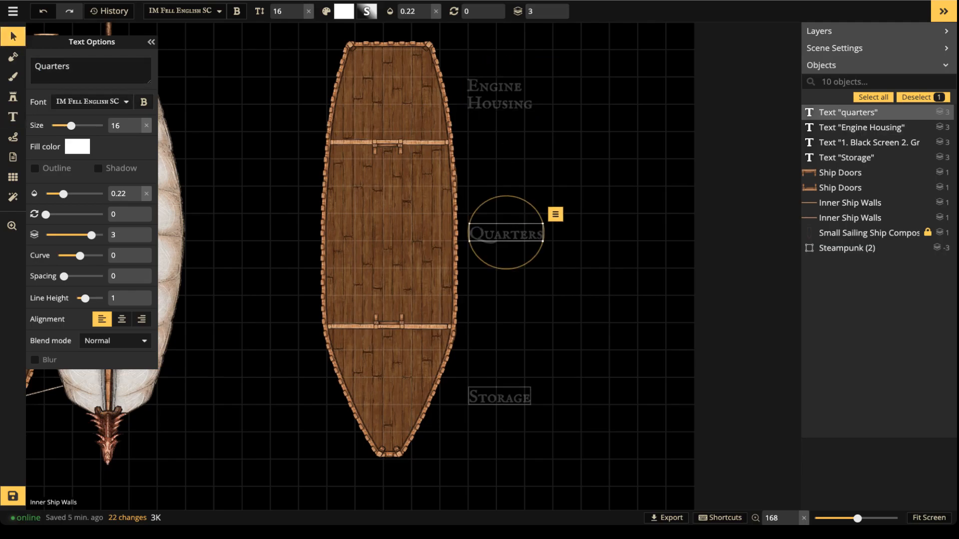
click(499, 398)
click(11, 31)
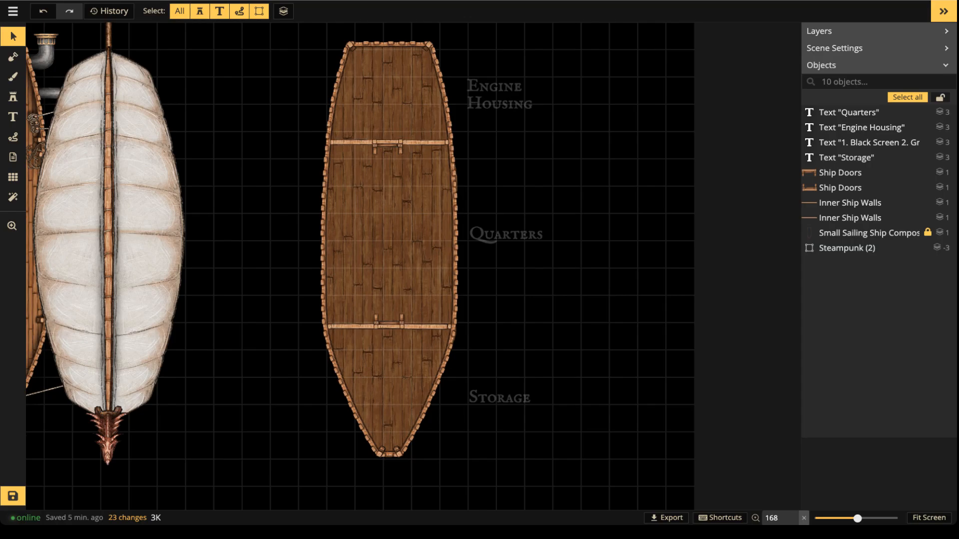
scroll(466, 223, up, 2)
key(space)
drag(465, 223, 472, 332)
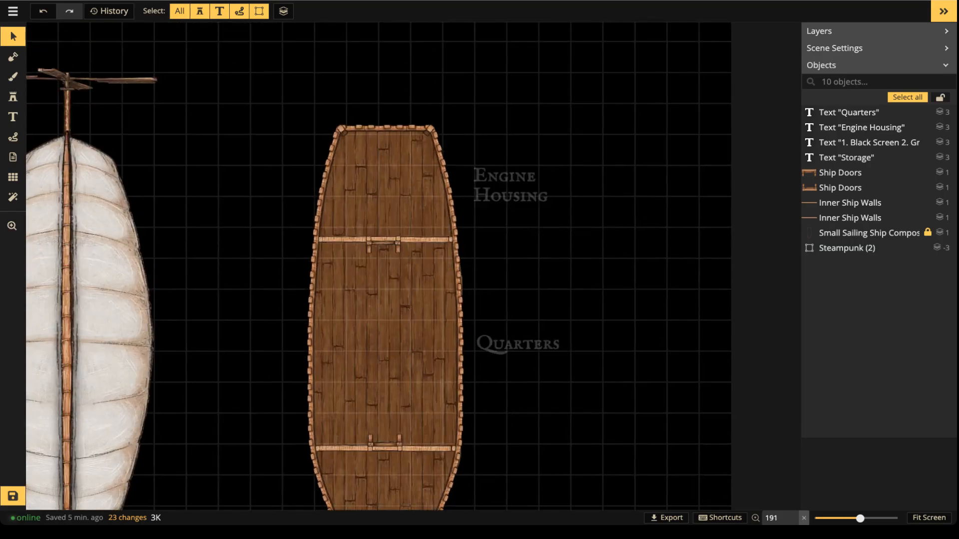
scroll(223, 182, down, 5)
key(space)
drag(223, 182, 388, 197)
key(space)
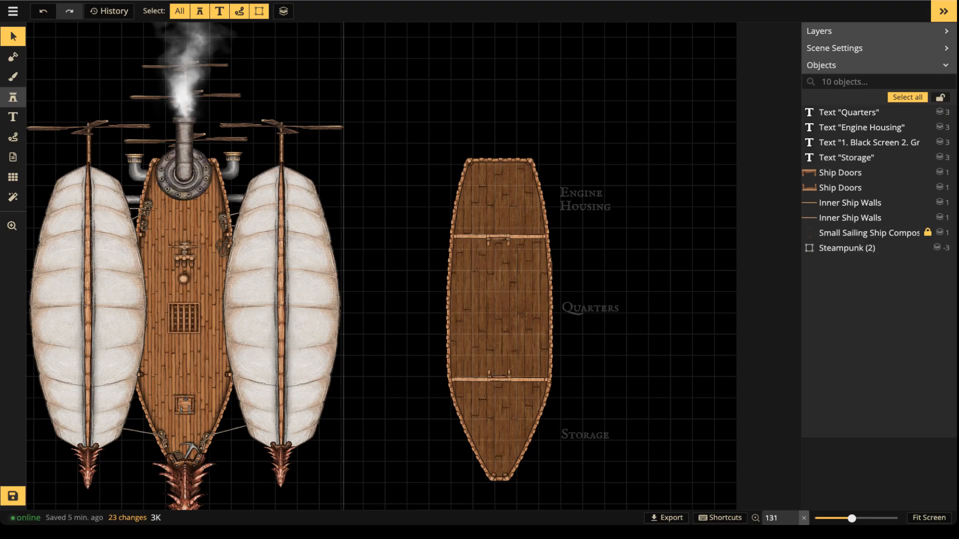
Place the round metal hatch stamp from the Metal Closed Sewer Pipes set, size 72, centred on the lower deck's upper end.
click(13, 96)
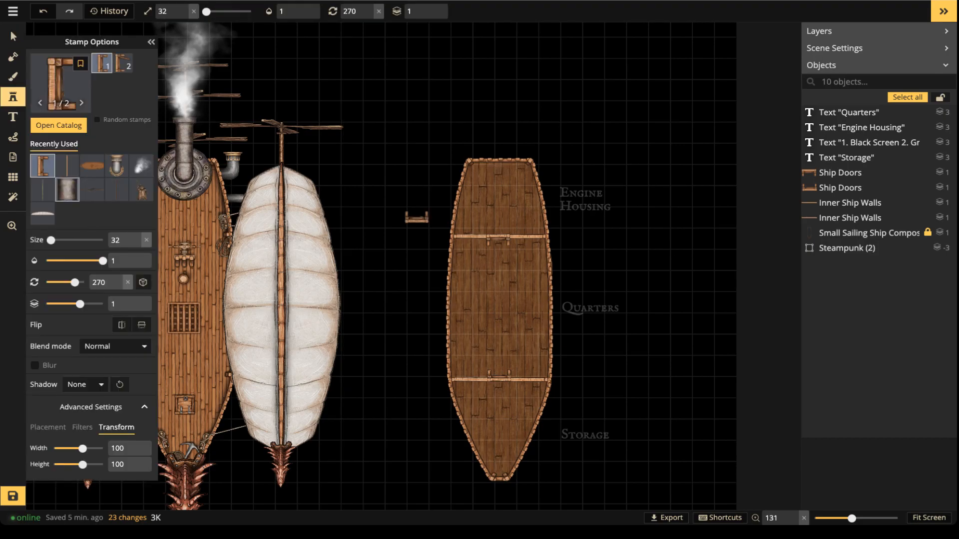
click(67, 190)
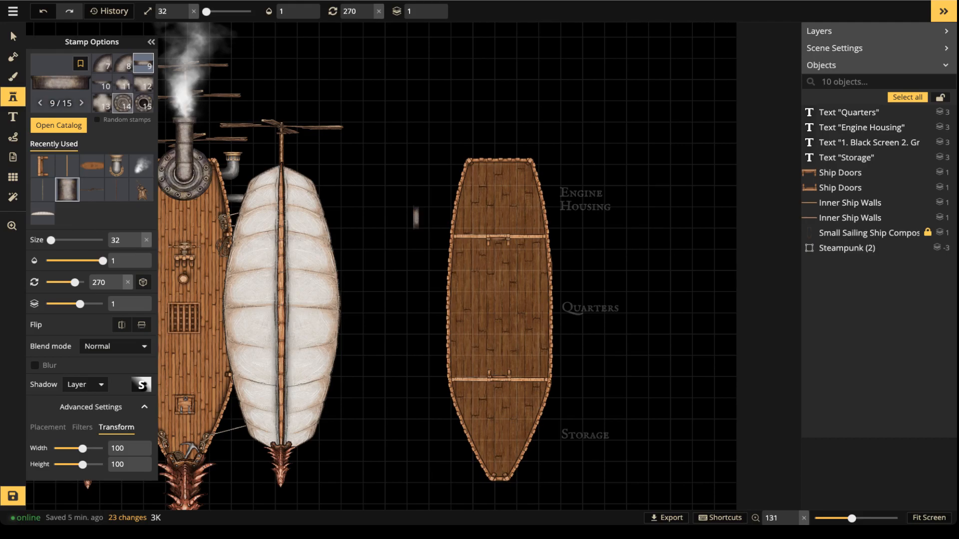
click(122, 104)
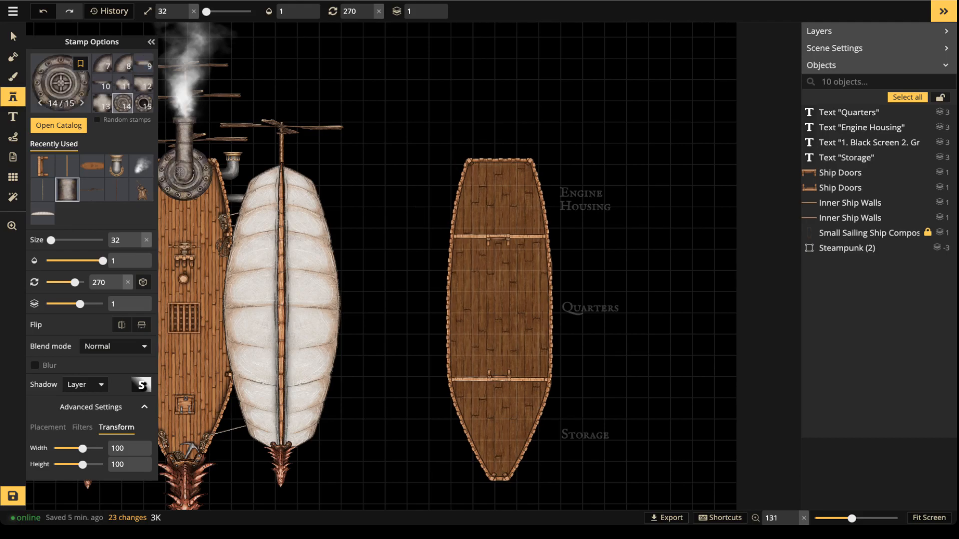
scroll(185, 172, up, 6)
scroll(185, 172, up, 2)
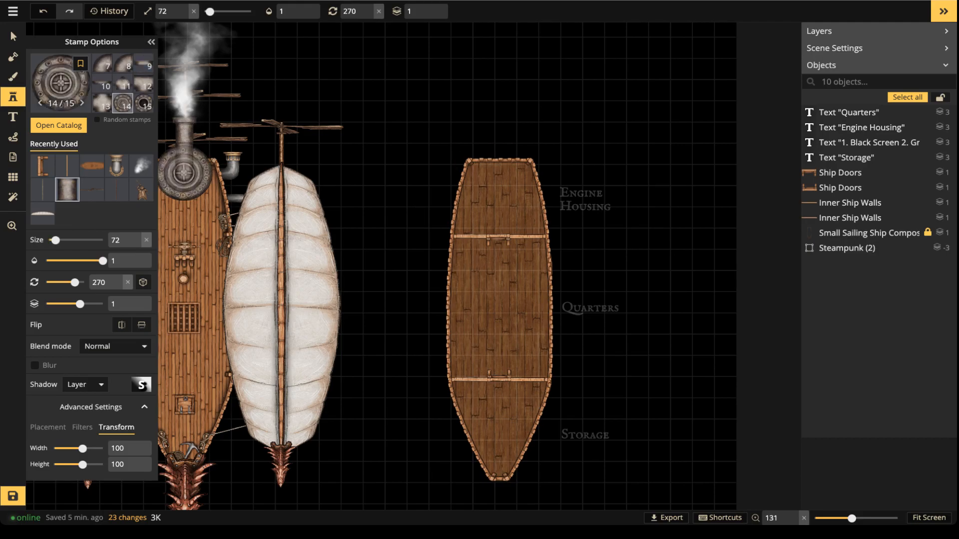
click(497, 166)
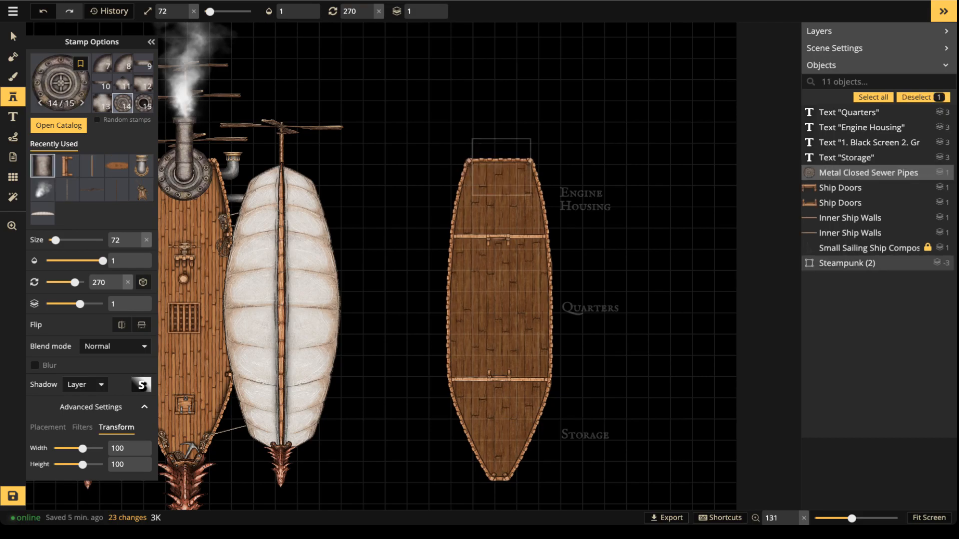
drag(497, 167, 500, 167)
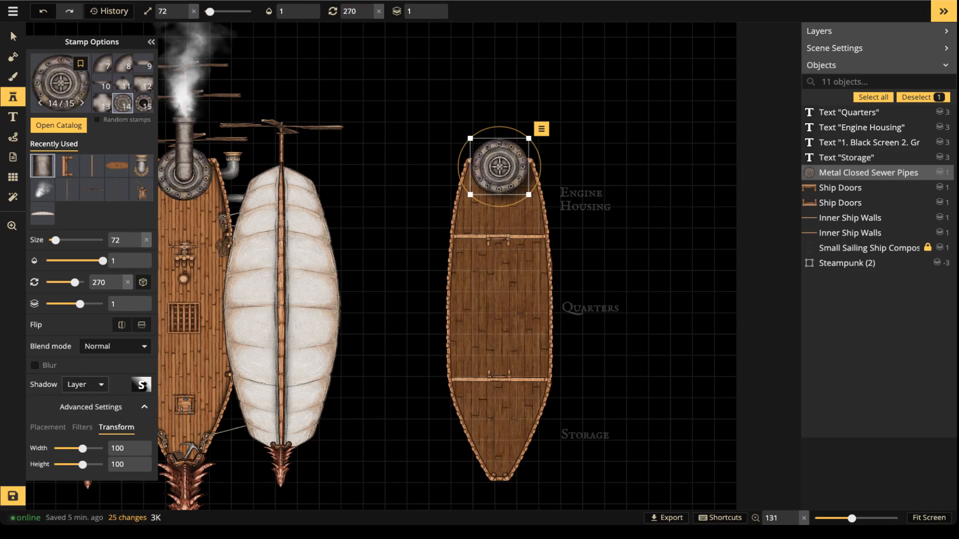
Set the round metal stamp's shadow to None and nudge it into line with the hull's centre.
click(85, 384)
click(75, 400)
drag(499, 167, 499, 166)
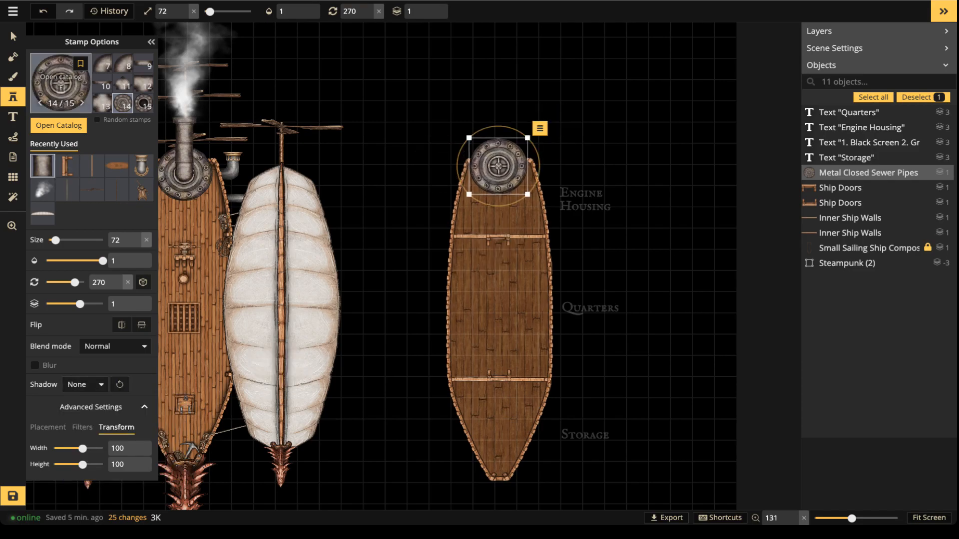
Include all Fantasy Battlemaps 2.0 packs in the stamp catalog and search for "fire".
click(61, 83)
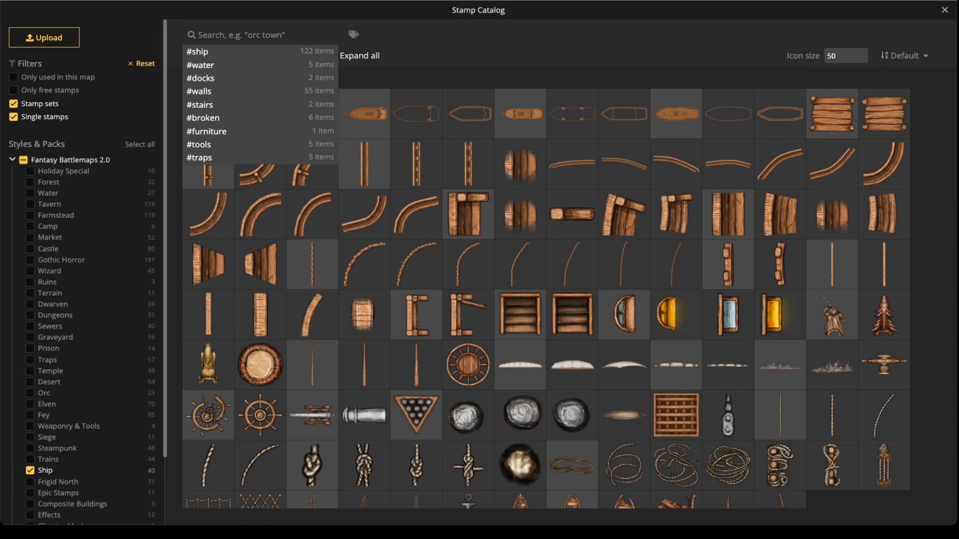
click(23, 160)
click(250, 35)
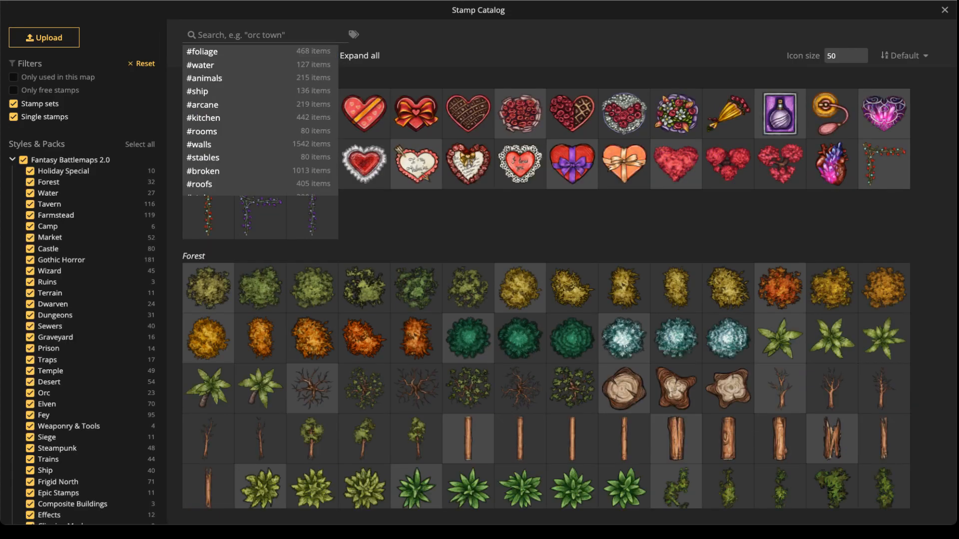
text(fol)
key(BackSpace)
key(BackSpace)
key(BackSpace)
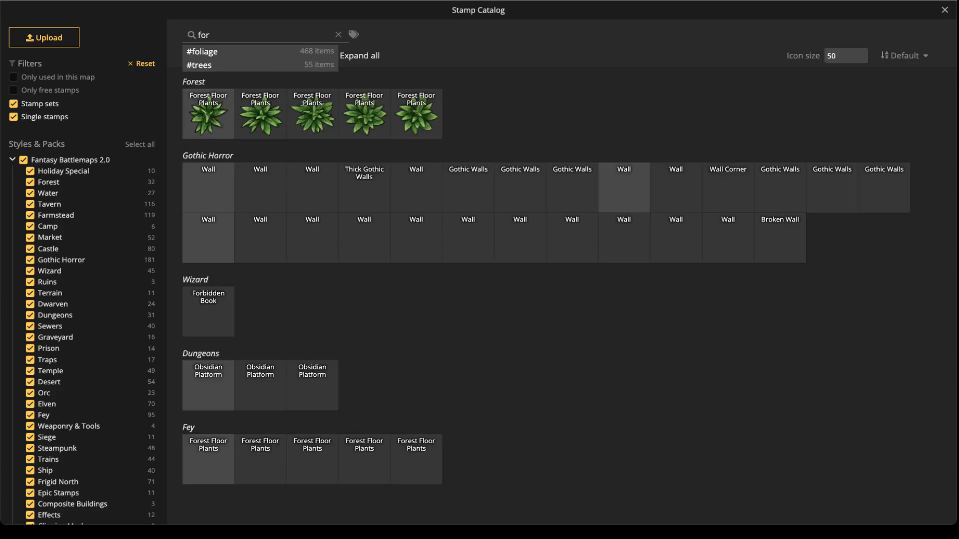
text(c)
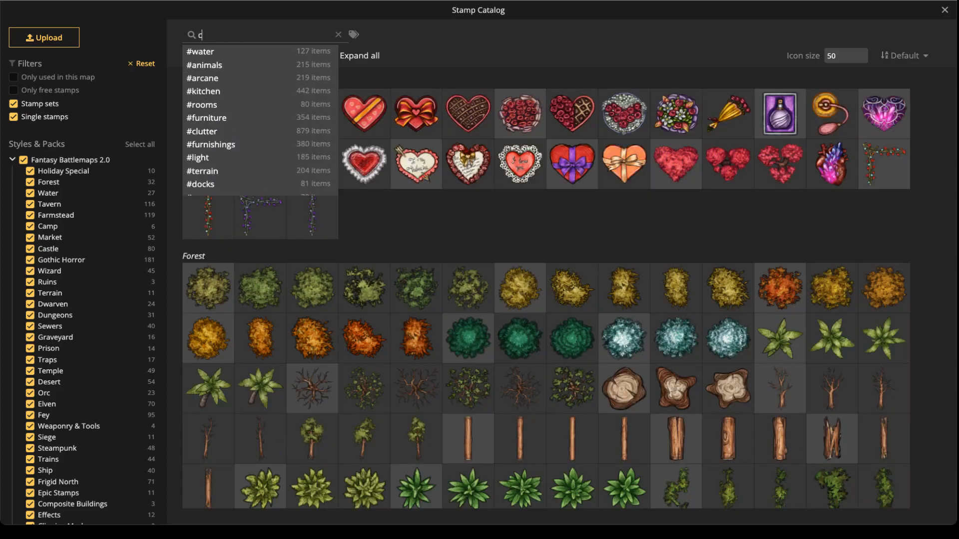
text(ire)
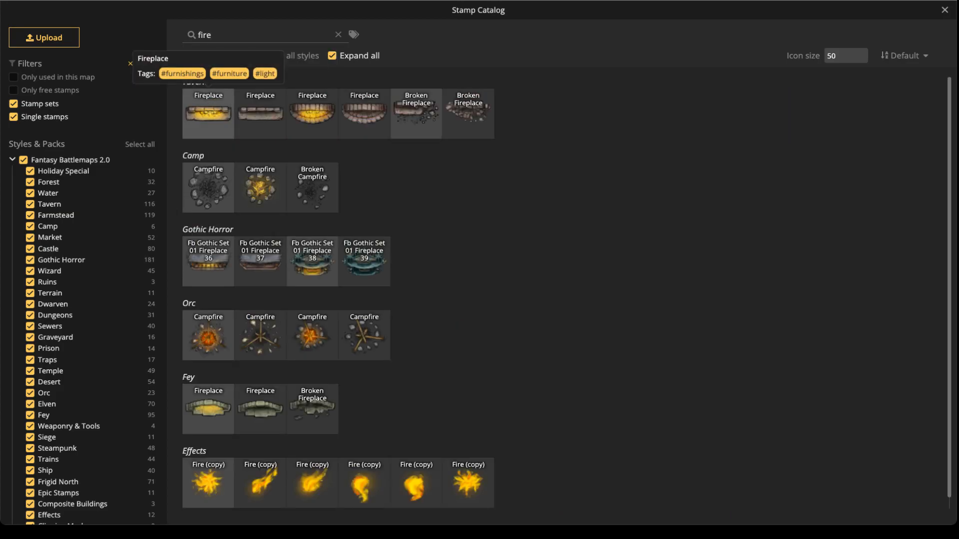
Place the lit Tavern fireplace stamp at size 52 on layer 0, partly beneath the round metal stamp, and clear the selection.
click(209, 113)
scroll(509, 180, up, 5)
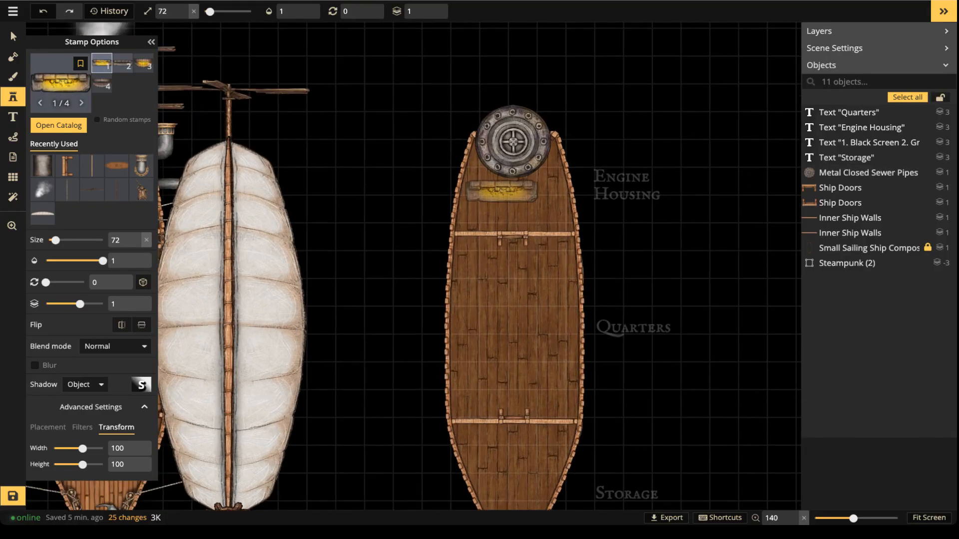
click(512, 171)
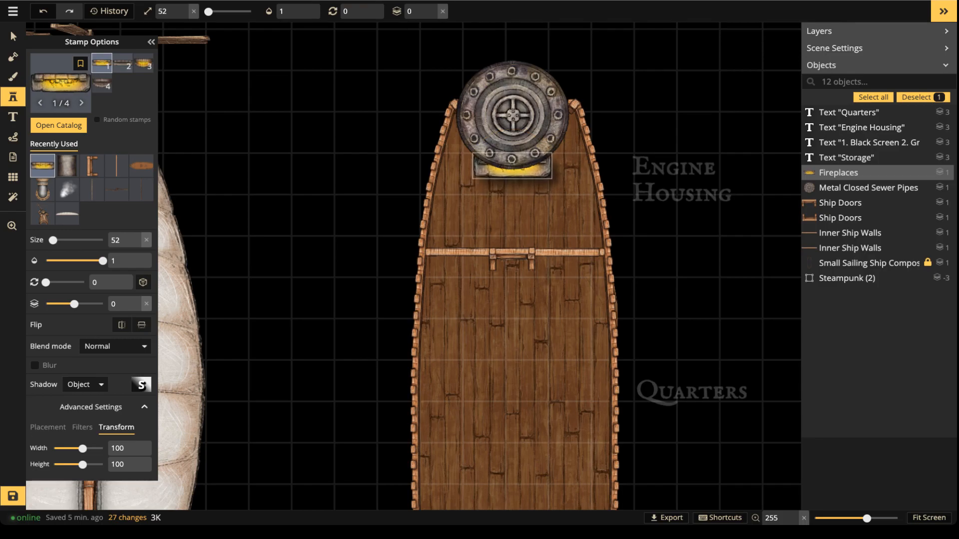
key(Escape)
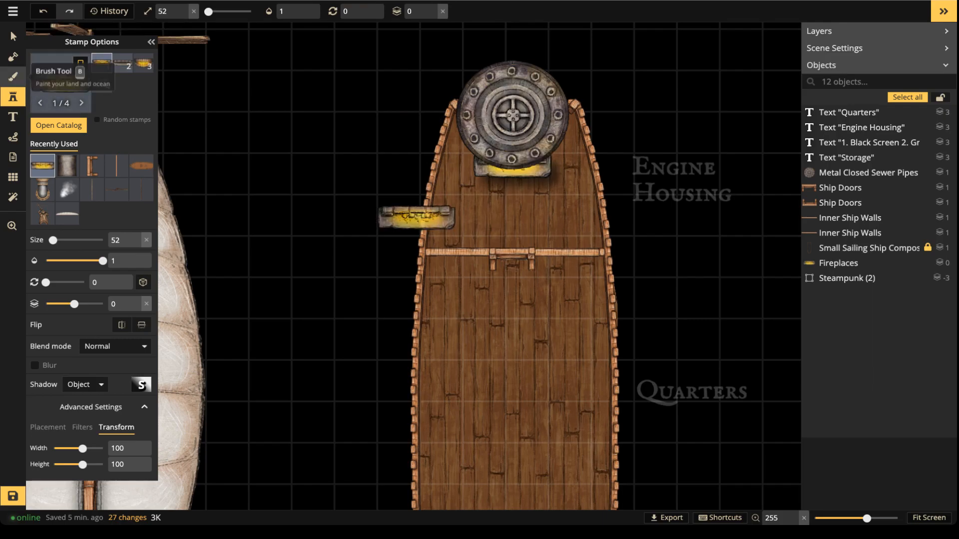
Replace the brush's wood texture with the beige square stone tile texture and set the texture size to 19.8.
click(13, 77)
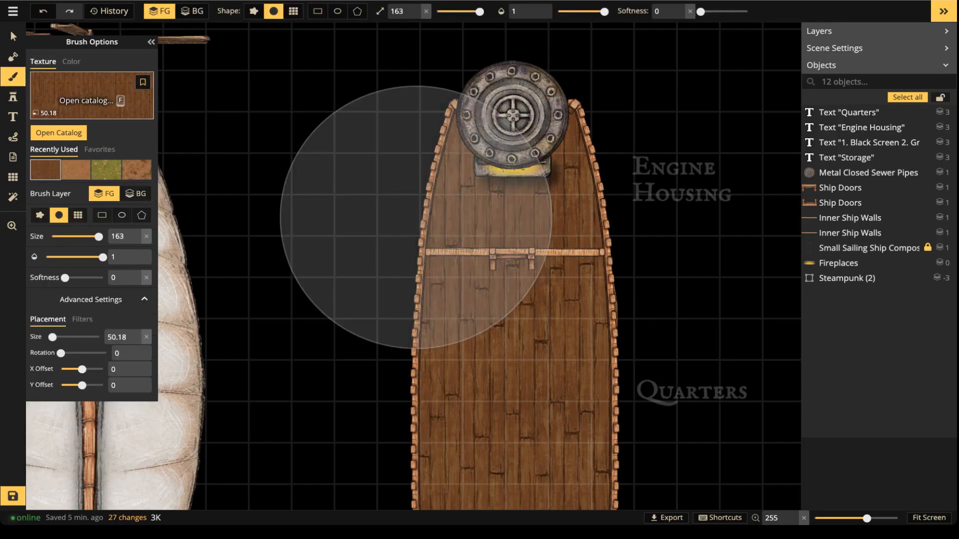
key(f)
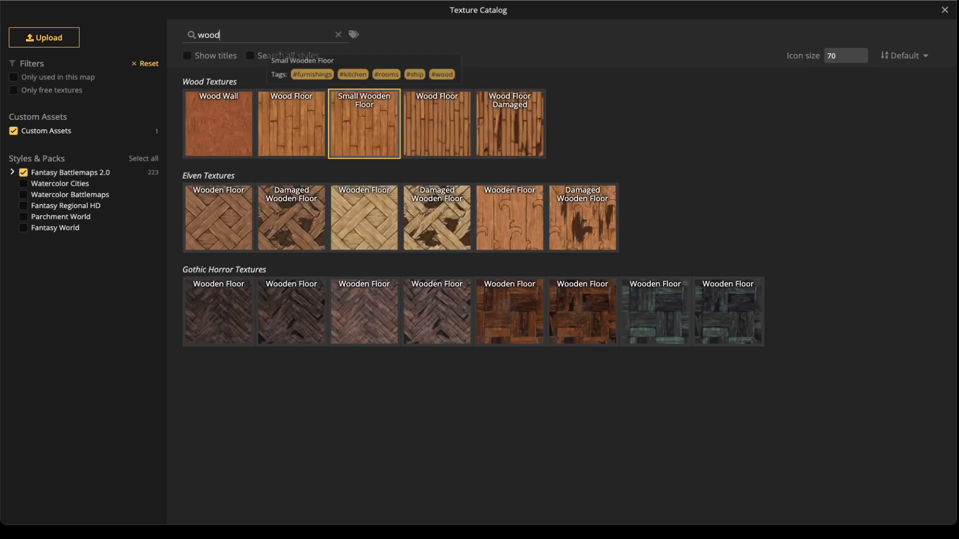
key(shift+Left)
key(shift+Left)
key(shift+Left)
key(shift+Left)
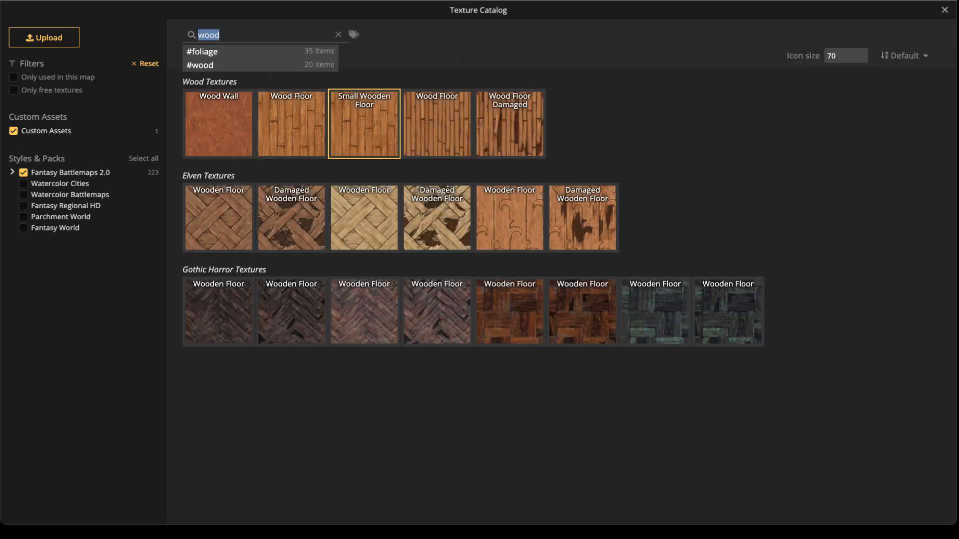
key(BackSpace)
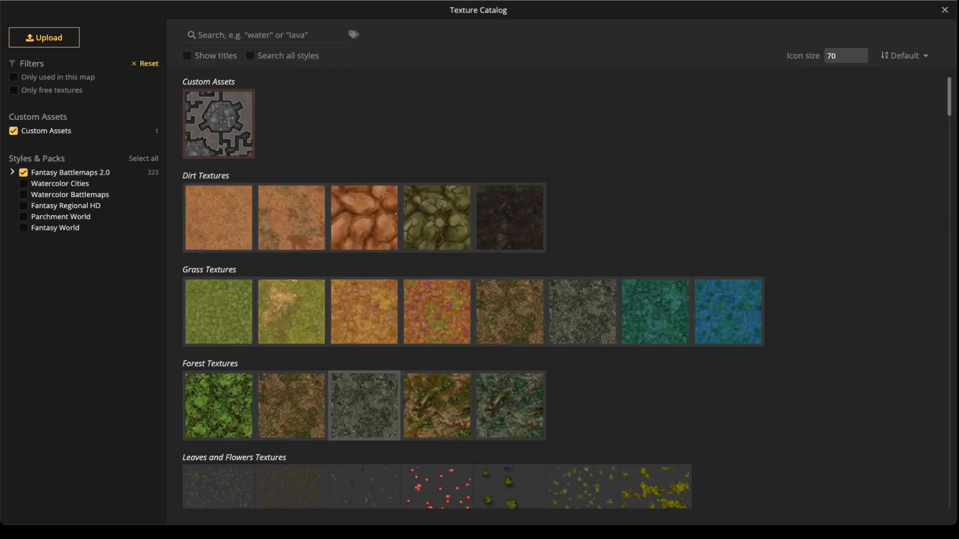
scroll(566, 293, down, 6)
scroll(364, 375, down, 5)
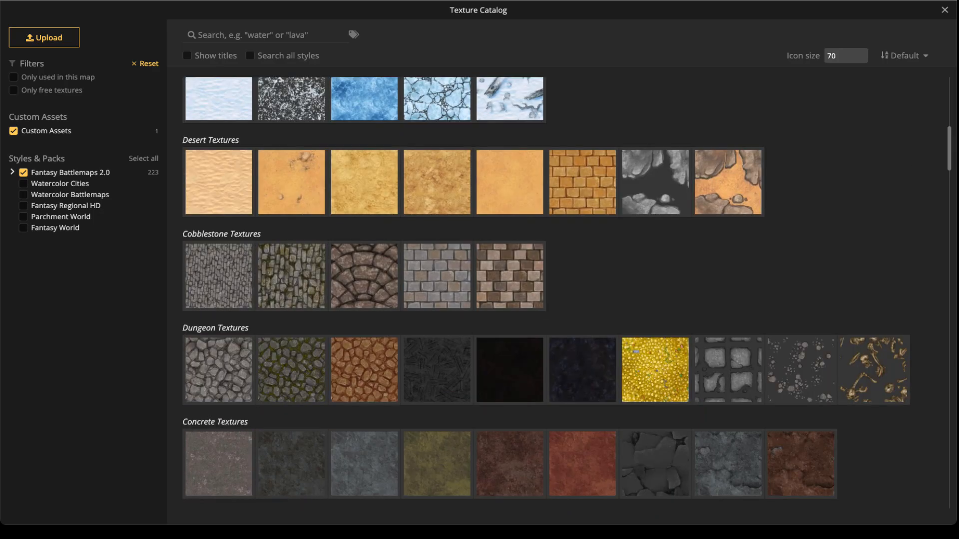
scroll(218, 290, down, 3)
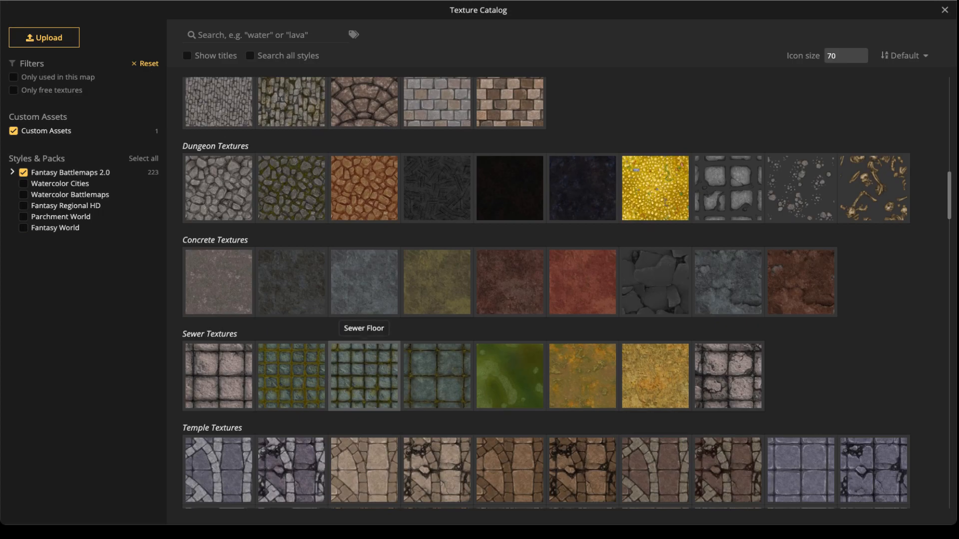
scroll(364, 379, down, 2)
scroll(655, 415, down, 1)
click(655, 417)
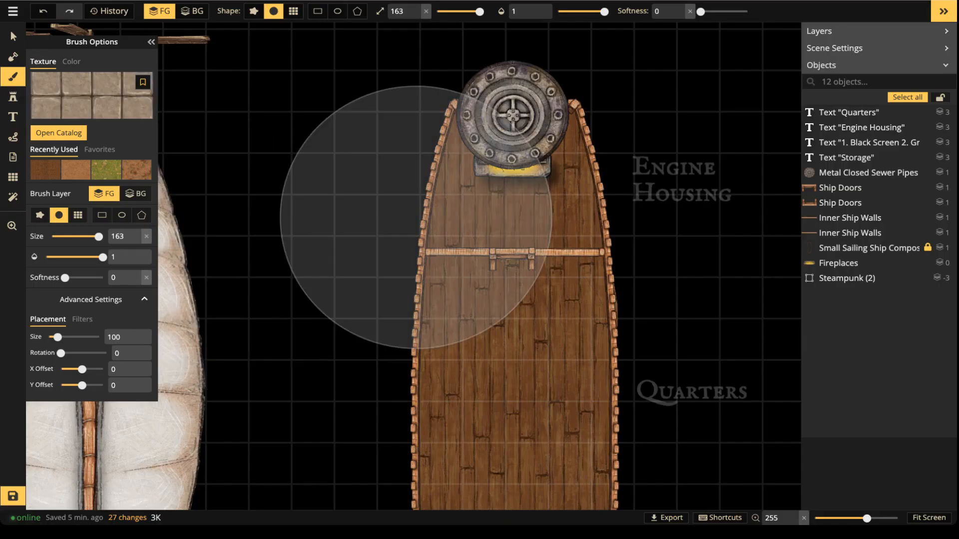
drag(58, 337, 49, 337)
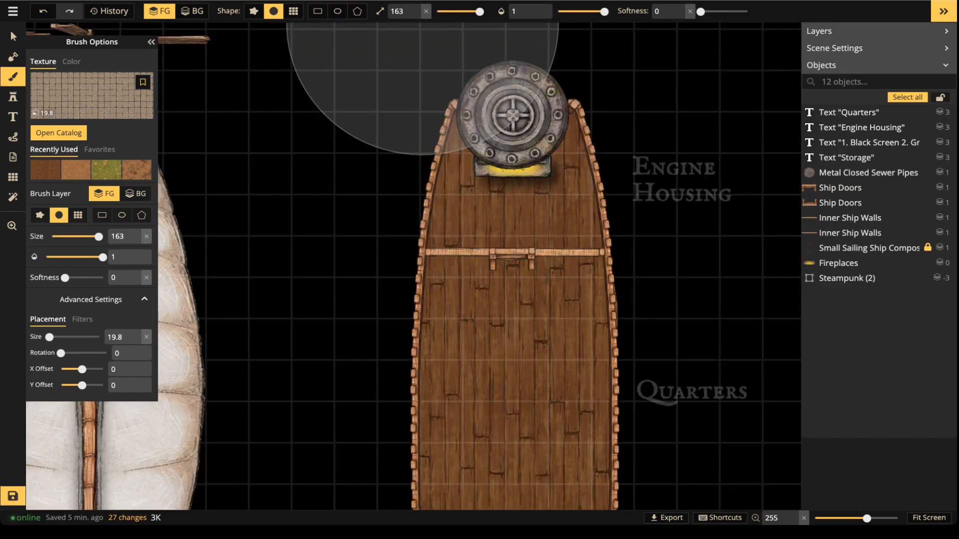
Fill the engine room's floor with the stone tile texture using a rectangle that ends at the upper inner wall.
click(318, 11)
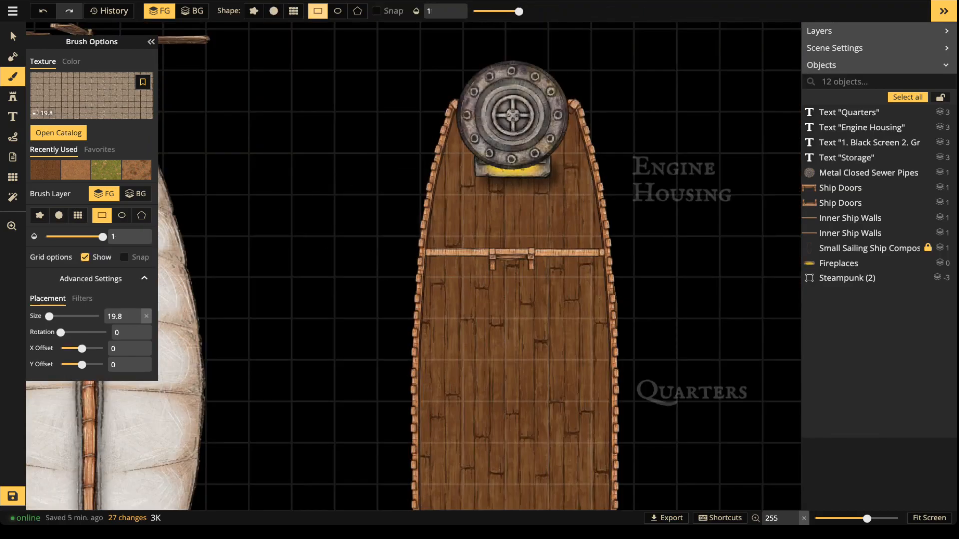
drag(353, 58, 624, 253)
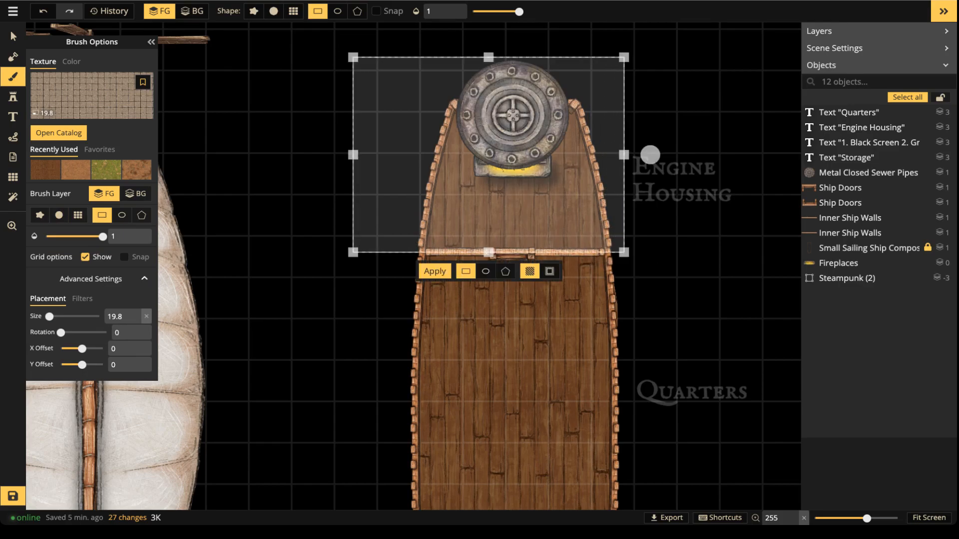
click(434, 271)
Select the upper inner wall together with its door and move both down to enlarge the engine room.
scroll(508, 221, down, 5)
drag(508, 220, 435, 235)
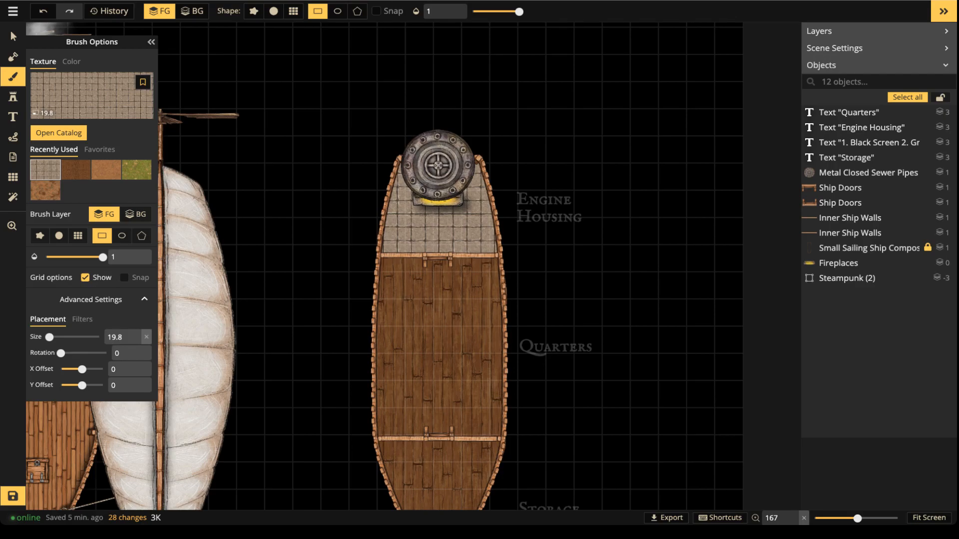
scroll(469, 261, up, 3)
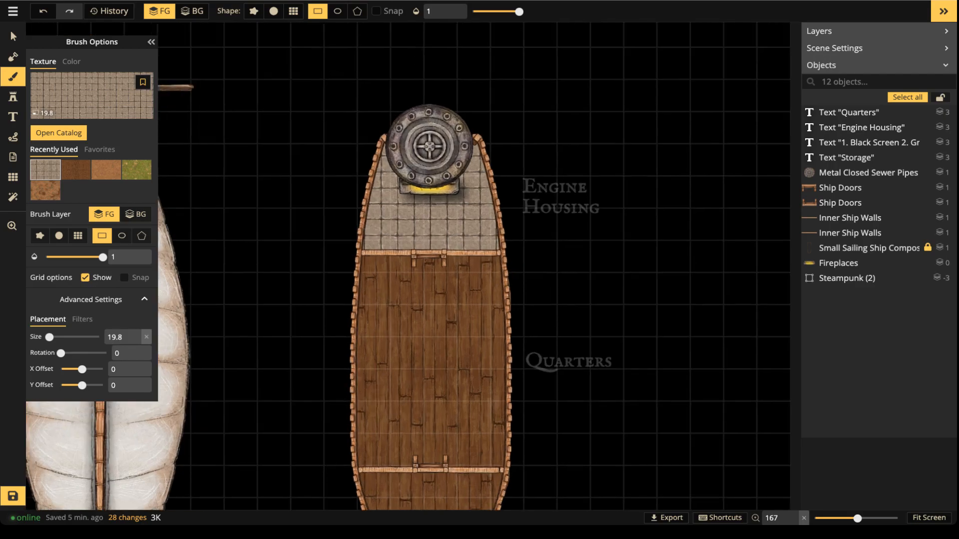
drag(391, 242, 450, 268)
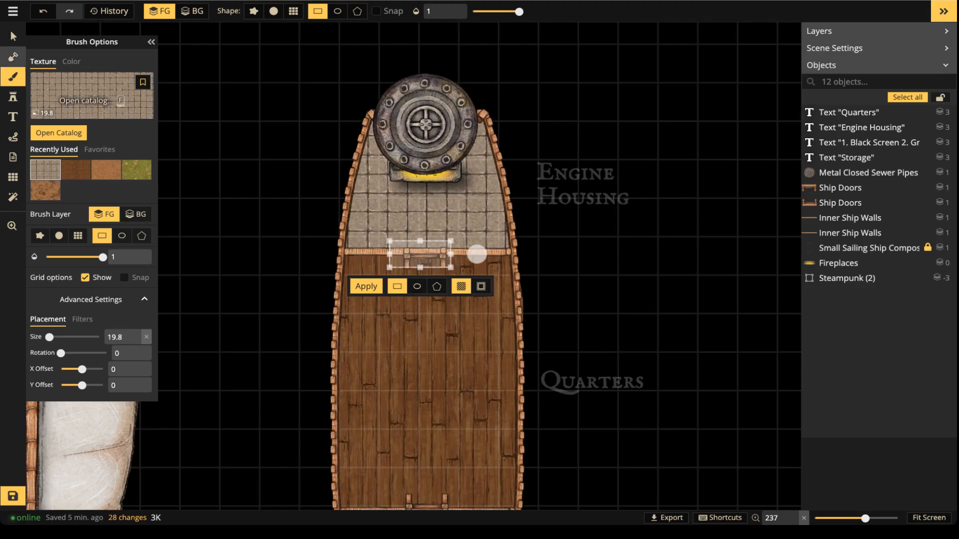
click(13, 36)
drag(391, 242, 466, 284)
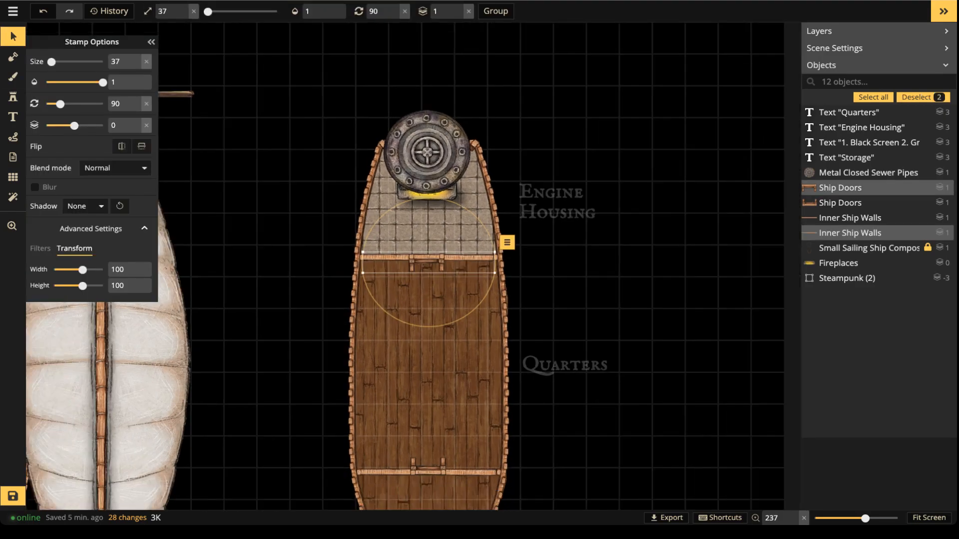
scroll(427, 334, down, 3)
scroll(419, 399, up, 4)
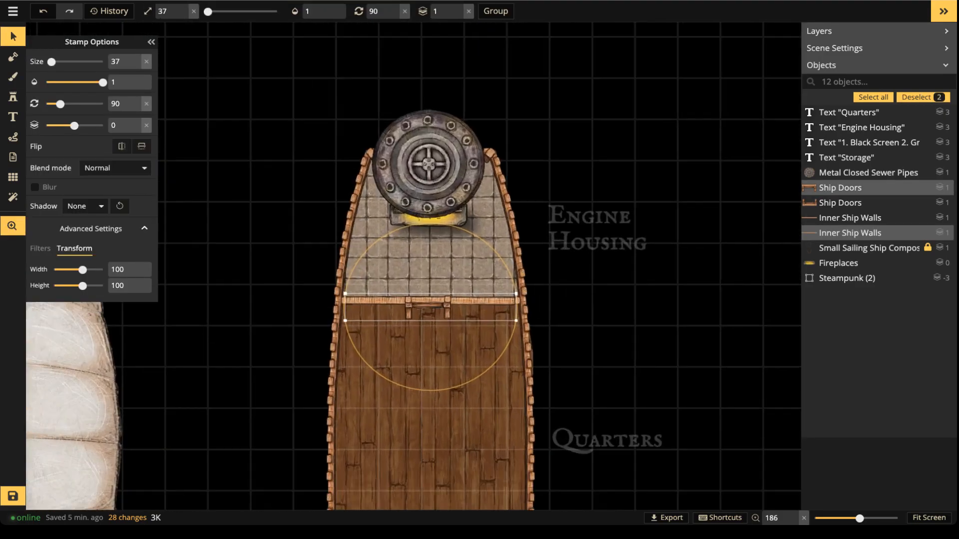
drag(429, 212, 429, 236)
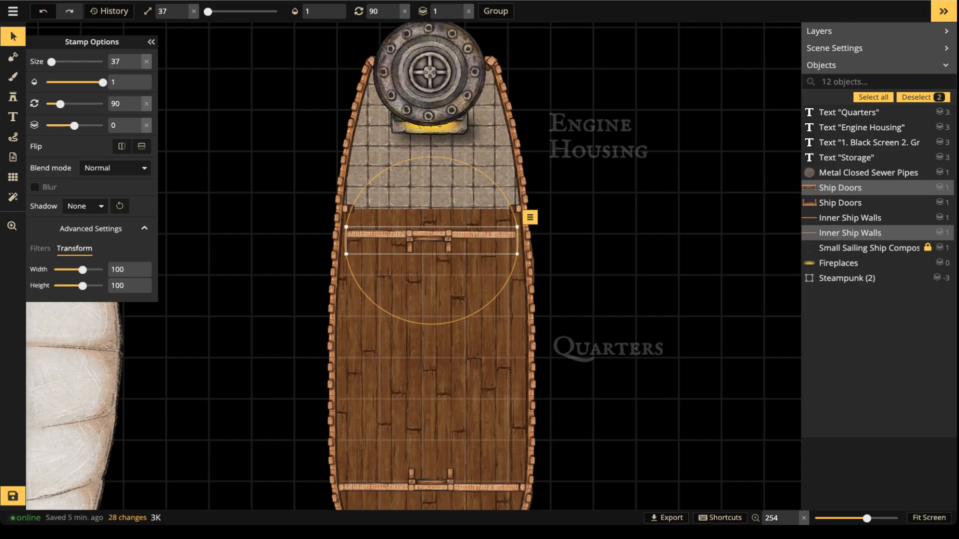
drag(430, 235, 429, 235)
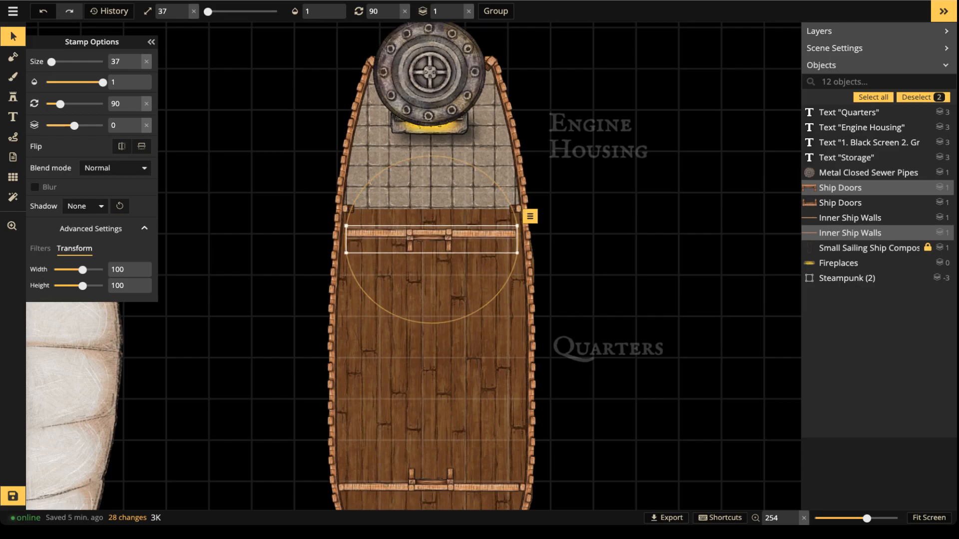
Stretch the moved inner wall slightly along its length to reach the hull sides and clear the selection.
click(480, 233)
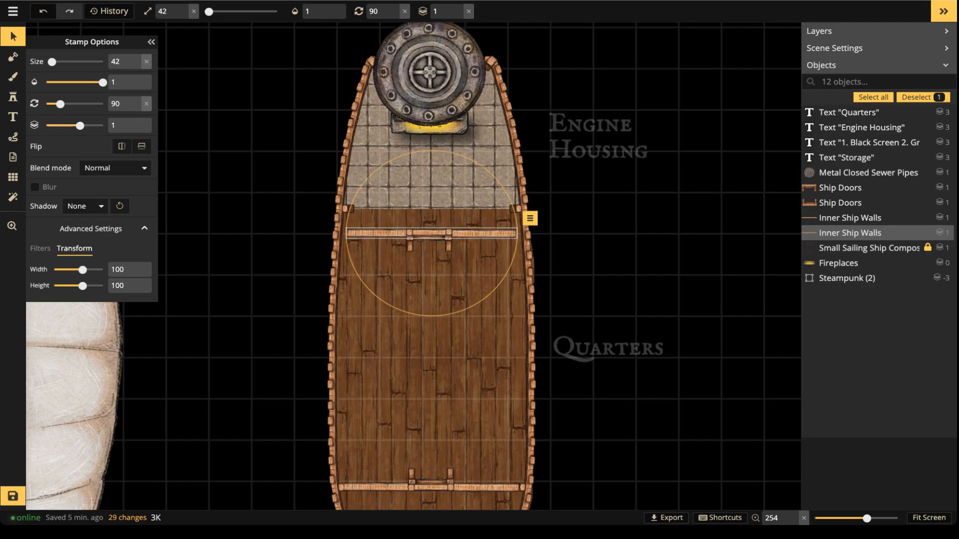
drag(82, 286, 83, 286)
key(Escape)
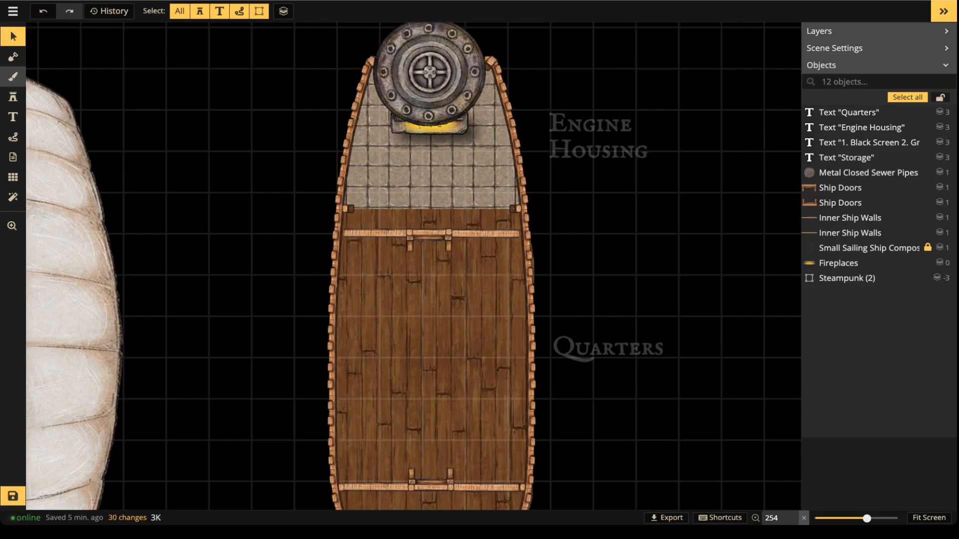
Extend the stone tile floor with a rectangular fill down to the moved inner wall.
key(b)
drag(314, 158, 549, 233)
click(377, 253)
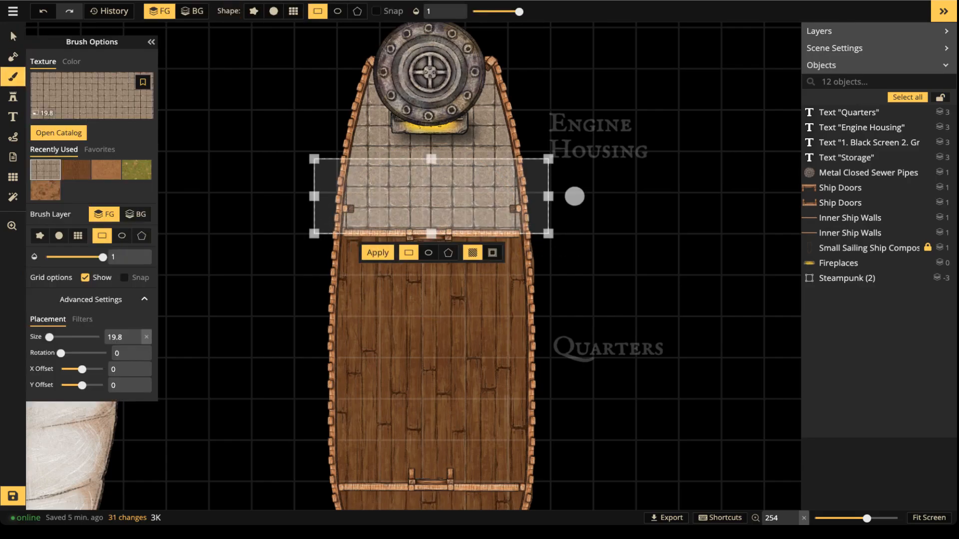
Leave the rectangular stone tile fill on the engine room's floor.
scroll(336, 215, down, 3)
key(Escape)
scroll(269, 187, up, 2)
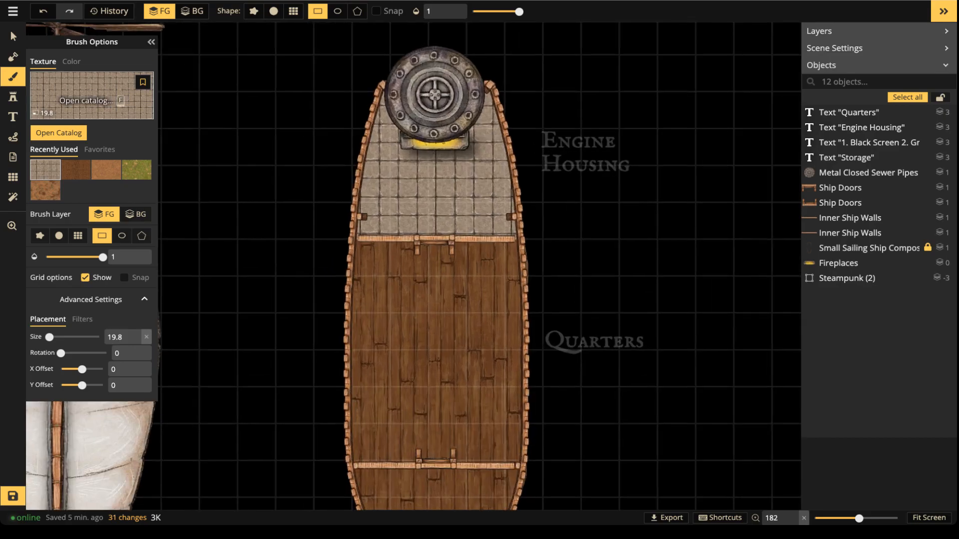
Search the stamp catalog for "ma" and browse the matching stamps for an engine room prop.
click(13, 97)
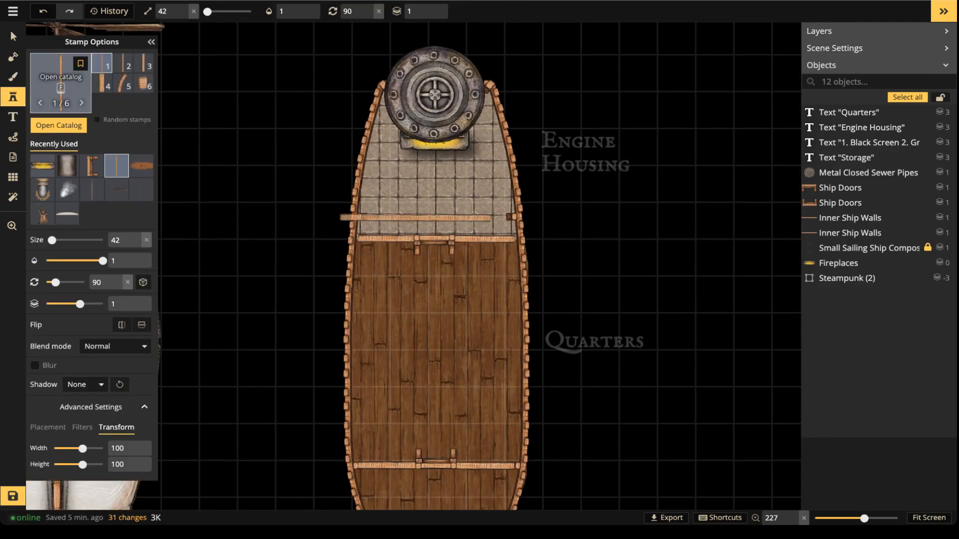
key(f)
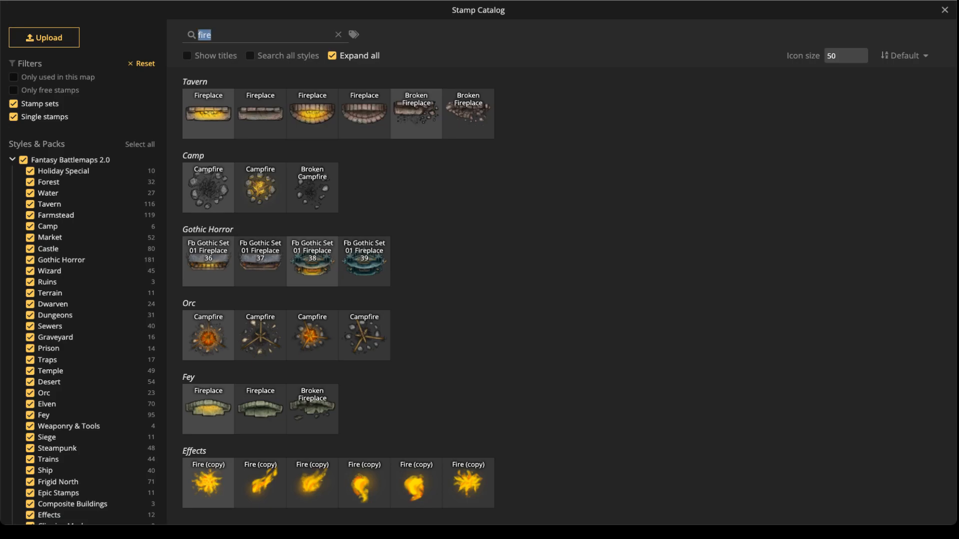
text(ma)
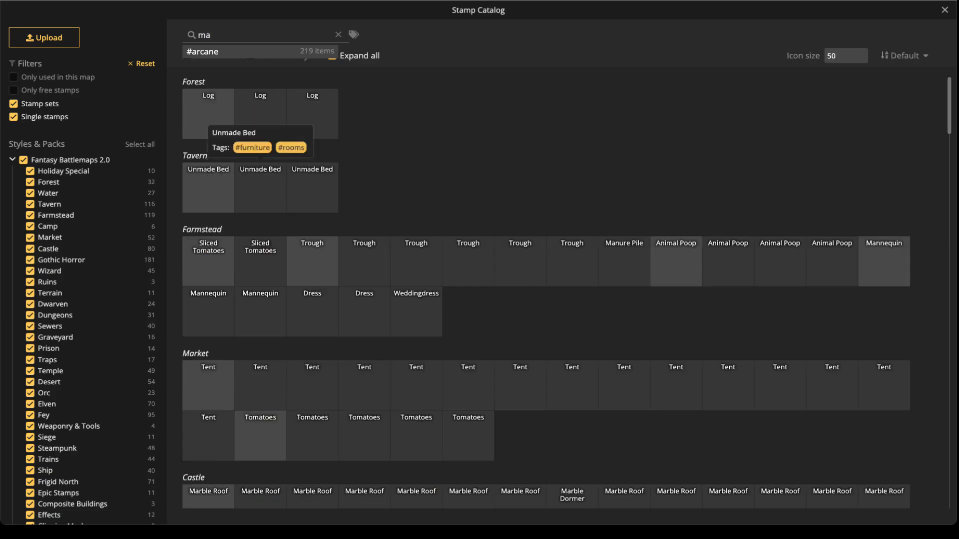
scroll(546, 293, down, 10)
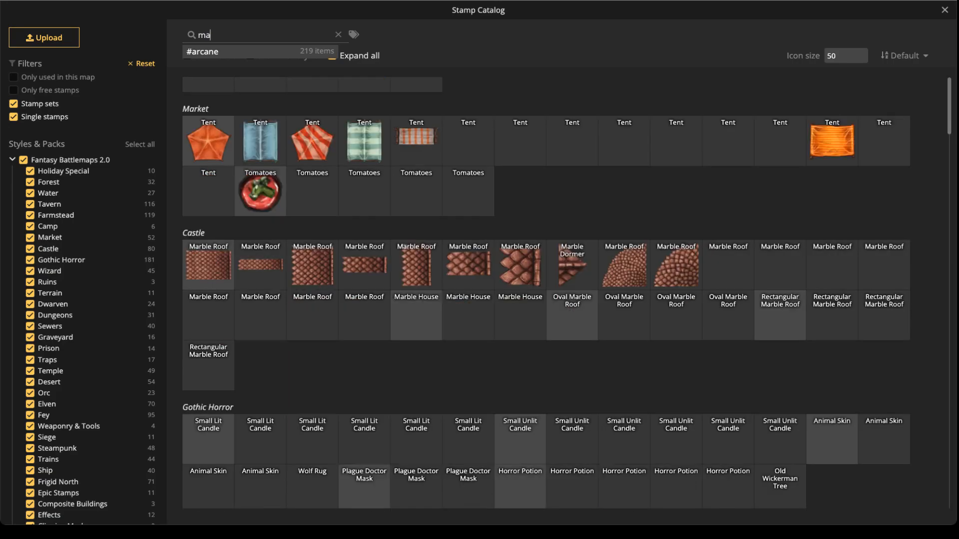
scroll(546, 293, down, 5)
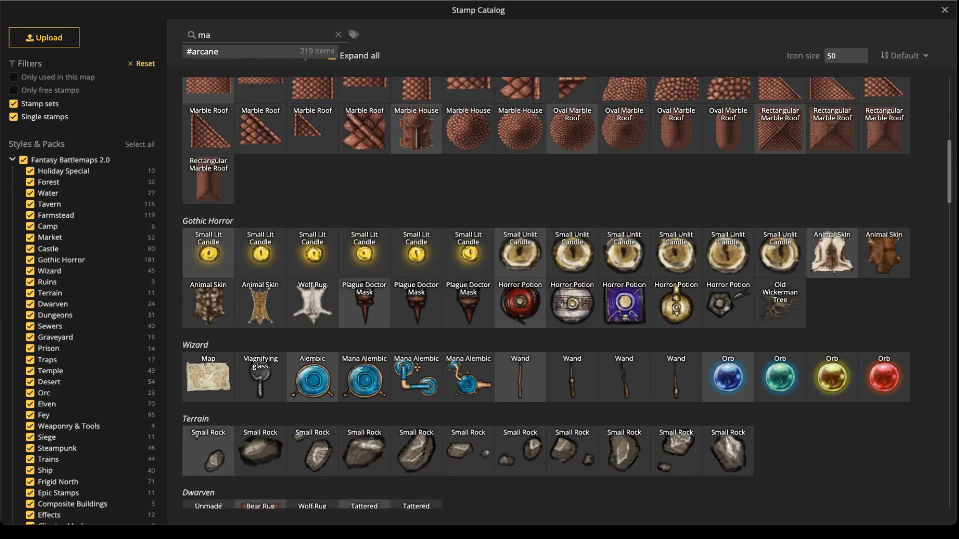
scroll(546, 293, down, 5)
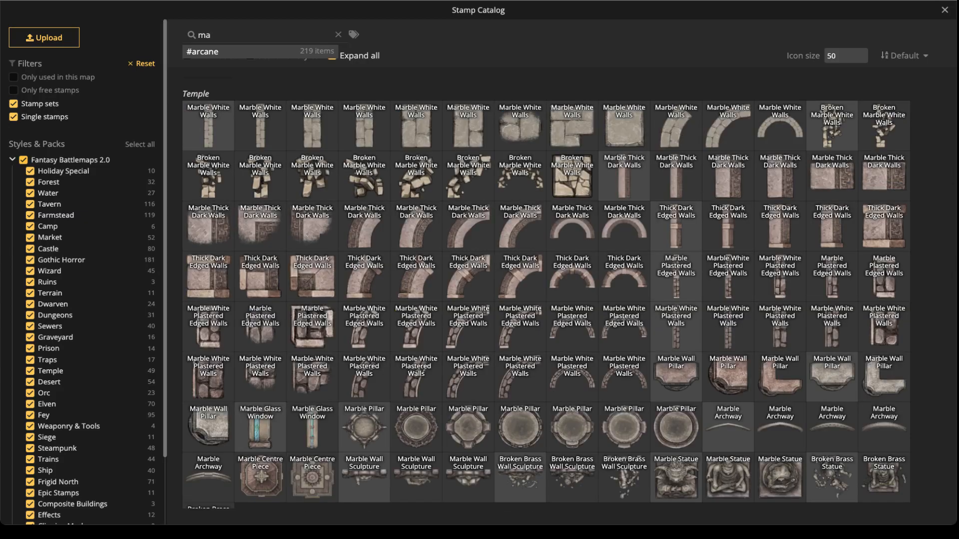
Clear the catalog search and limit the styles and packs to Farmstead only.
click(24, 160)
key(BackSpace)
key(BackSpace)
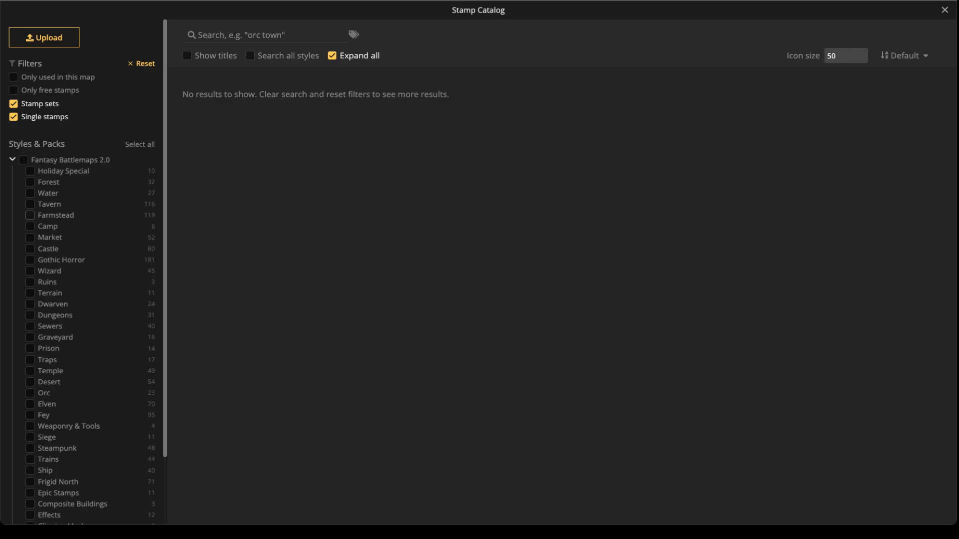
click(30, 216)
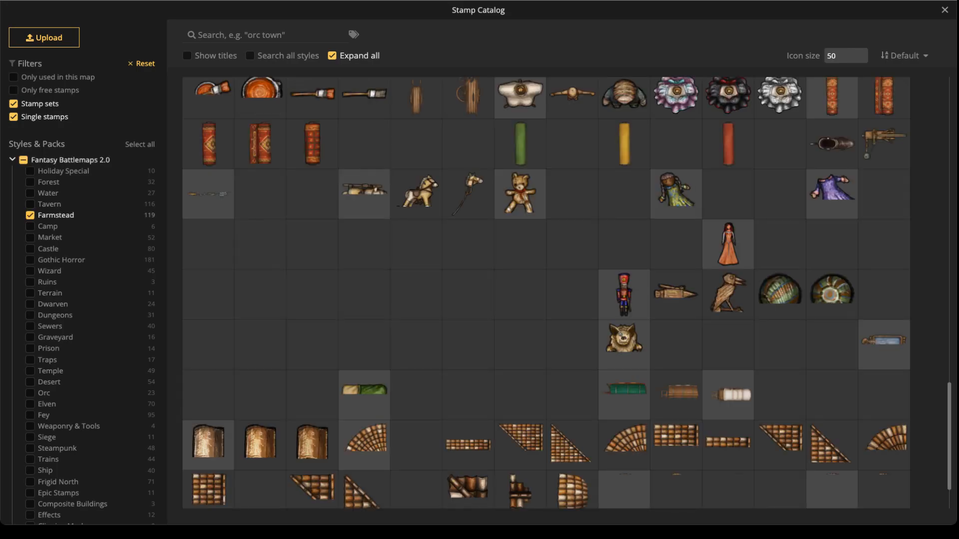
scroll(546, 293, down, 2)
scroll(546, 293, up, 3)
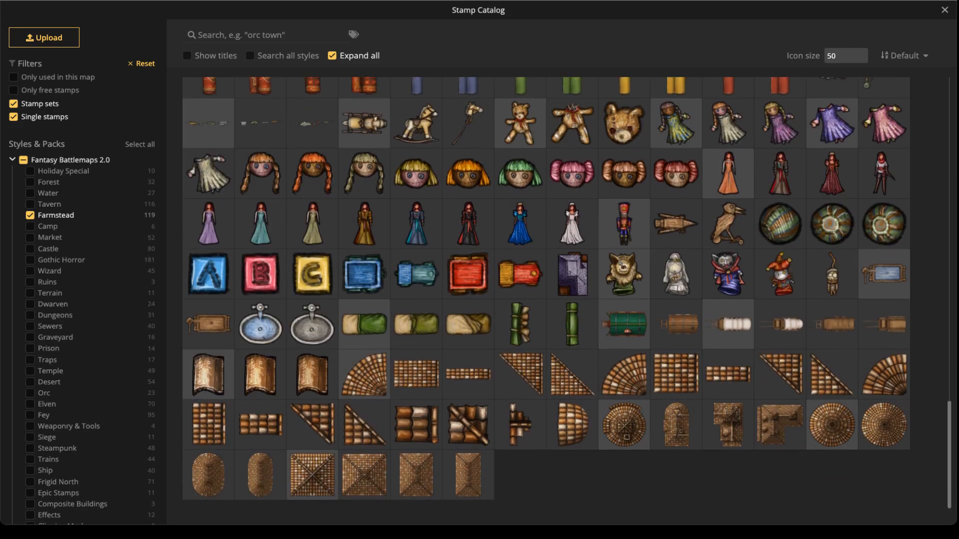
scroll(546, 293, up, 5)
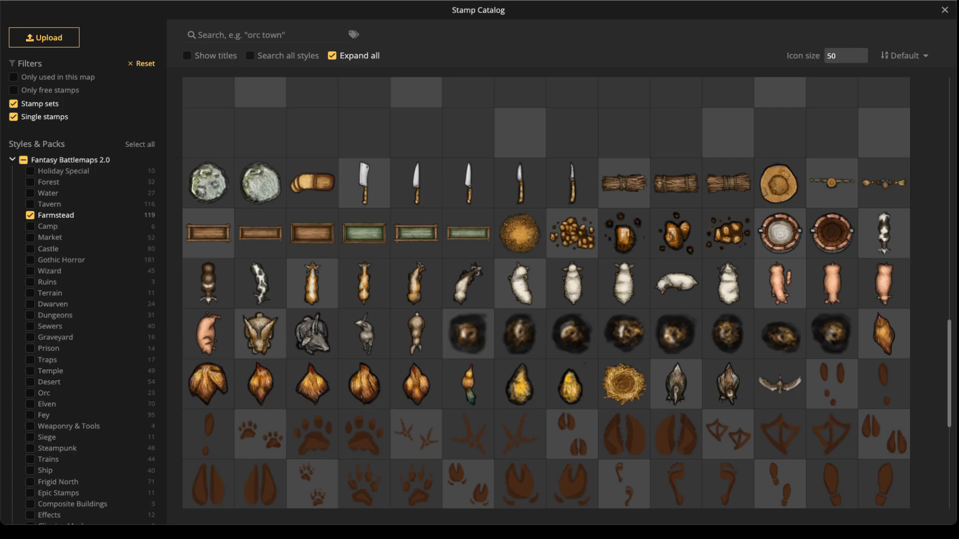
Place the scattered Animal Poop pile stamp on the engine room's stone floor, below and left of the fireplace.
click(572, 233)
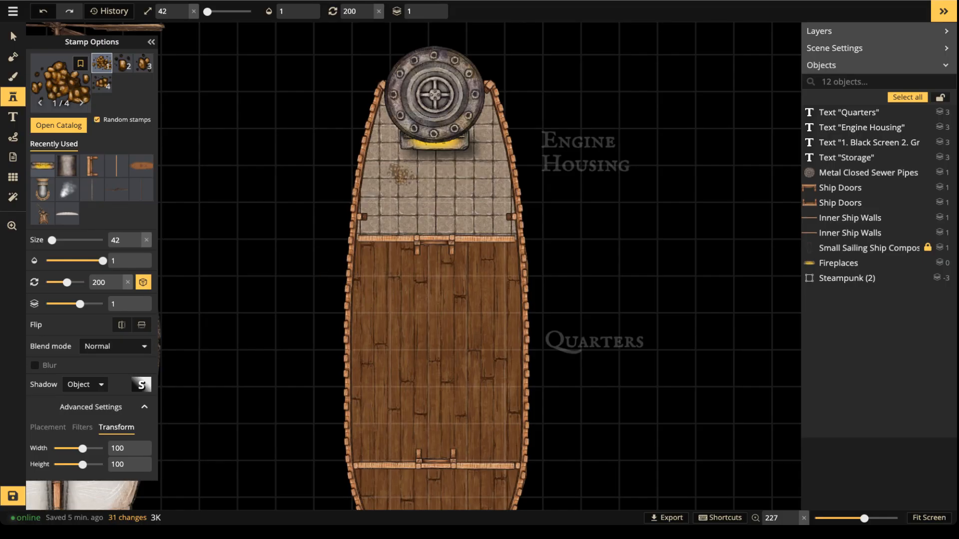
click(400, 175)
click(13, 36)
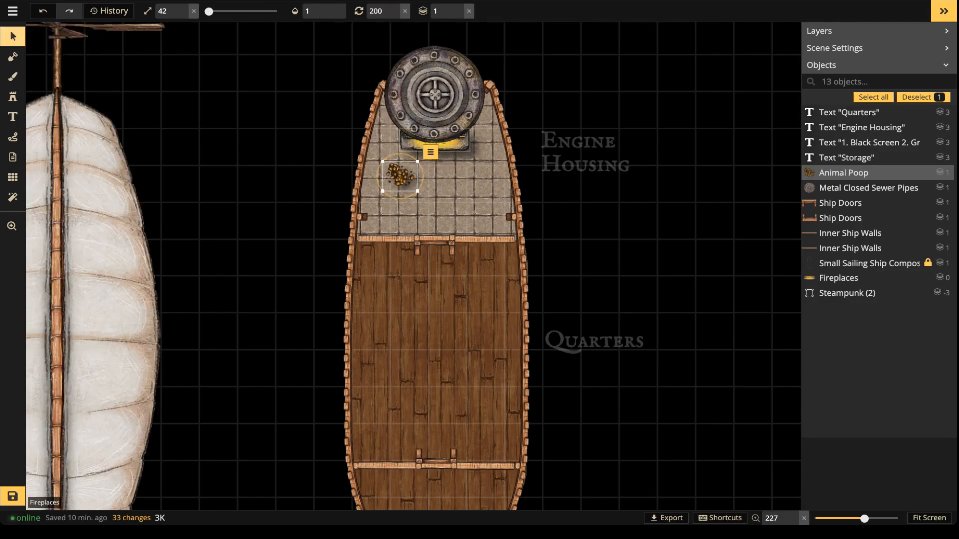
Set the Animal Poop pile's shadow to None and open its colour filter settings.
scroll(413, 181, up, 5)
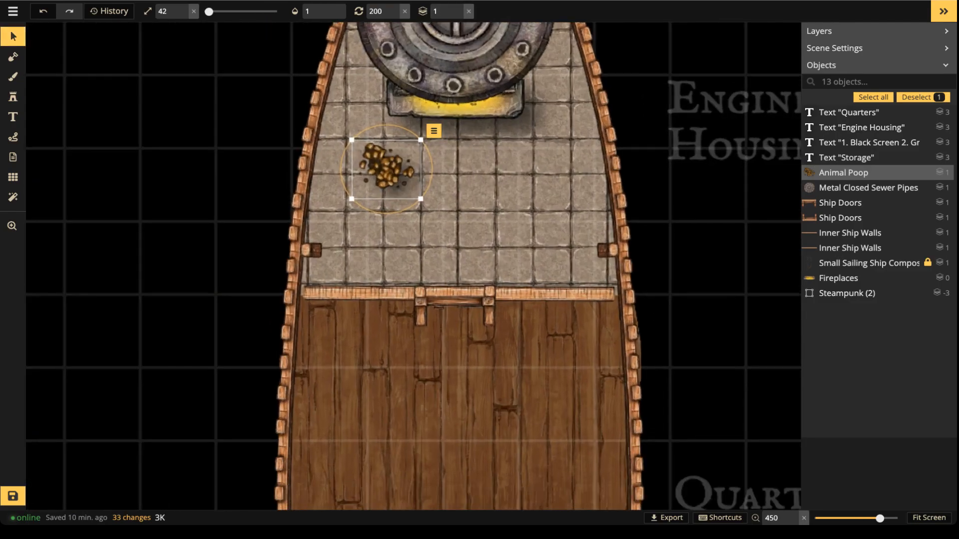
click(13, 36)
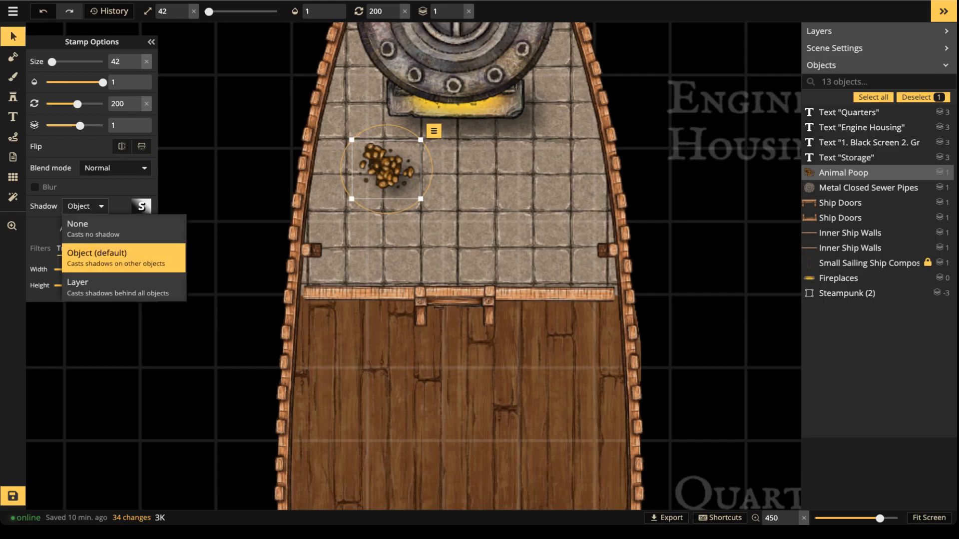
click(85, 206)
click(82, 223)
click(40, 248)
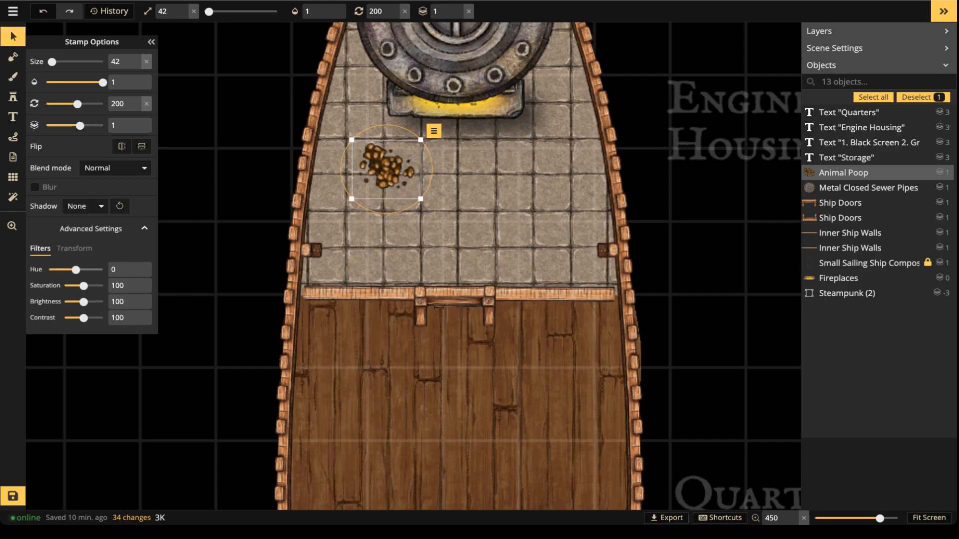
Recolour the brown pile stamp to look like coal with saturation 0 and brightness 71, and turn it and shift it slightly.
mouse_move(83, 285)
mouse_down()
mouse_move(64, 286)
mouse_move(80, 301)
mouse_up()
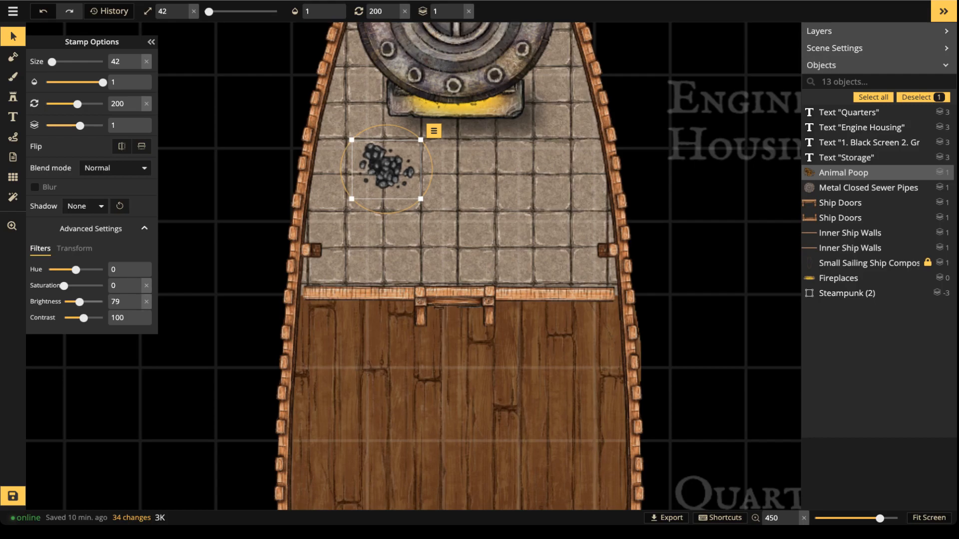
drag(77, 104, 60, 104)
drag(368, 150, 360, 147)
Copy the coal stamp and paste four overlapping copies around it, rotated 140, 95, 155 and 125 degrees, to build up the pile.
key(ctrl+c)
key(ctrl+v)
drag(60, 104, 68, 104)
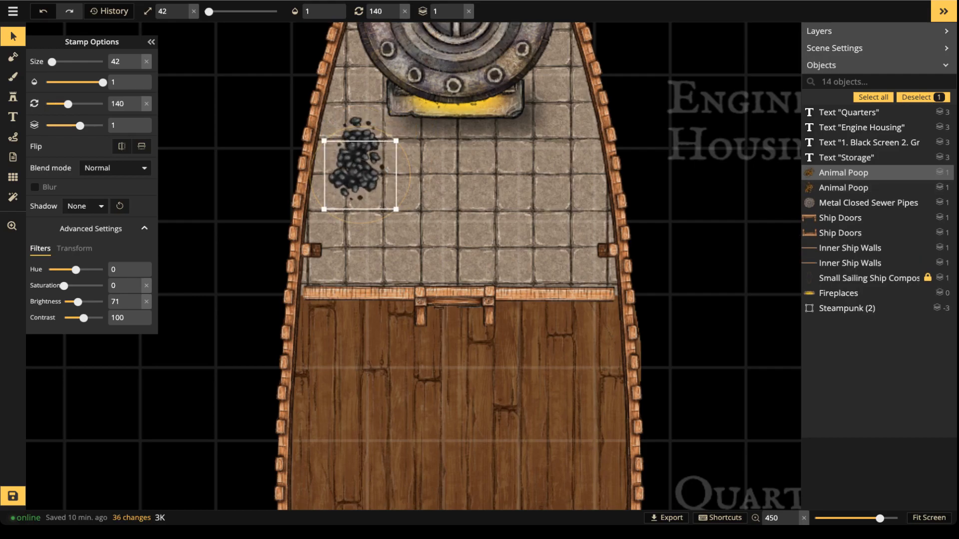
key(ctrl+v)
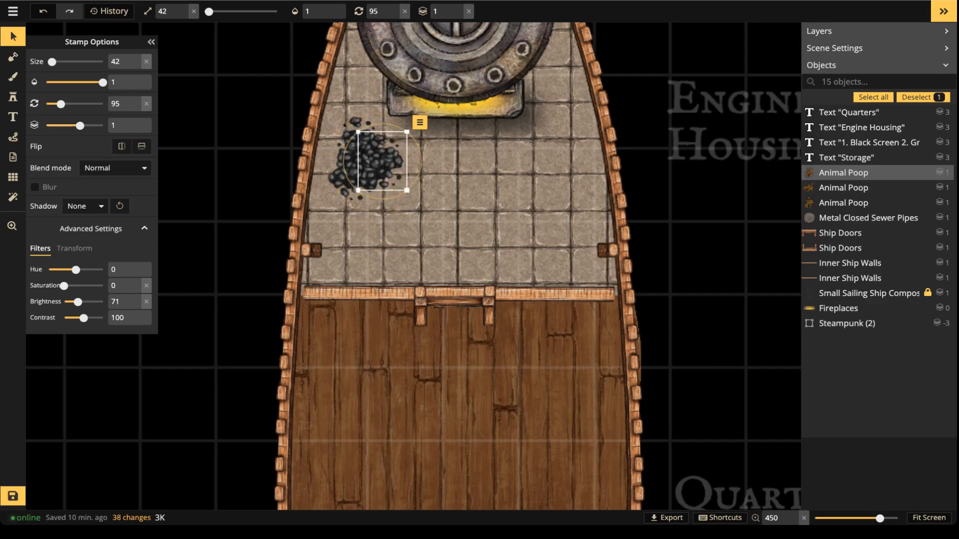
key(ctrl+v)
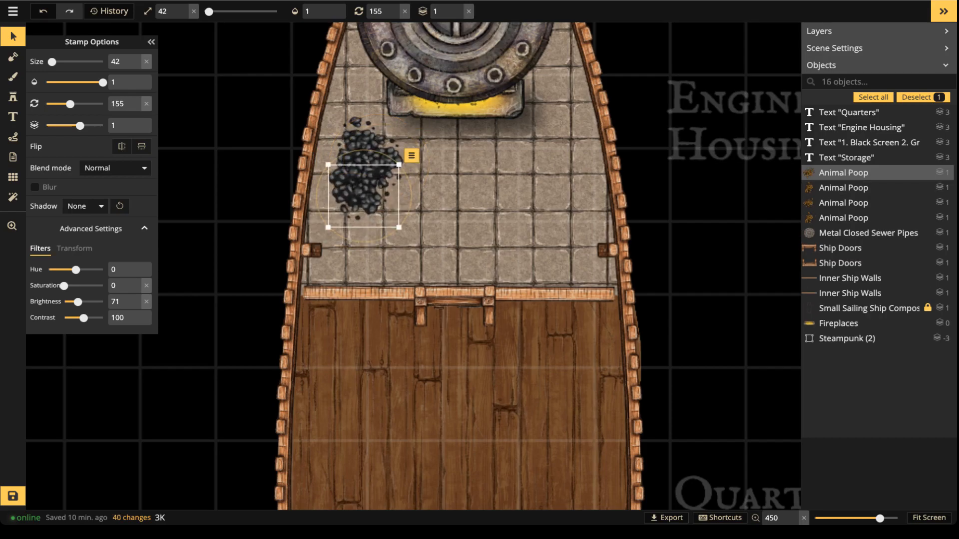
key(ctrl+v)
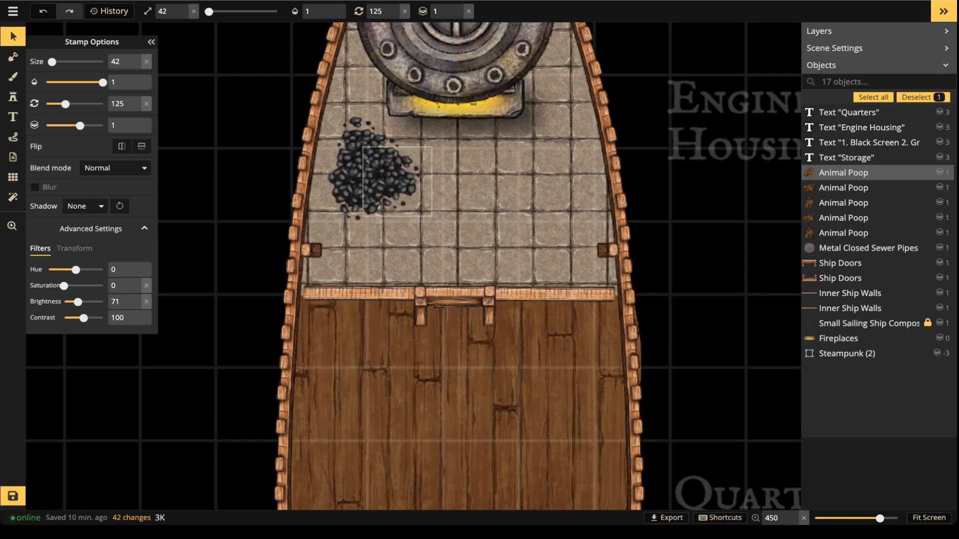
Add two more coal copies along the pile's outer and lower edge near the hull, rotated 260 and 185 degrees.
key(ctrl+v)
scroll(394, 258, down, 17)
drag(394, 257, 338, 170)
scroll(341, 173, up, 1)
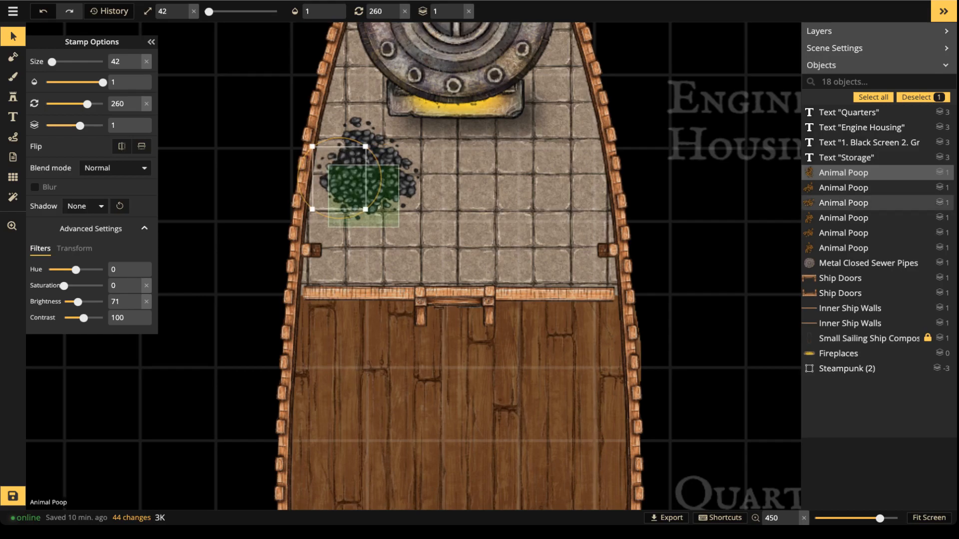
key(ctrl+v)
scroll(369, 227, up, 11)
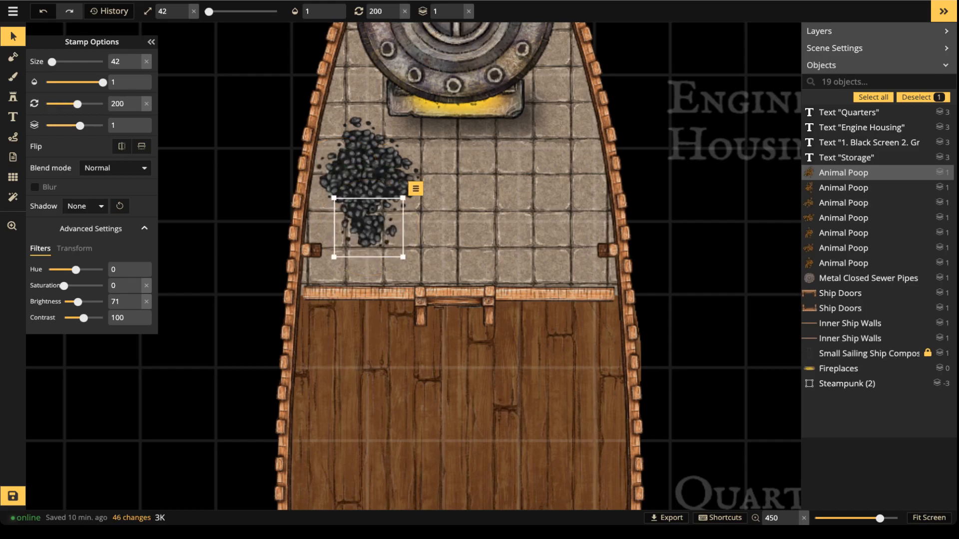
scroll(349, 212, down, 1)
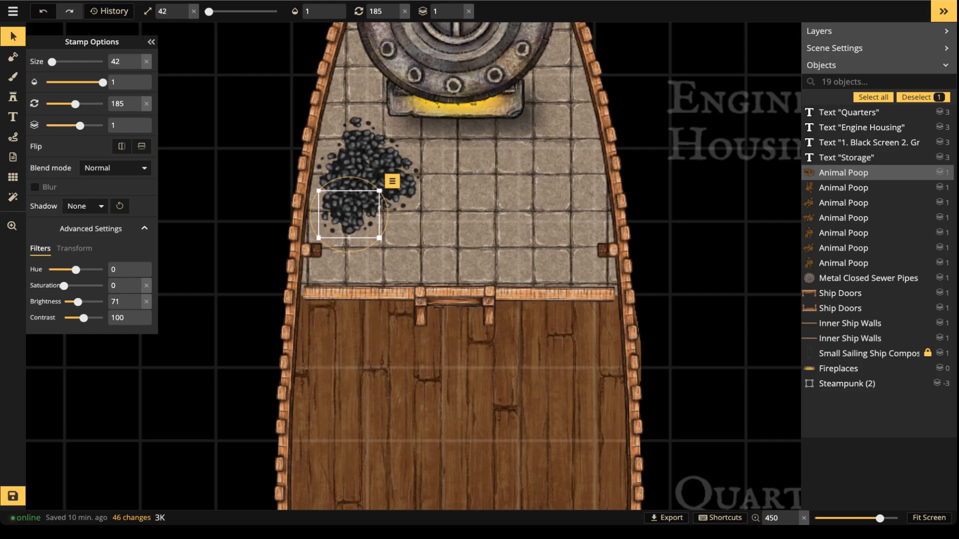
Fill out the lower part of the coal pile with four more rotated copies and clear the selection.
key(ctrl+v)
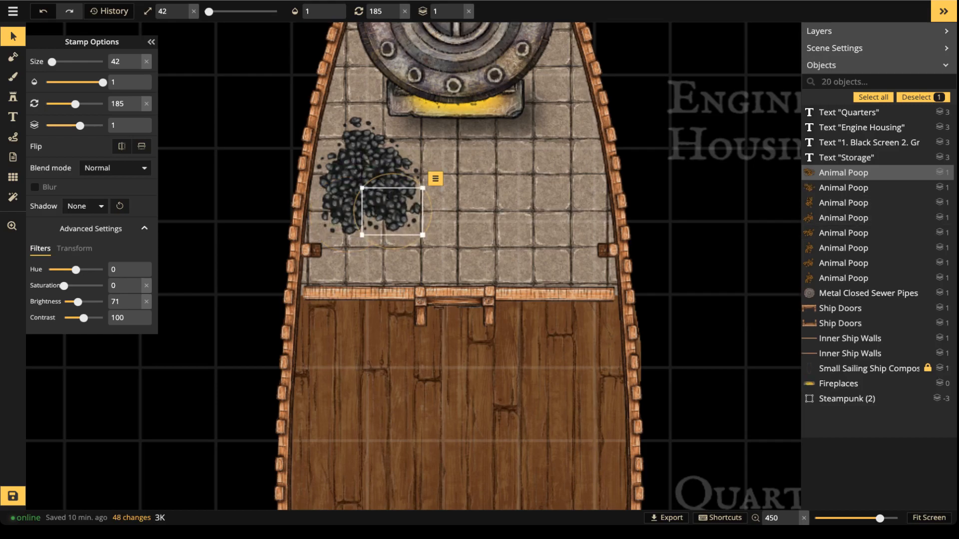
key(ctrl+v)
scroll(376, 236, down, 4)
drag(376, 235, 375, 223)
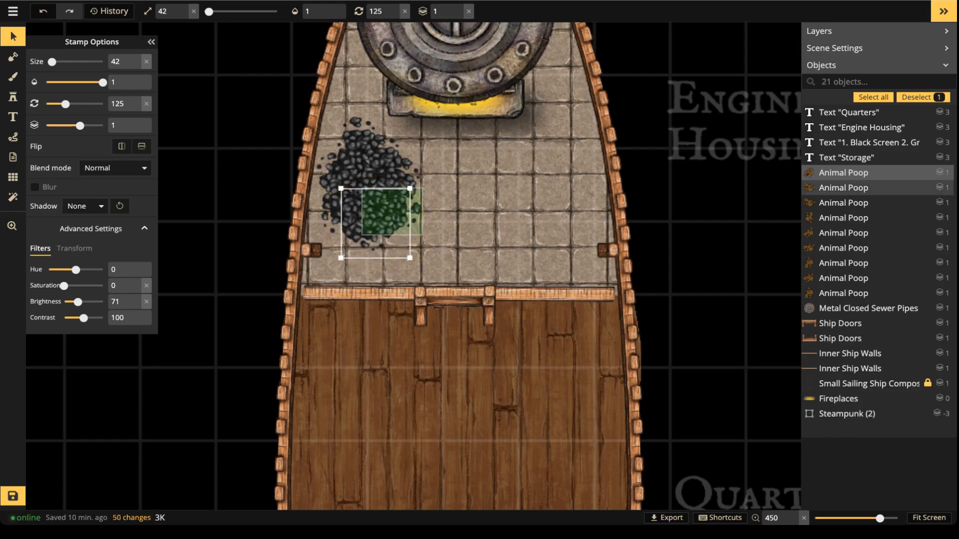
key(ctrl+v)
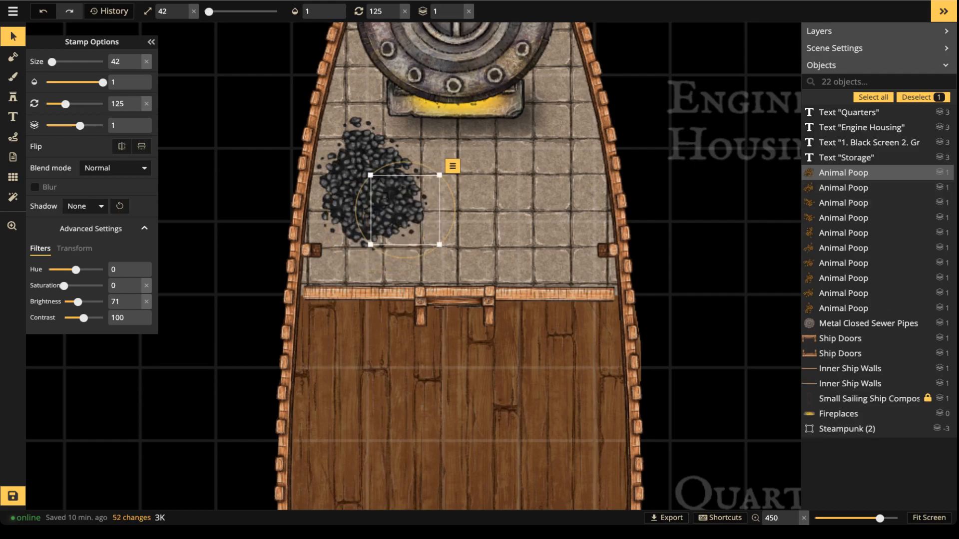
key(ctrl+v)
scroll(378, 250, up, 6)
drag(378, 250, 378, 244)
key(Escape)
scroll(380, 180, down, 2)
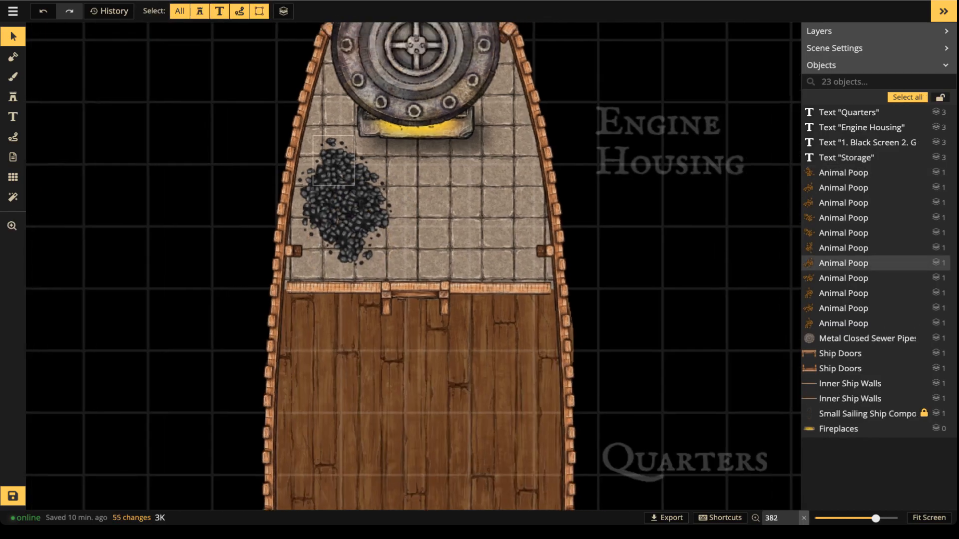
Search the stamp catalog for "shovel" and include all Fantasy Battlemaps 2.0 packs in the filter.
click(13, 97)
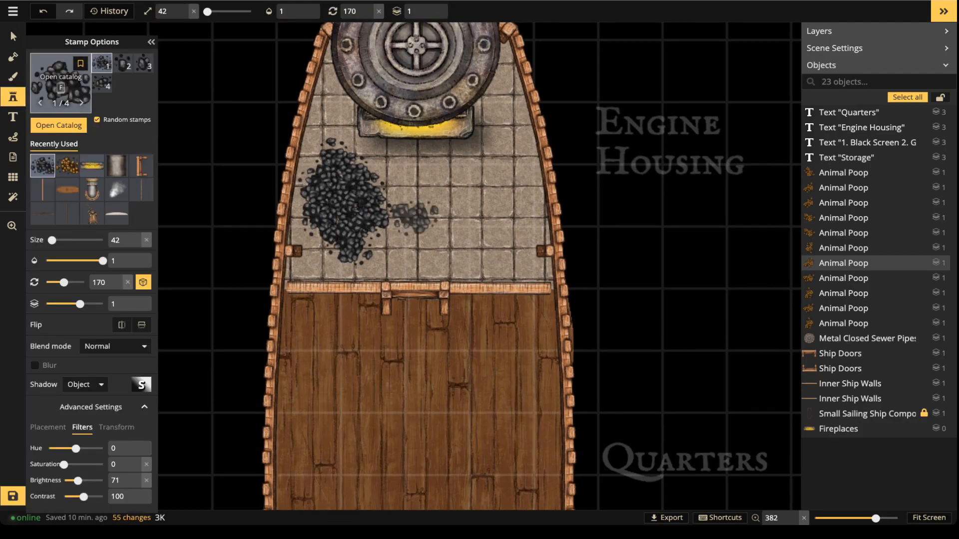
text(f)
text(s)
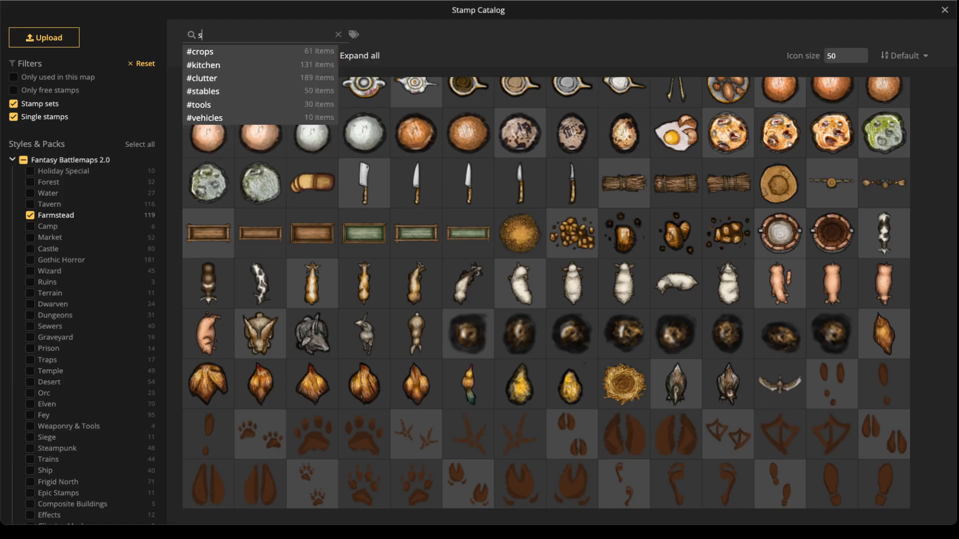
text(hovel)
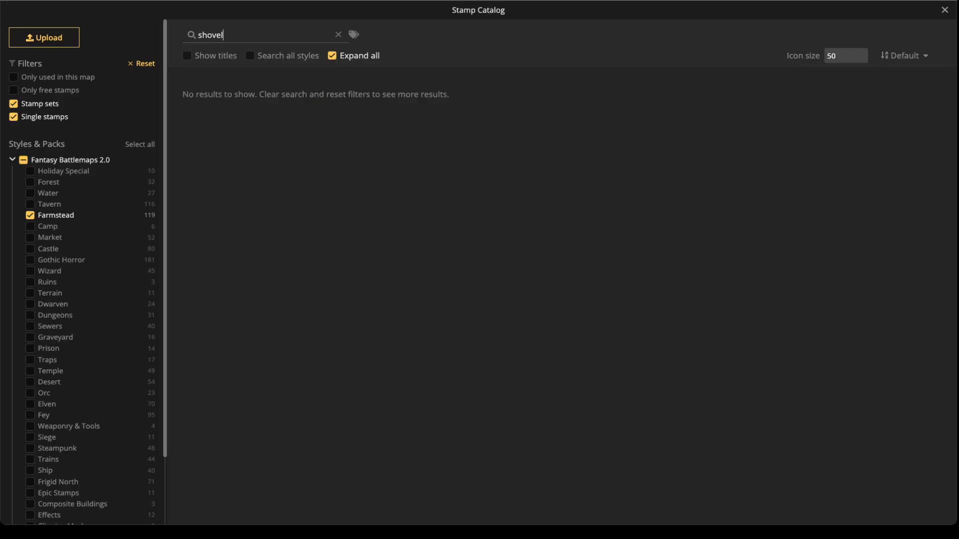
click(24, 160)
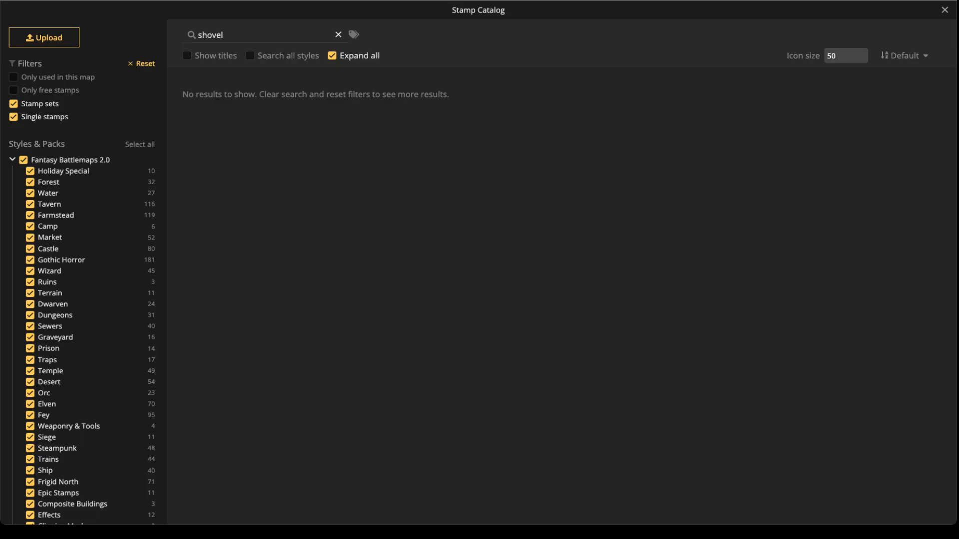
Search the stamp catalog for "tools" instead and pick the shovel from the Farmstead Farm Tools.
click(338, 34)
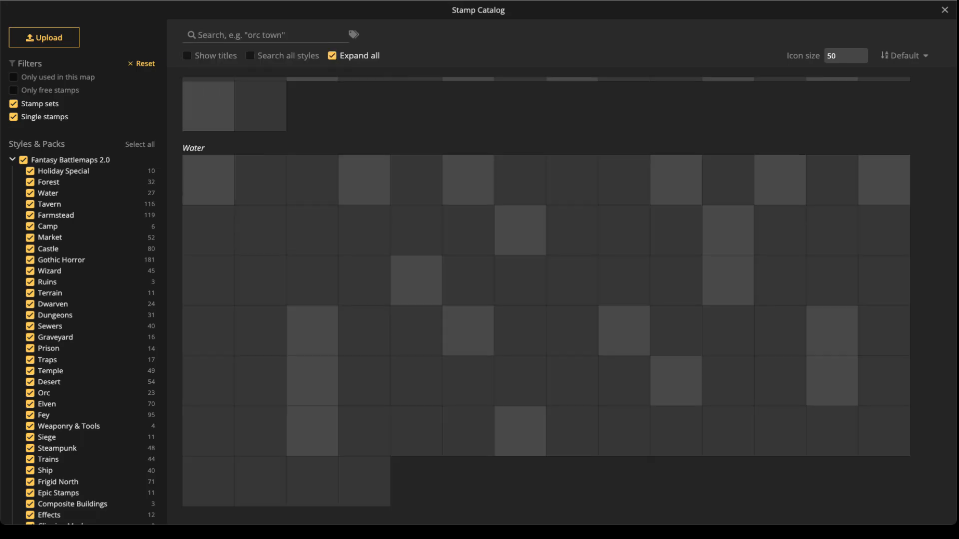
text(tools)
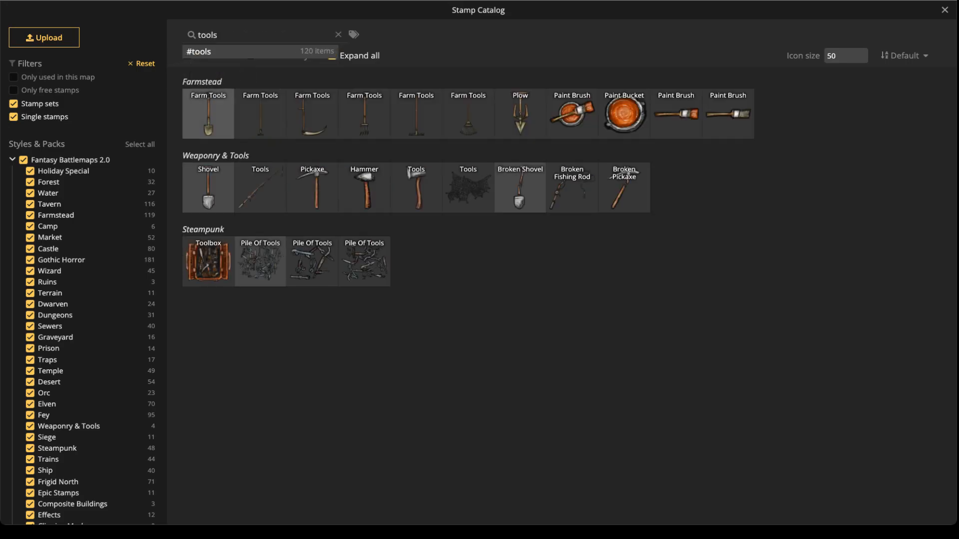
click(208, 114)
Place the shovel stamp at a 45 degree rotation so its blade rests on the coal pile.
scroll(343, 194, up, 2)
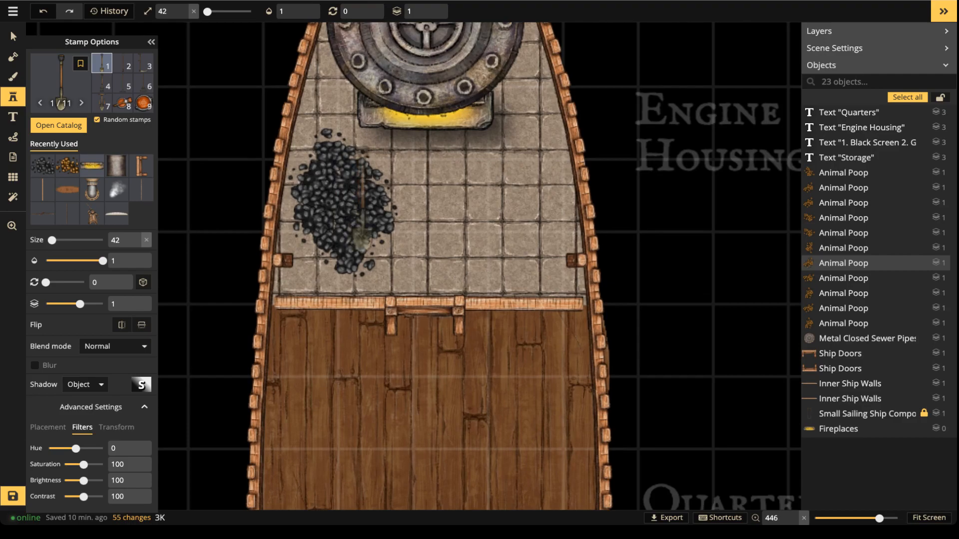
scroll(418, 285, down, 1)
scroll(418, 284, down, 1)
drag(418, 285, 414, 257)
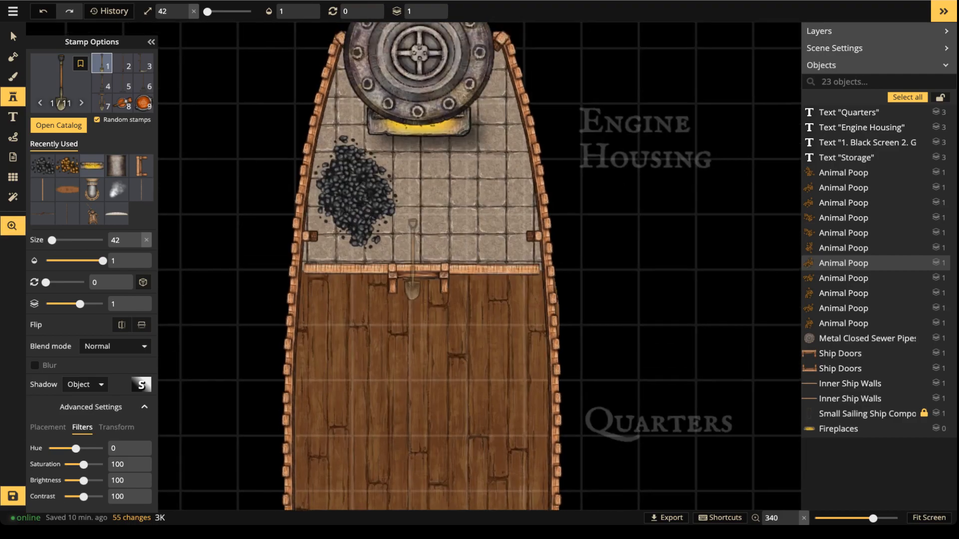
scroll(423, 286, up, 4)
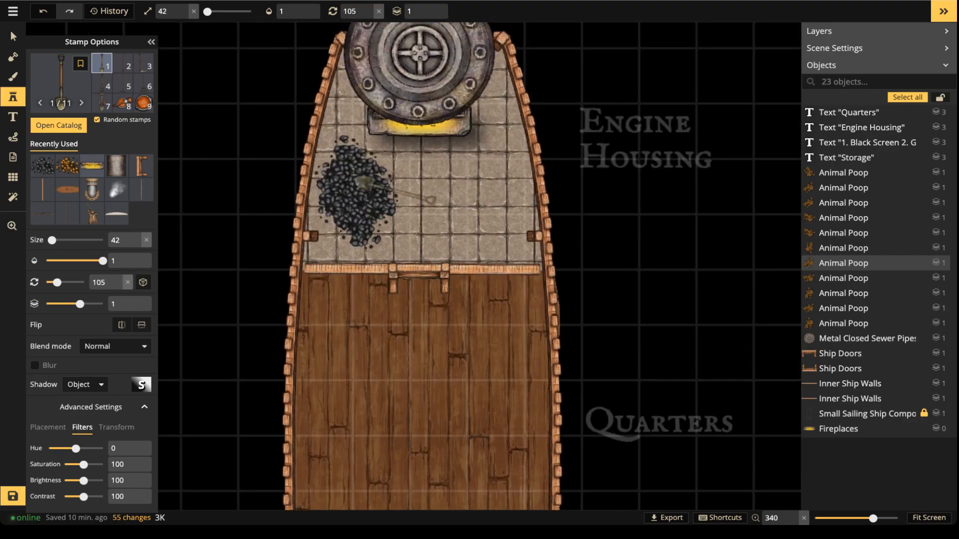
scroll(378, 191, up, 3)
scroll(379, 191, down, 4)
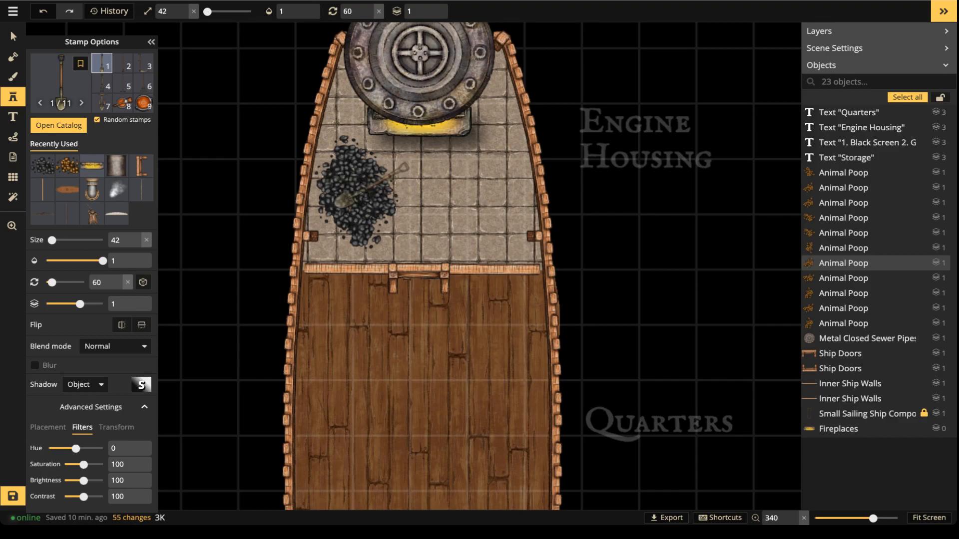
click(370, 186)
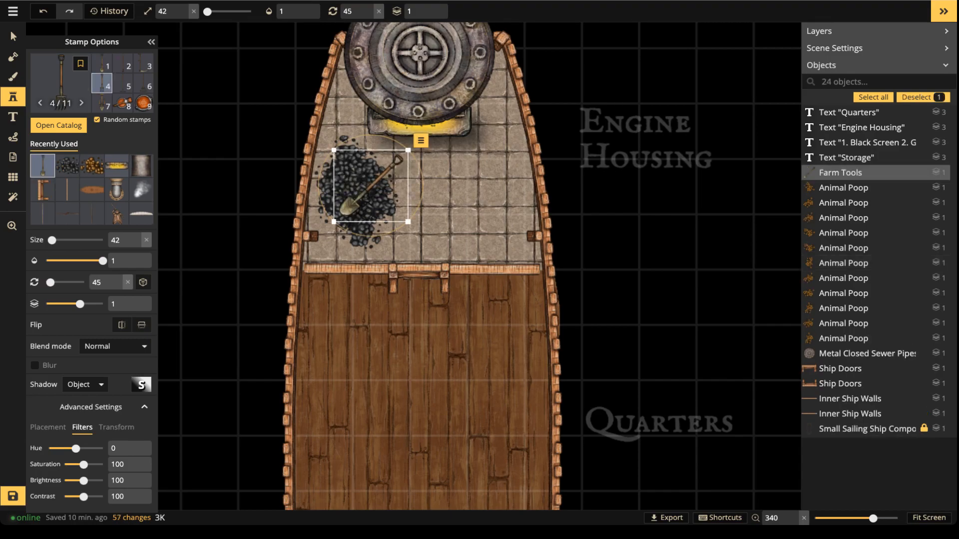
Shrink the shovel to size 36, set its shadow to None and nudge it into place on the coal pile.
drag(399, 158, 406, 153)
click(85, 384)
click(75, 400)
drag(373, 183, 372, 184)
click(469, 178)
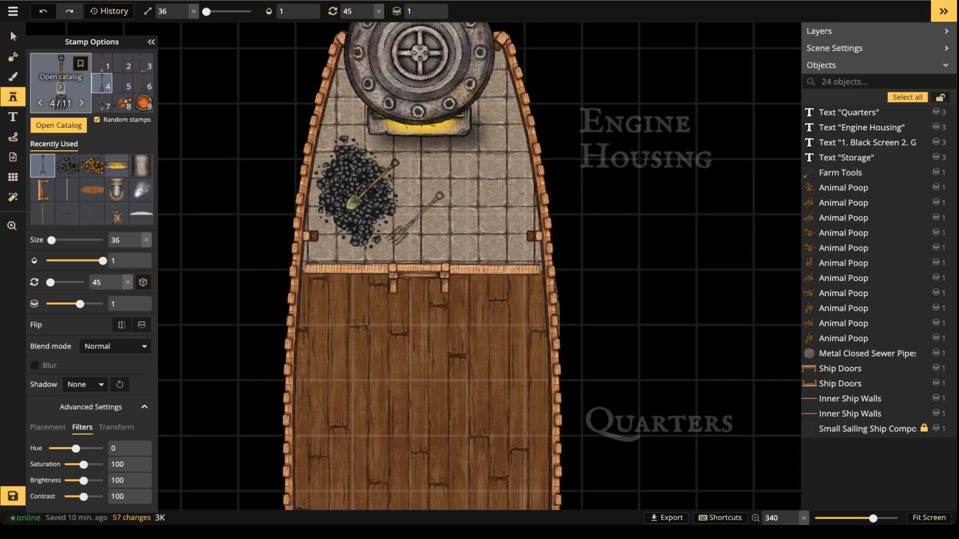
Search the stamp catalog for "light" and choose the pale cone-shaped Light stamp from Effects.
click(61, 80)
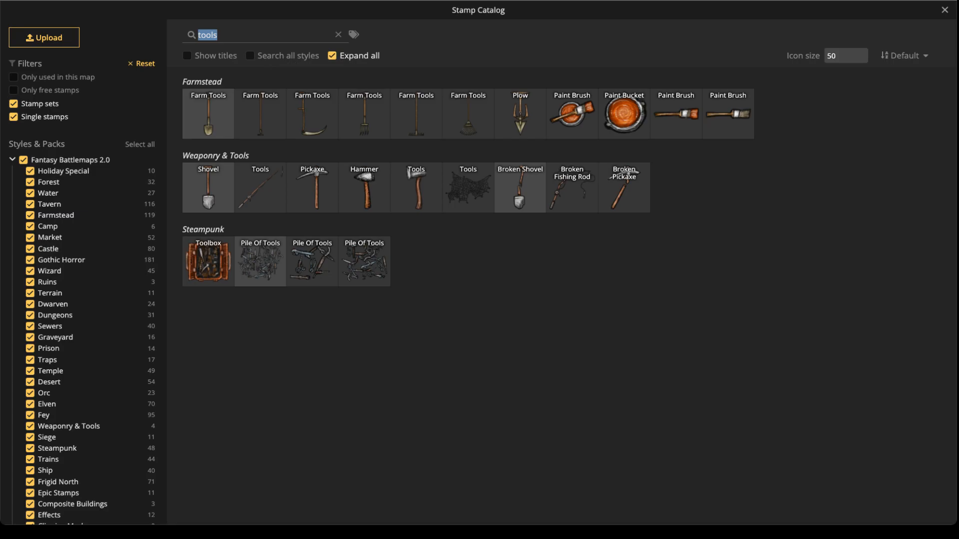
text(light)
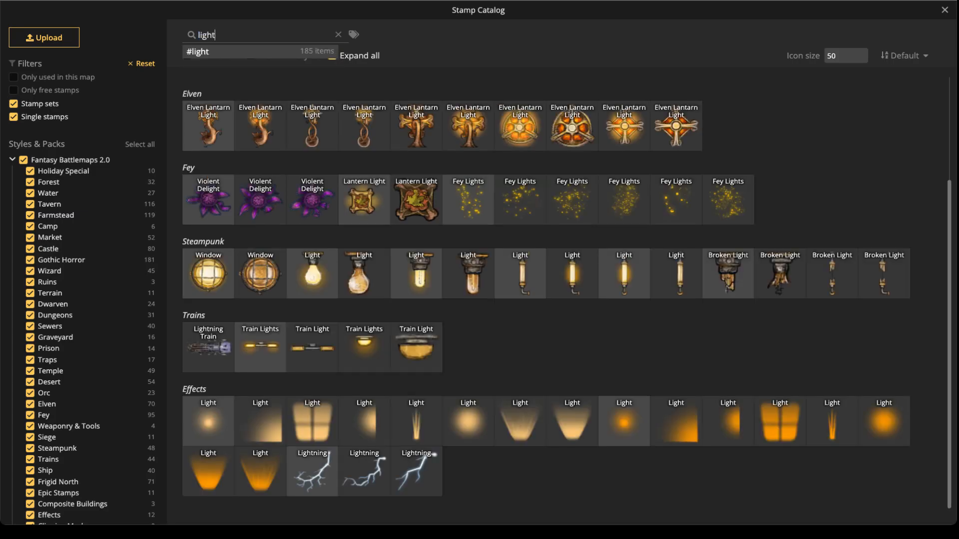
click(520, 422)
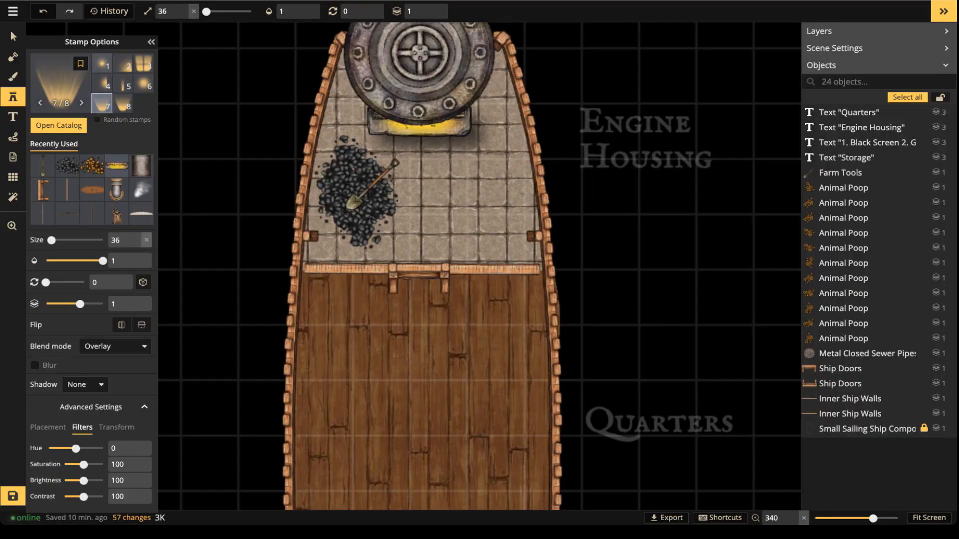
Place the light cone at size 36 and 180 degrees so it shines from the engine's glowing firebox across the stone floor.
scroll(427, 197, down, 10)
scroll(422, 180, up, 12)
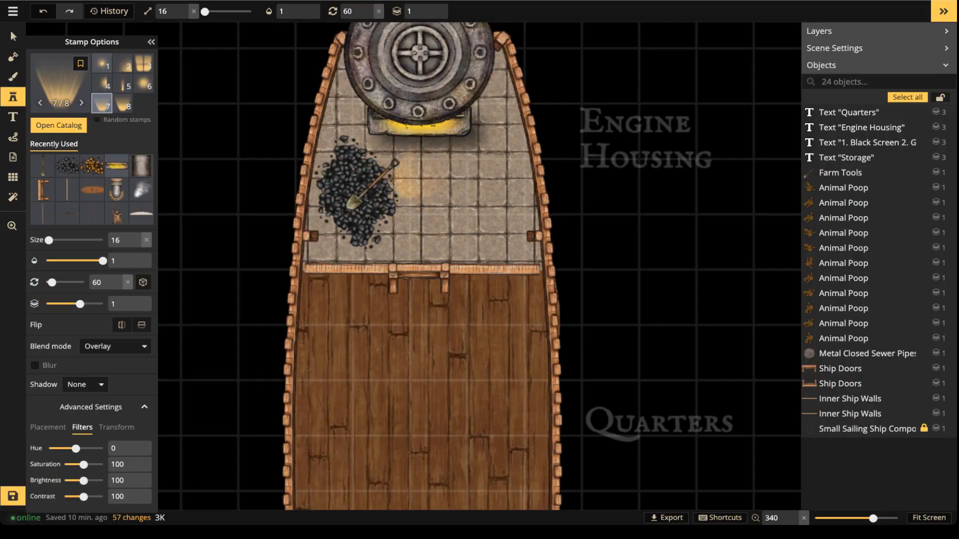
scroll(422, 145, up, 10)
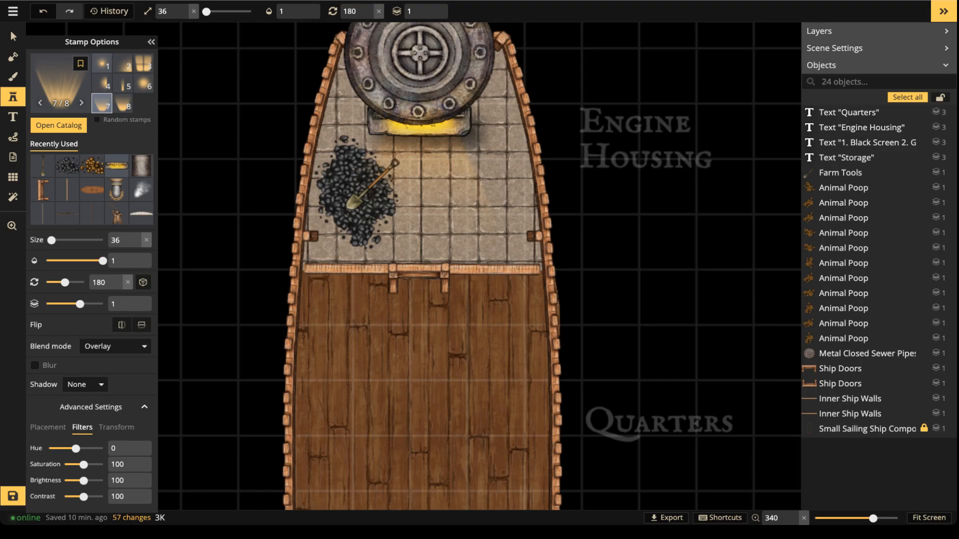
click(419, 195)
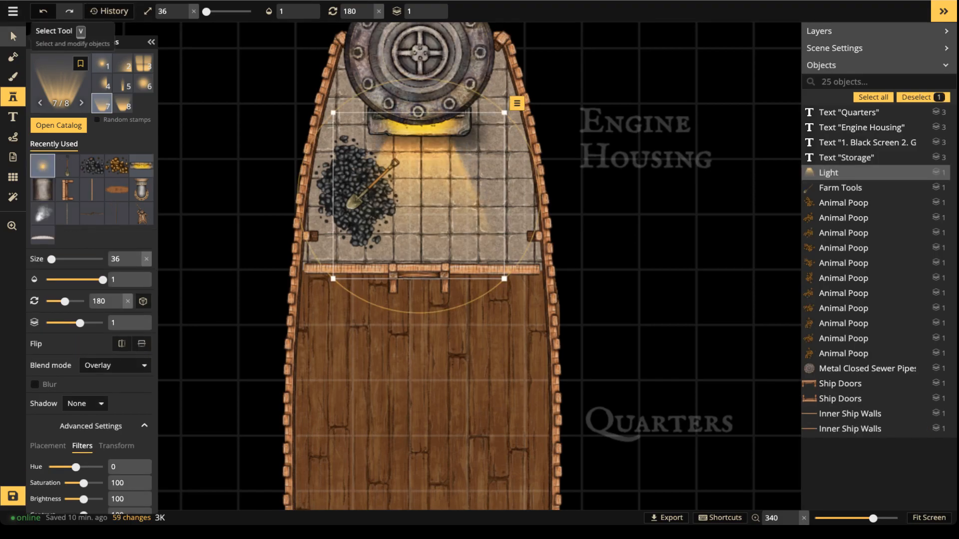
Raise the light cone to layer 5 and deselect it.
click(433, 7)
click(432, 8)
click(433, 7)
click(432, 8)
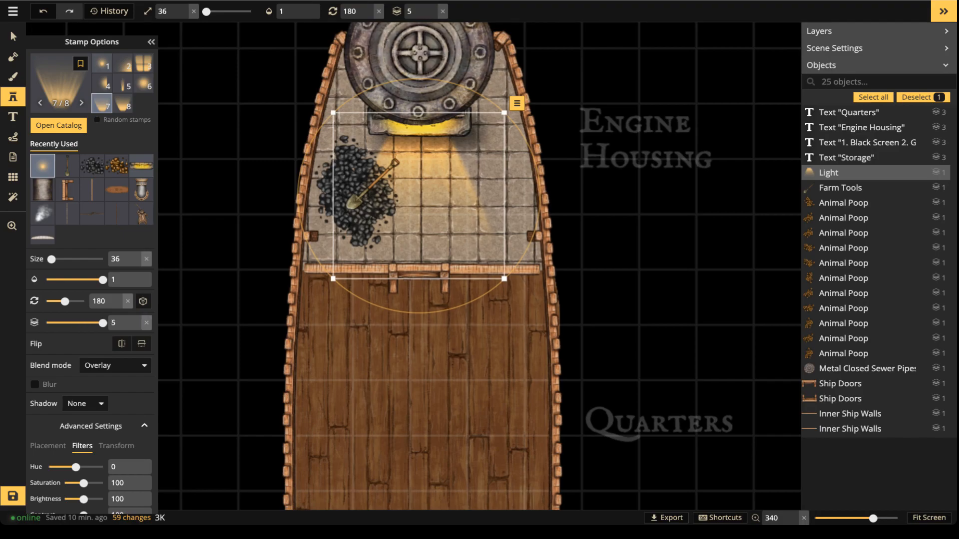
key(Escape)
scroll(358, 125, down, 5)
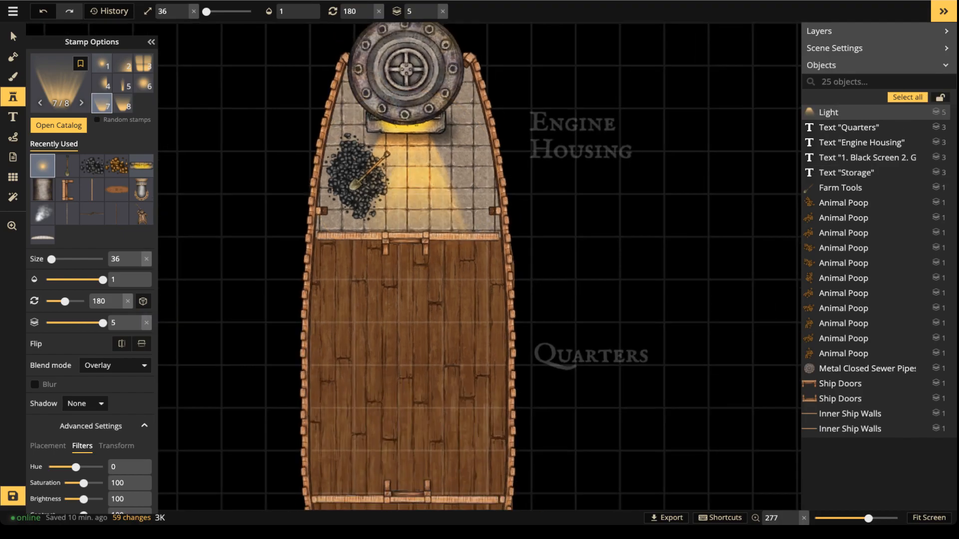
Switch to the Select tool, leave nothing selected and bring the empty Quarters deck into view.
click(13, 37)
scroll(391, 187, down, 5)
drag(391, 187, 378, 159)
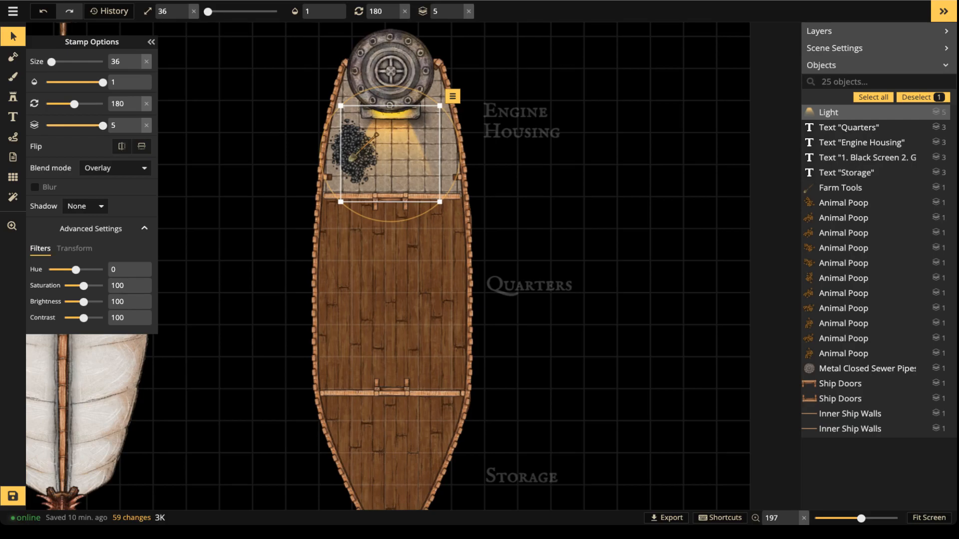
click(366, 282)
scroll(366, 282, up, 5)
key(space)
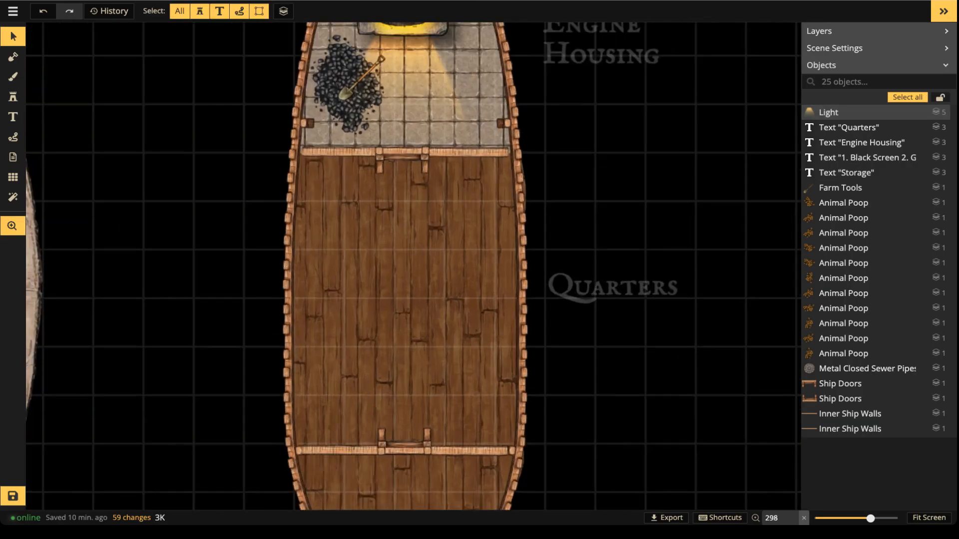
drag(366, 282, 360, 205)
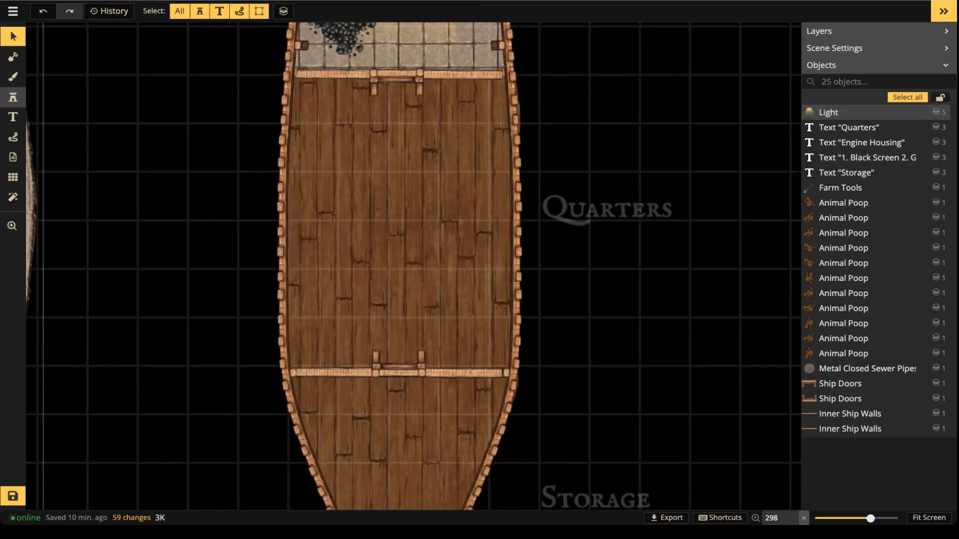
Use the Select tool to shift both ship doors on the Quarters' end walls towards the right side of the hull.
click(13, 97)
click(13, 37)
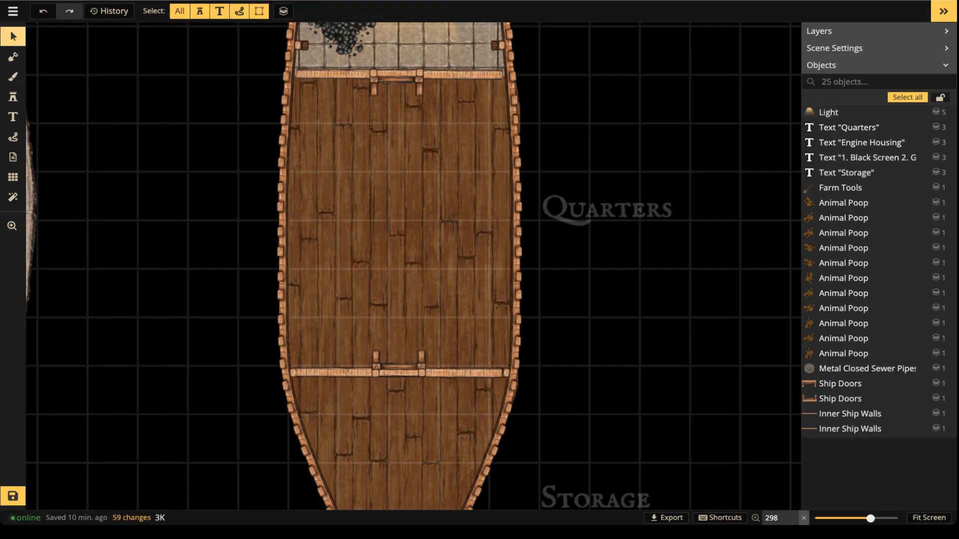
scroll(369, 347, down, 4)
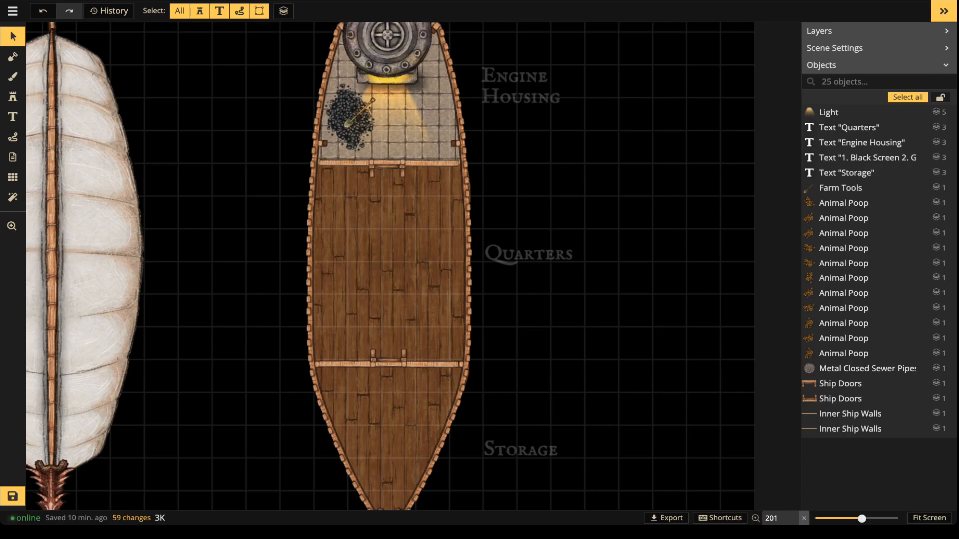
drag(388, 355, 428, 358)
drag(387, 169, 424, 169)
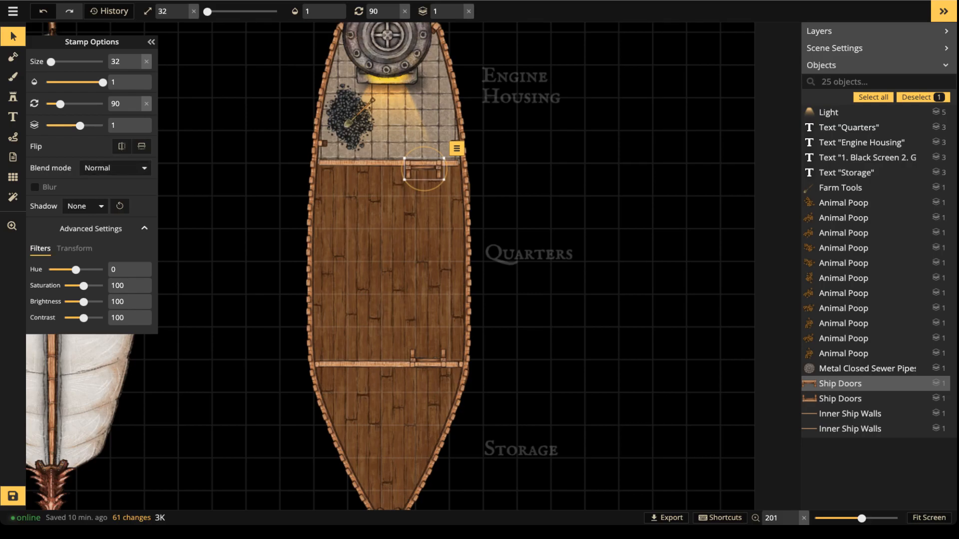
Duplicate the Quarters' upper cross wall, rotate the copy to 180 degrees and place it lengthwise as a partition starting at that wall.
click(348, 163)
scroll(347, 172, up, 3)
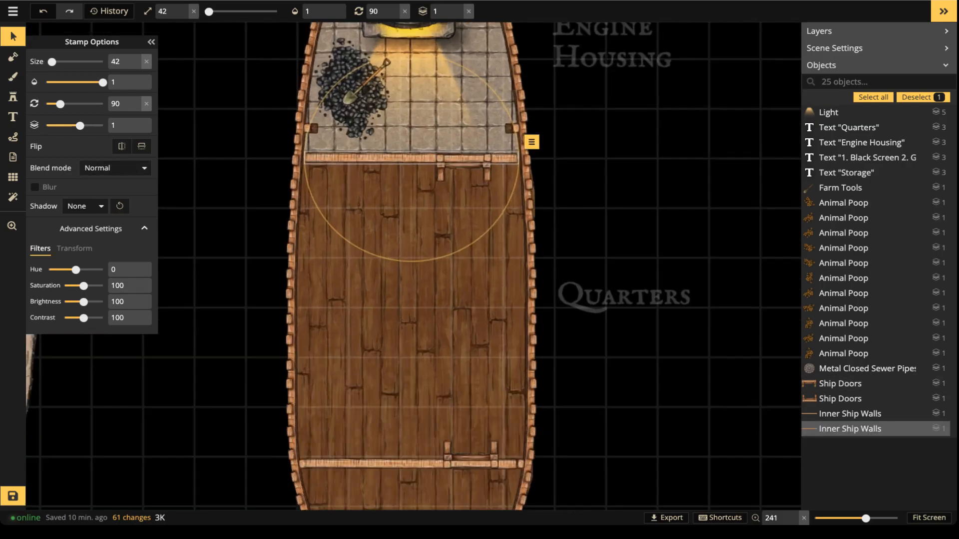
key(ctrl+v)
scroll(385, 265, up, 5)
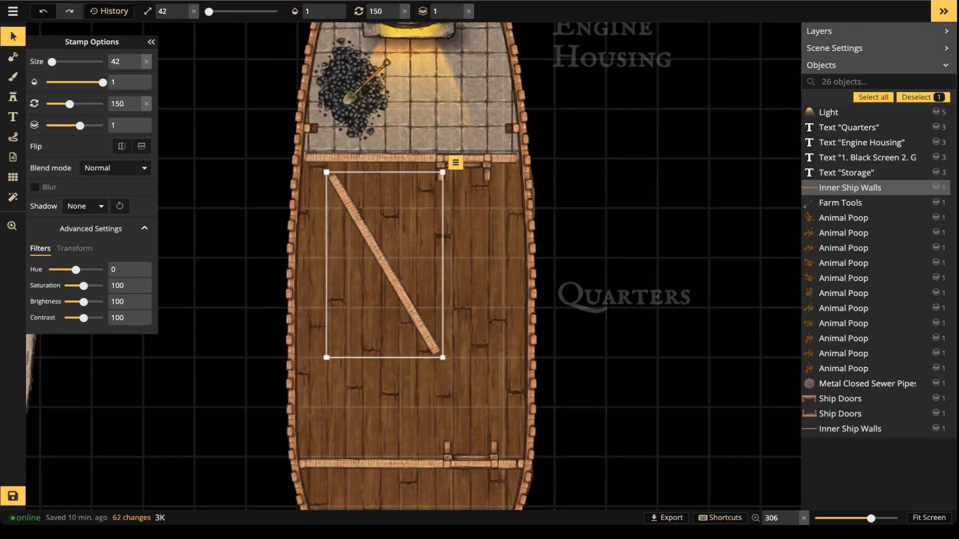
scroll(386, 264, up, 1)
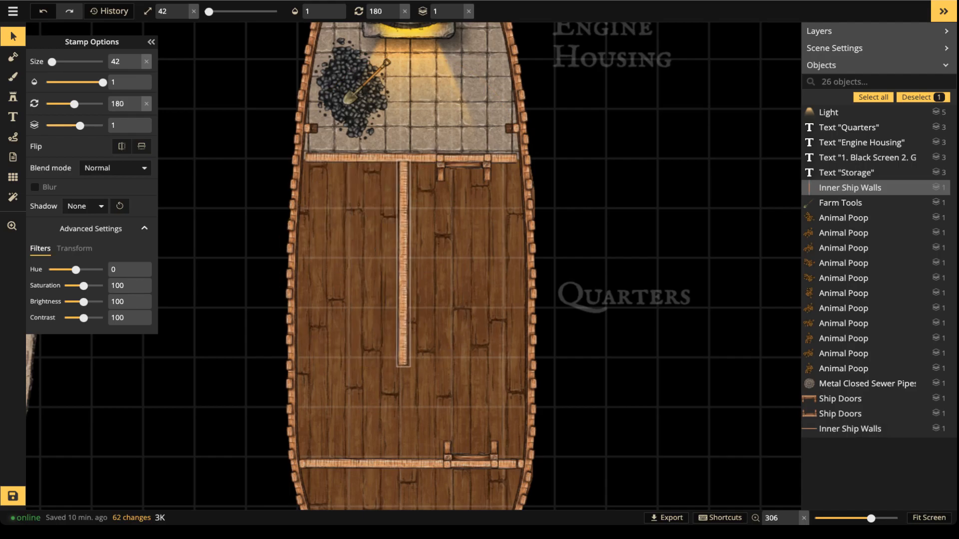
drag(404, 265, 422, 266)
Move both ship doors closer to the right hull, clear of the new partition and in line with each other.
drag(464, 165, 487, 165)
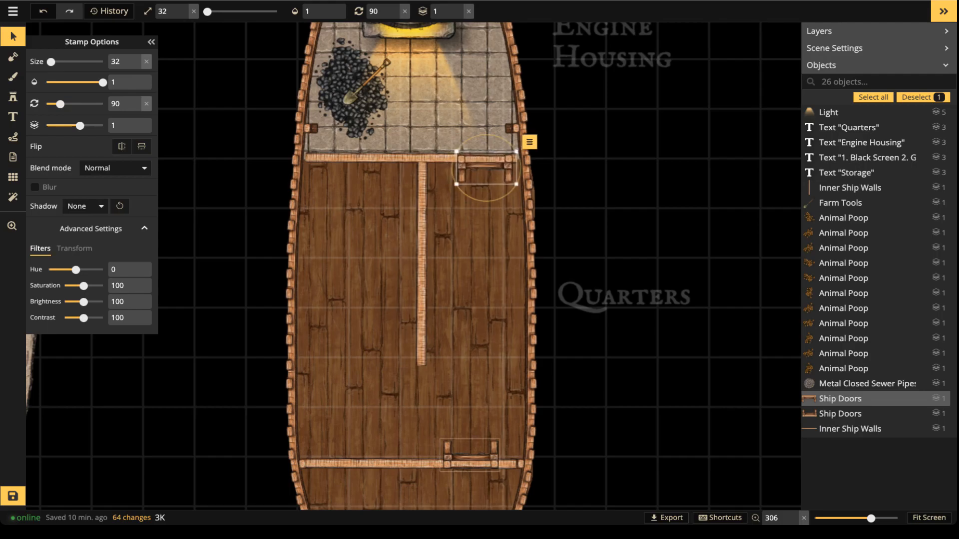
click(474, 456)
drag(475, 456, 483, 455)
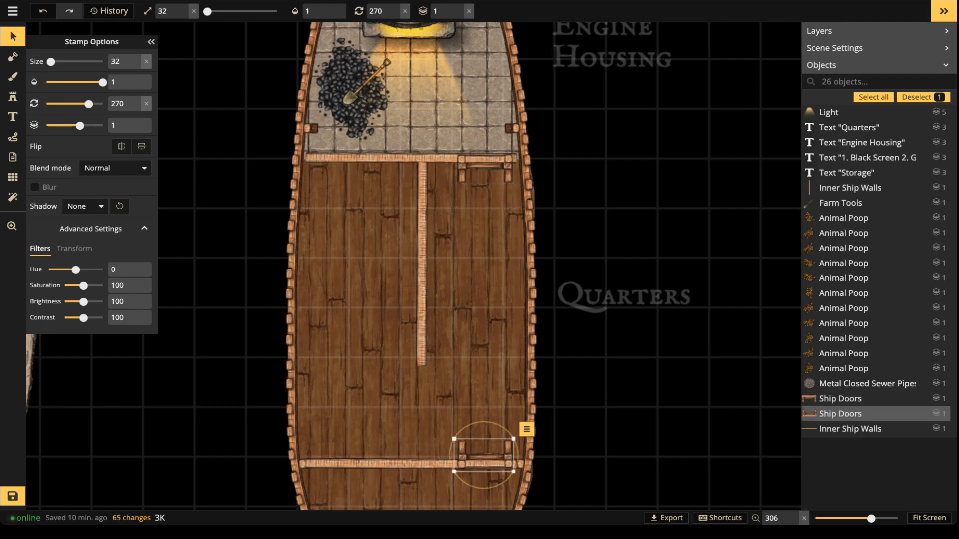
Shift the partition towards the doors and extend it with a duplicate segment reaching the Quarters' lower cross wall.
drag(421, 270, 433, 365)
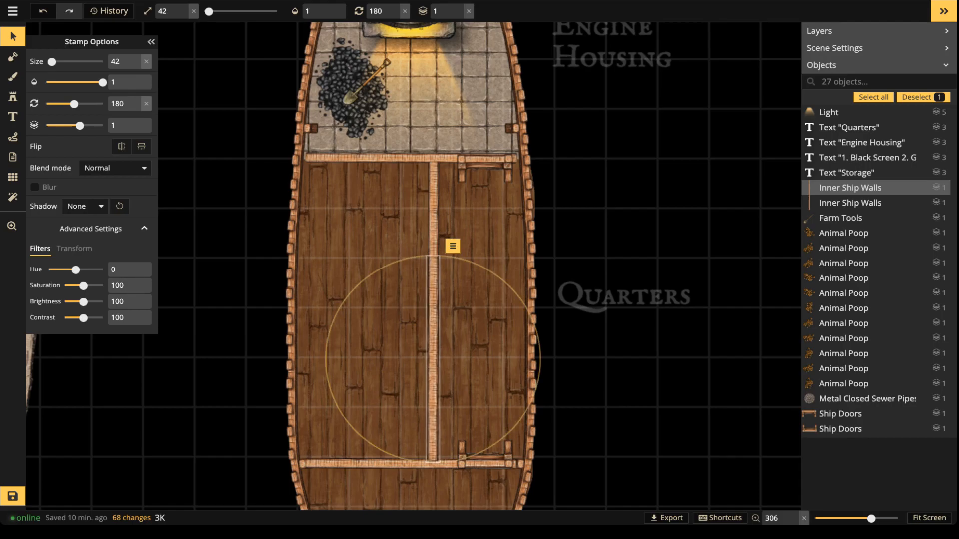
key(Escape)
scroll(350, 279, down, 3)
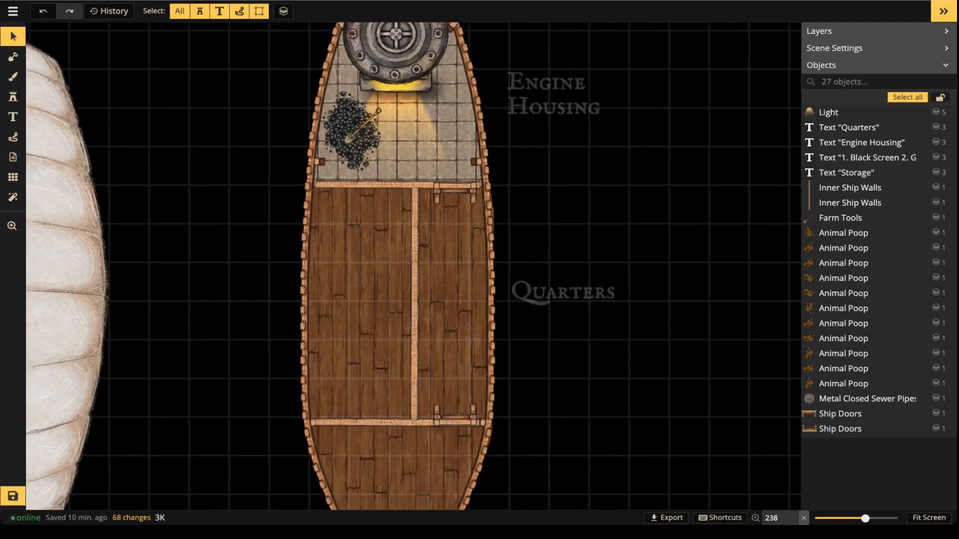
Select both lengthwise partition segments together and nudge them slightly beside the corridor.
click(415, 270)
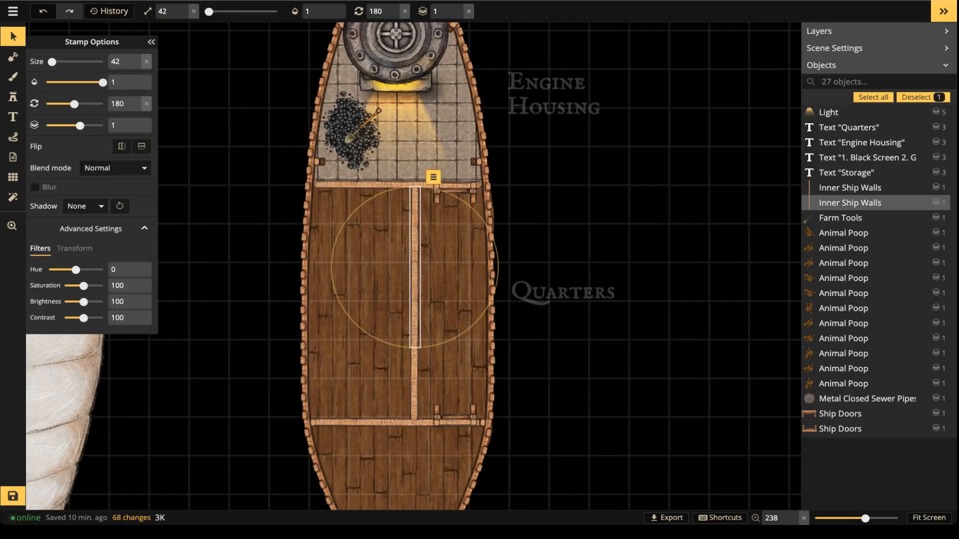
key(Escape)
click(416, 372)
shift+click(415, 250)
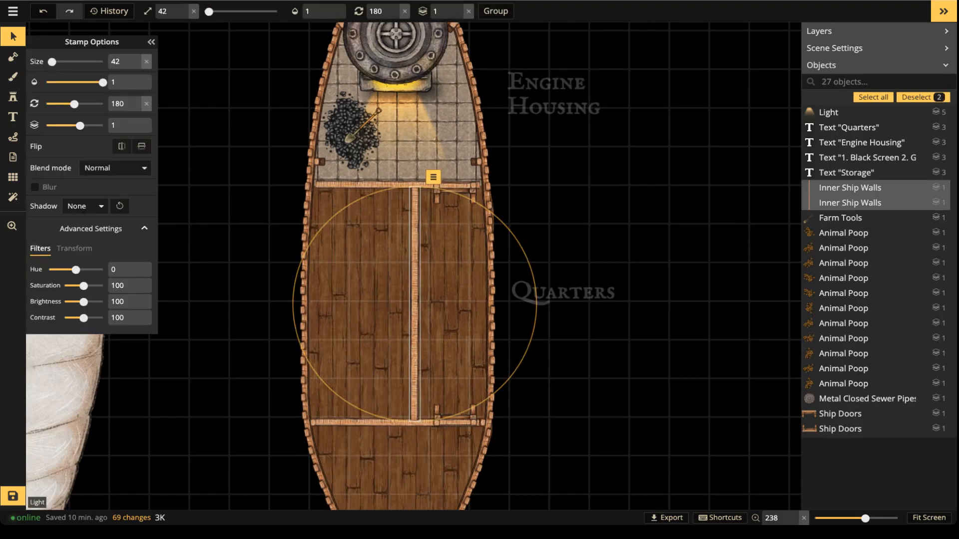
scroll(423, 314, up, 5)
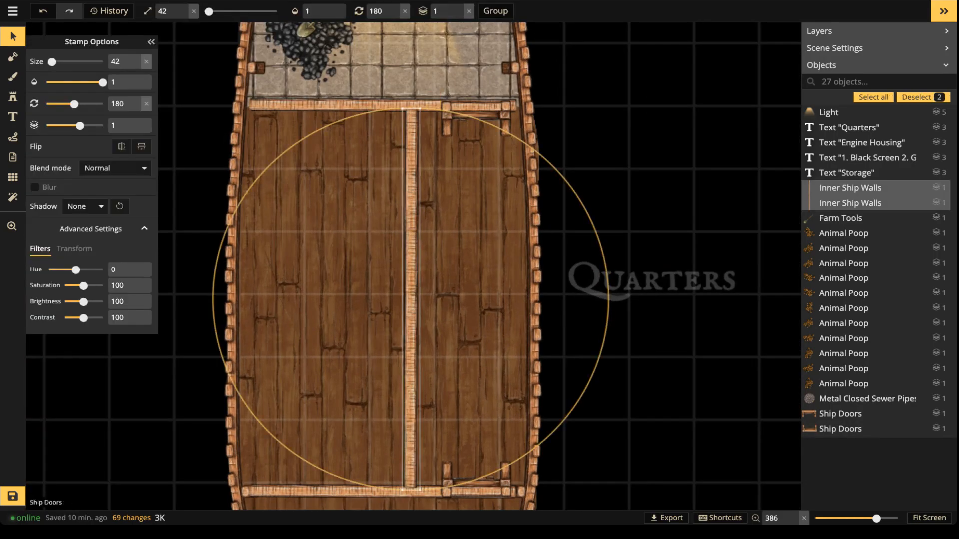
Place an Inner Ship Walls stamp at size 32 and 90 degrees across the wide room beside the partition.
click(477, 116)
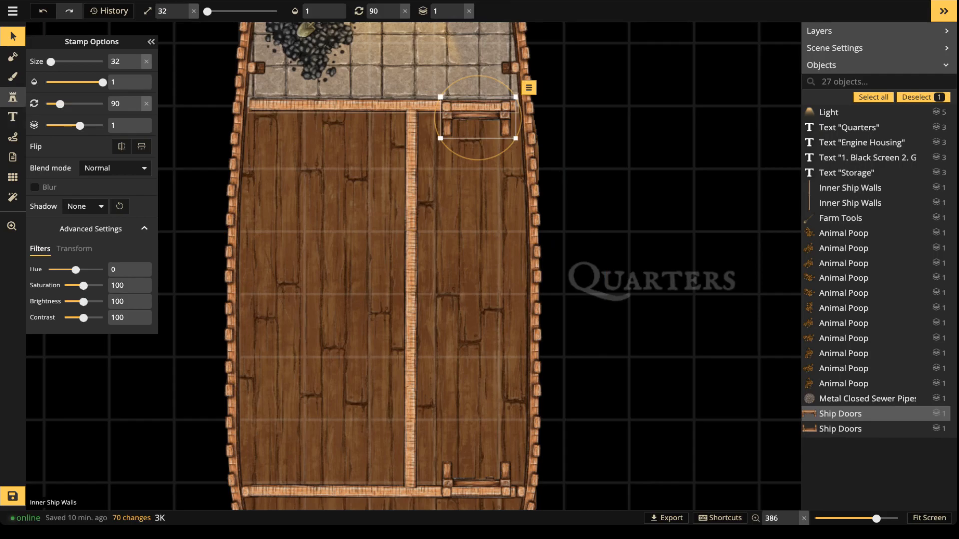
click(13, 97)
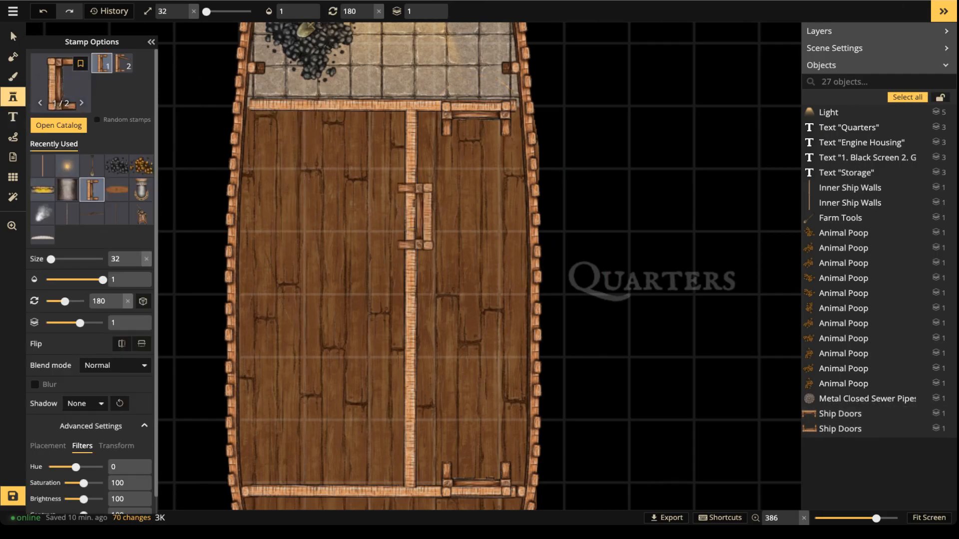
click(43, 165)
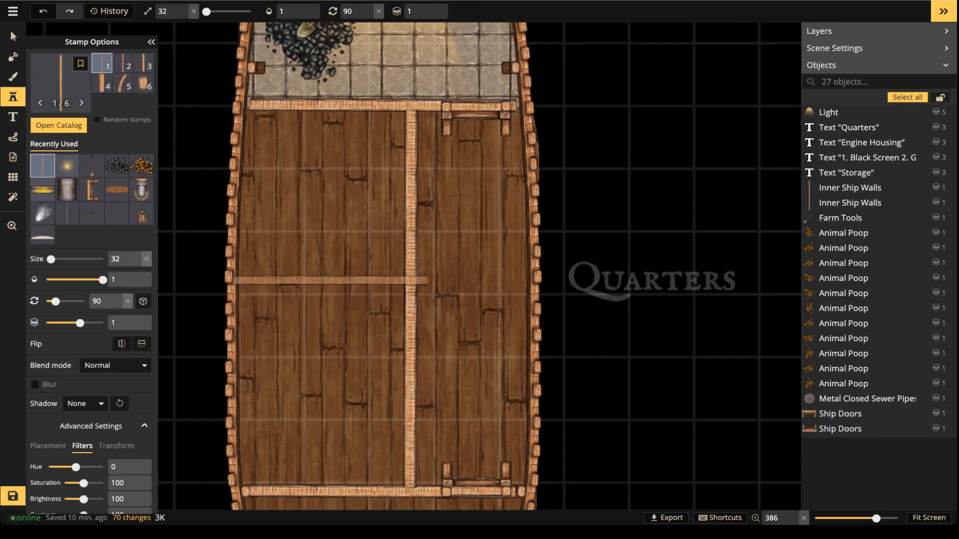
click(330, 291)
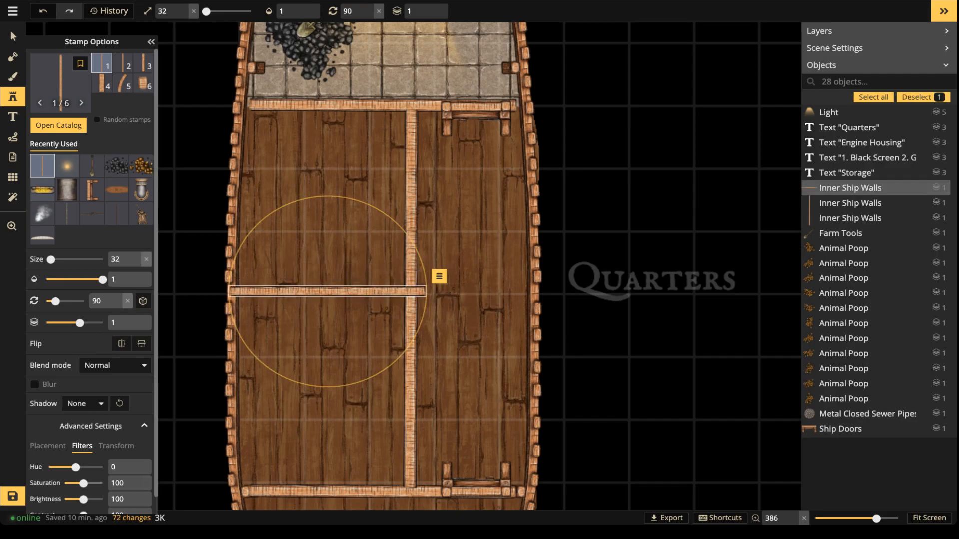
Set the new cross wall's width to 113 and height to 92, lower it to layer 0 and shift it towards the engine housing.
click(116, 446)
drag(82, 467, 81, 483)
drag(324, 293, 326, 295)
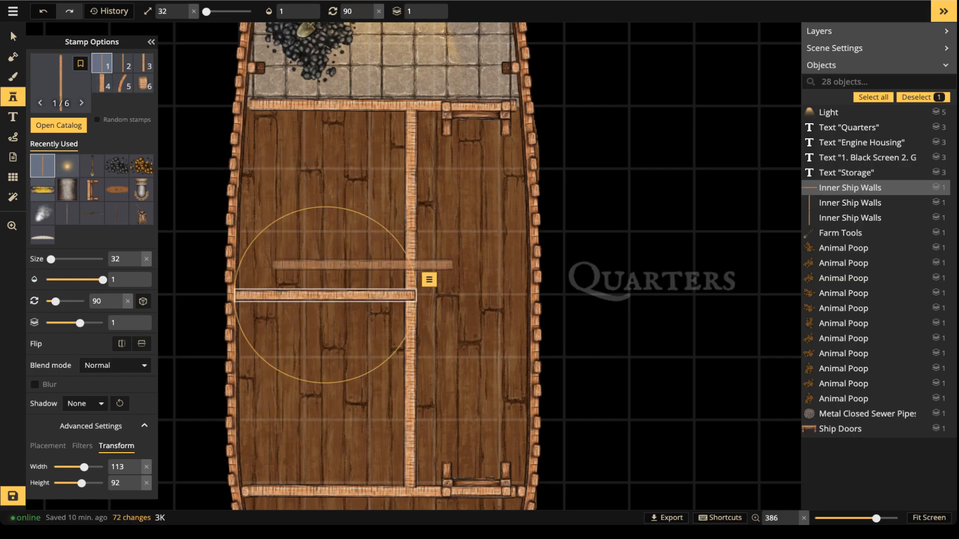
click(441, 14)
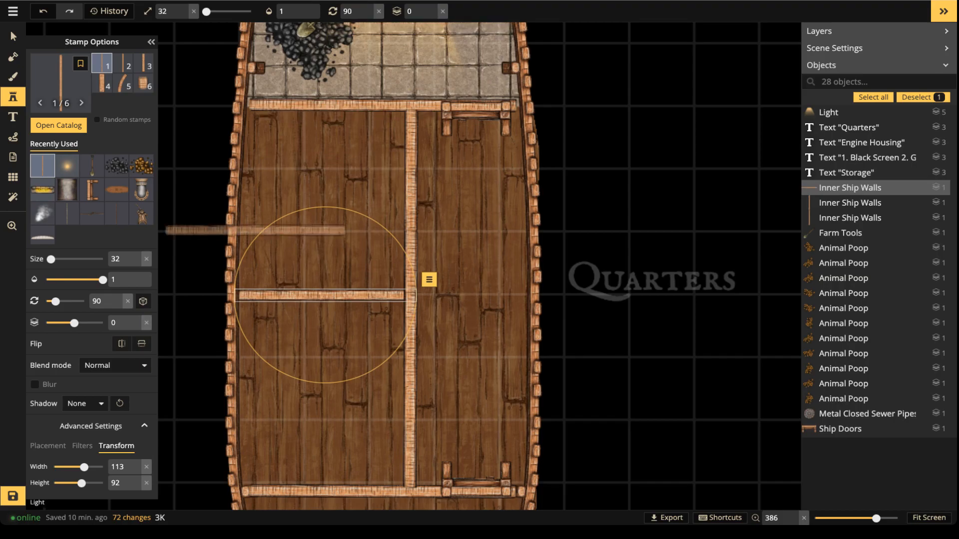
drag(255, 296, 207, 239)
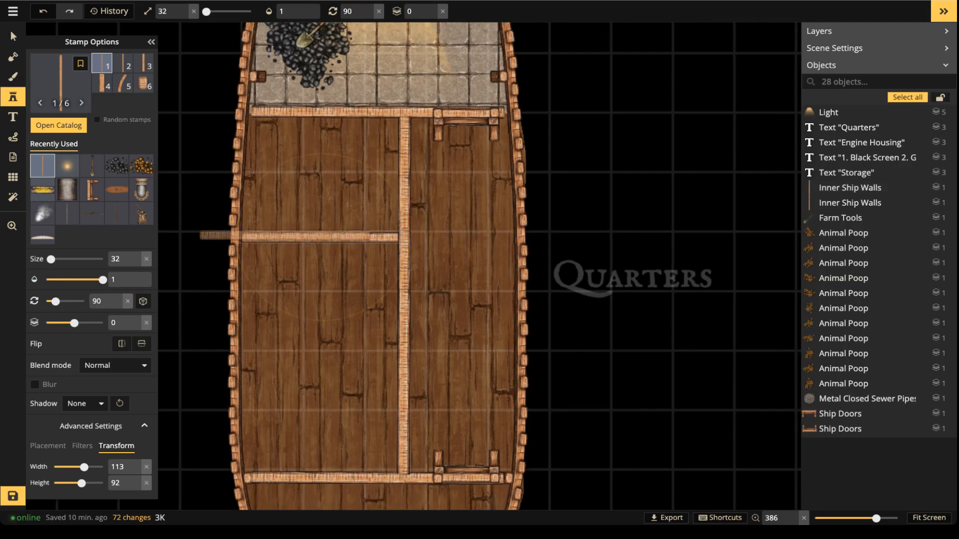
scroll(285, 235, down, 1)
click(295, 331)
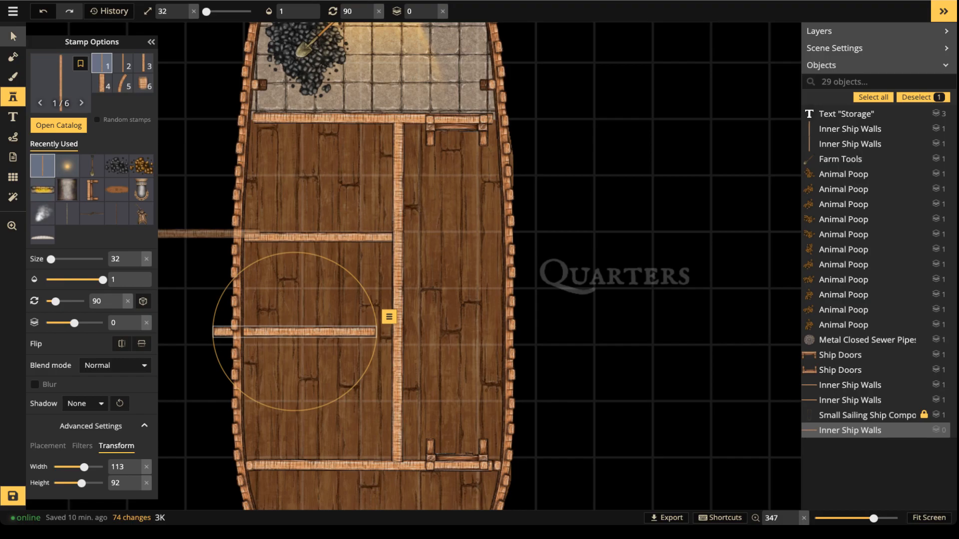
key(Delete)
Move the wide room's cross wall towards Storage so it closes off a smaller room at that end.
click(13, 36)
drag(315, 237, 314, 349)
click(310, 280)
scroll(309, 274, down, 3)
drag(310, 275, 328, 175)
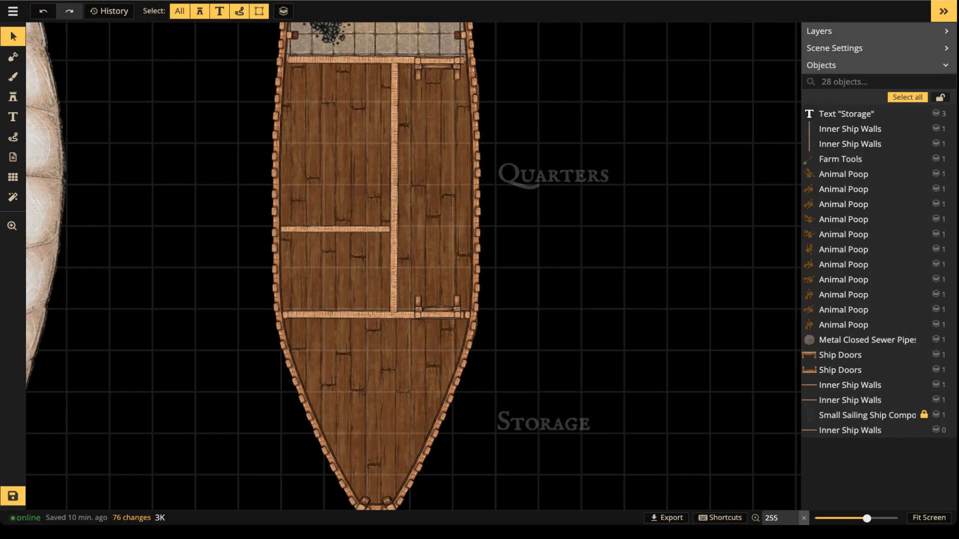
Search the stamp catalog for "stairs" and choose the first Stairs stamp from the Ship category.
scroll(124, 234, down, 4)
drag(124, 234, 333, 238)
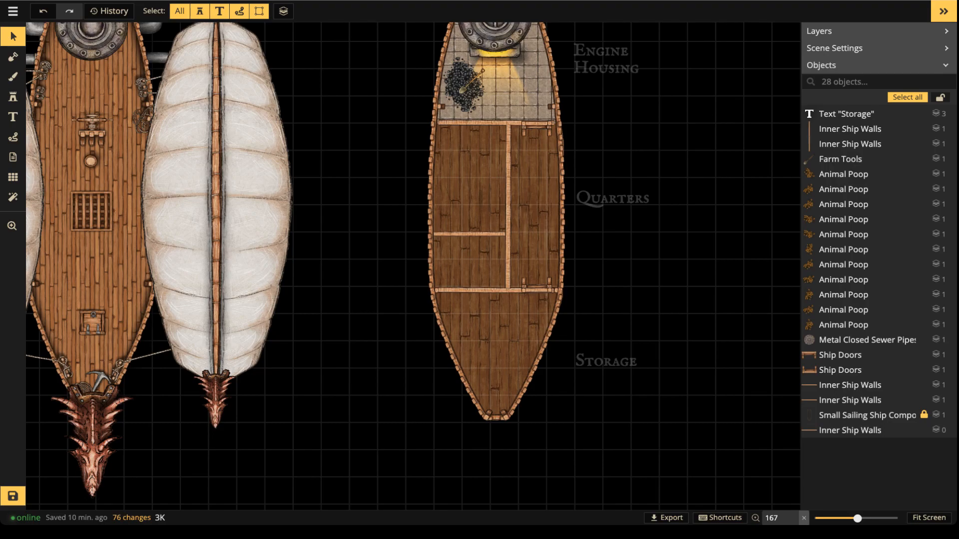
click(13, 97)
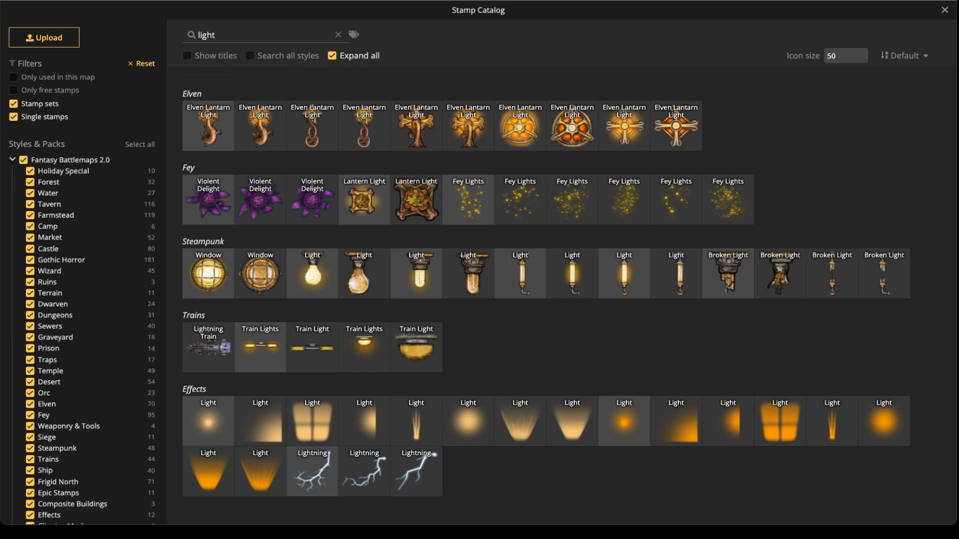
text(sta)
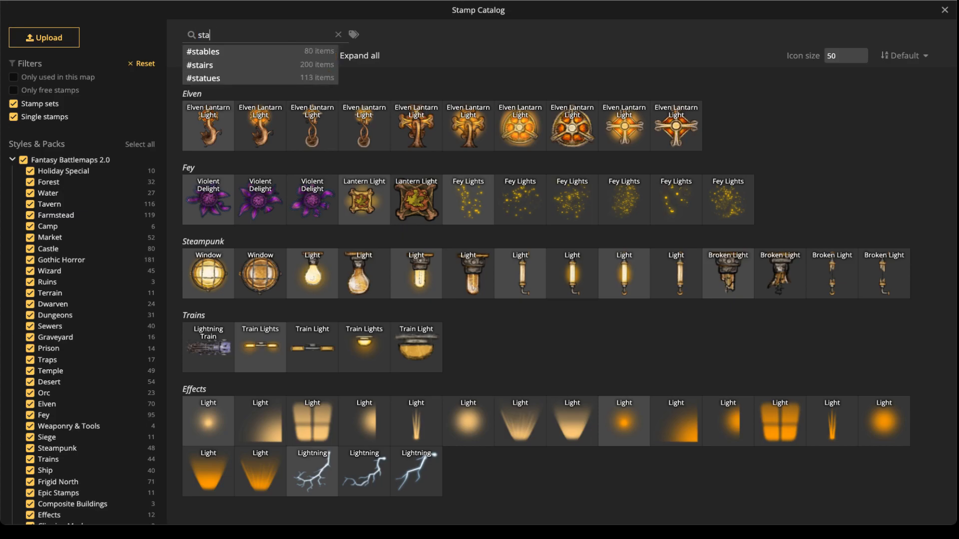
text(irs)
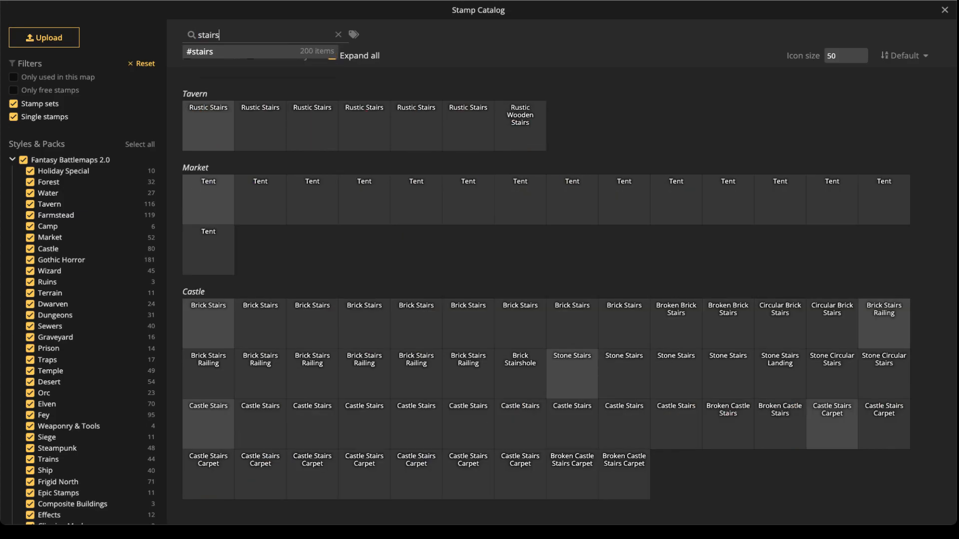
key(Return)
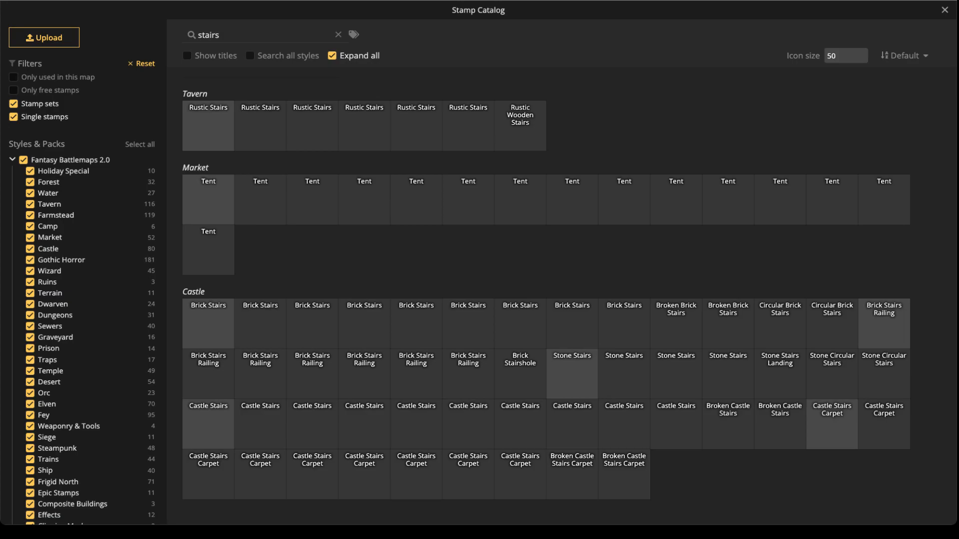
scroll(546, 293, down, 5)
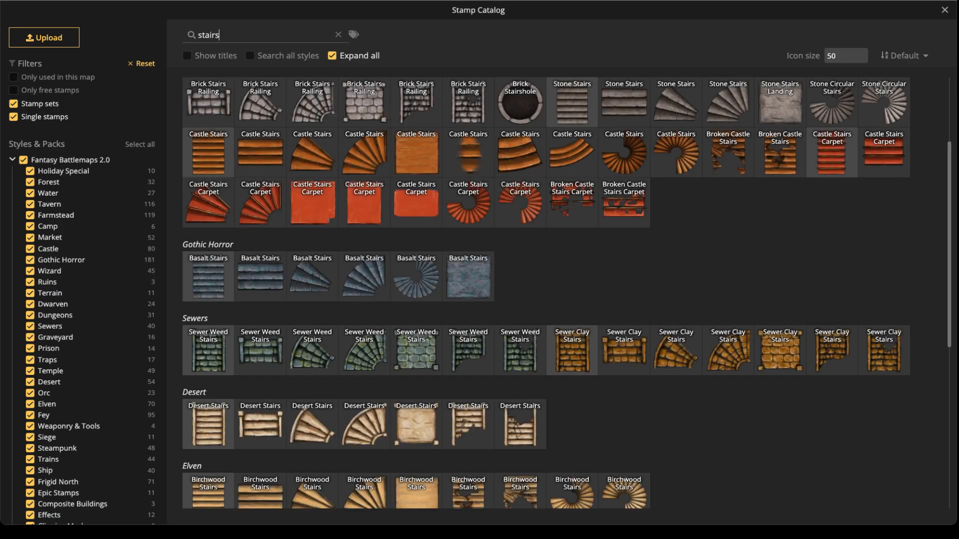
scroll(546, 293, down, 2)
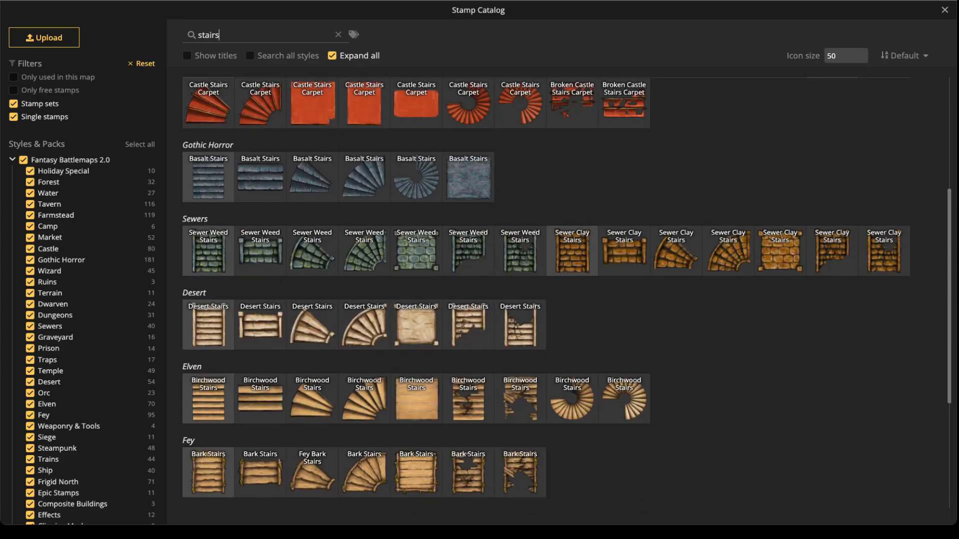
scroll(546, 293, down, 2)
scroll(546, 293, down, 1)
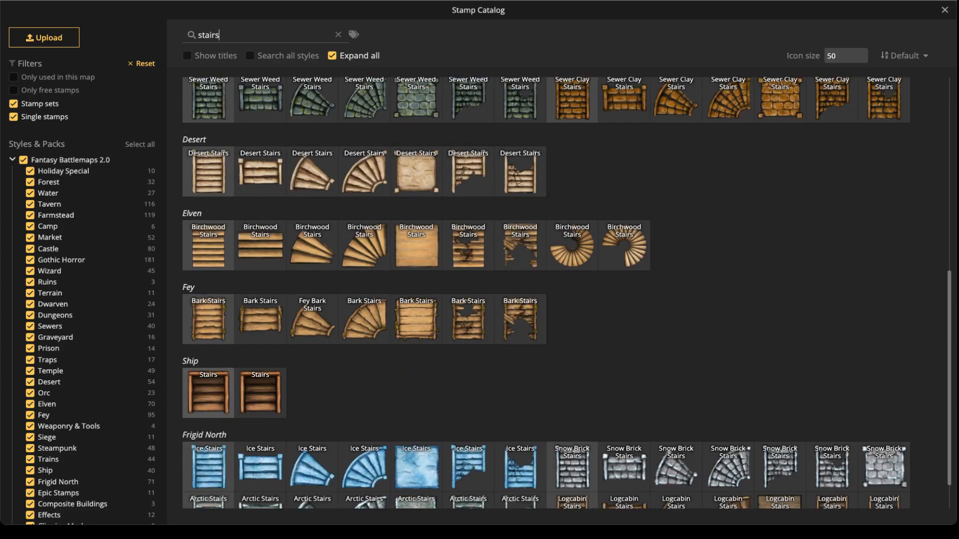
click(208, 394)
Place the ship stairs at size 32 and 180 degrees on the Storage centreline, matching the hatch on the upper deck.
scroll(496, 331, up, 2)
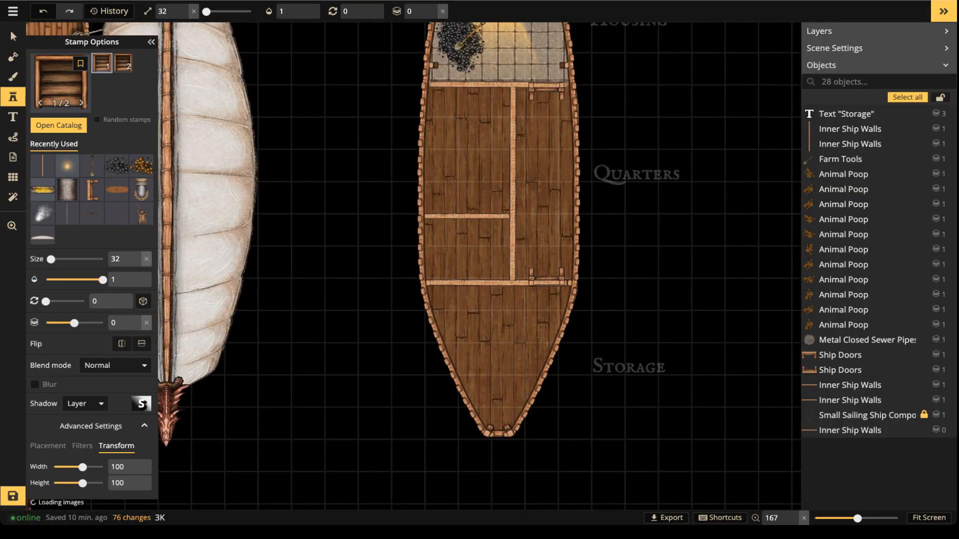
drag(172, 324, 606, 319)
scroll(459, 316, up, 2)
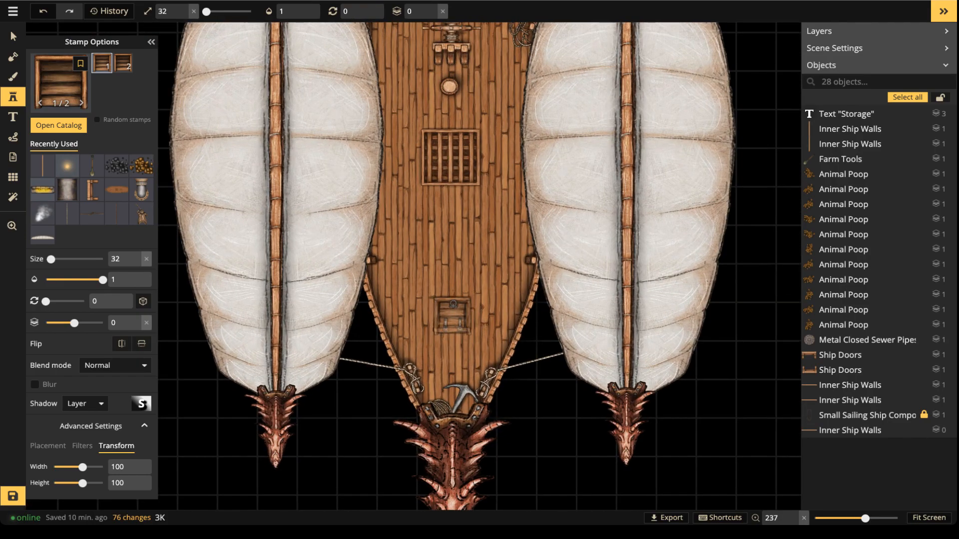
drag(614, 320, 335, 319)
drag(607, 321, 322, 320)
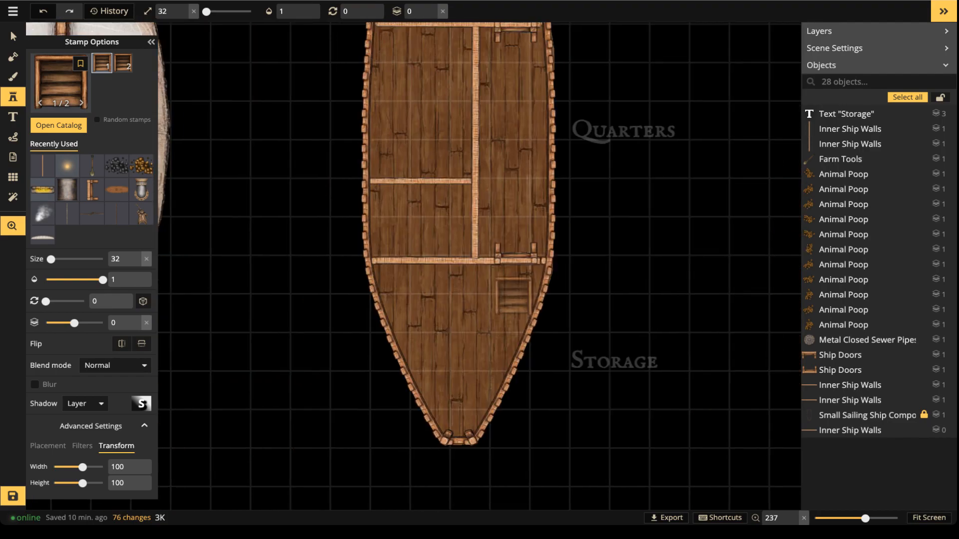
scroll(457, 335, up, 2)
scroll(456, 334, up, 10)
click(461, 335)
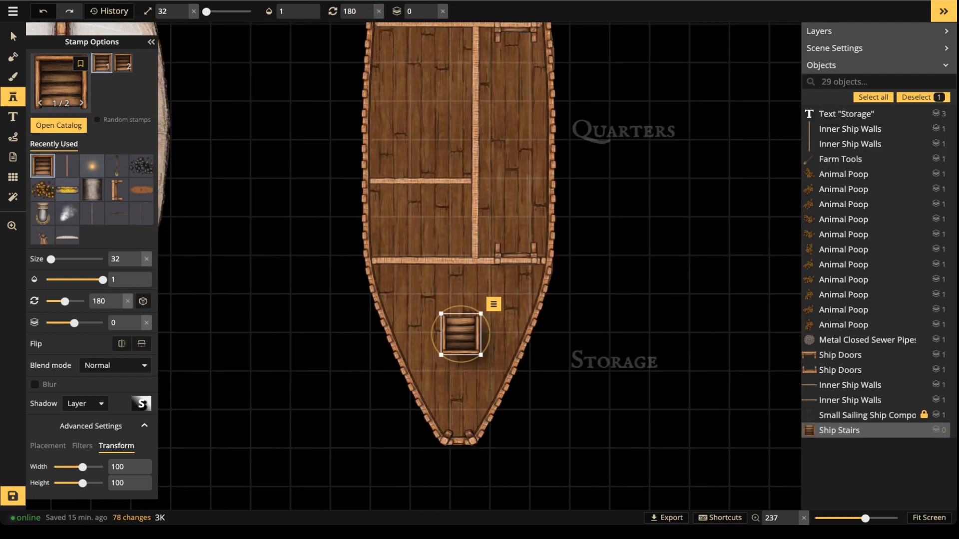
Set the shadow of the ship stairs in the storage area to None.
click(85, 404)
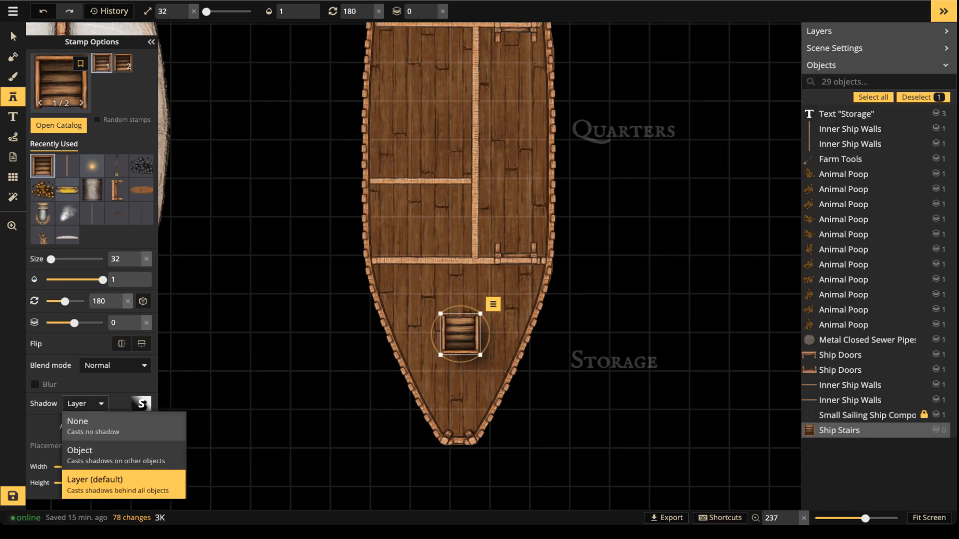
click(78, 425)
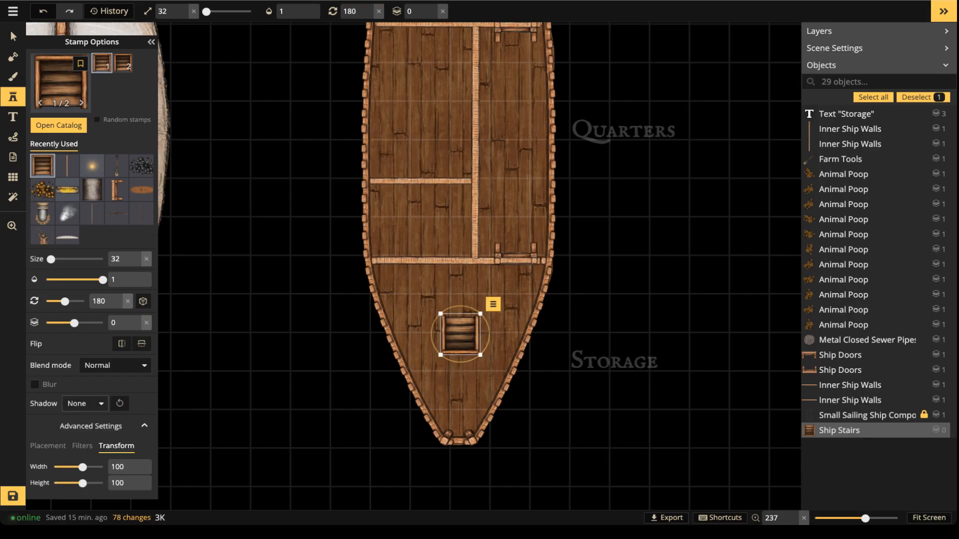
click(13, 37)
Examine the stairs' placement relative to the upper deck hatch and look over the lower deck's storage area and quarters.
scroll(315, 278, down, 8)
key(space)
drag(320, 279, 359, 279)
key(Escape)
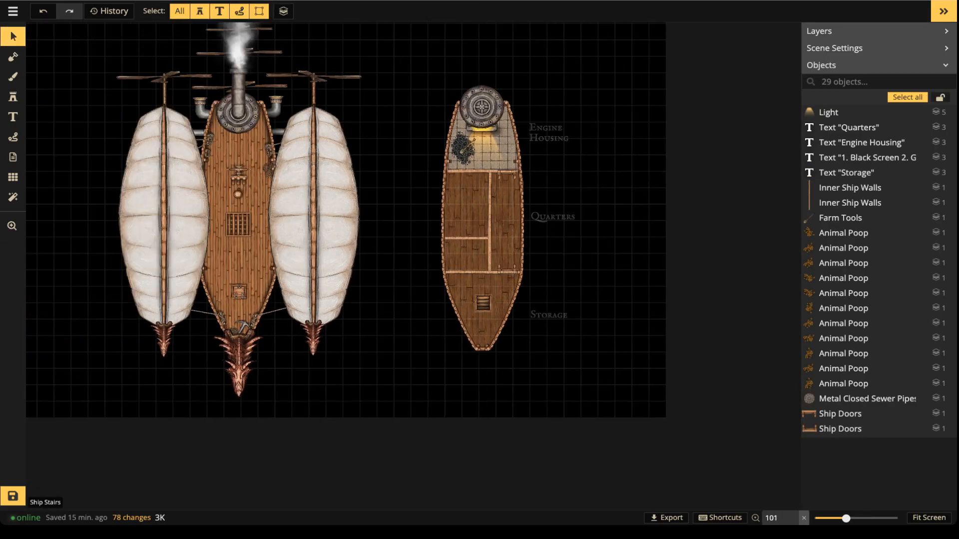
click(482, 302)
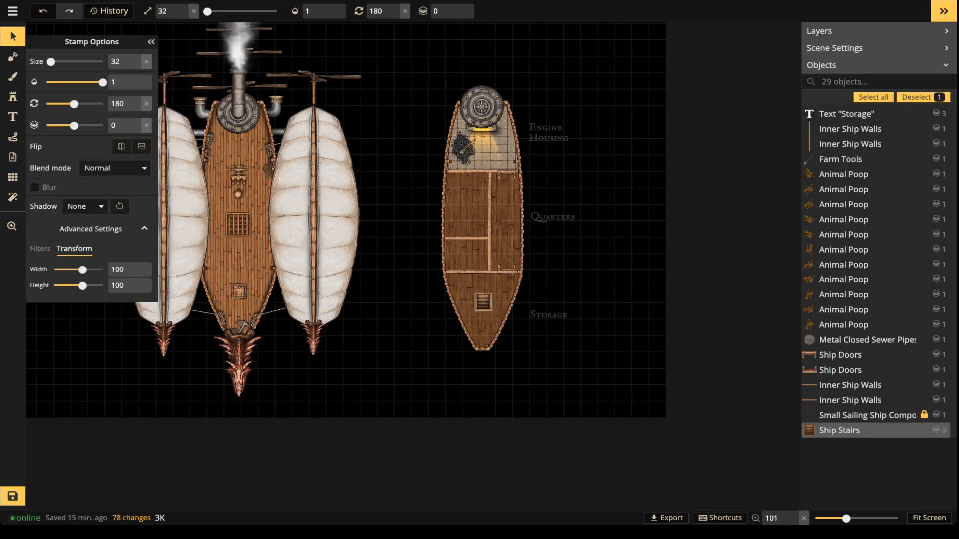
key(Escape)
scroll(503, 238, up, 3)
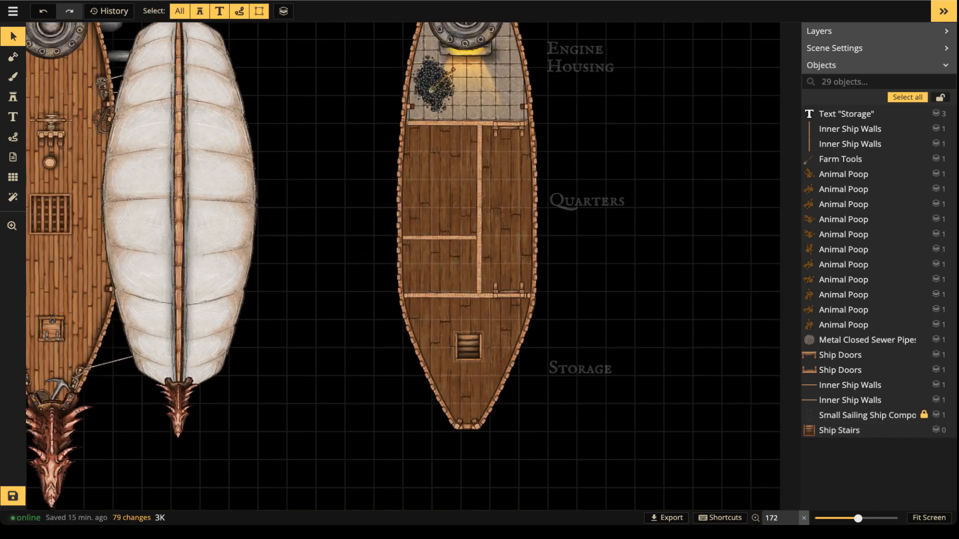
drag(503, 239, 491, 221)
scroll(514, 212, up, 4)
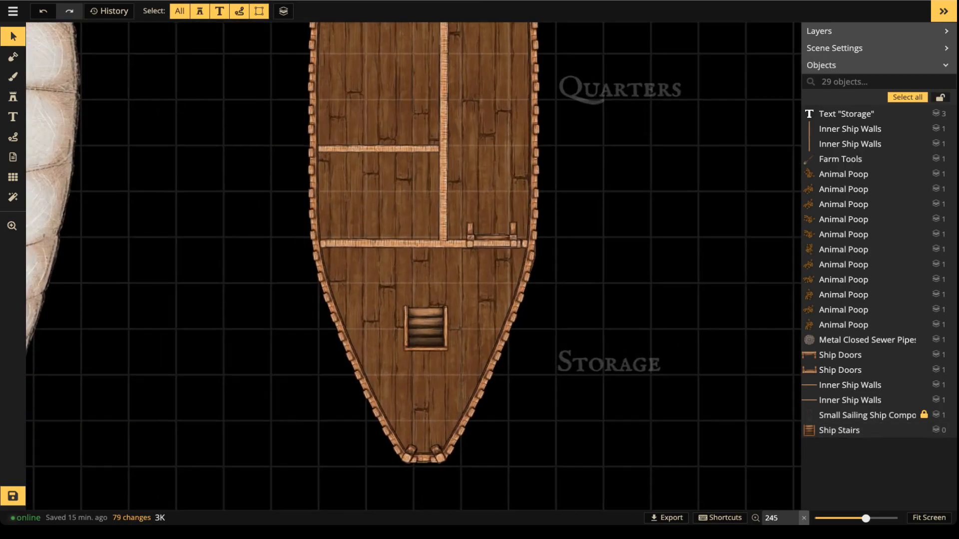
drag(514, 212, 483, 152)
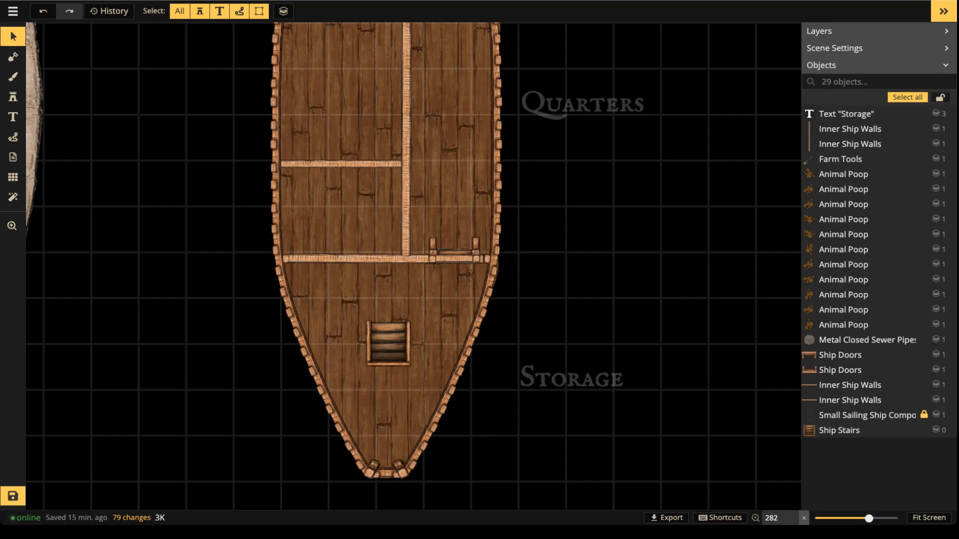
drag(428, 222, 399, 266)
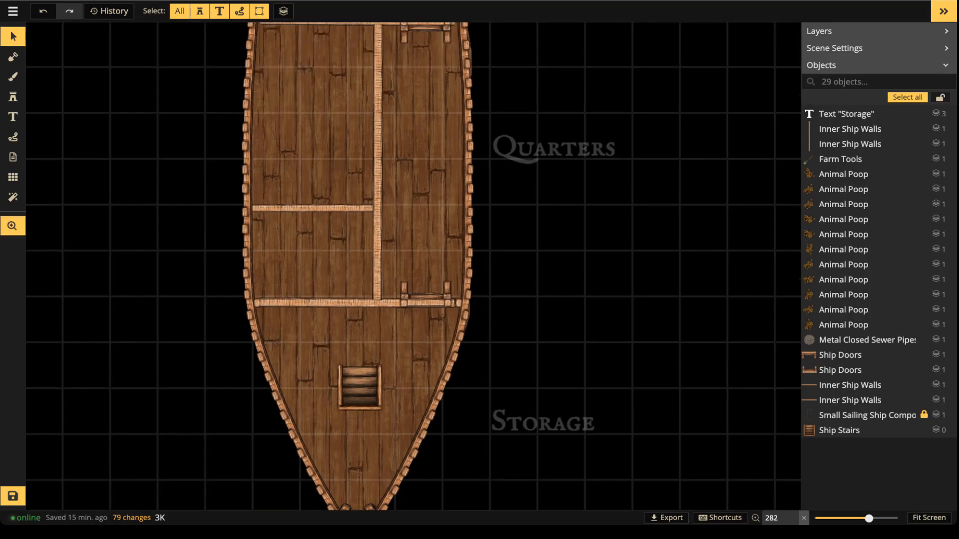
scroll(360, 259, up, 2)
drag(352, 198, 364, 389)
scroll(406, 263, down, 2)
drag(406, 263, 434, 223)
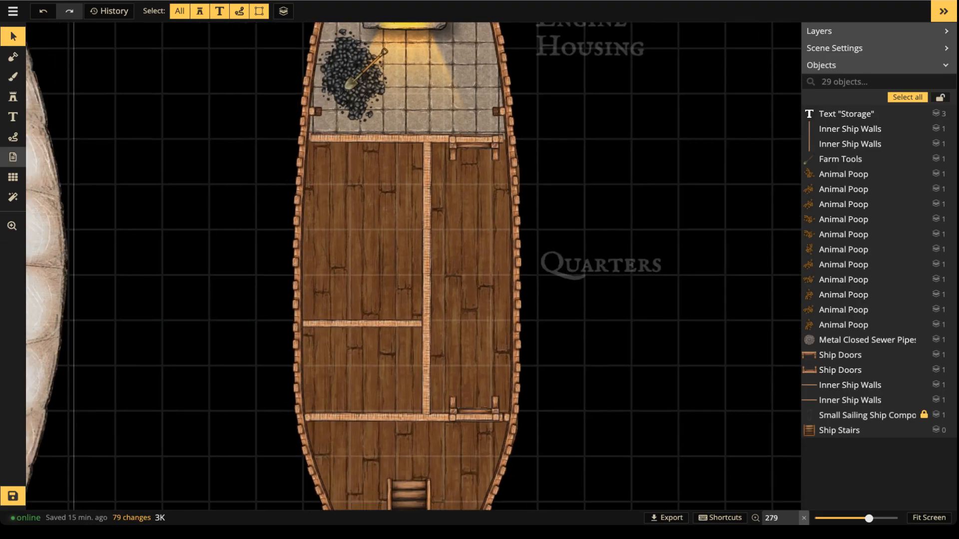
Search the stamp catalog for "bed" and place the single red Tavern Bed at size 32 along the hull in the small quarters room.
click(13, 97)
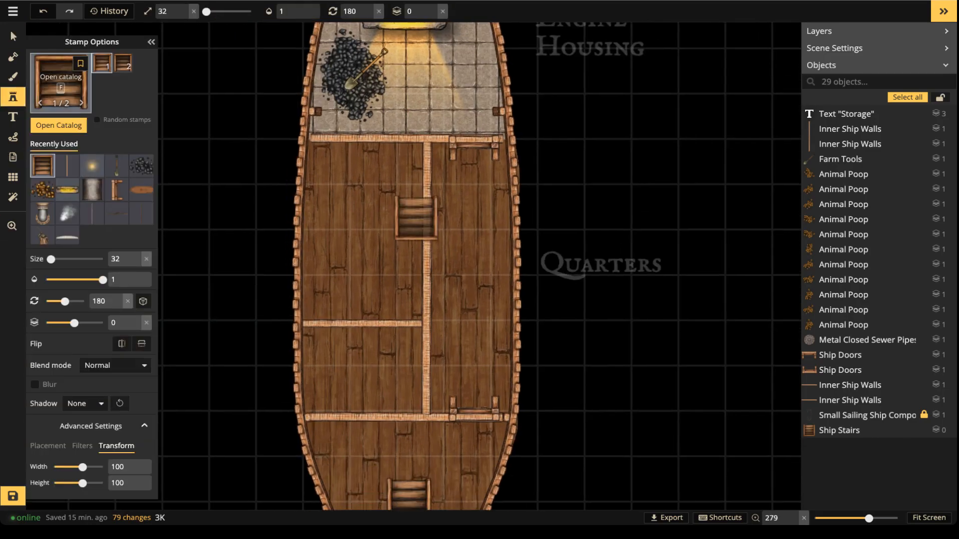
key(f)
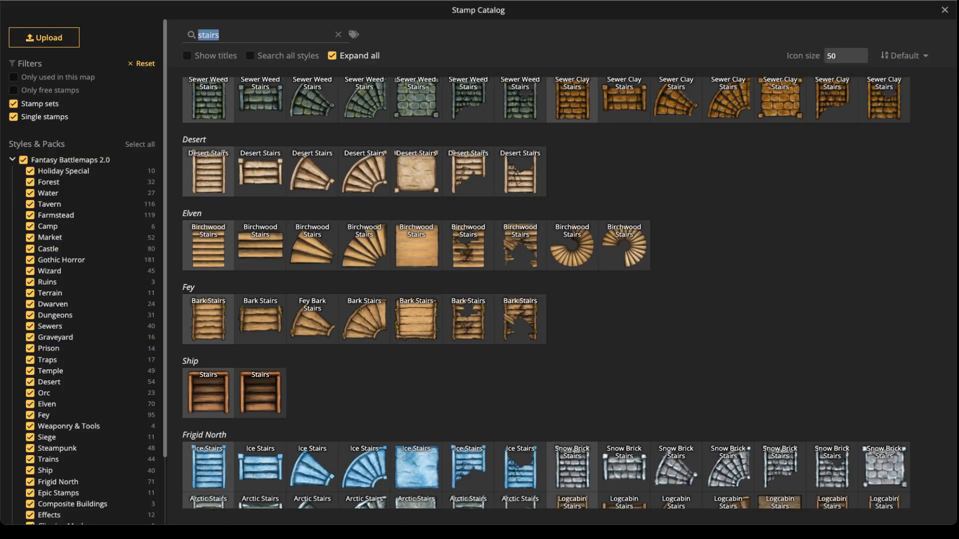
text(bed)
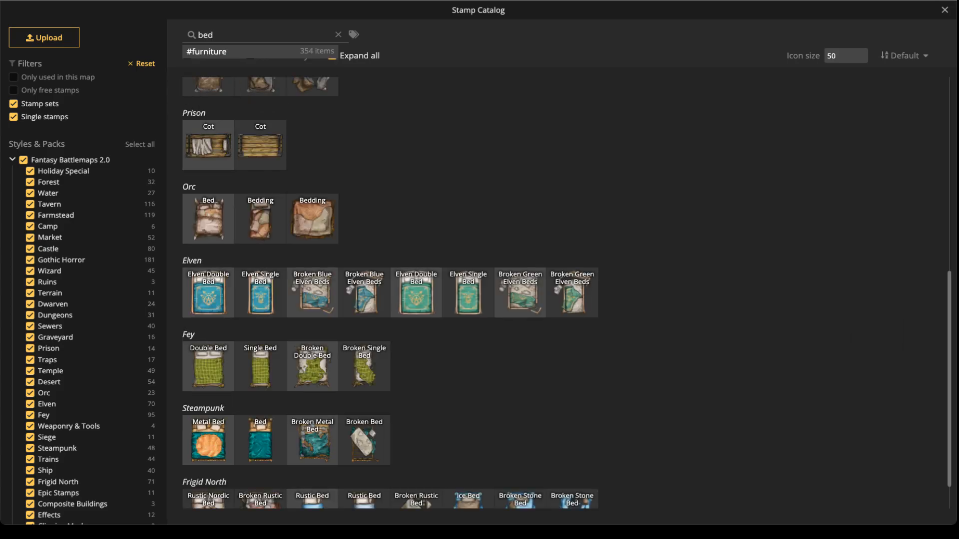
scroll(567, 293, up, 8)
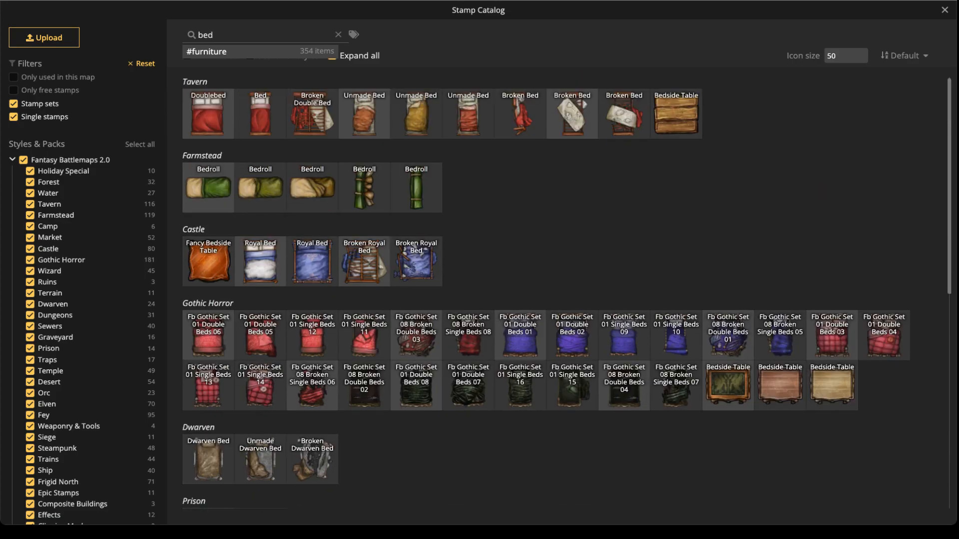
click(260, 115)
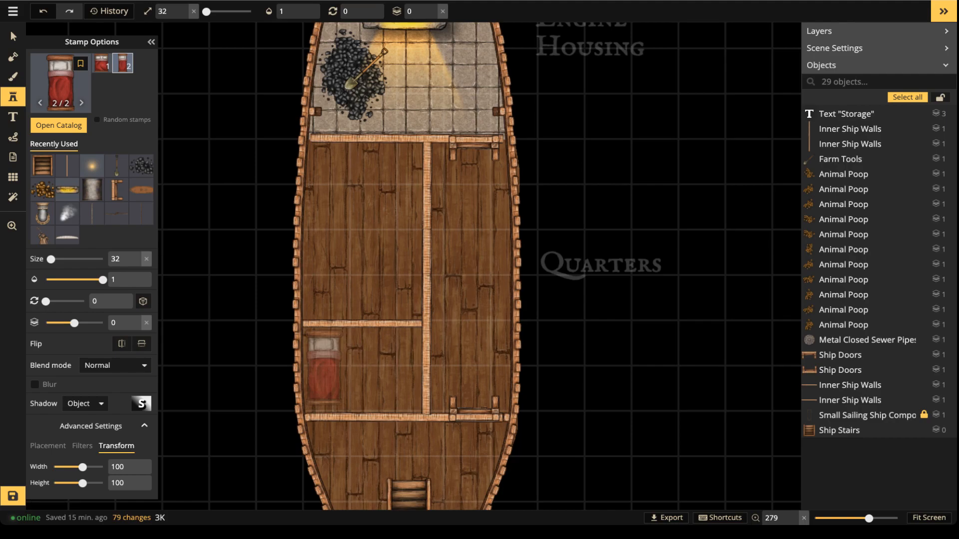
click(325, 370)
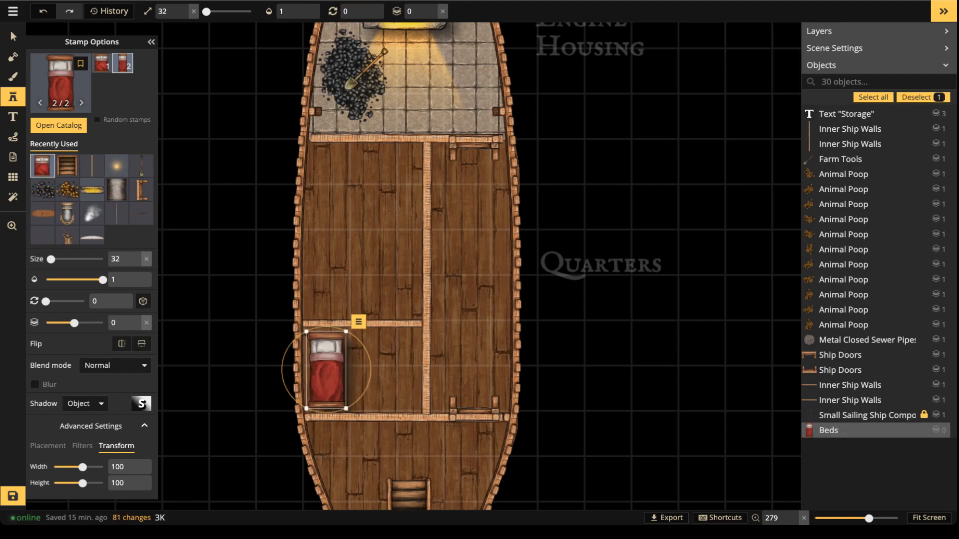
Add the Tavern Bedside Table at size 32 beside the bed's head and rotate it to 356 degrees.
click(60, 80)
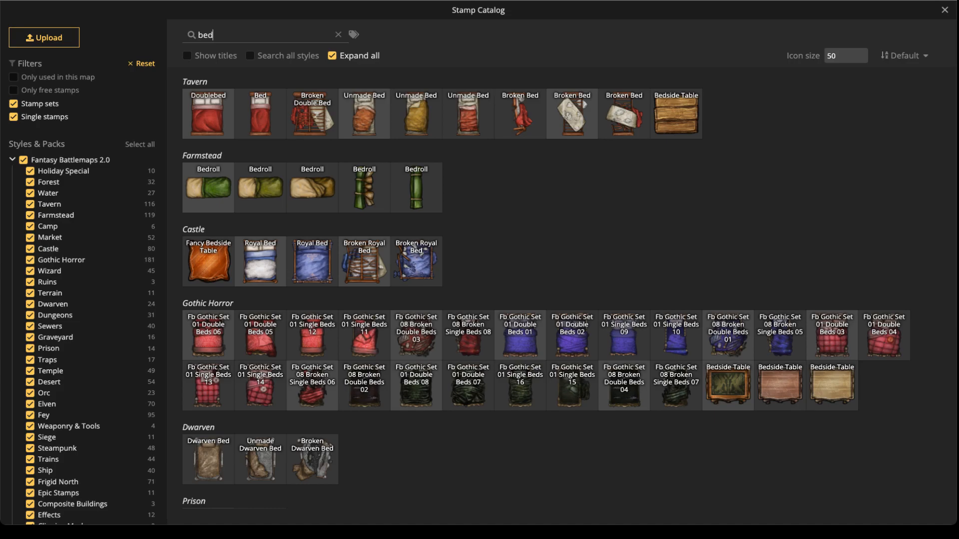
click(676, 114)
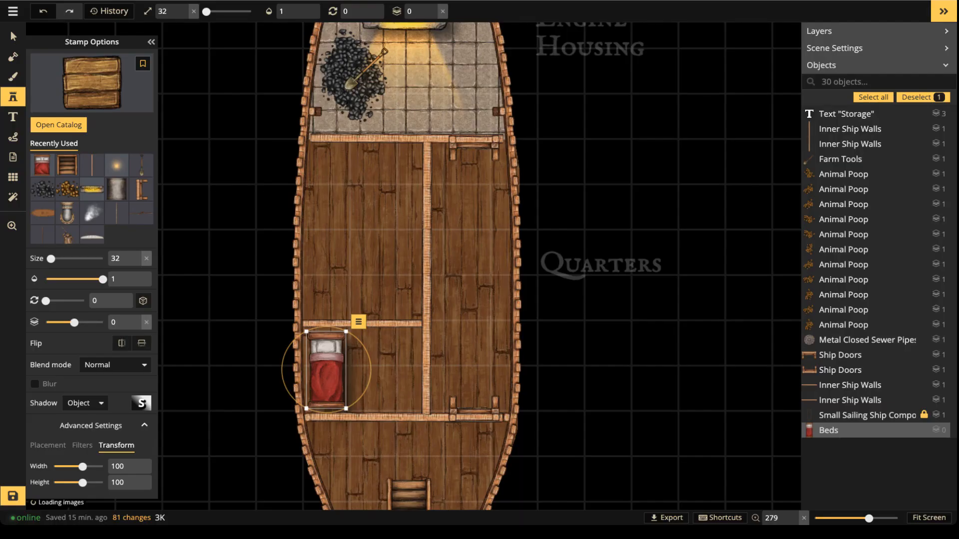
scroll(326, 370, up, 2)
click(365, 341)
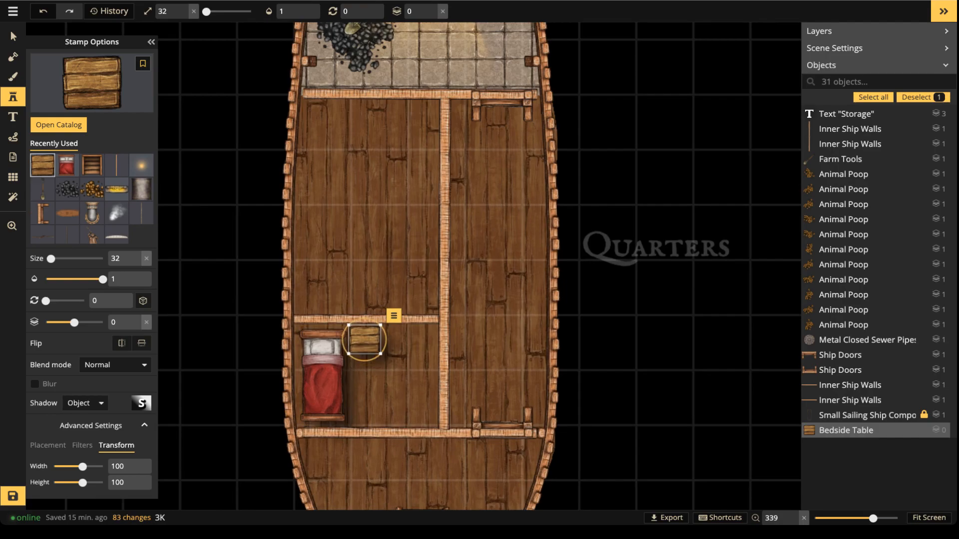
drag(381, 356, 382, 354)
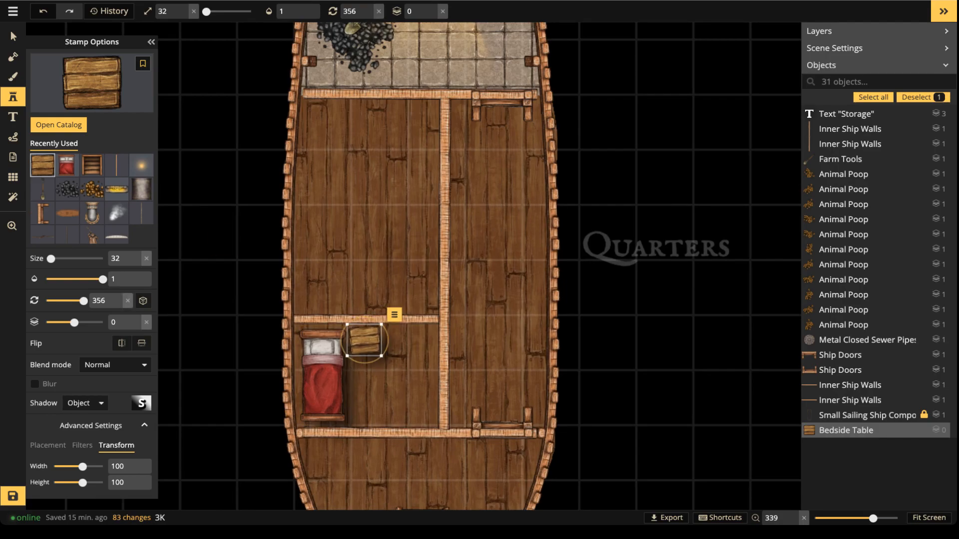
Find the wider Tavern Dresser with the search "desser" and place it at size 39 and 270 degrees between the bedside table and lengthwise wall.
click(92, 82)
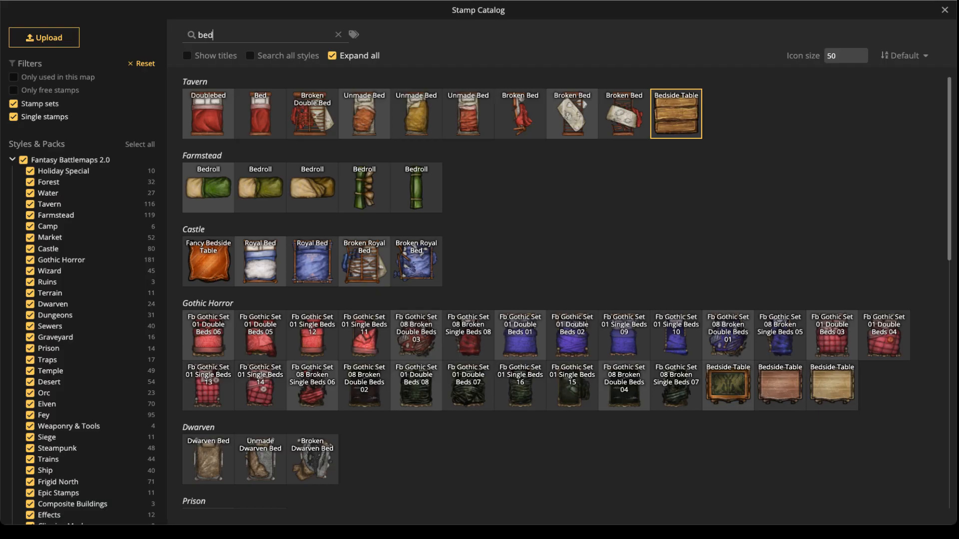
text(desser)
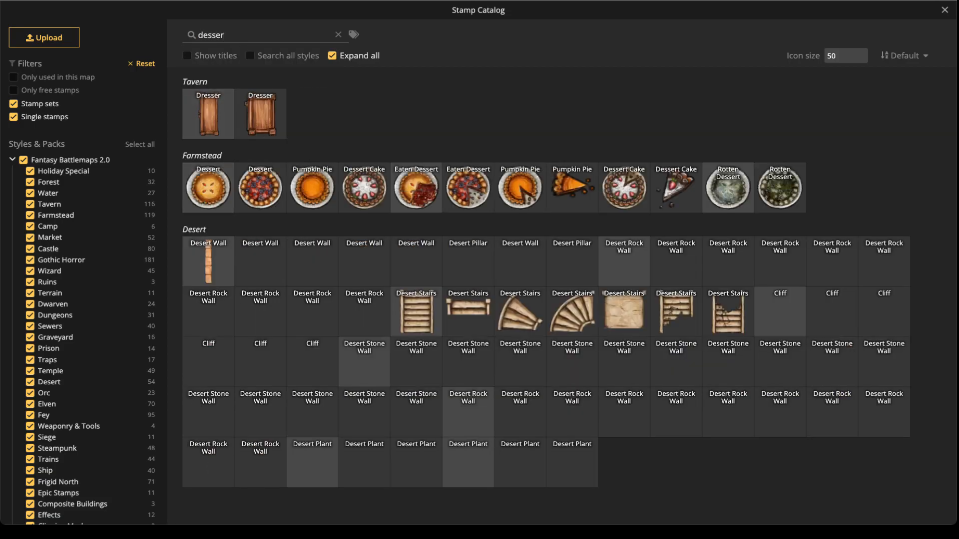
click(260, 115)
scroll(376, 370, up, 1)
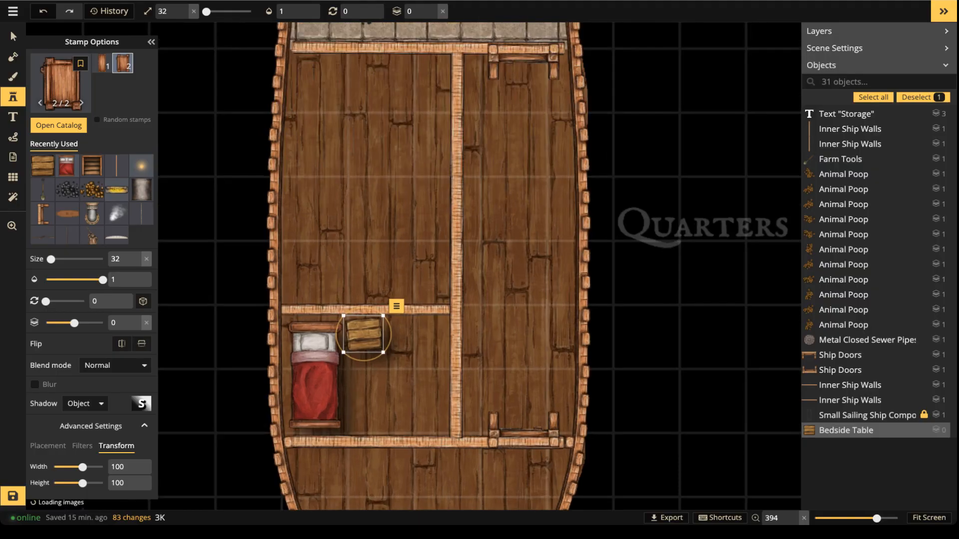
click(418, 348)
scroll(416, 336, down, 6)
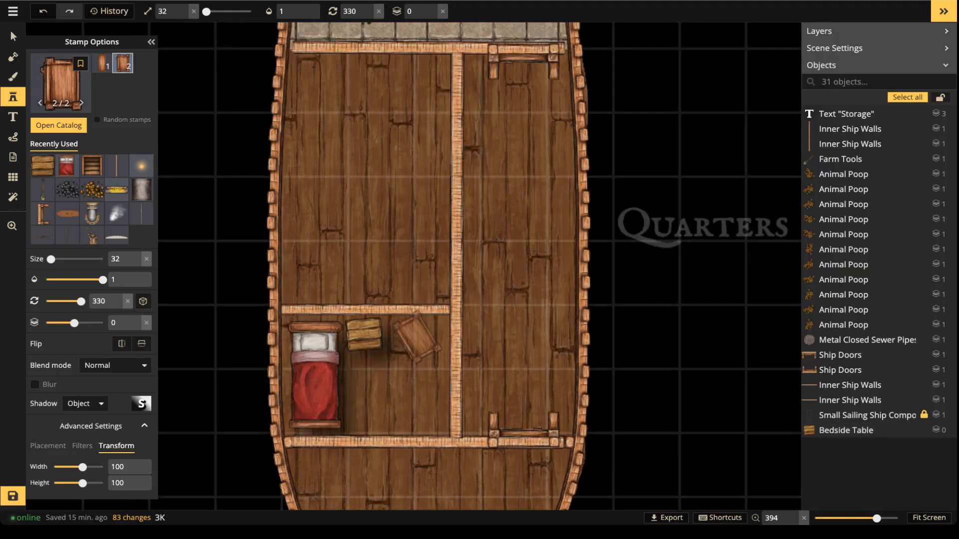
scroll(417, 335, up, 5)
click(417, 334)
scroll(417, 335, down, 2)
drag(415, 335, 416, 335)
Duplicate the door leading to Storage, rotate the copy to 180 degrees and fit it into the lengthwise wall of the small bedroom.
key(v)
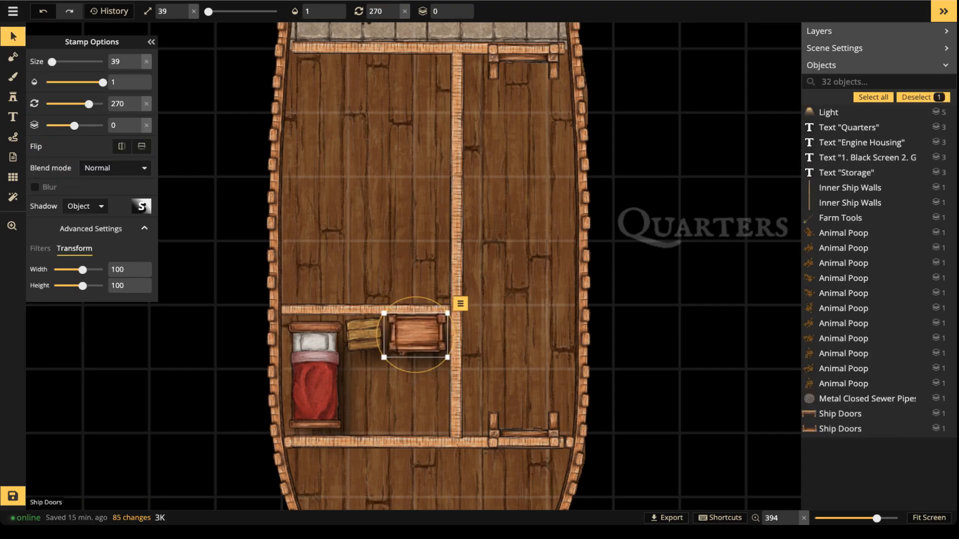
click(523, 433)
key(ctrl+c)
key(ctrl+v)
scroll(417, 380, down, 6)
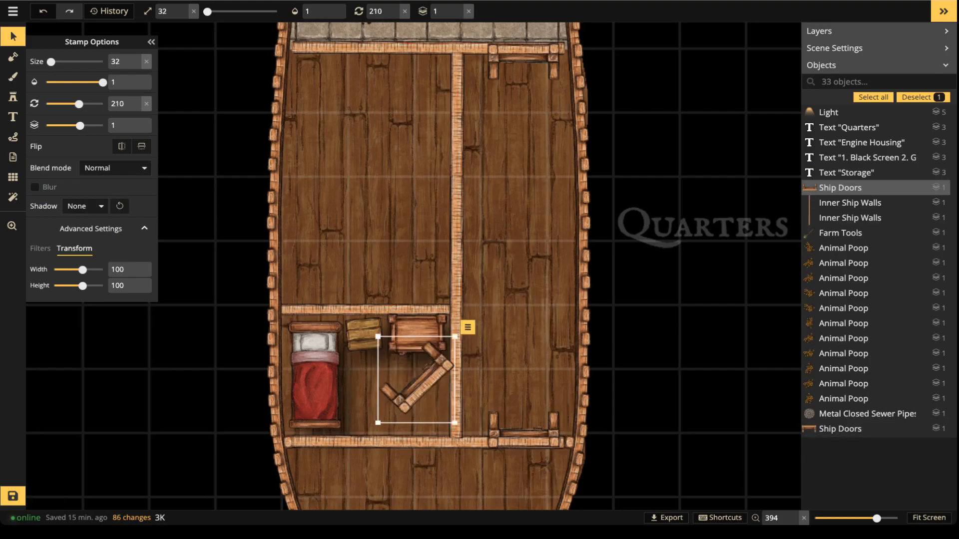
drag(417, 380, 444, 395)
key(Escape)
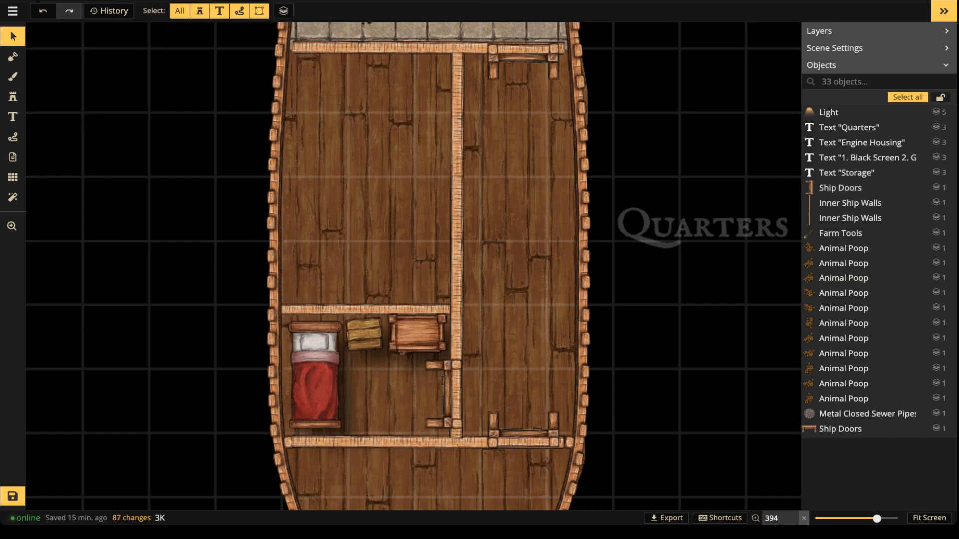
Copy the small bedroom's door onto the lengthwise wall of the larger room, near its engine housing end.
click(445, 395)
key(ctrl+c)
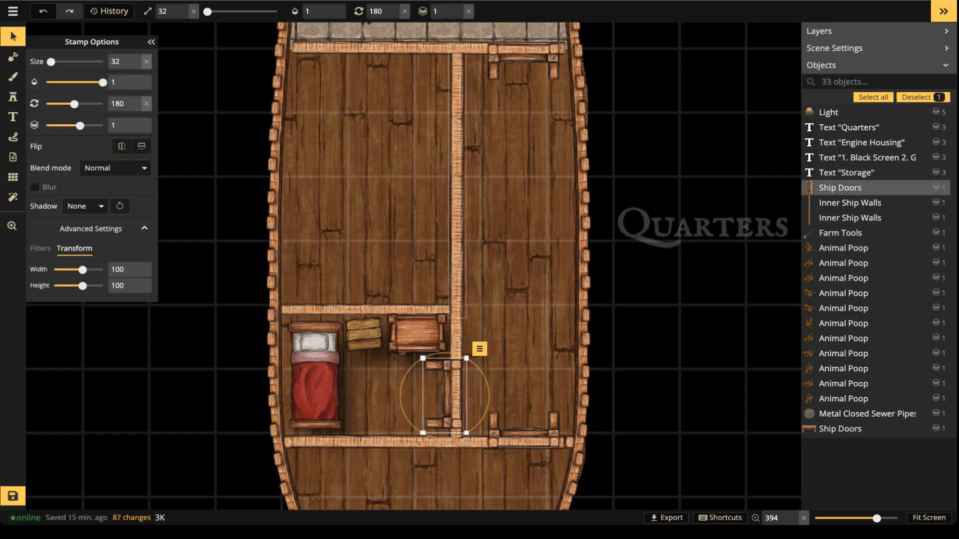
click(453, 173)
key(ctrl+v)
drag(452, 173, 445, 125)
key(Escape)
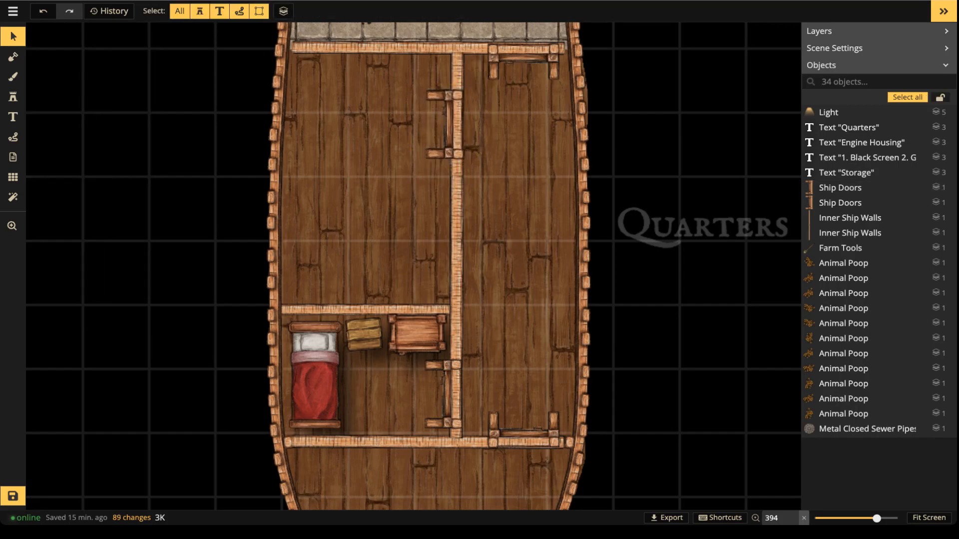
Search the stamp catalog for "hamm" and choose the Hammock stamp from the Ship category.
scroll(413, 266, up, 4)
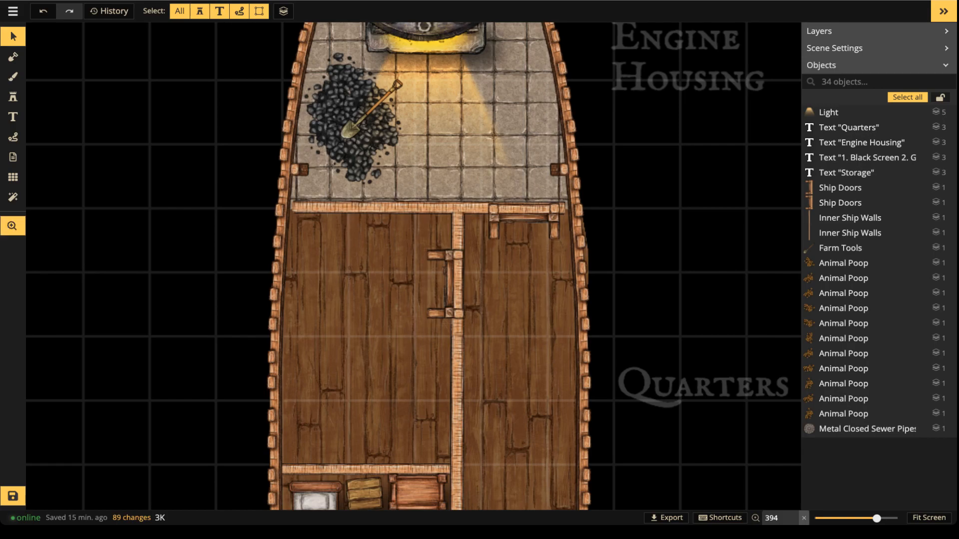
scroll(414, 266, down, 2)
click(13, 97)
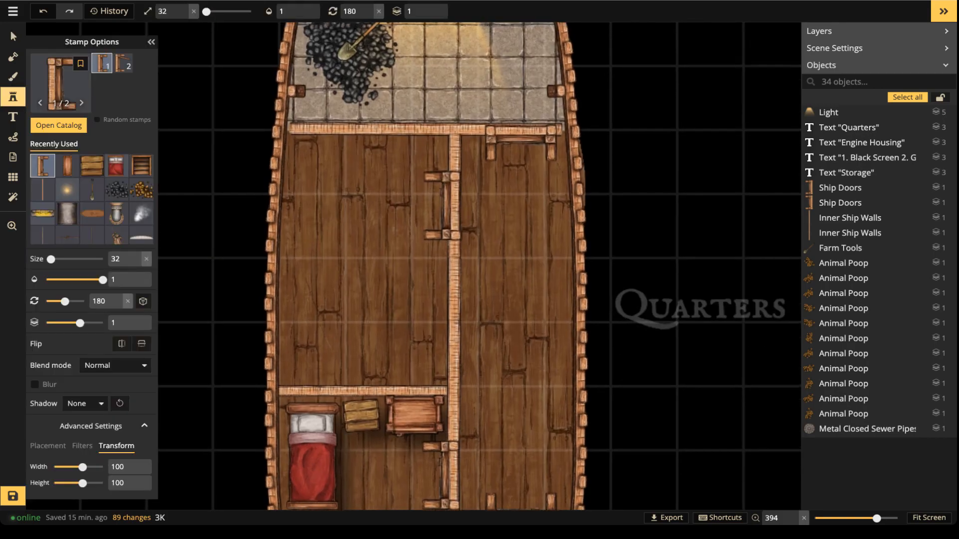
key(f)
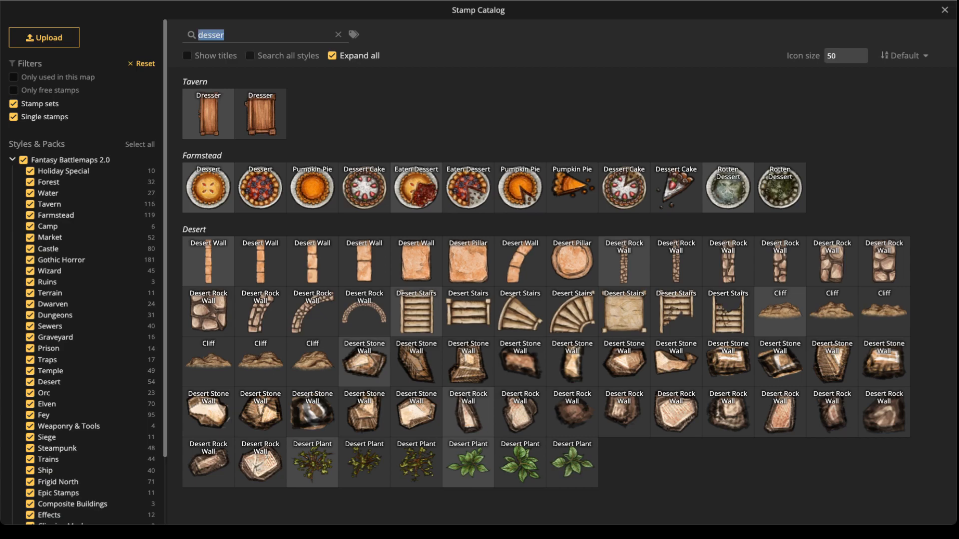
key(BackSpace)
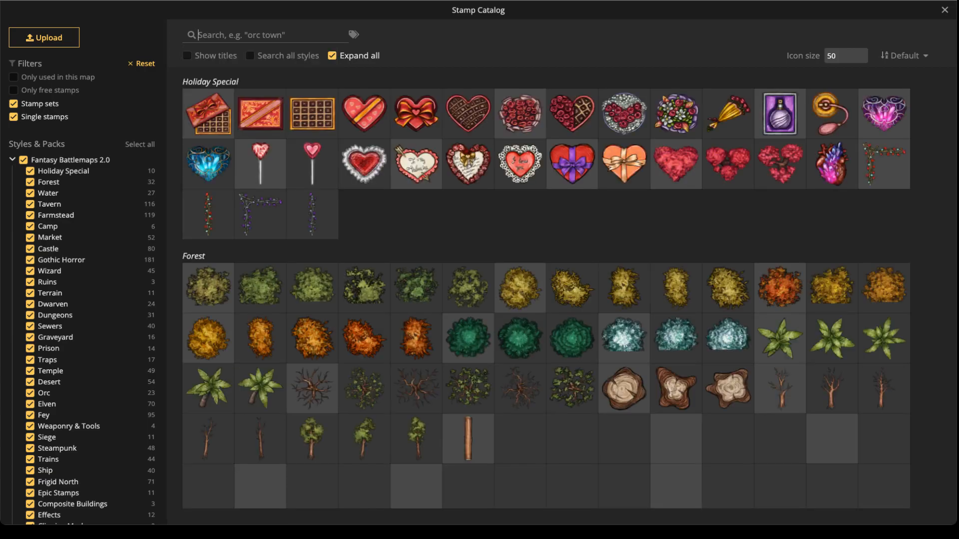
scroll(546, 292, down, 6)
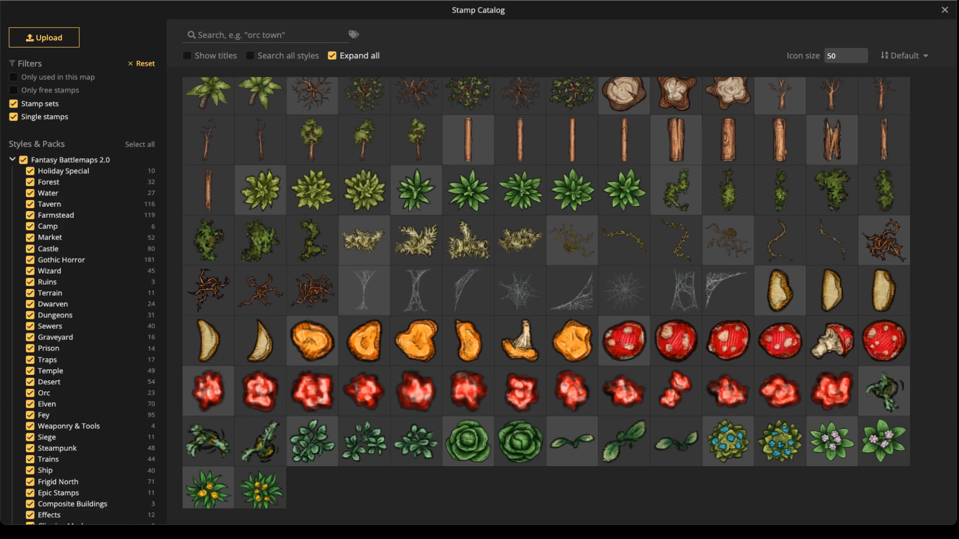
text(hamm)
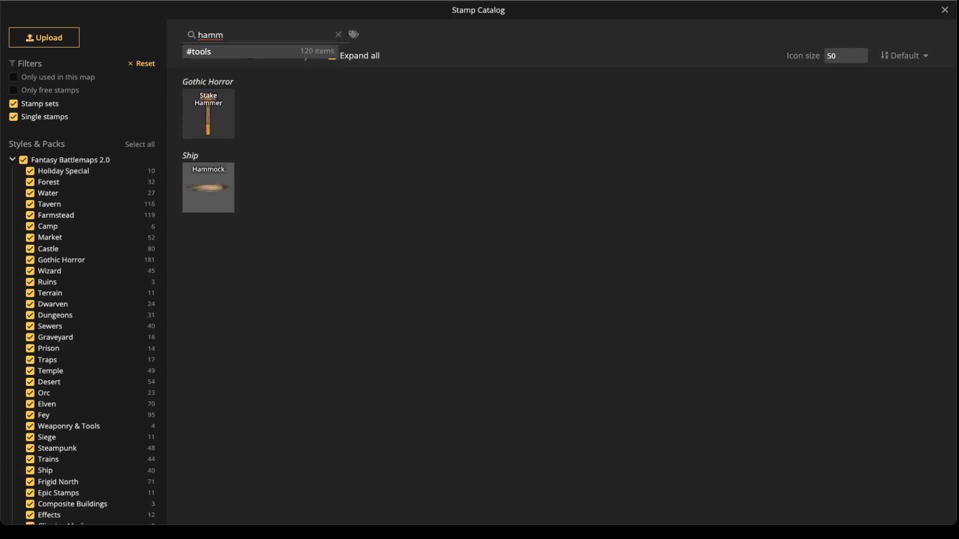
click(209, 188)
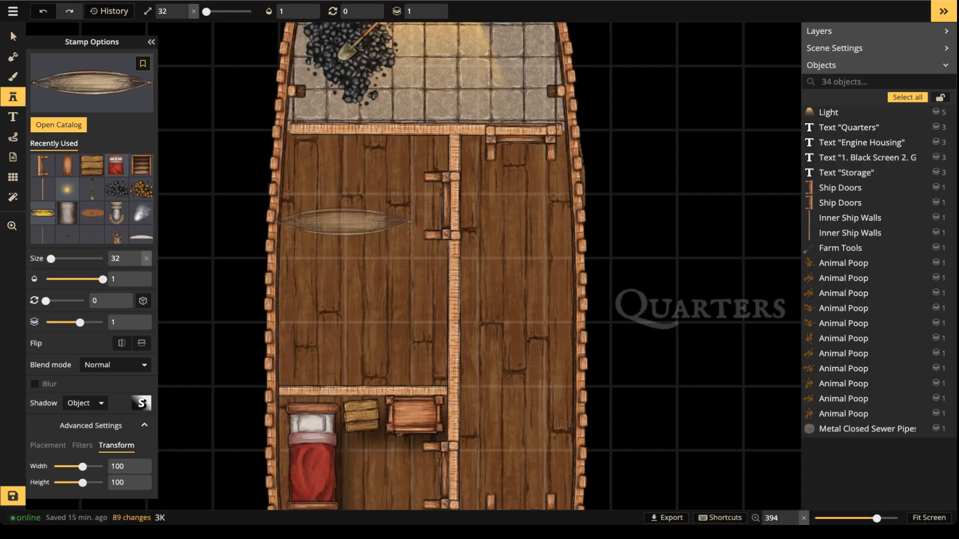
Place a size 32 hammock at 45 degrees on layer -1 in the larger room, next to the small bedroom's wall.
key(space)
drag(329, 441, 344, 280)
scroll(344, 285, up, 5)
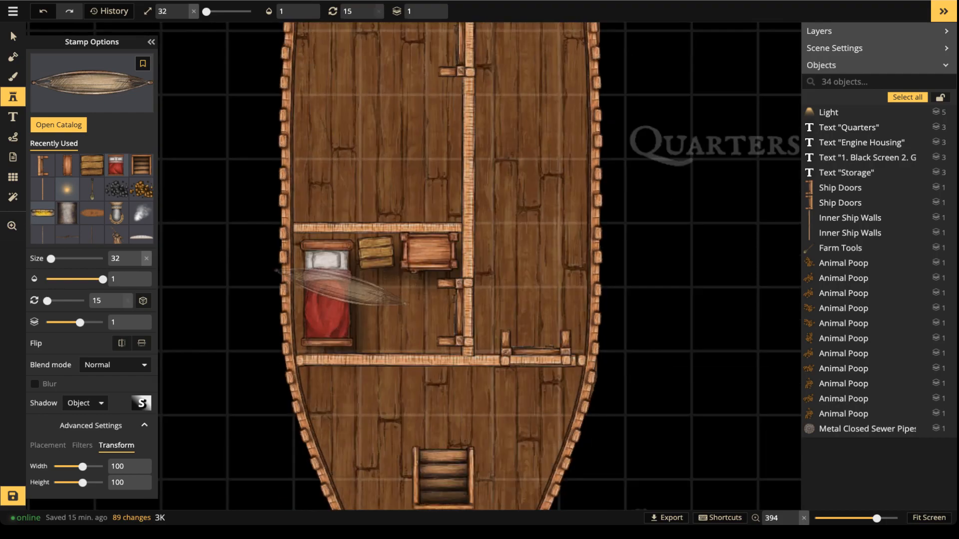
scroll(329, 292, up, 1)
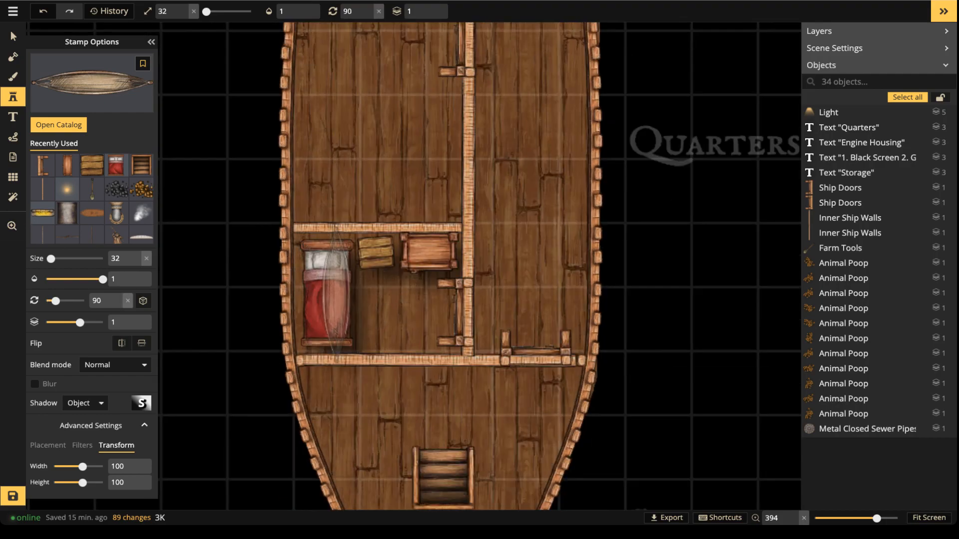
scroll(330, 164, down, 3)
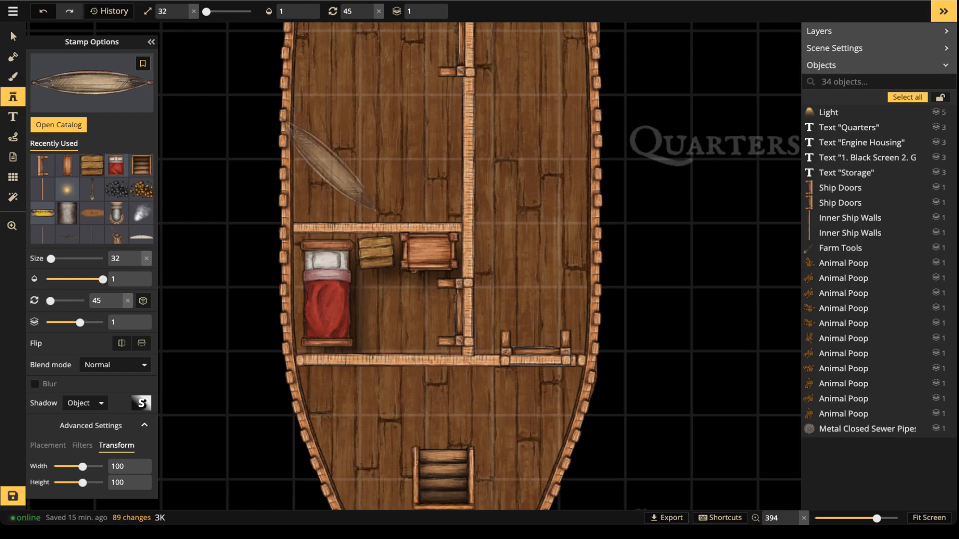
click(340, 174)
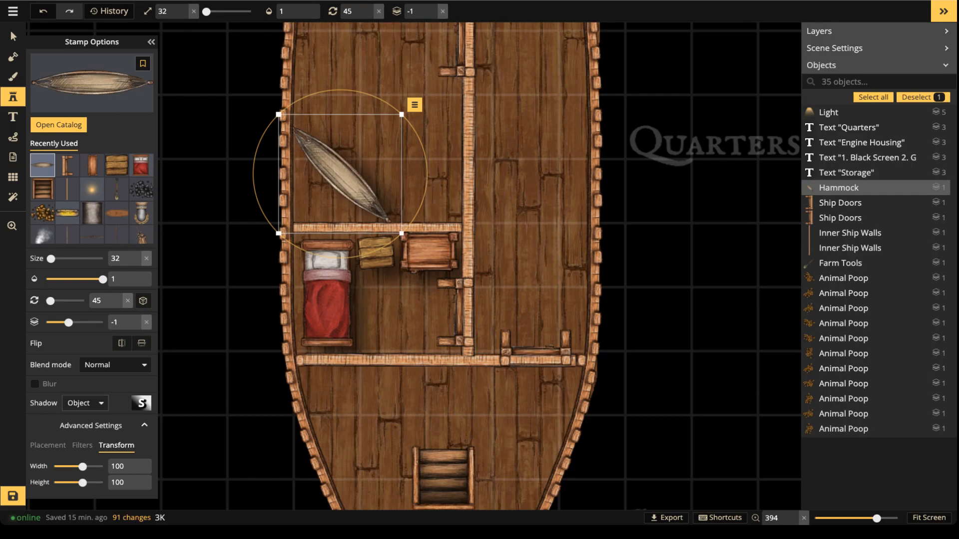
Lower the hammock's brightness to 71 and place a second darkened hammock at 300 degrees beside the lengthwise wall.
click(82, 446)
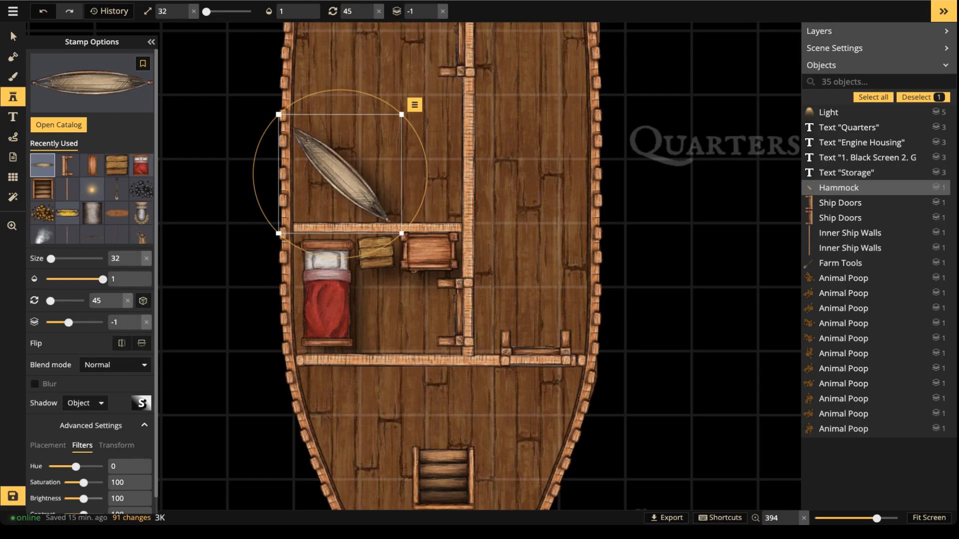
drag(83, 498, 78, 499)
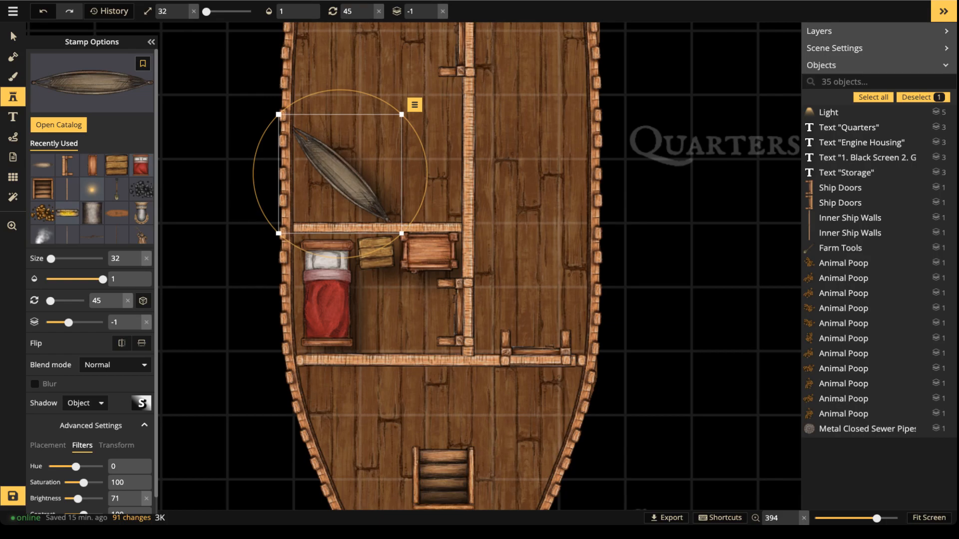
click(415, 166)
scroll(420, 164, down, 7)
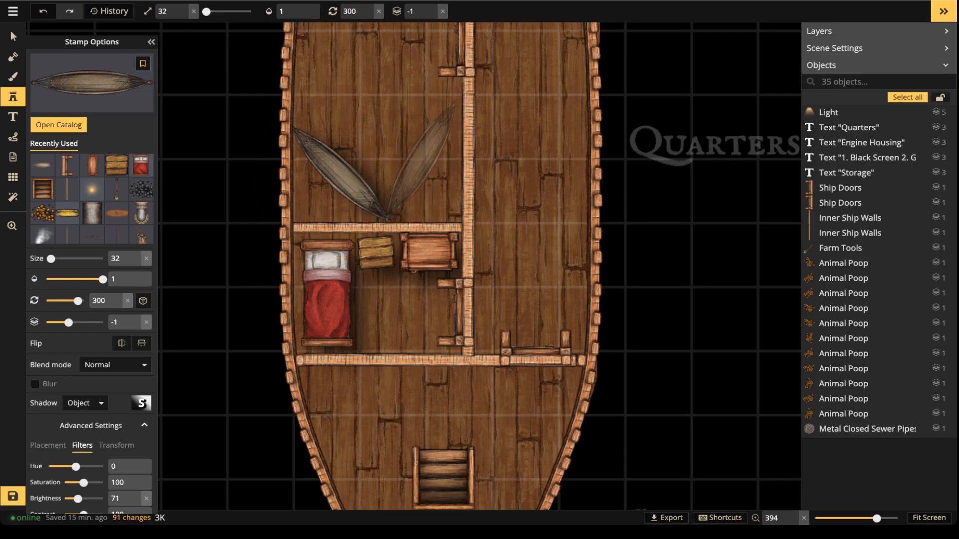
click(425, 162)
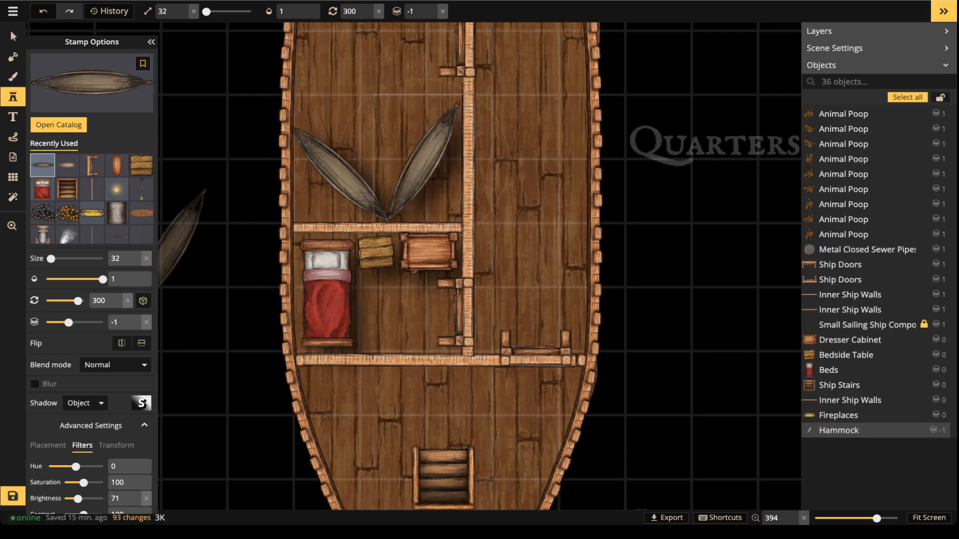
Place an undarkened hammock at 240 degrees on layer 1, overlapping the darkened hammock on the hull side.
click(67, 165)
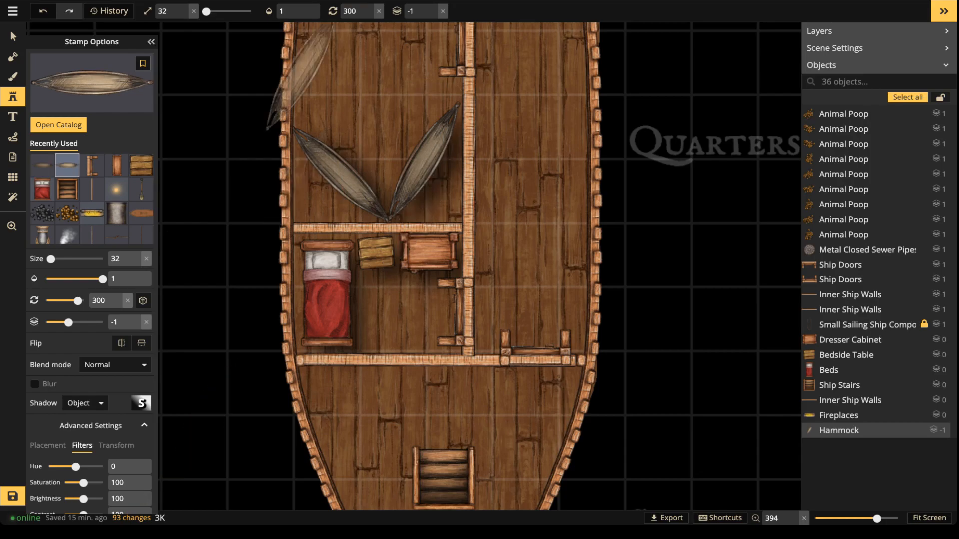
click(443, 11)
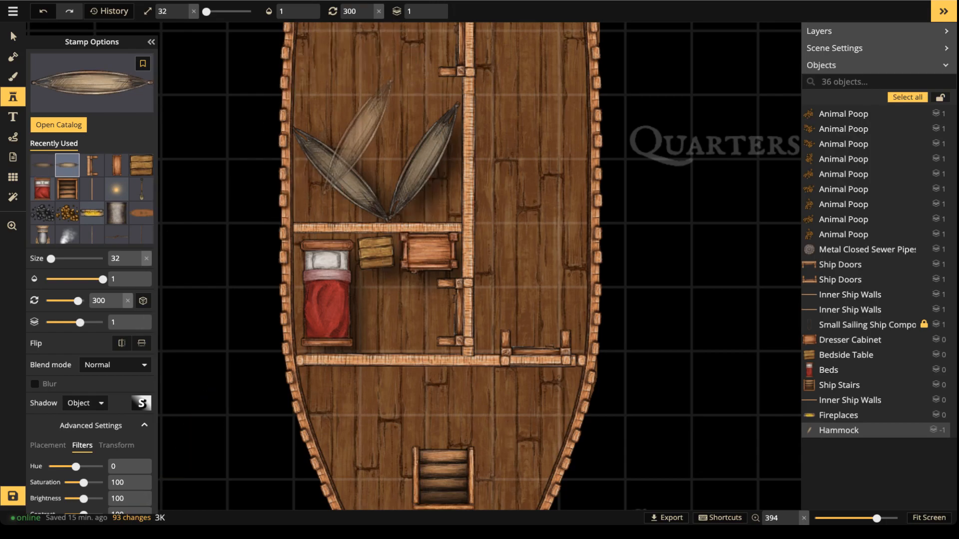
scroll(335, 147, down, 3)
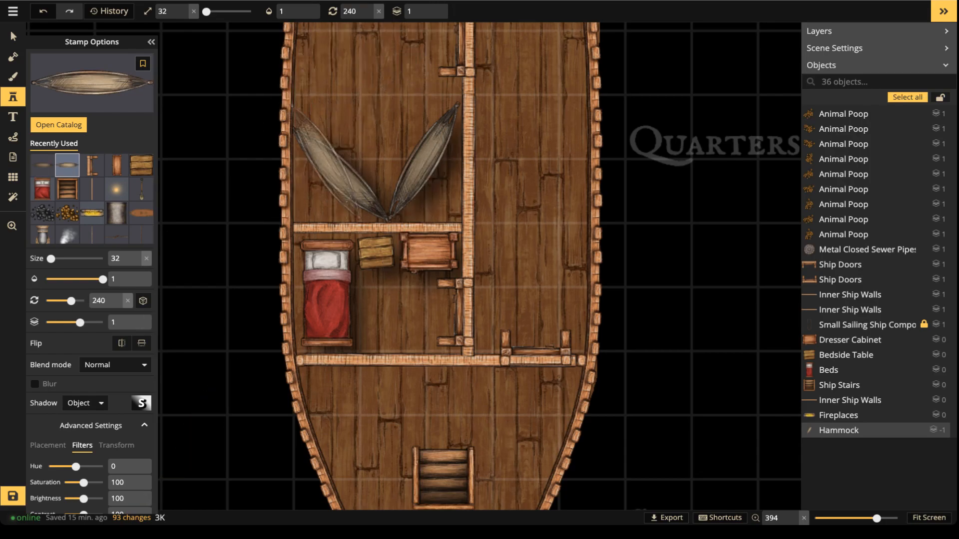
scroll(321, 160, down, 1)
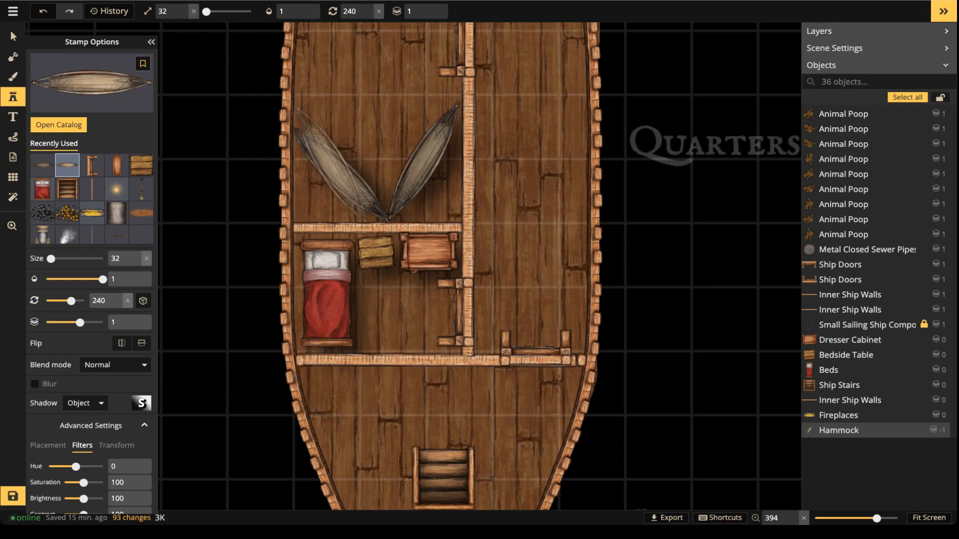
click(341, 165)
Place another hammock at 135 degrees in the larger room's hull-side corner by the engine housing wall.
scroll(377, 122, down, 3)
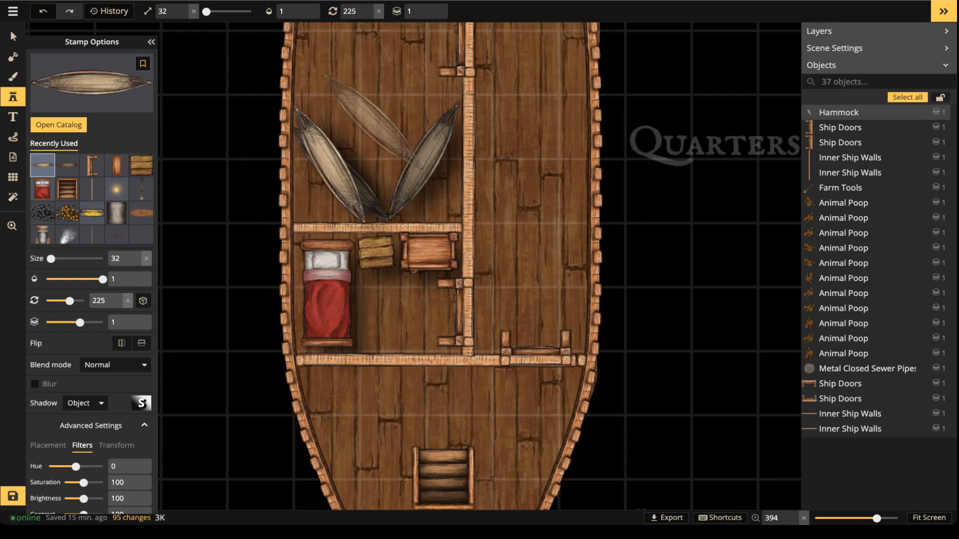
drag(371, 79, 391, 168)
scroll(367, 123, down, 2)
scroll(367, 118, down, 2)
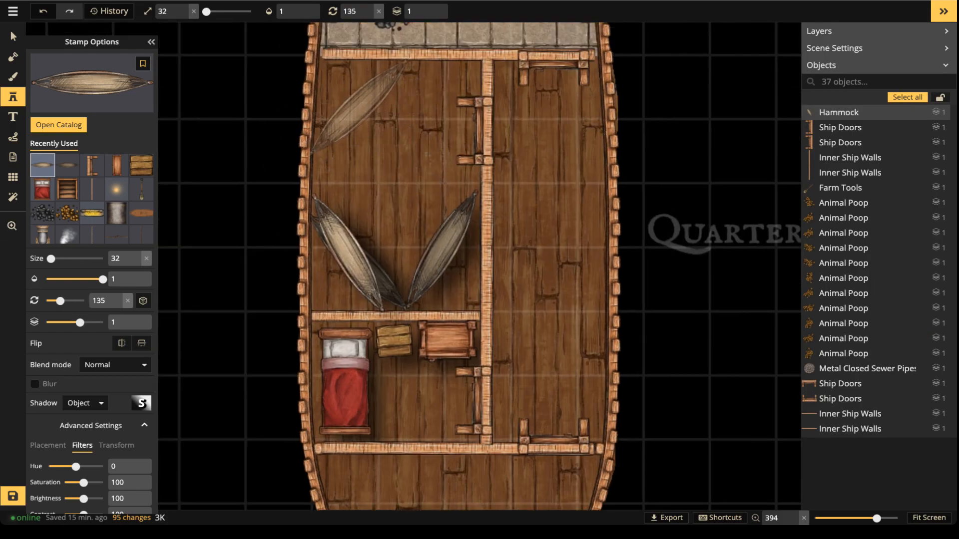
click(358, 107)
Place a layer 1 hammock at 135 degrees over the darkened hammock beside the lengthwise wall.
scroll(424, 240, up, 2)
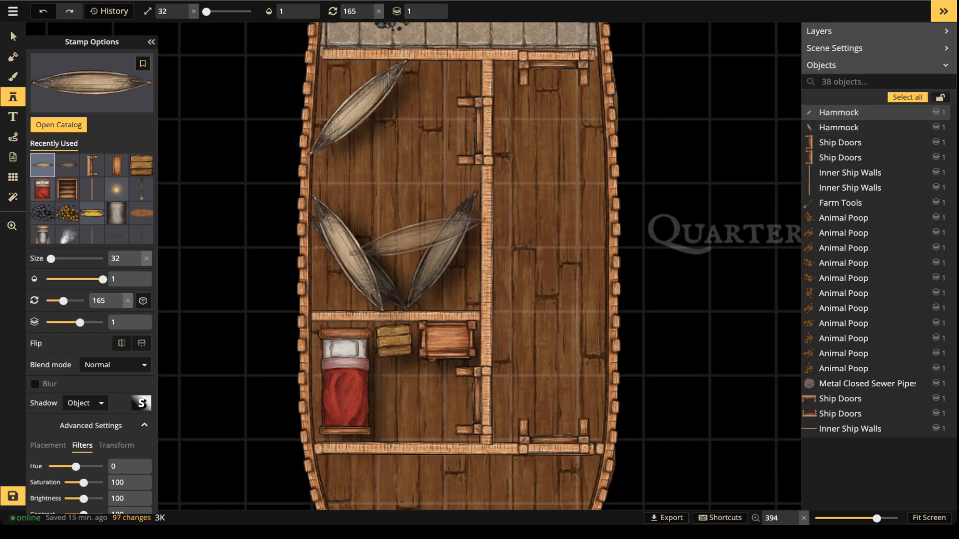
scroll(427, 242, down, 2)
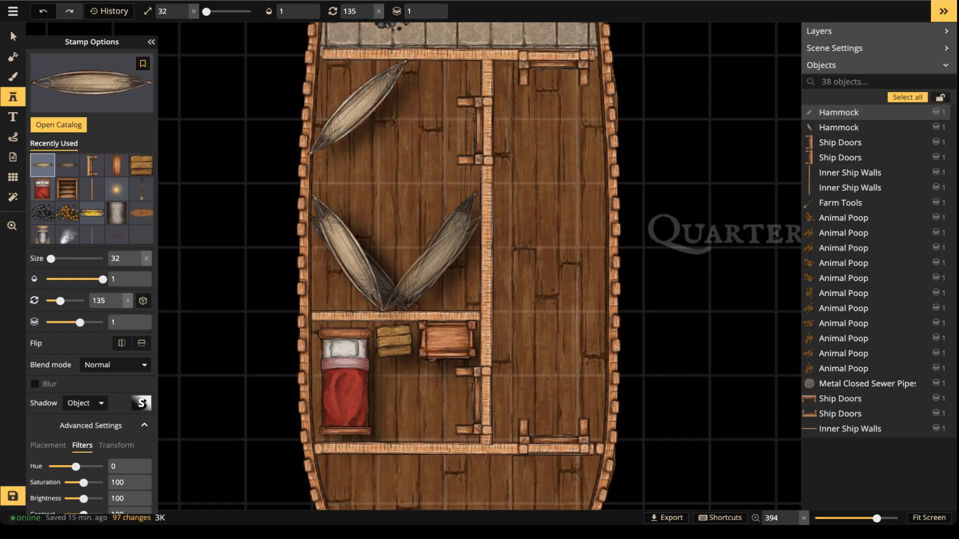
click(427, 242)
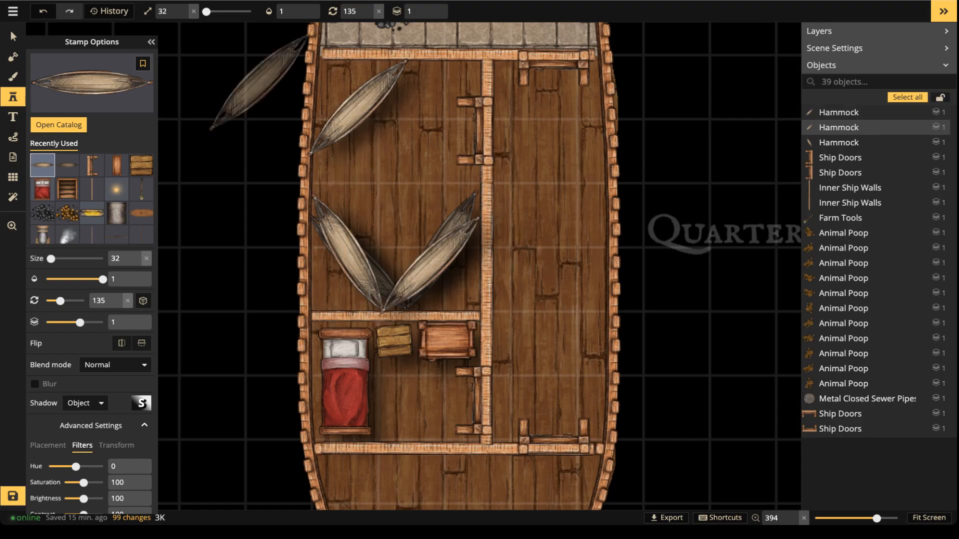
Try the hammock near the engine housing crosswise at 180 degrees, and delete it.
click(839, 127)
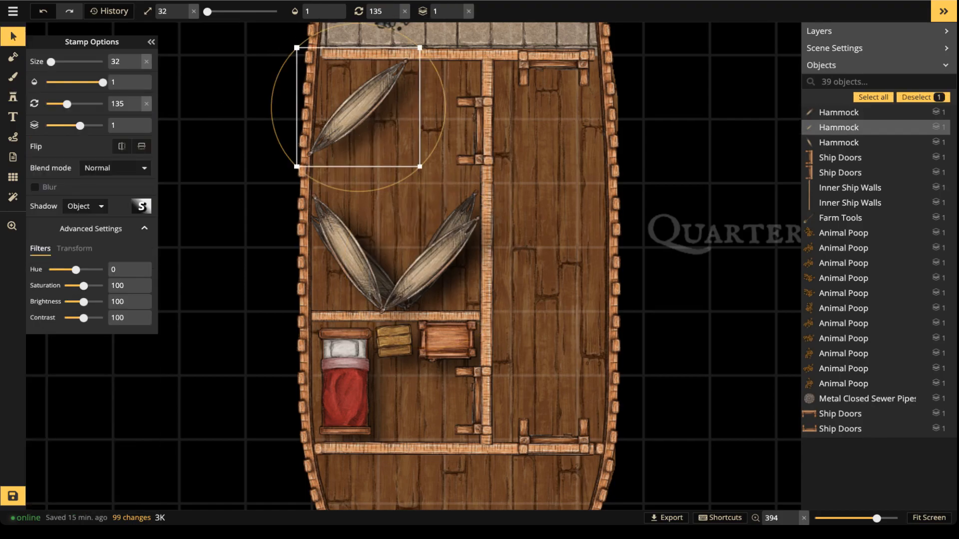
scroll(360, 107, up, 3)
drag(359, 107, 374, 153)
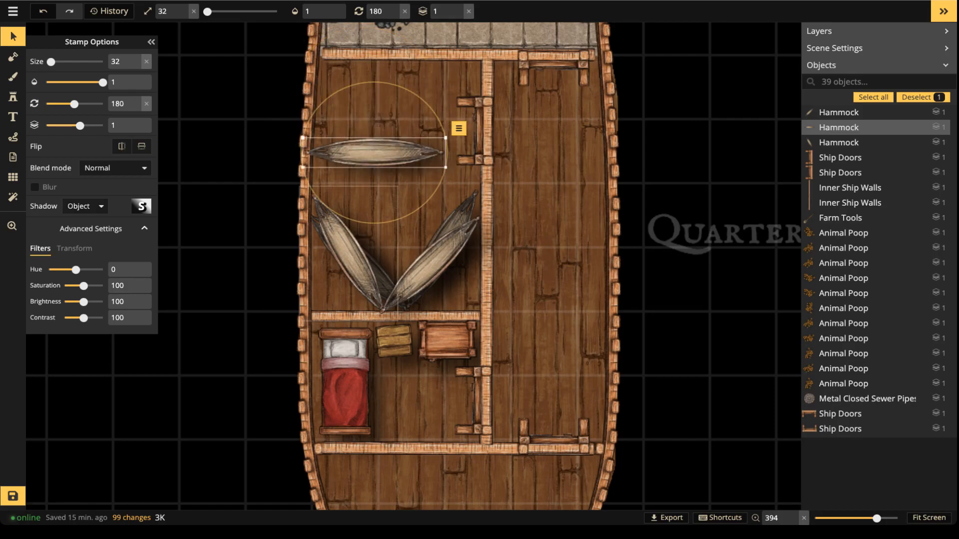
key(Delete)
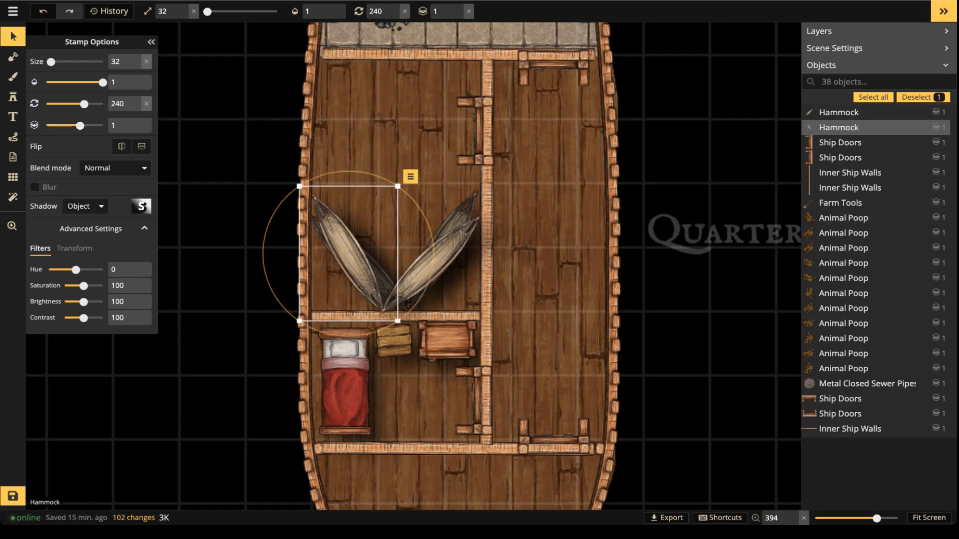
Delete the other hammocks except the undarkened 135-degree one, and move that one outside the hull.
click(358, 262)
key(Delete)
click(452, 227)
key(Delete)
click(445, 242)
key(Delete)
drag(432, 264, 215, 193)
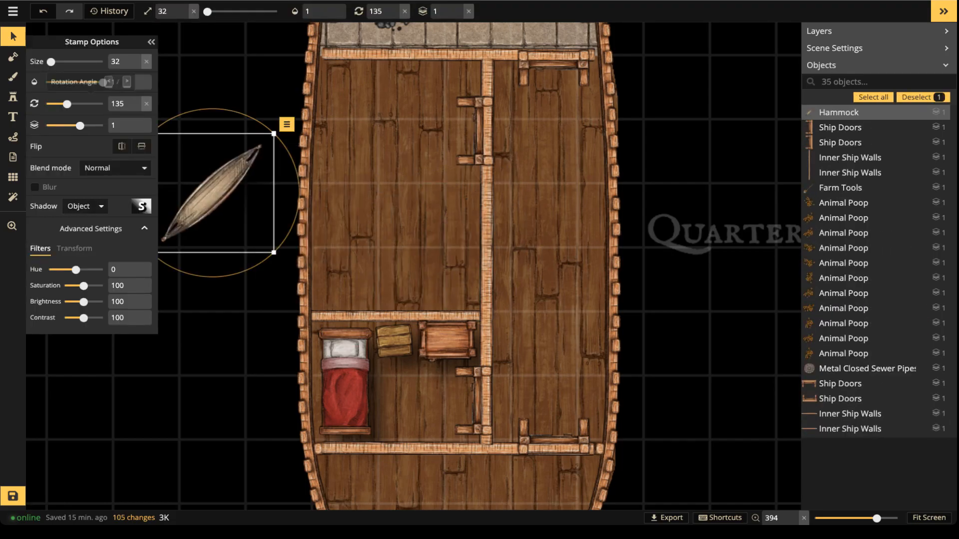
Place the fourth Wooden Pole variant at size 52, 180 degrees and layer -1, running lengthwise from the small bedroom's wall.
scroll(336, 126, down, 1)
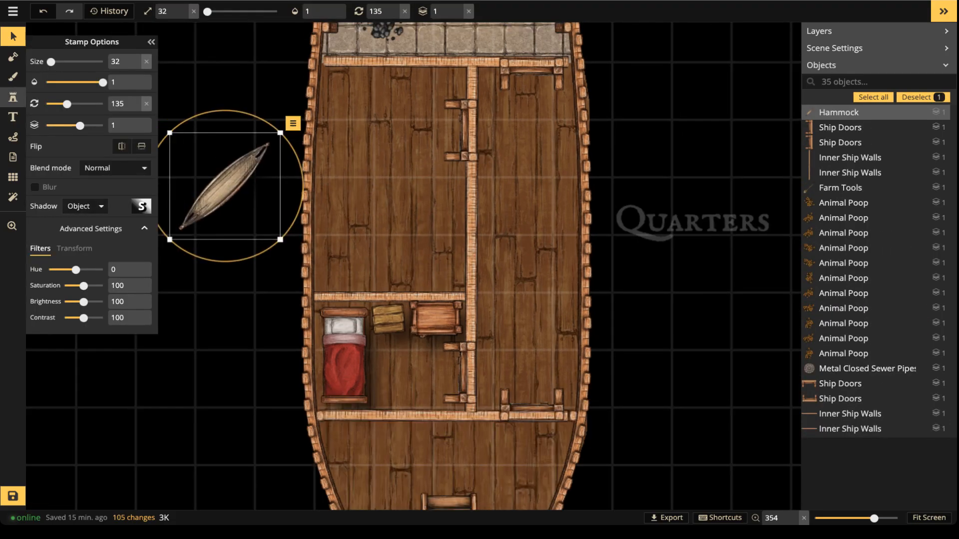
click(13, 97)
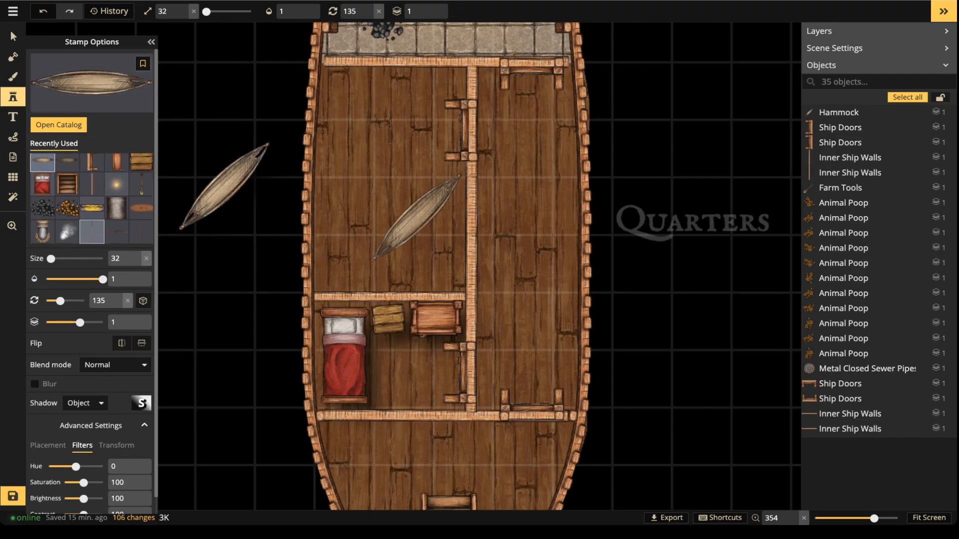
click(141, 231)
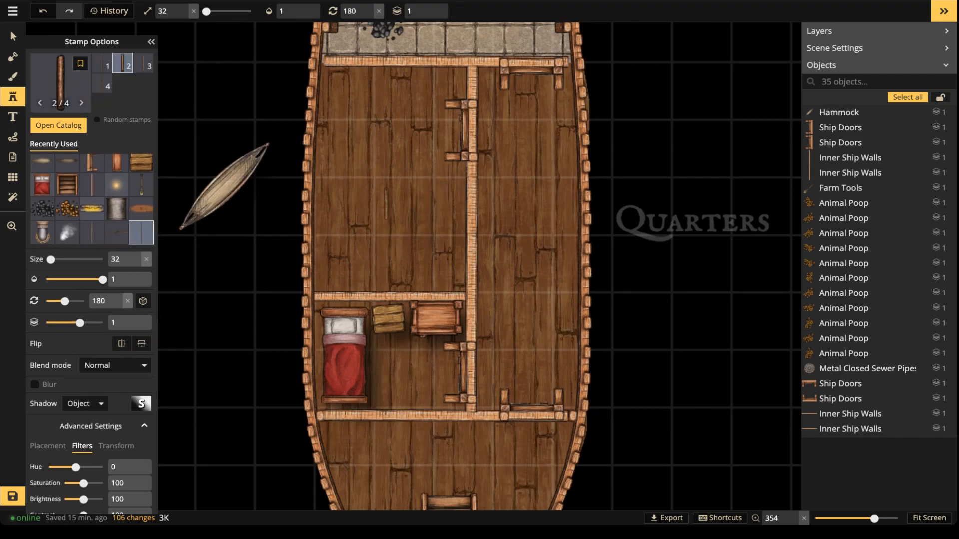
click(102, 84)
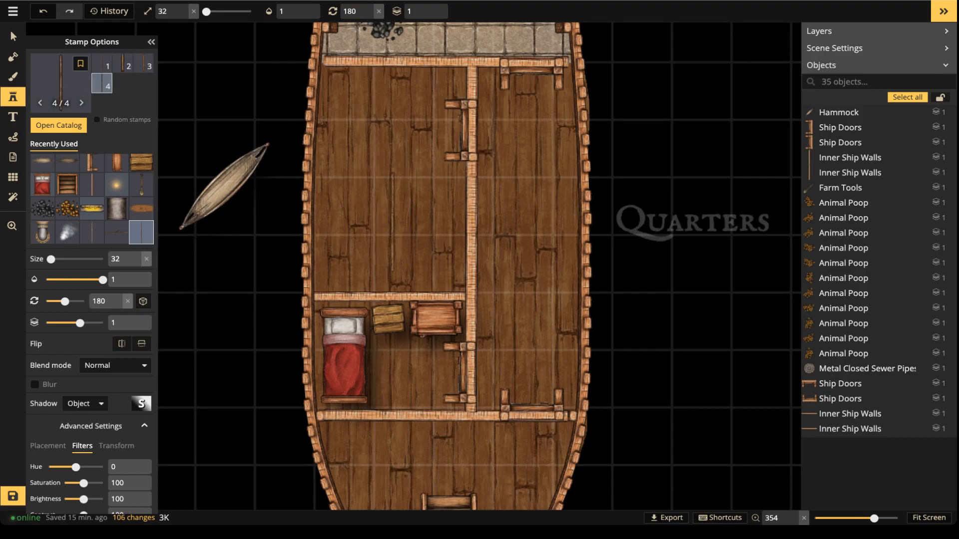
scroll(413, 234, up, 6)
scroll(402, 229, down, 6)
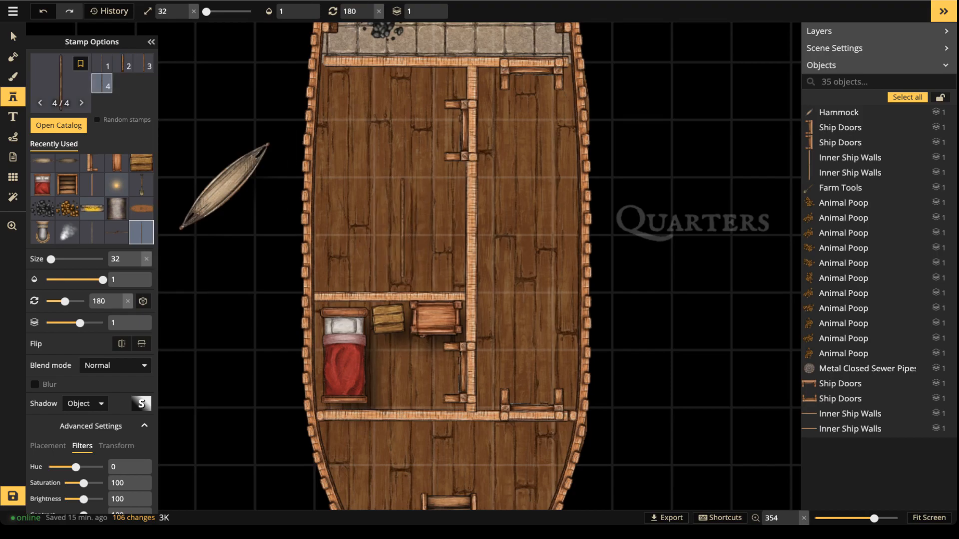
scroll(409, 228, up, 2)
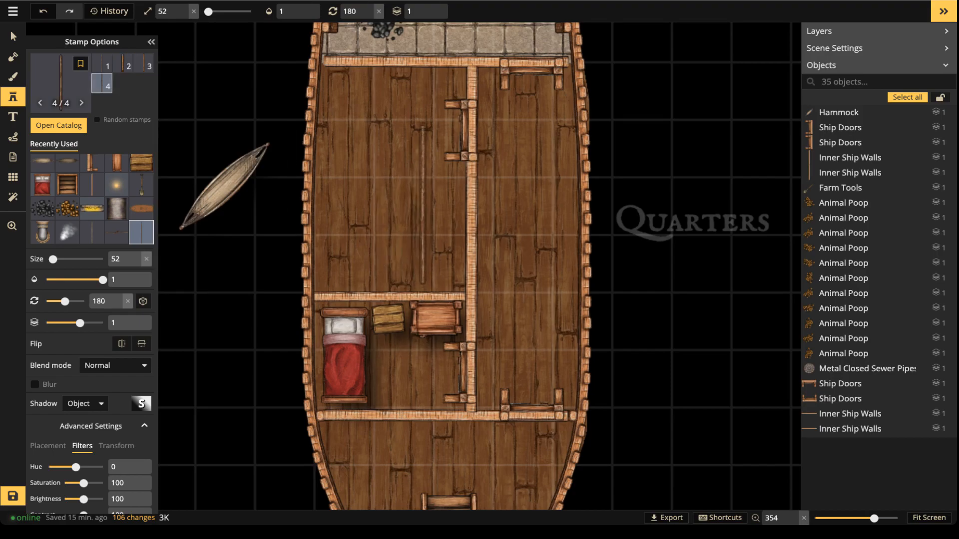
click(419, 212)
drag(418, 213, 419, 214)
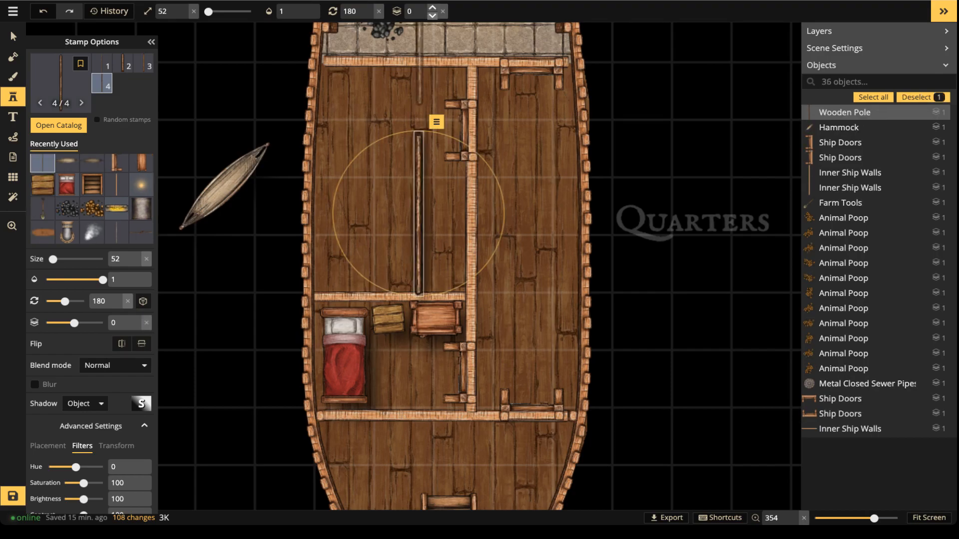
key(Escape)
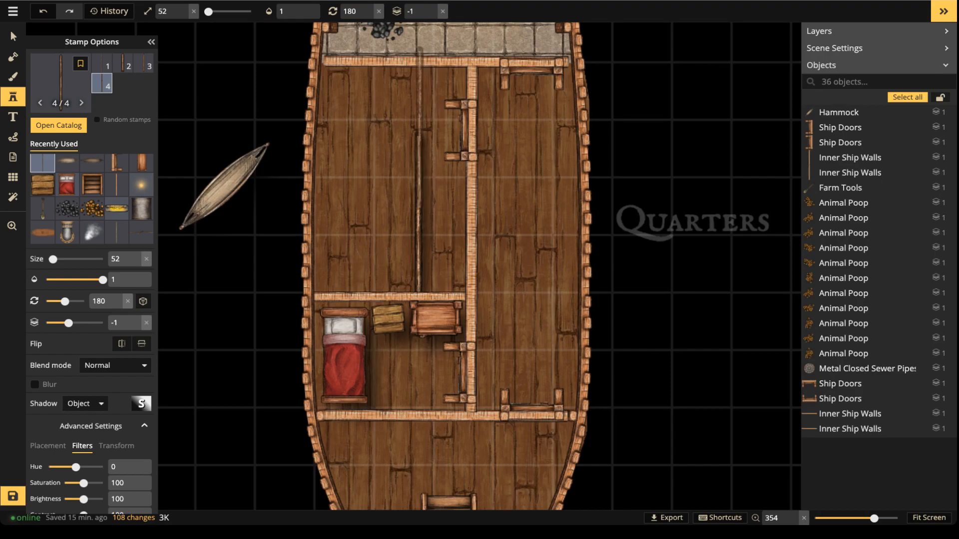
Extend the pole to the engine housing wall with a second one in line, and shift both slightly toward the lengthwise wall.
click(419, 141)
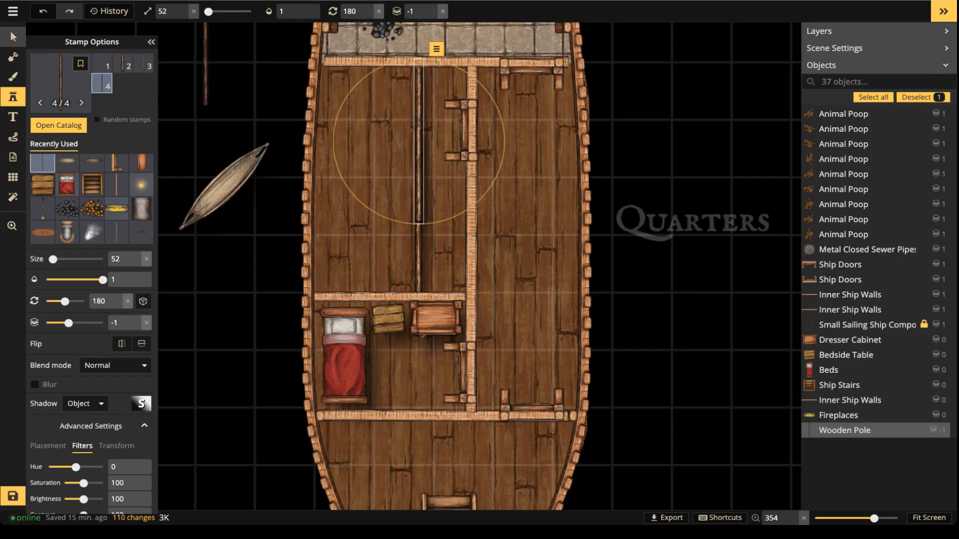
click(13, 37)
shift+click(419, 255)
drag(419, 250, 424, 250)
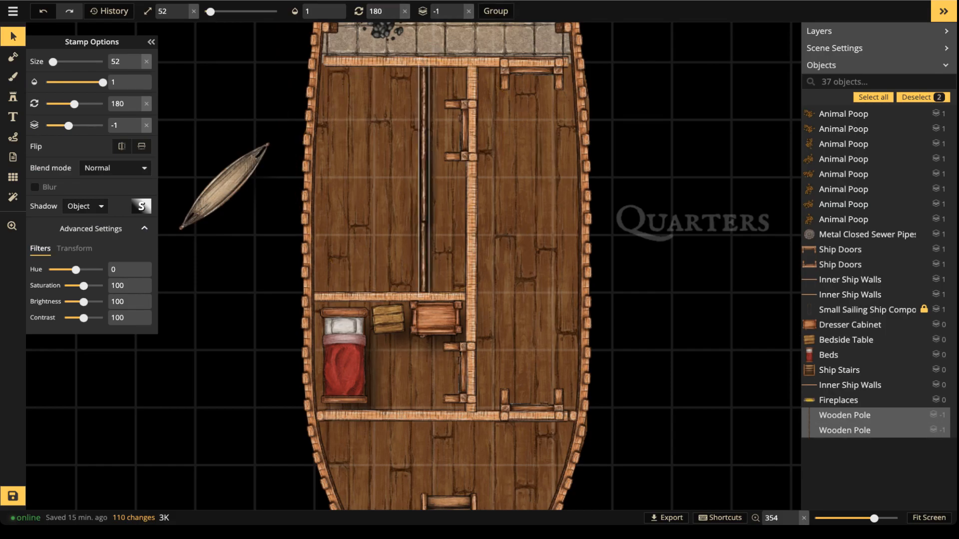
key(Escape)
Rotate the spare hammock to 180 degrees and fit it at size 30 between hull and pole near the engine housing.
click(225, 186)
scroll(225, 185, up, 3)
drag(224, 186, 375, 110)
drag(440, 123, 430, 120)
drag(372, 108, 373, 102)
drag(431, 115, 432, 114)
Copy the hammock three times down the room between hull and poles, and slightly adjust the rotation of all four.
drag(373, 102, 370, 252)
drag(371, 312, 374, 311)
click(369, 197)
drag(368, 256, 366, 255)
click(371, 160)
drag(371, 217, 372, 218)
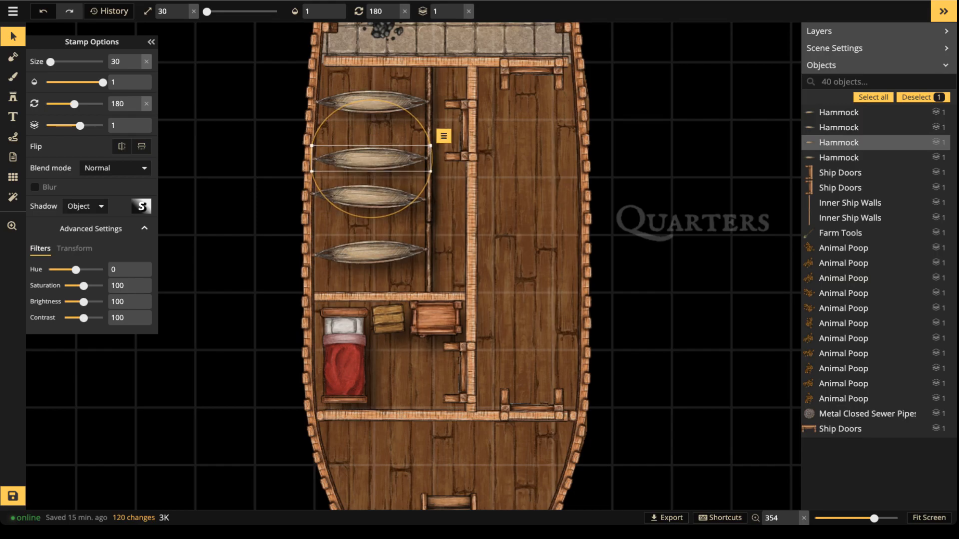
click(372, 103)
drag(371, 161, 369, 161)
click(360, 172)
Search the stamp catalog for rugs and pick the second red patterned Tavern rug, the medium rectangular one.
scroll(360, 165, down, 5)
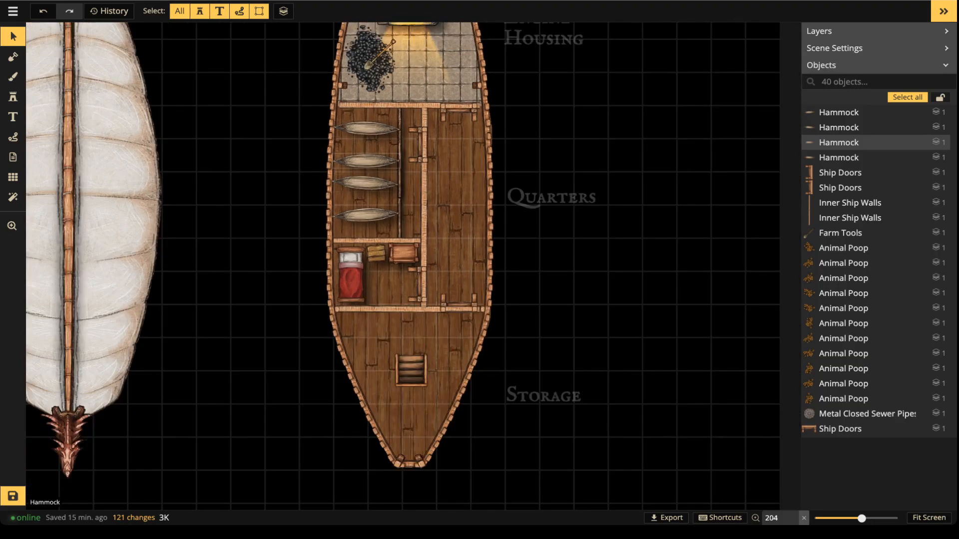
scroll(385, 252, up, 5)
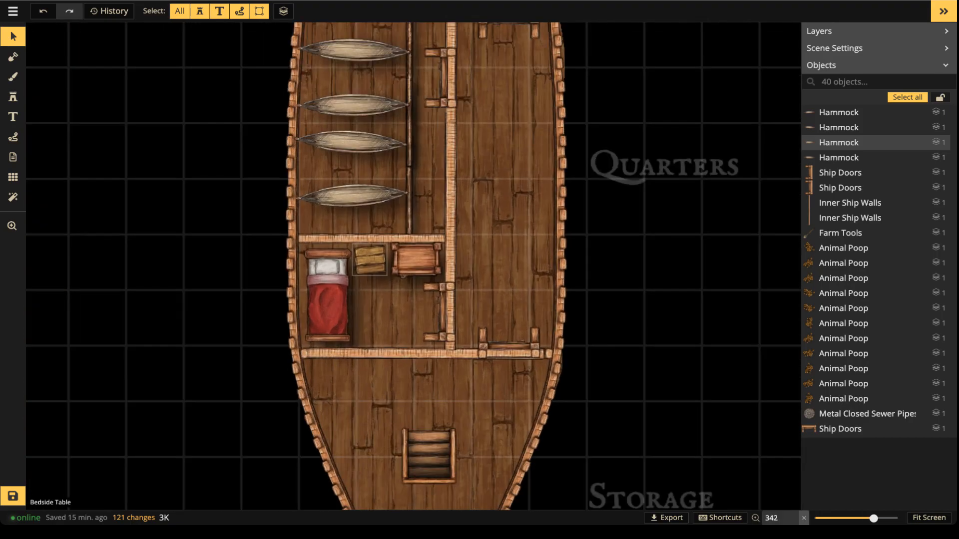
click(370, 260)
key(s)
key(s)
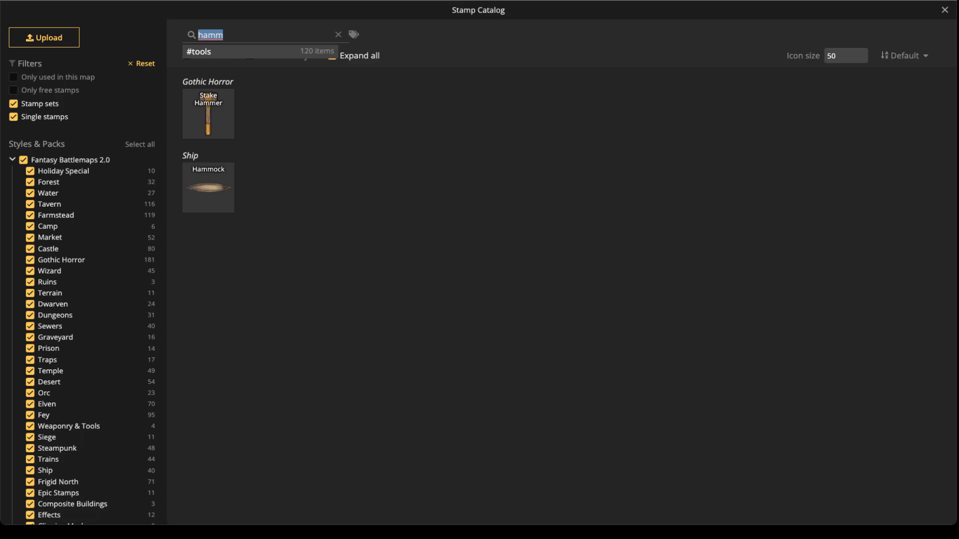
text(rug)
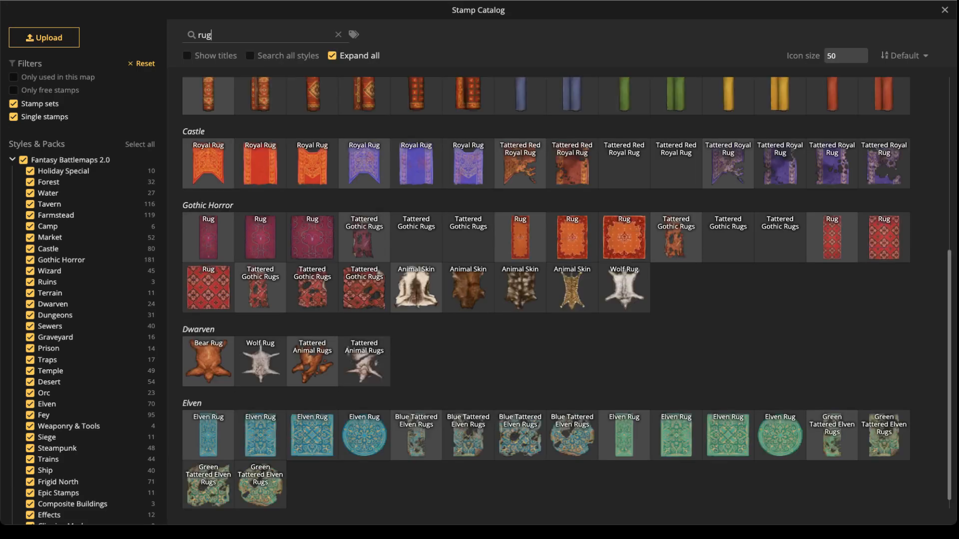
scroll(546, 295, up, 4)
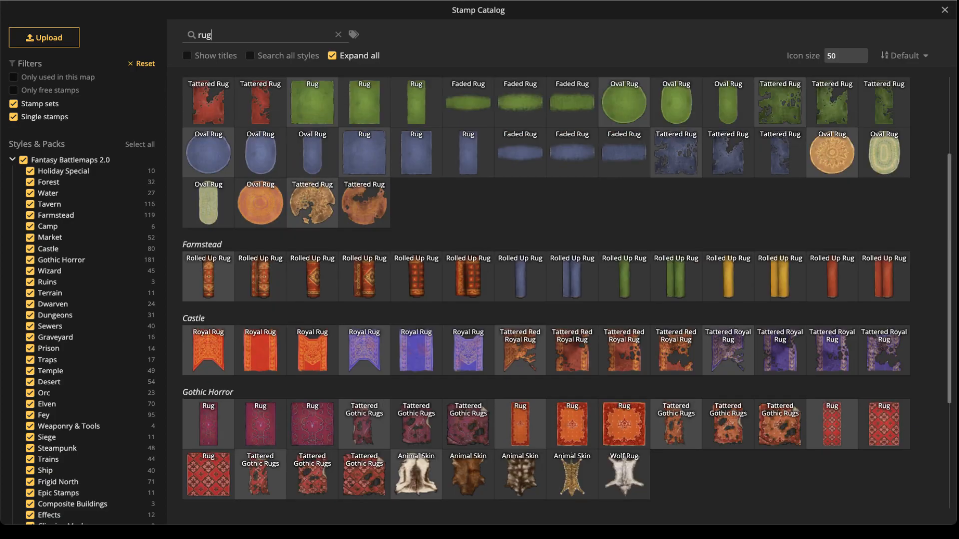
scroll(520, 165, up, 3)
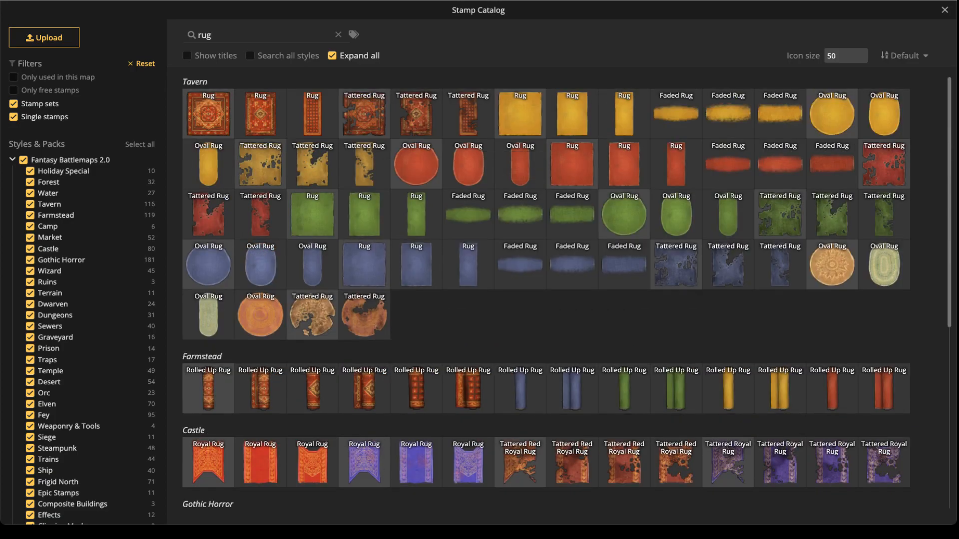
click(260, 114)
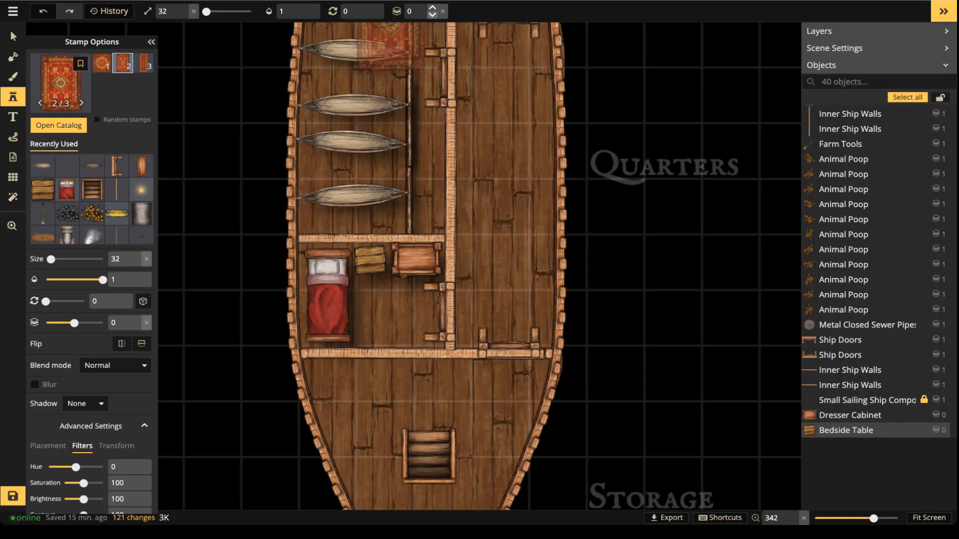
Place the rug on layer -5 beside the bed in the small bedroom, sized to 35 and rotated to 85 degrees.
scroll(378, 296, up, 5)
scroll(368, 295, up, 1)
click(368, 294)
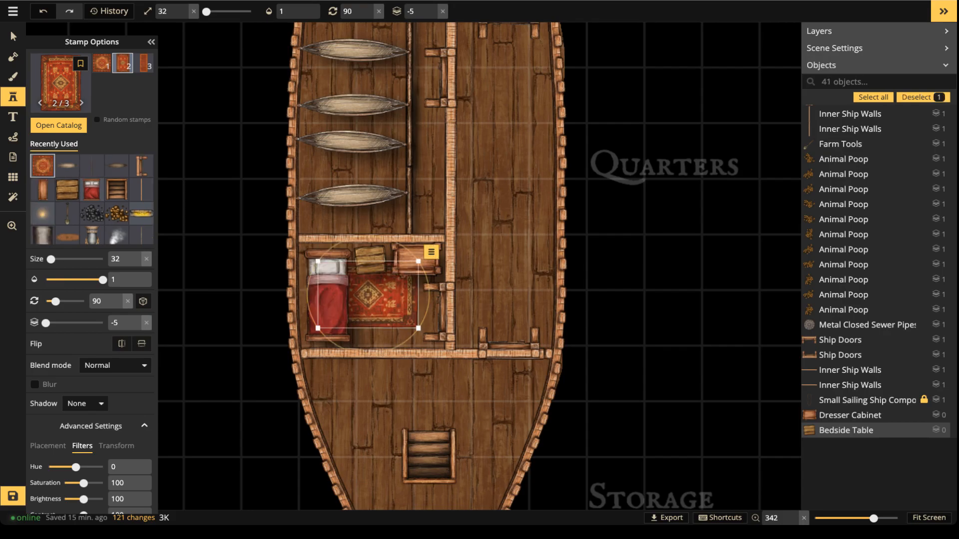
drag(418, 328, 429, 336)
drag(375, 365, 381, 367)
drag(375, 300, 370, 300)
Rotate the bed to 2 degrees and the dresser cabinet to 271 degrees, nudging the dresser slightly in its corner.
click(13, 37)
scroll(385, 313, up, 3)
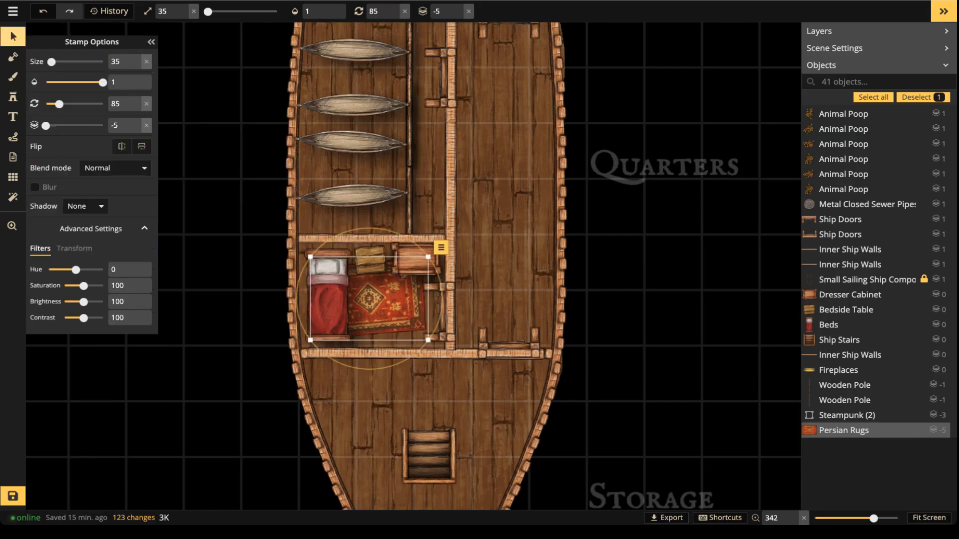
click(315, 308)
drag(314, 222, 318, 222)
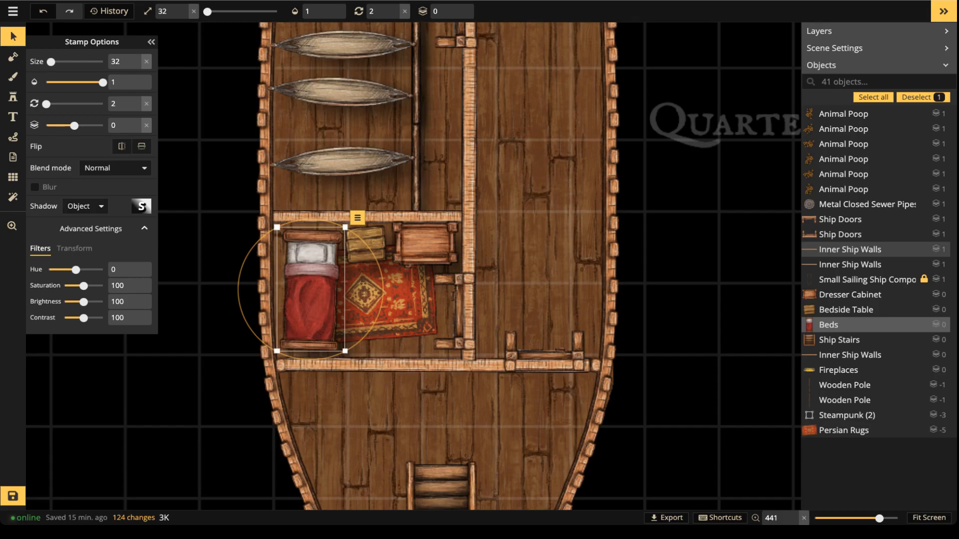
drag(425, 245, 426, 247)
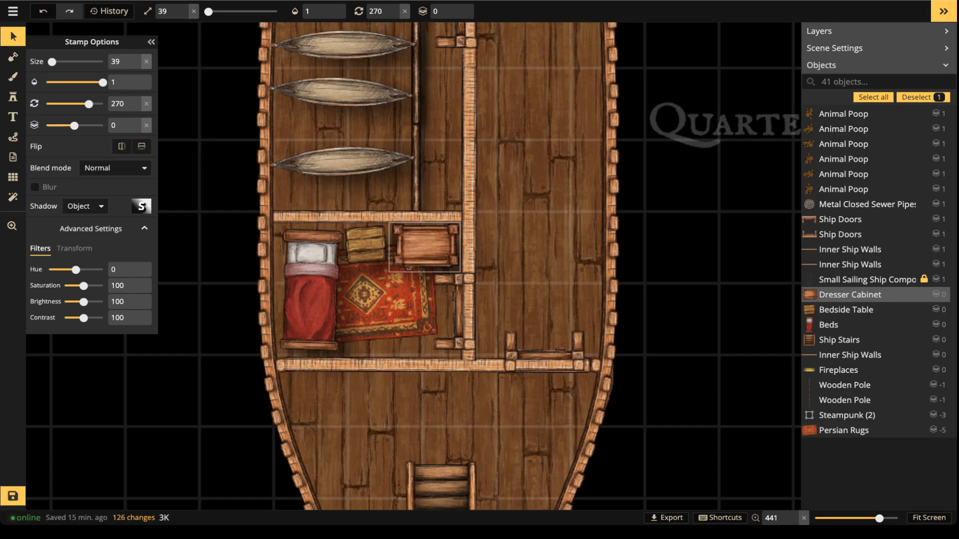
drag(424, 290, 424, 291)
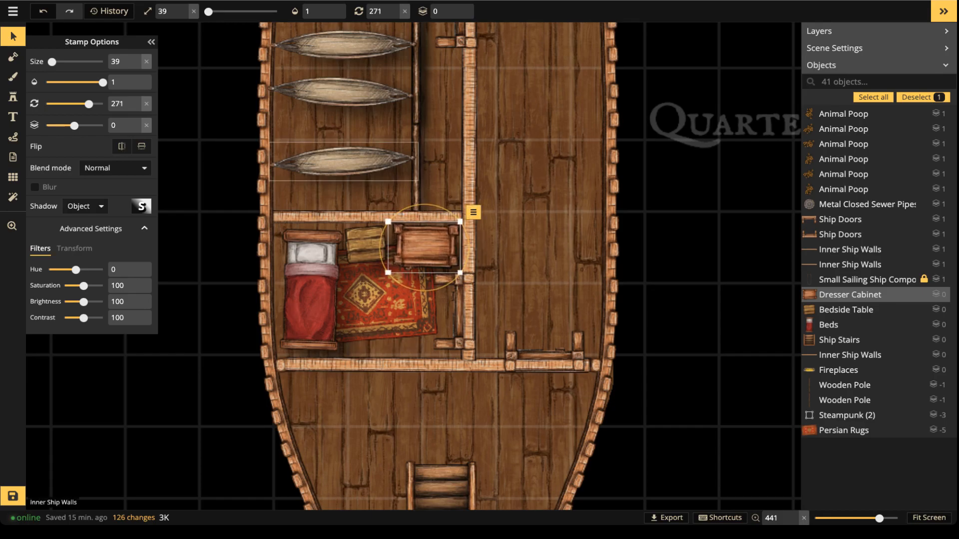
click(341, 161)
scroll(334, 156, down, 2)
drag(335, 156, 330, 285)
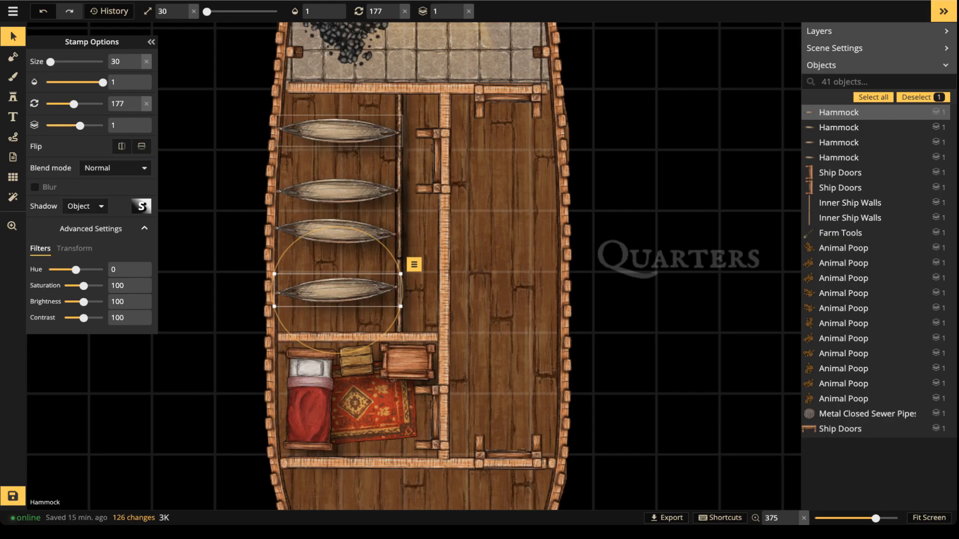
click(341, 166)
scroll(341, 166, down, 3)
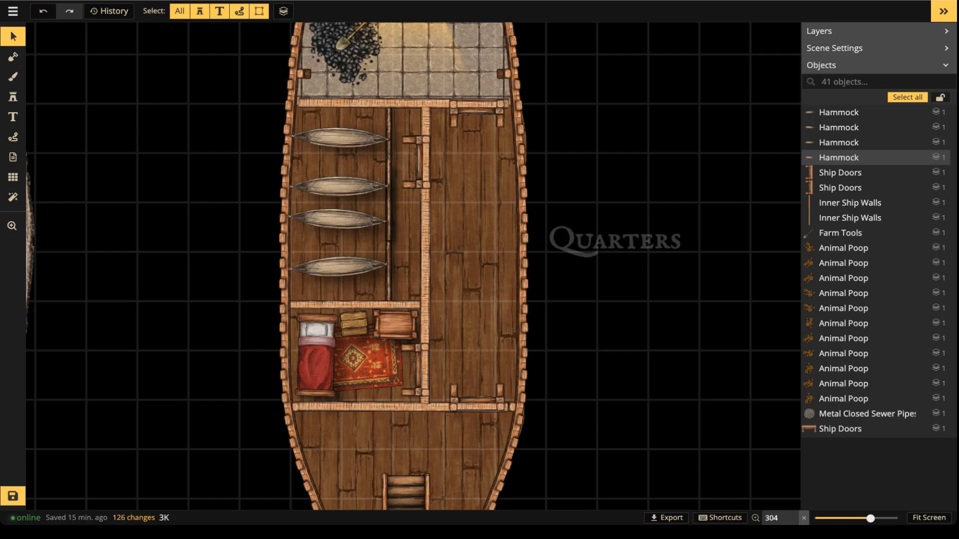
scroll(340, 220, down, 2)
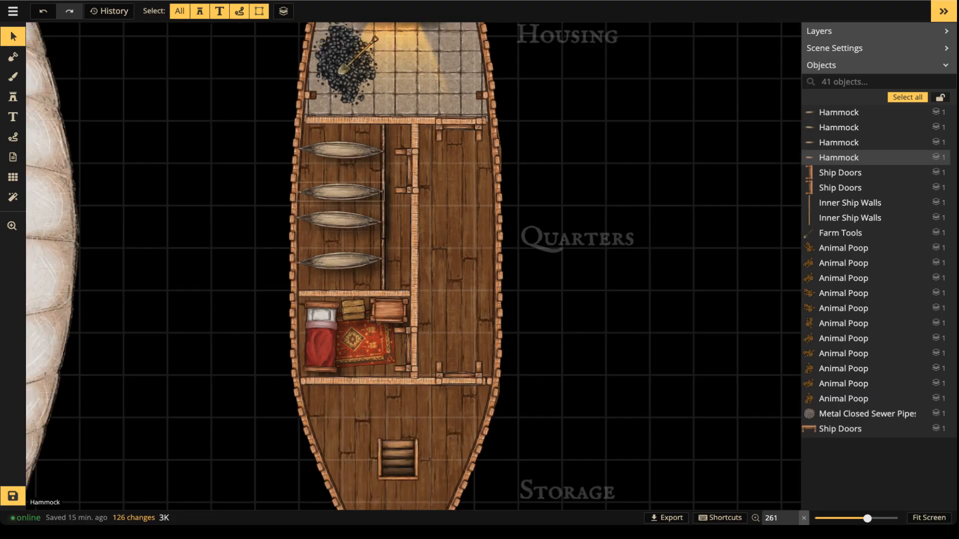
scroll(363, 261, down, 2)
Find the Market crate stamp and place its first variant at size 30 and 345 degrees in the storage room's corner on the bedroom side.
scroll(393, 425, up, 4)
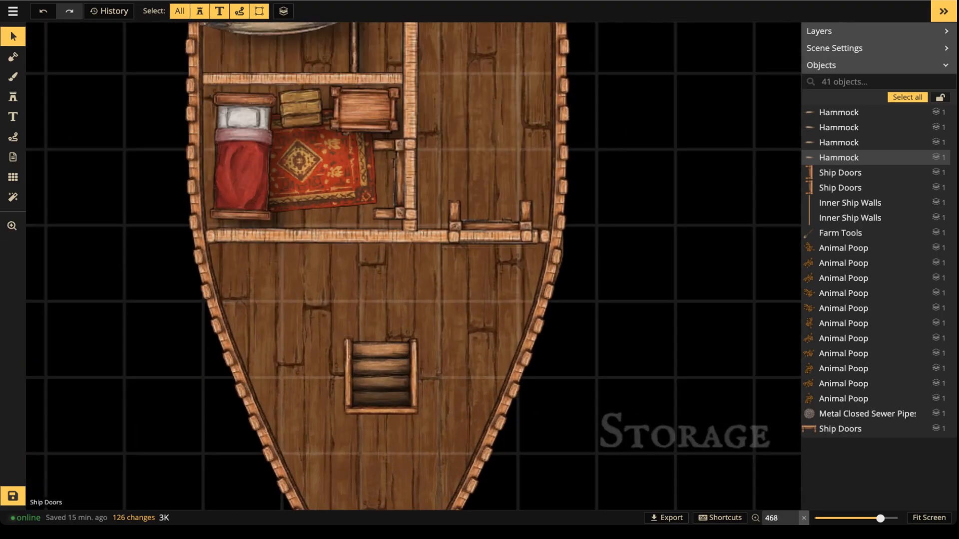
click(13, 97)
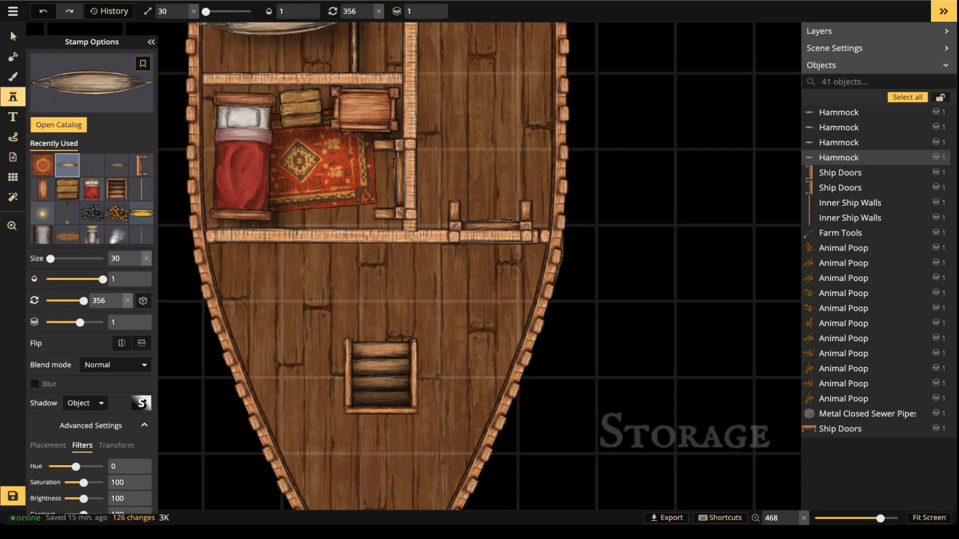
text(f)
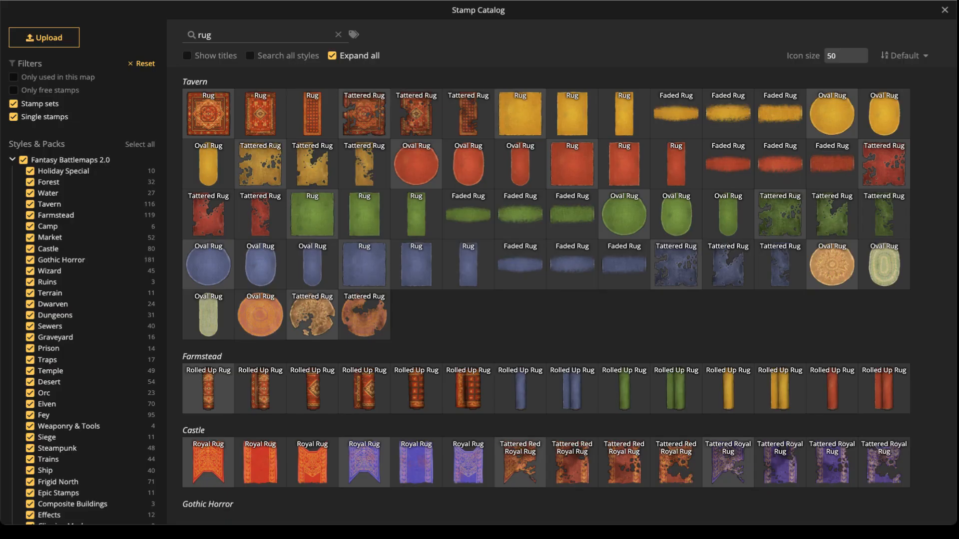
text(crate)
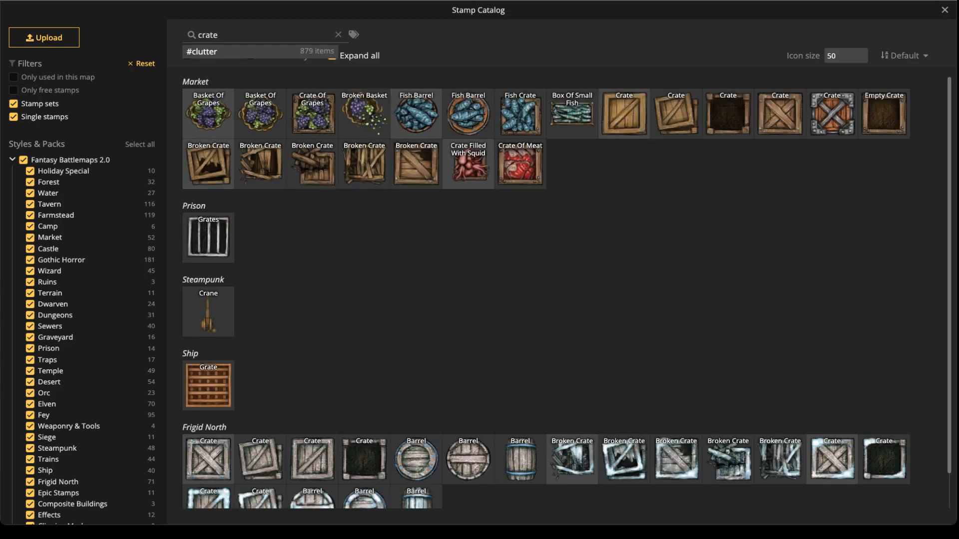
click(624, 115)
drag(337, 160, 432, 205)
scroll(398, 156, down, 1)
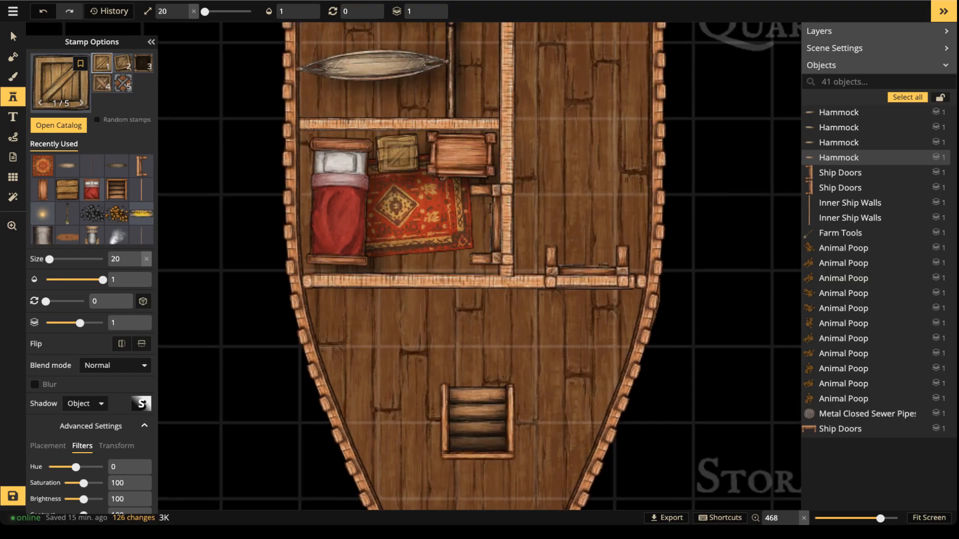
scroll(398, 153, down, 1)
scroll(398, 153, up, 1)
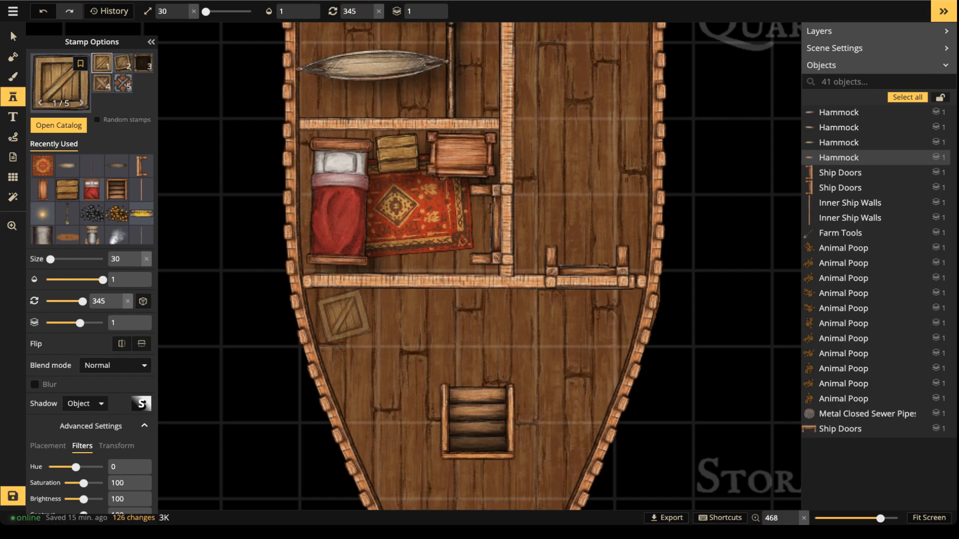
click(342, 316)
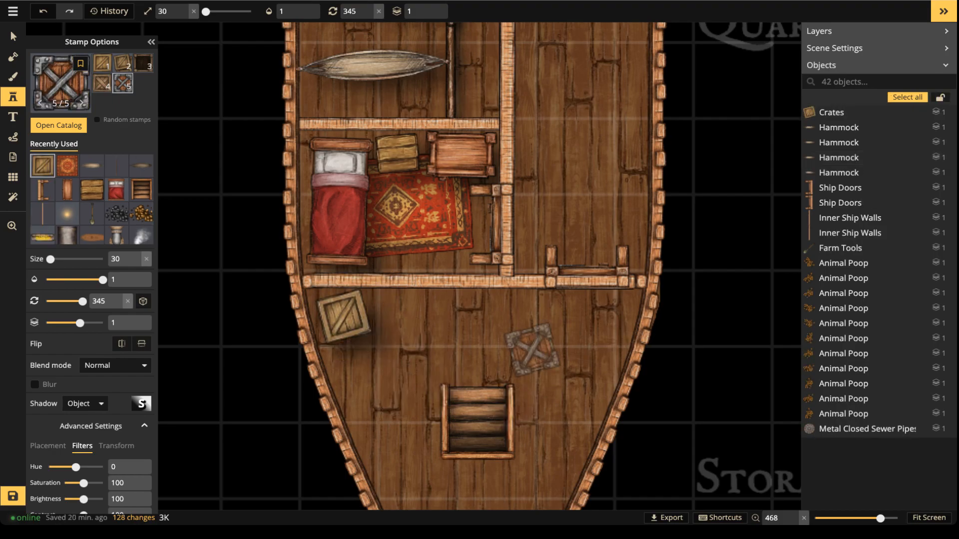
Add two size 30 crates along the storage hull: the metal-bound variant at 330 degrees near the tip, and variant 4 at 15 degrees on the opposite side.
drag(427, 465, 418, 318)
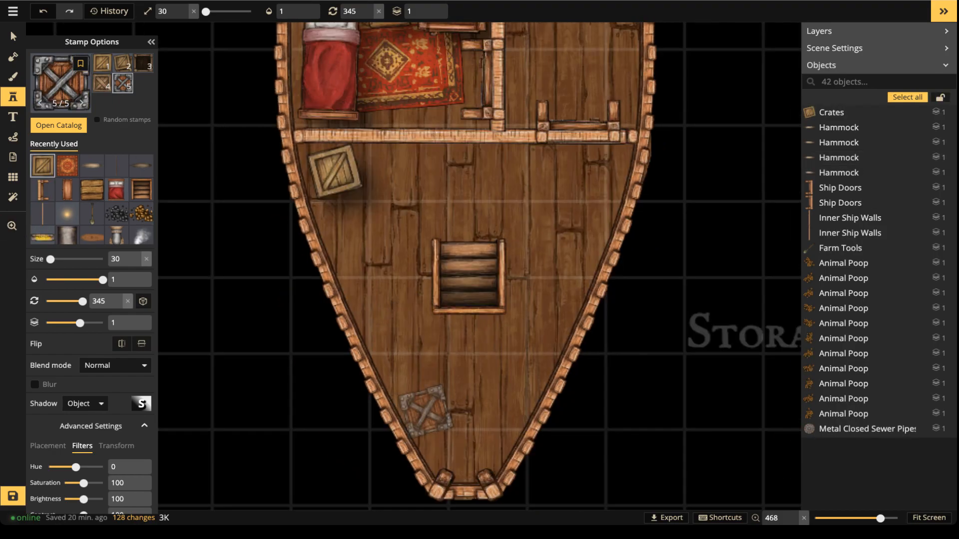
click(429, 410)
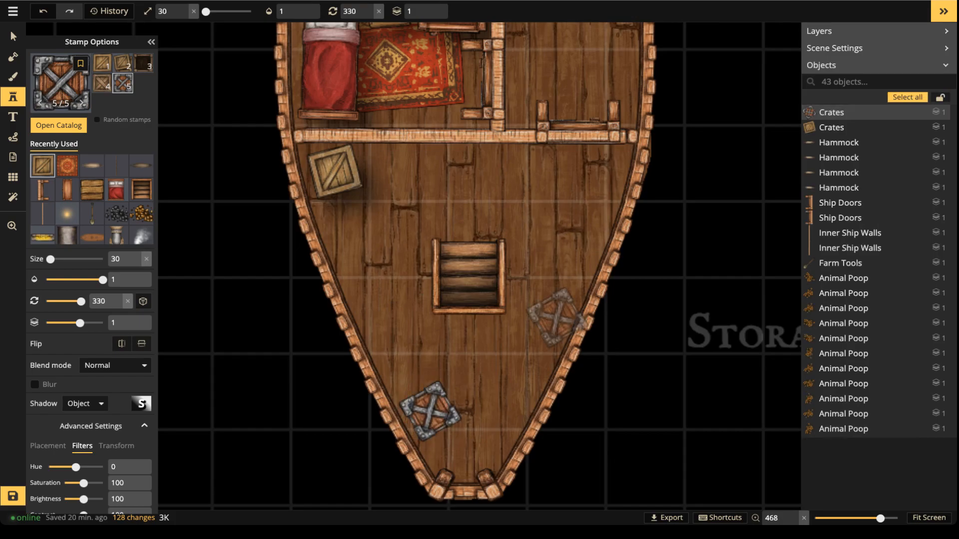
key(4)
scroll(566, 236, up, 3)
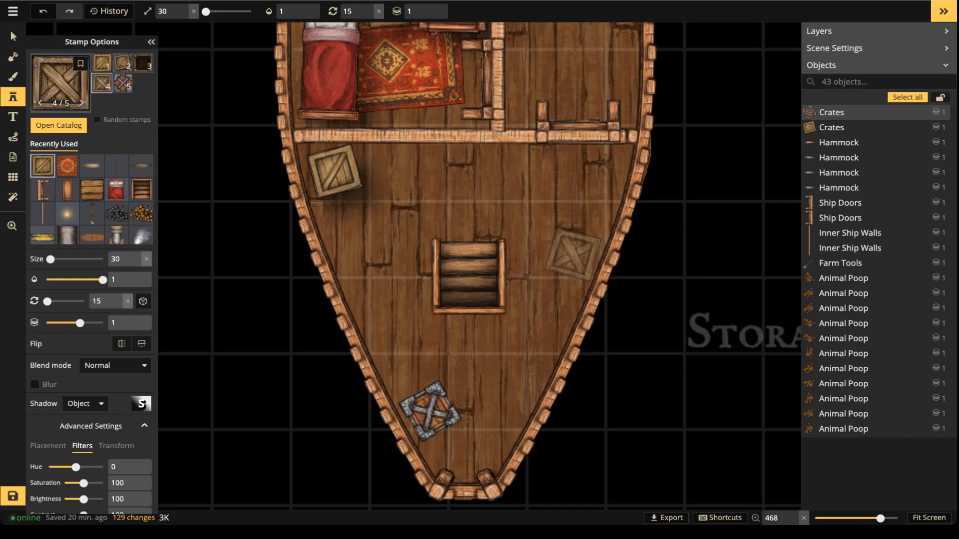
click(574, 255)
Place a size 20 variant 4 crate at 330 degrees beside the corner crate, and a size 20 open crate beside the large crate opposite.
scroll(360, 230, down, 1)
scroll(350, 215, down, 3)
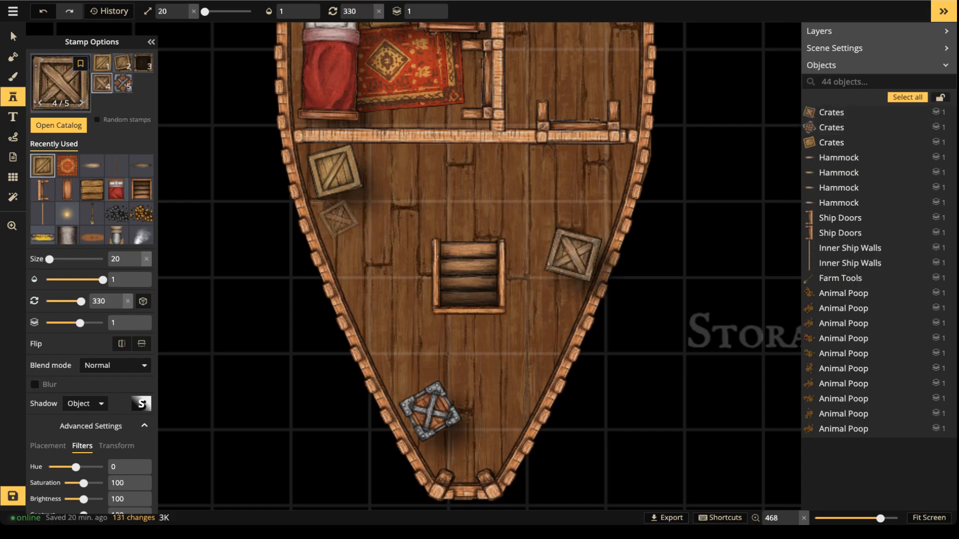
click(339, 218)
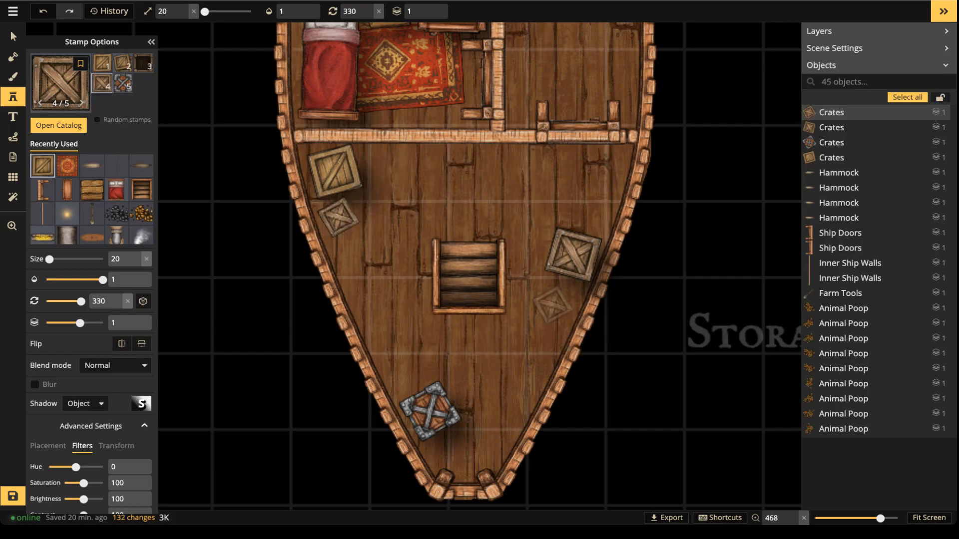
key(3)
click(563, 302)
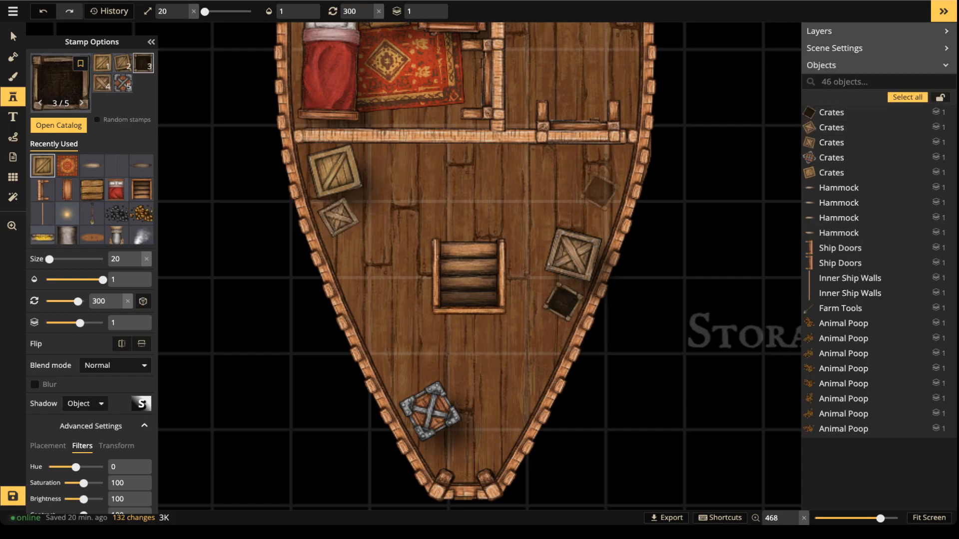
Add two size 20 crates: variant 2 on the other side of the large crate, and variant 1 at 330 degrees beside the metal-bound crate.
scroll(596, 207, down, 1)
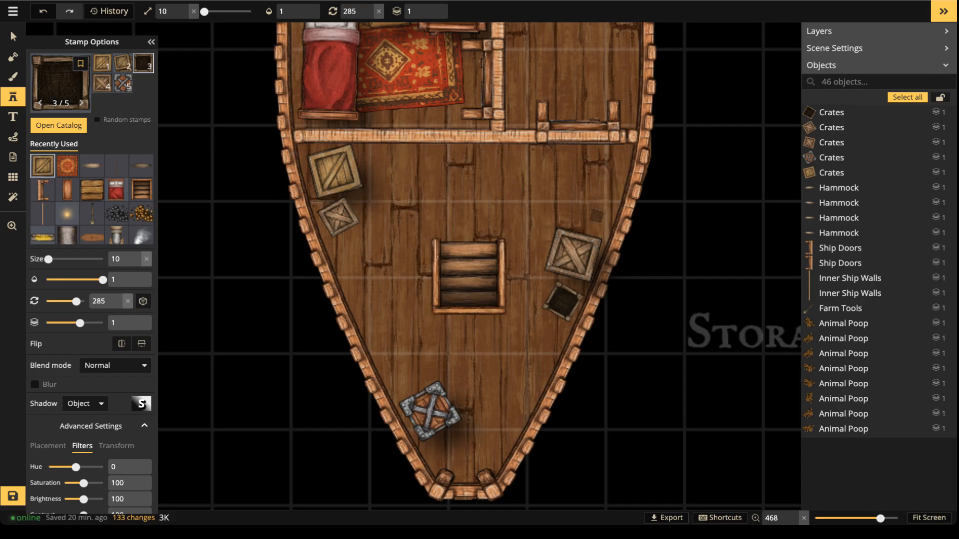
key(2)
scroll(593, 206, up, 1)
click(594, 206)
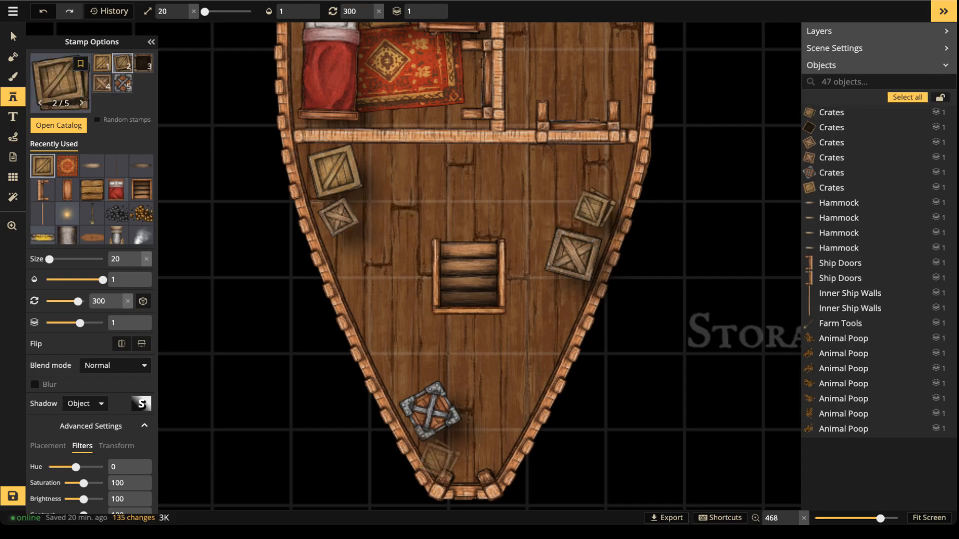
key(1)
scroll(403, 370, up, 2)
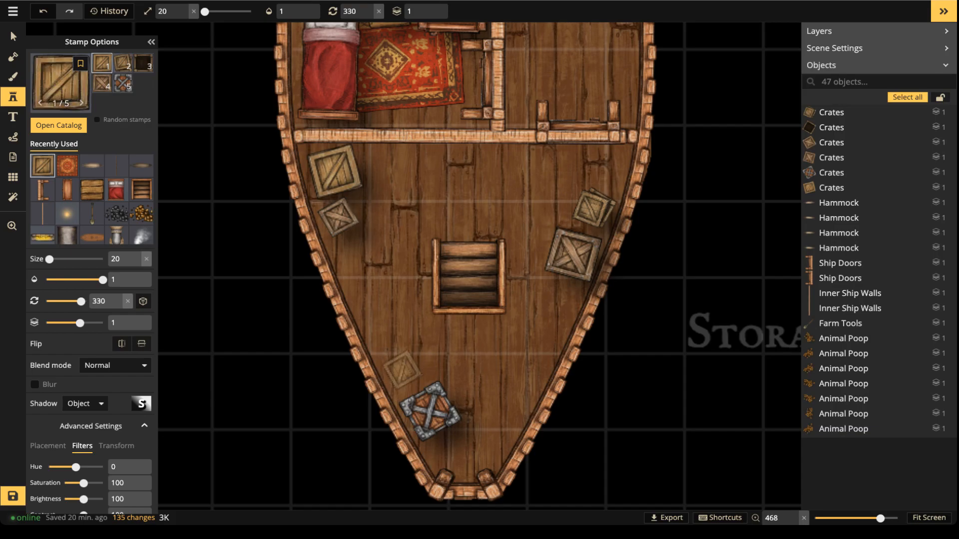
click(402, 370)
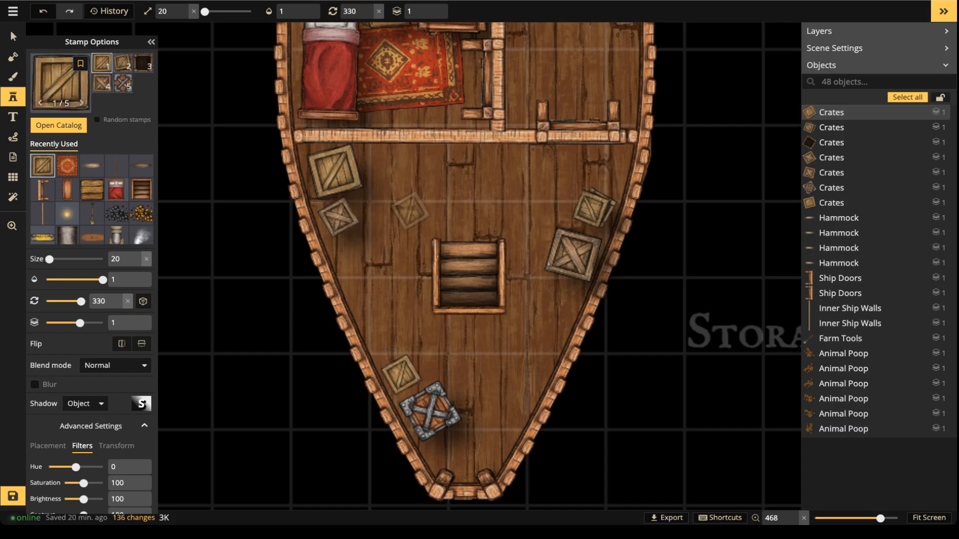
Search the stamp catalog for barrels and pick the Market barrel's second variant, the cross-braced lid seen from above.
click(60, 86)
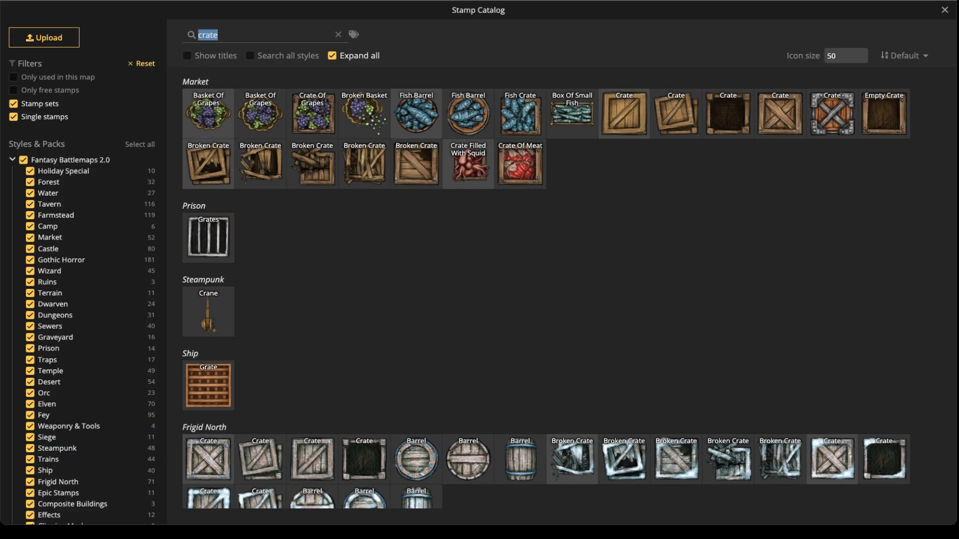
key(BackSpace)
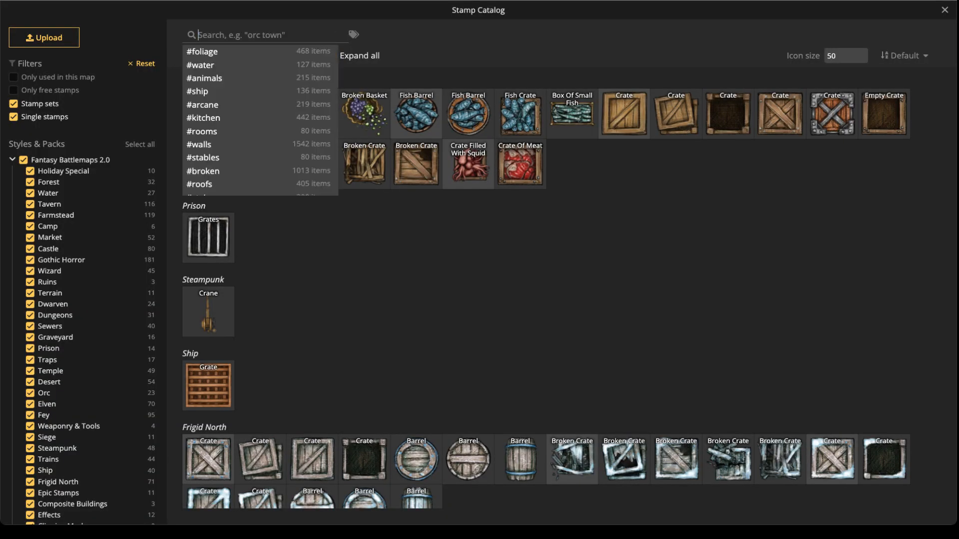
text(barre)
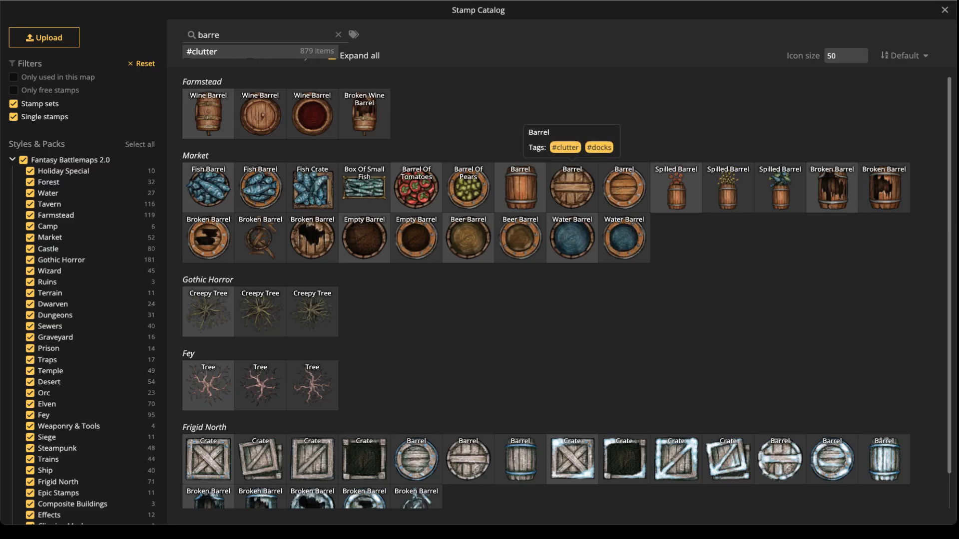
click(572, 189)
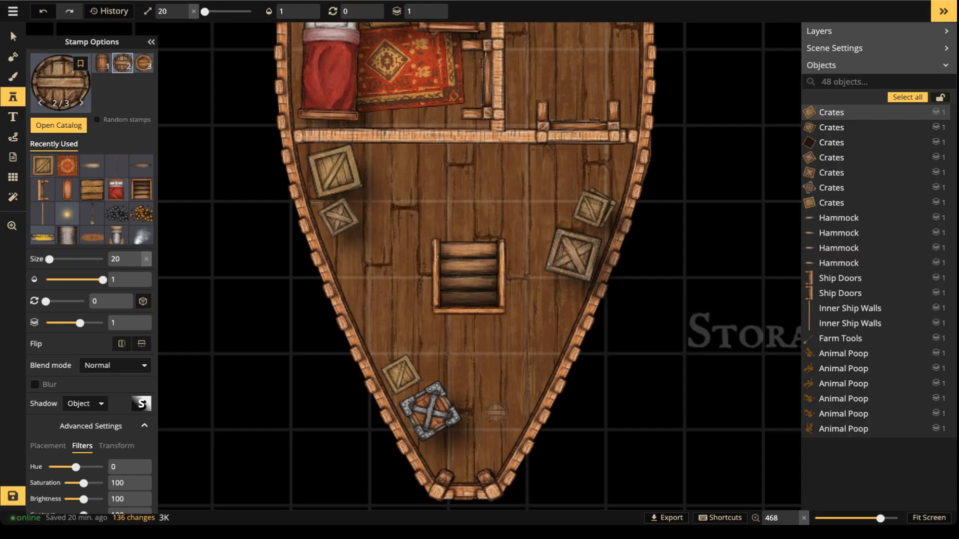
Place two size 50 lidded barrels opposite the metal-bound crate: one at 45 degrees near the tip, one at 90 degrees toward the stairs.
key(bracketright)
key(bracketright)
key(bracketright)
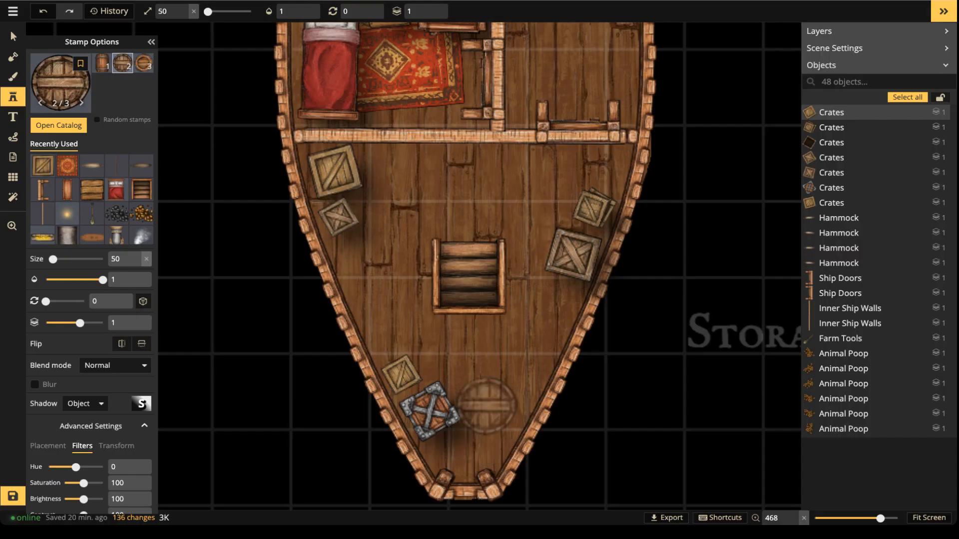
key(r)
click(496, 401)
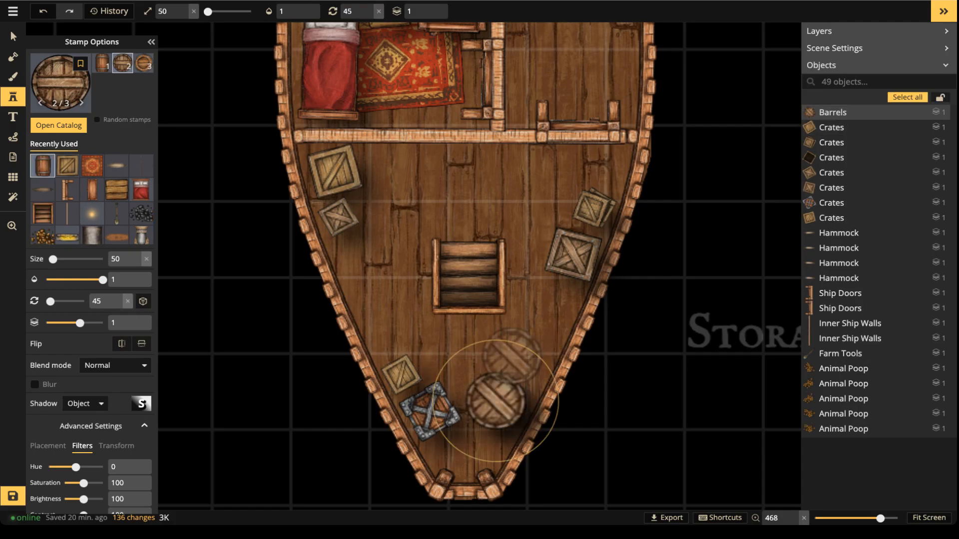
key(r)
click(524, 346)
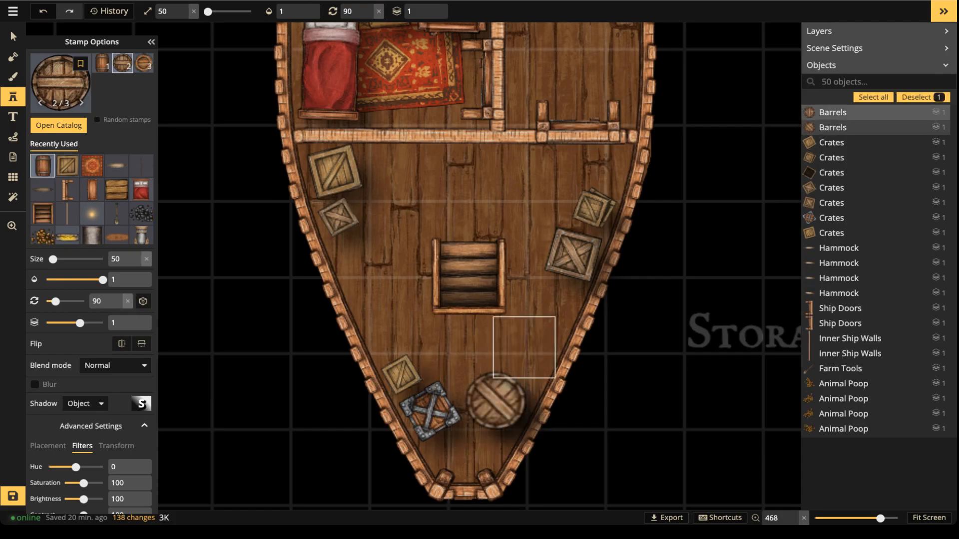
Place a variant 1 barrel lying on its side at size 40 and 345 degrees between the storage stairs and the hull.
click(102, 64)
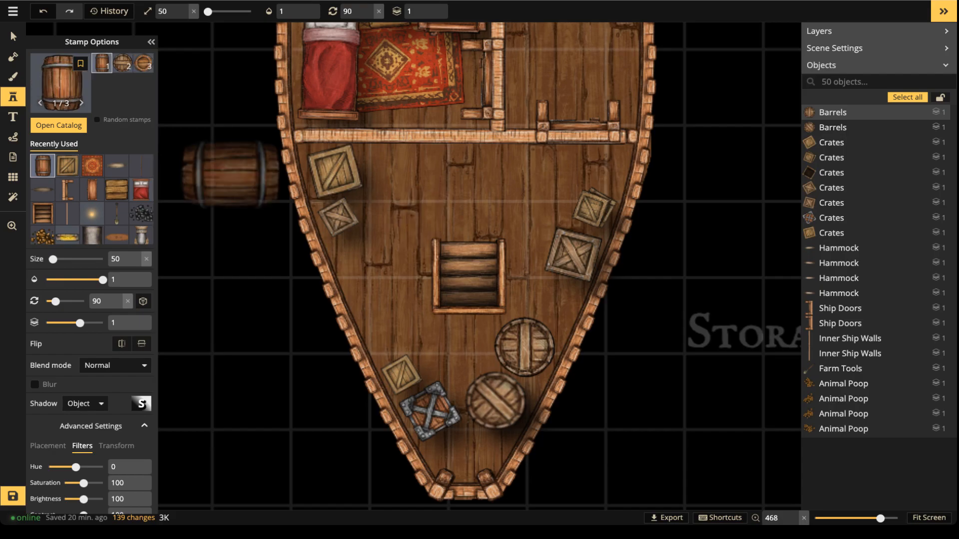
scroll(359, 280, down, 8)
scroll(381, 284, down, 2)
scroll(379, 283, up, 1)
click(370, 275)
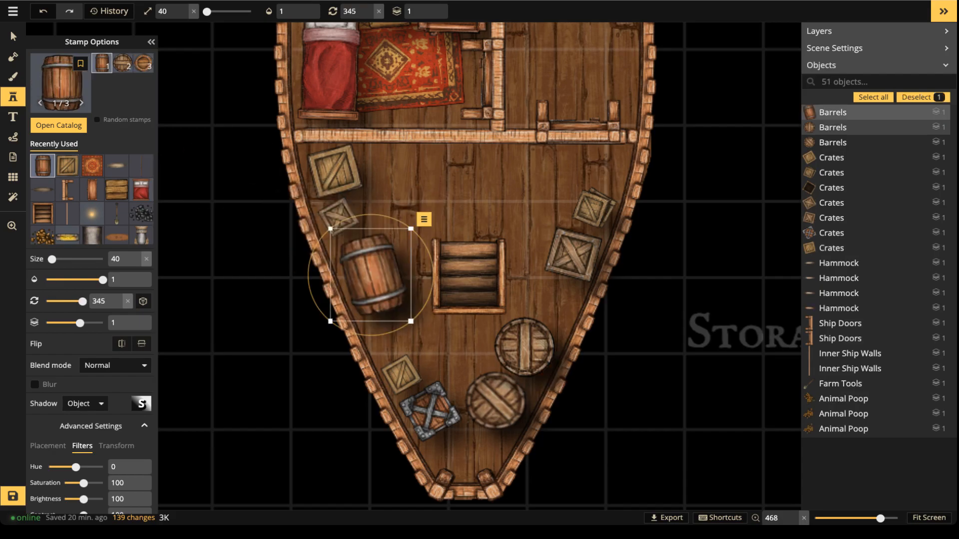
click(14, 37)
scroll(385, 252, down, 5)
drag(386, 253, 318, 295)
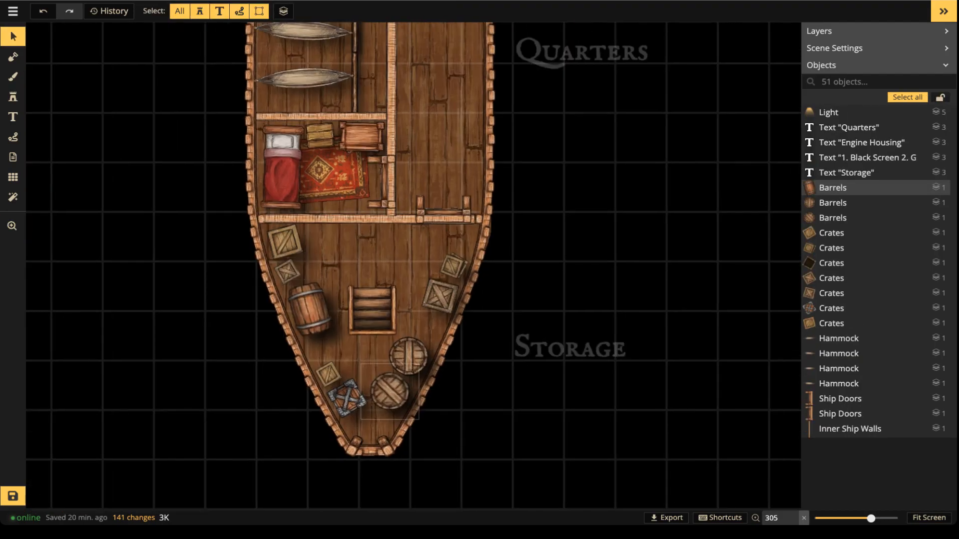
scroll(375, 351, down, 10)
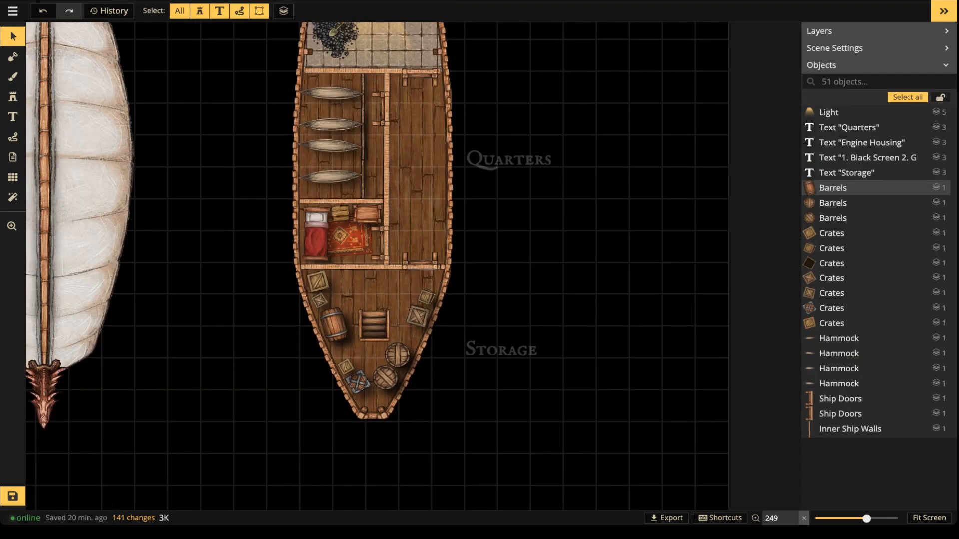
drag(374, 351, 388, 389)
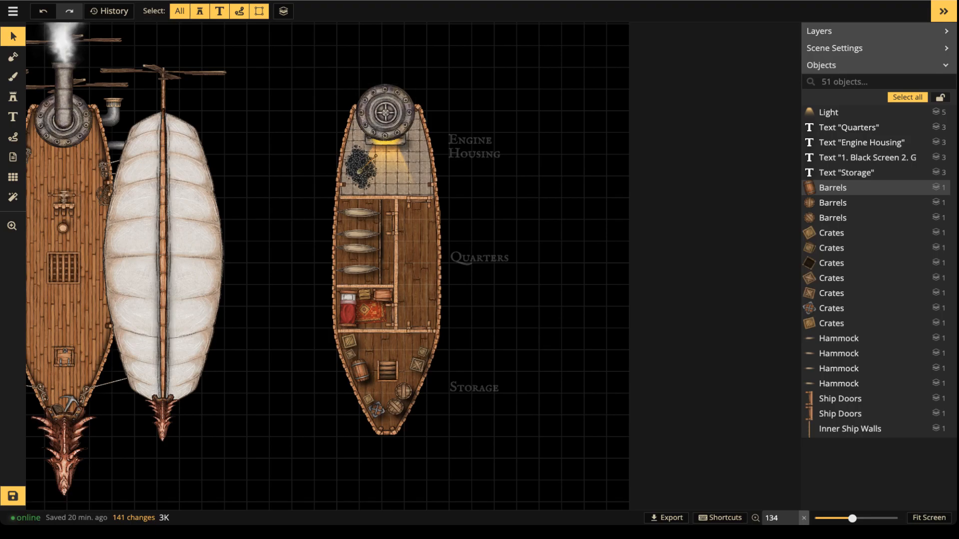
Place the first pipe variant at size 20 and 45 degrees in the engine housing, beside the boiler on the coal pile's side.
scroll(394, 137, up, 5)
click(13, 96)
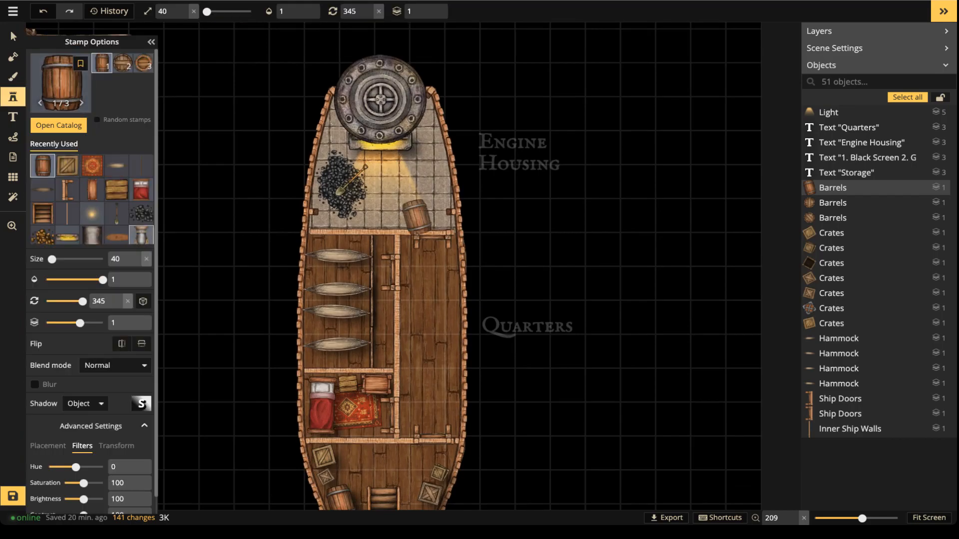
click(142, 235)
scroll(423, 162, up, 5)
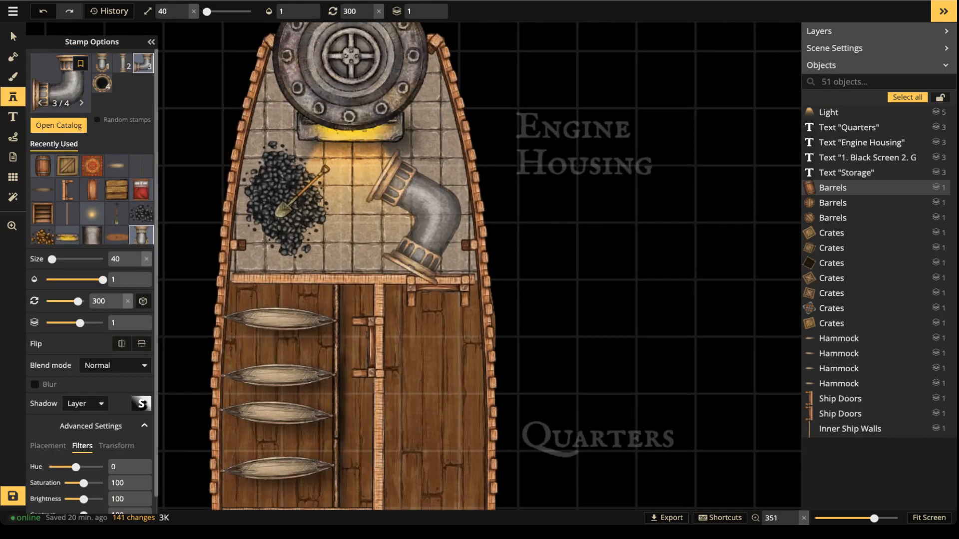
key(1)
scroll(262, 107, down, 4)
scroll(272, 110, up, 7)
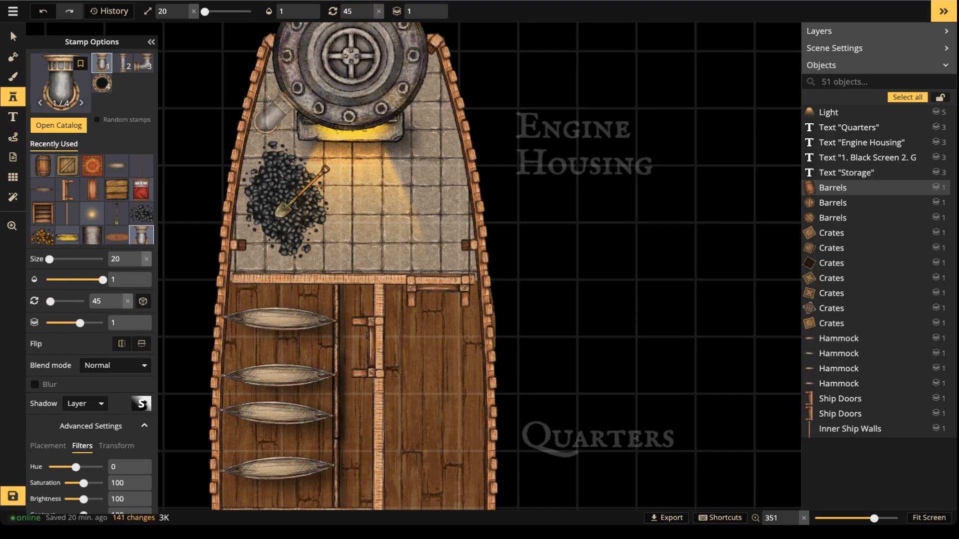
click(273, 115)
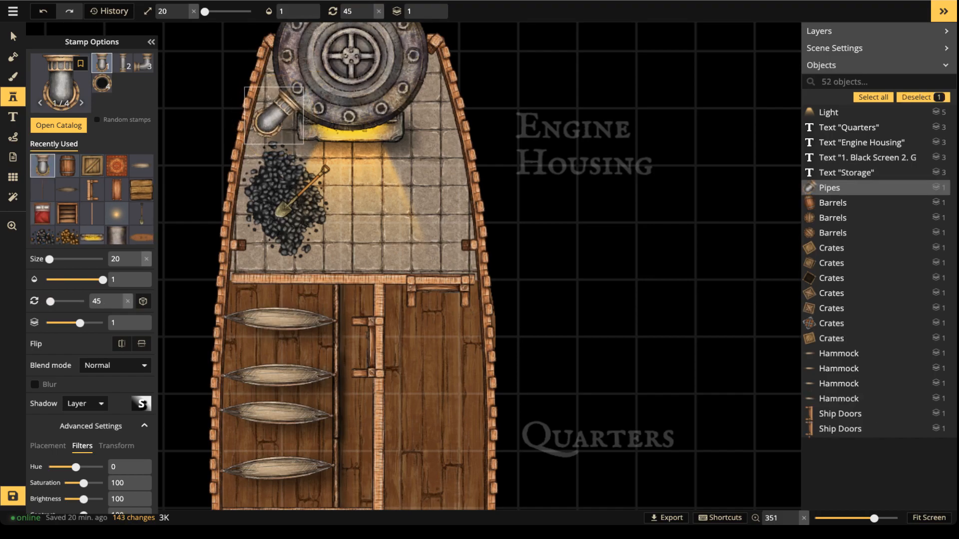
Put the boiler pipe on layer -1, reduce it to size 10, rotate it to 59 degrees and tuck it against the boiler.
click(433, 15)
click(433, 15)
scroll(273, 116, down, 1)
mouse_move(274, 115)
mouse_down()
mouse_move(278, 108)
mouse_move(273, 130)
mouse_up()
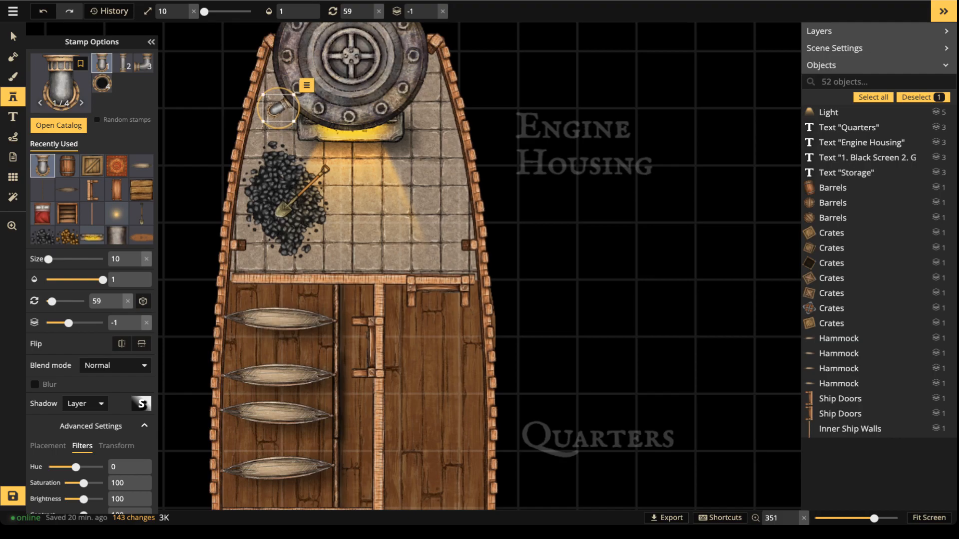
Add a matching size 10 pipe on layer -1 at 303 degrees on the opposite side of the boiler.
click(463, 64)
scroll(424, 106, down, 10)
scroll(422, 106, down, 10)
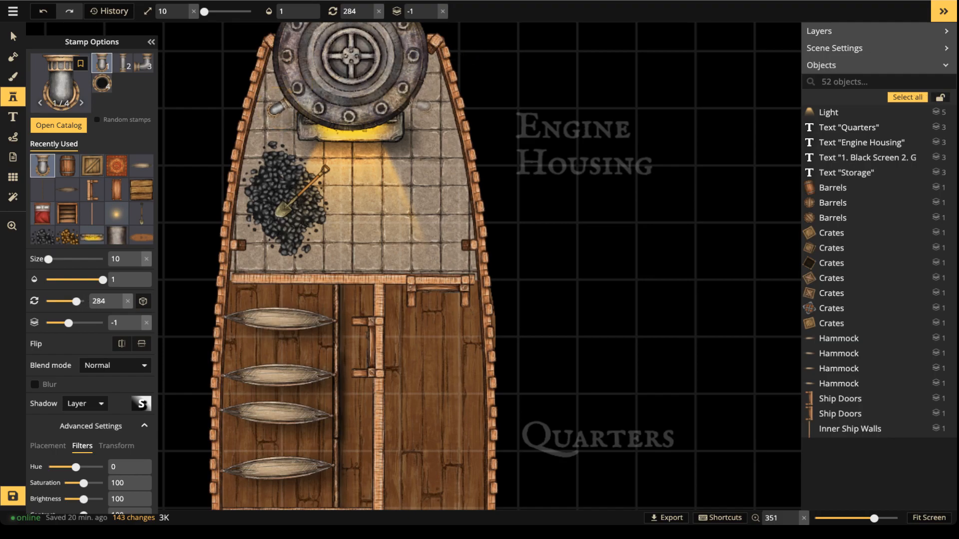
click(422, 106)
drag(410, 121, 408, 119)
key(Escape)
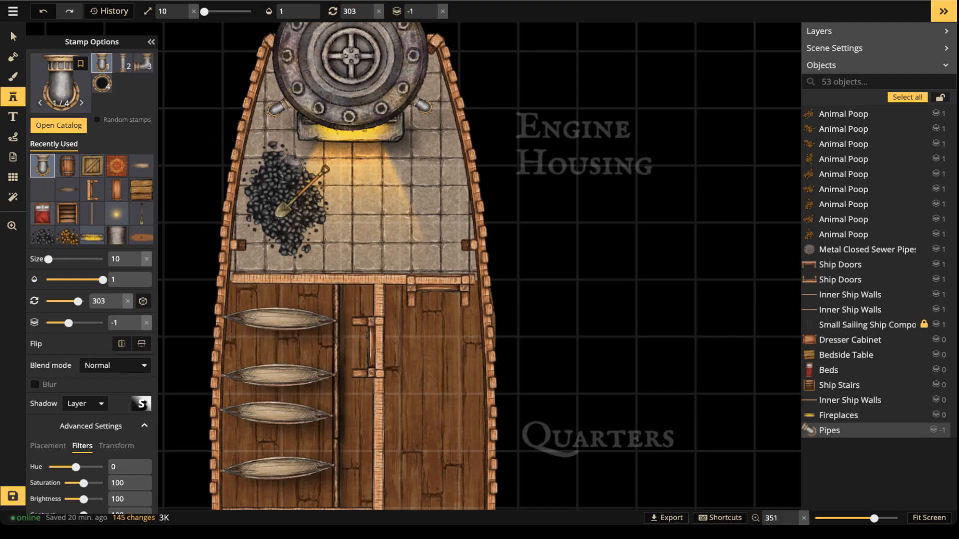
Save the map.
scroll(350, 96, down, 1)
scroll(355, 422, down, 3)
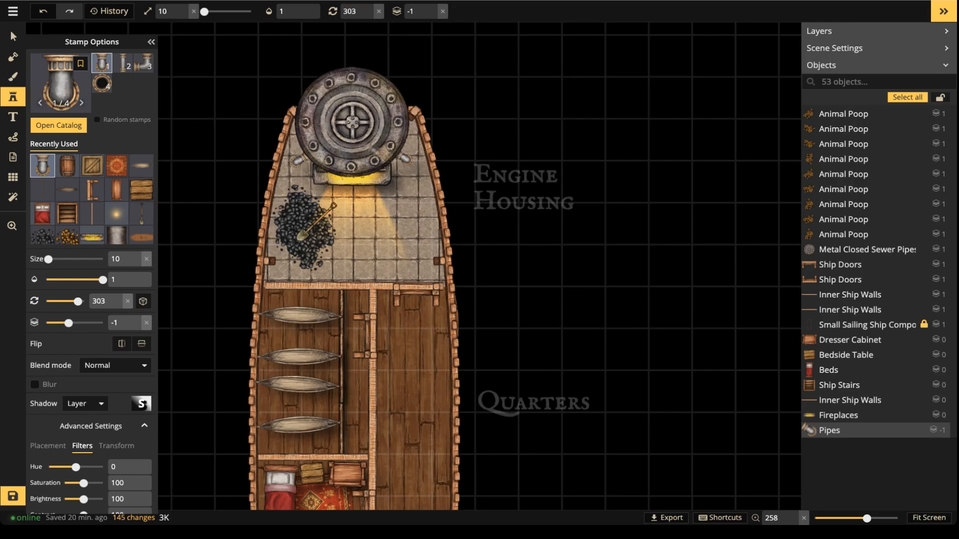
drag(371, 98, 371, 157)
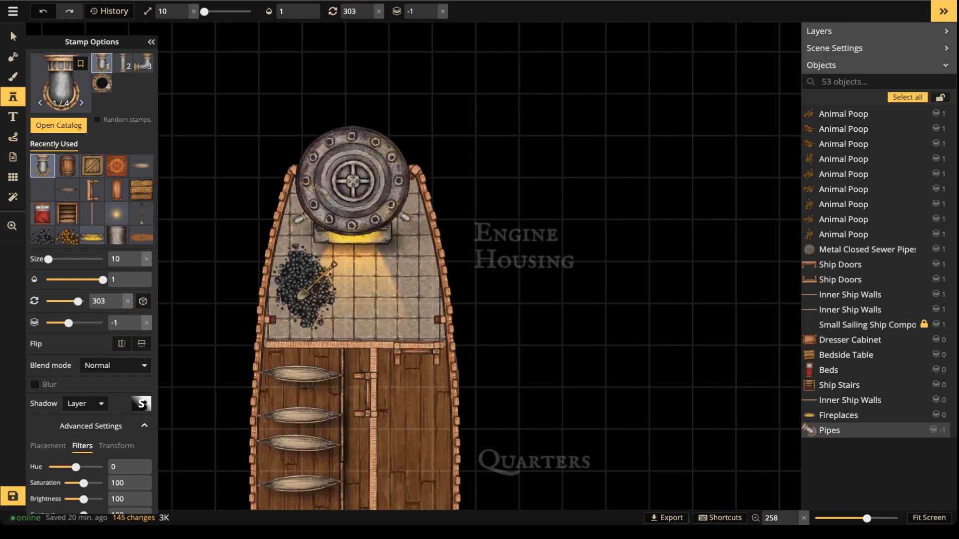
drag(367, 256, 339, 159)
scroll(423, 170, down, 5)
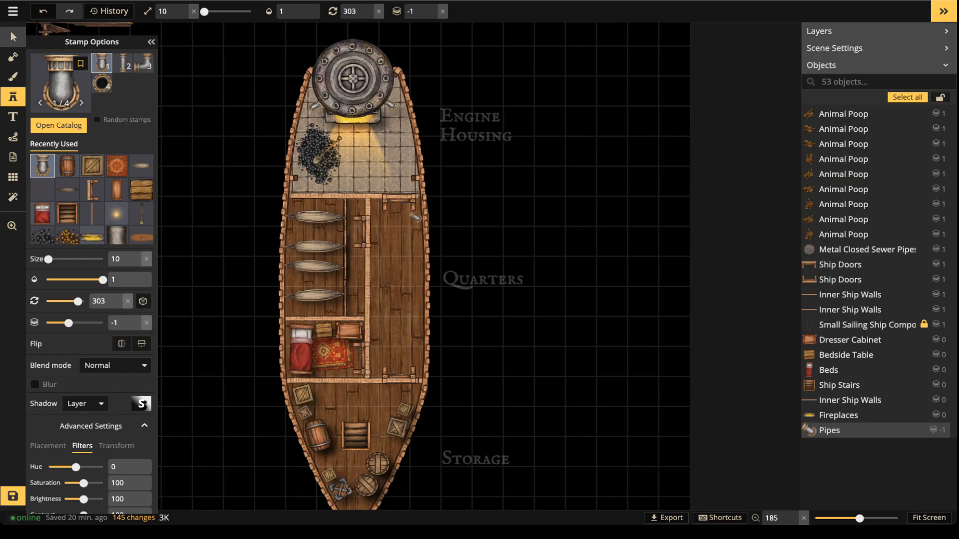
click(13, 37)
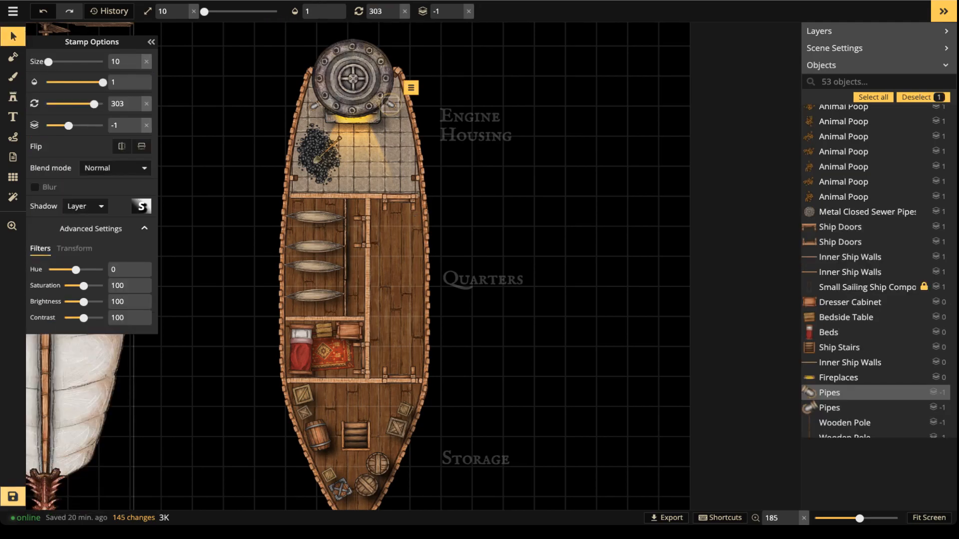
key(ctrl+s)
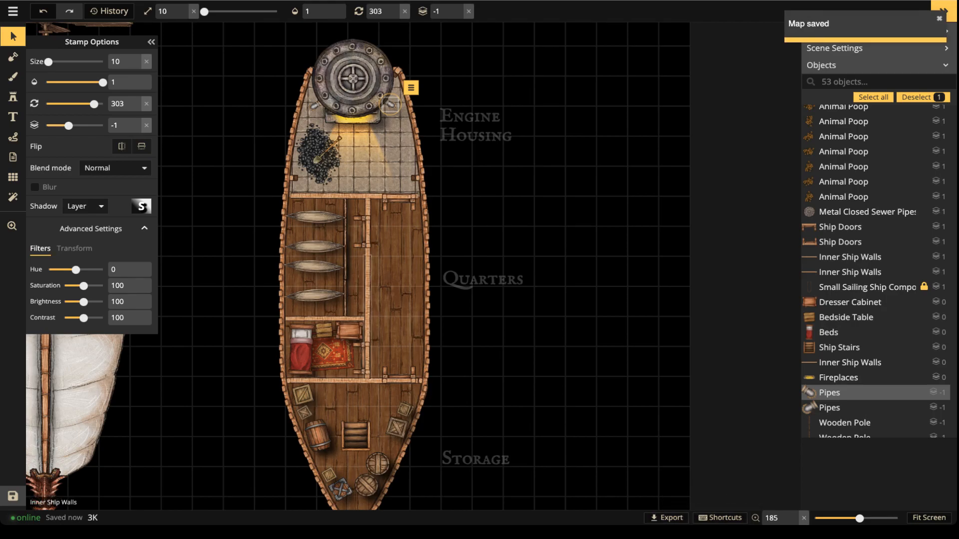
Review the list of keyboard shortcuts for the stamp, select and other tools.
key(k)
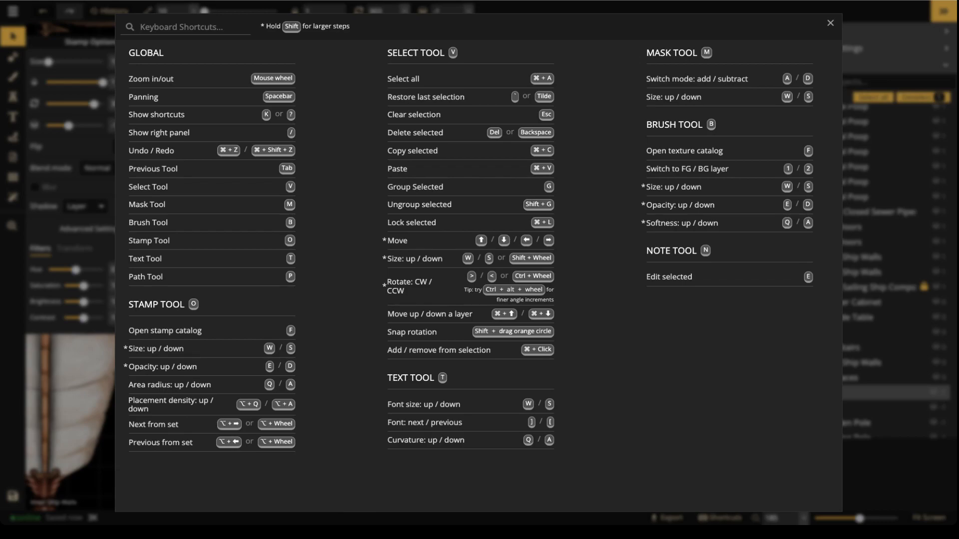
key(Escape)
Preview the elbow pipe stamp at size 50 in several rotations up to 138 degrees, without placing it.
key(o)
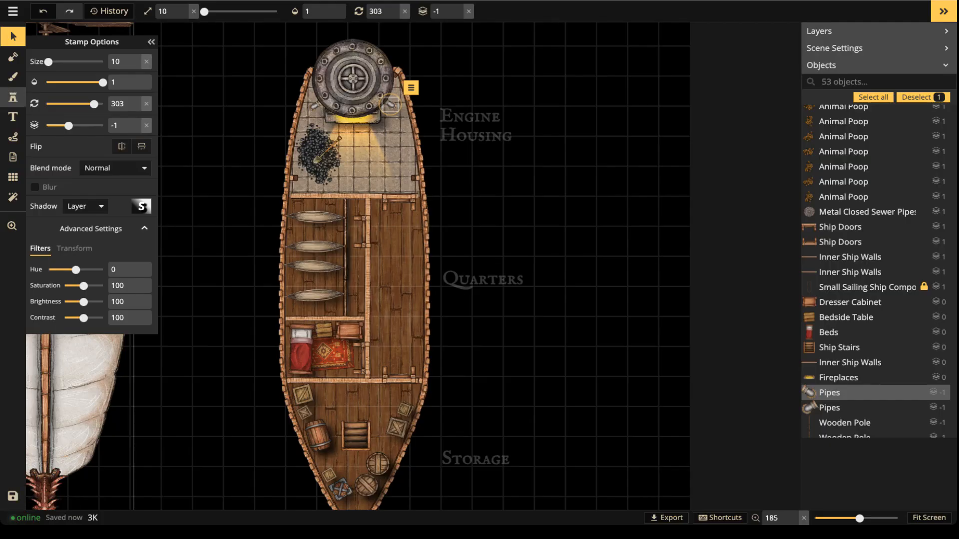
scroll(512, 368, up, 4)
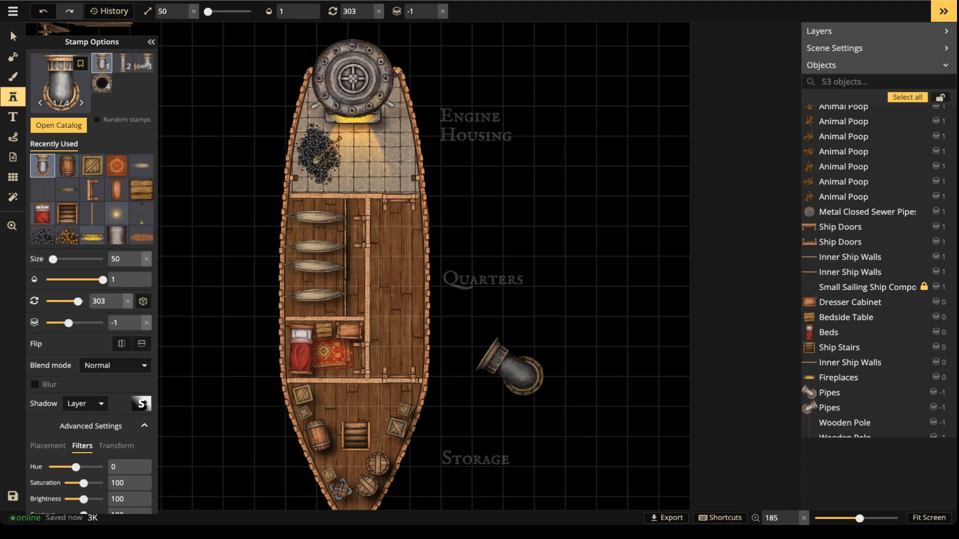
key(2)
key(3)
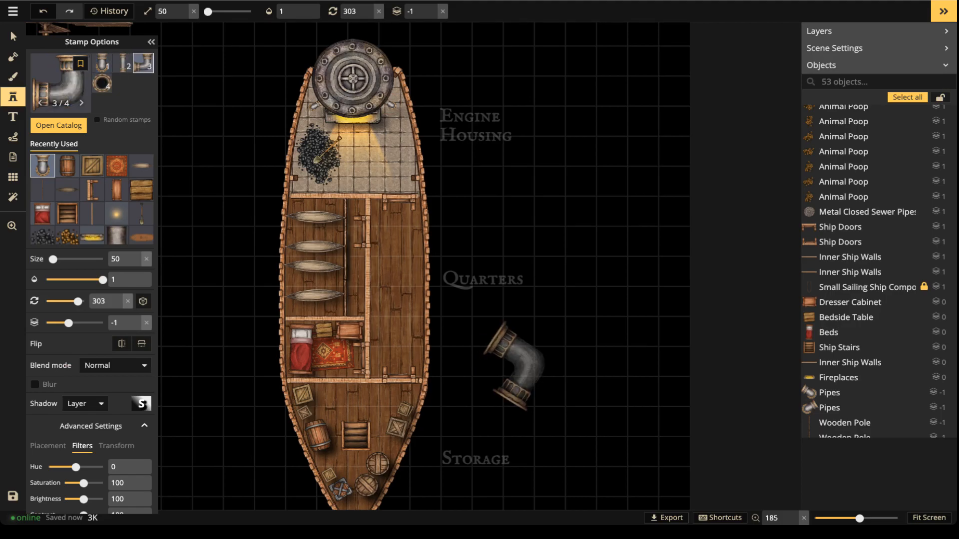
scroll(514, 367, up, 5)
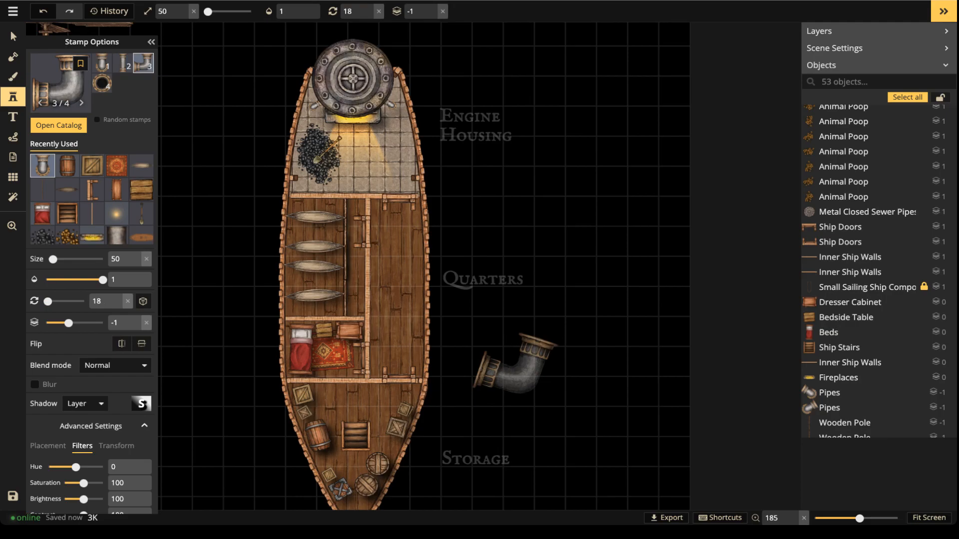
scroll(514, 367, down, 4)
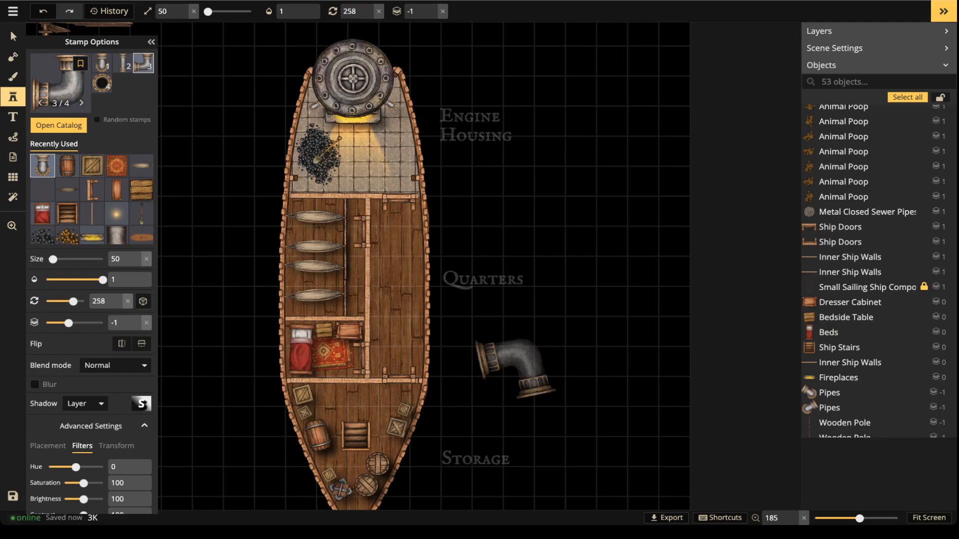
scroll(515, 367, up, 1)
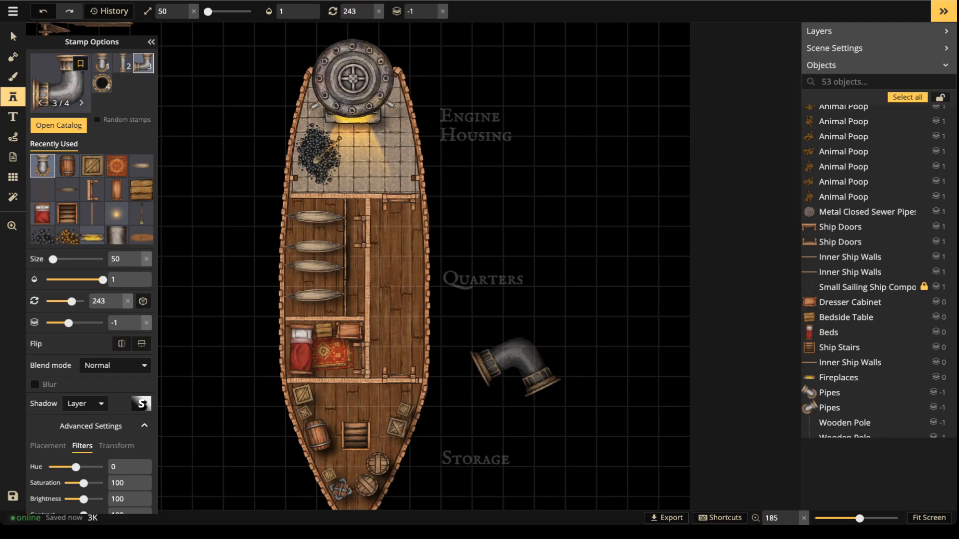
scroll(514, 366, down, 1)
scroll(515, 366, down, 12)
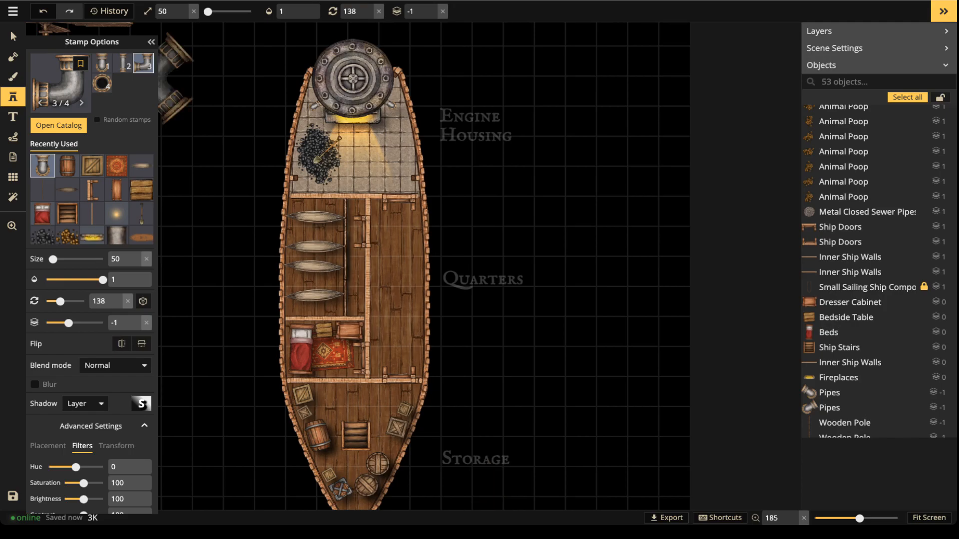
click(11, 31)
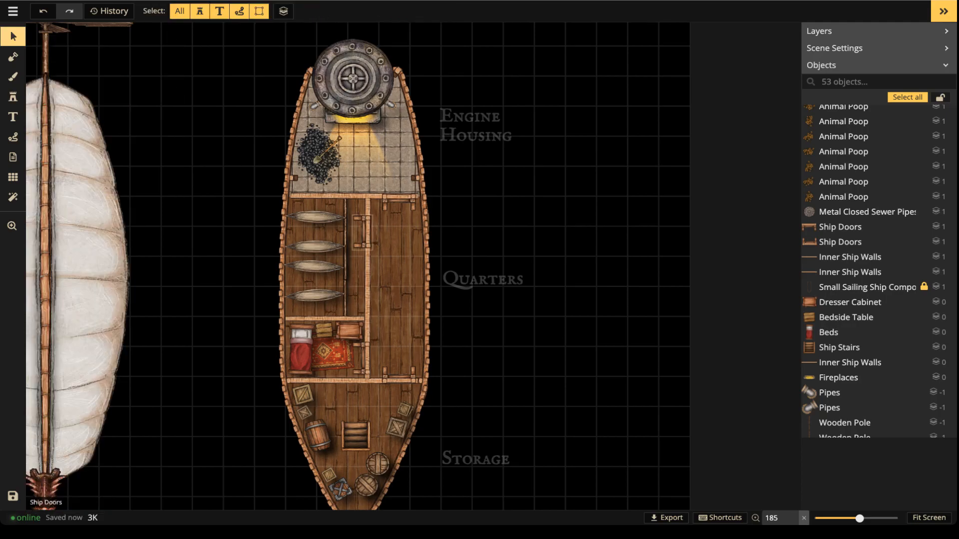
Examine the furnished quarters and storage room up close, and the whole map with both ship decks.
scroll(366, 318, up, 2)
drag(366, 318, 398, 265)
scroll(398, 304, up, 2)
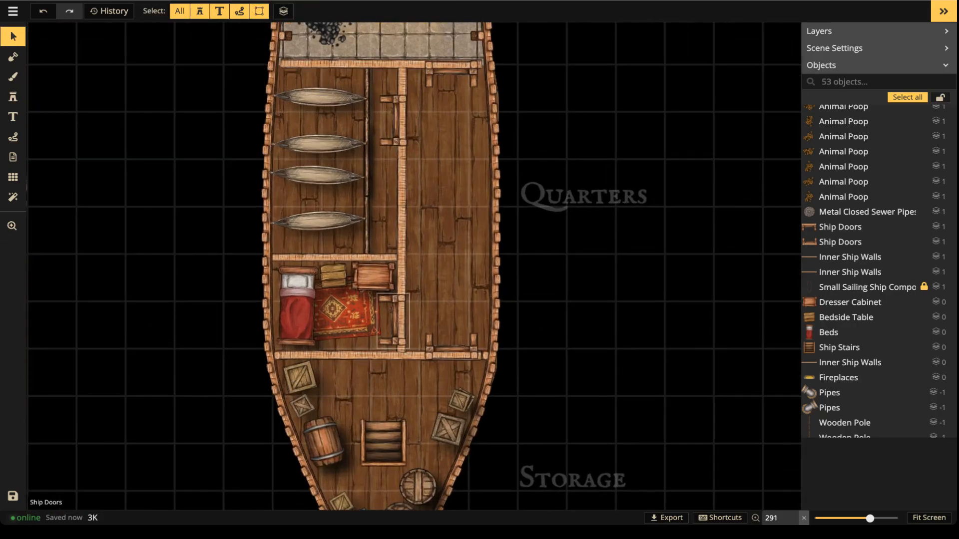
scroll(396, 303, down, 4)
drag(396, 302, 422, 389)
scroll(391, 257, down, 3)
scroll(240, 196, down, 2)
drag(239, 196, 375, 181)
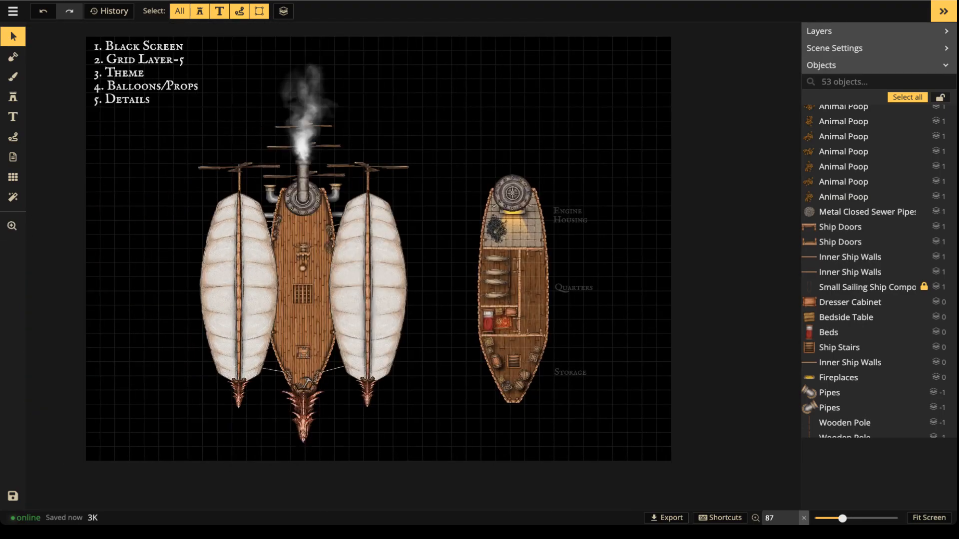
Select a region for resizing the map, 3077 wide and 4850 high, spanning the map's width and extending well below its lower edge.
scroll(136, 144, down, 2)
click(13, 178)
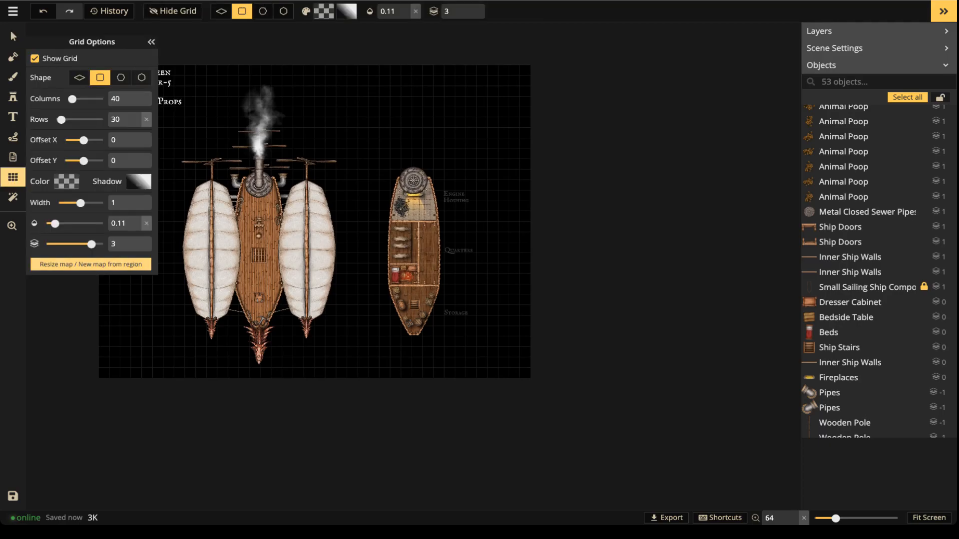
click(91, 264)
scroll(136, 94, down, 2)
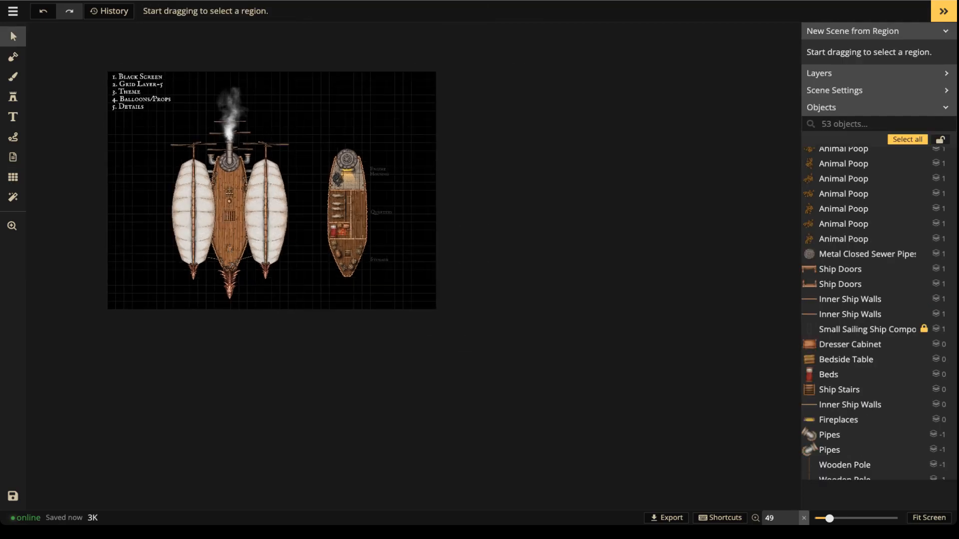
click(13, 178)
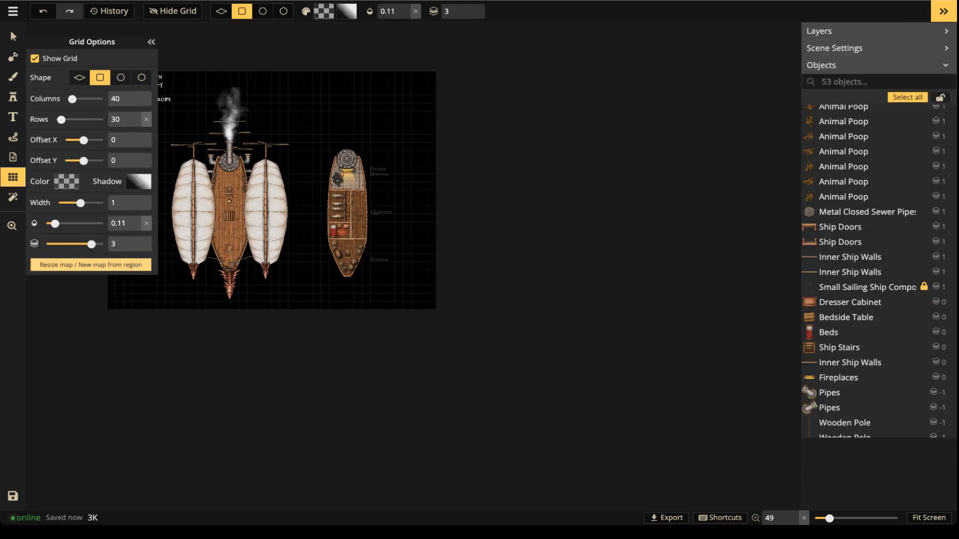
click(137, 264)
drag(108, 72, 436, 509)
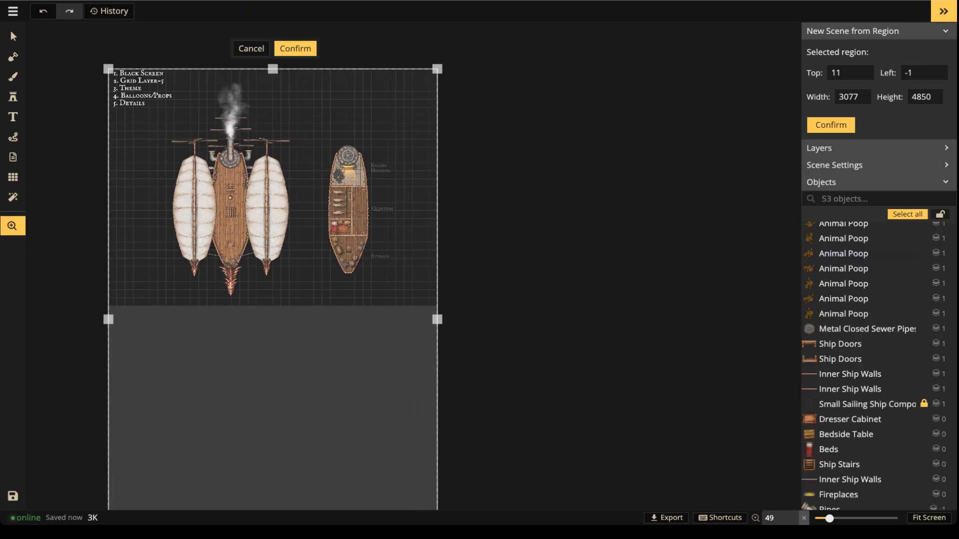
drag(379, 424, 450, 237)
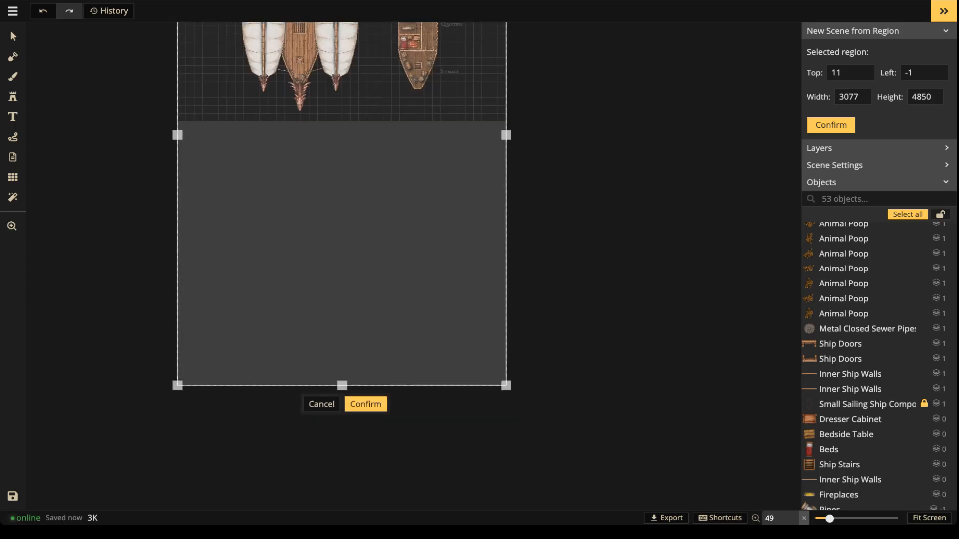
Confirm the selected region and create the new map from it, without removing objects outside the region.
click(365, 404)
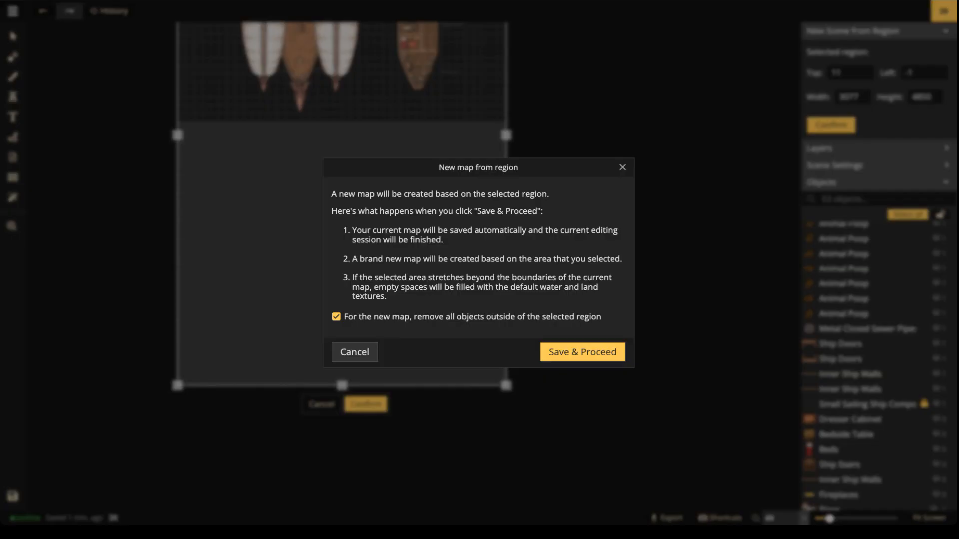
click(336, 317)
click(582, 353)
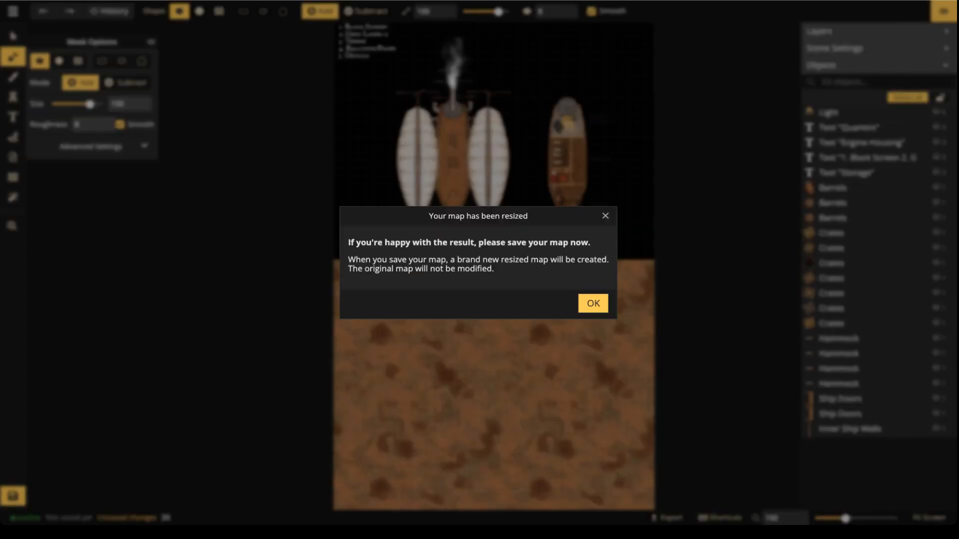
click(593, 303)
scroll(417, 218, down, 1)
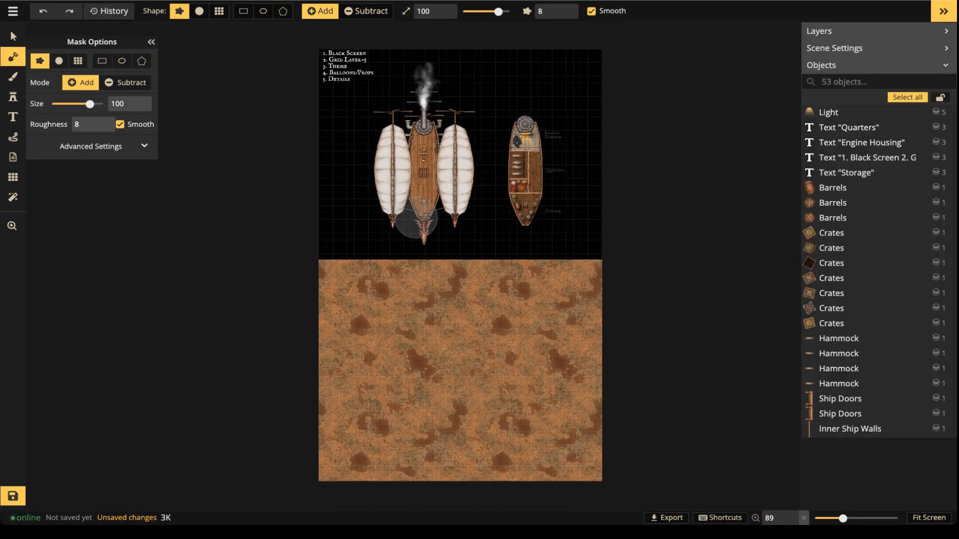
Fill the added lower half of the map with black (000000) on the background layer using a rectangle.
click(102, 61)
click(13, 77)
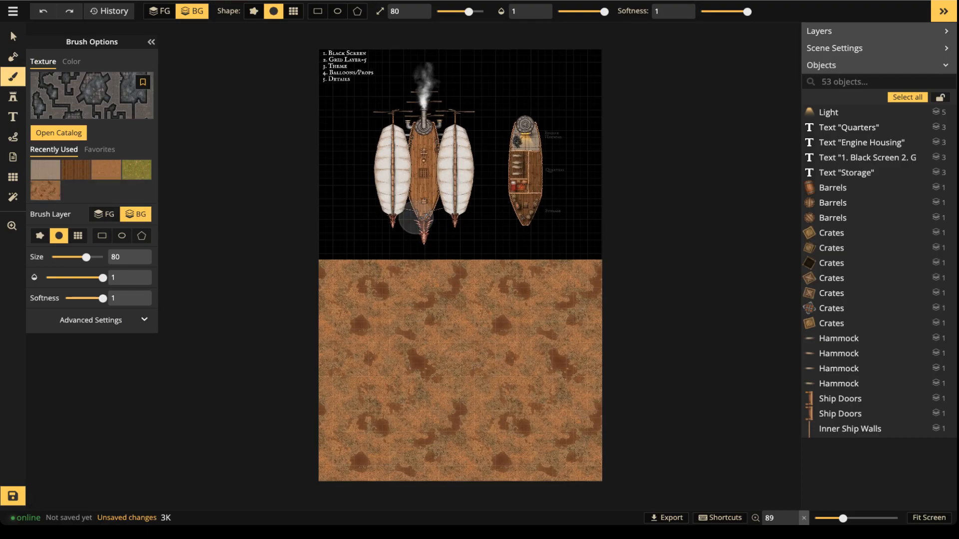
click(72, 61)
click(318, 11)
mouse_move(274, 242)
mouse_down()
mouse_move(606, 432)
mouse_move(634, 497)
mouse_up()
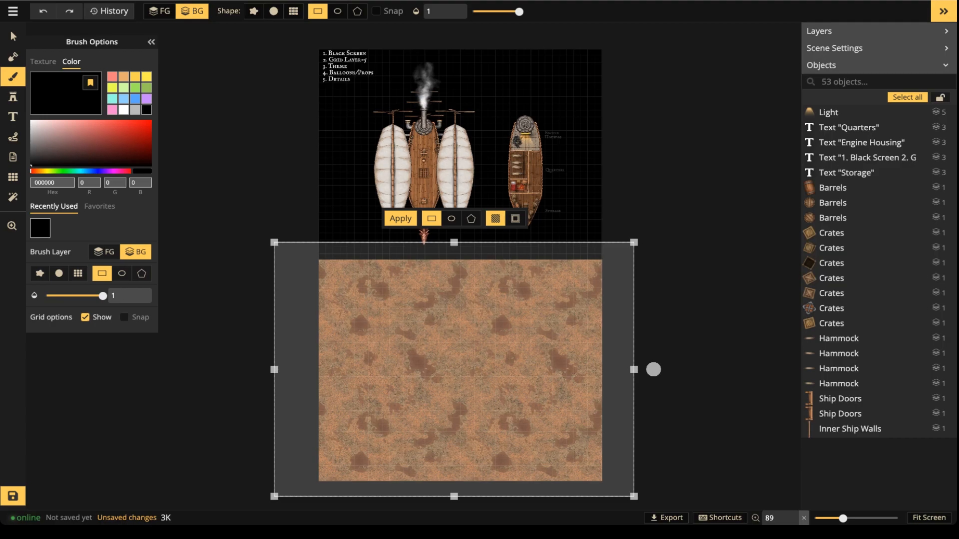
key(ctrl+z)
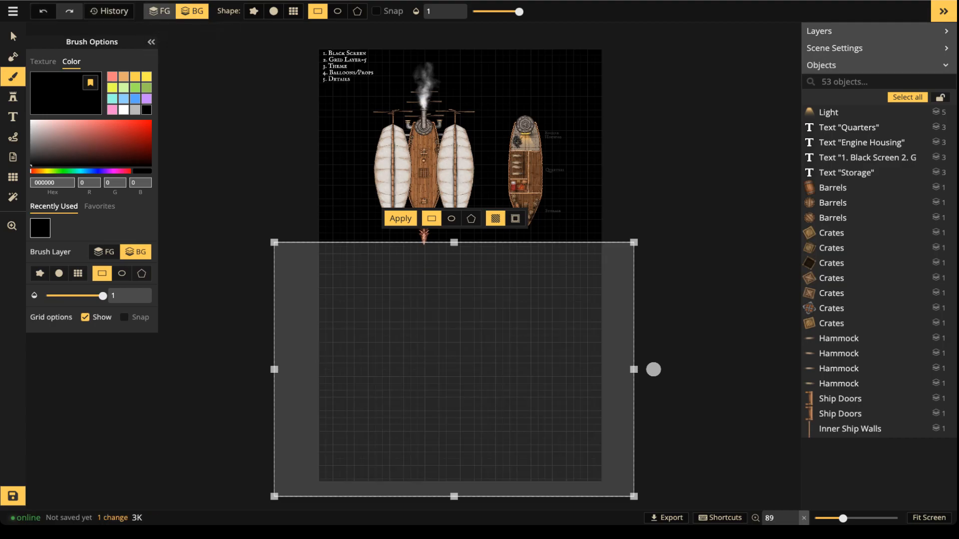
key(Escape)
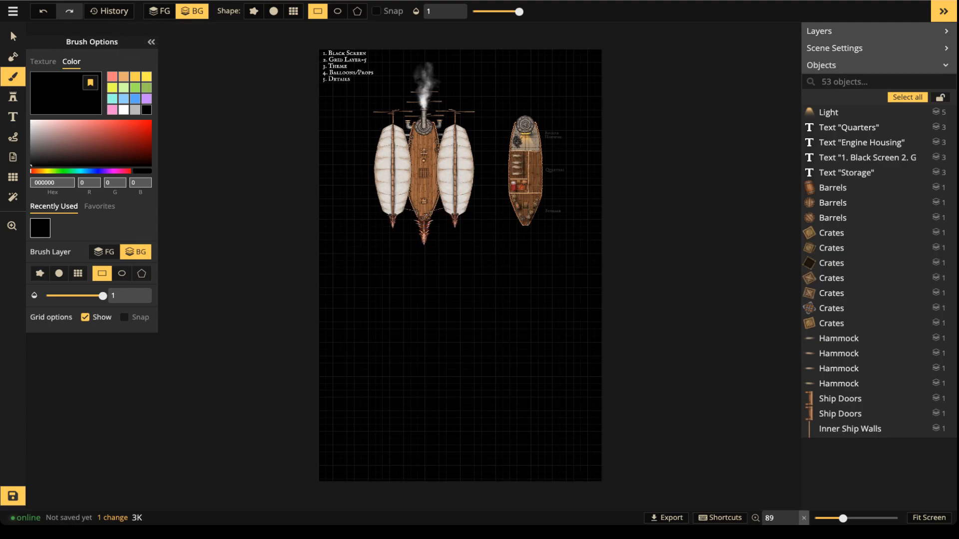
Examine both airship decks up close and the empty black area below them.
scroll(435, 204, up, 9)
drag(435, 204, 370, 342)
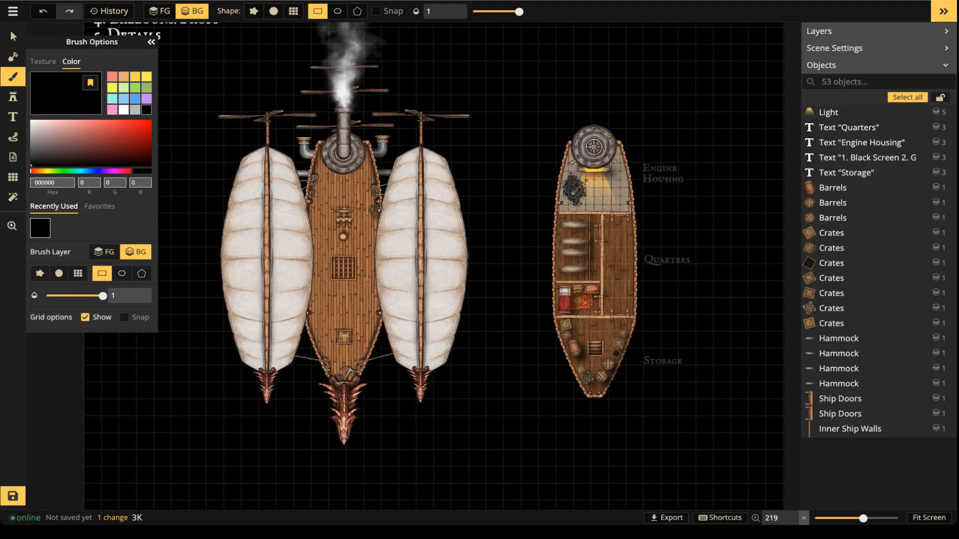
click(151, 42)
scroll(410, 323, down, 1)
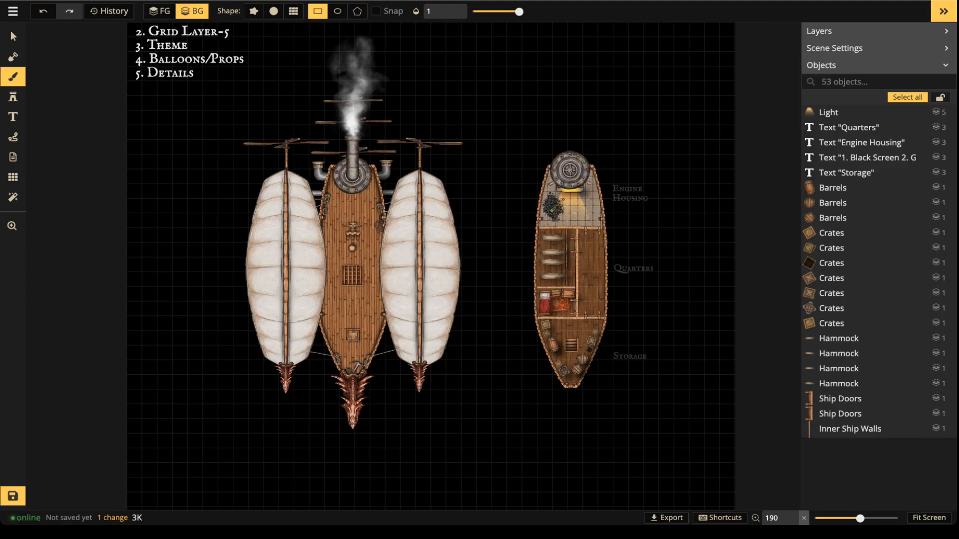
scroll(406, 299, down, 2)
drag(406, 299, 359, 109)
scroll(445, 285, down, 1)
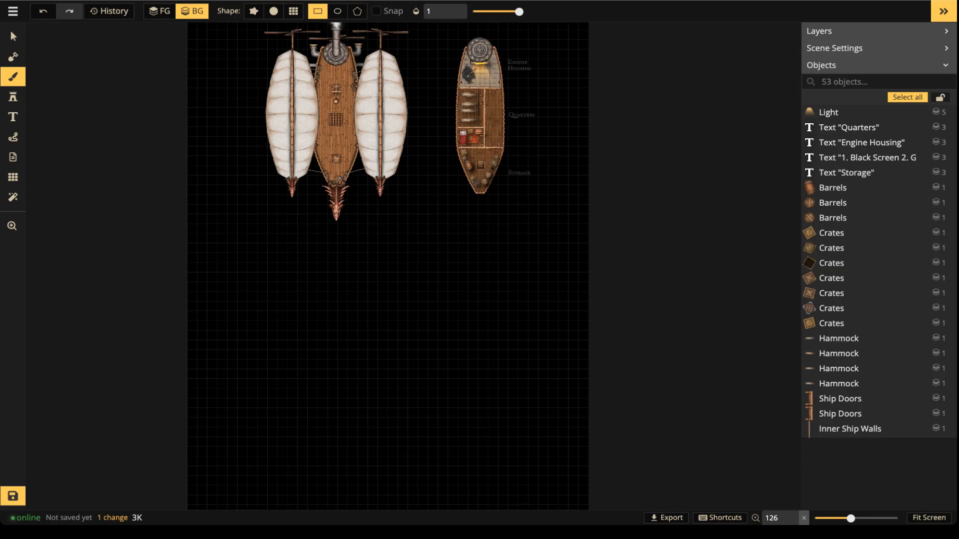
Choose the first variant of the small sailing ship stamp and set it to size 40 with 270 degrees rotation.
click(13, 97)
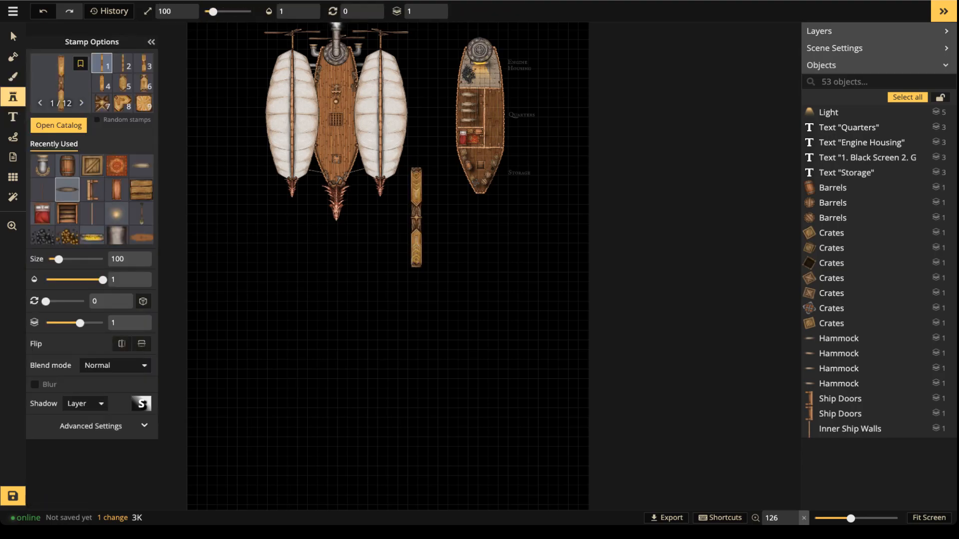
click(142, 233)
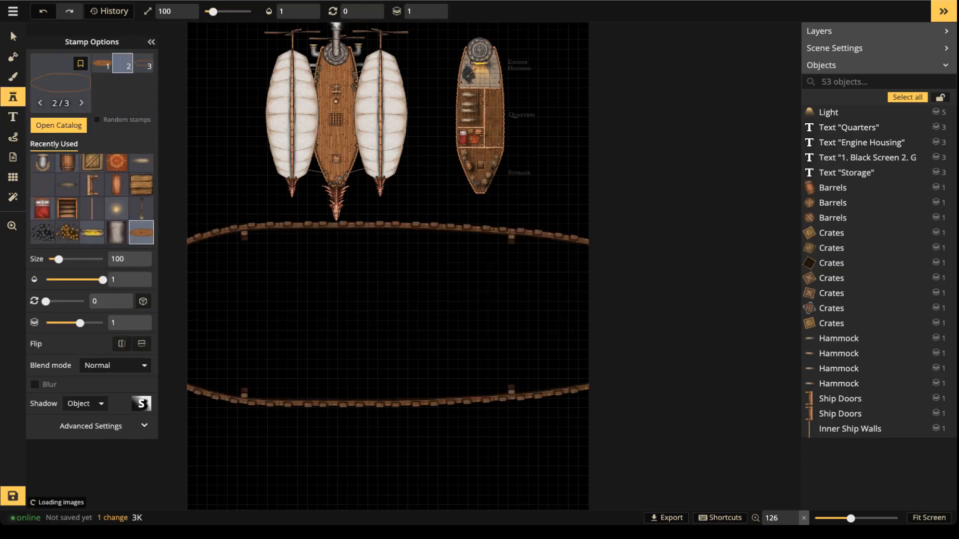
click(102, 63)
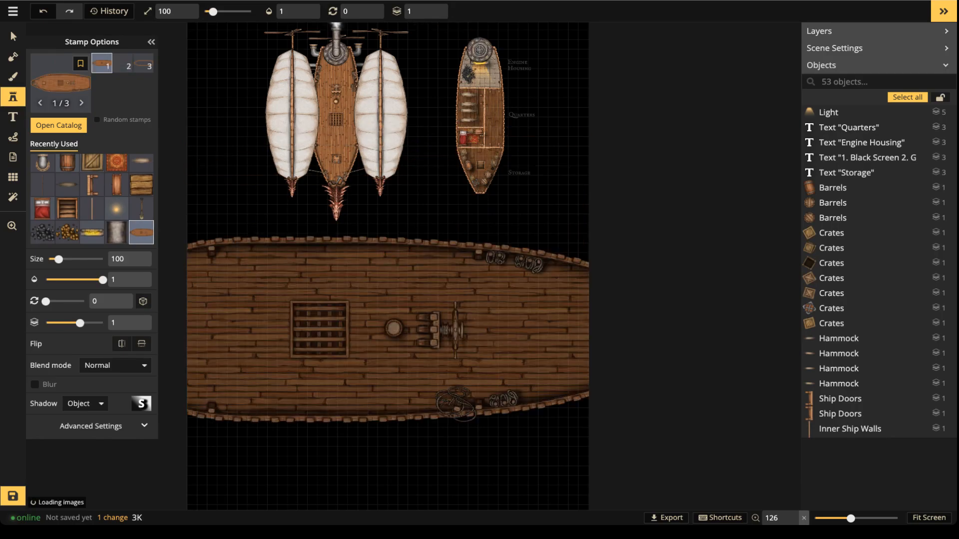
key(bracketleft)
key(bracketleft)
key(bracketleft)
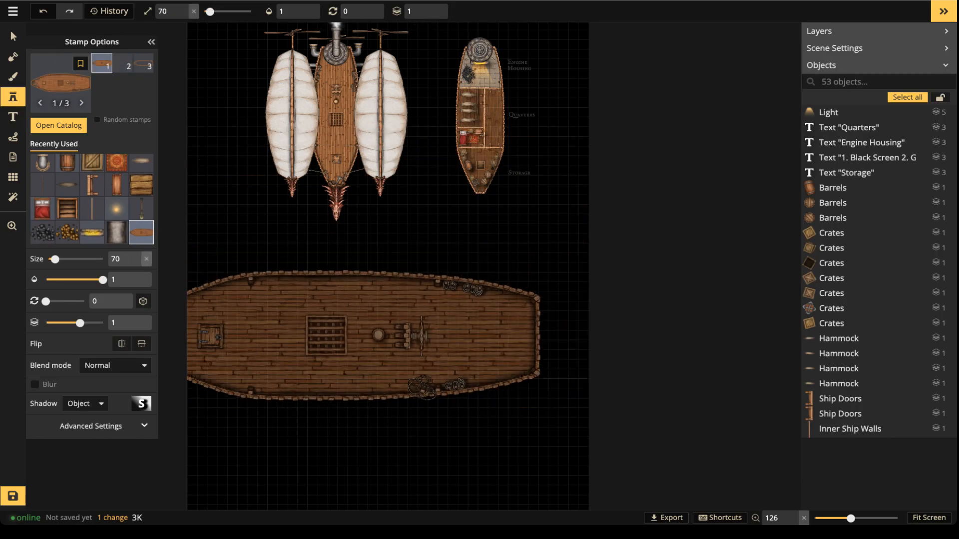
scroll(331, 335, down, 2)
scroll(344, 335, down, 5)
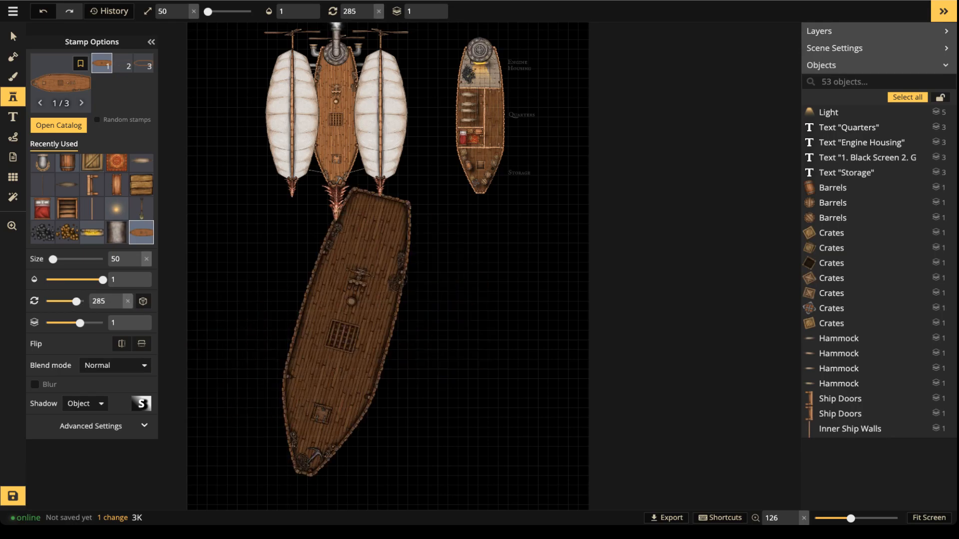
scroll(345, 334, down, 1)
scroll(334, 347, down, 1)
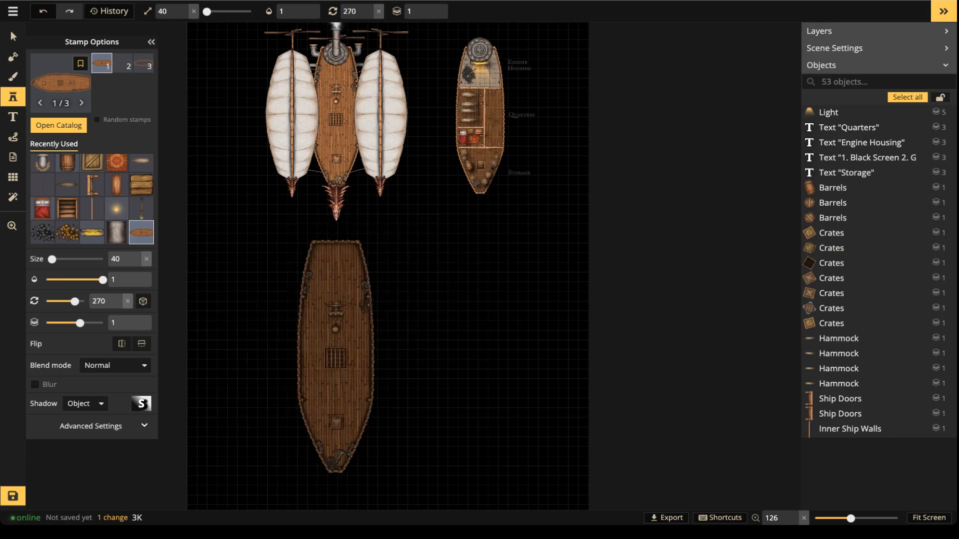
Place the ship in the empty area below the airship and enlarge it to size 46.
drag(374, 365, 384, 279)
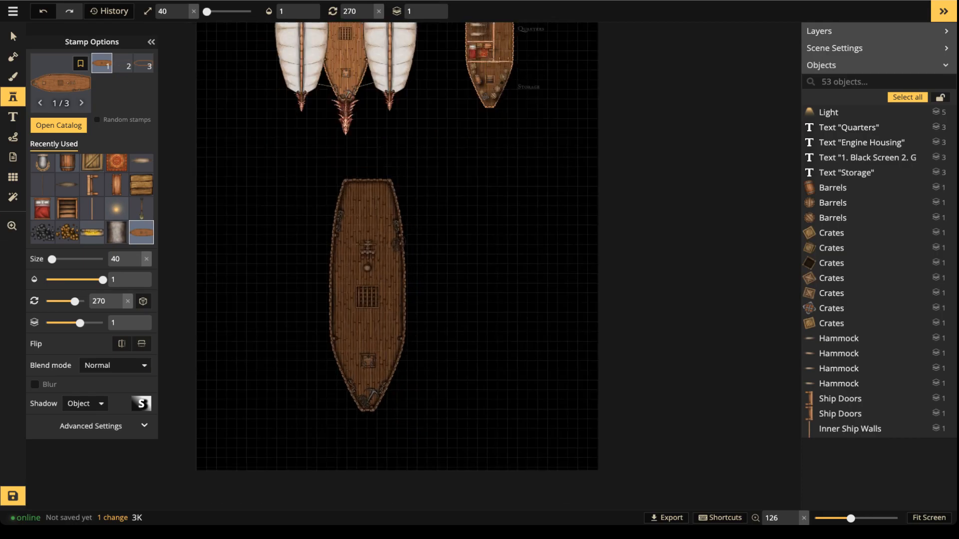
click(368, 295)
drag(406, 407, 418, 441)
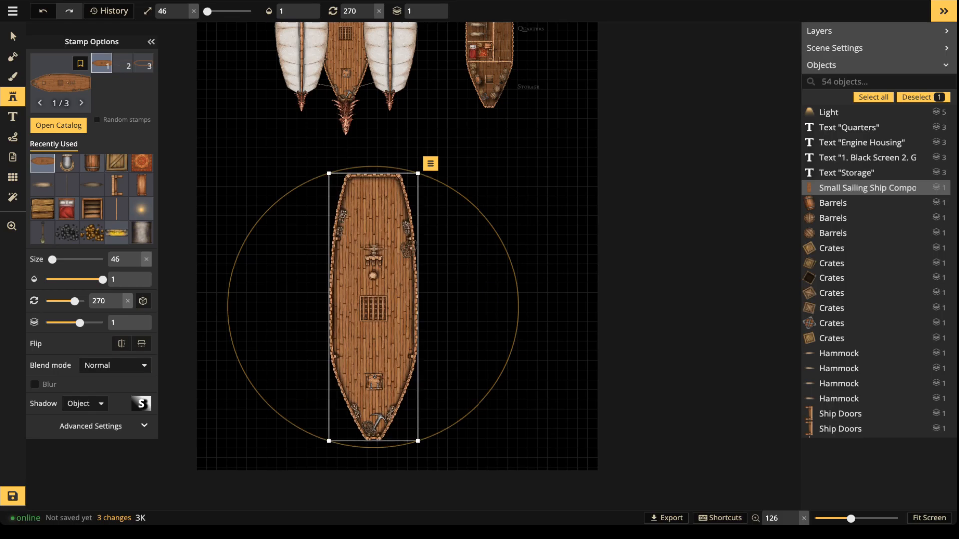
Recolour the new ship by setting its hue filter to -79.
click(13, 36)
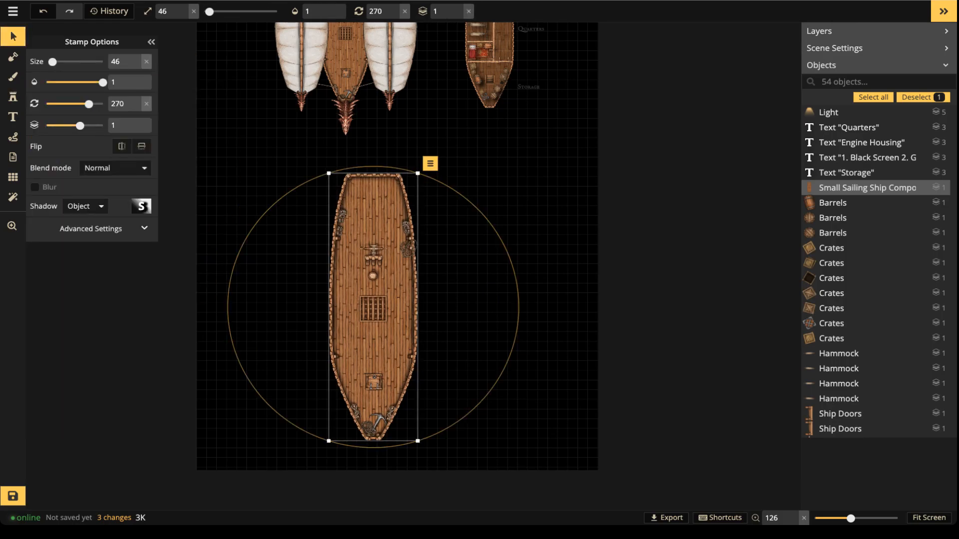
click(102, 229)
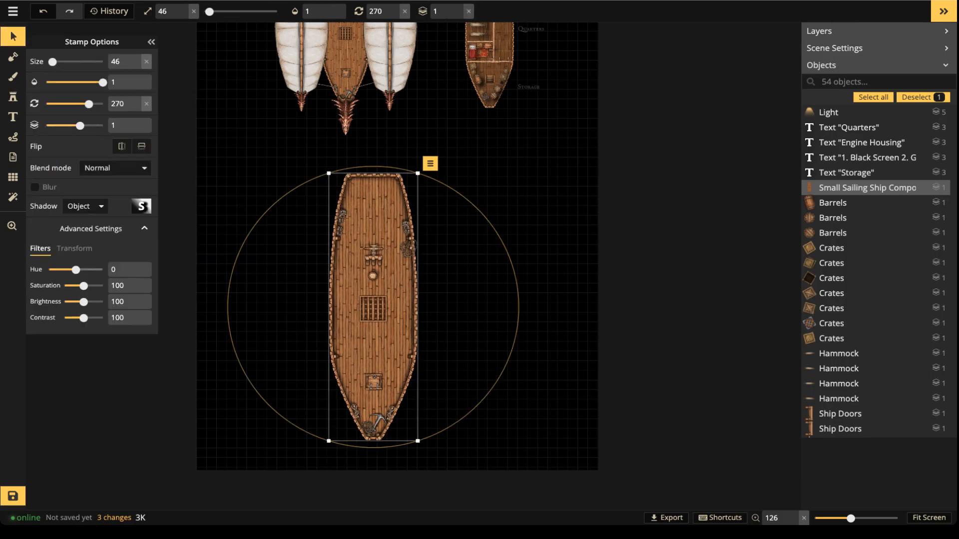
mouse_move(76, 270)
mouse_down()
mouse_move(63, 270)
mouse_move(95, 269)
mouse_move(63, 269)
mouse_up()
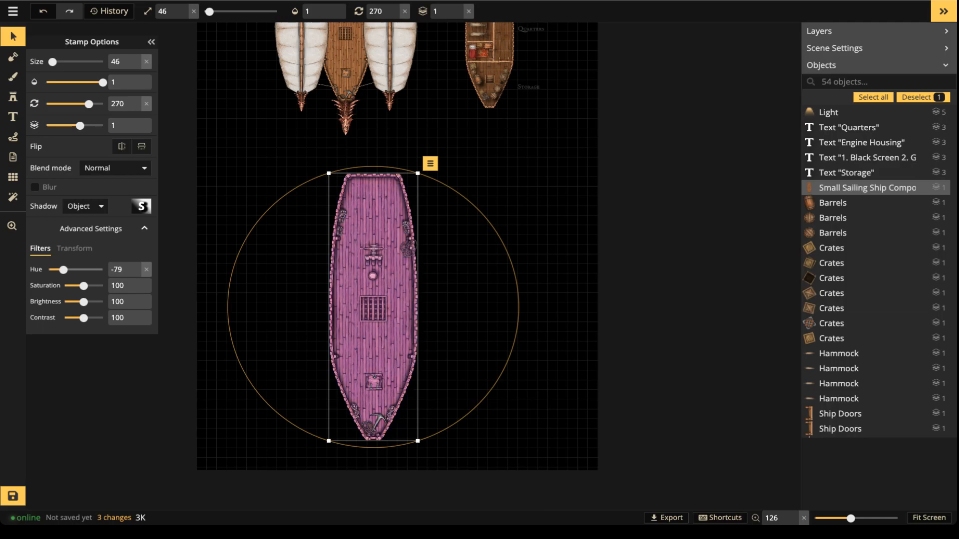
Nudge the recoloured ship slightly within the empty lower area of the map.
drag(373, 307, 376, 307)
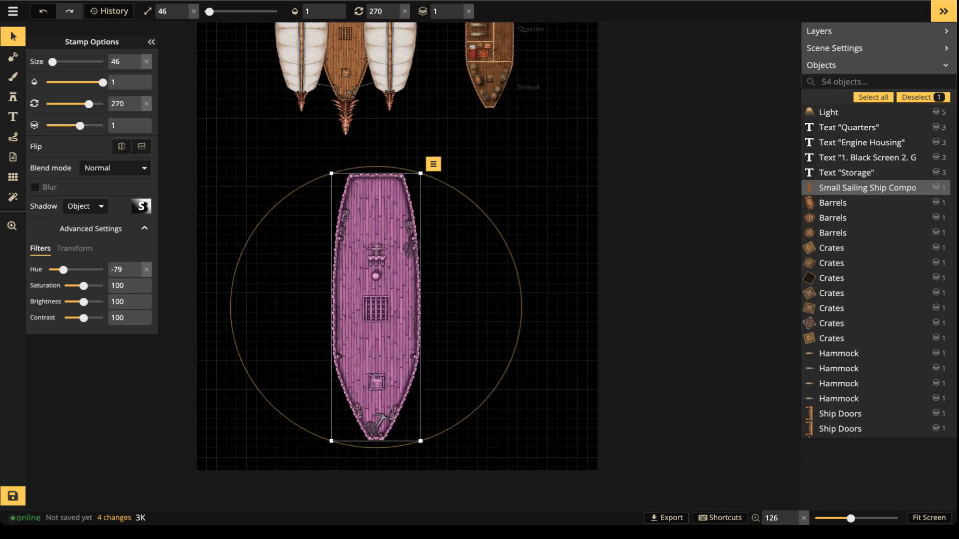
drag(376, 308, 378, 309)
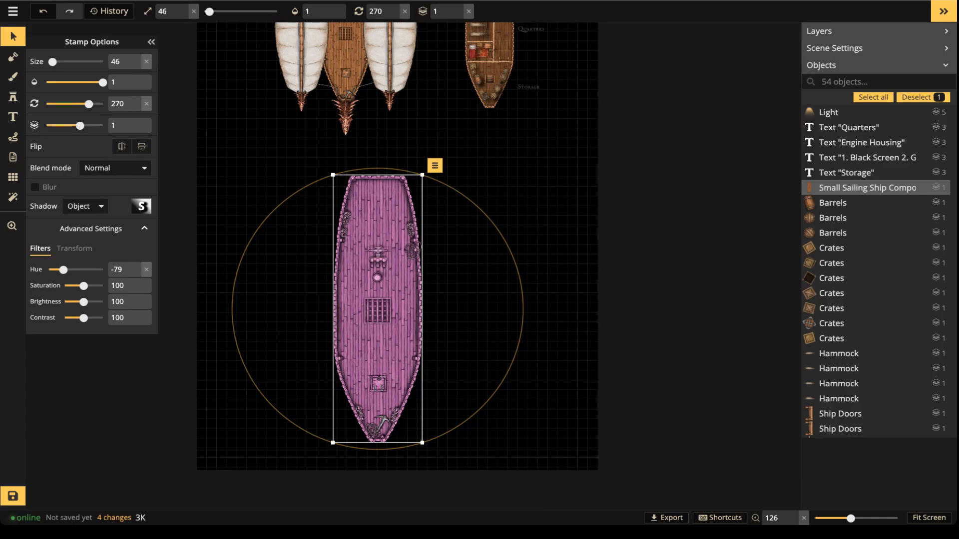
drag(377, 309, 377, 305)
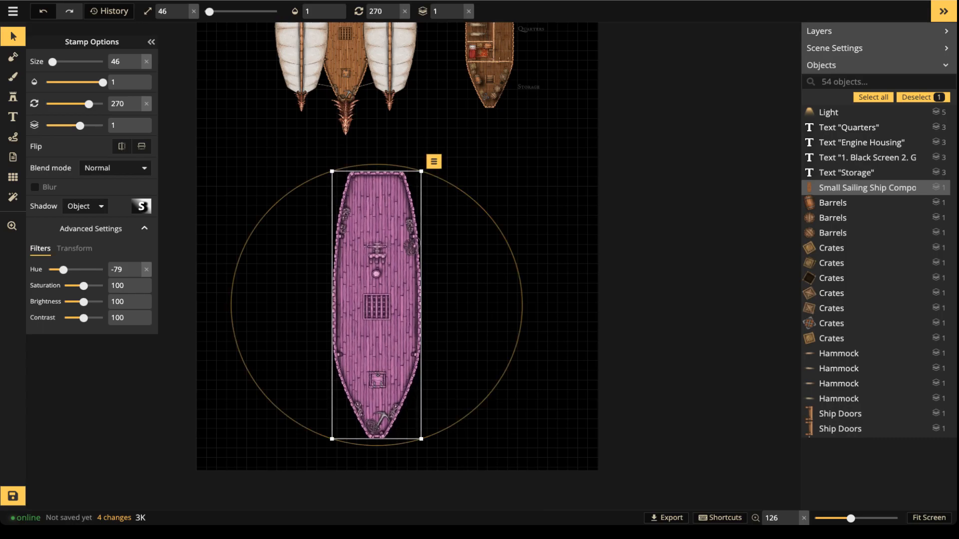
Open the stamp catalog and limit its Fantasy Battlemaps 2.0 packs to Fey only.
click(13, 97)
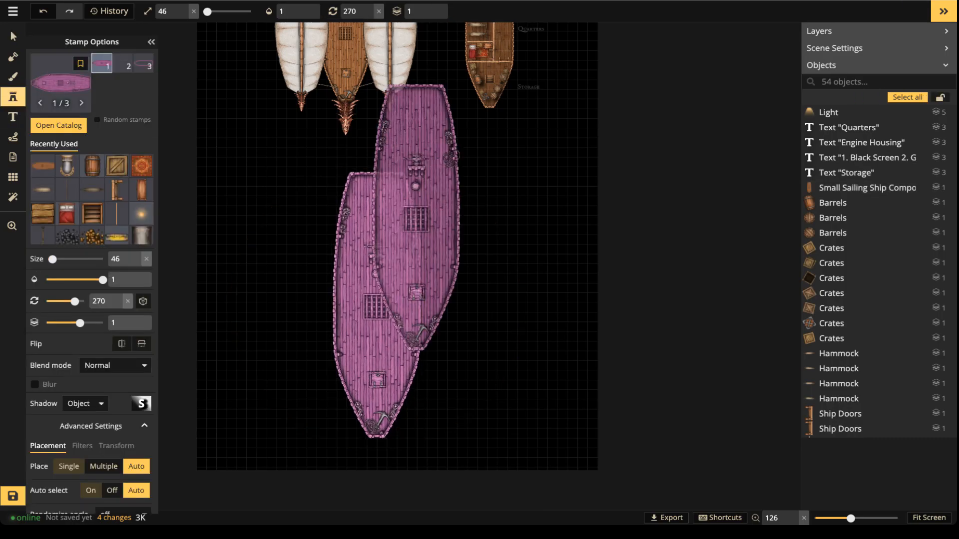
click(60, 83)
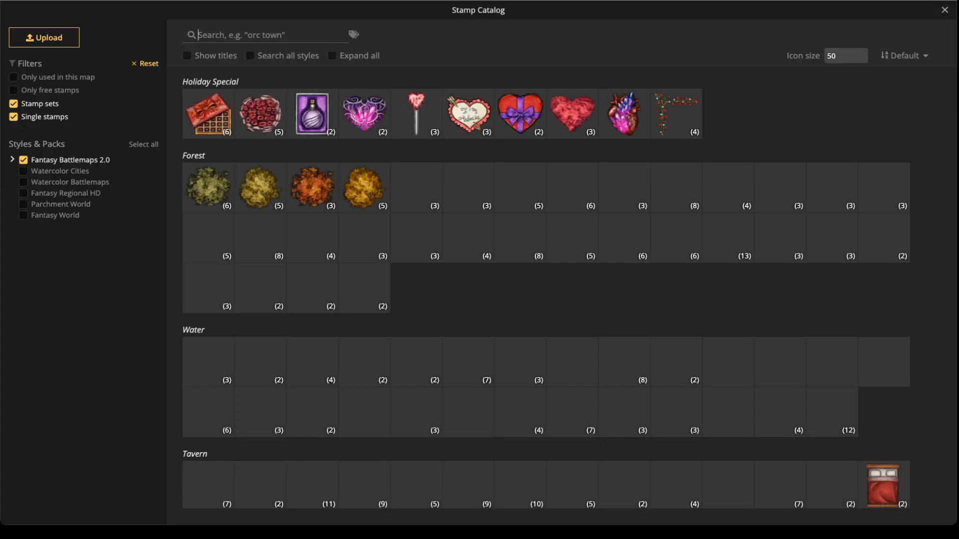
click(12, 159)
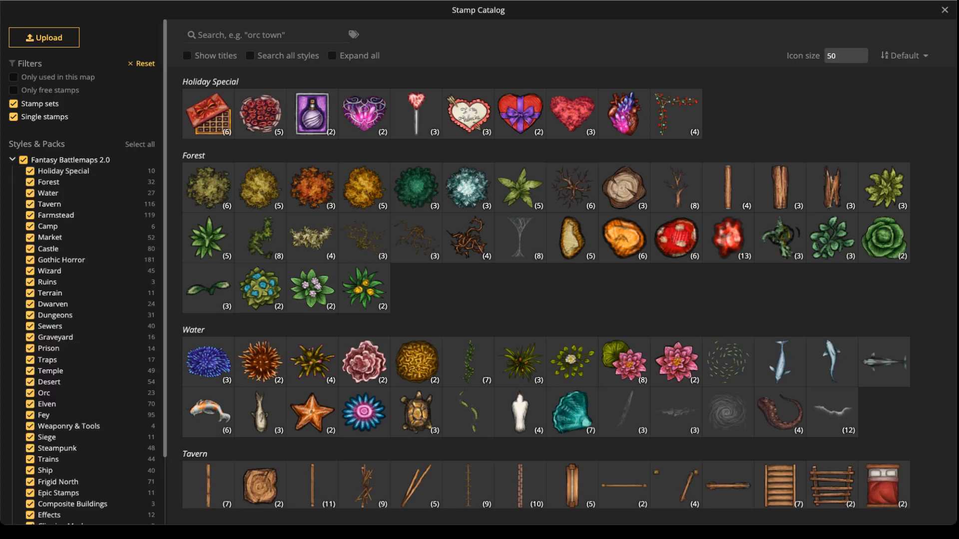
click(24, 159)
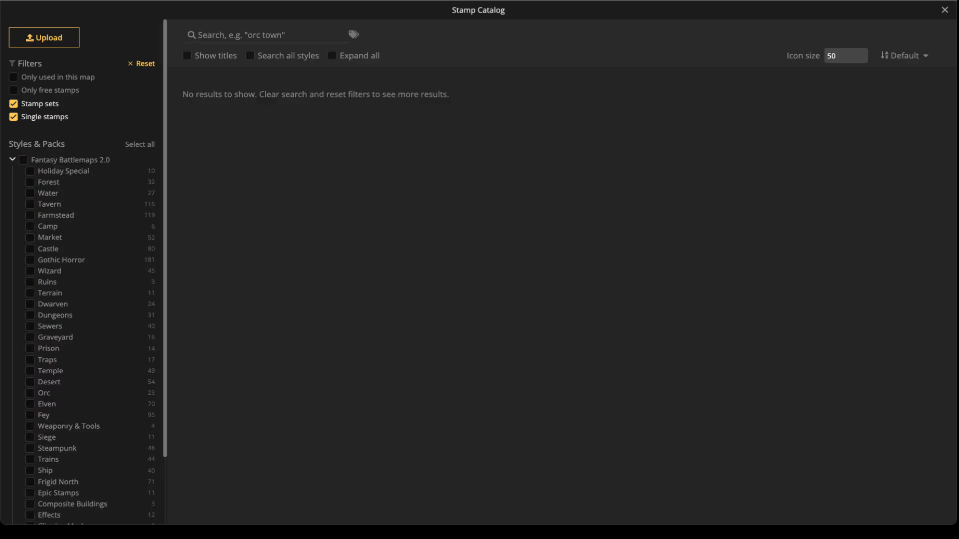
click(31, 415)
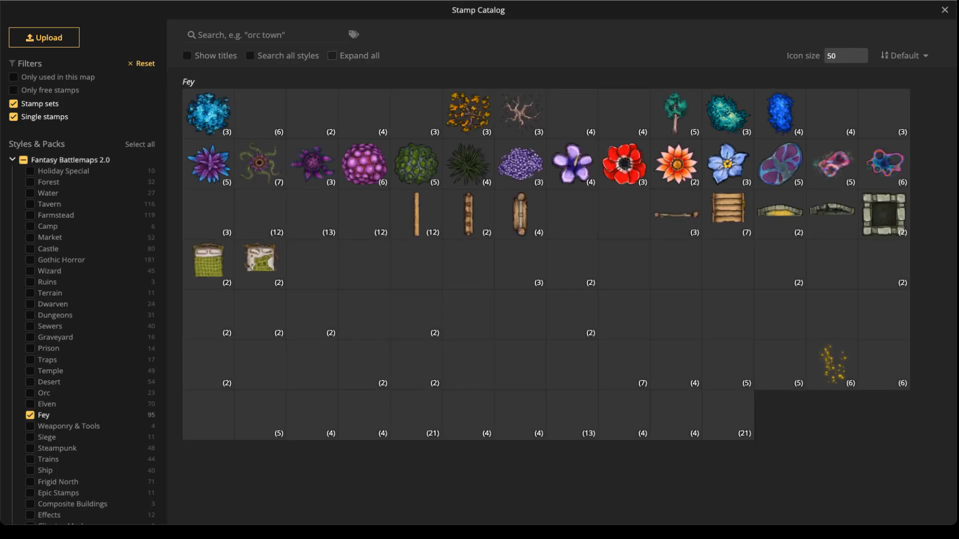
Expand all stamp sets in the Fey catalog and pick the plain Tree Stump stamp.
click(333, 56)
scroll(546, 300, down, 1)
scroll(467, 232, down, 5)
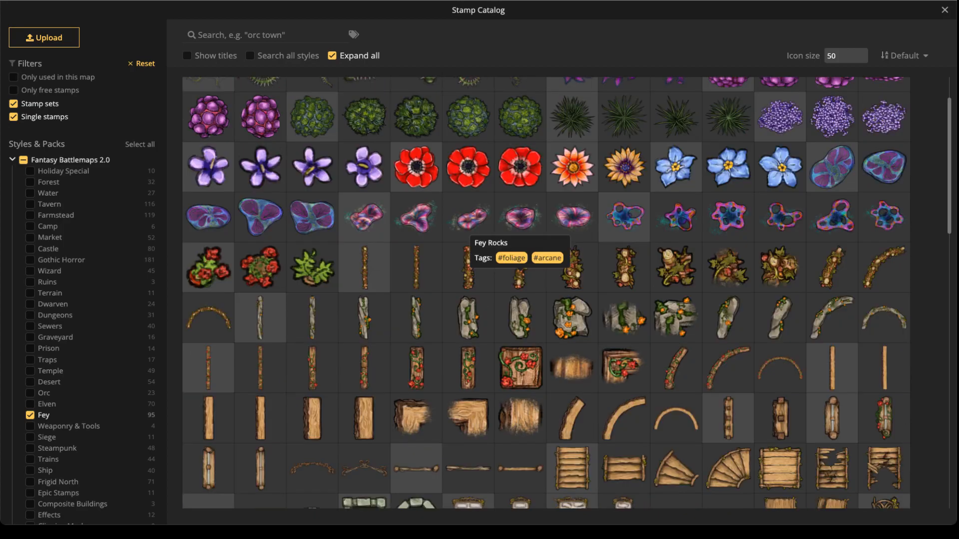
scroll(467, 232, down, 7)
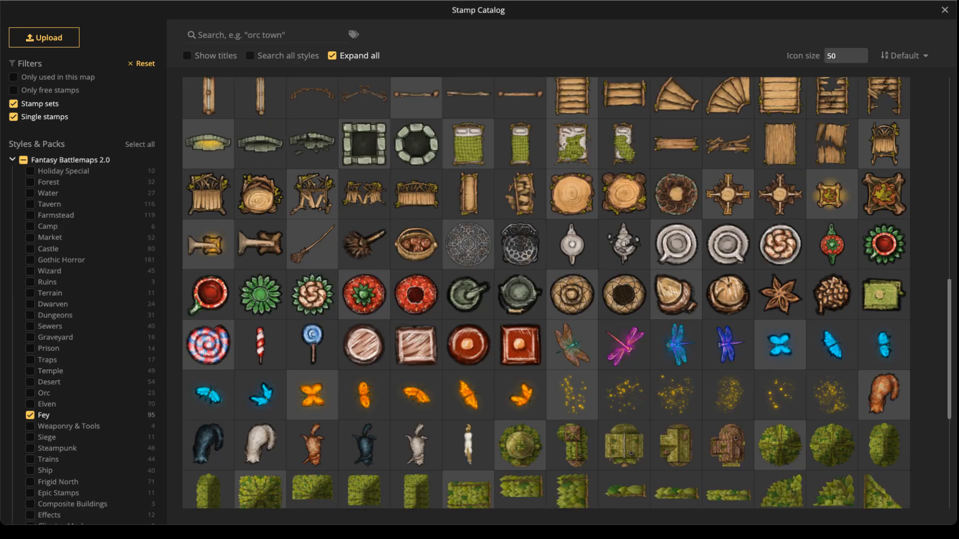
scroll(572, 195, down, 1)
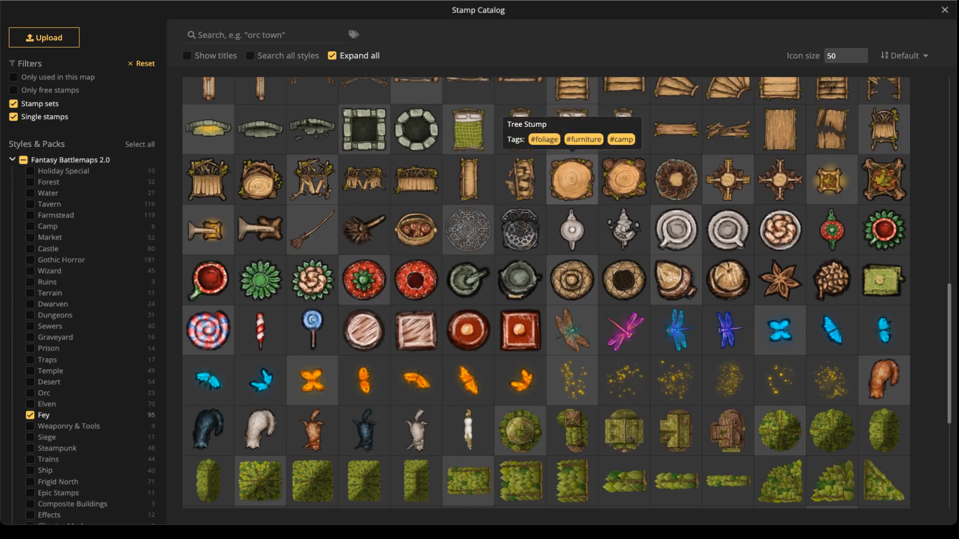
click(572, 179)
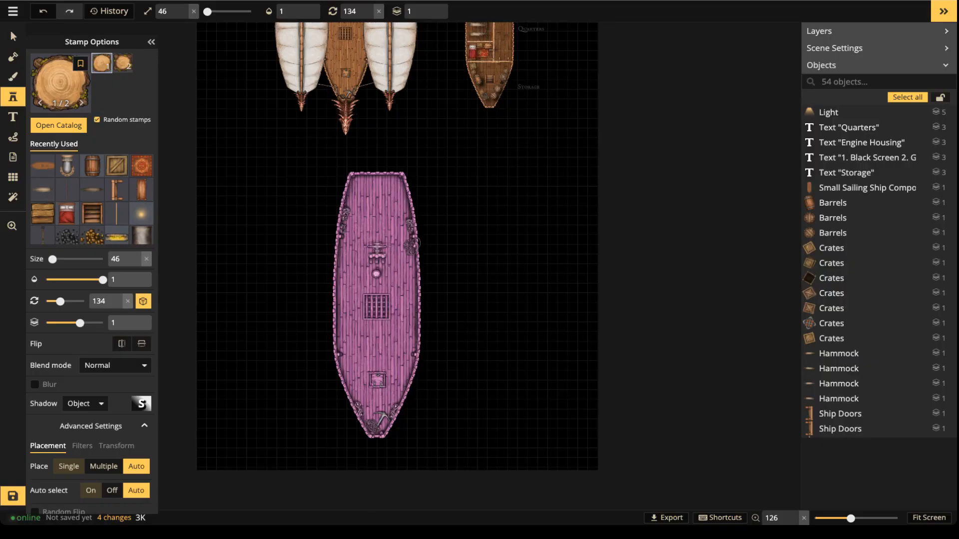
Enlarge the tree stump to size 56 and place it over the central grate on the pink ship's deck.
scroll(377, 305, up, 5)
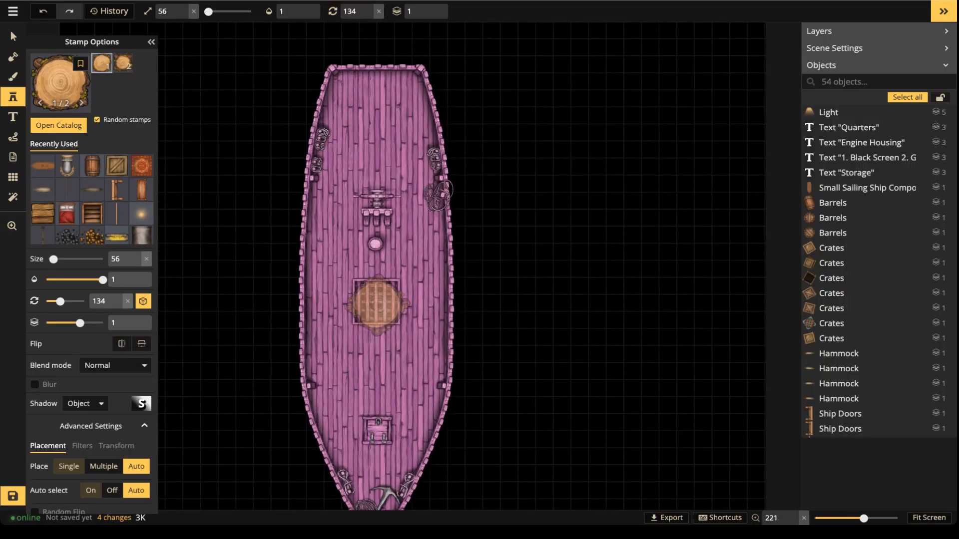
click(374, 301)
drag(374, 302, 375, 301)
Recolour the placed stump with hue -93 and brightness 84, and nudge it to cover the deck grate.
click(13, 36)
drag(75, 269, 61, 269)
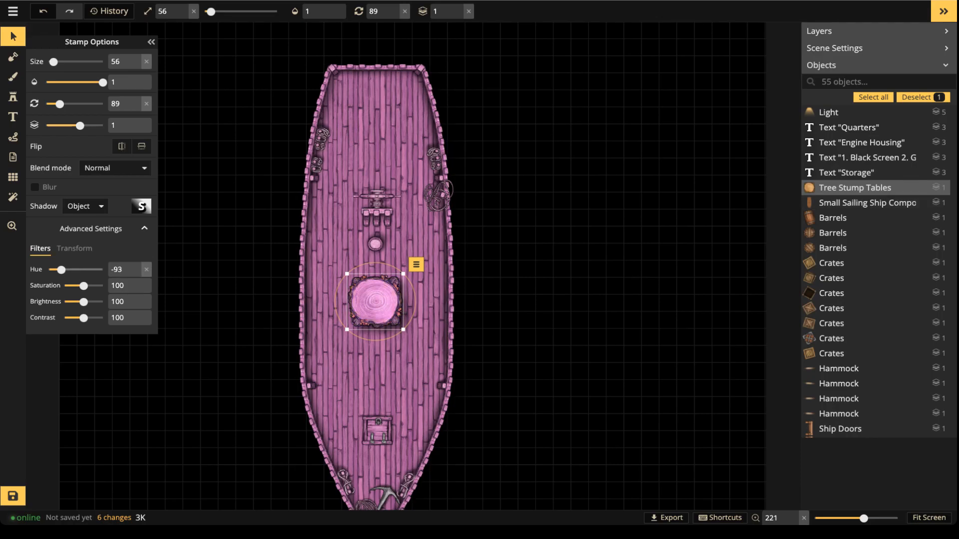
drag(84, 302, 80, 302)
drag(376, 301, 377, 300)
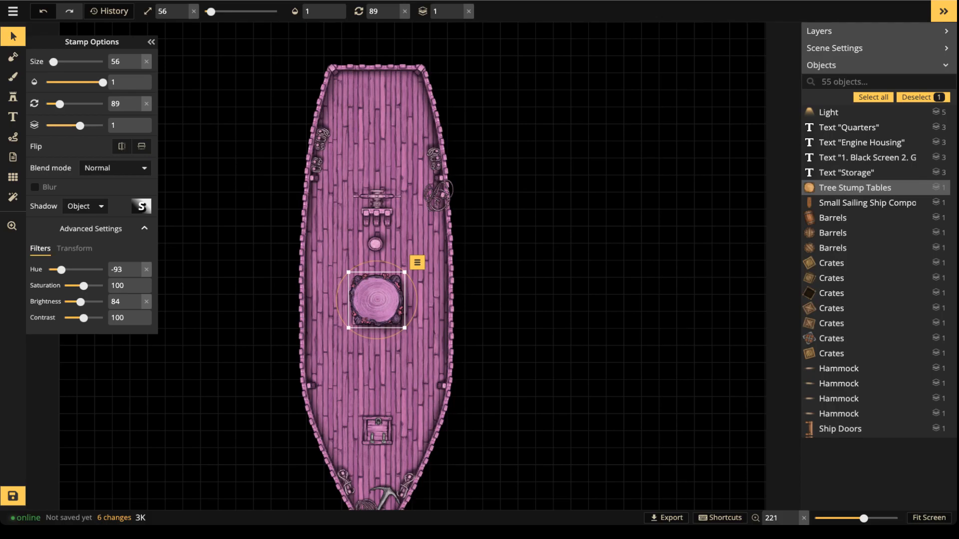
drag(377, 300, 376, 300)
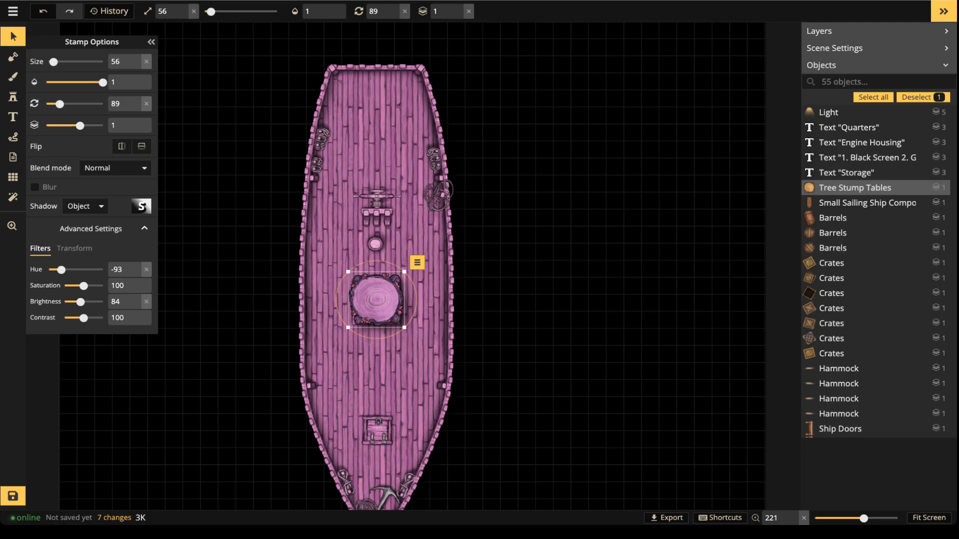
Search the stamp catalog for "tree" across all Fantasy Battlemaps 2.0 packs and pick the green Forest Trees stamp.
click(13, 97)
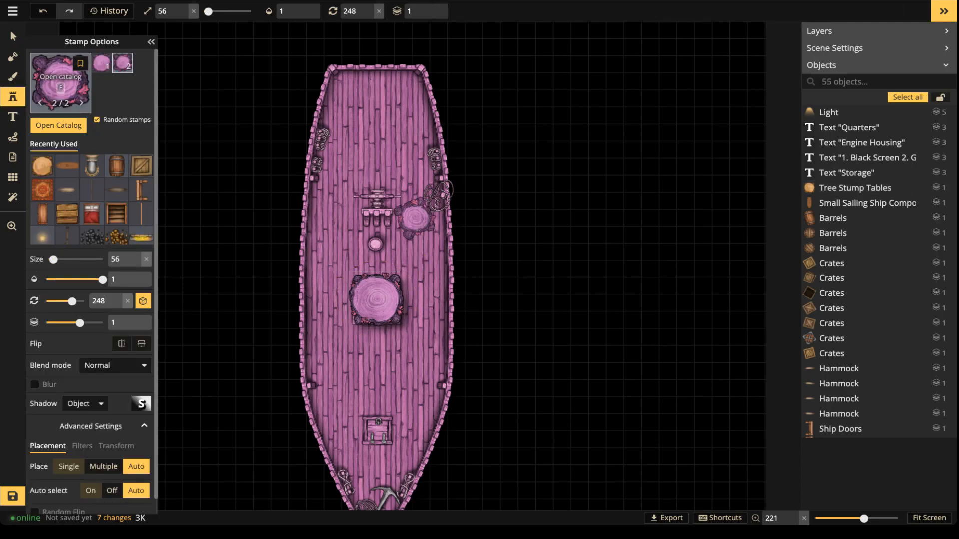
text(f)
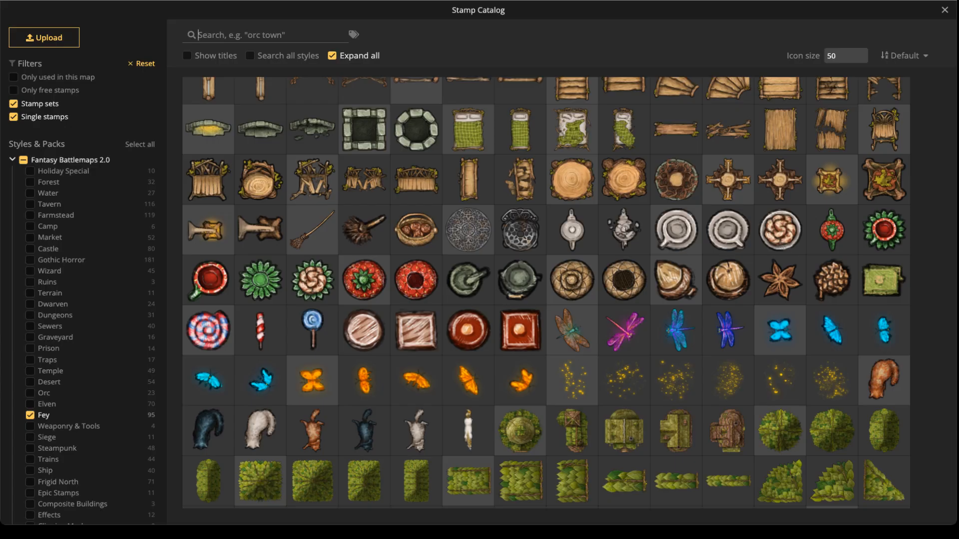
text(tree)
key(Down)
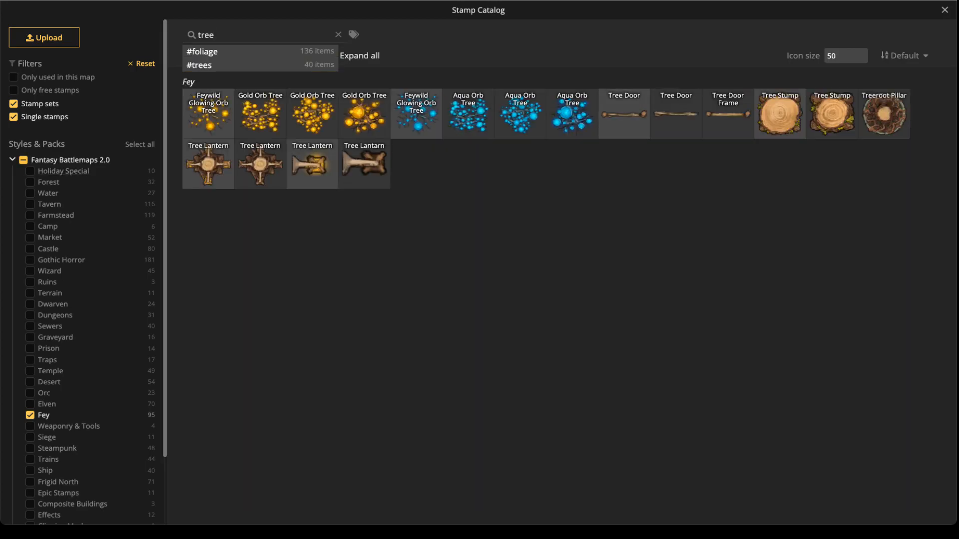
click(24, 160)
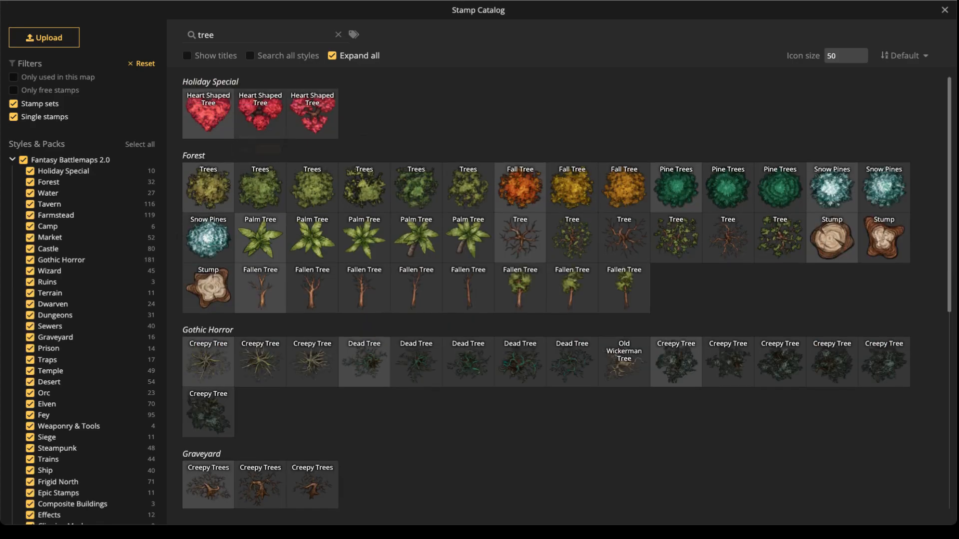
click(468, 193)
Choose the fifth tree variation, enlarge it to size 216 and place it centred over the stump.
scroll(362, 291, up, 6)
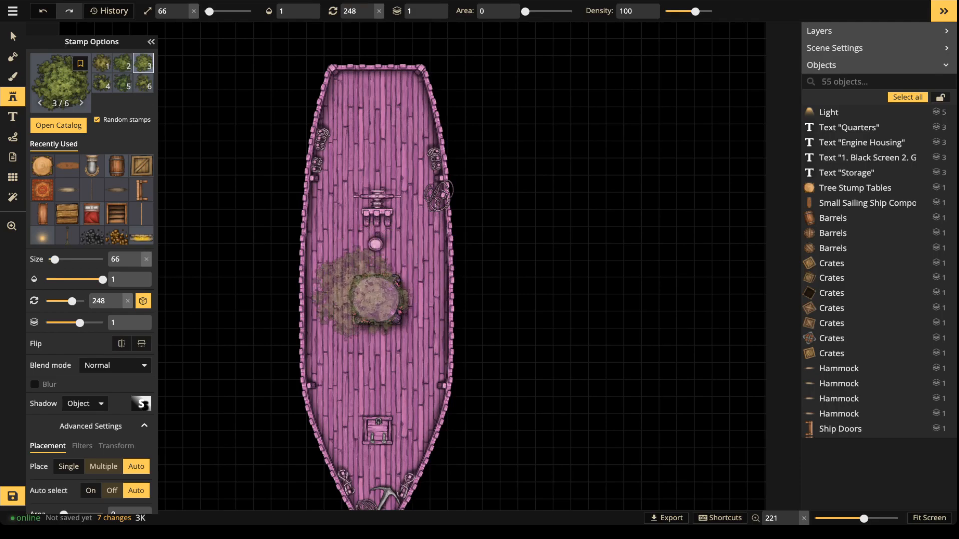
key(Right)
key(Right)
key(Right)
key(Right)
key(Right)
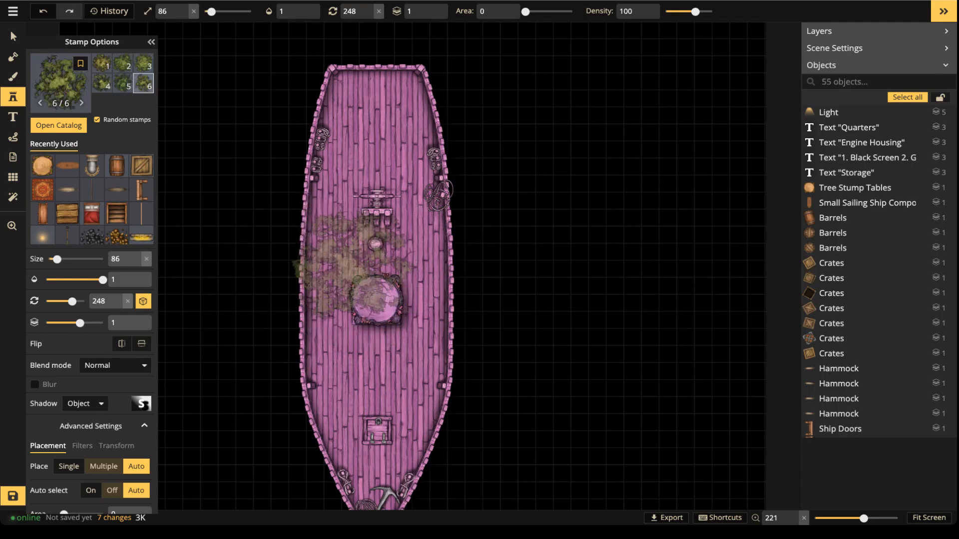
key(Right)
key(Right)
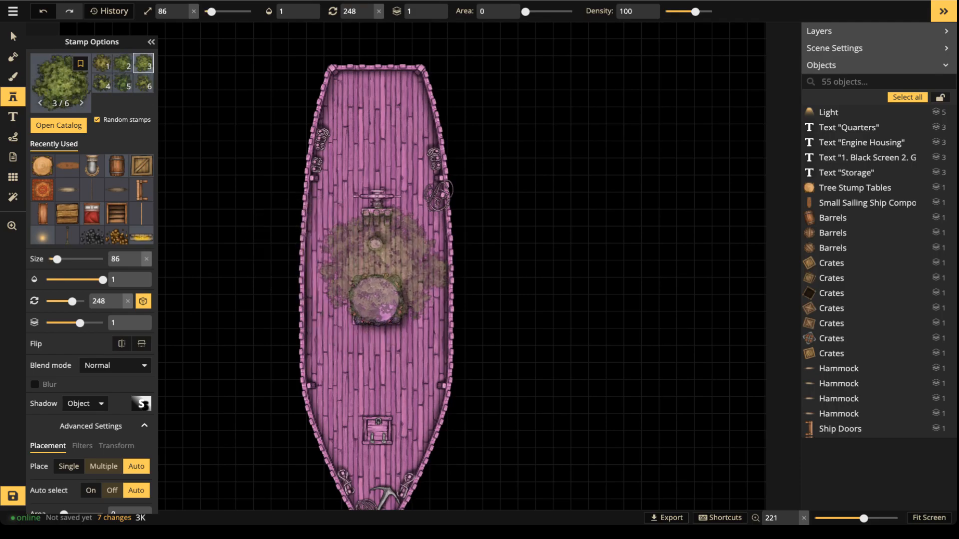
key(Right)
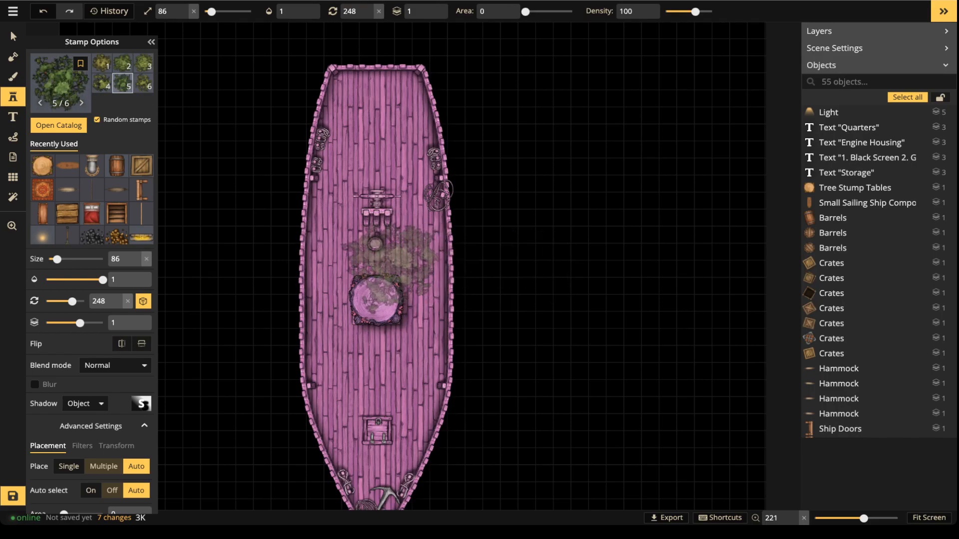
scroll(390, 269, up, 12)
scroll(384, 285, up, 1)
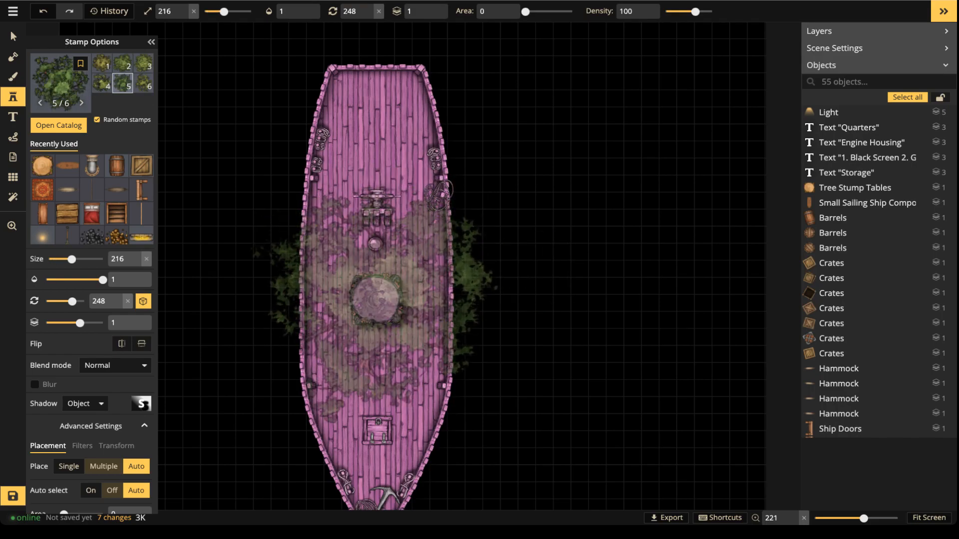
click(380, 302)
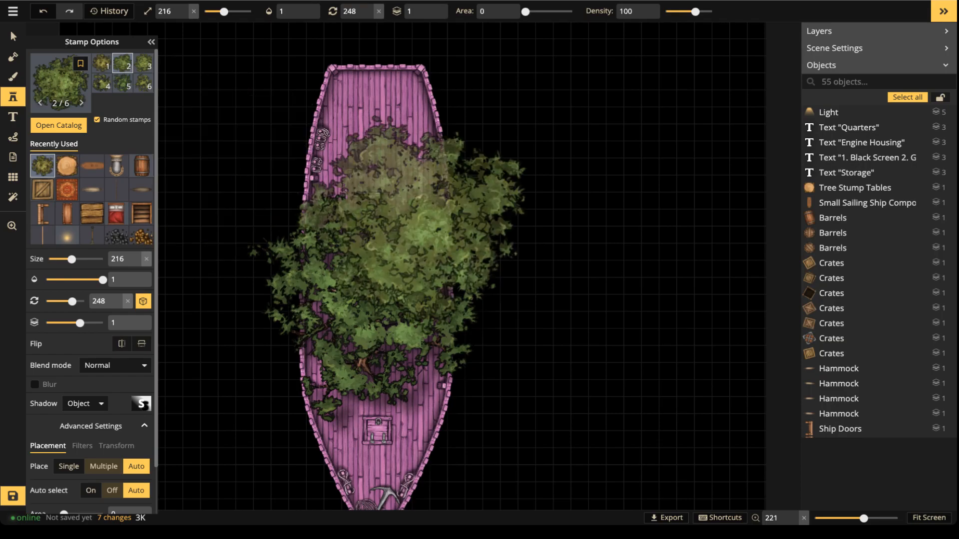
Turn the tree into a faint silhouette with no shadow, brightness 0 and opacity 0.29, and rotate it to 293.
click(85, 207)
click(75, 219)
drag(84, 302, 64, 302)
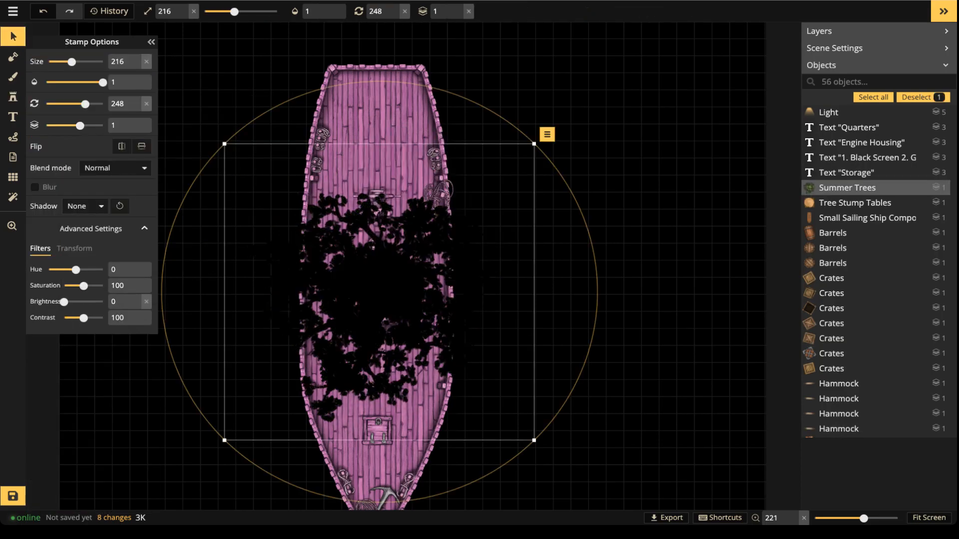
drag(102, 82, 63, 83)
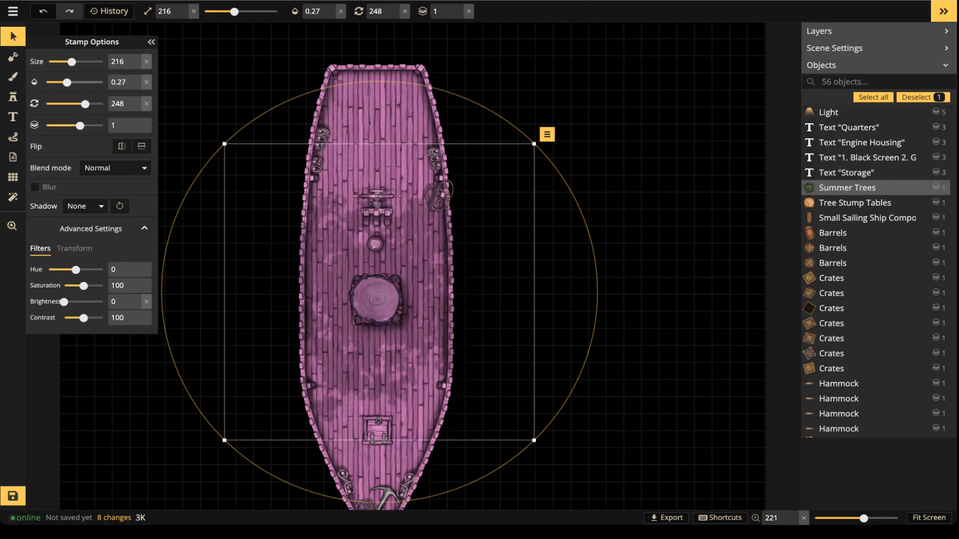
drag(69, 82, 92, 104)
Enlarge the tree silhouette to size 266, centre it over the stump and deselect it.
drag(379, 291, 378, 297)
scroll(378, 297, up, 3)
scroll(378, 297, up, 2)
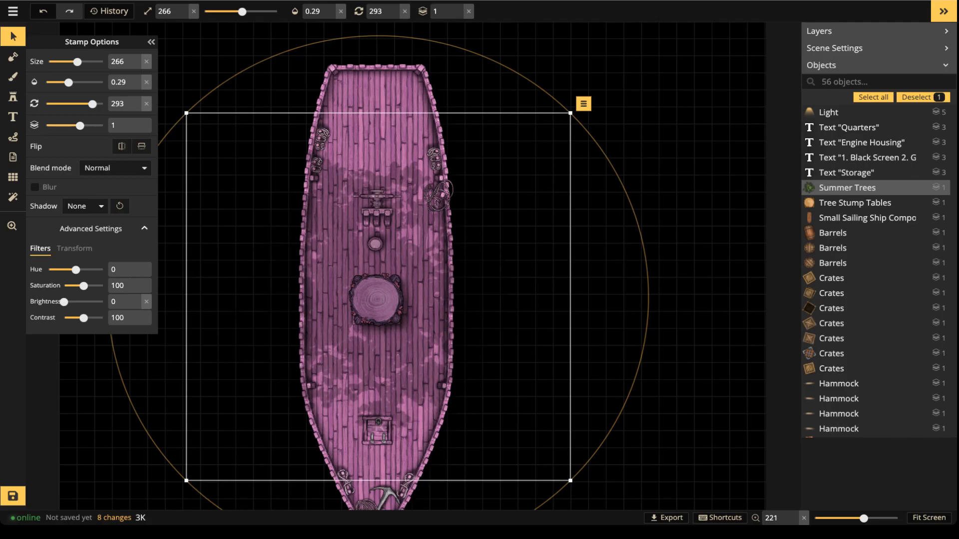
drag(378, 298, 382, 301)
scroll(370, 240, down, 5)
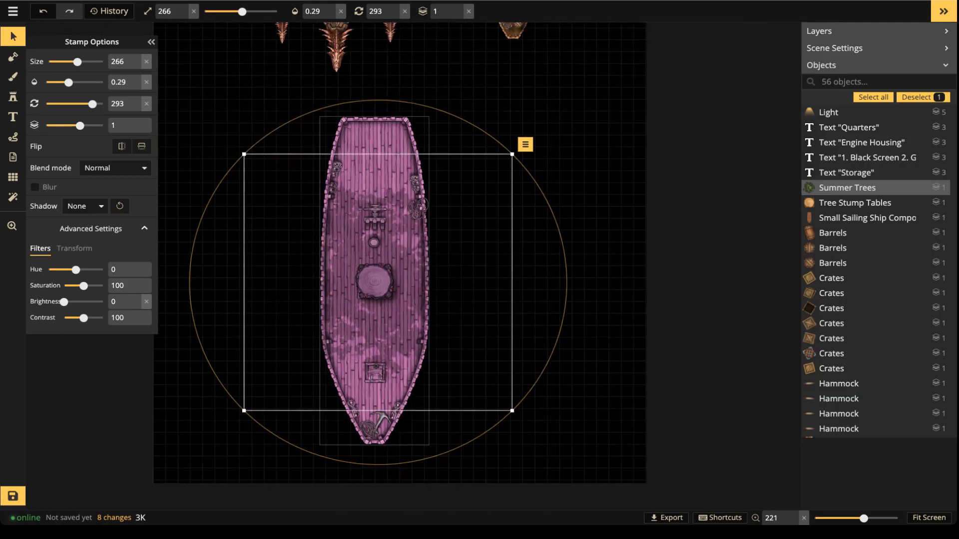
key(Escape)
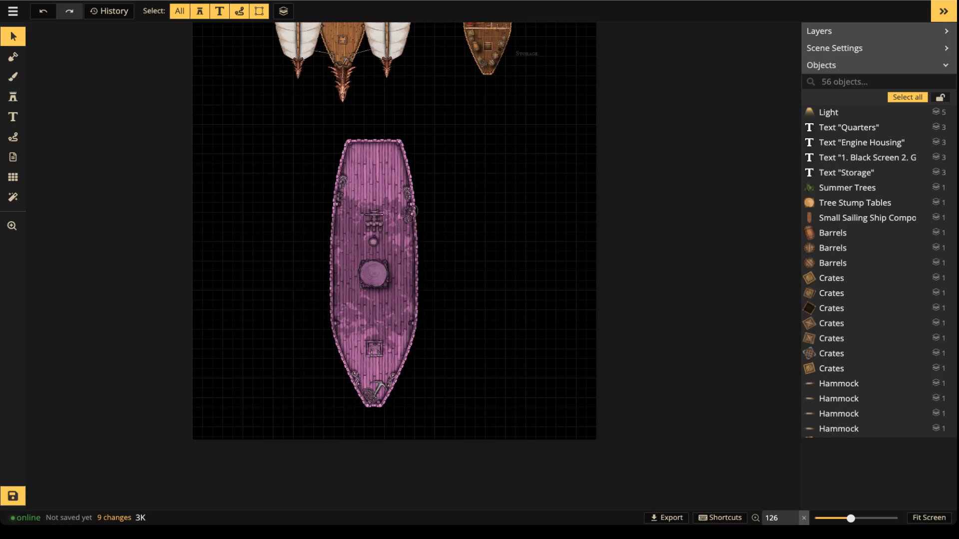
Select the pink ship, stump and tree silhouette together and group them as fey-ship.
scroll(353, 260, up, 8)
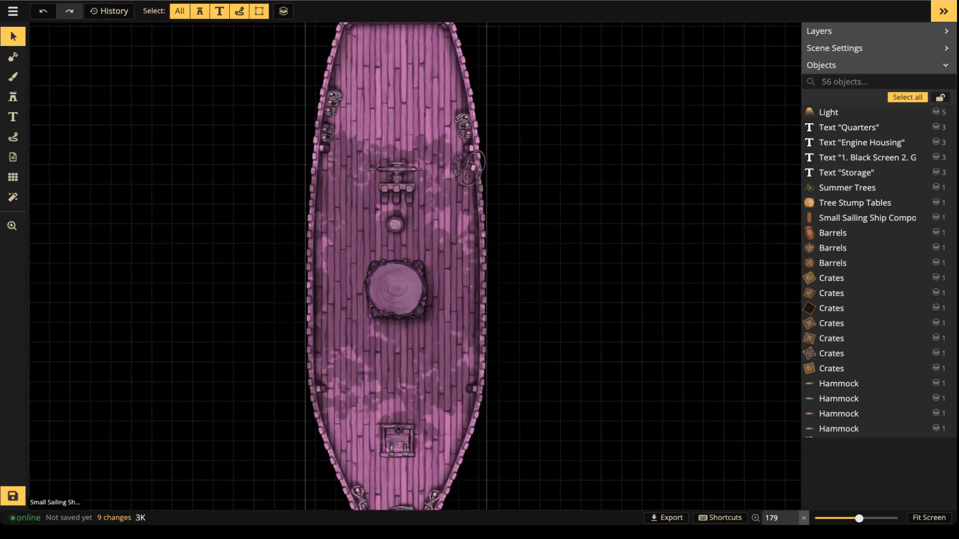
drag(352, 260, 350, 193)
drag(199, 86, 520, 400)
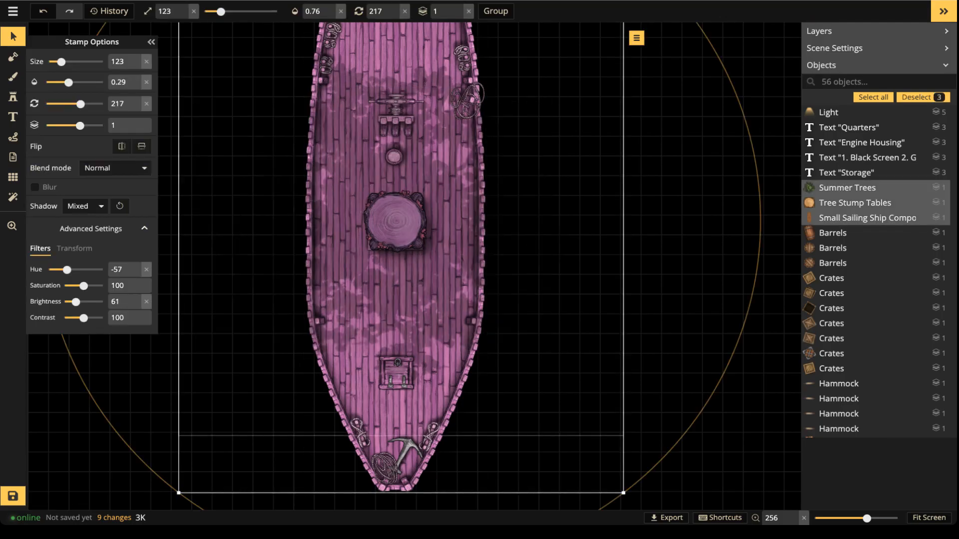
key(ctrl+g)
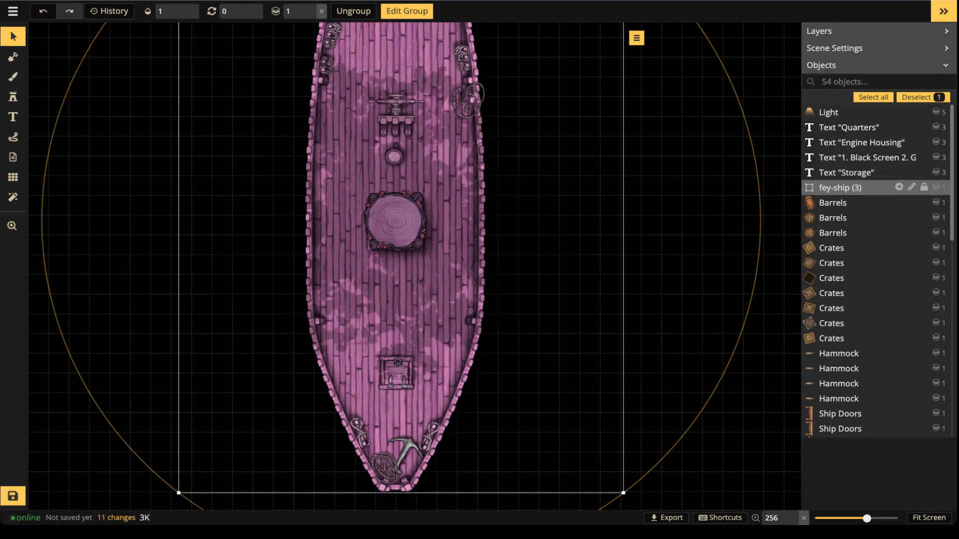
scroll(435, 181, down, 5)
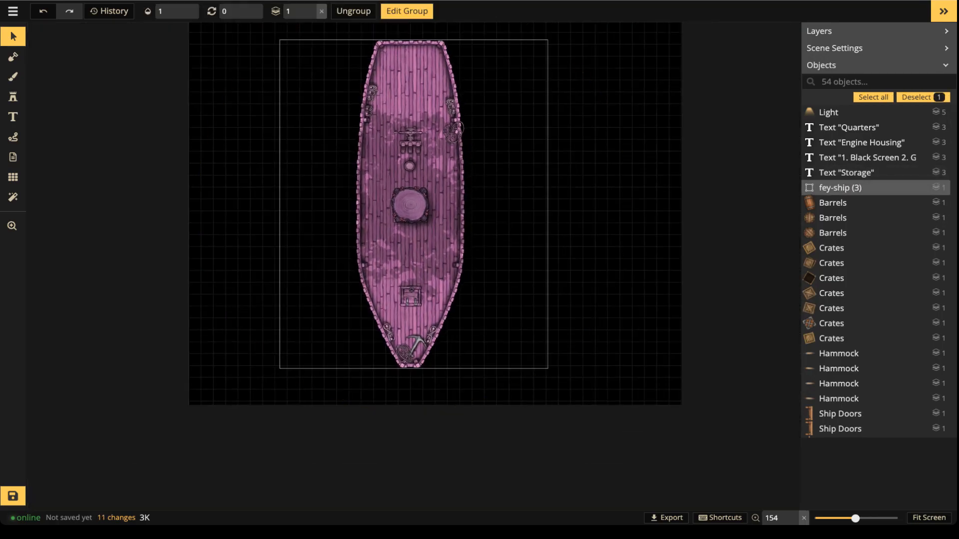
click(407, 11)
click(923, 98)
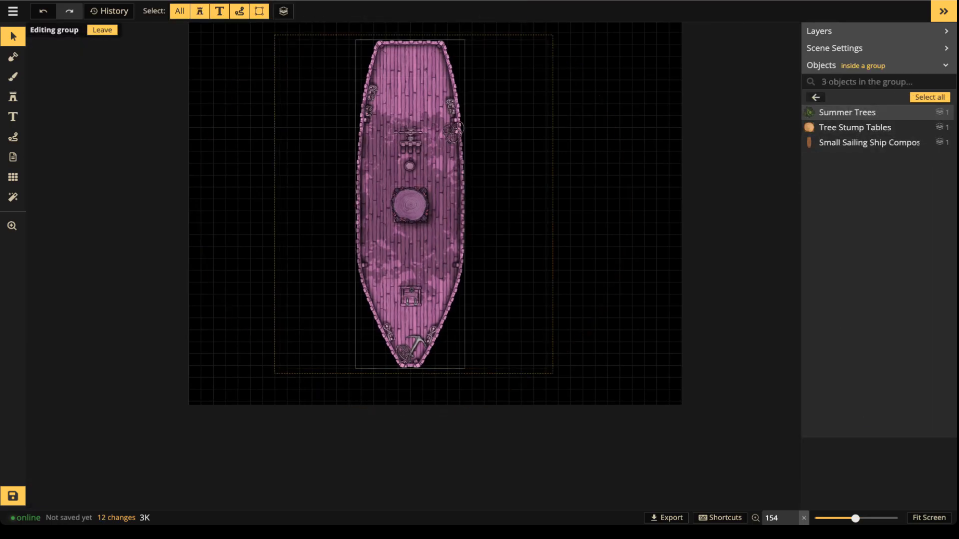
click(816, 97)
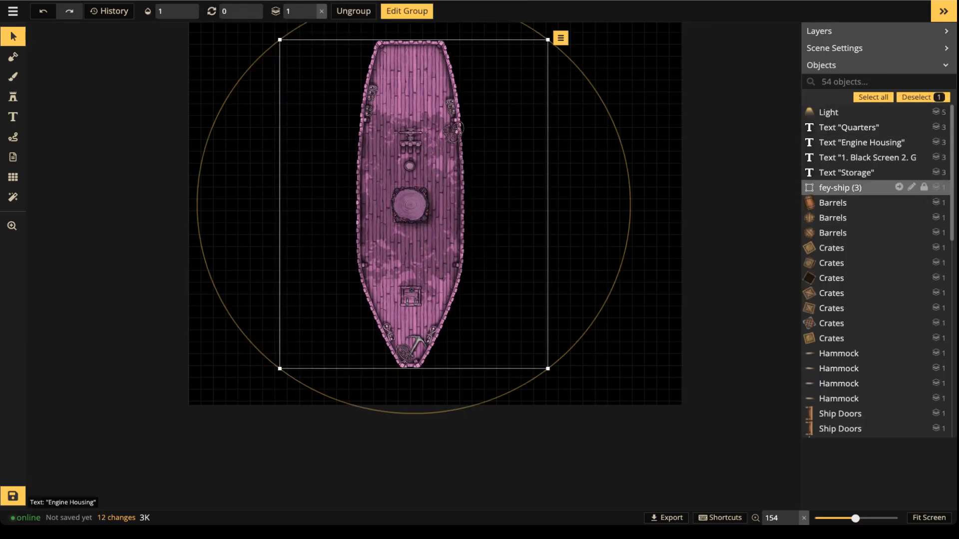
Lock the fey-ship group in the object list.
click(924, 187)
click(423, 239)
scroll(424, 240, up, 2)
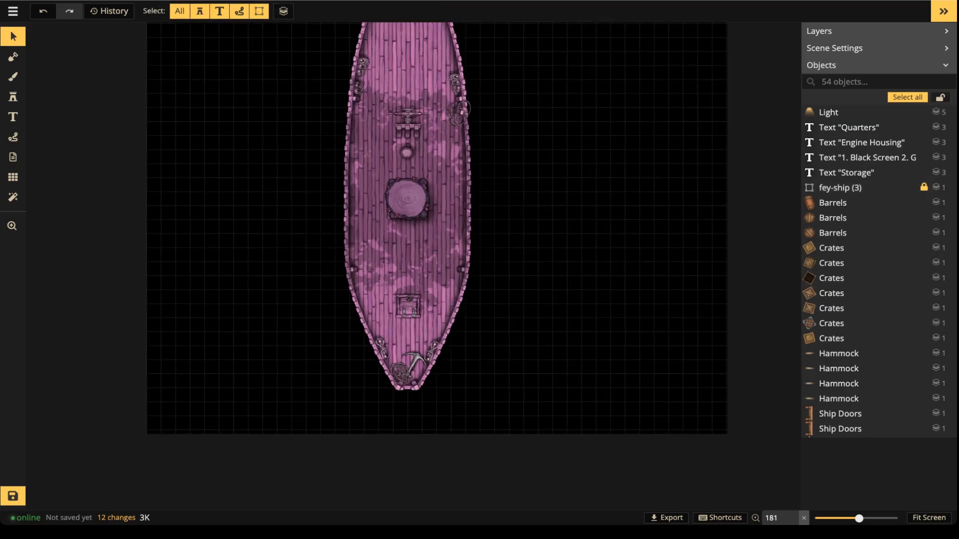
drag(424, 240, 423, 364)
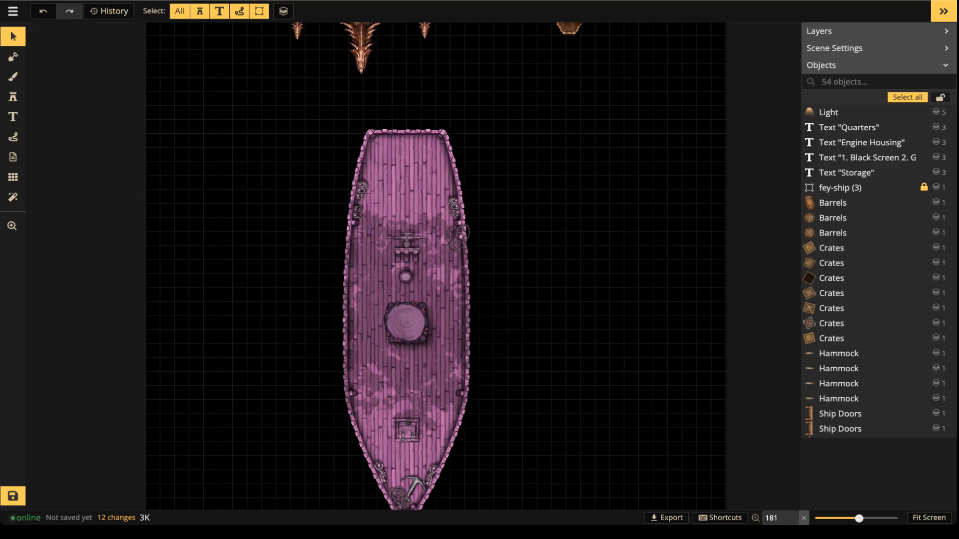
Reopen the stamp catalog, clear the tree search and limit the Fantasy Battlemaps 2.0 packs to Fey only.
click(13, 97)
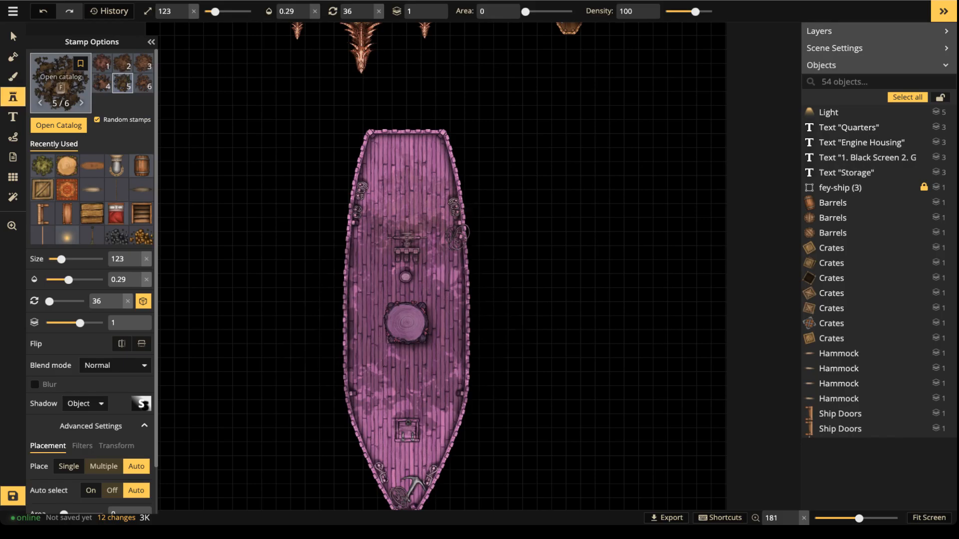
key(f)
click(23, 160)
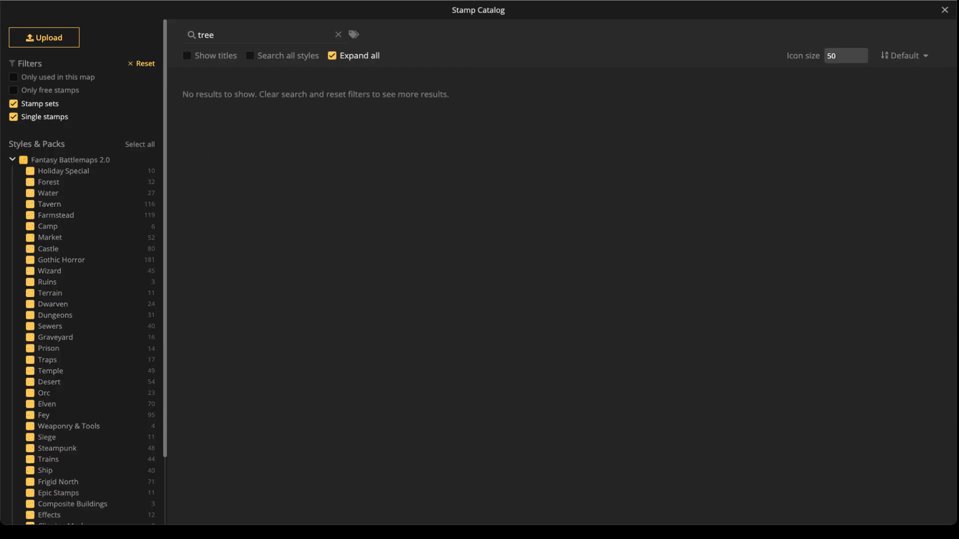
click(338, 34)
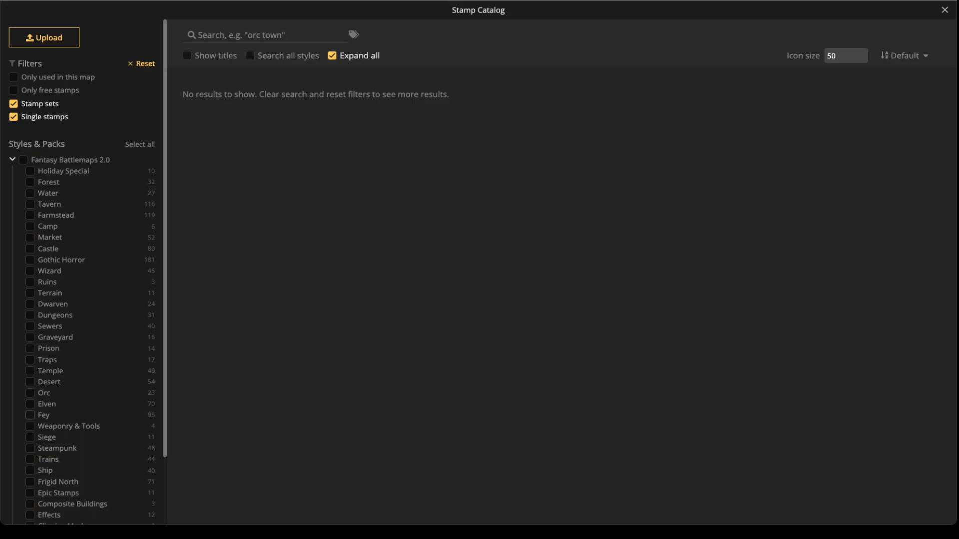
click(30, 415)
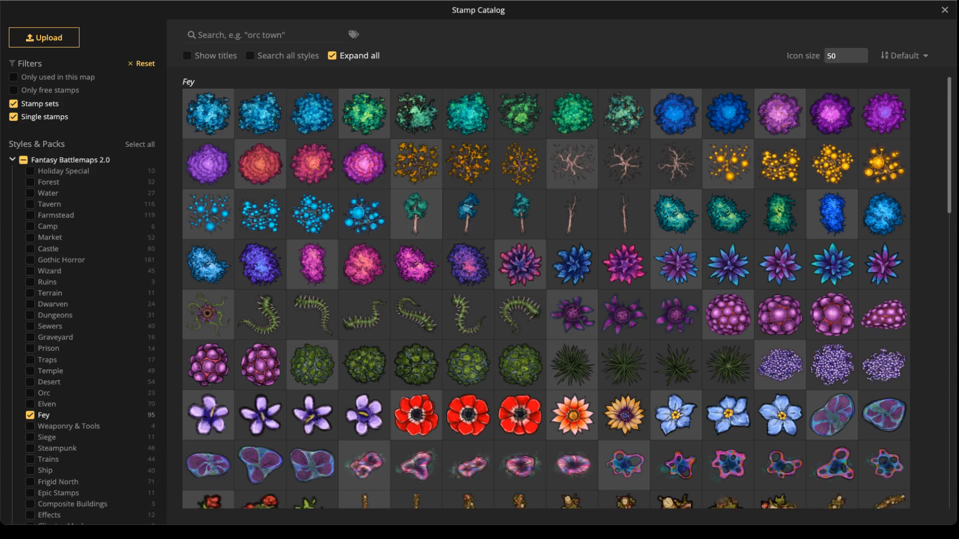
Browse the whole Fey pack in the stamp catalog for stamps suited to decorating the ship.
scroll(395, 189, down, 3)
scroll(545, 293, down, 10)
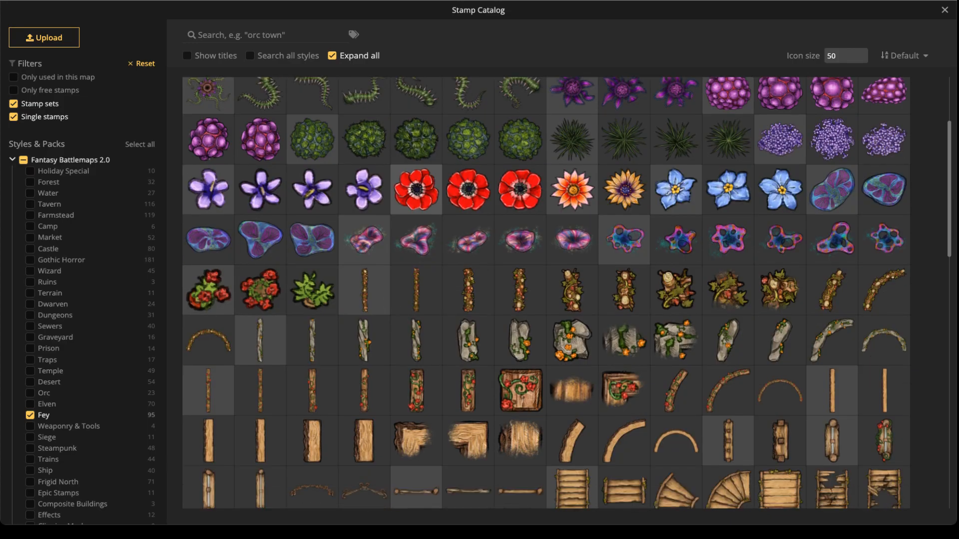
scroll(545, 292, down, 4)
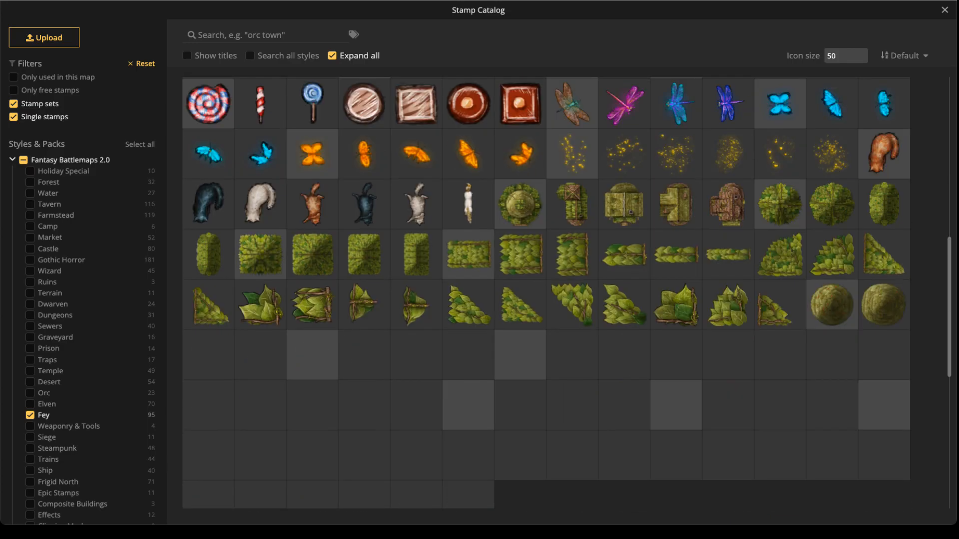
scroll(545, 293, down, 1)
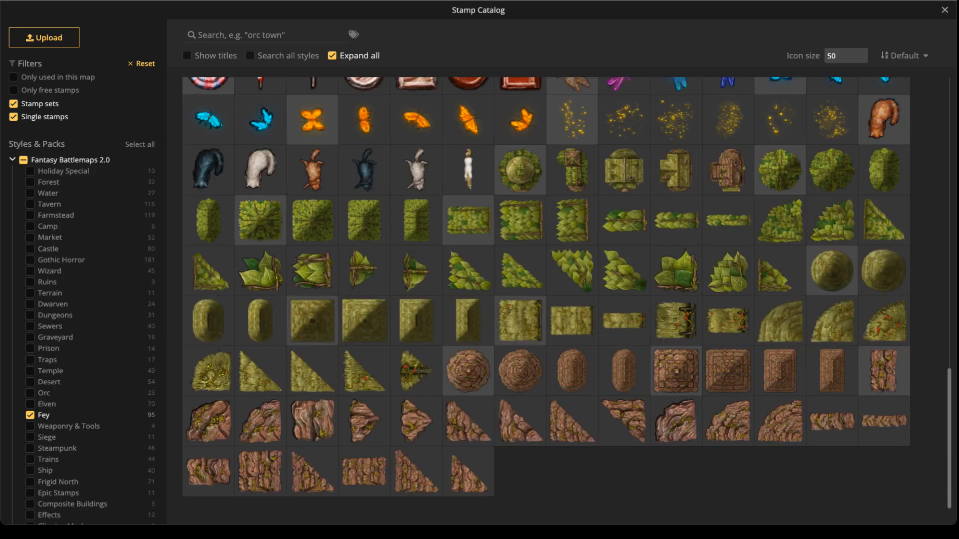
scroll(546, 293, up, 6)
scroll(546, 293, up, 5)
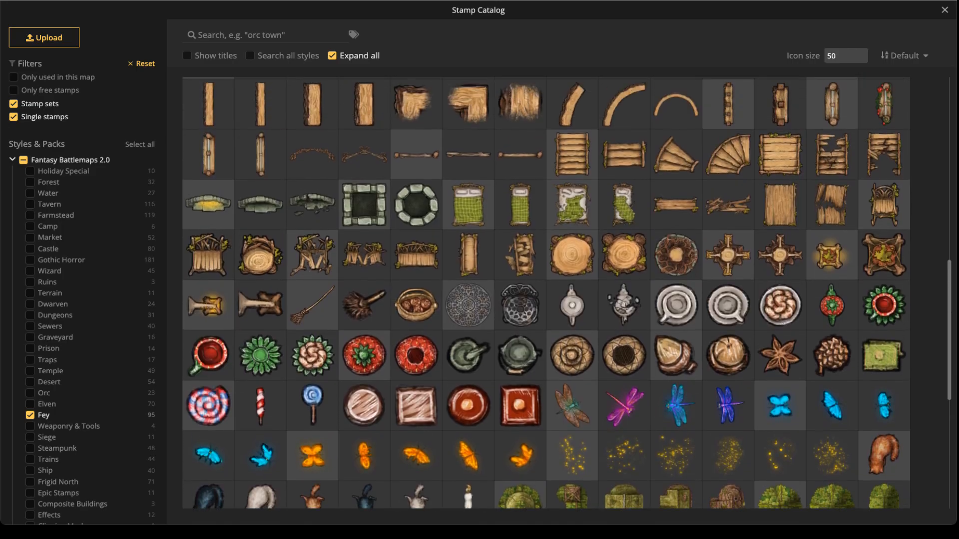
scroll(546, 292, up, 4)
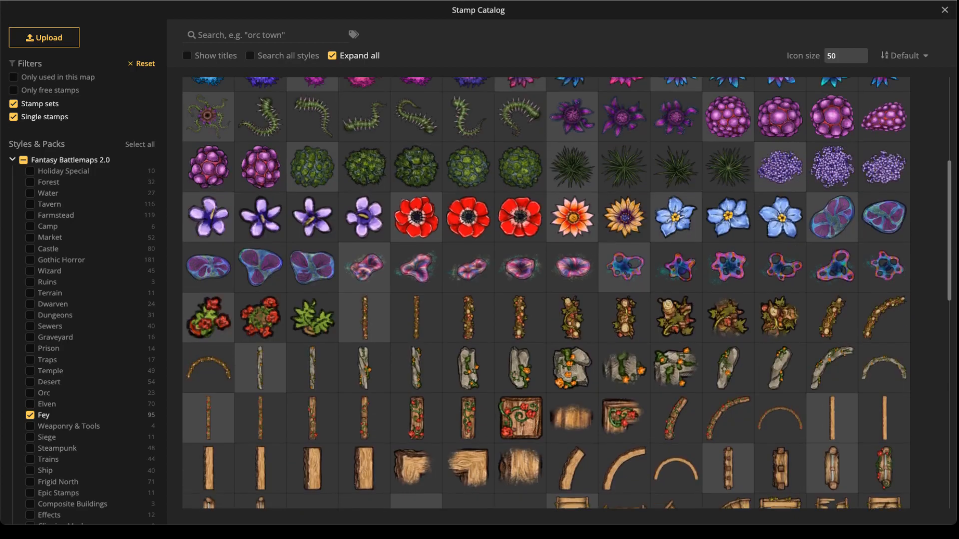
scroll(546, 293, up, 2)
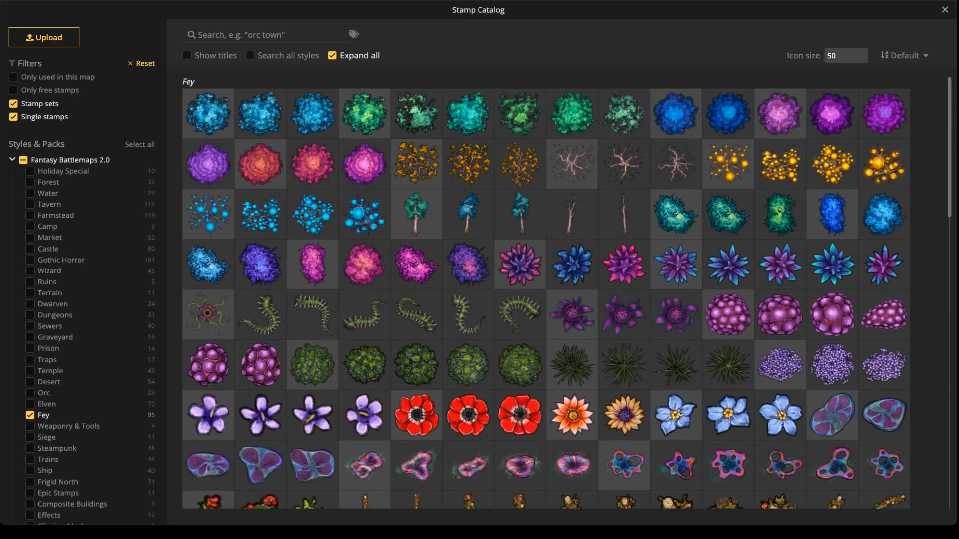
scroll(546, 293, down, 5)
scroll(546, 292, down, 6)
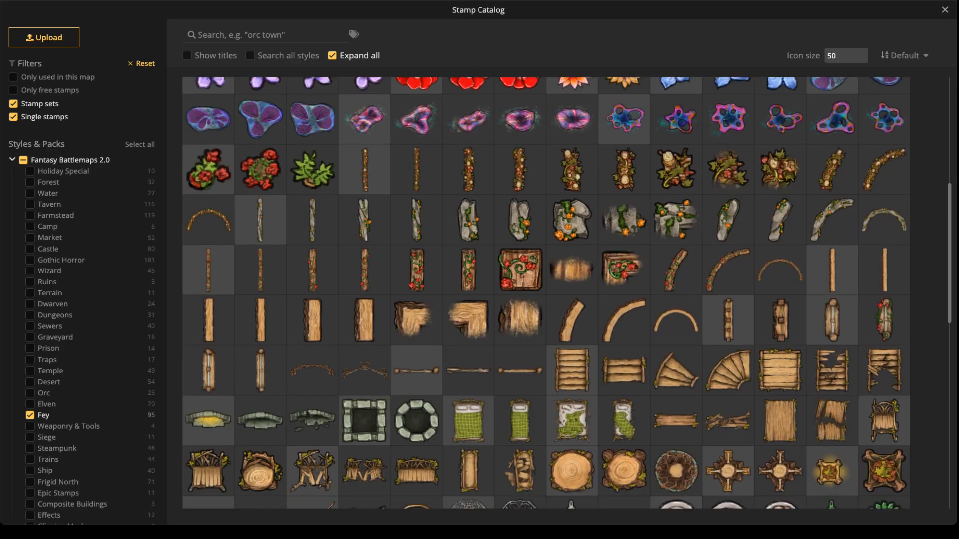
scroll(546, 293, down, 5)
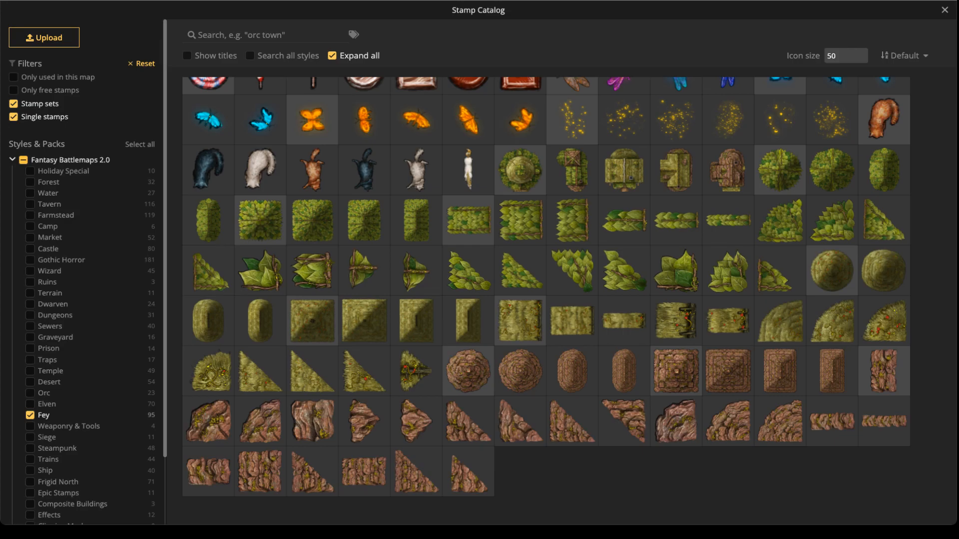
Reset the catalog filters, search for vine and choose the first green Vines stamp.
click(141, 64)
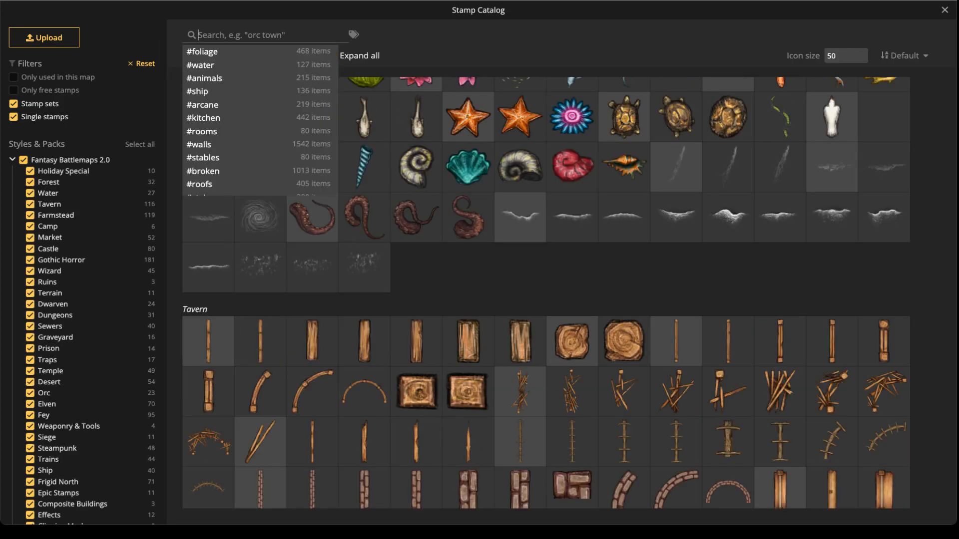
text(vine)
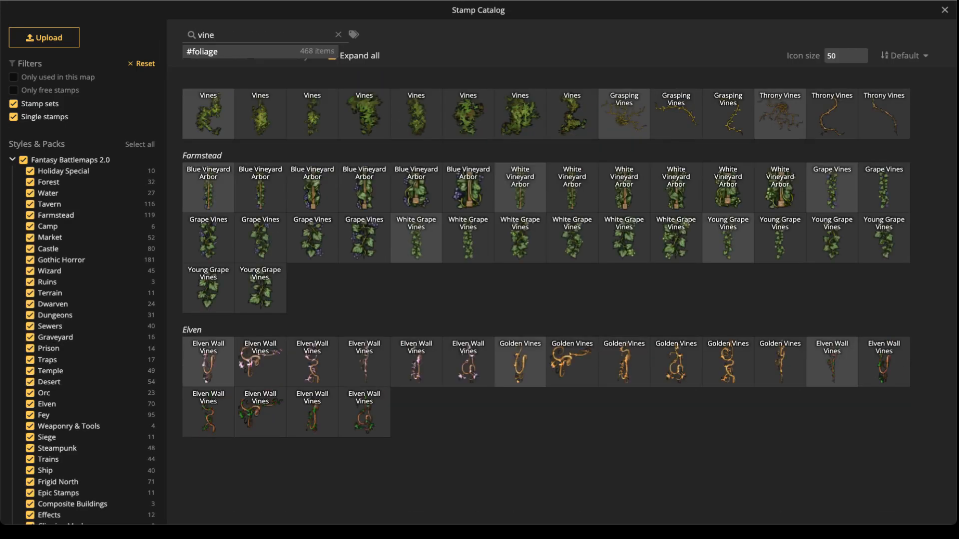
click(209, 114)
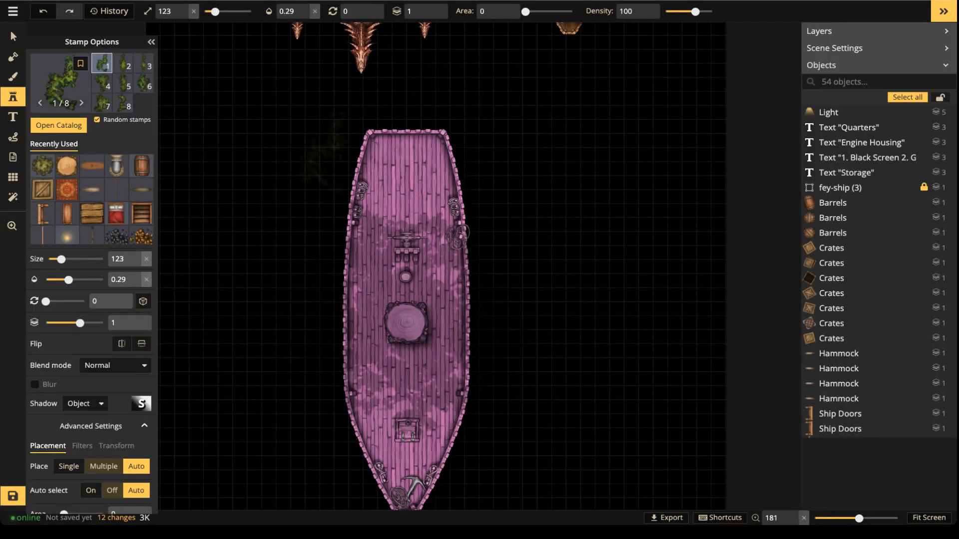
Set the Vines stamp to full opacity 1 and tint it teal with hue 79 and saturation 167.
click(314, 11)
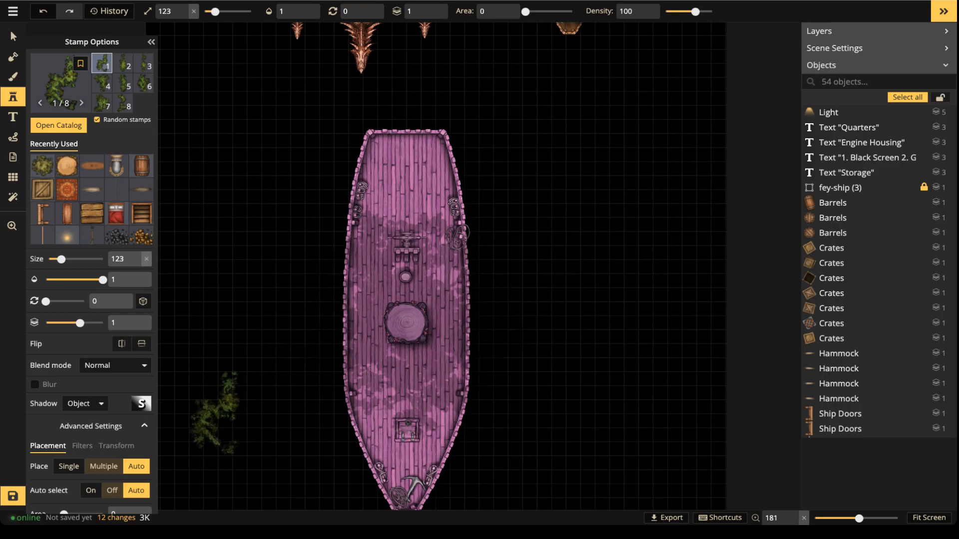
click(417, 216)
scroll(85, 402, down, 3)
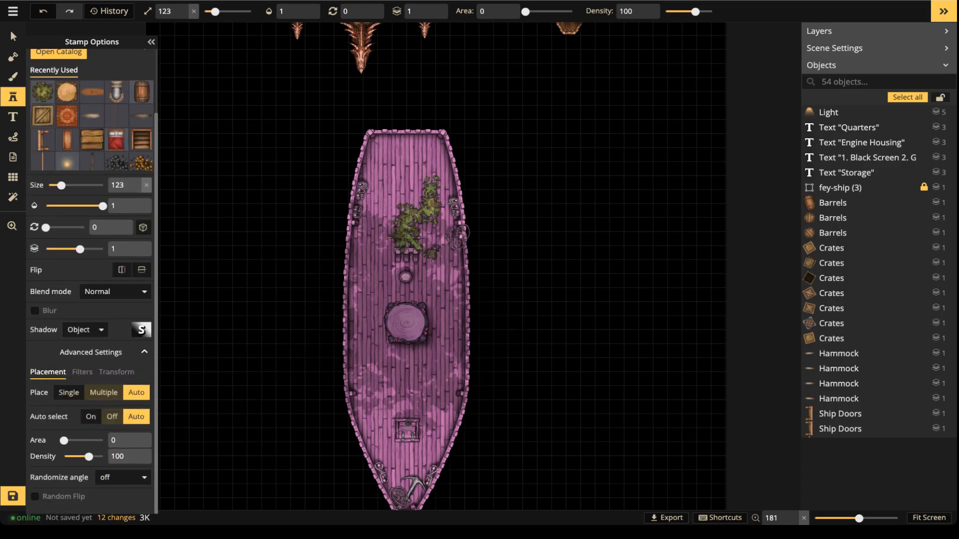
click(82, 372)
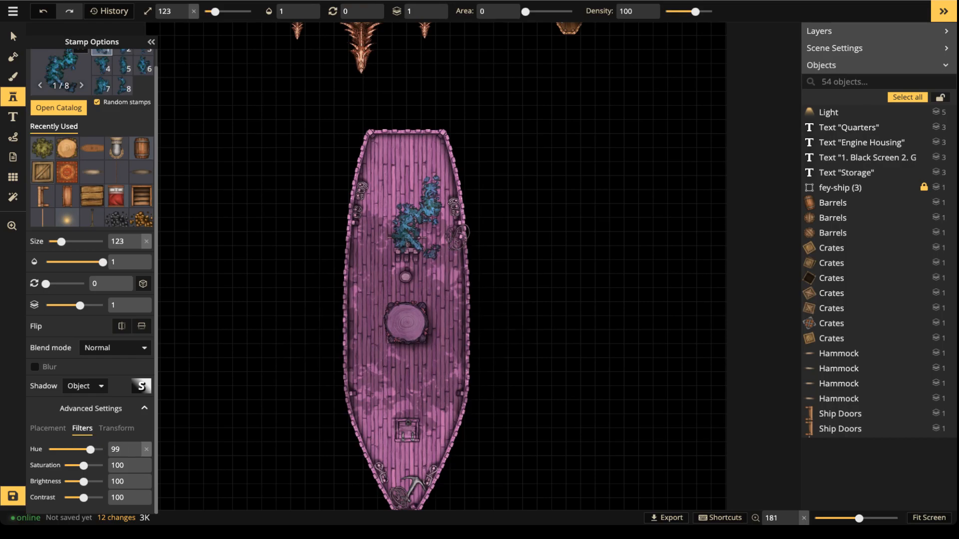
scroll(415, 215, up, 4)
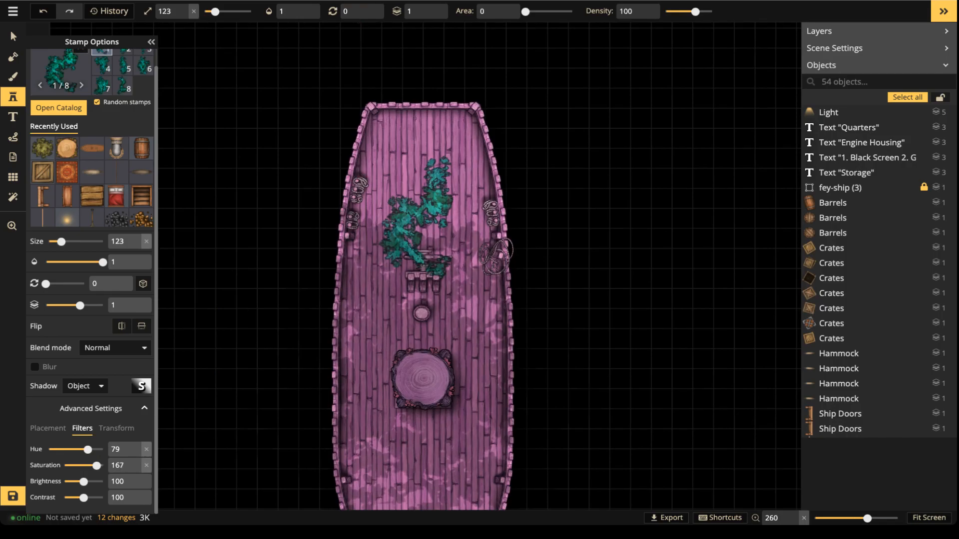
Place the teal Vines stamp at size 83, rotated to 150, over the upper right corner of the pink ship's hull.
scroll(444, 125, down, 1)
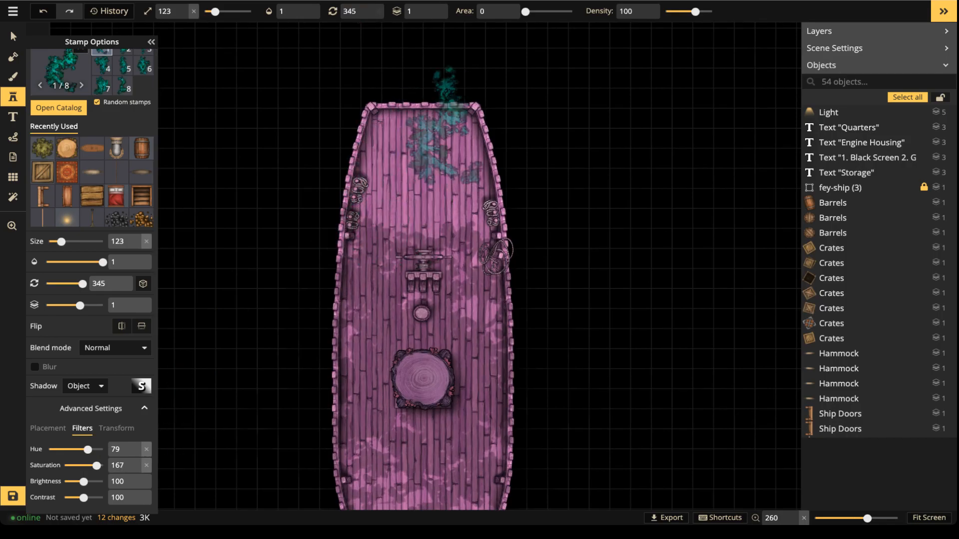
scroll(445, 125, down, 13)
scroll(472, 141, down, 2)
scroll(471, 141, down, 2)
click(472, 142)
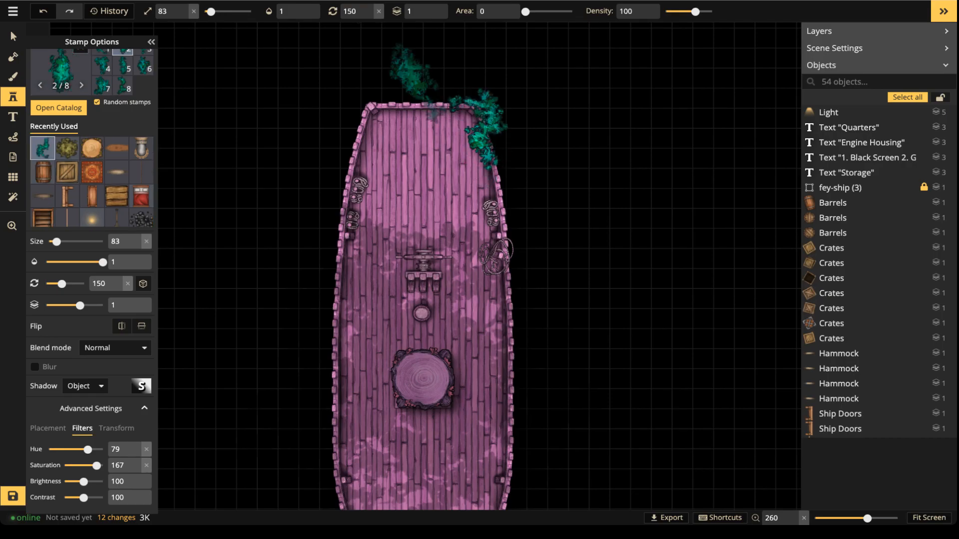
Shrink the placed corner vine to size 63, shift it closer to the railing and return to stamping.
ctrl+click(486, 126)
scroll(486, 126, down, 1)
drag(485, 126, 482, 122)
scroll(479, 126, down, 1)
click(13, 96)
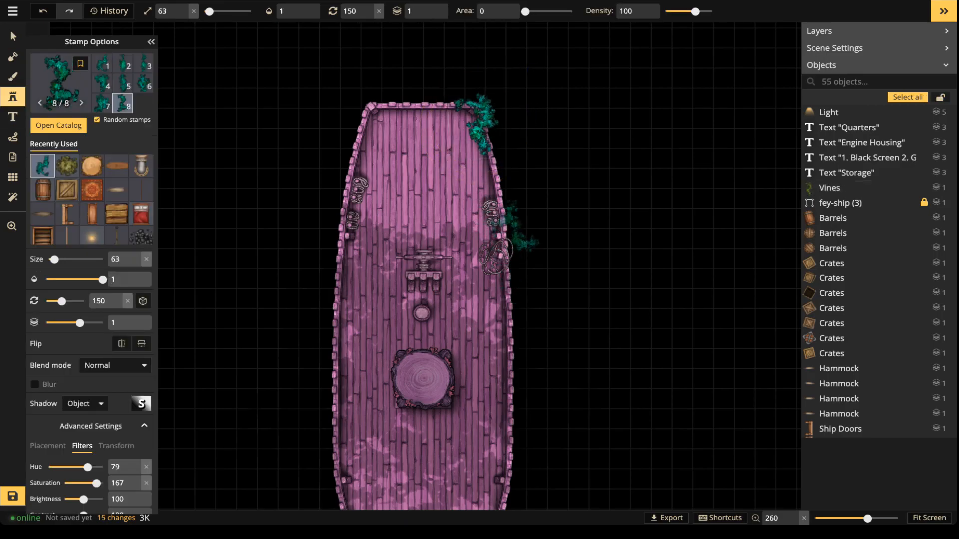
Place Vines variant 3 at size 63, rotated to 345, on the hull's right railing below the corner vine.
key(Left)
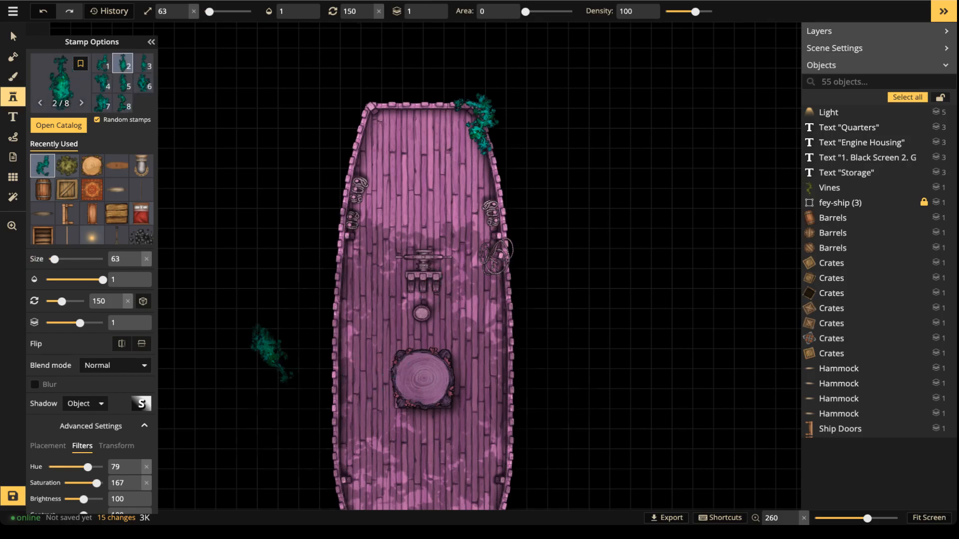
key(Right)
key(Right)
key(Right)
key(Right)
key(Right)
key(Right)
key(Right)
key(Right)
key(Right)
key(Right)
key(Right)
key(Right)
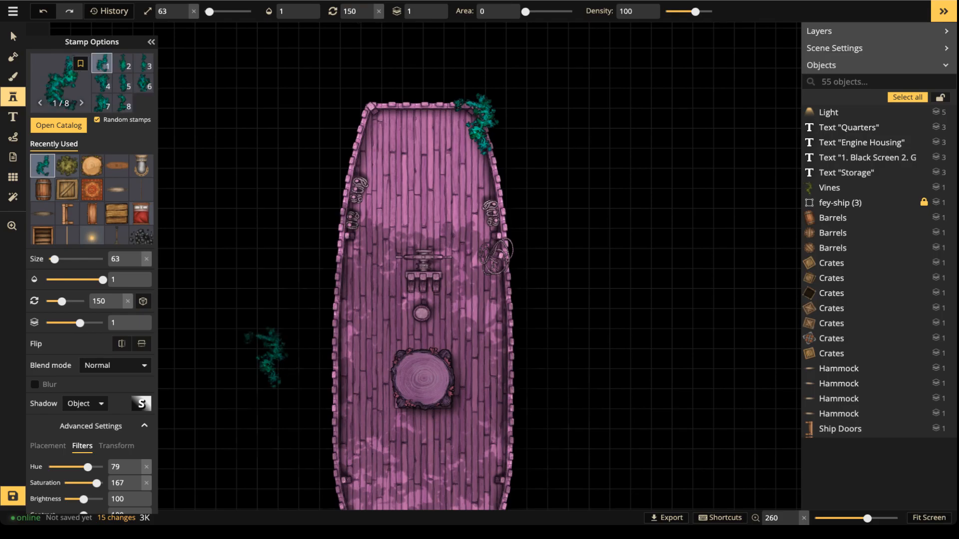
scroll(484, 191, up, 2)
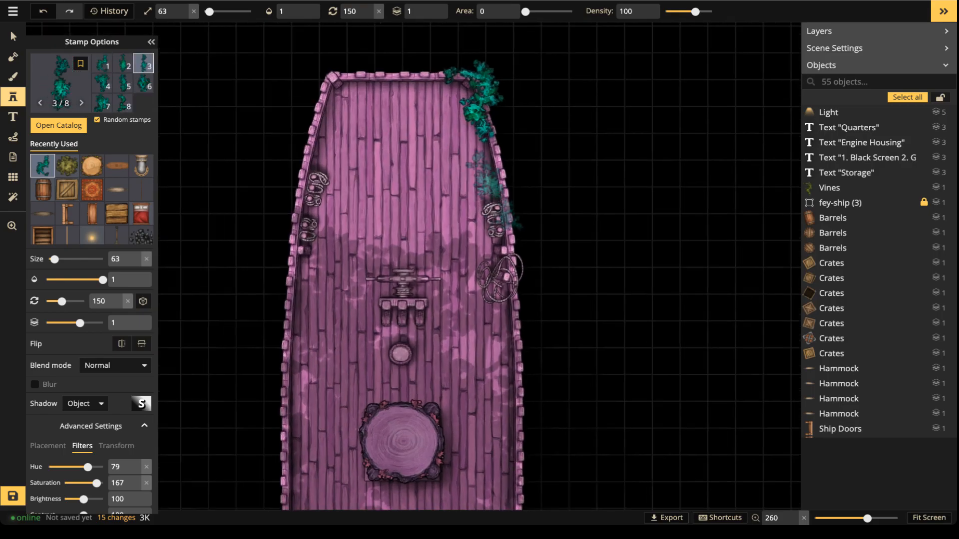
scroll(505, 195, up, 8)
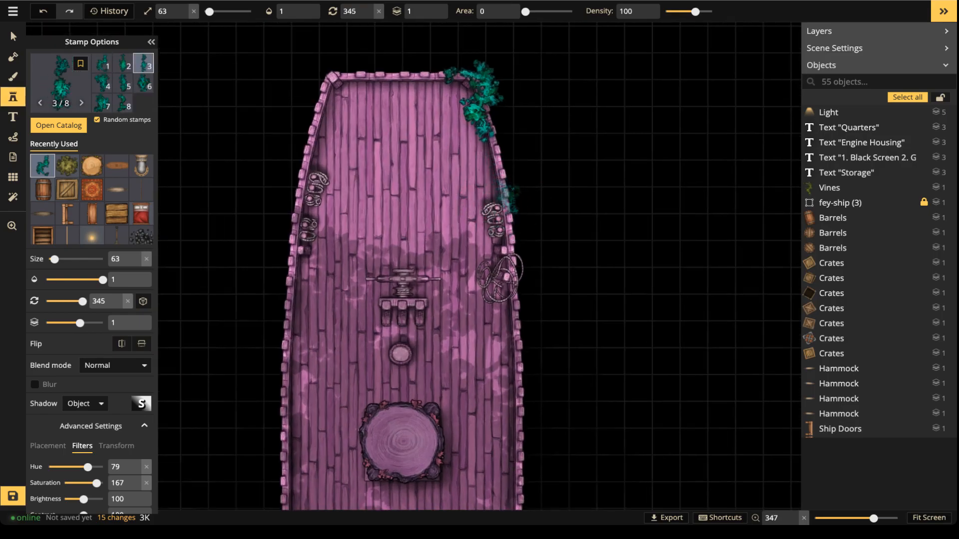
click(507, 196)
Place a size 73 Vines stamp over the upper left corner of the pink ship's hull.
drag(321, 271, 357, 295)
scroll(386, 80, up, 5)
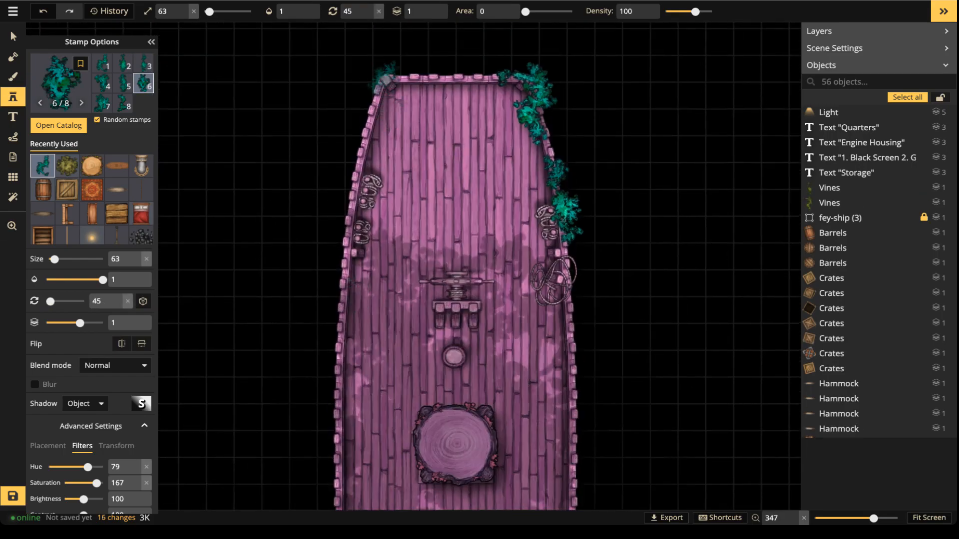
click(386, 80)
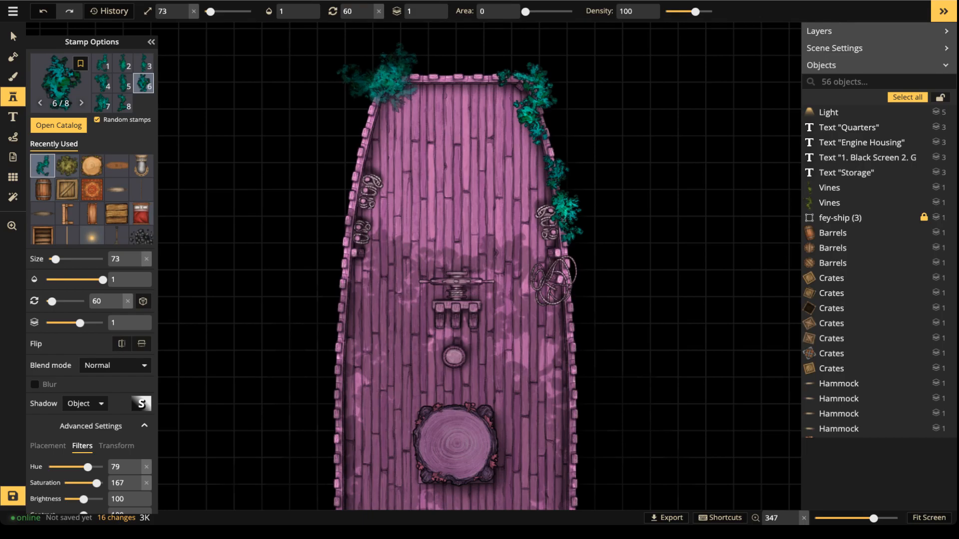
drag(319, 283, 316, 38)
drag(406, 318, 439, 354)
drag(390, 246, 407, 382)
Place Vines variant 5 at size 73, rotated to 15, on the hull's left railing below the corner.
key(Left)
key(comma)
key(comma)
drag(377, 211, 381, 376)
key(Left)
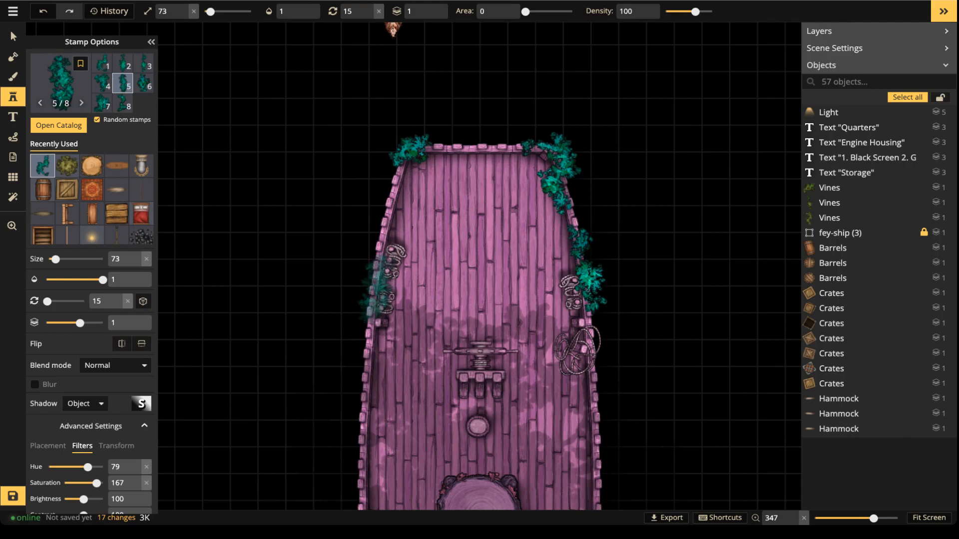
click(368, 352)
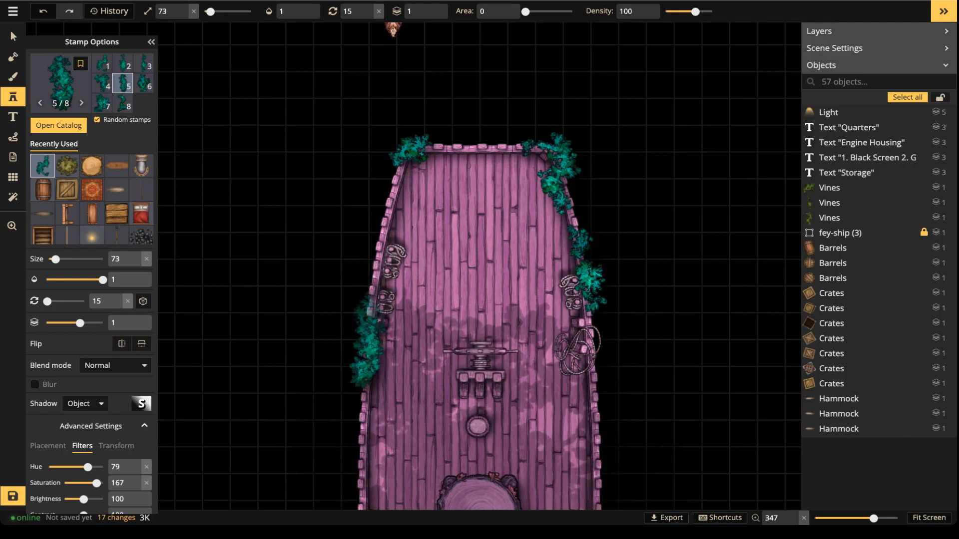
Select the vine just placed on the left railing and rotate it to 195 to follow the hull.
click(13, 36)
key(period)
key(period)
key(period)
key(period)
key(period)
key(period)
key(period)
key(period)
key(period)
key(period)
key(period)
key(period)
key(period)
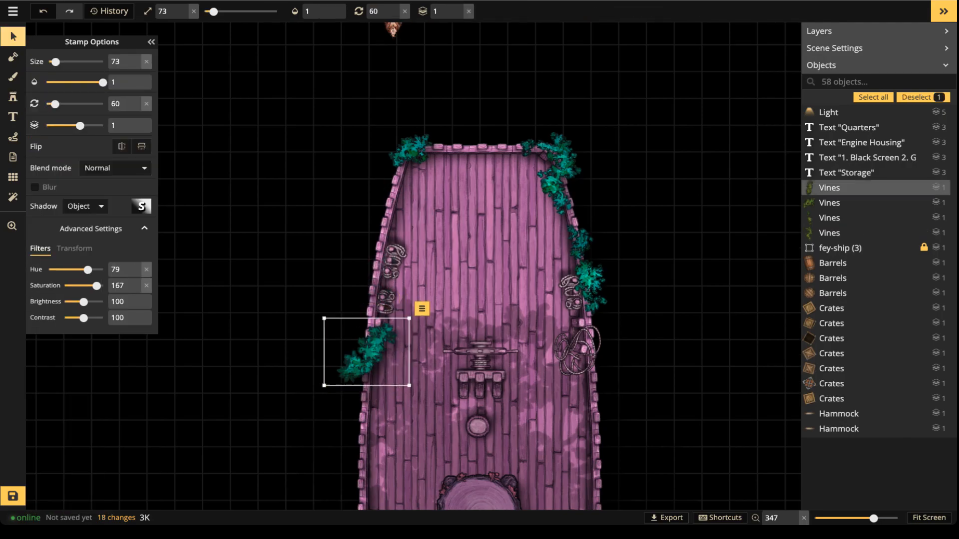
key(comma)
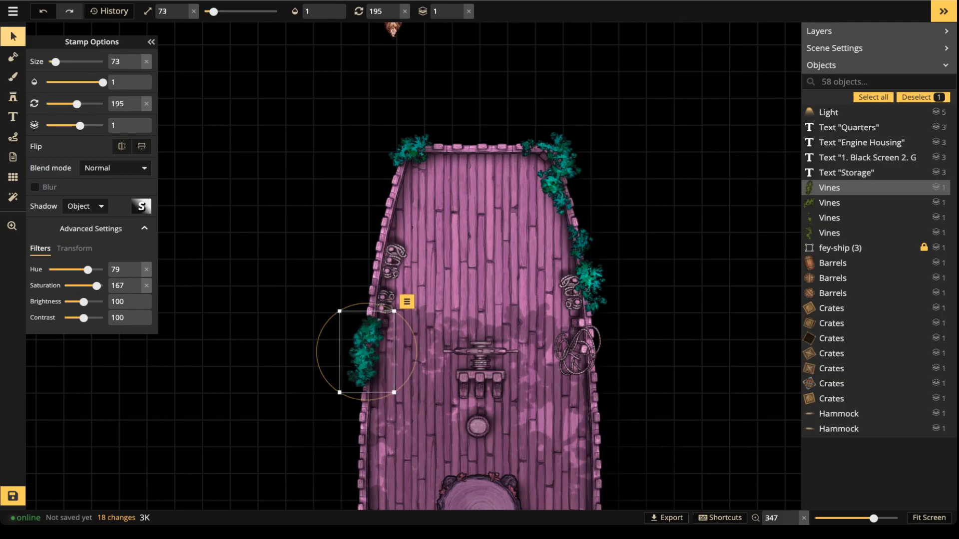
Place Vines variant 3 at size 63, rotated to 180, on the left railing beside the tree stump.
click(13, 97)
drag(428, 307, 397, 80)
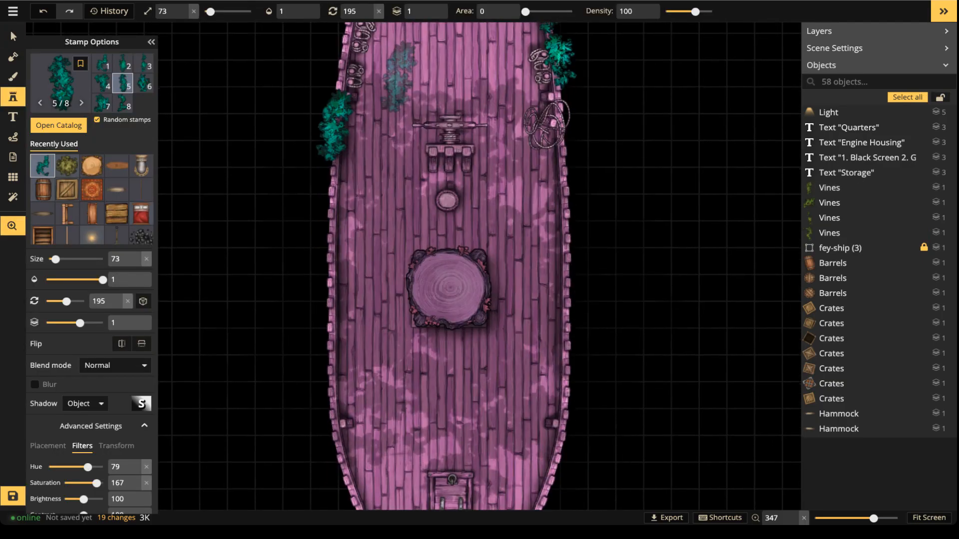
key(Left)
key(Left)
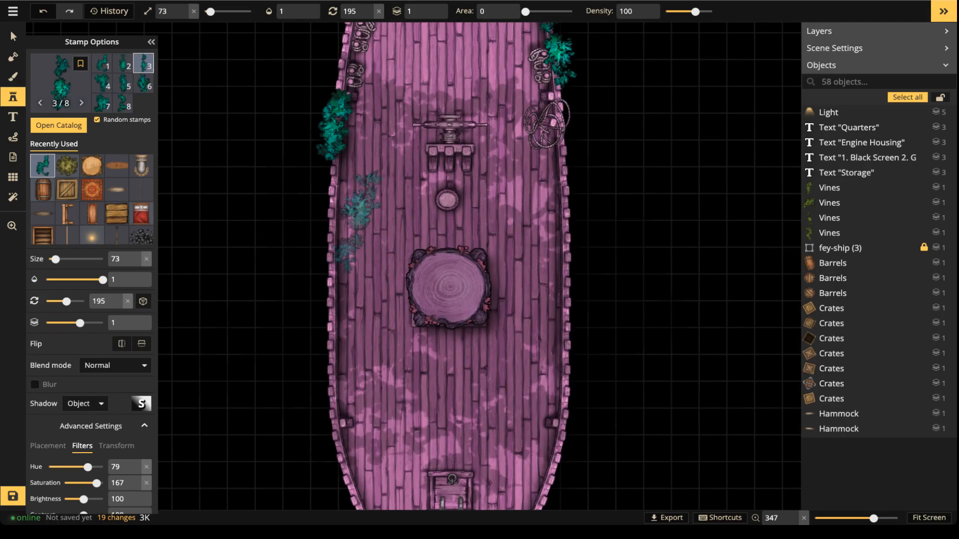
key(bracketleft)
key(bracketleft)
key(comma)
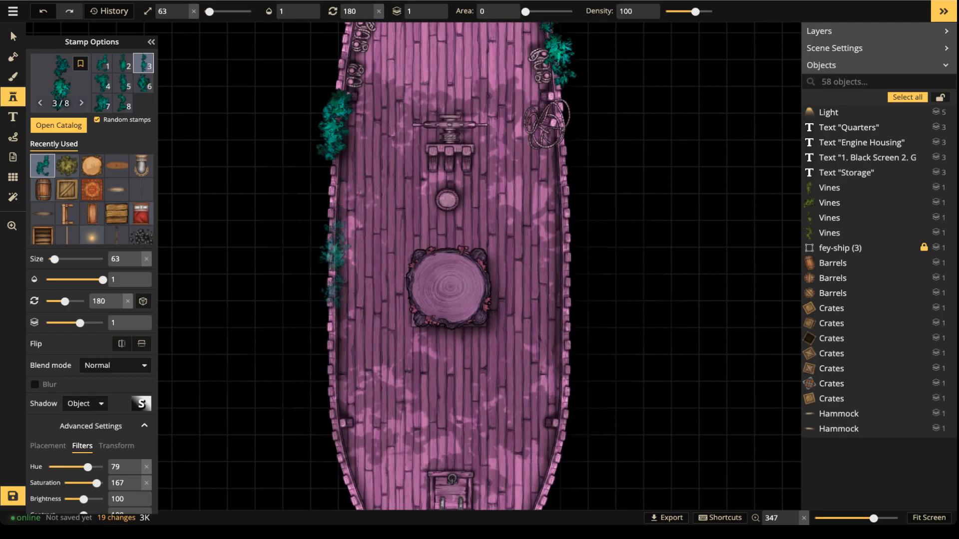
click(342, 230)
Place Vines variant 6 at size 63, rotated to 180, on the lower right railing near the bow.
scroll(343, 229, down, 2)
scroll(335, 160, down, 3)
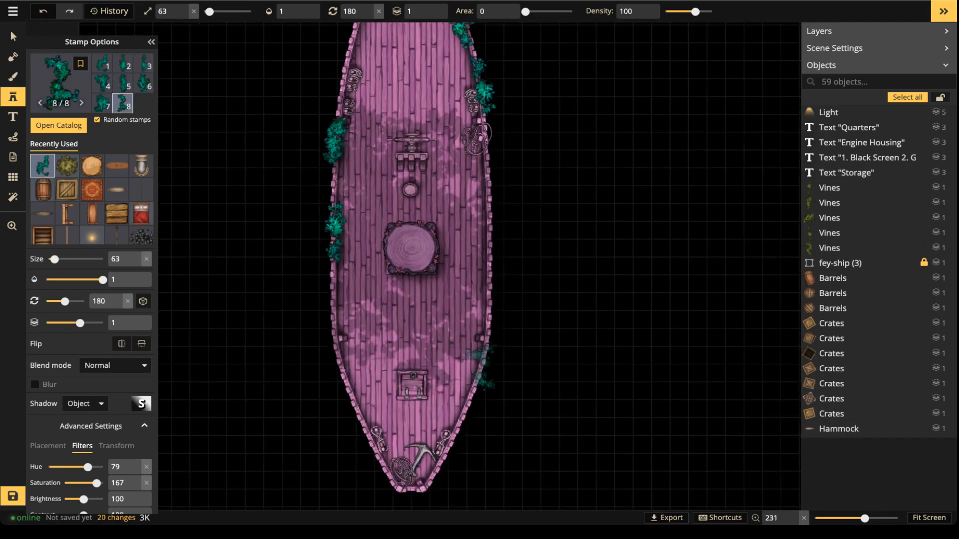
key(Left)
key(Left)
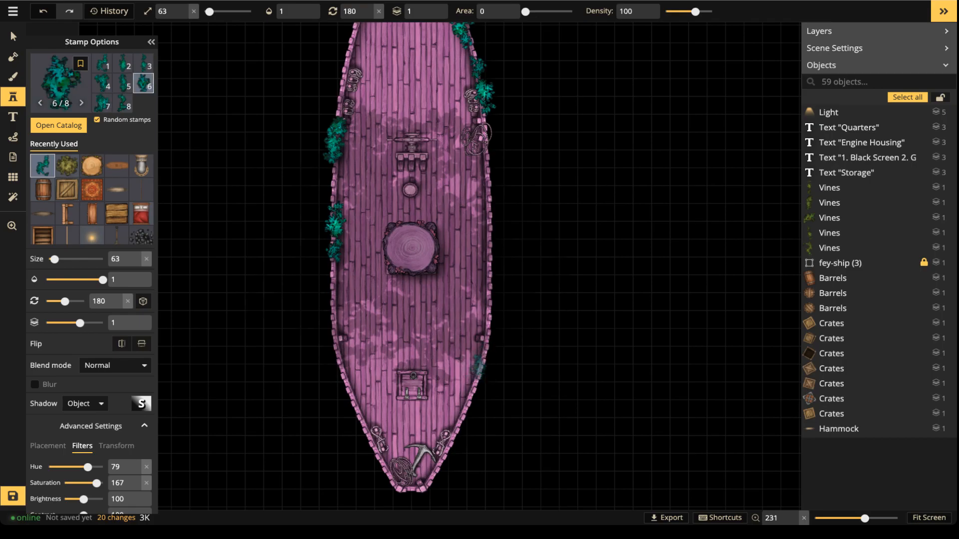
click(478, 374)
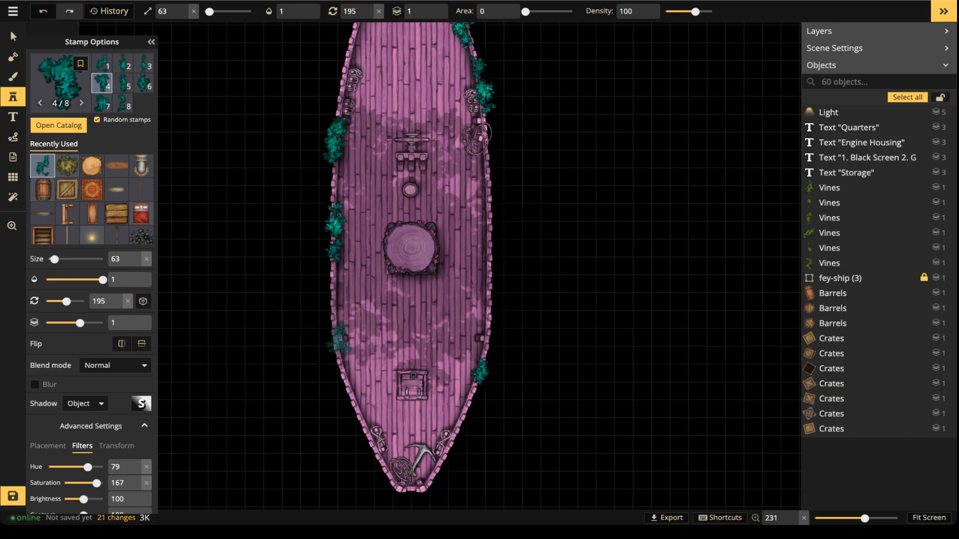
Place Vines variant 3 at size 63, rotated to 0, on the right railing just above the lowest vine.
key(Left)
key(Down)
key(Down)
key(Down)
key(Down)
key(Down)
key(Down)
key(Down)
key(Down)
key(Down)
key(Down)
key(Down)
key(Down)
key(Down)
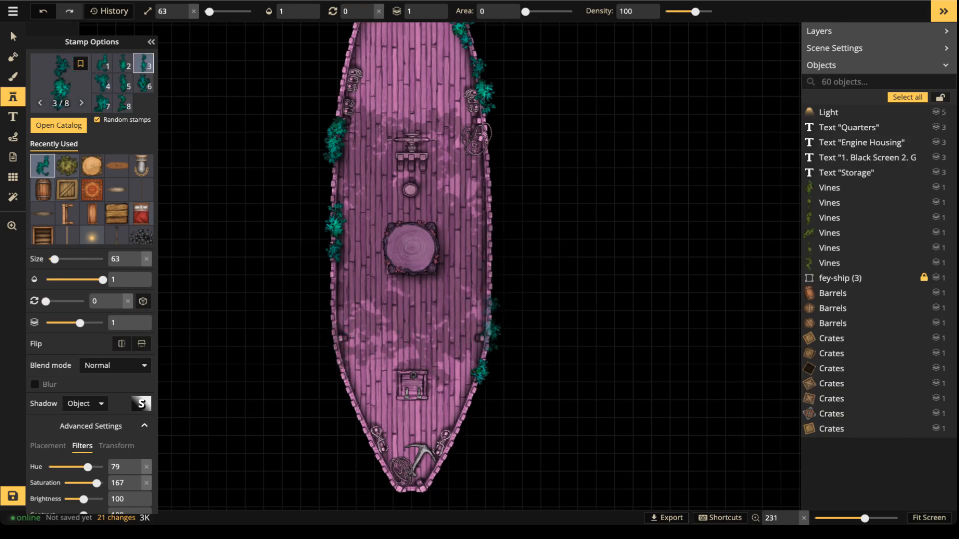
click(491, 324)
Place Vines variant 1 at size 63 on the left railing at the bow and rotate it to 330.
scroll(387, 115, down, 2)
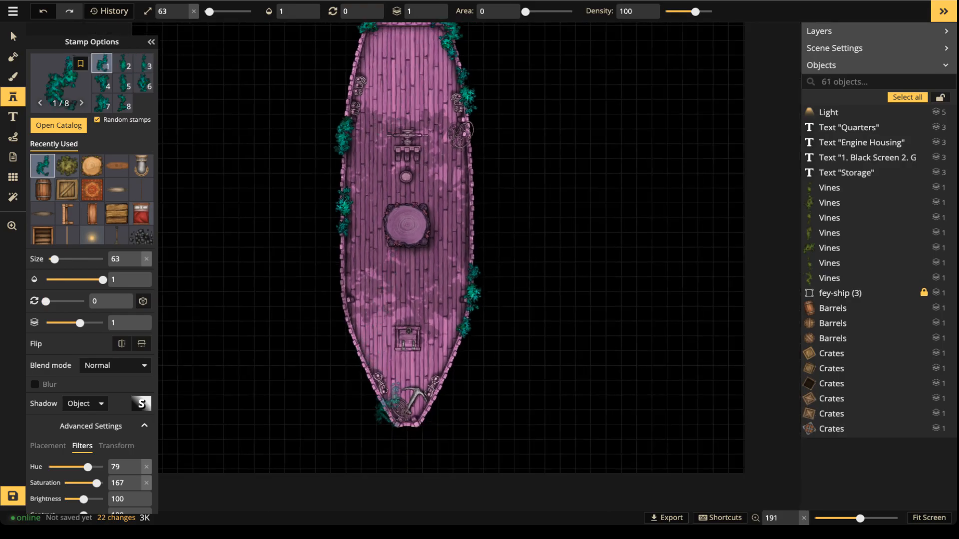
scroll(388, 404, down, 1)
click(385, 407)
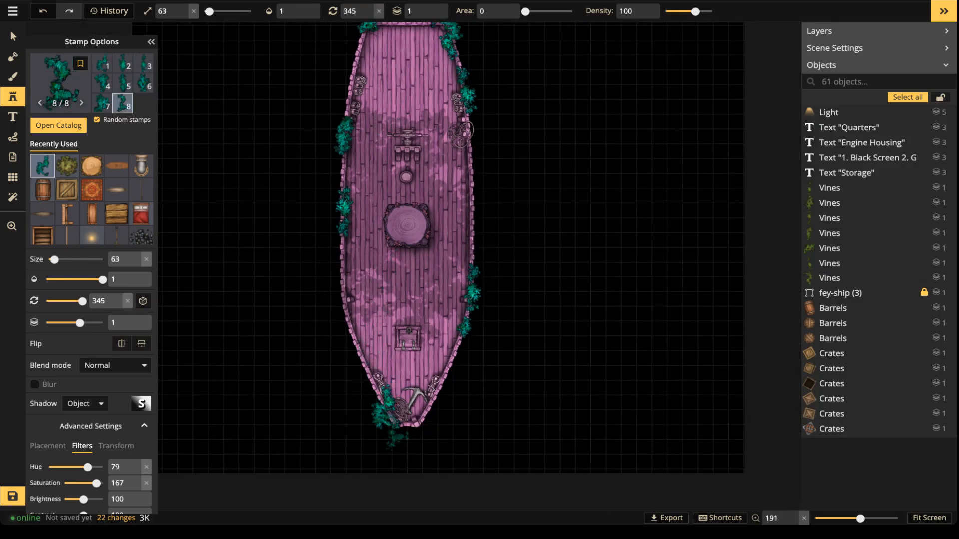
click(415, 218)
click(13, 36)
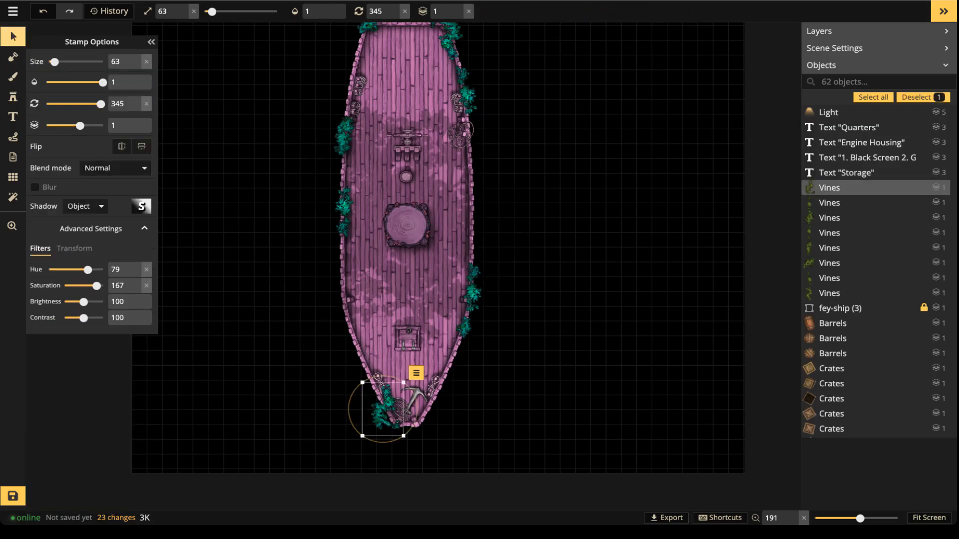
drag(415, 428, 383, 412)
click(243, 301)
Search the stamp catalog for "sewer" and choose the Sewer Roots stamp.
scroll(242, 302, down, 4)
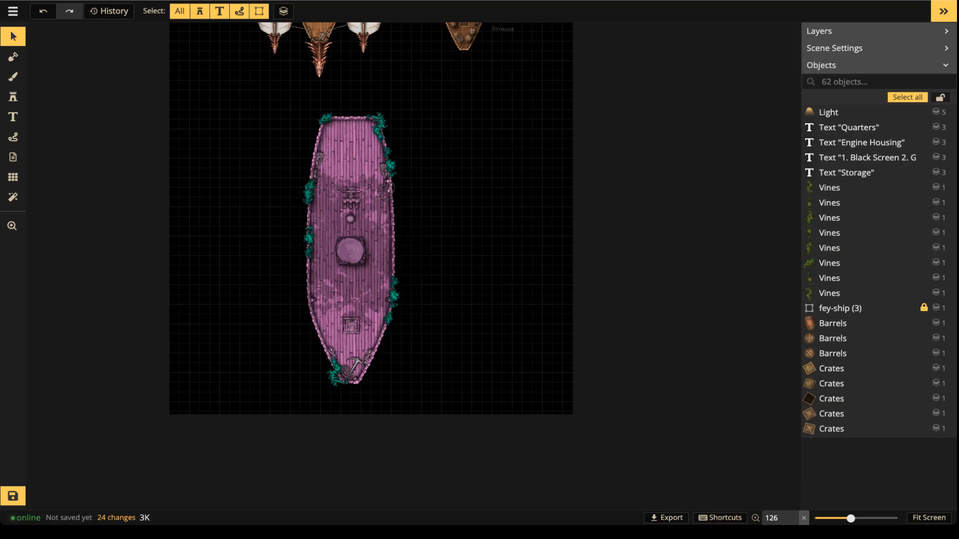
scroll(320, 98, up, 6)
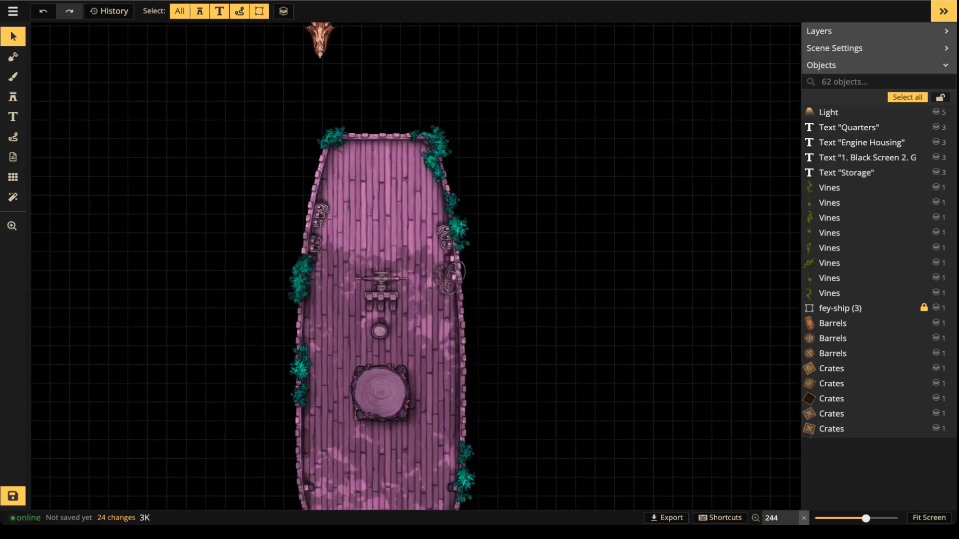
key(space)
drag(384, 350, 380, 194)
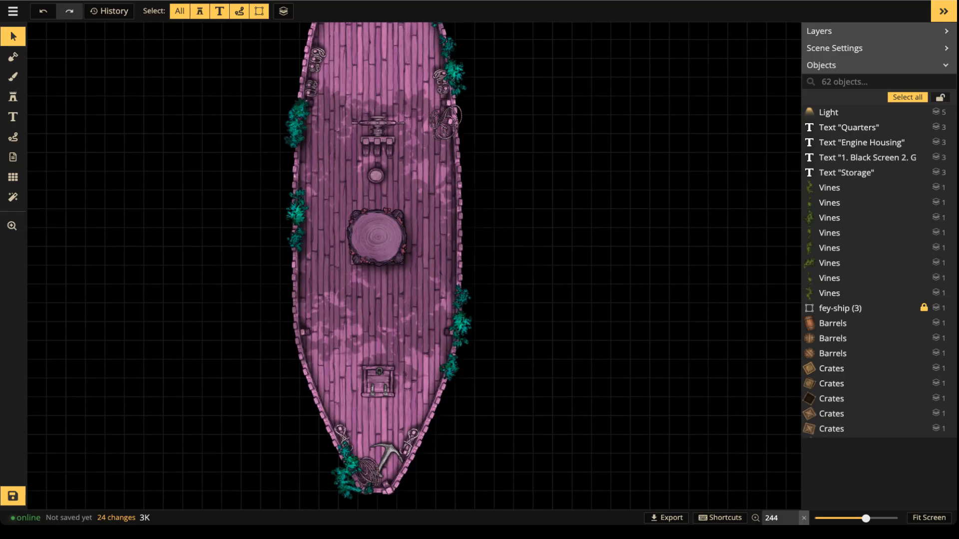
click(13, 96)
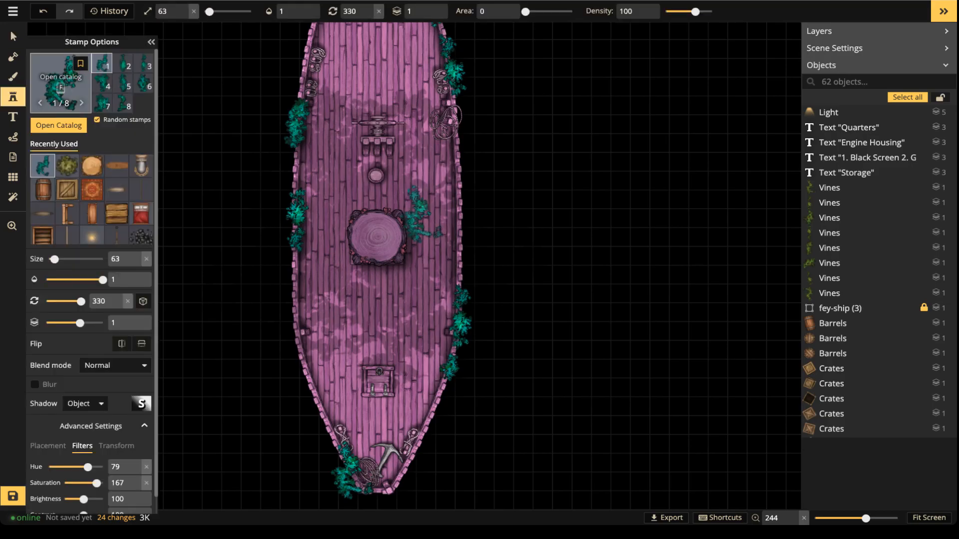
click(58, 125)
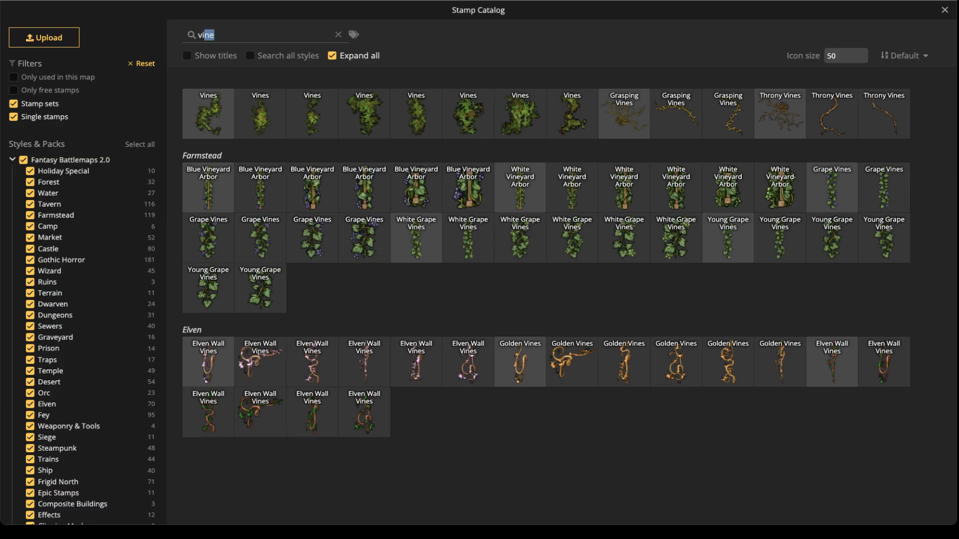
key(shift+Left)
key(shift+Left)
text(swe)
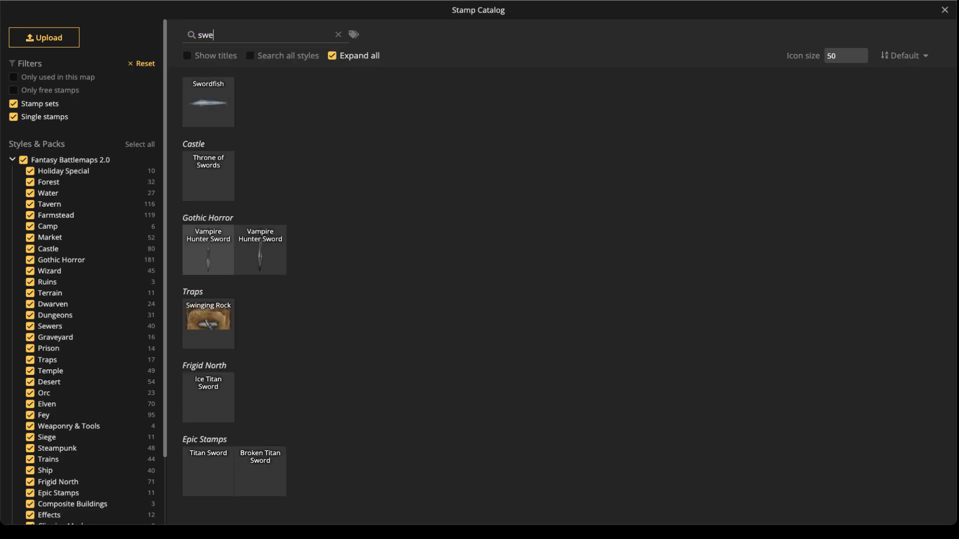
key(BackSpace)
key(BackSpace)
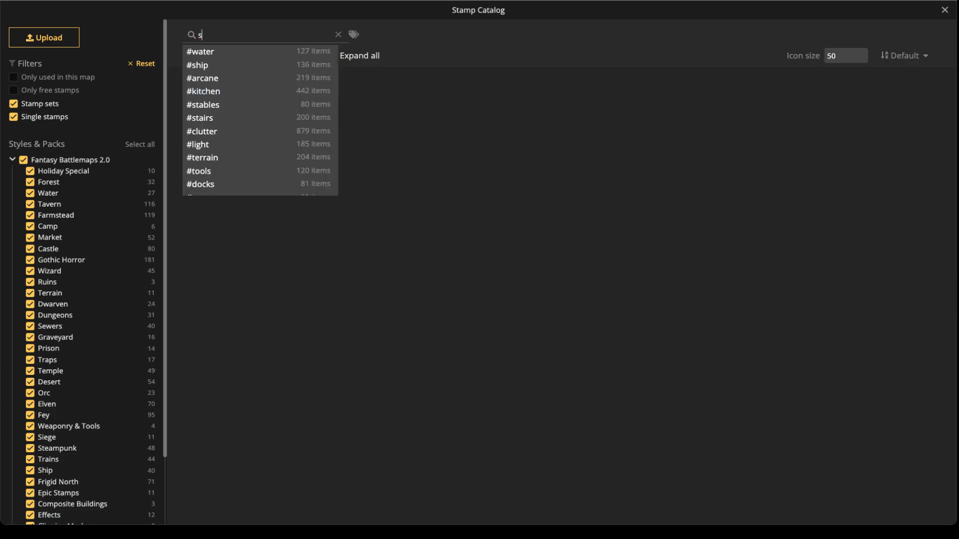
text(ewer)
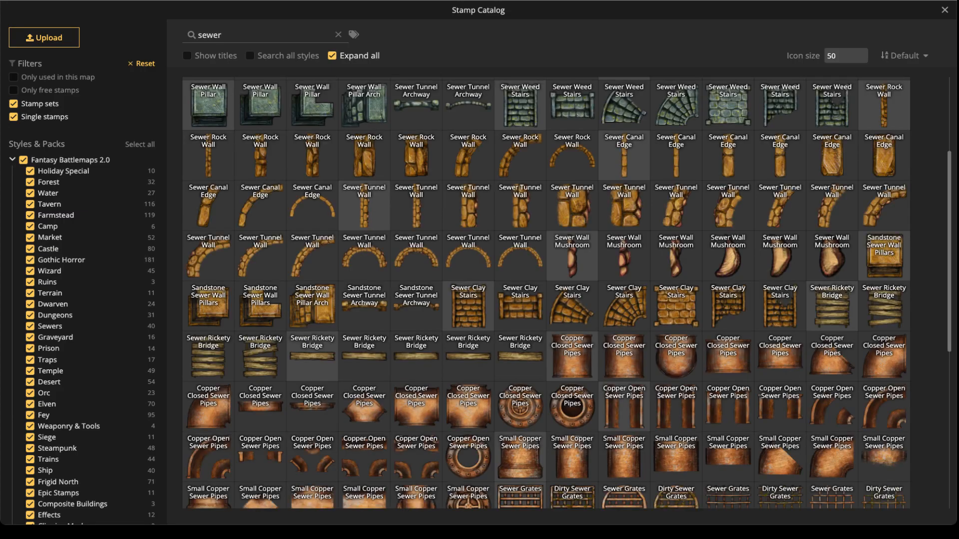
scroll(546, 294, down, 5)
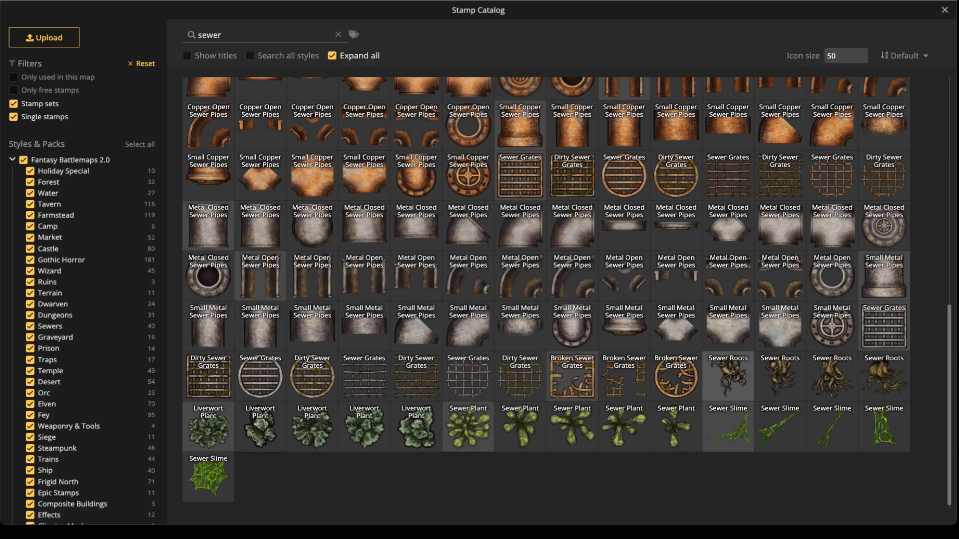
click(729, 378)
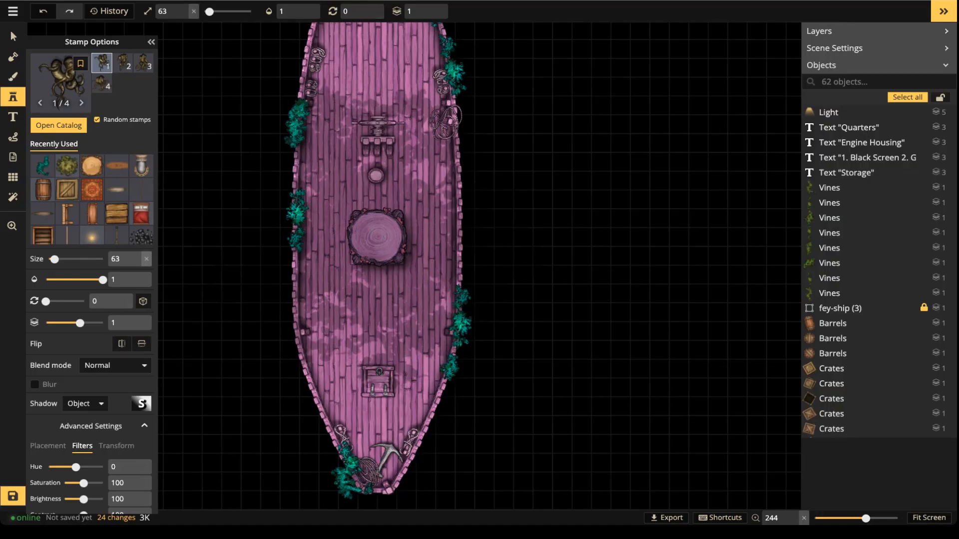
Set the Sewer Roots stamp to size 143, hue -106 and brightness 57.
scroll(528, 198, up, 8)
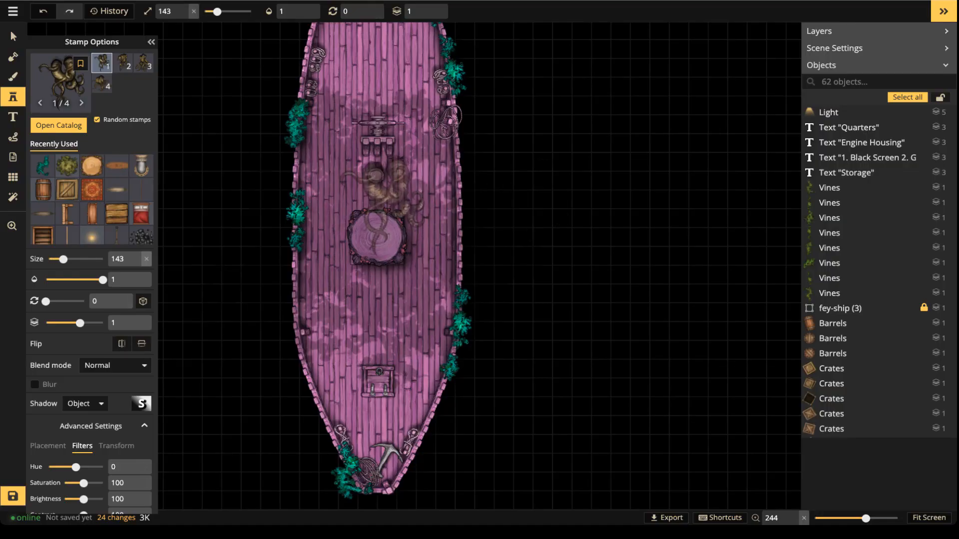
click(424, 210)
mouse_move(76, 468)
mouse_down()
mouse_move(49, 468)
mouse_move(61, 467)
mouse_up()
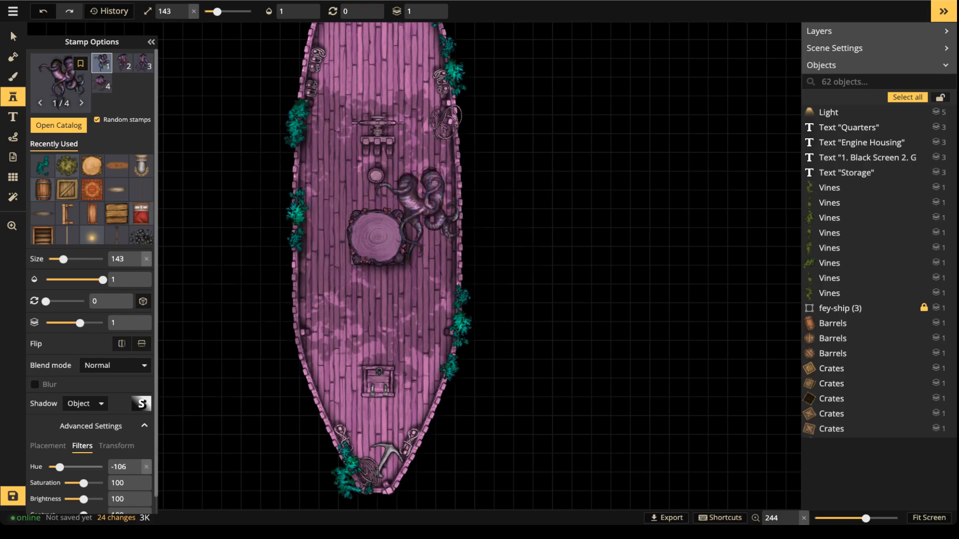
scroll(92, 280, down, 1)
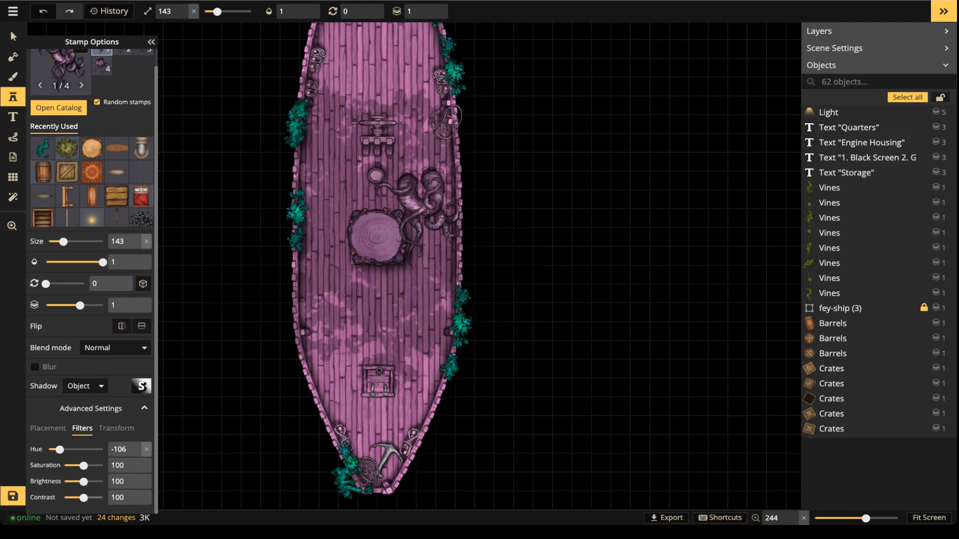
drag(83, 481, 75, 481)
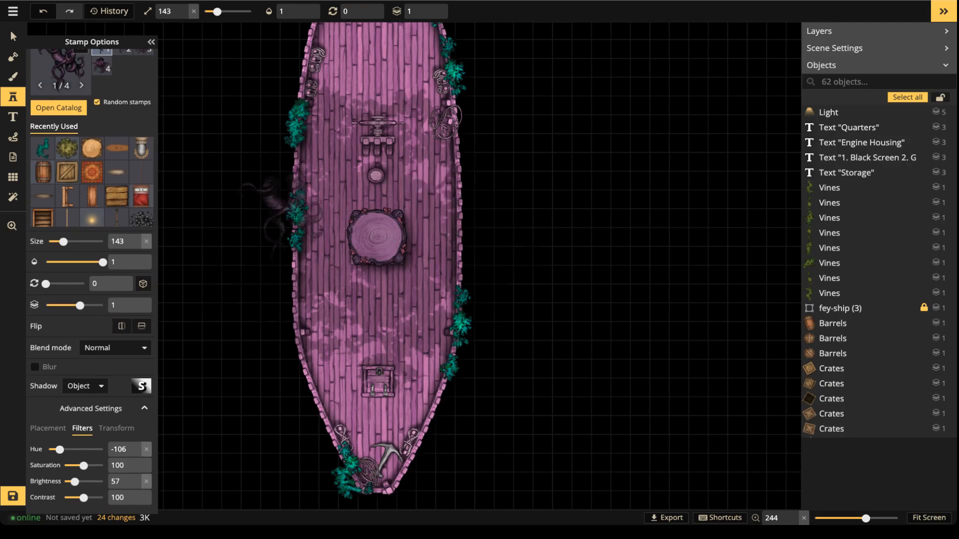
Set the stamp's layer to -3 and place the roots, rotated to 270, beneath the hull's right edge beside the tree stump.
click(432, 15)
click(432, 15)
click(433, 15)
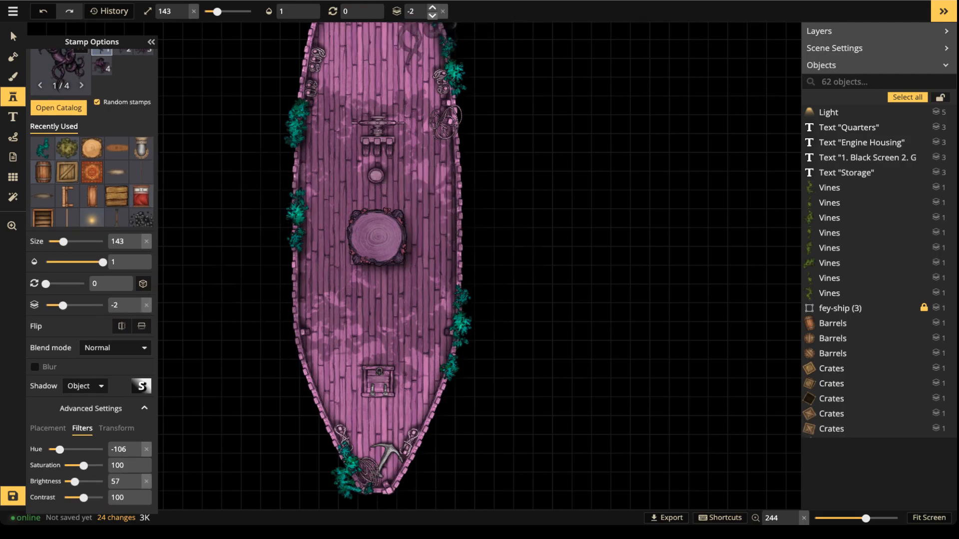
click(433, 15)
scroll(460, 215, down, 6)
click(473, 224)
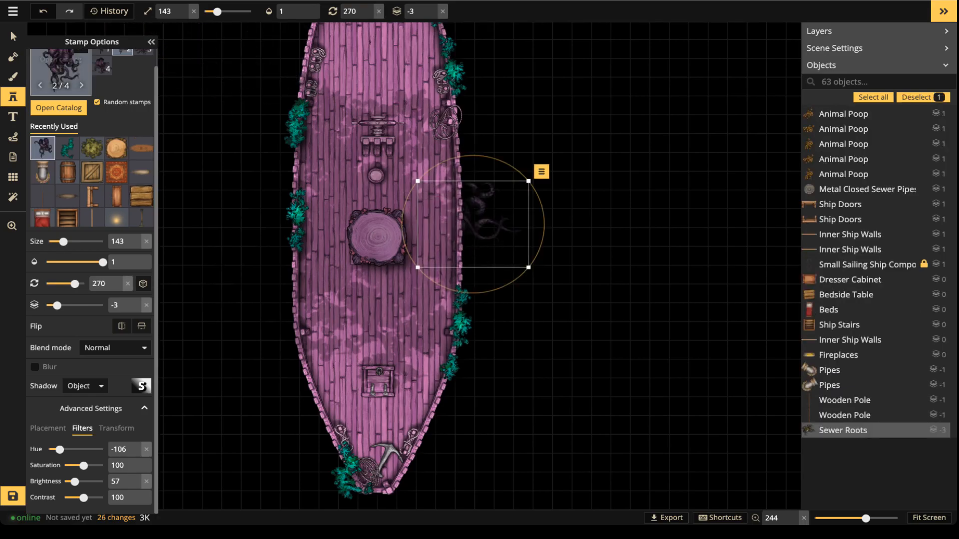
Enlarge the roots just placed to size 183, rotate them to 255 and shift them slightly up along the right hull edge.
click(10, 31)
mouse_move(479, 218)
mouse_down()
mouse_move(481, 226)
mouse_move(480, 207)
mouse_up()
scroll(481, 226, down, 1)
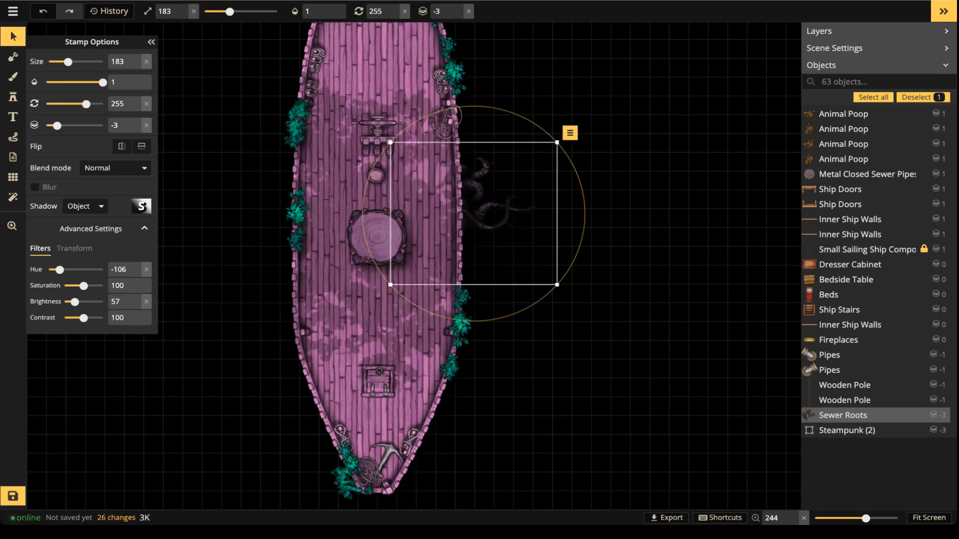
Place Sewer Roots variant 2 rotated to 75 and variant 3 rotated to 120, both size 183, beneath the hull's left edge.
click(13, 97)
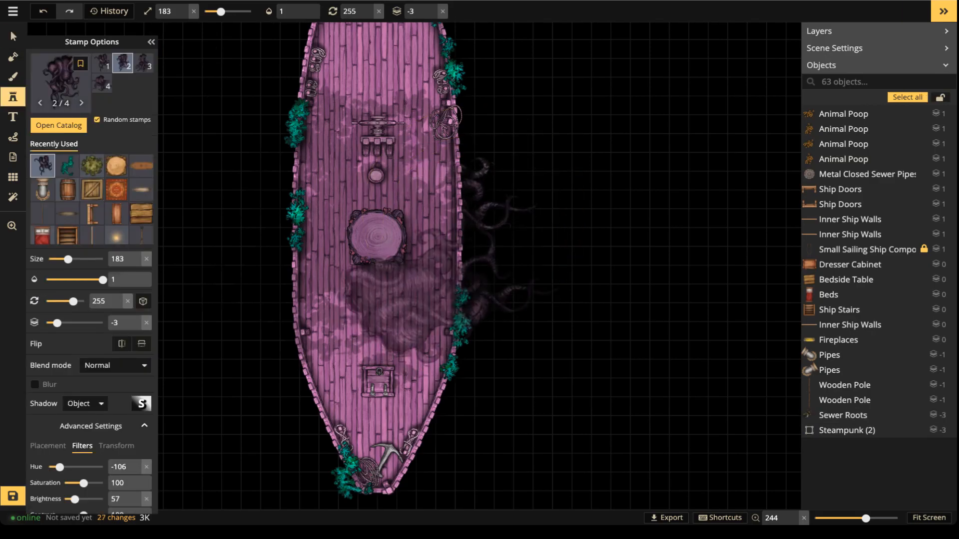
scroll(313, 289, down, 4)
scroll(299, 295, down, 8)
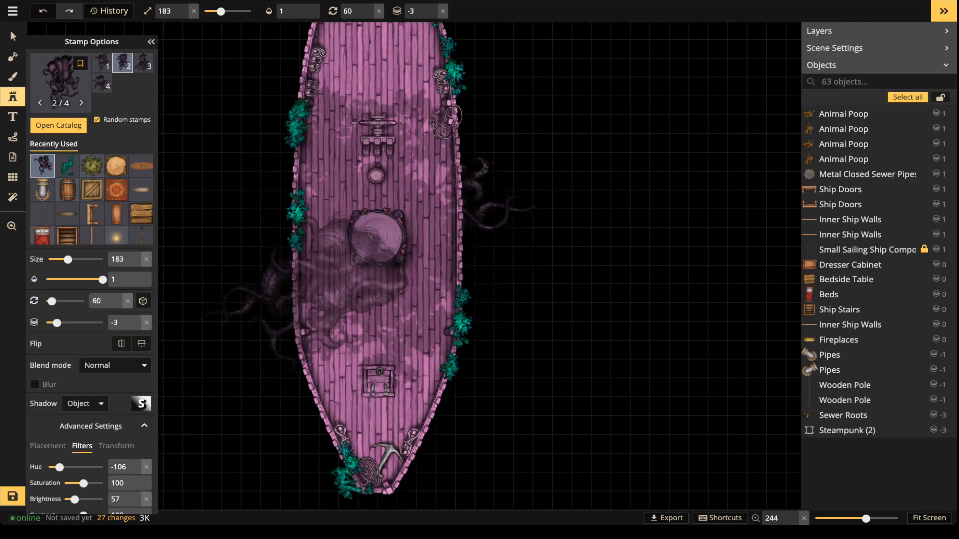
click(300, 294)
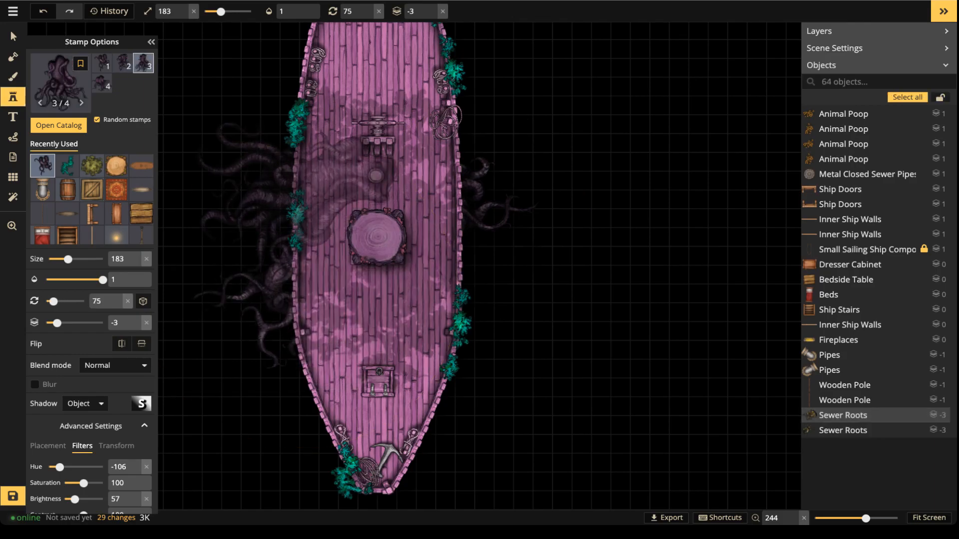
scroll(312, 191, up, 3)
click(307, 207)
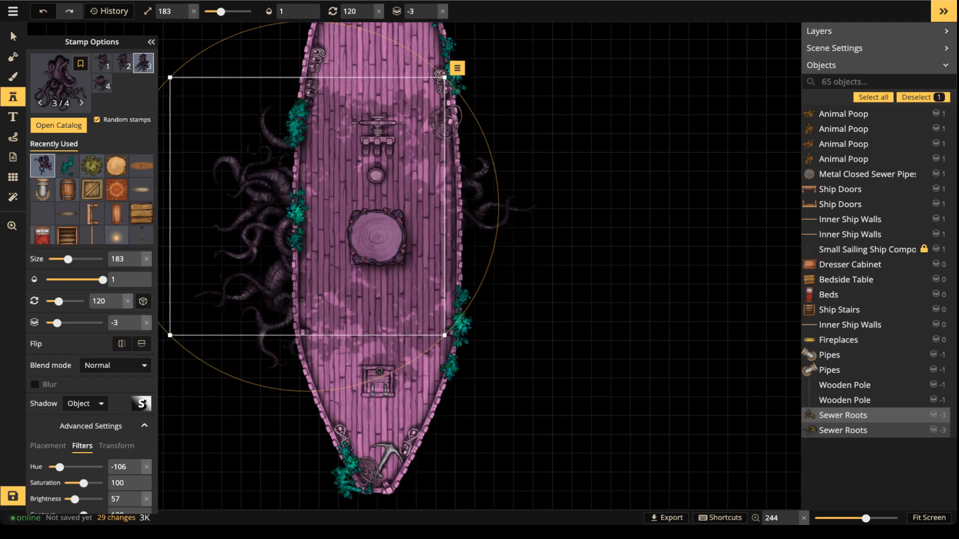
Place Sewer Roots variant 4 at size 143, rotated to 330, beneath the hull's right edge and nudge it slightly down.
scroll(413, 275, down, 10)
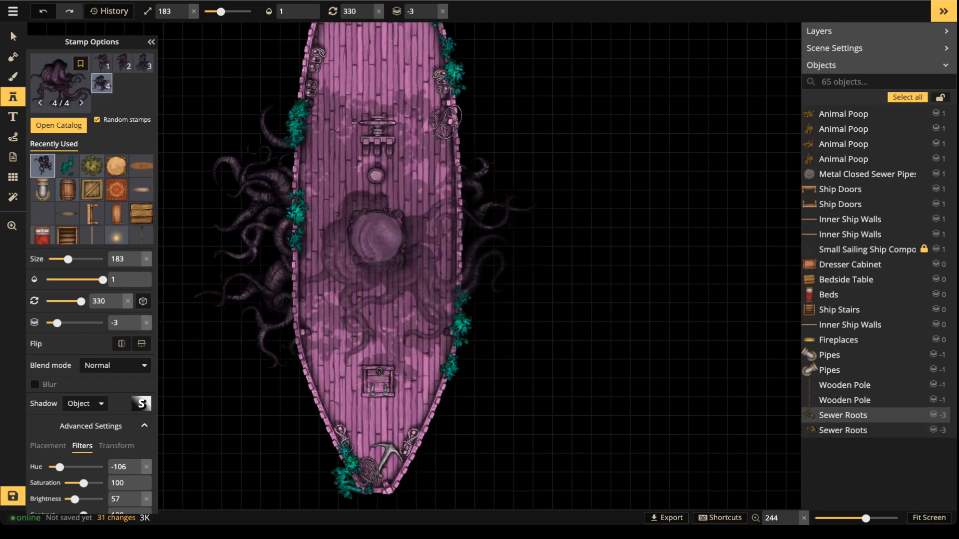
scroll(413, 274, down, 3)
click(417, 262)
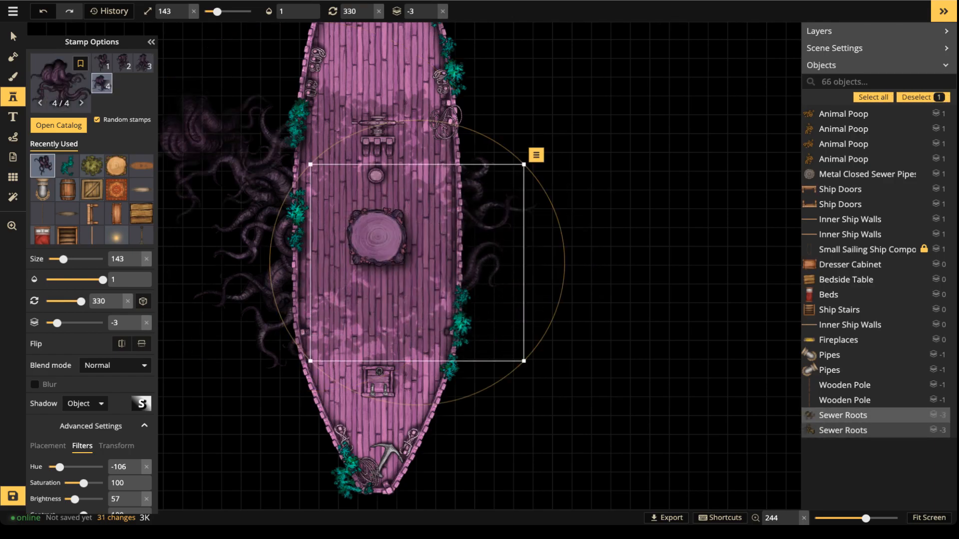
click(13, 36)
drag(415, 265, 418, 274)
click(304, 212)
scroll(303, 212, down, 6)
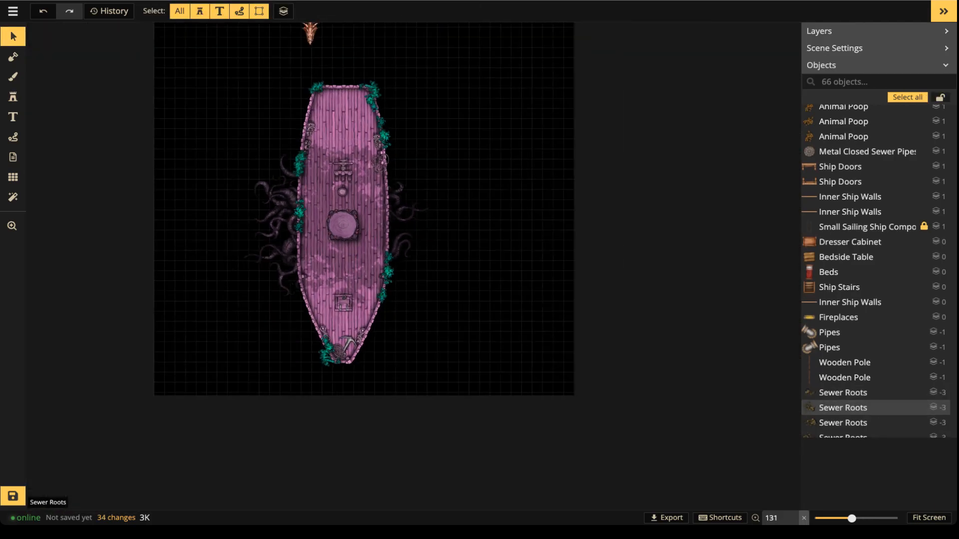
drag(227, 92, 580, 413)
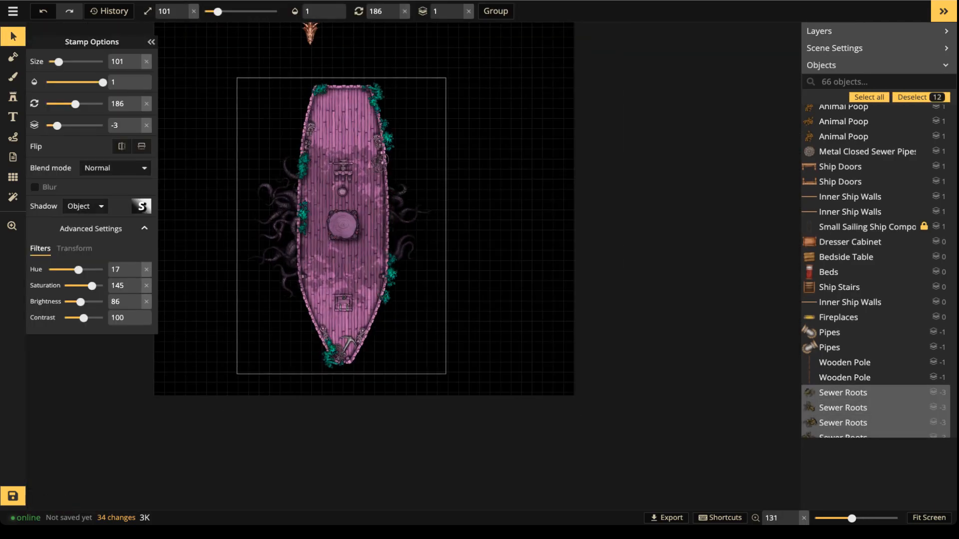
key(ctrl+z)
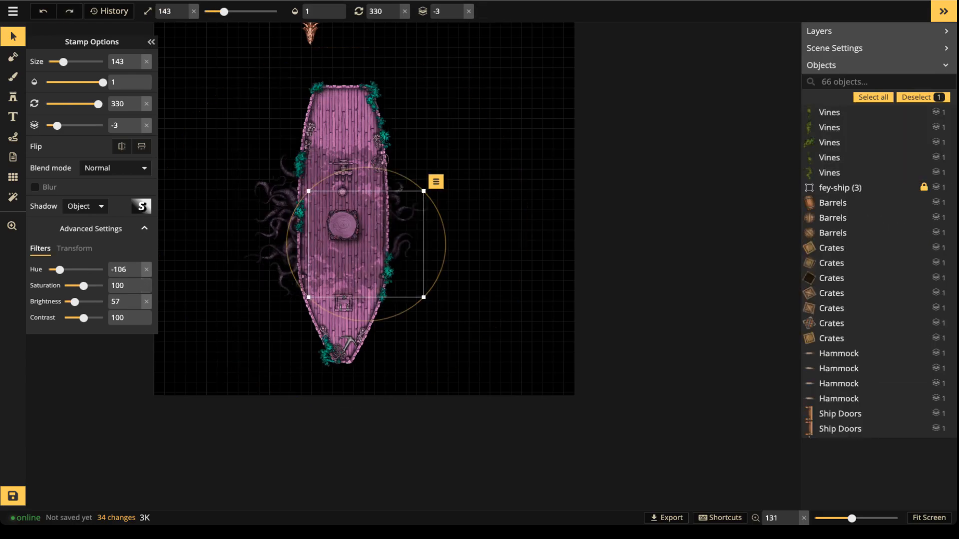
click(919, 97)
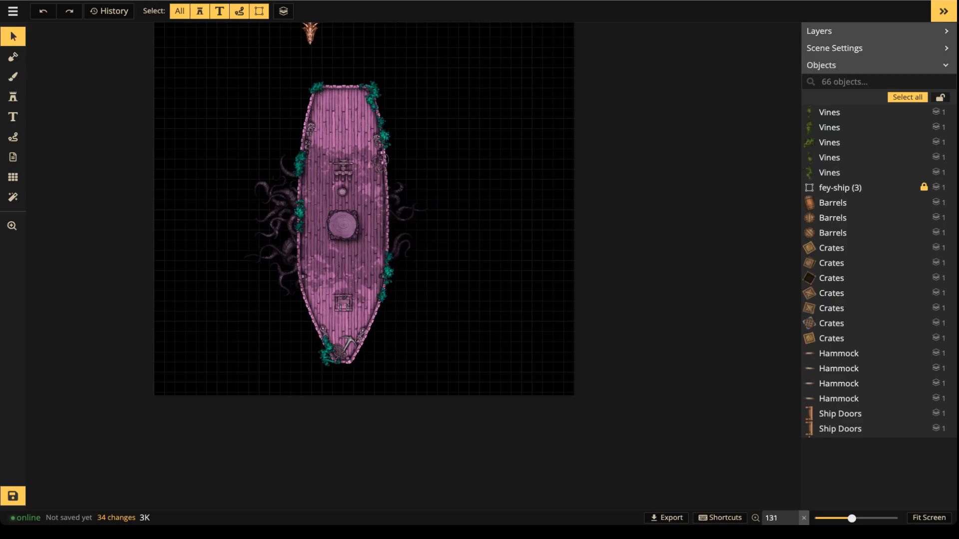
Select the sewer roots along the hull's left edge one after another to check their placement.
scroll(413, 270, up, 4)
drag(412, 270, 499, 307)
click(339, 202)
click(339, 292)
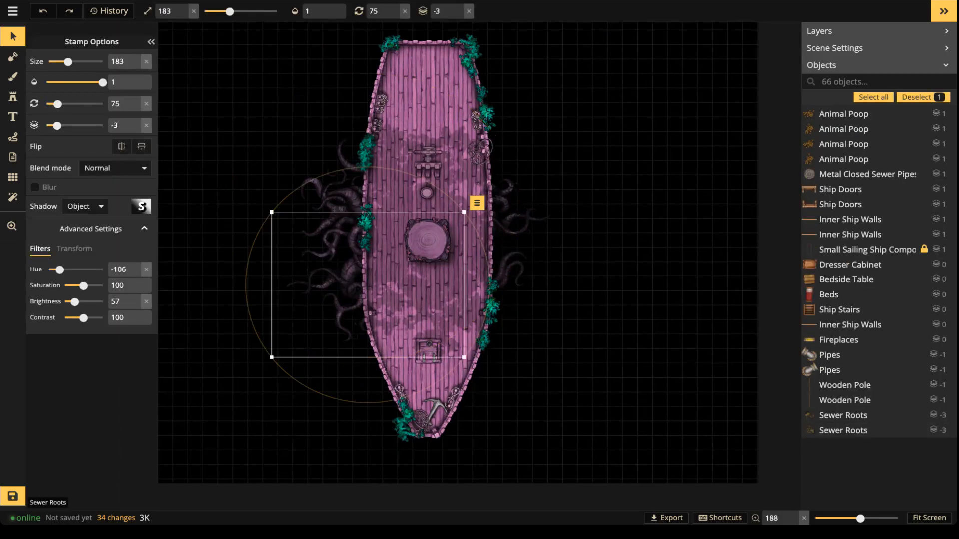
key(Escape)
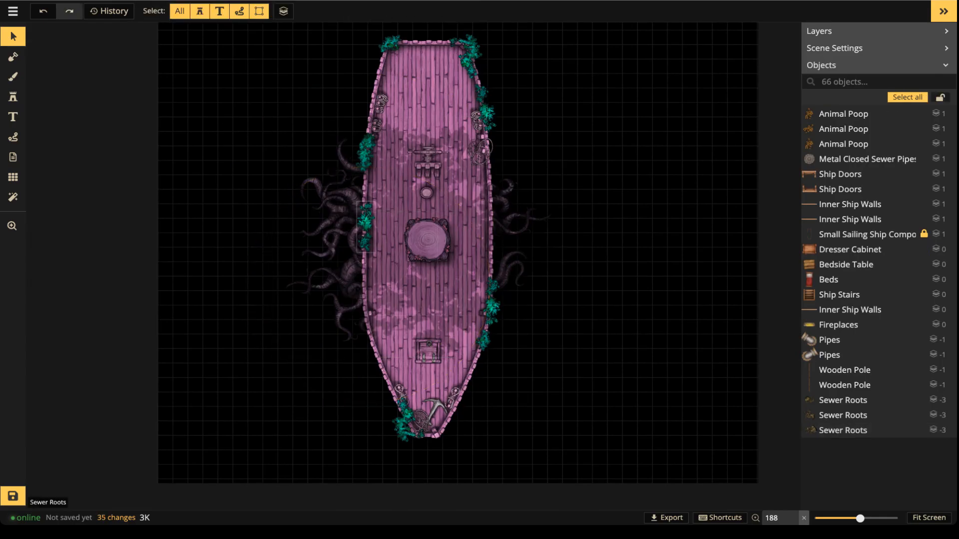
click(345, 215)
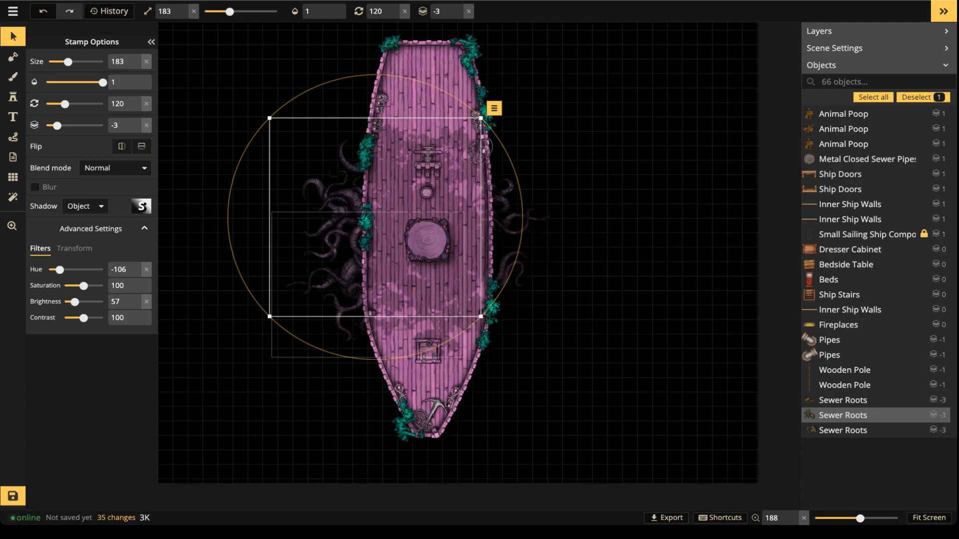
click(602, 269)
scroll(606, 273, down, 2)
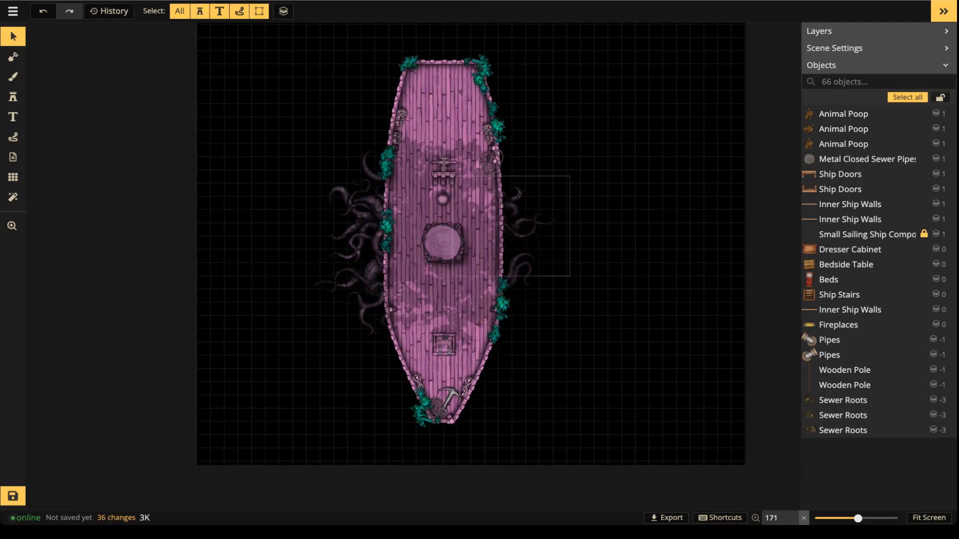
Shift the sewer roots along the hull's left edge slightly inward so they sit further beneath the hull.
click(524, 224)
drag(359, 226, 367, 227)
click(369, 281)
drag(369, 281, 380, 278)
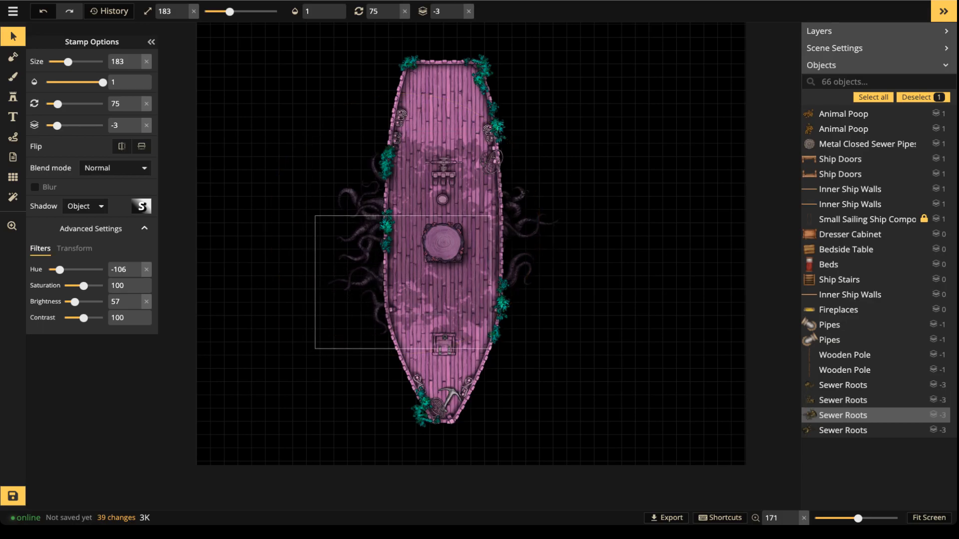
drag(367, 230, 372, 230)
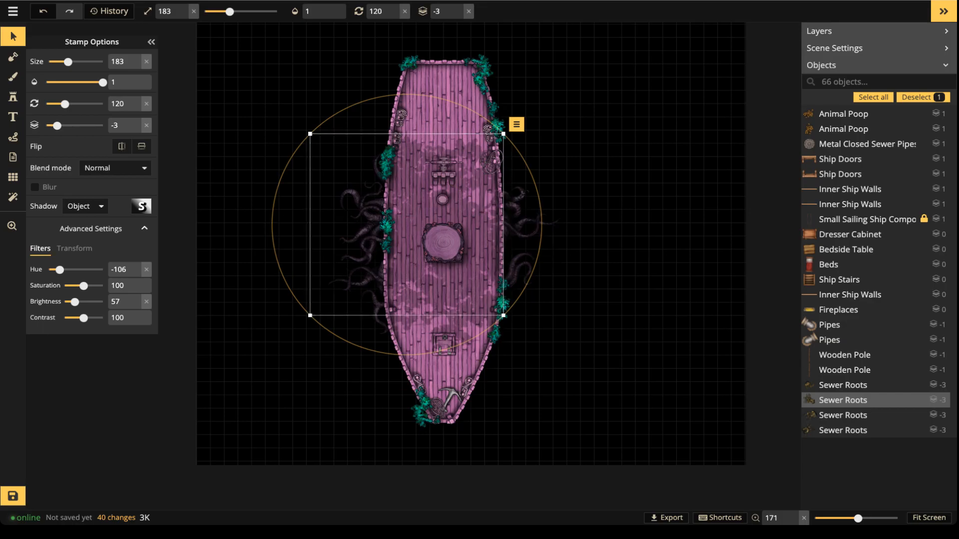
key(Escape)
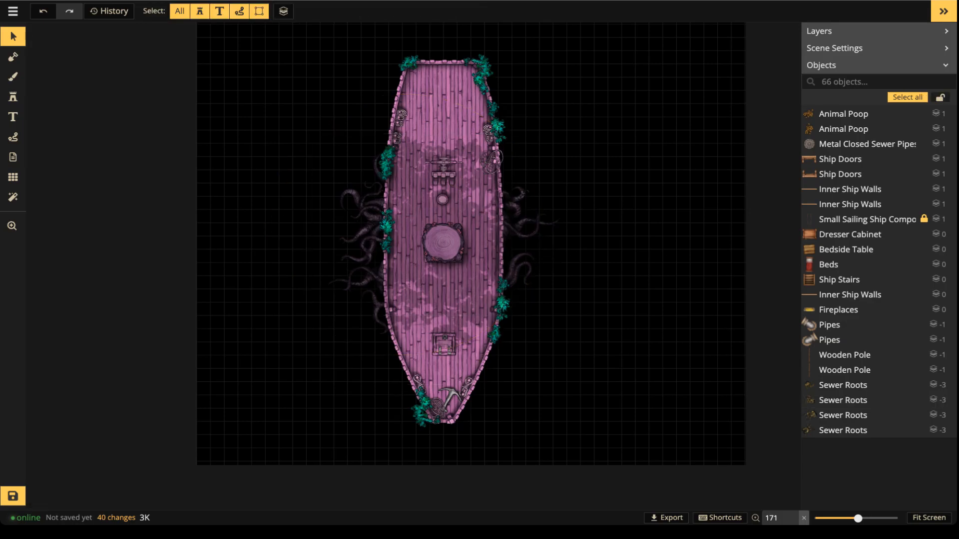
Select all vines and sewer roots around the pink ship together and combine them into one group.
scroll(397, 259, up, 2)
drag(397, 259, 353, 321)
scroll(415, 247, up, 2)
drag(451, 318, 443, 268)
scroll(451, 210, down, 3)
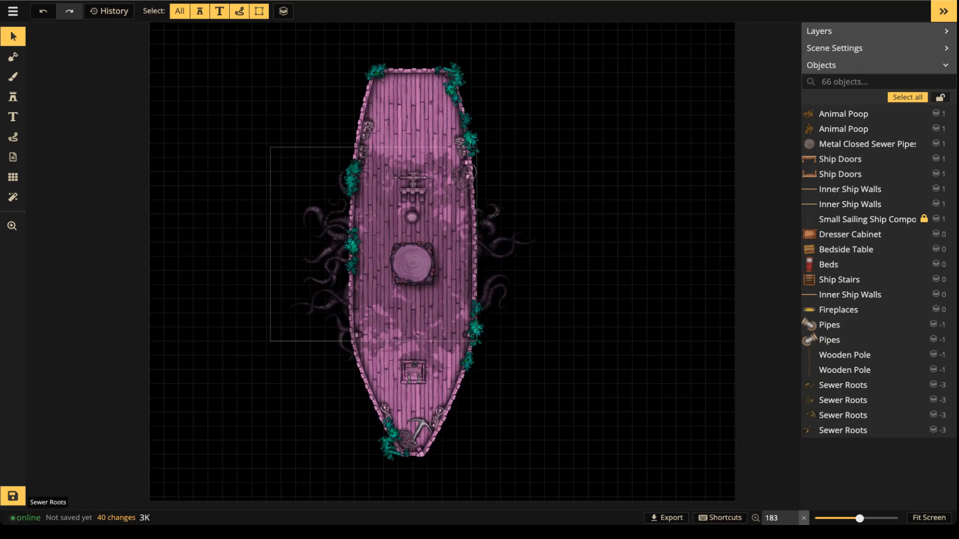
drag(424, 235, 420, 278)
scroll(407, 279, down, 2)
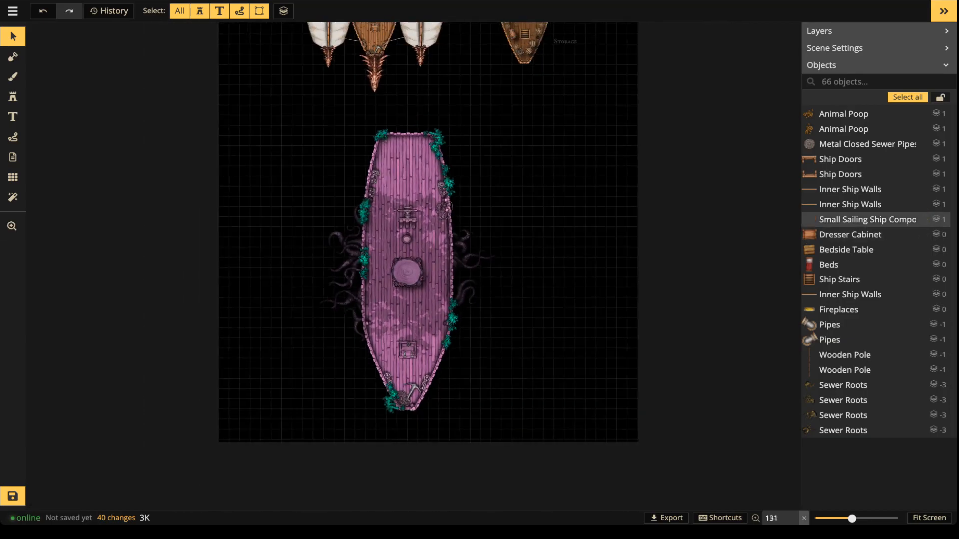
drag(295, 121, 617, 471)
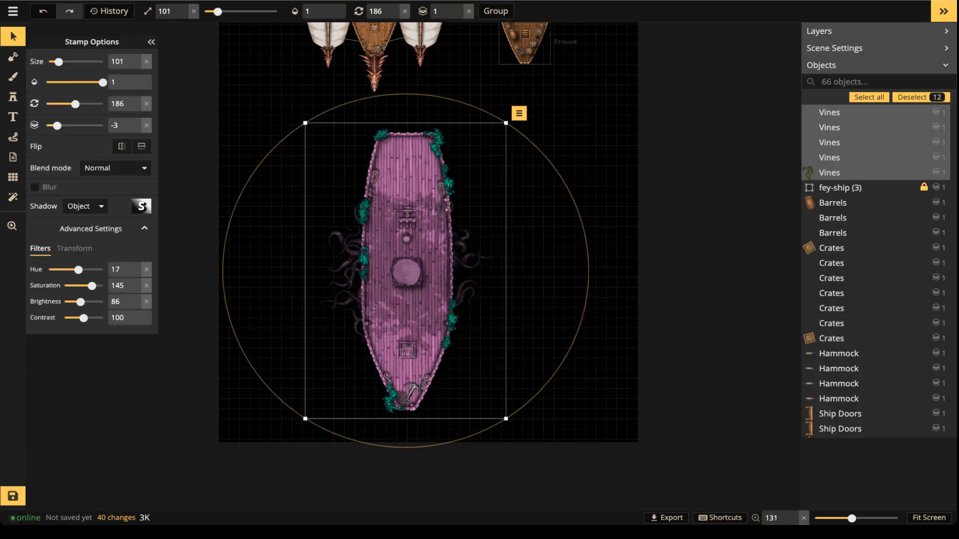
click(495, 11)
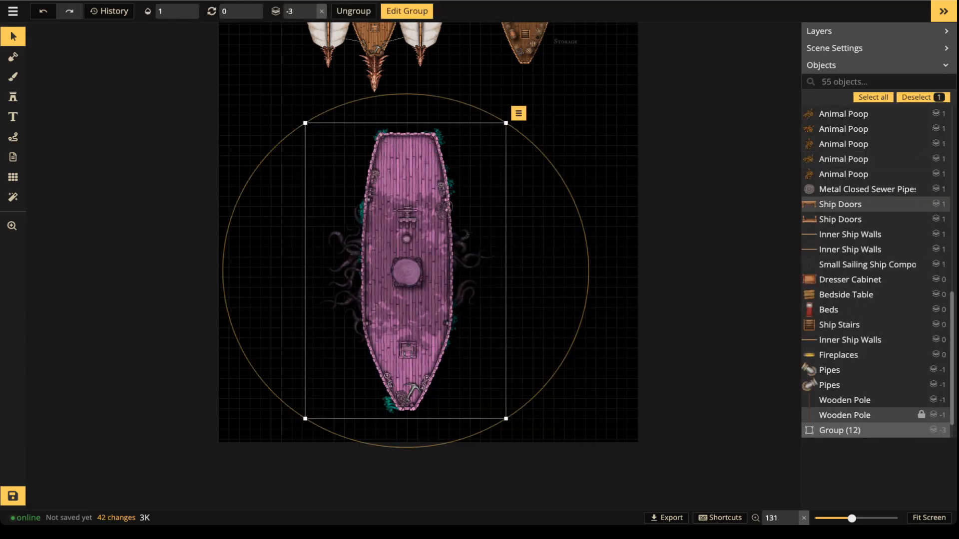
Rename the new group of vines and roots as feyship.
click(909, 430)
drag(866, 430, 842, 430)
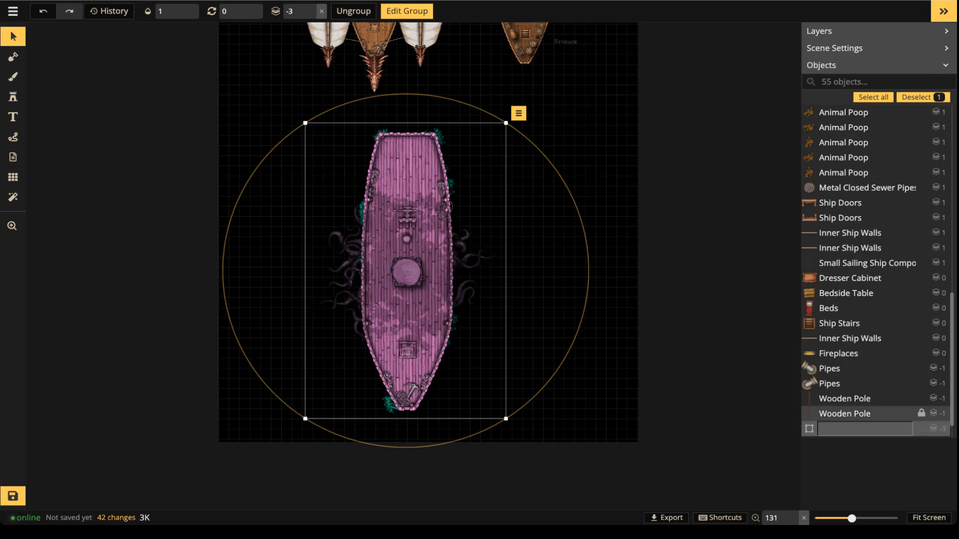
key(Return)
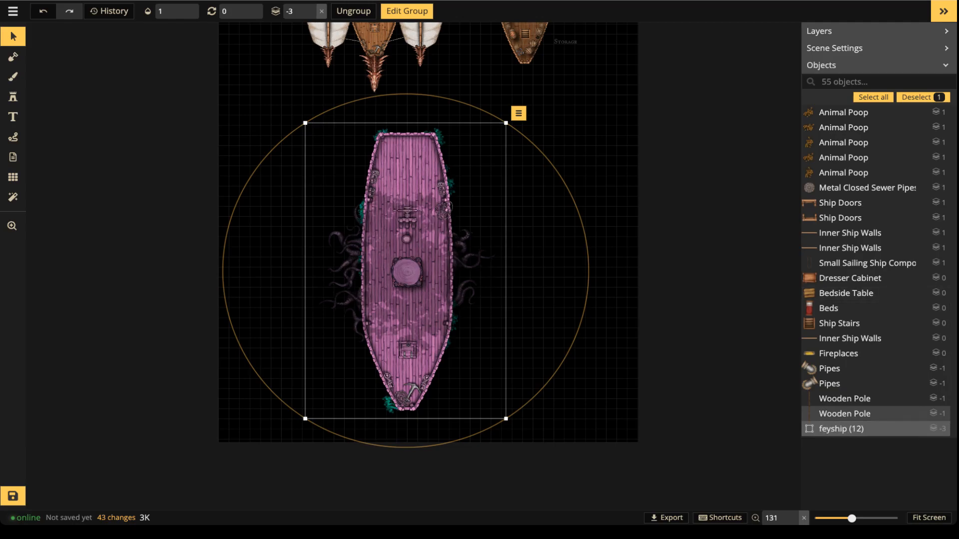
Try scaling the feyship group down from its lower corner, undo the resize and deselect the group.
scroll(442, 272, up, 3)
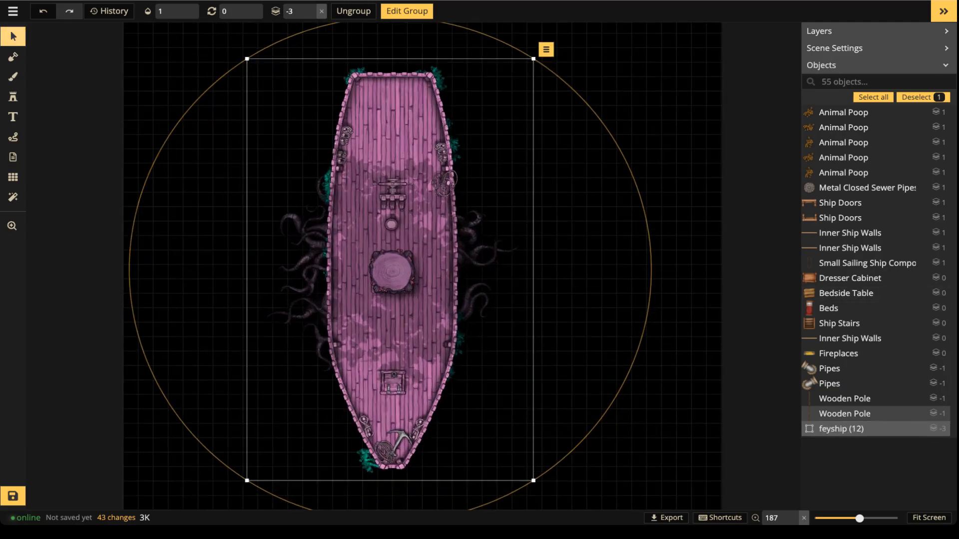
drag(534, 480, 504, 437)
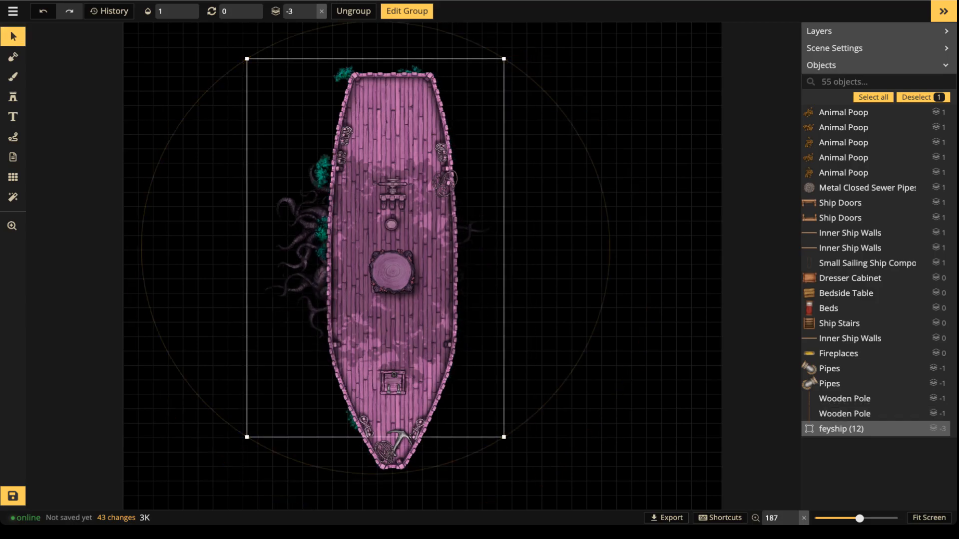
key(ctrl+z)
click(849, 429)
drag(171, 54, 499, 254)
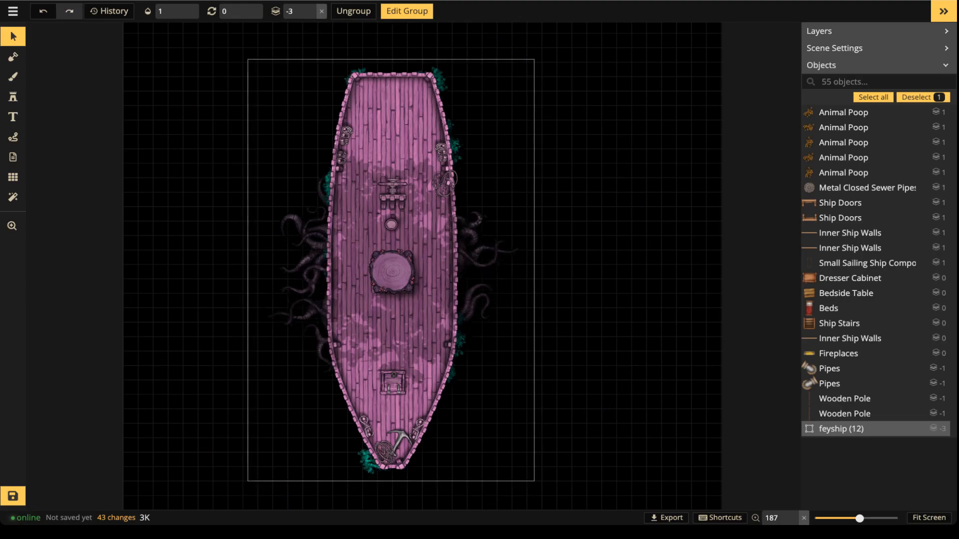
click(590, 310)
Open the feyship group for editing to check the vines and roots it contains, and leave it again.
double_click(849, 429)
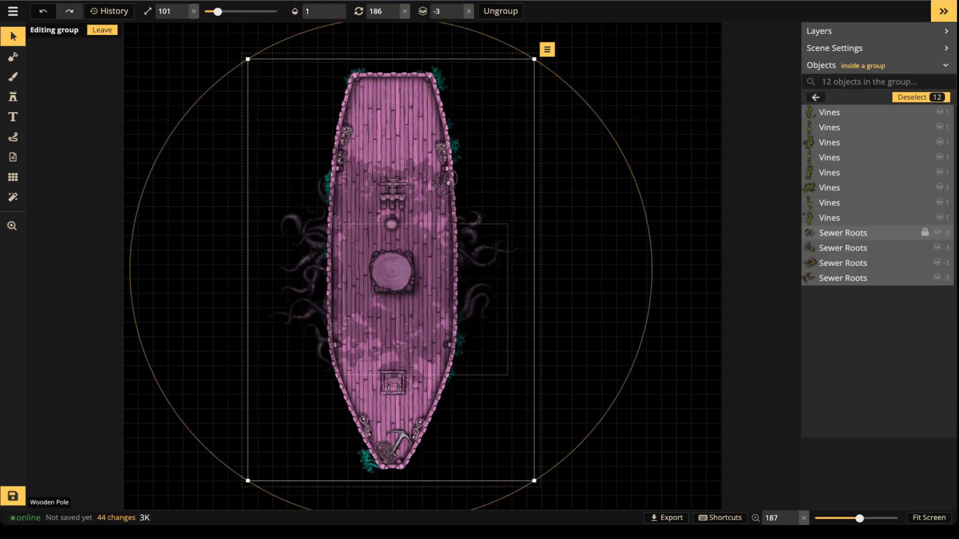
key(Escape)
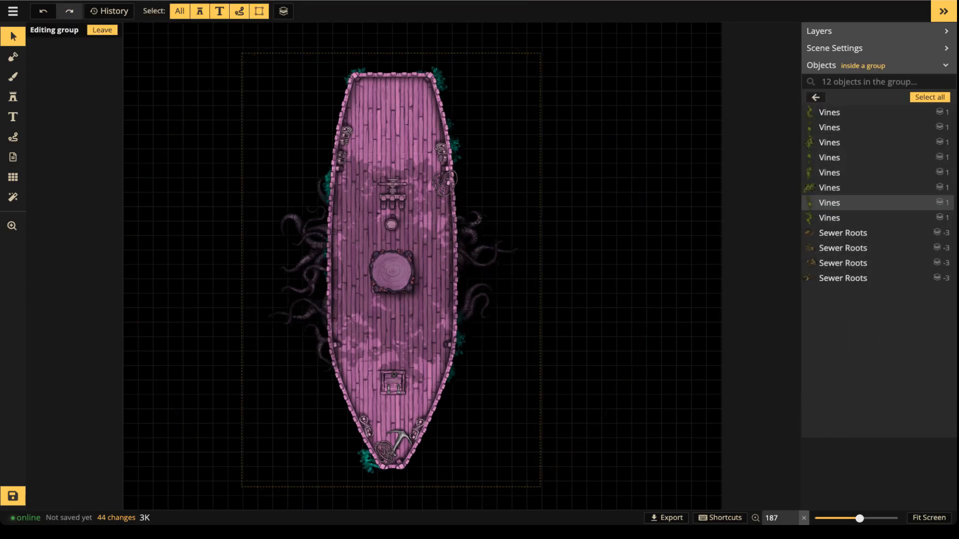
key(Escape)
scroll(859, 250, down, 8)
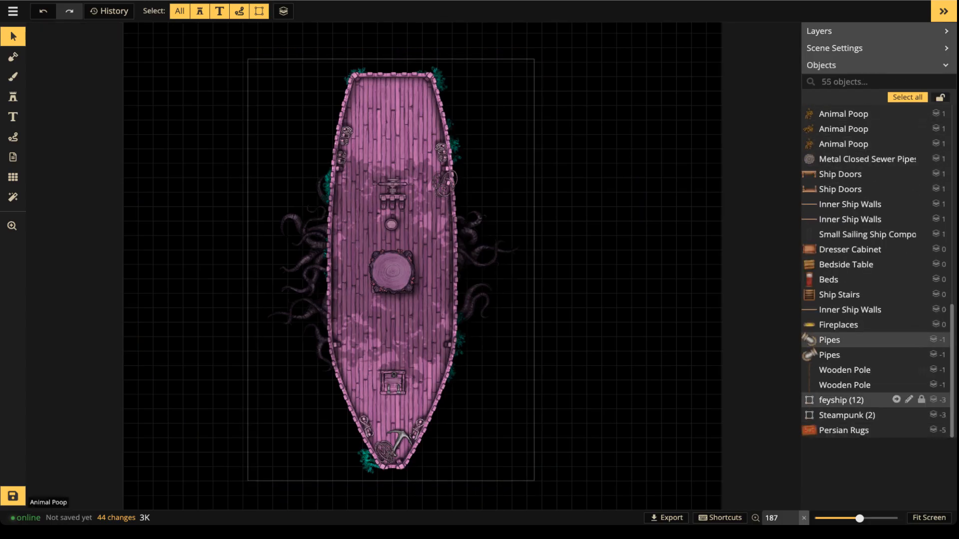
double_click(850, 400)
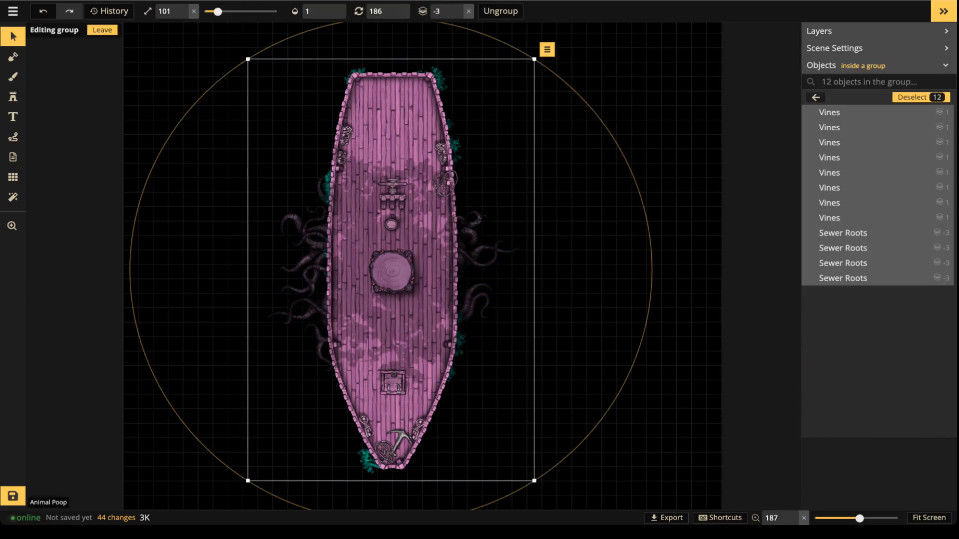
key(Escape)
key(Escape)
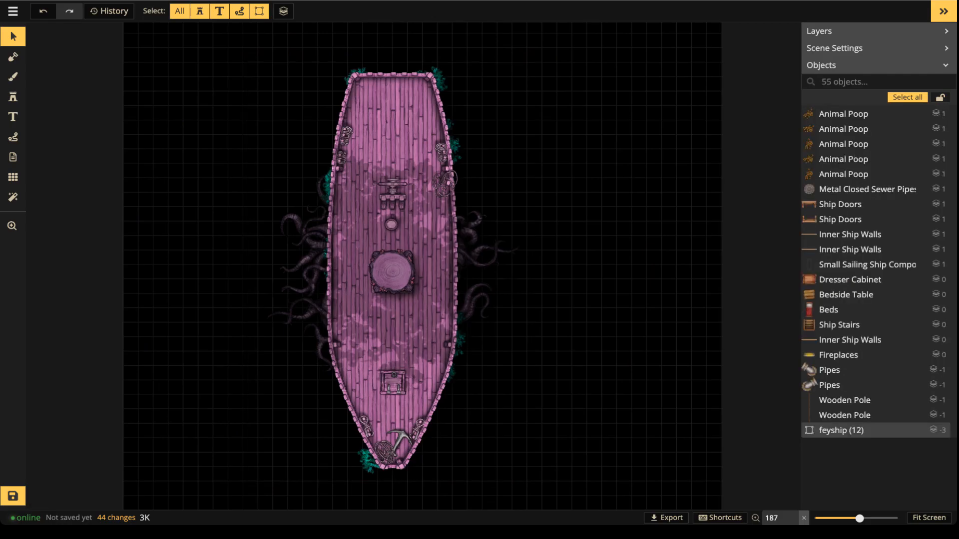
Try moving the feyship group out to the right of the hull, and undo the move.
click(842, 430)
drag(355, 250, 508, 264)
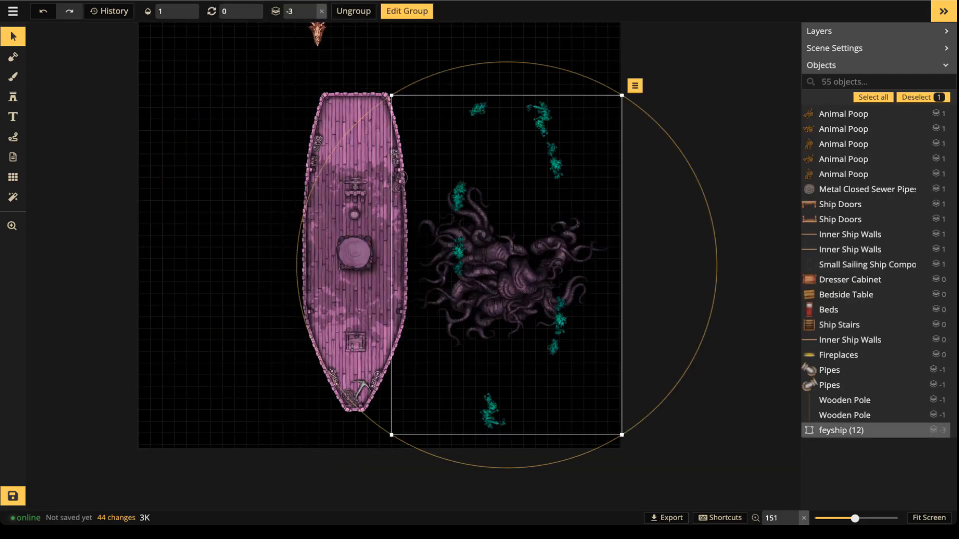
key(ctrl+z)
Open the feyship group for editing with all its vines and sewer roots selected.
click(897, 430)
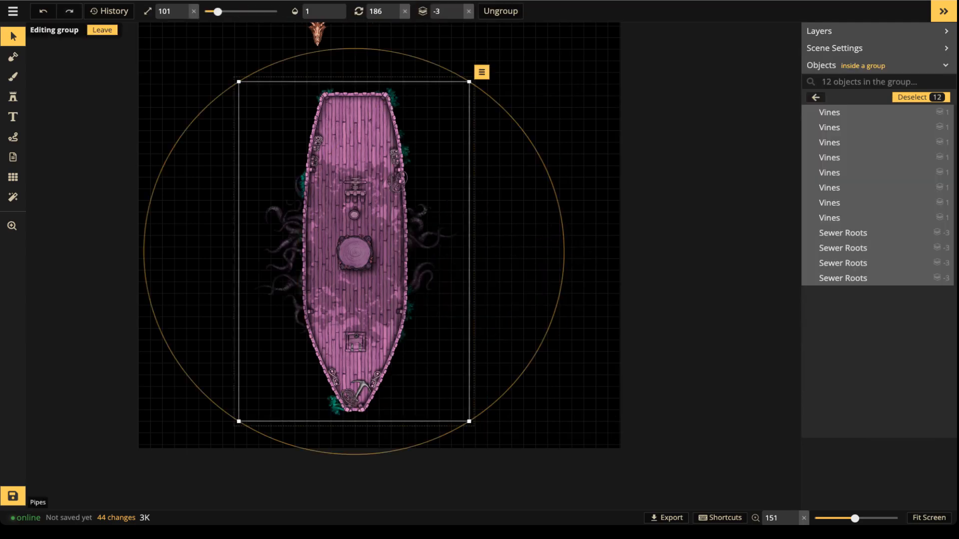
Exit group editing and undo the latest grouping of the vines and sewer roots.
key(Escape)
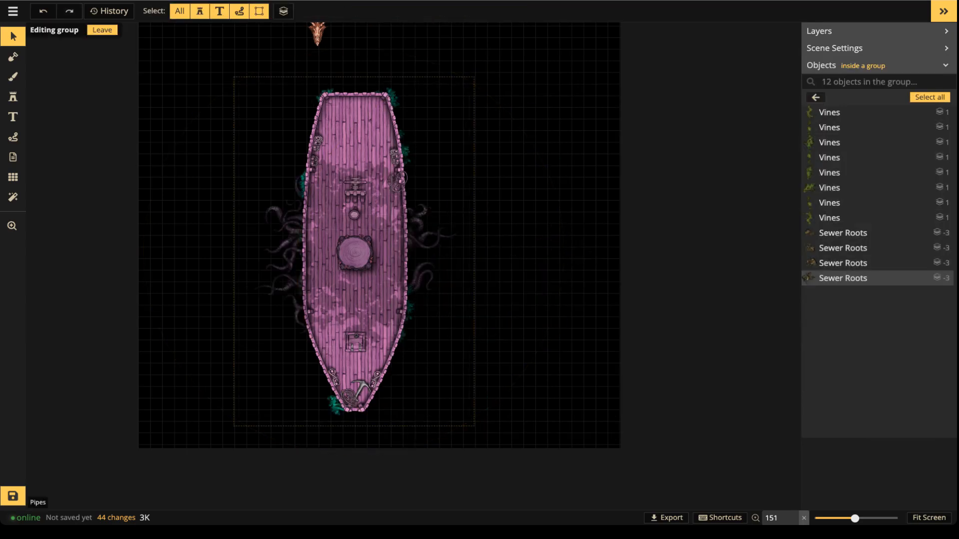
key(Escape)
key(ctrl+z)
key(ctrl+z)
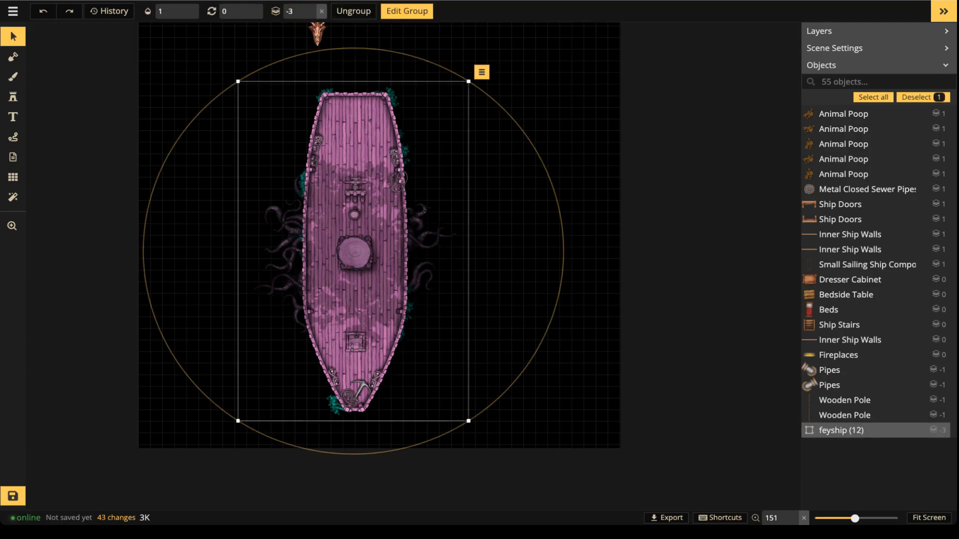
key(ctrl+z)
scroll(859, 415, down, 4)
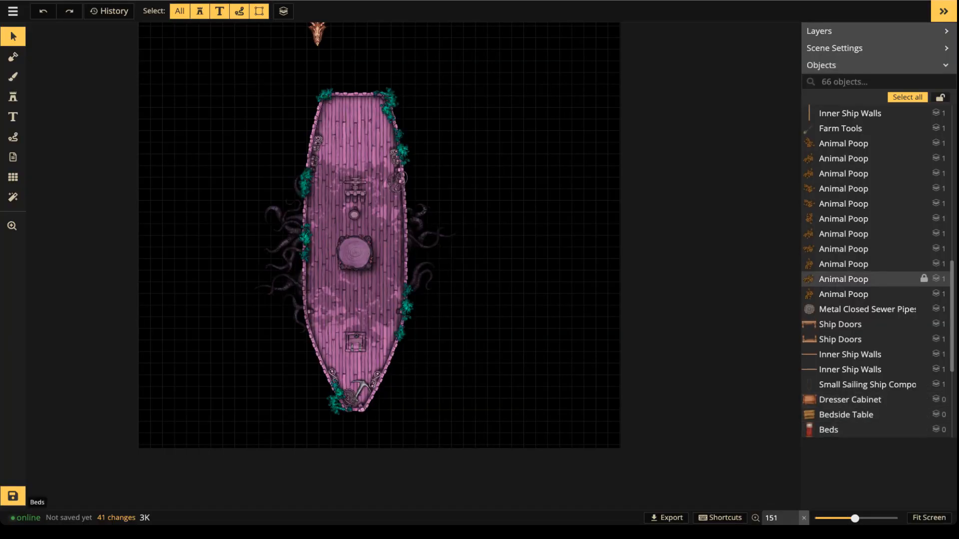
Unlock the fey-ship group and combine it with the surrounding vines and sewer roots into one 13-object group.
scroll(859, 379, up, 10)
click(429, 237)
drag(482, 88, 171, 448)
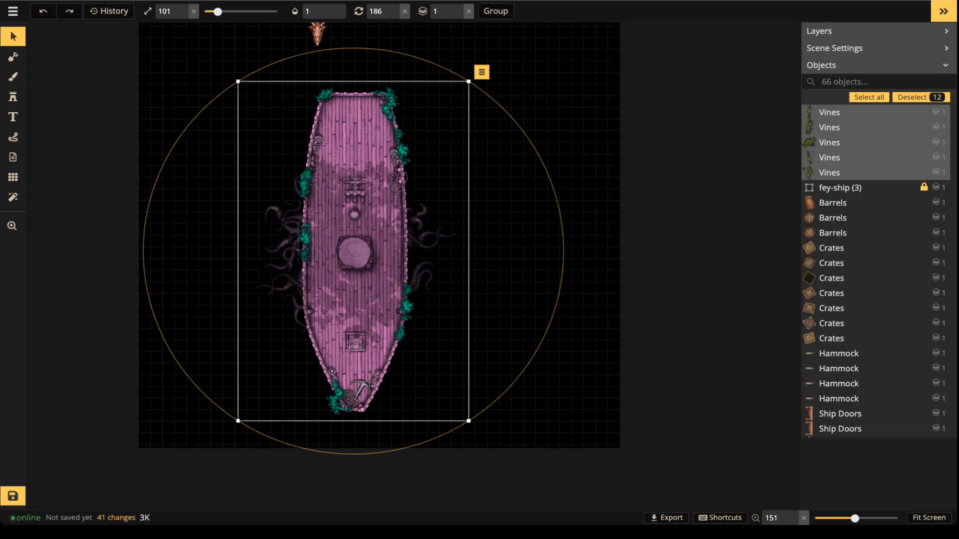
click(178, 97)
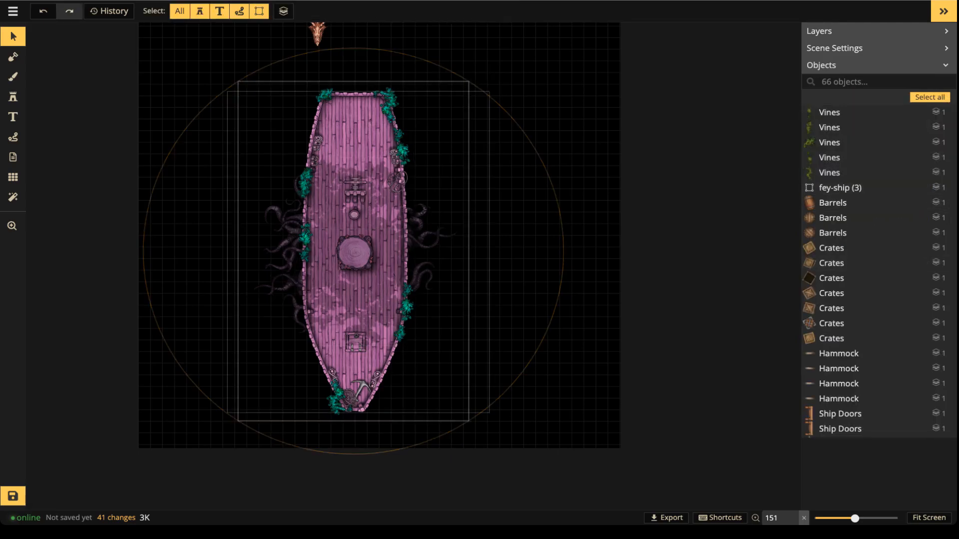
drag(178, 96, 575, 460)
drag(356, 240, 357, 238)
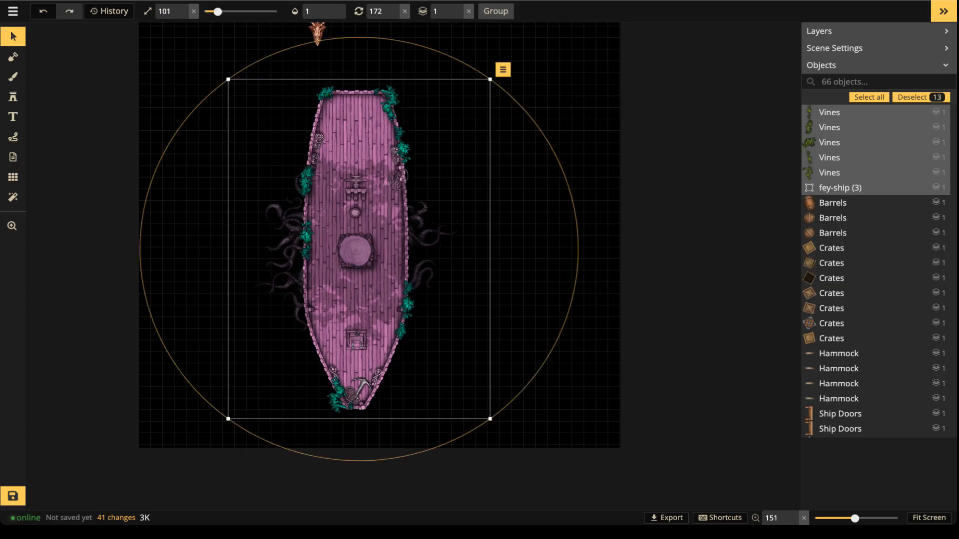
click(495, 11)
click(219, 256)
scroll(239, 256, down, 1)
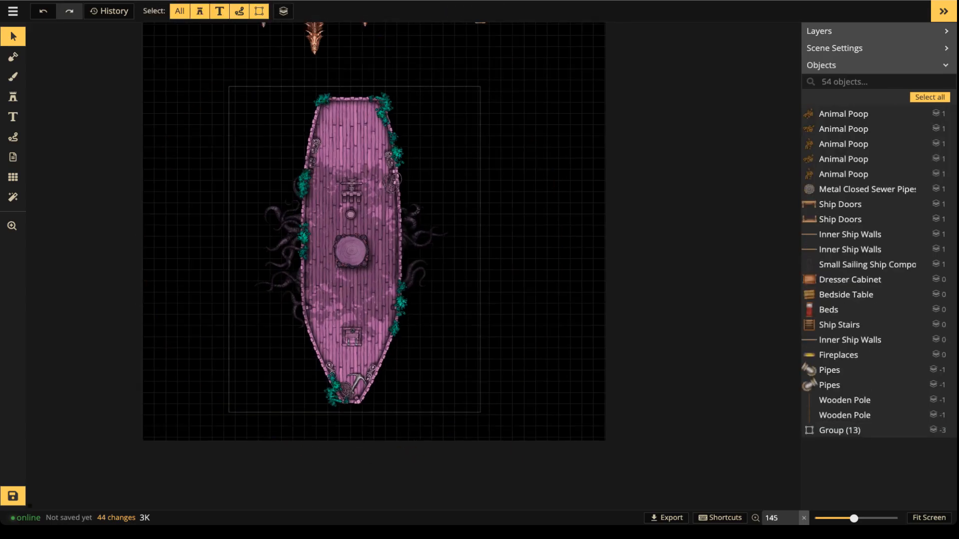
Scale down the grouped purple ship and move it lower on the map.
click(333, 252)
scroll(332, 252, down, 2)
scroll(333, 252, up, 5)
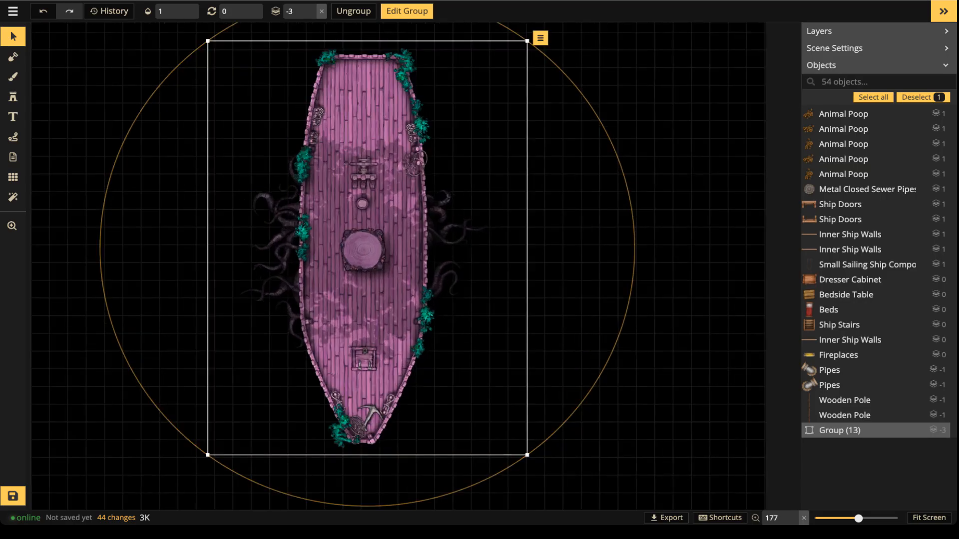
scroll(335, 250, up, 4)
scroll(336, 249, down, 8)
drag(337, 246, 340, 296)
key(Escape)
scroll(350, 225, up, 2)
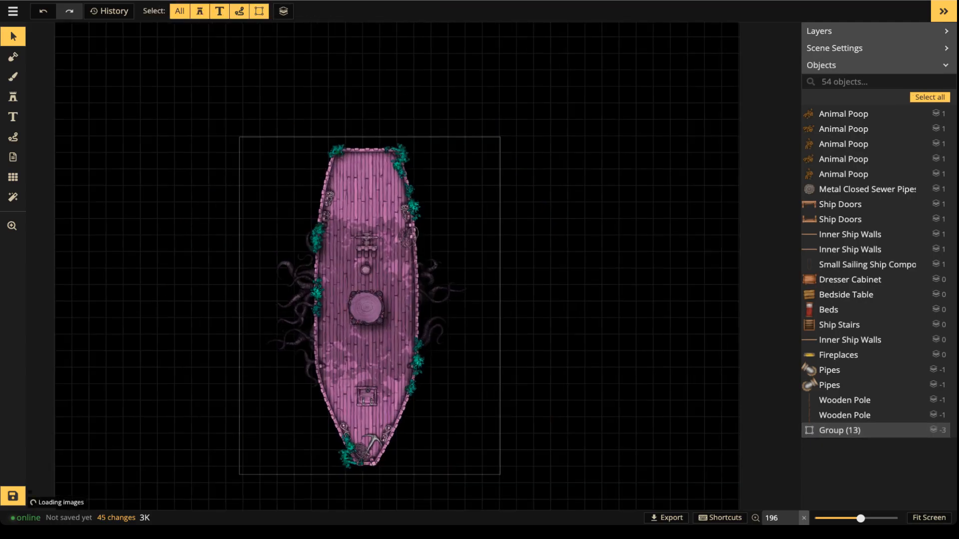
scroll(350, 225, up, 3)
drag(350, 300, 349, 244)
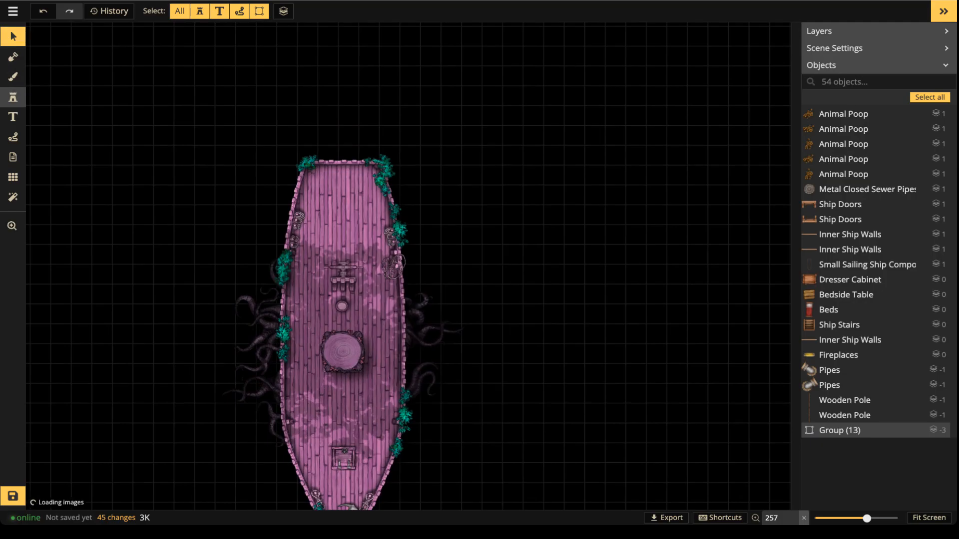
Choose the third ship waves stamp from the catalog's Water pack for placing.
click(13, 96)
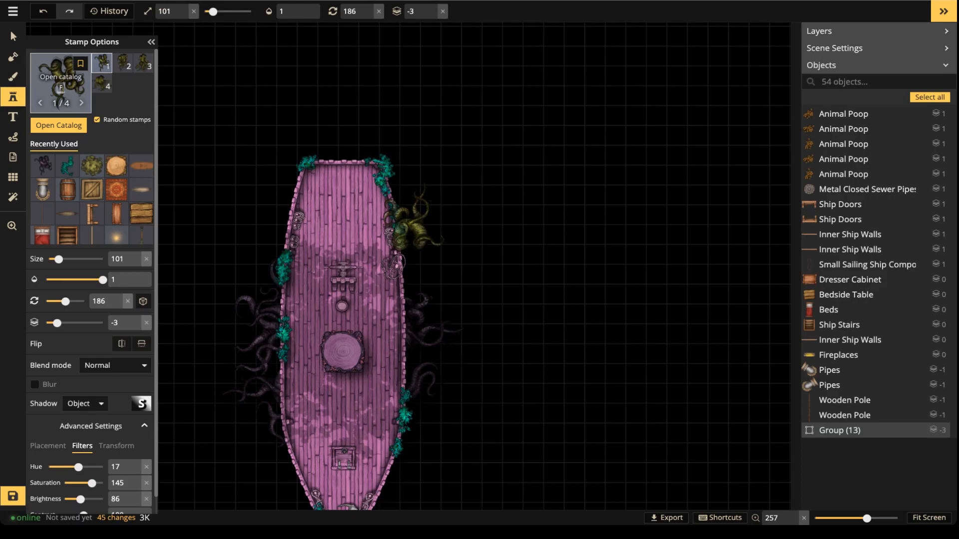
click(60, 80)
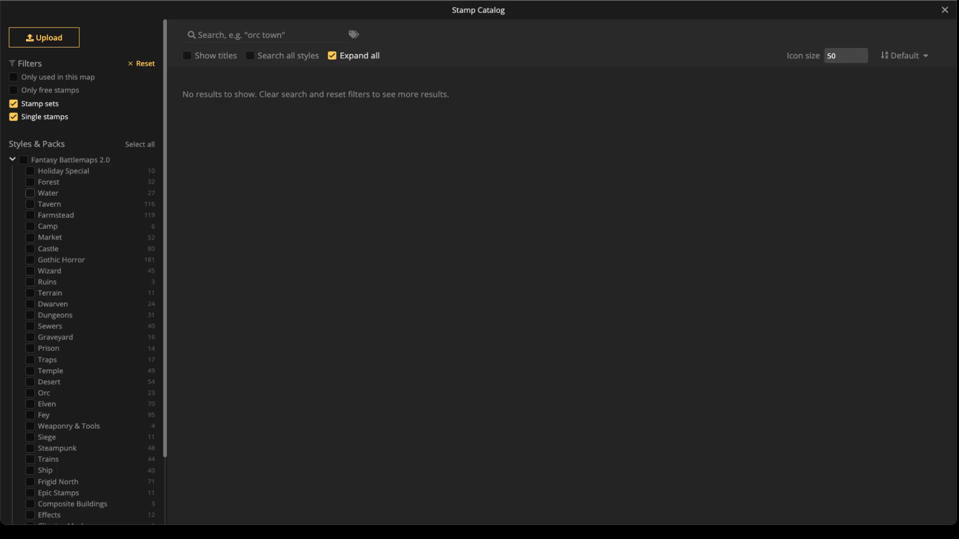
click(30, 193)
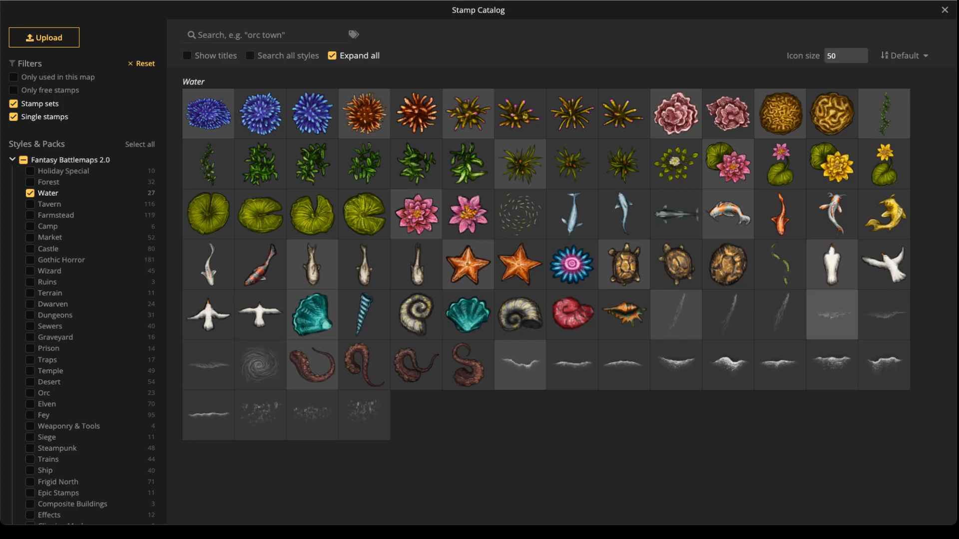
click(780, 315)
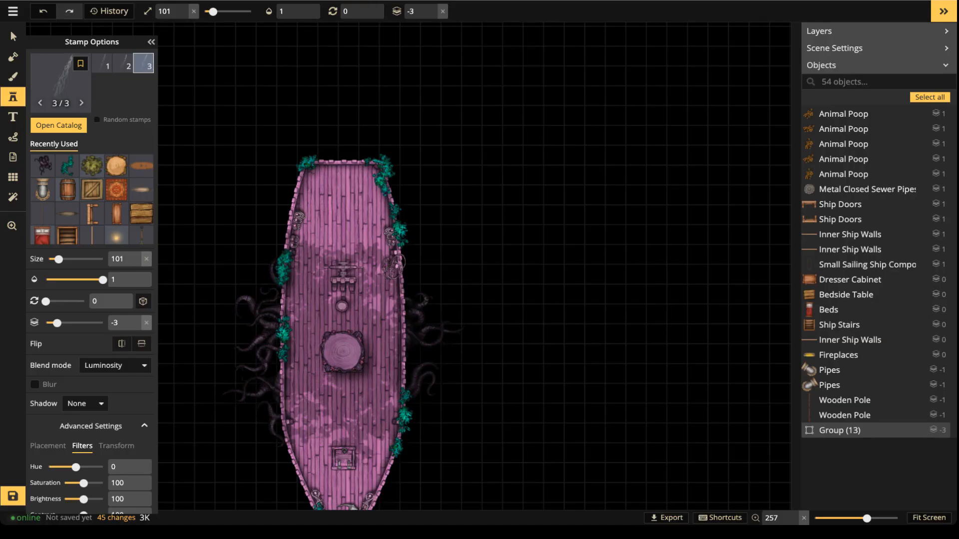
mouse_move(379, 319)
mouse_down()
mouse_move(398, 294)
mouse_move(374, 325)
mouse_move(397, 318)
mouse_up()
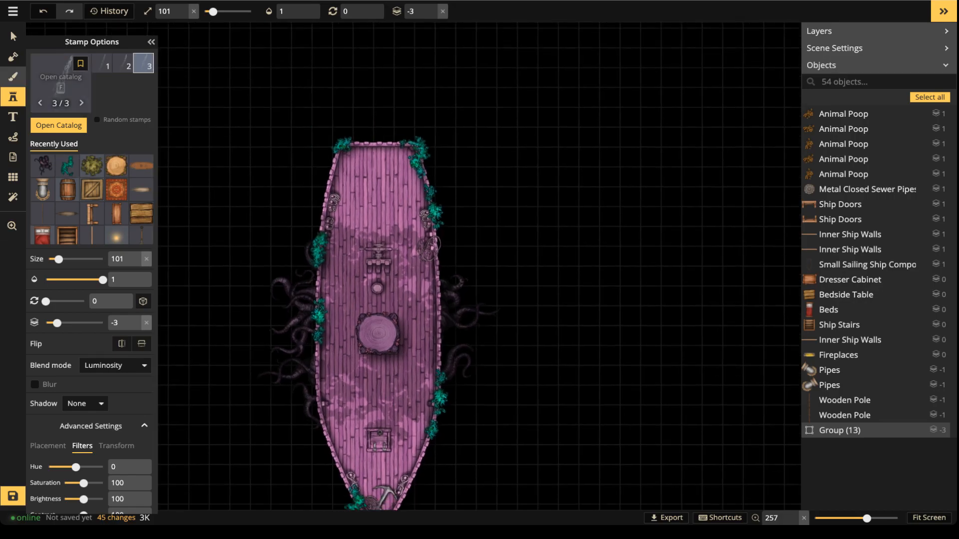
click(13, 77)
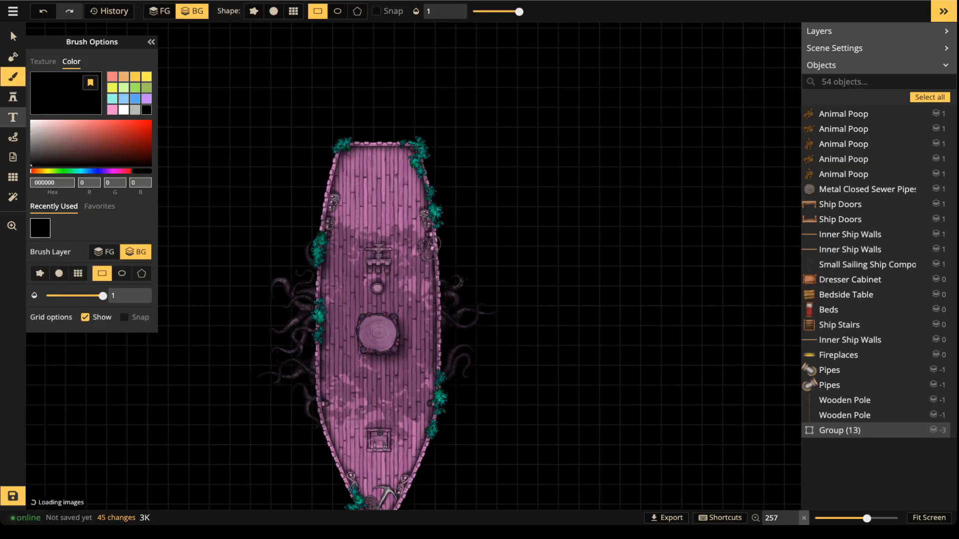
click(13, 116)
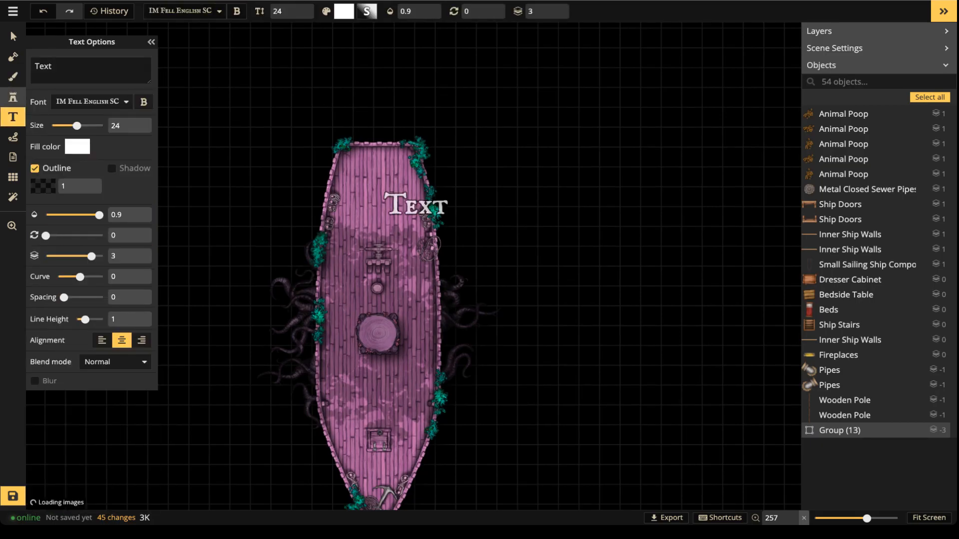
click(13, 97)
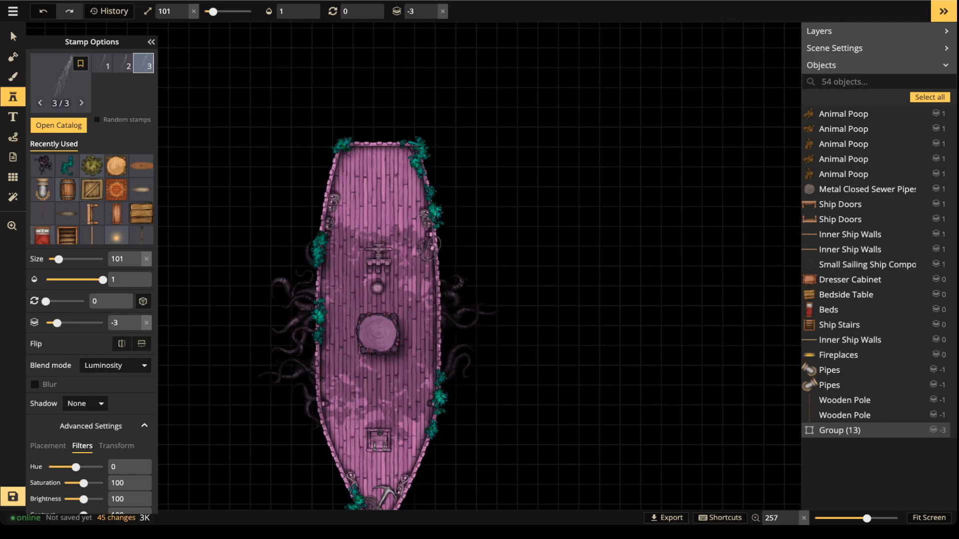
Save the map.
key(ctrl+s)
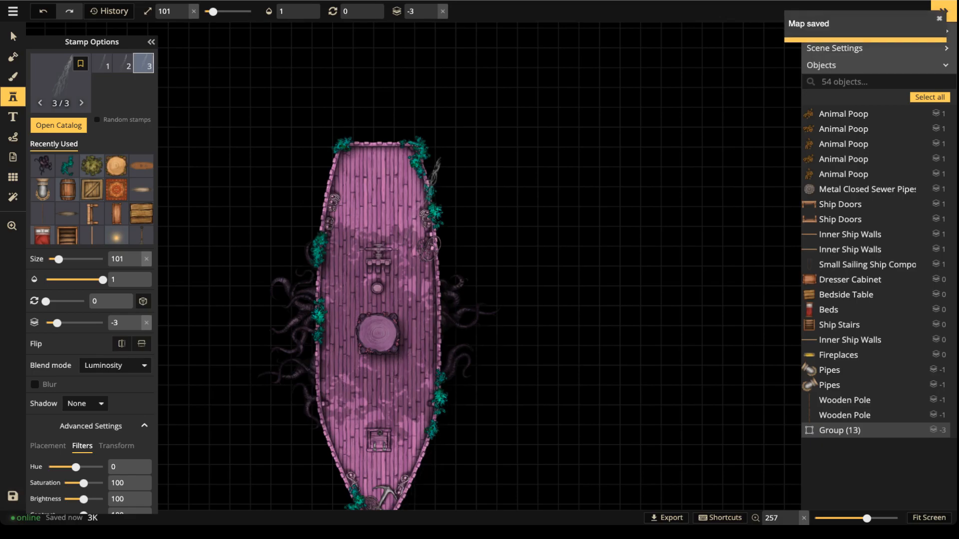
Place the wave stamp at the ship's flat stern with size 271 and rotation 165.
scroll(408, 210, down, 2)
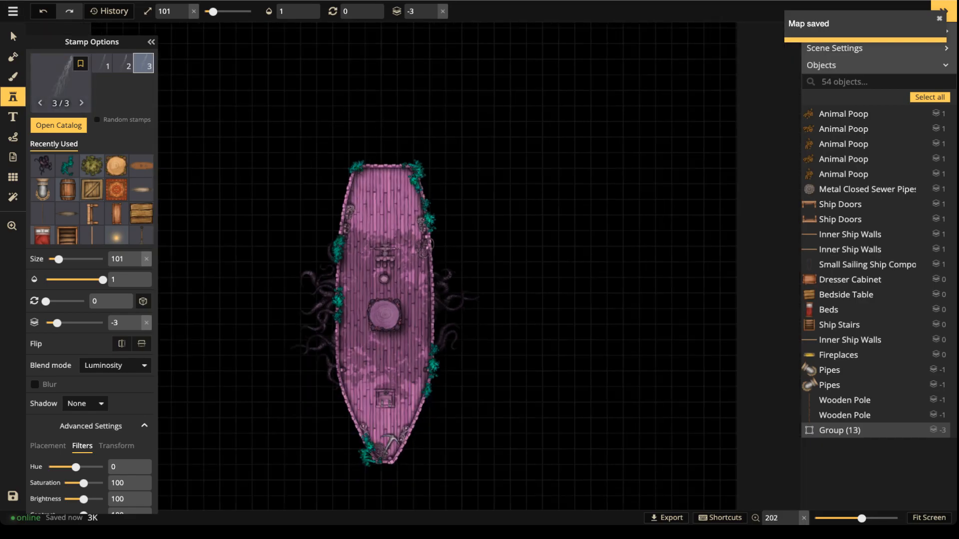
scroll(329, 210, up, 17)
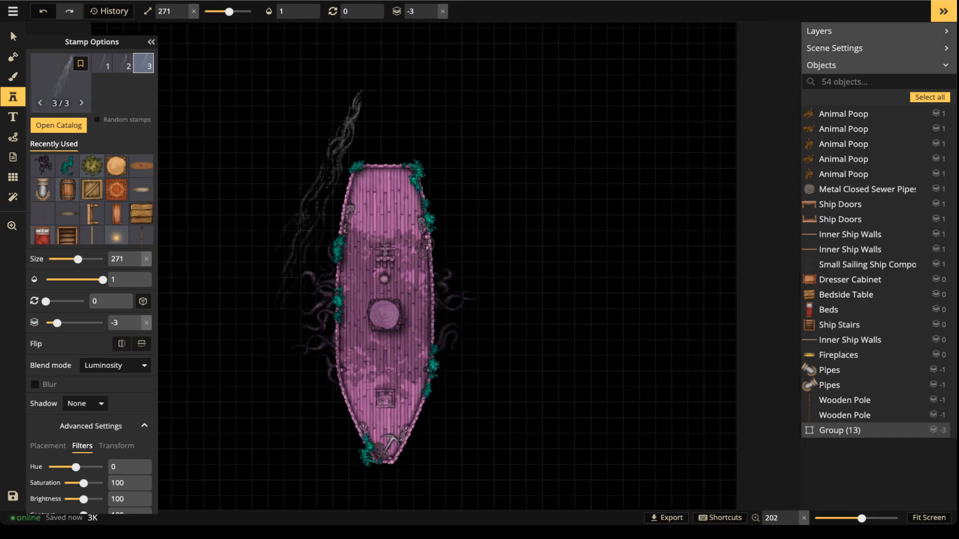
scroll(328, 210, up, 10)
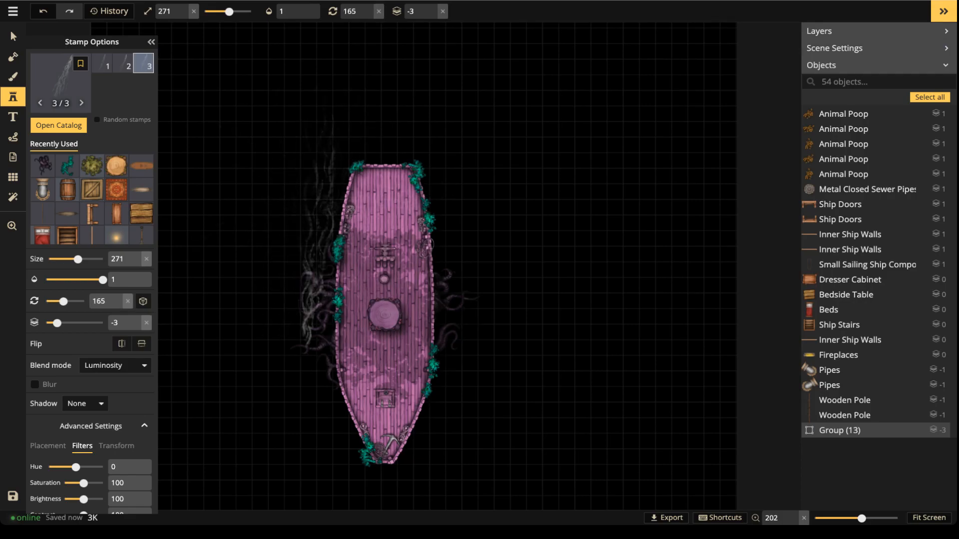
drag(366, 149, 373, 213)
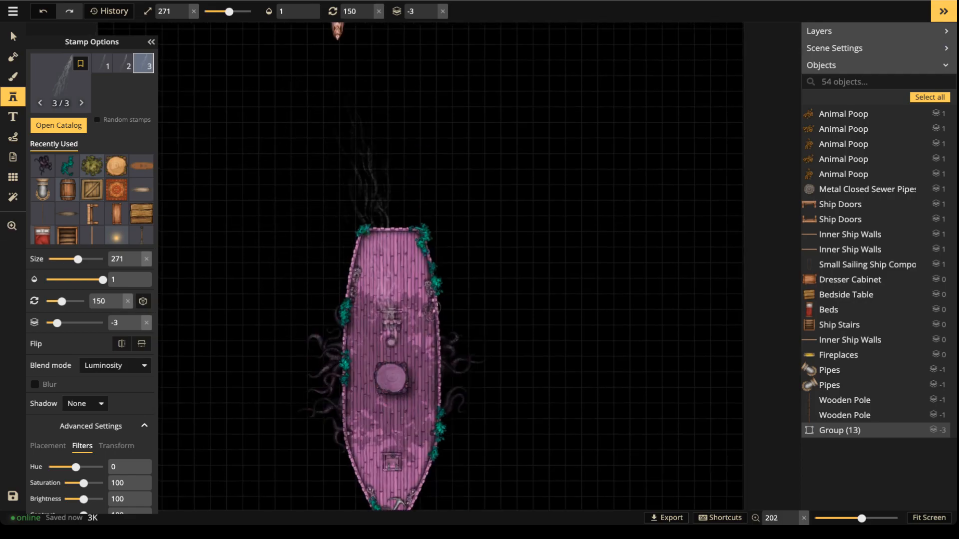
click(373, 212)
scroll(373, 205, up, 1)
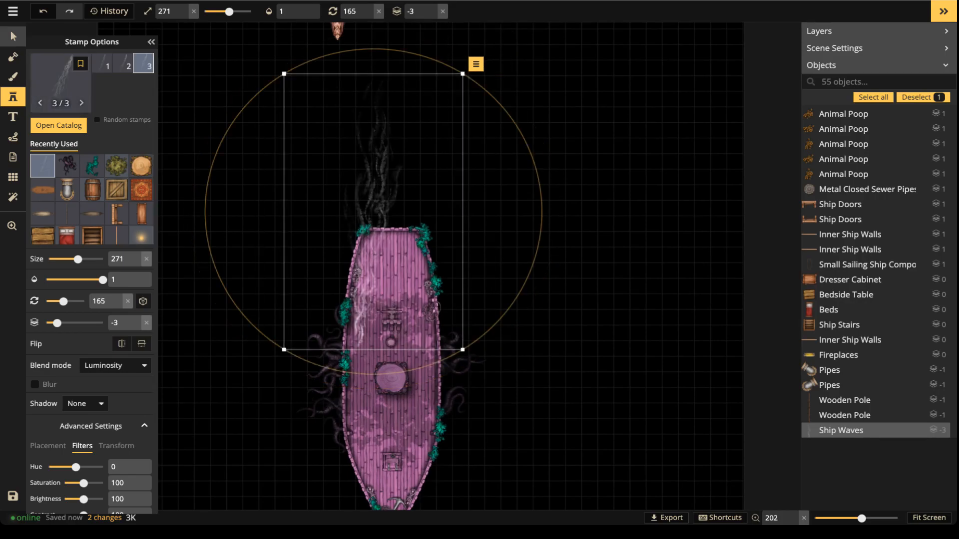
Move the wave stamp to the right corner of the stern at rotation 161 and put it on layer -5.
click(12, 34)
drag(205, 211, 206, 224)
drag(378, 270, 437, 282)
click(458, 15)
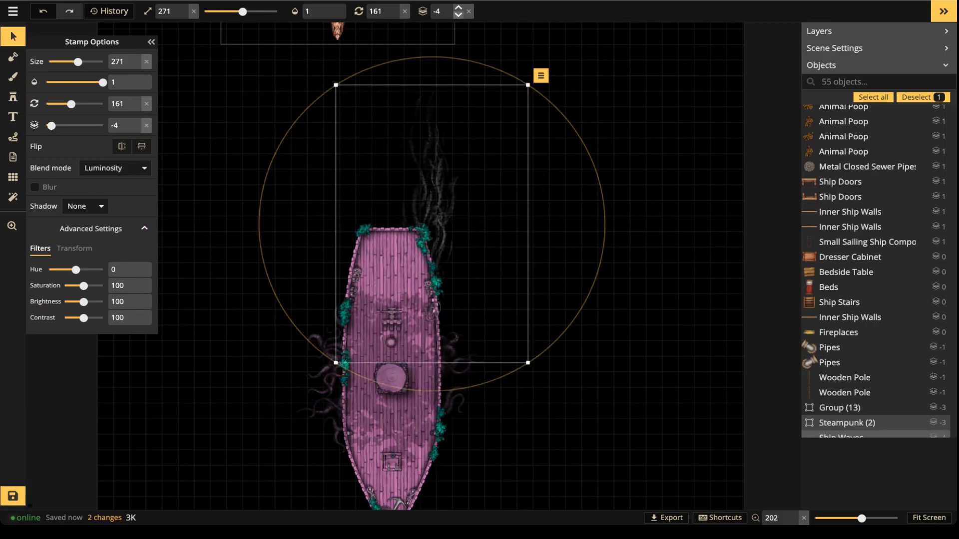
click(458, 15)
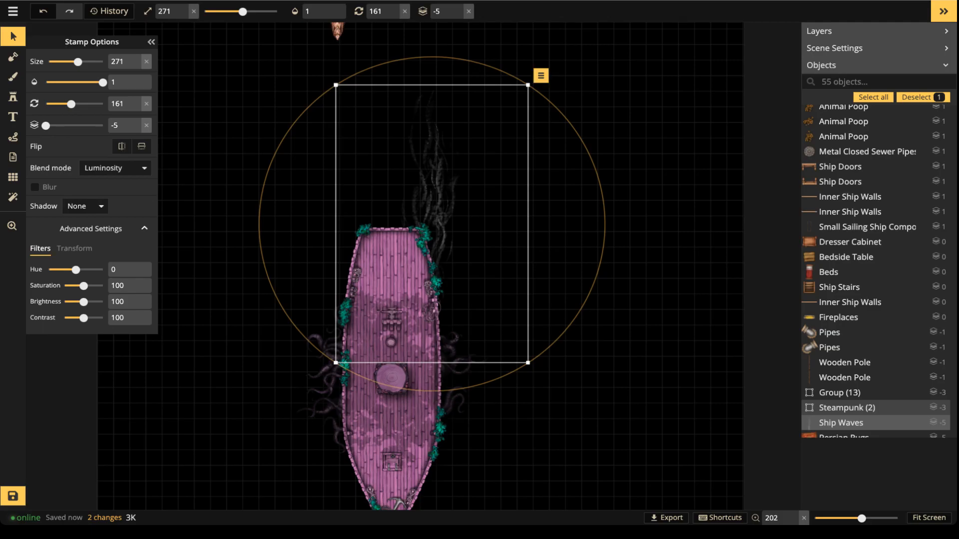
Stretch the wave stamp's width to 210 and center it behind the ship's stern at rotation 144.
click(75, 249)
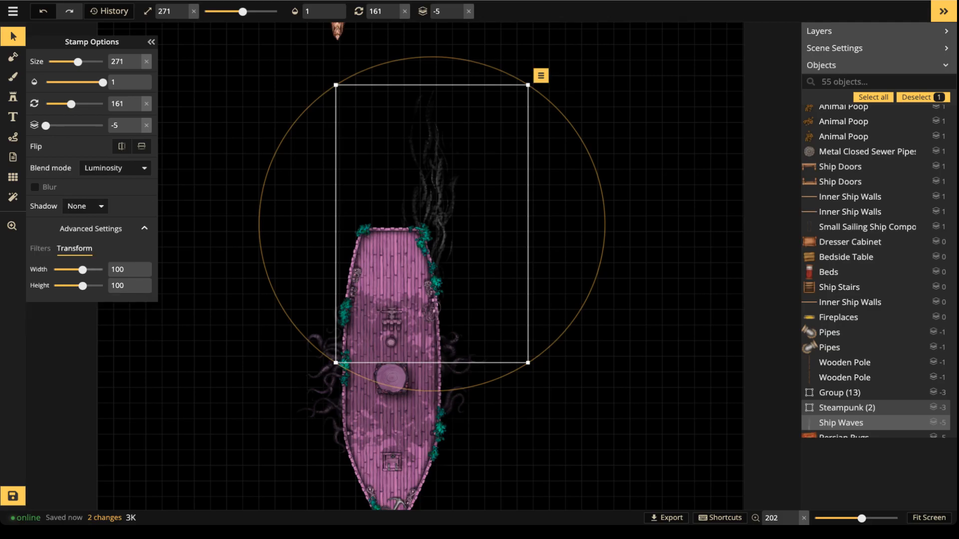
drag(83, 270, 92, 270)
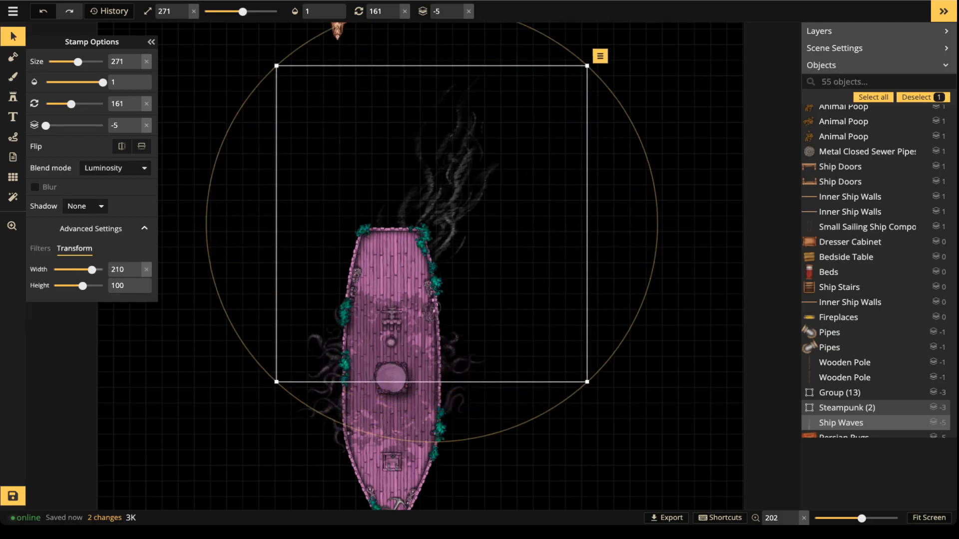
scroll(434, 199, down, 3)
drag(435, 199, 398, 198)
drag(642, 220, 641, 211)
drag(435, 200, 435, 206)
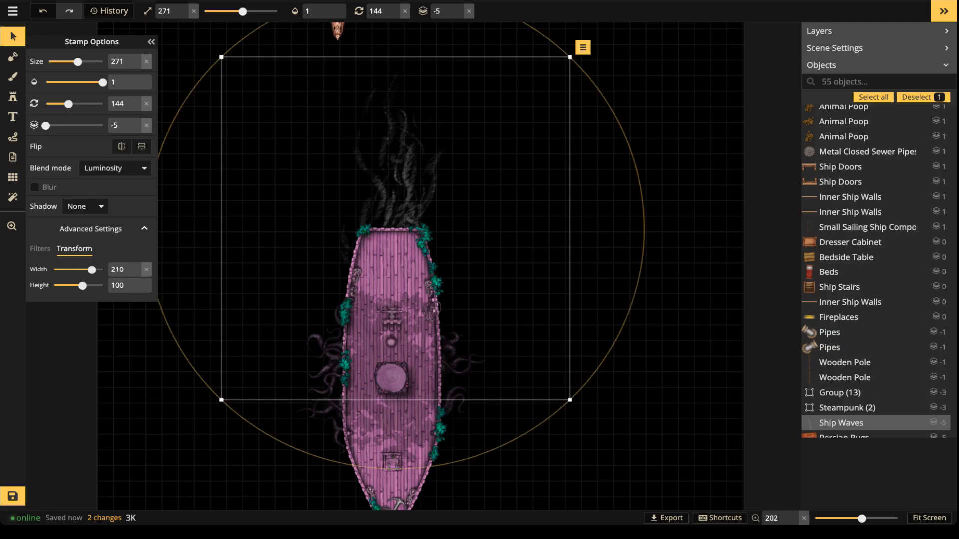
Give the wave stamp an Object shadow in magenta BD10E0.
click(40, 248)
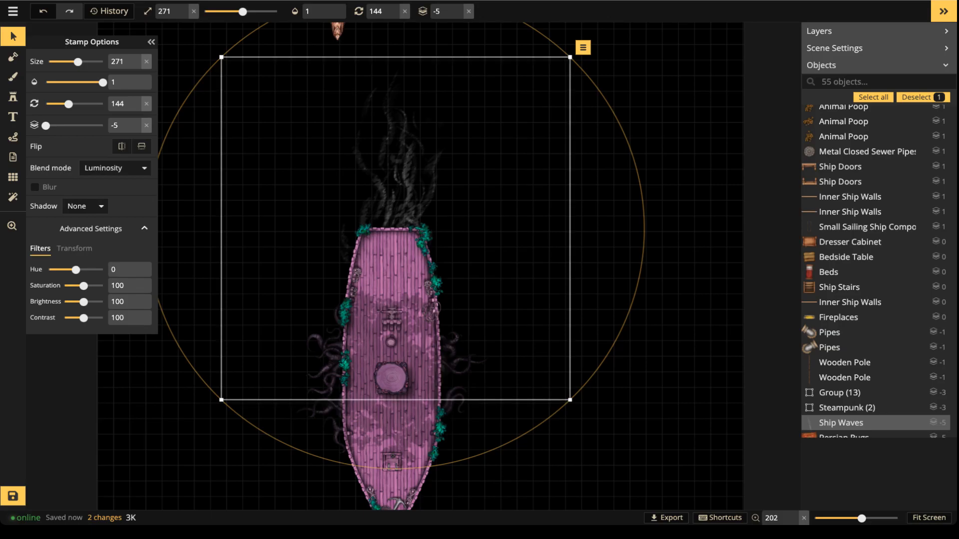
click(85, 206)
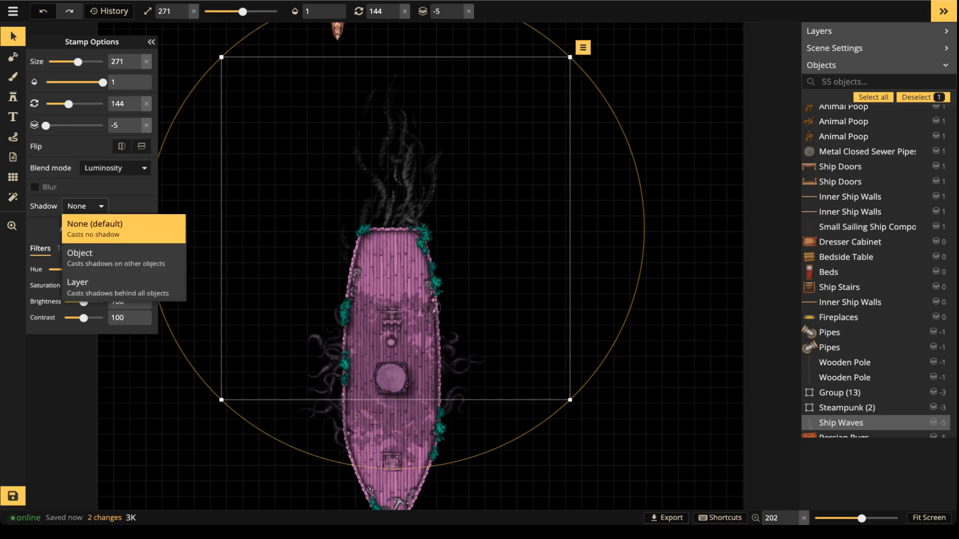
click(90, 257)
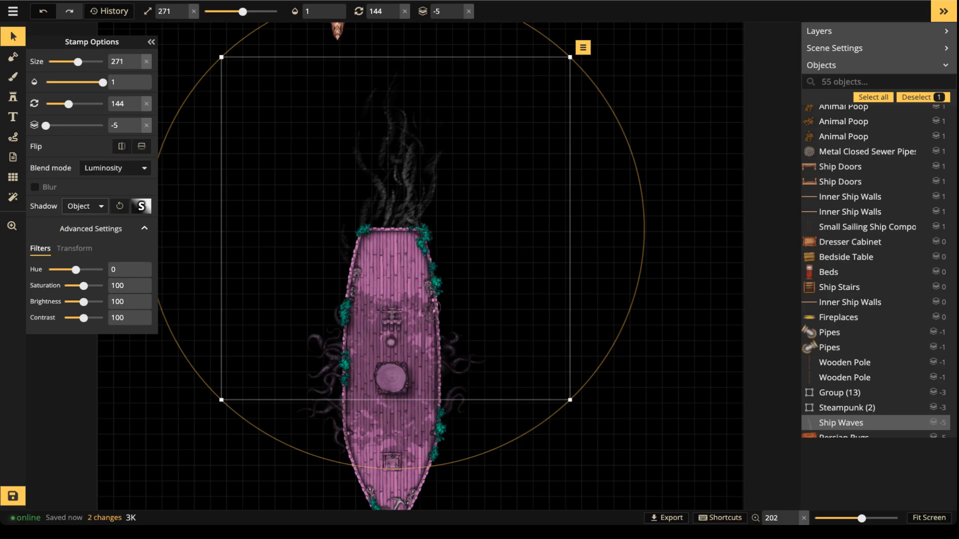
click(141, 206)
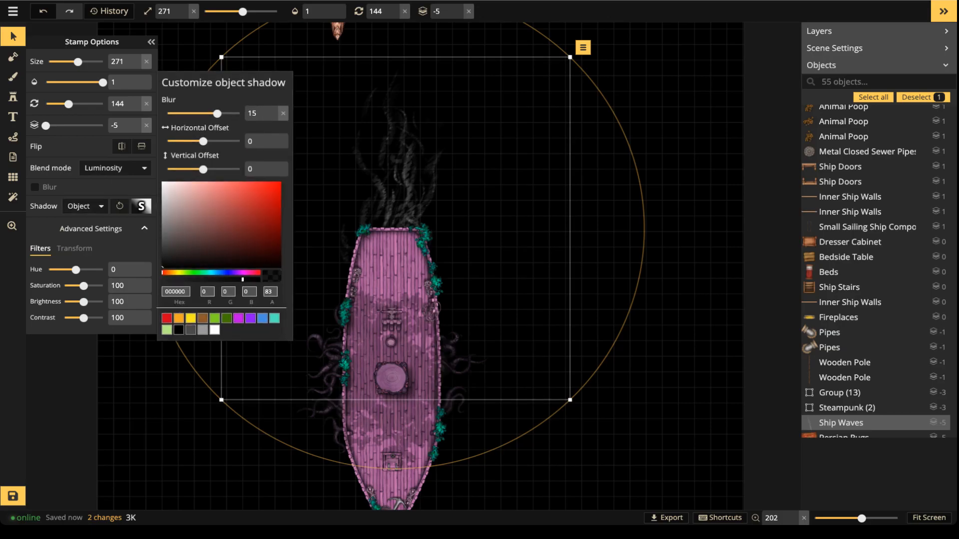
click(239, 318)
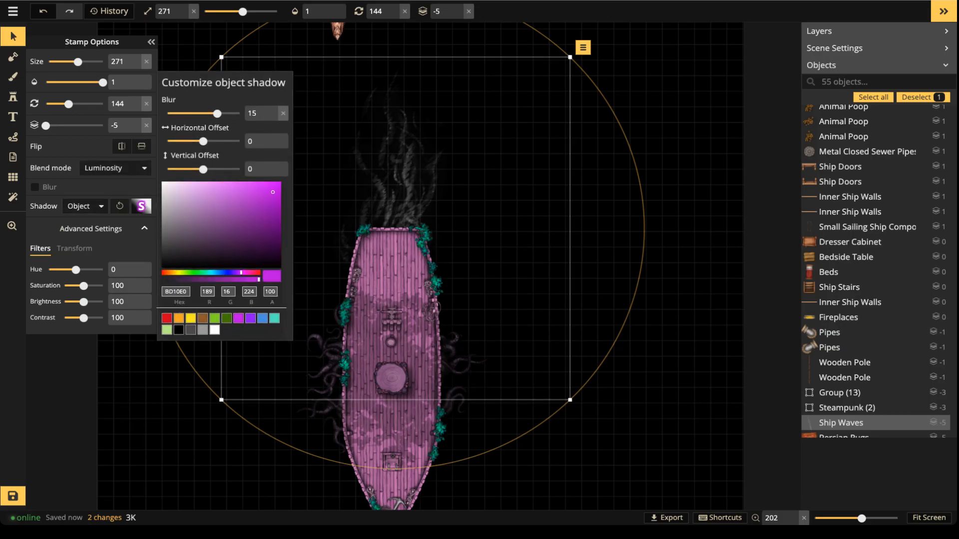
Switch the wave stamp's blend mode from Luminosity to Normal and lower the blur of its magenta object shadow.
click(116, 168)
click(116, 168)
scroll(90, 210, up, 3)
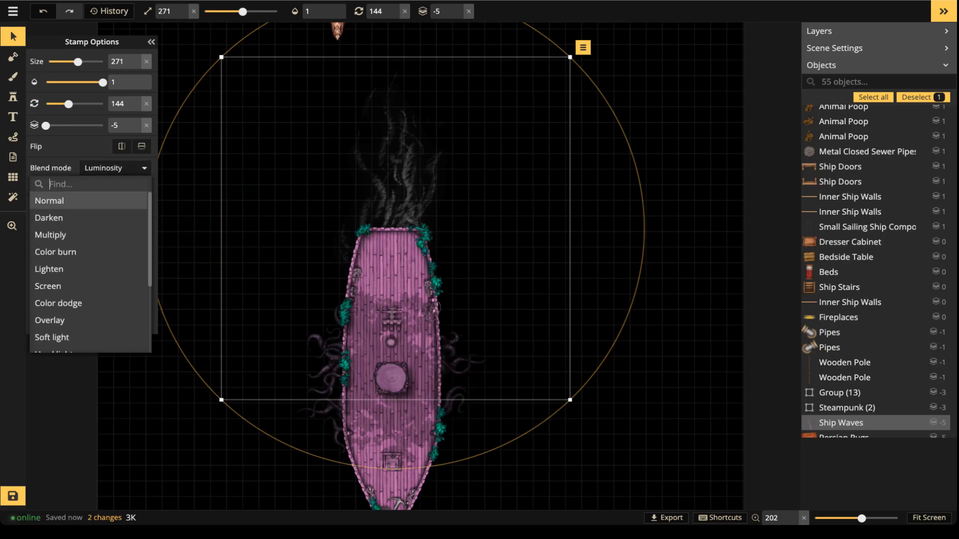
click(89, 201)
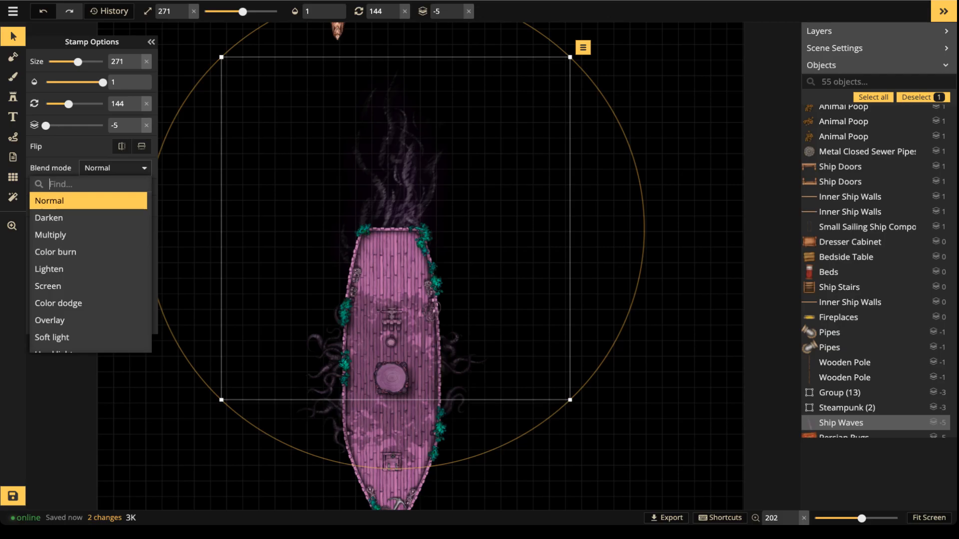
click(115, 169)
click(142, 207)
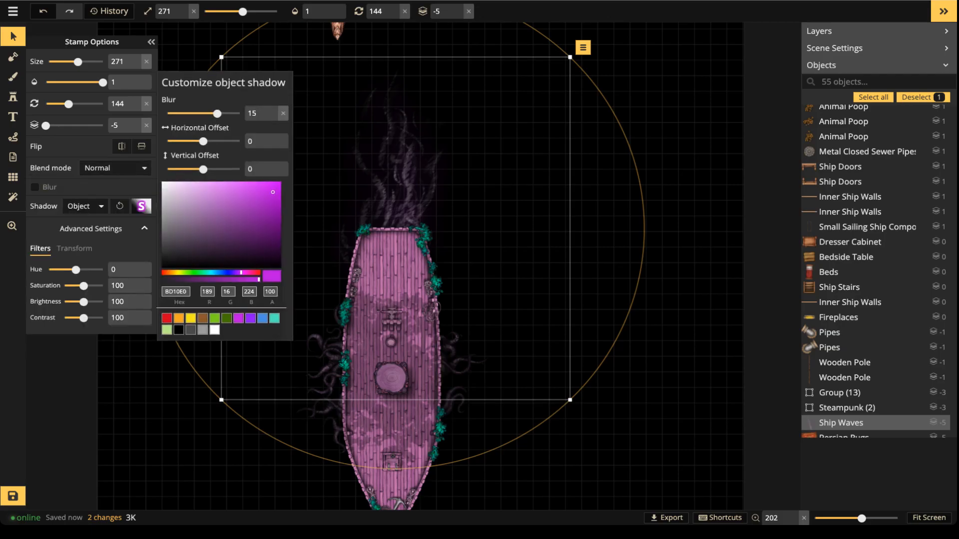
drag(217, 113, 187, 113)
Change the wave stamp's blend mode to Lighten and deselect the stamp.
click(115, 168)
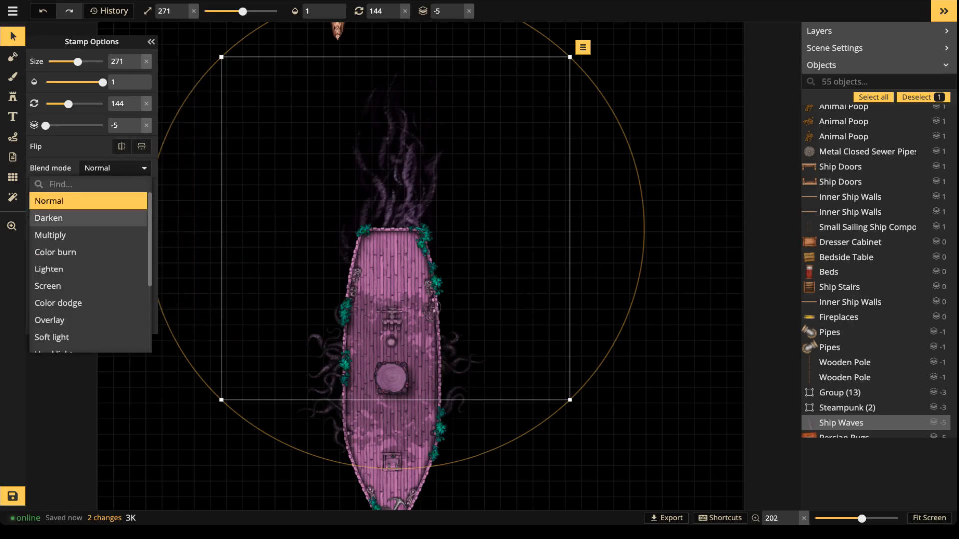
click(88, 218)
key(Down)
key(Down)
key(Down)
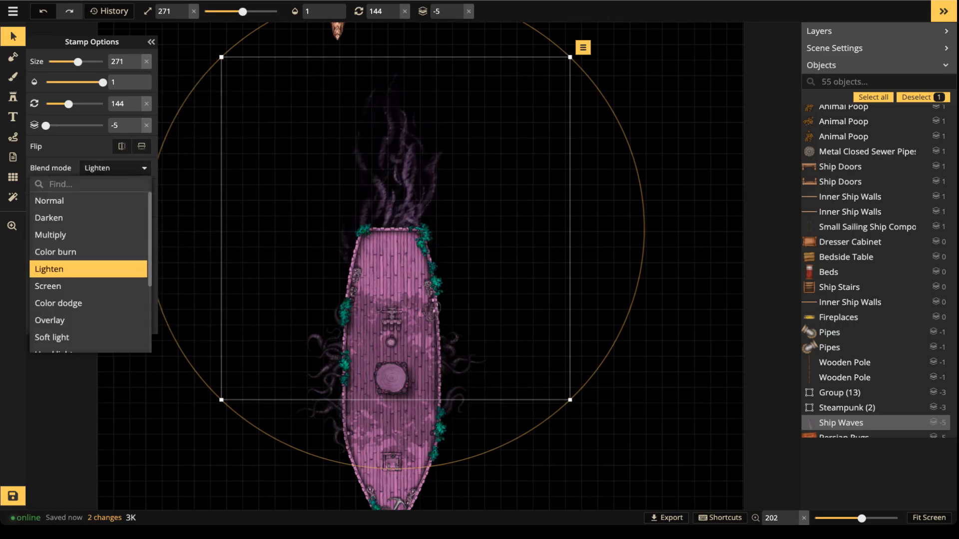
key(Return)
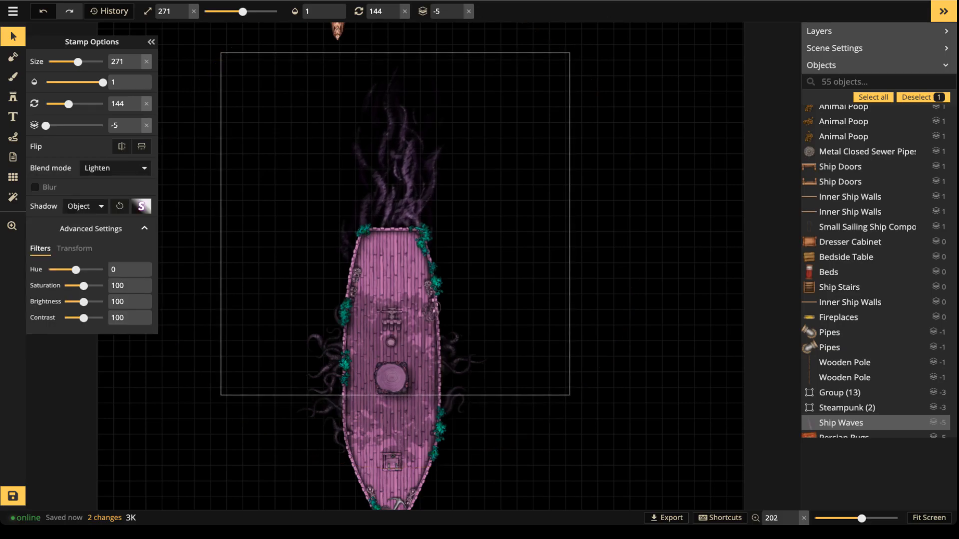
scroll(383, 182, down, 3)
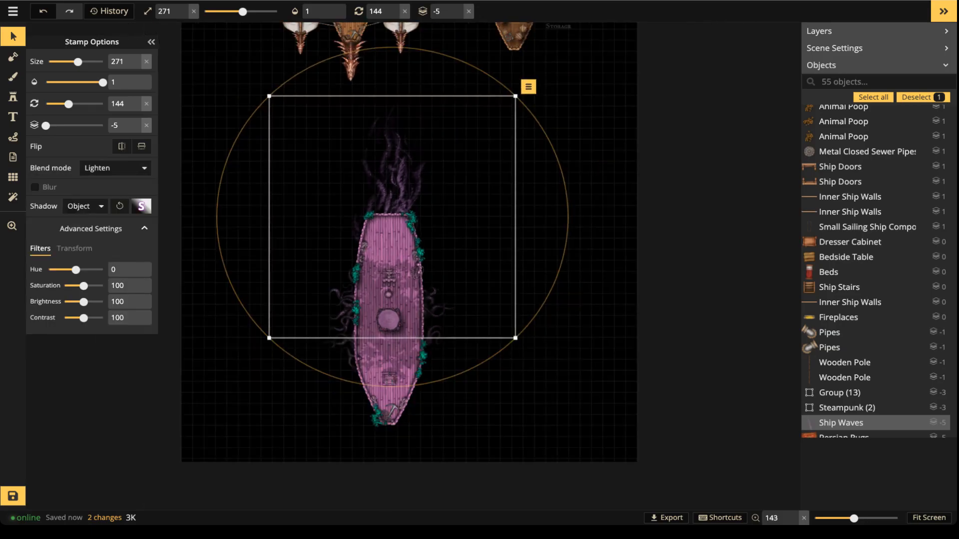
key(Escape)
scroll(399, 175, up, 3)
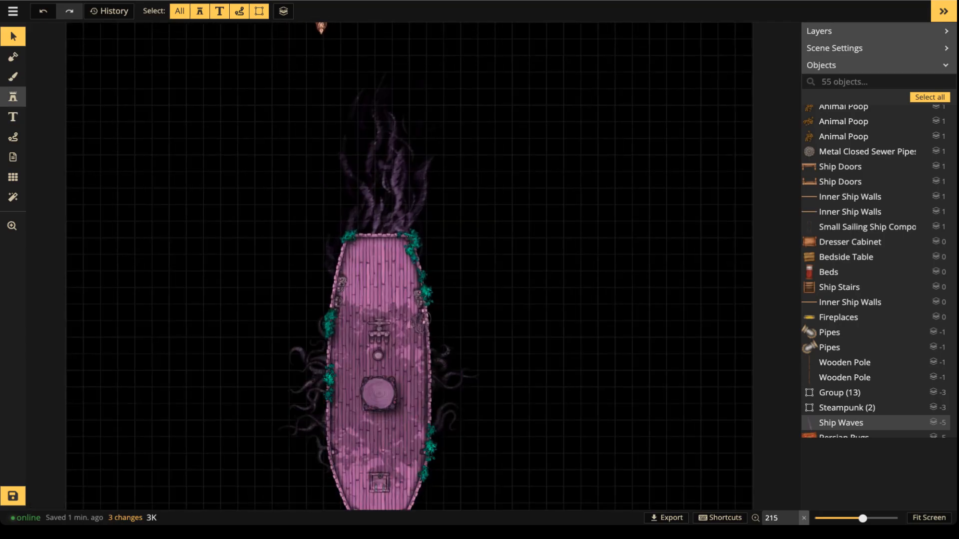
Search the brush texture catalog for fey and pick the speckled teal-green texture.
click(13, 76)
click(43, 61)
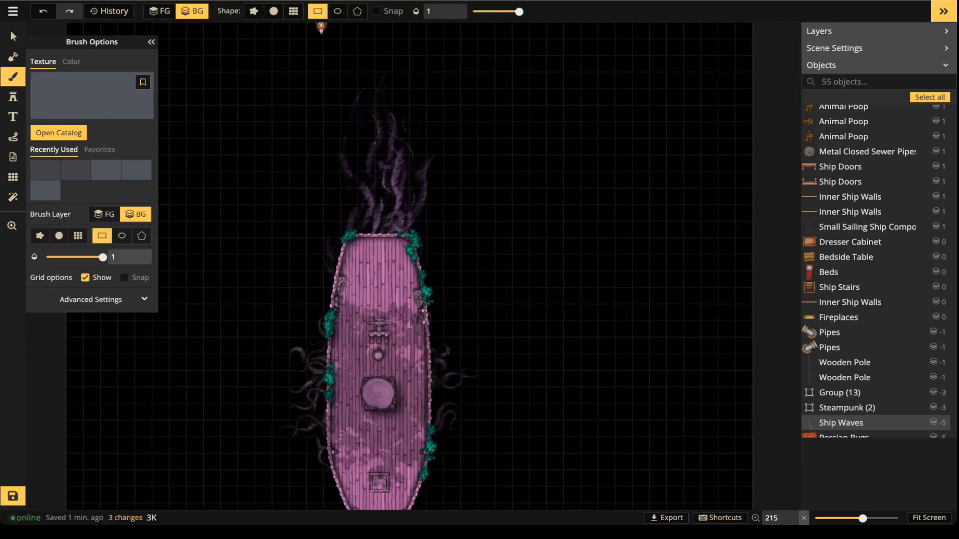
text(f)
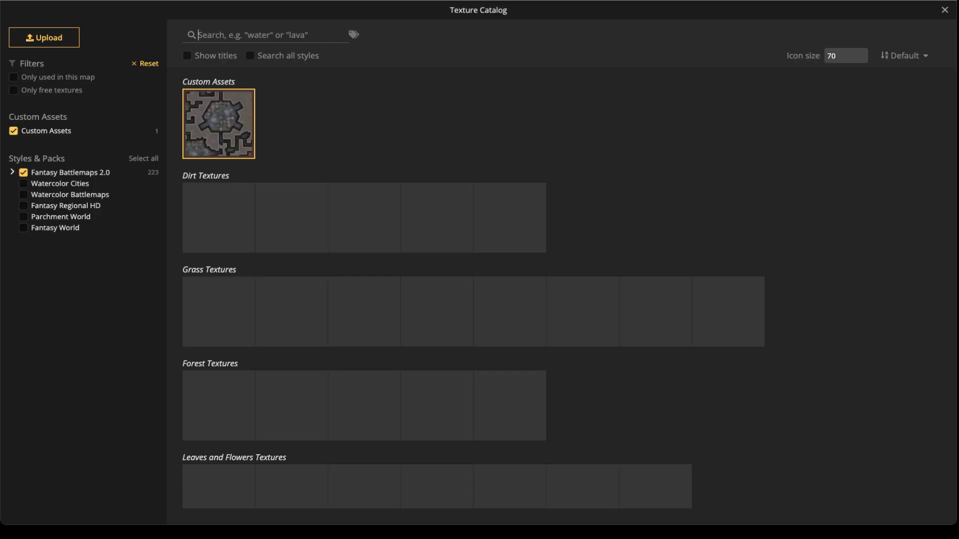
text(fey)
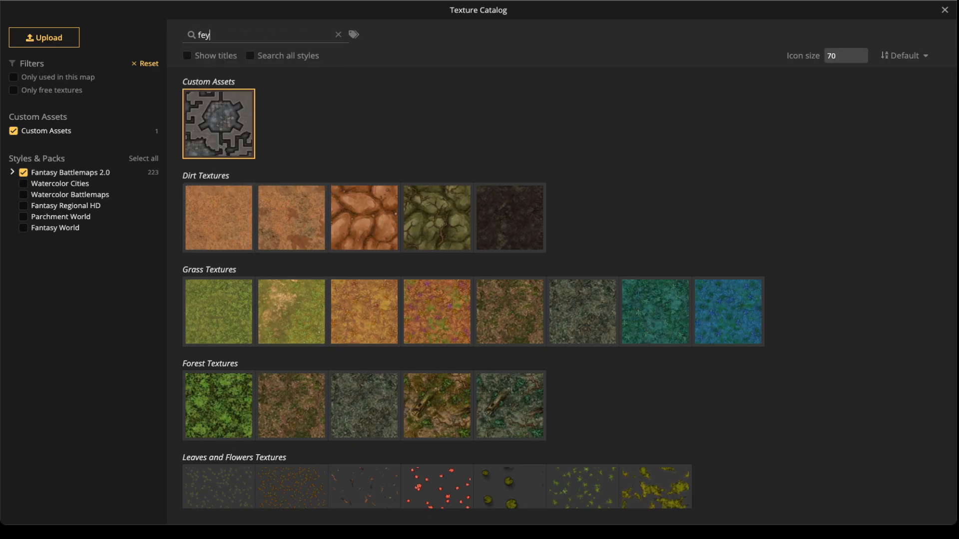
click(437, 195)
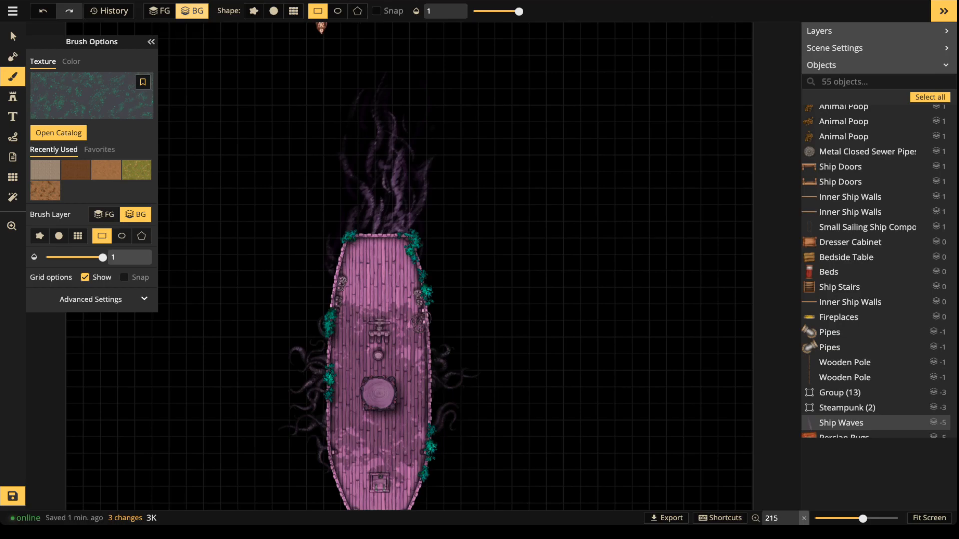
Try painting a strip of green speckles behind the stern with a size 80 round background brush, and undo it.
click(337, 11)
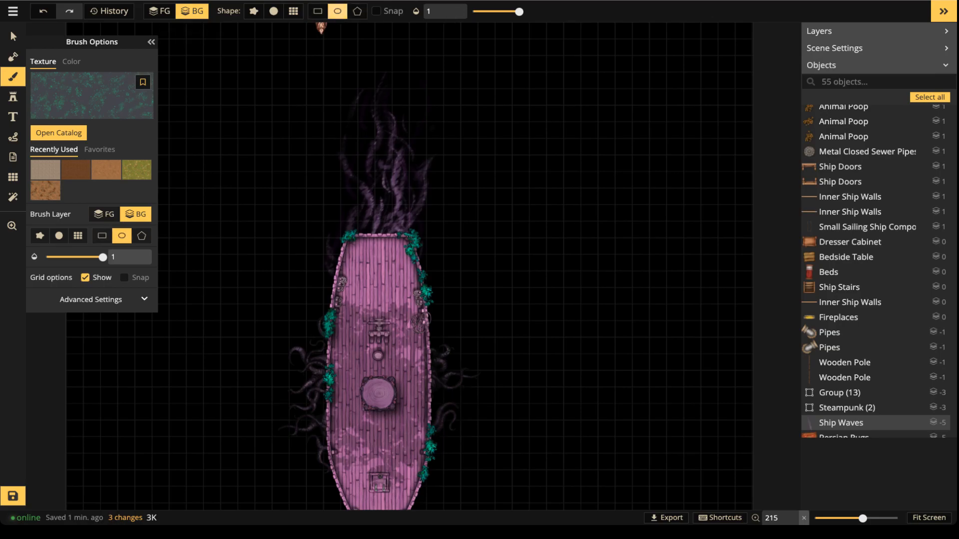
click(273, 11)
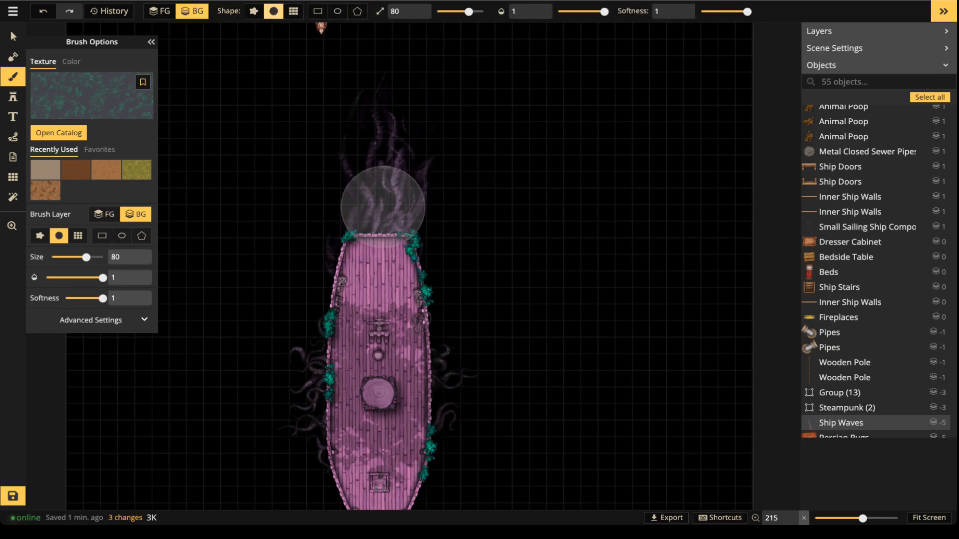
drag(379, 220, 384, 43)
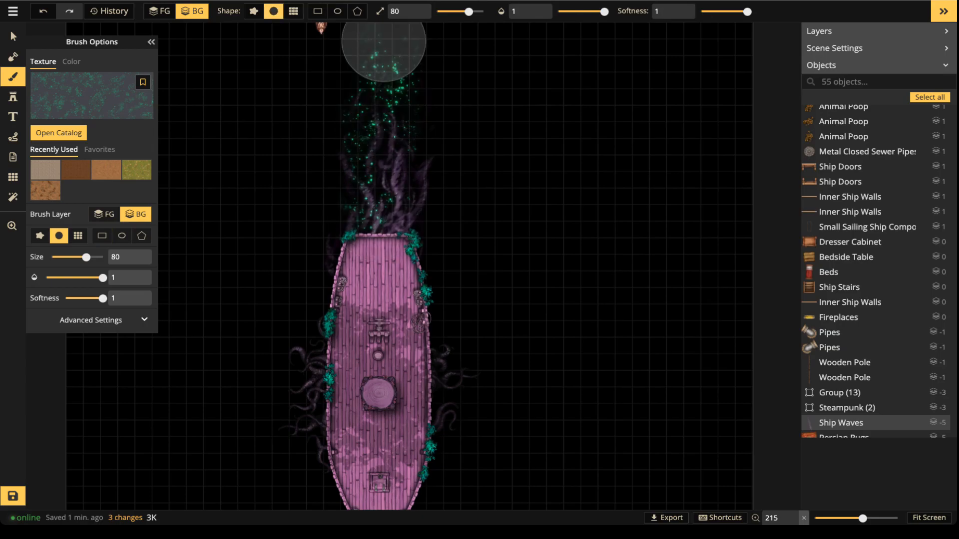
scroll(279, 332, down, 4)
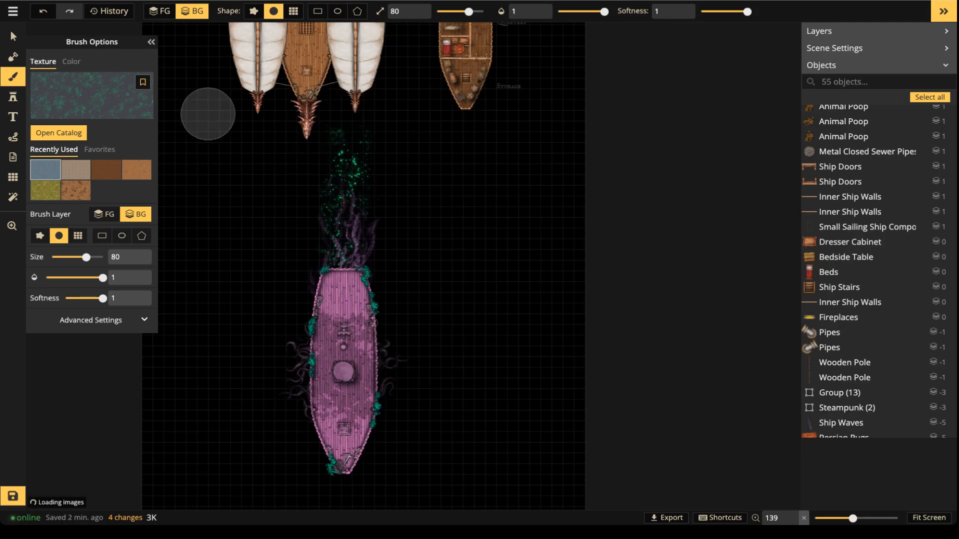
key(ctrl+z)
Nudge the wave stamp so it sits closer against the ship's stern.
click(12, 35)
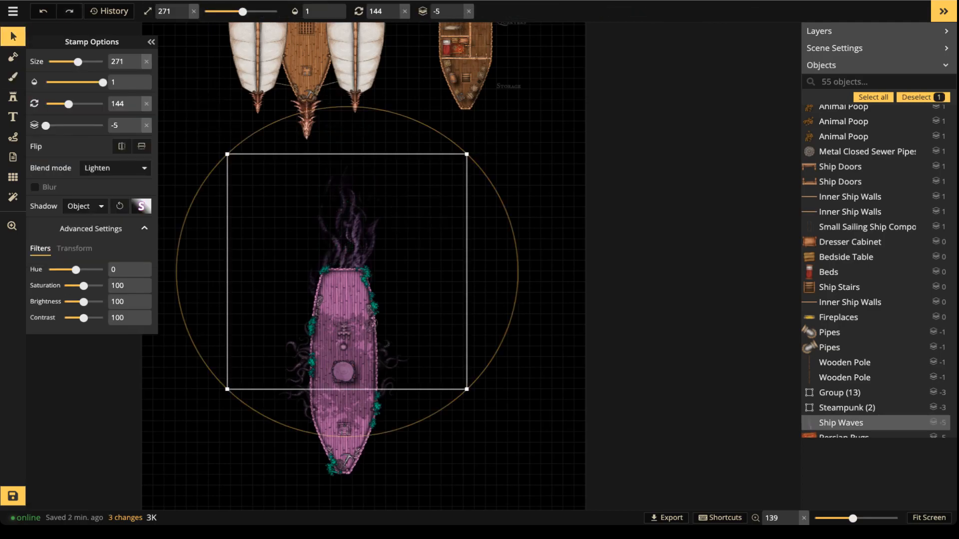
drag(348, 239, 344, 255)
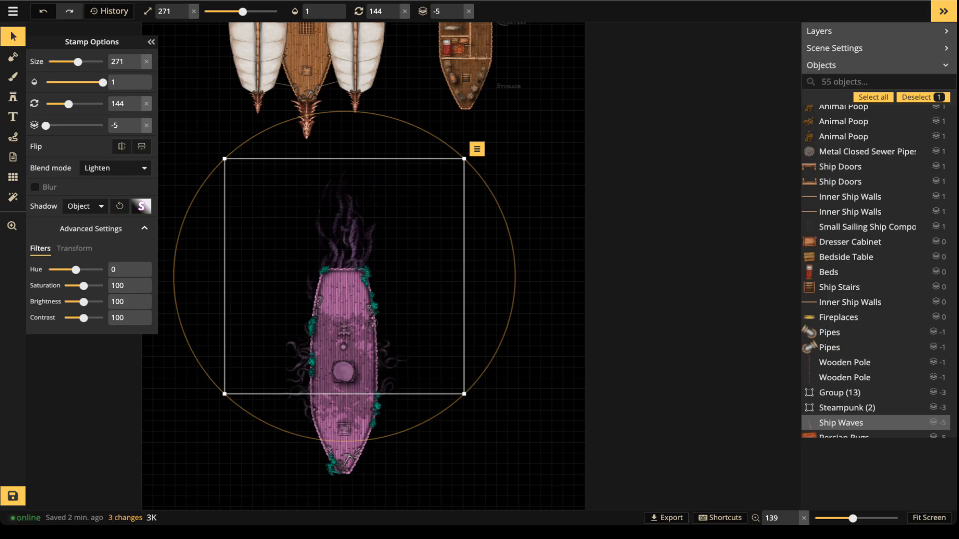
drag(329, 239, 328, 236)
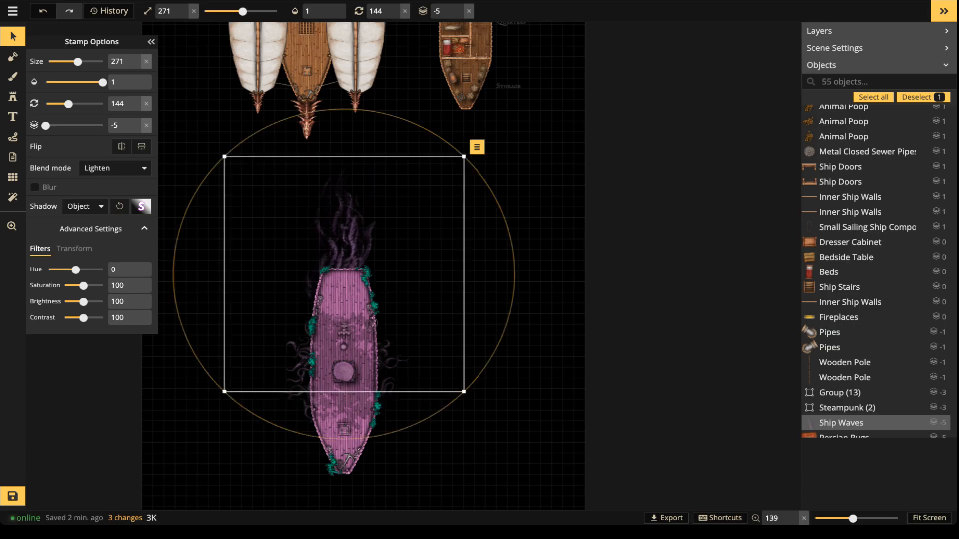
Delete the wave stamp behind the fey ship's stern.
scroll(328, 237, up, 3)
scroll(328, 237, up, 3)
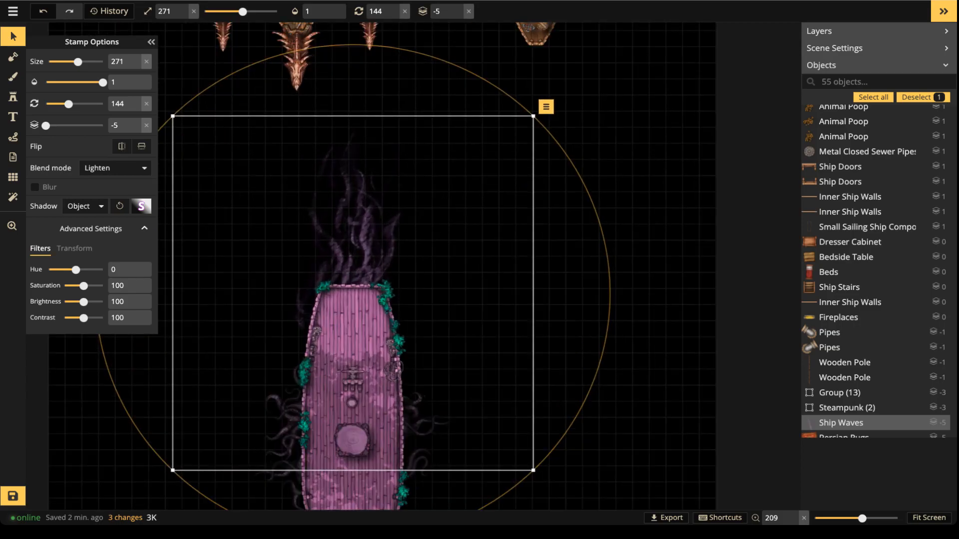
key(Delete)
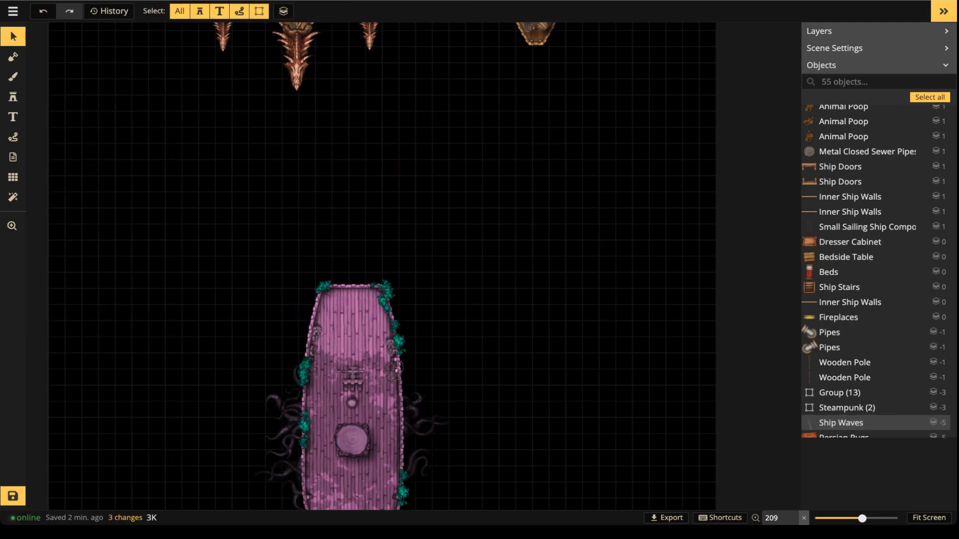
drag(350, 330, 360, 234)
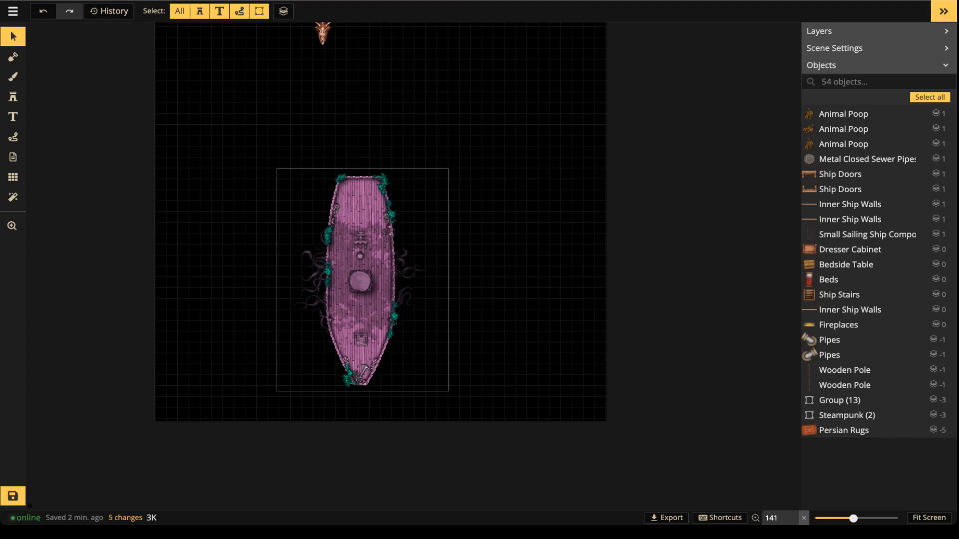
scroll(367, 207, up, 4)
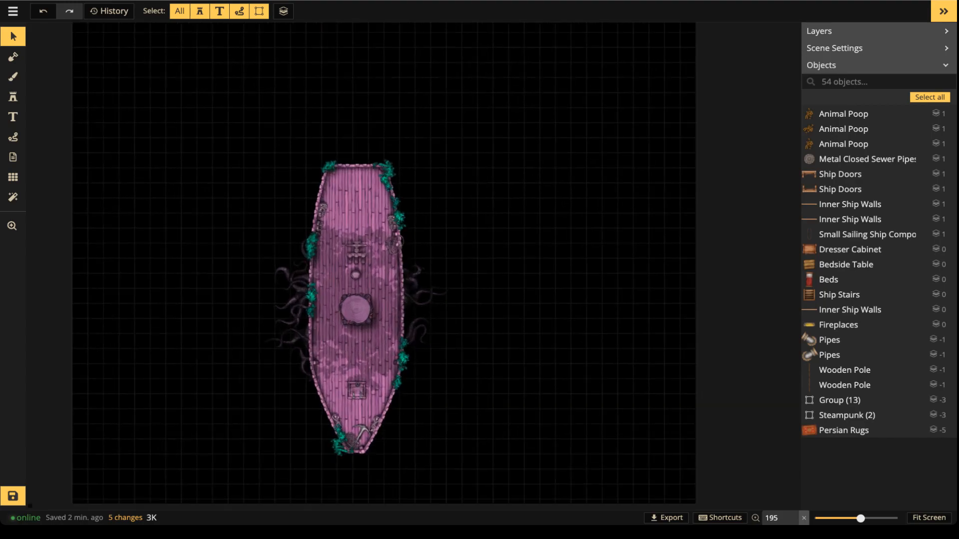
Select the fey ship group and compare its look with the steampunk airship above it.
drag(228, 141, 525, 449)
scroll(381, 352, down, 5)
drag(381, 351, 389, 334)
scroll(462, 151, up, 3)
scroll(487, 140, up, 1)
drag(487, 140, 473, 173)
scroll(472, 344, down, 1)
scroll(474, 342, down, 1)
scroll(473, 174, down, 2)
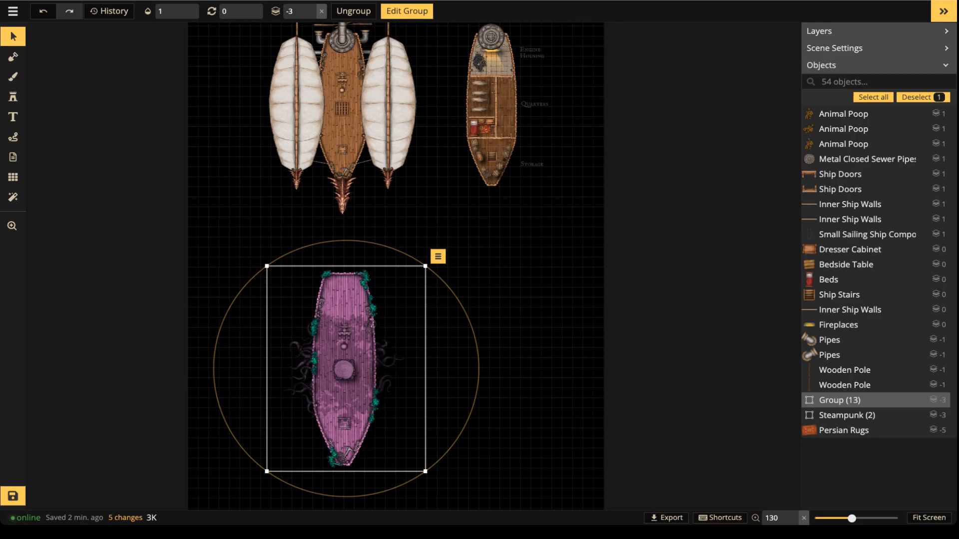
scroll(383, 334, up, 4)
scroll(383, 333, down, 2)
key(space)
drag(384, 333, 404, 299)
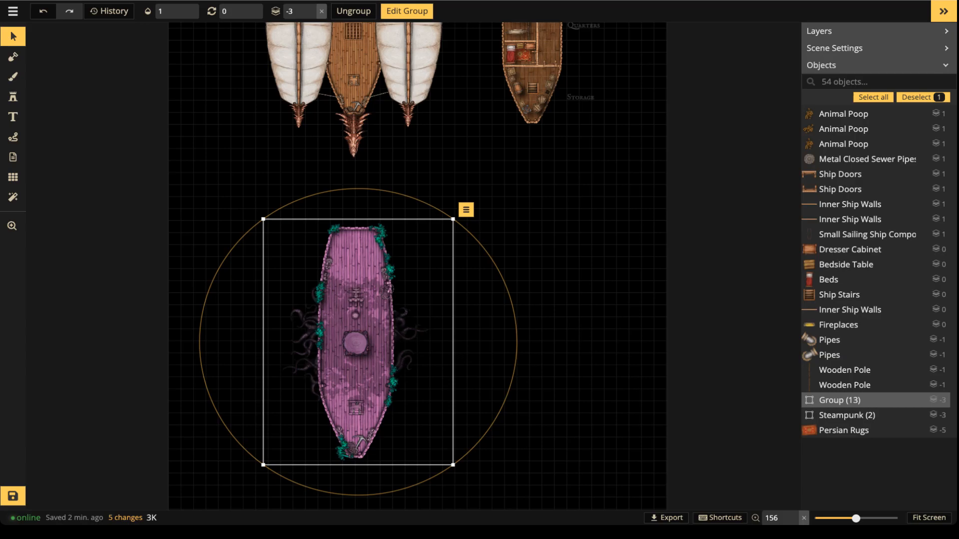
scroll(384, 305, down, 2)
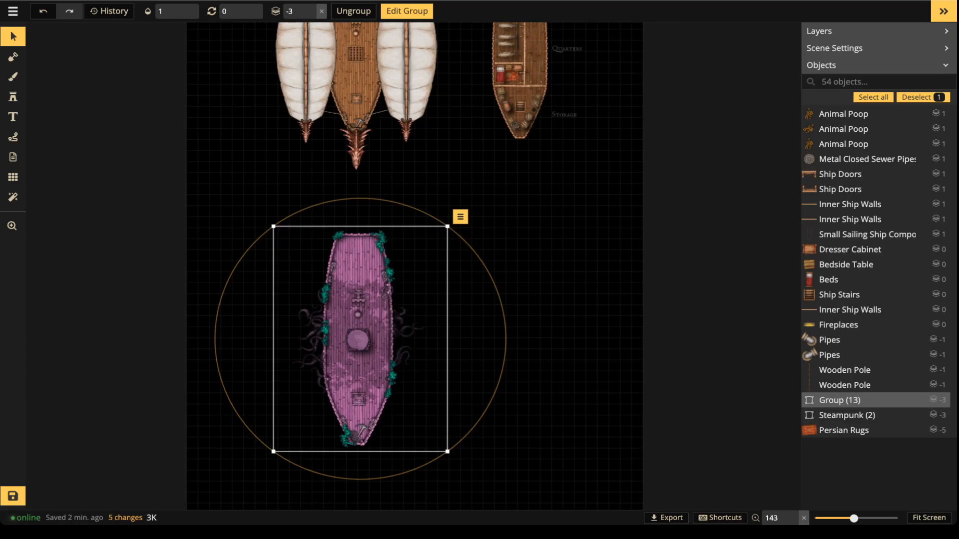
scroll(380, 307, down, 2)
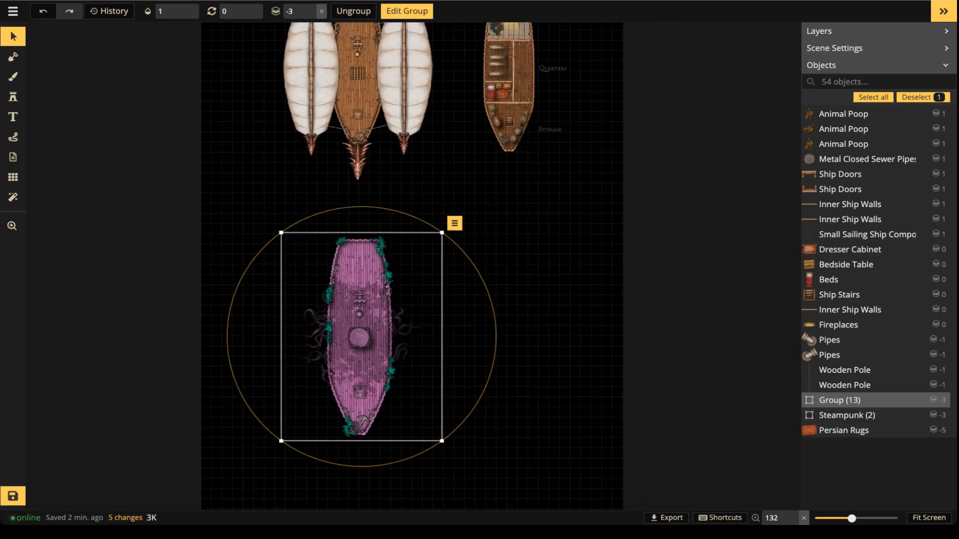
key(space)
drag(363, 125, 357, 215)
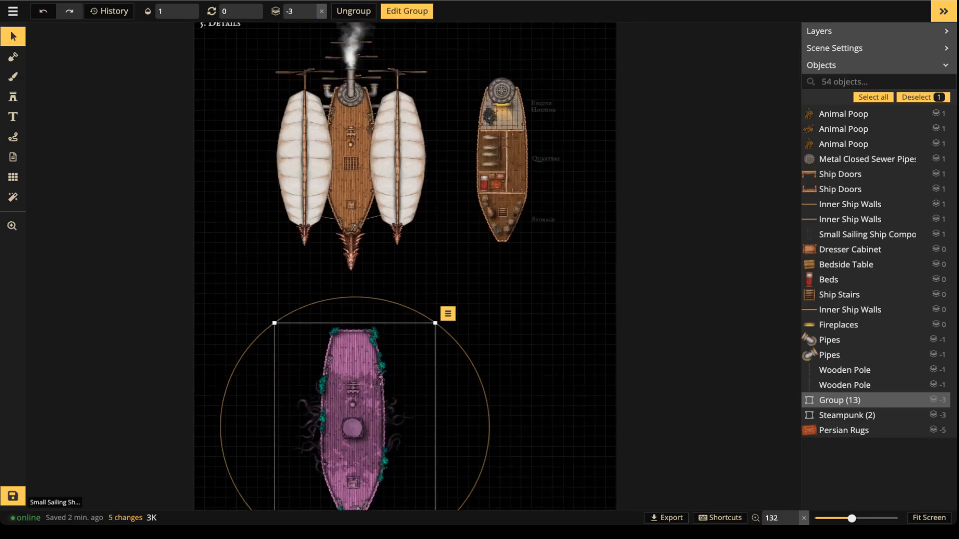
drag(353, 409, 351, 409)
double_click(352, 408)
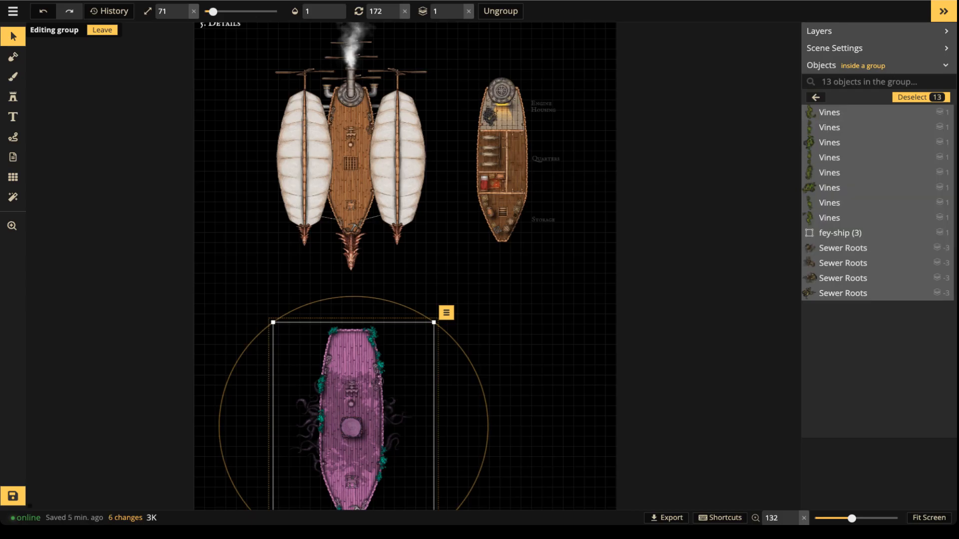
scroll(374, 392, down, 3)
drag(374, 392, 368, 319)
click(370, 320)
key(ctrl+a)
click(492, 325)
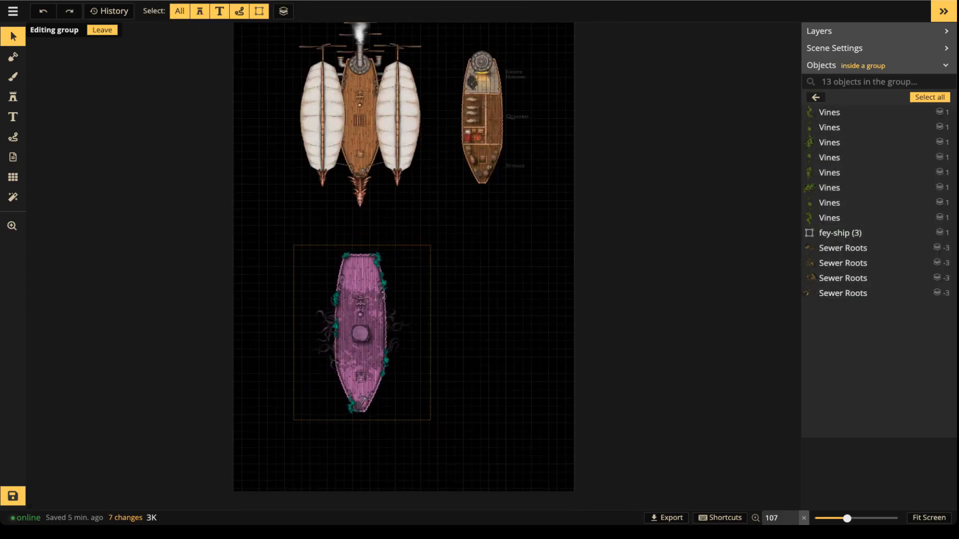
key(Escape)
Move the fey ship group to the map's right side, below the interior deck plan.
click(364, 330)
drag(364, 329, 486, 329)
scroll(486, 330, up, 5)
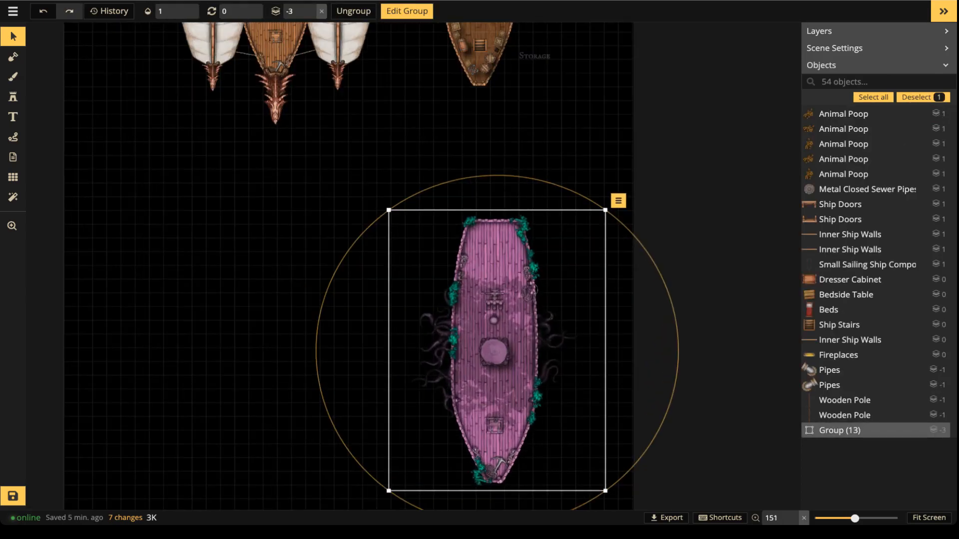
Shrink the fey ship group slightly and place it in the lower-right corner of the map.
scroll(508, 307, up, 1)
drag(610, 205, 585, 385)
key(space)
drag(487, 459, 472, 75)
key(space)
drag(472, 75, 490, 111)
drag(491, 112, 490, 394)
key(space)
drag(490, 394, 360, 306)
scroll(287, 200, down, 1)
scroll(289, 202, down, 3)
key(space)
drag(360, 305, 524, 397)
scroll(407, 139, down, 2)
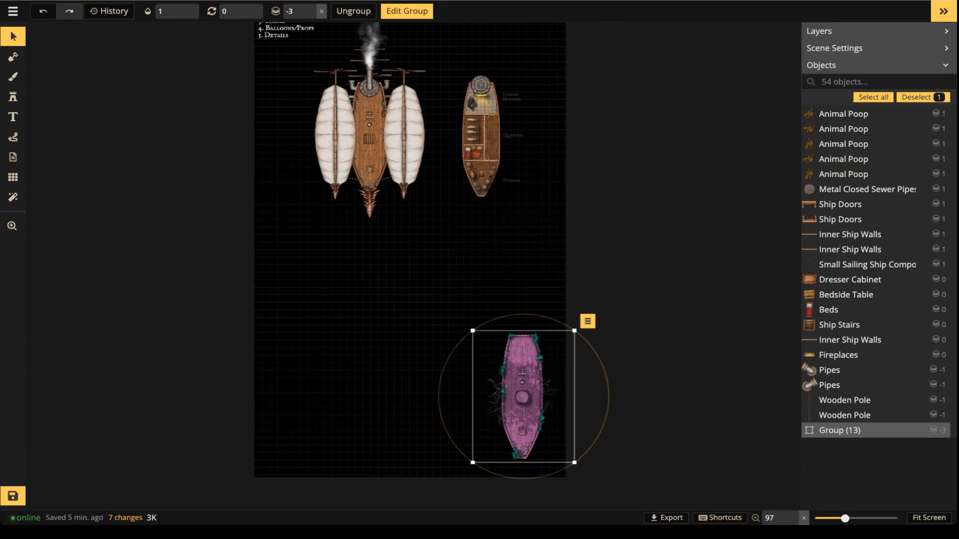
Deselect the fey ship group and save the map.
click(638, 390)
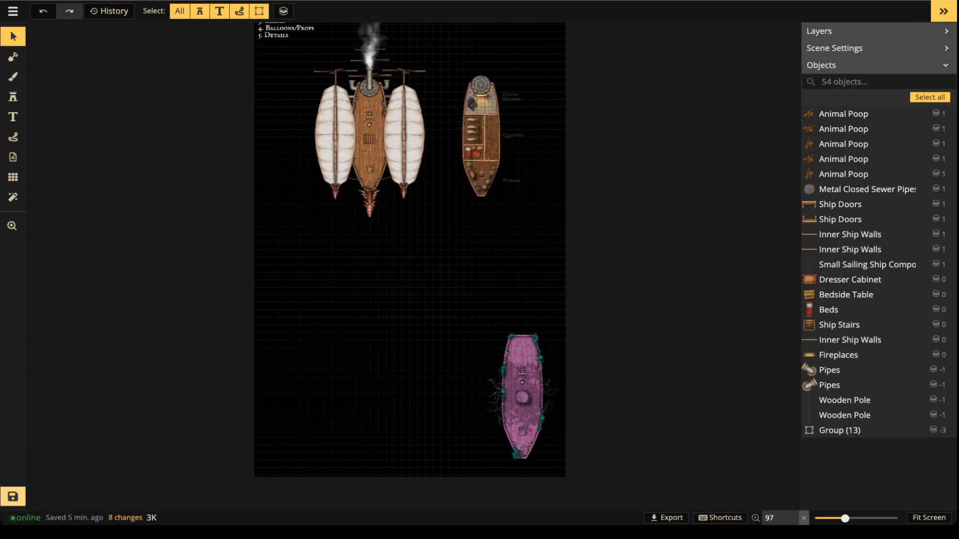
key(ctrl+s)
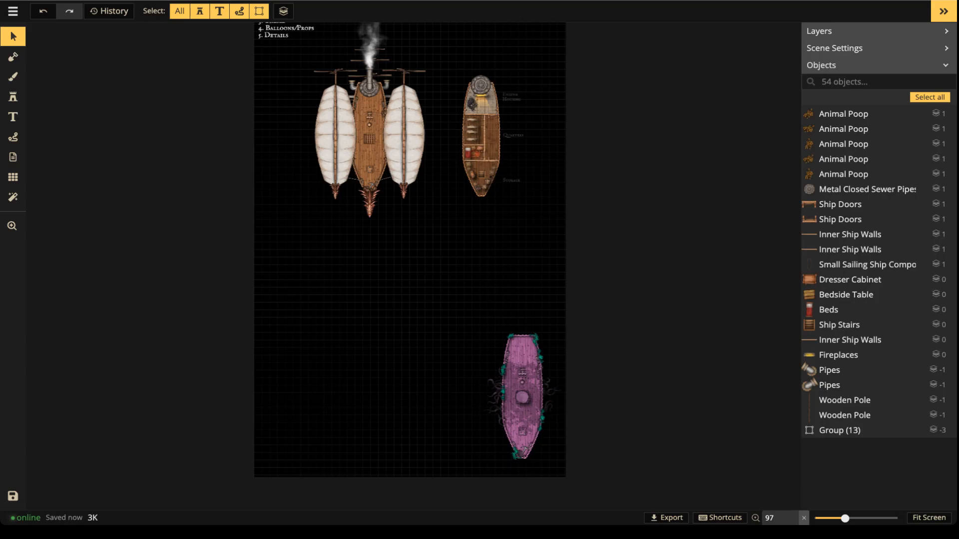
scroll(414, 329, up, 3)
key(space)
drag(497, 389, 537, 313)
scroll(497, 319, up, 3)
key(space)
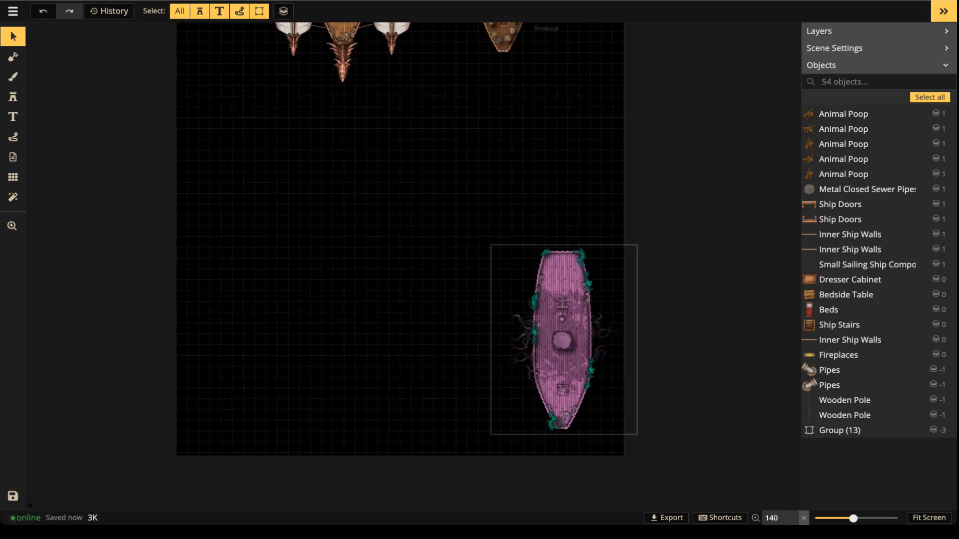
Place a small sailing ship stamp at size 51, rotated 270 degrees, in the empty area beside the fey ship.
scroll(537, 313, up, 5)
scroll(512, 294, down, 6)
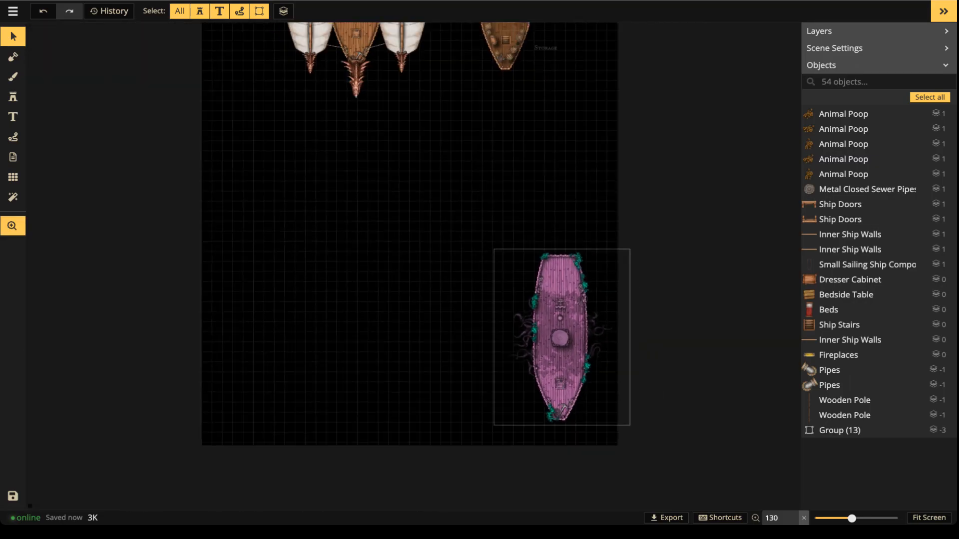
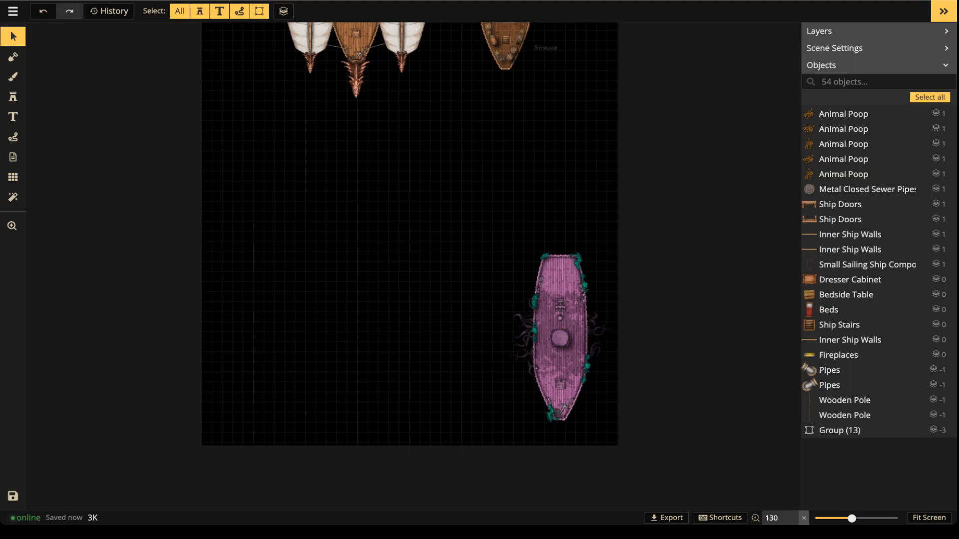
scroll(604, 317, up, 4)
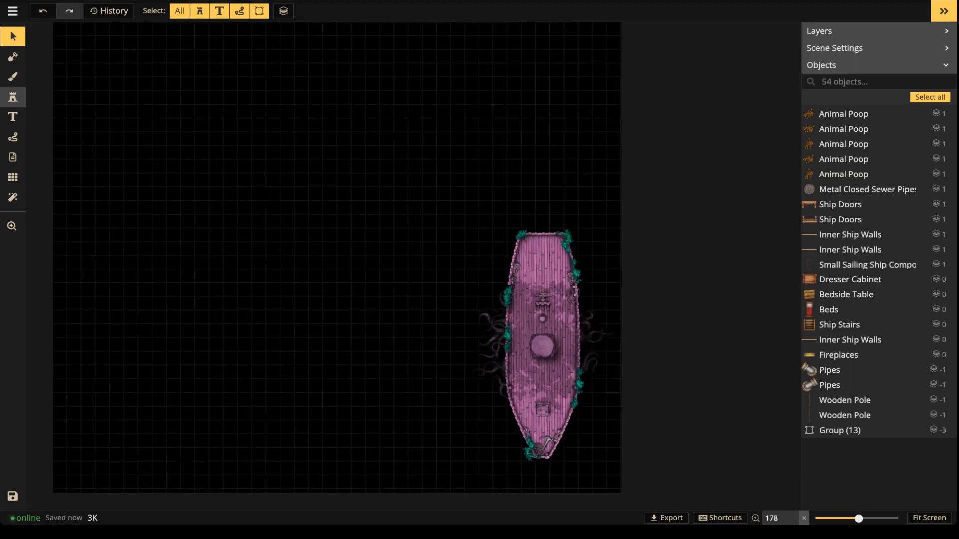
click(13, 97)
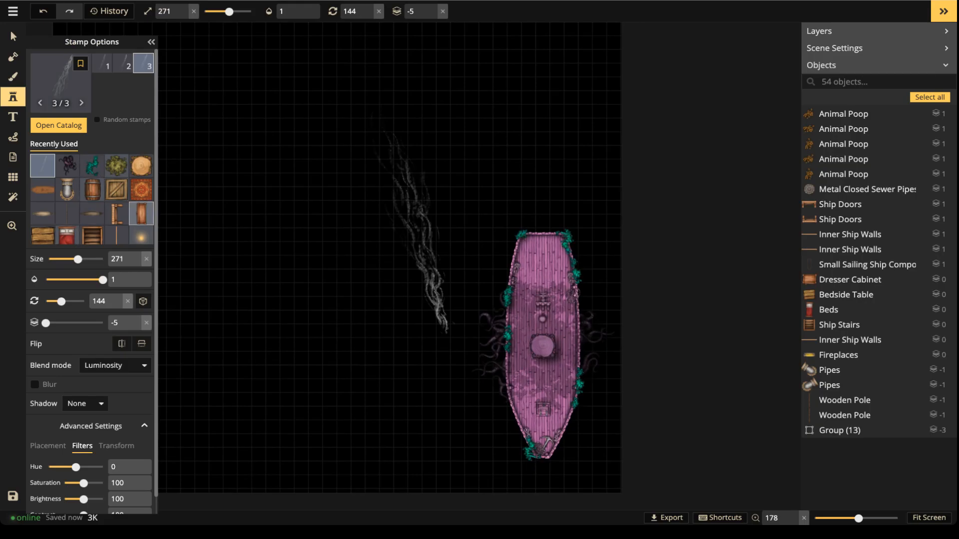
scroll(95, 195, down, 1)
click(42, 172)
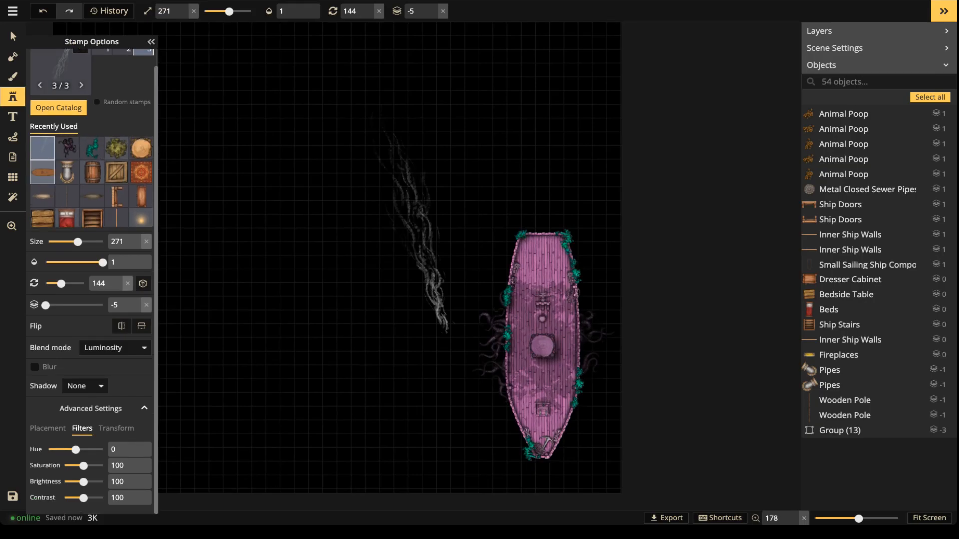
scroll(285, 203, down, 19)
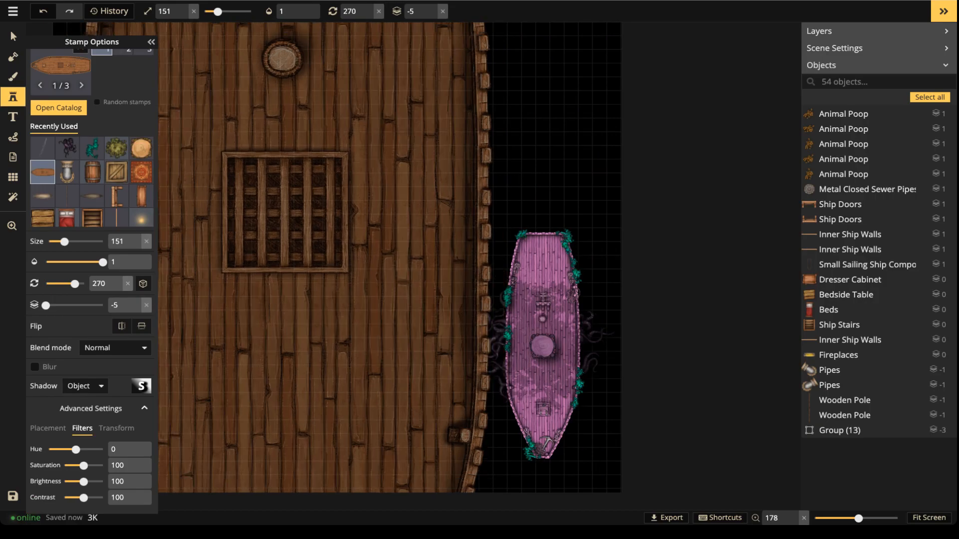
scroll(317, 220, down, 1)
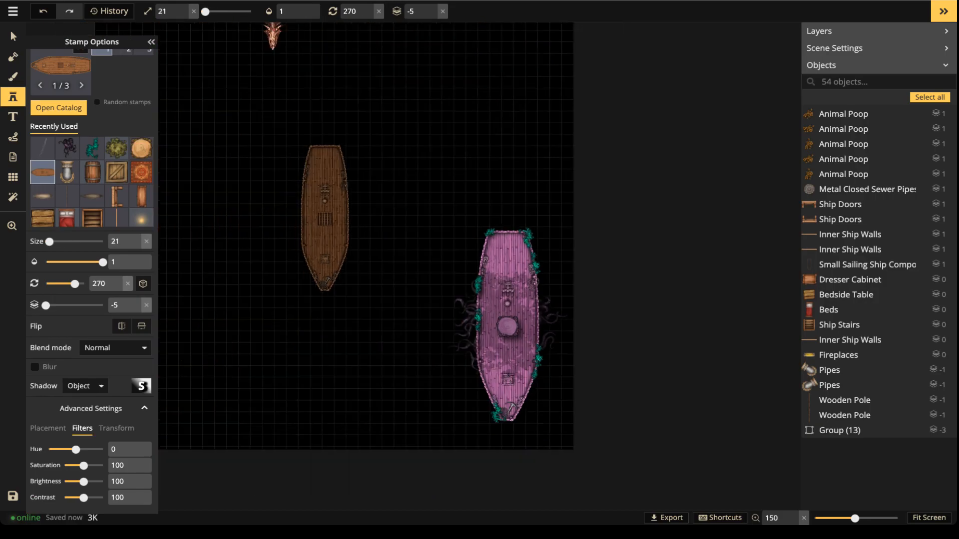
scroll(328, 220, up, 3)
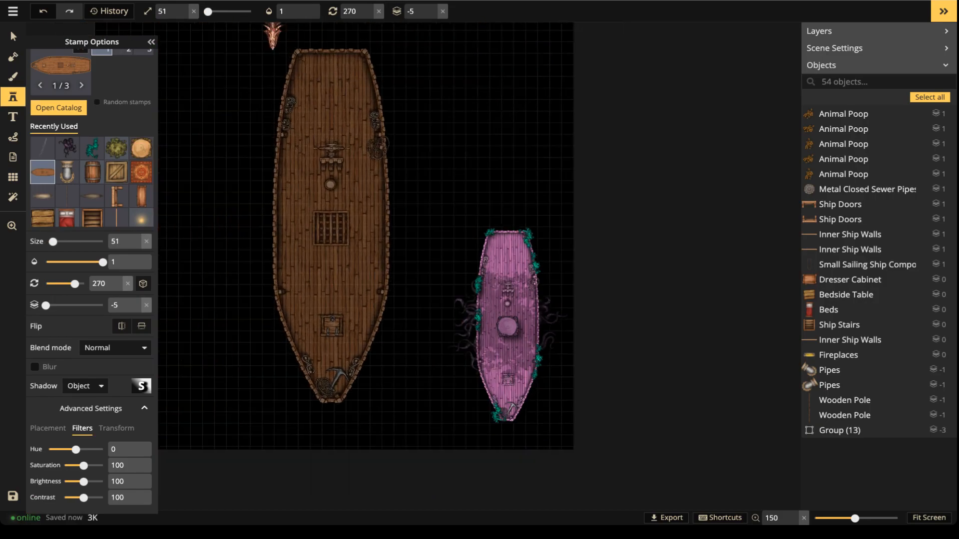
click(336, 231)
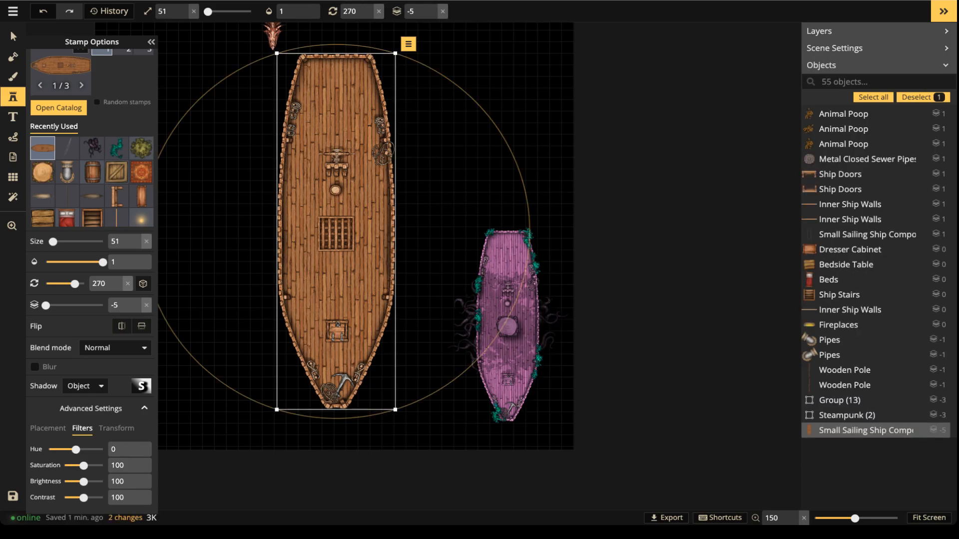
Nudge the new sailing ship slightly so it sits clear of the steampunk airship's bow.
click(10, 31)
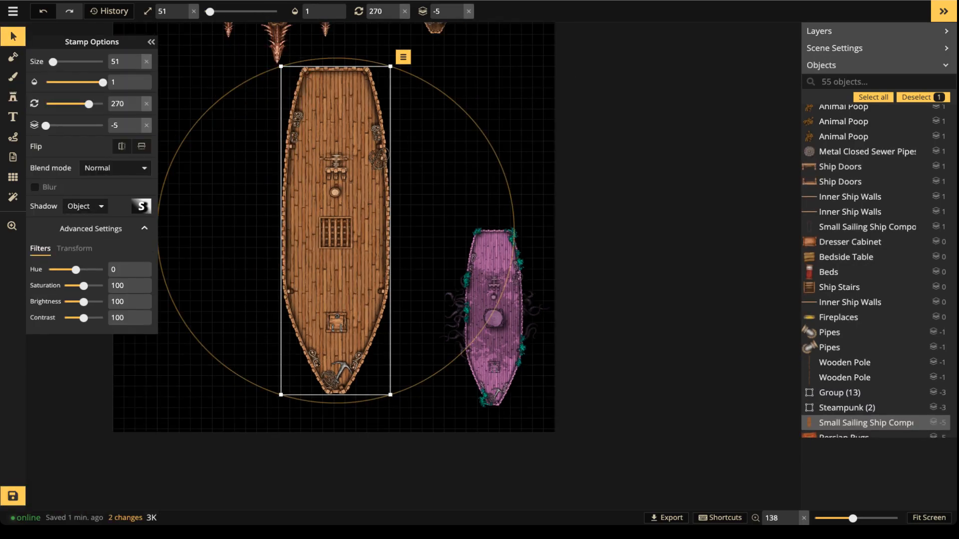
scroll(302, 160, down, 3)
drag(302, 160, 304, 170)
scroll(305, 168, up, 4)
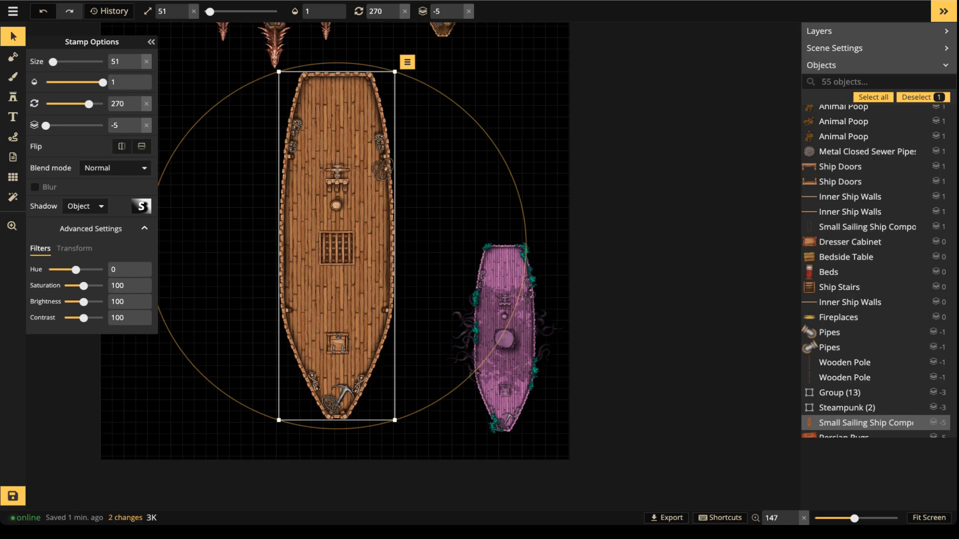
drag(336, 245, 346, 249)
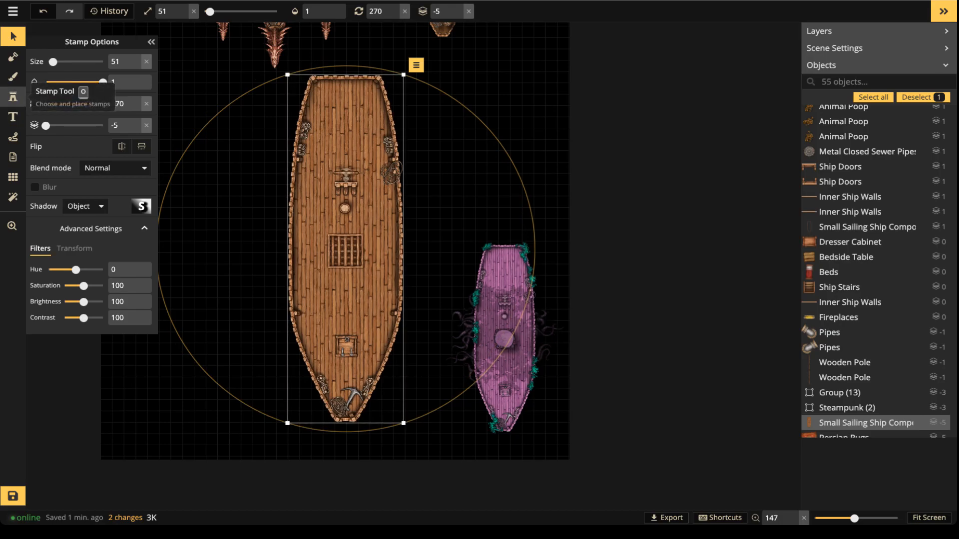
Set the new sailing ship's saturation to 0.
click(13, 37)
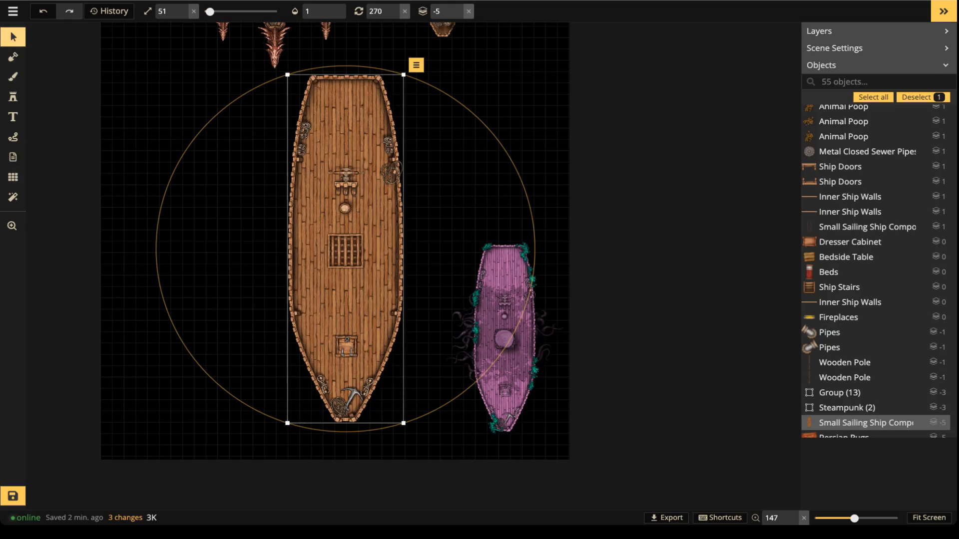
click(13, 37)
drag(84, 286, 64, 286)
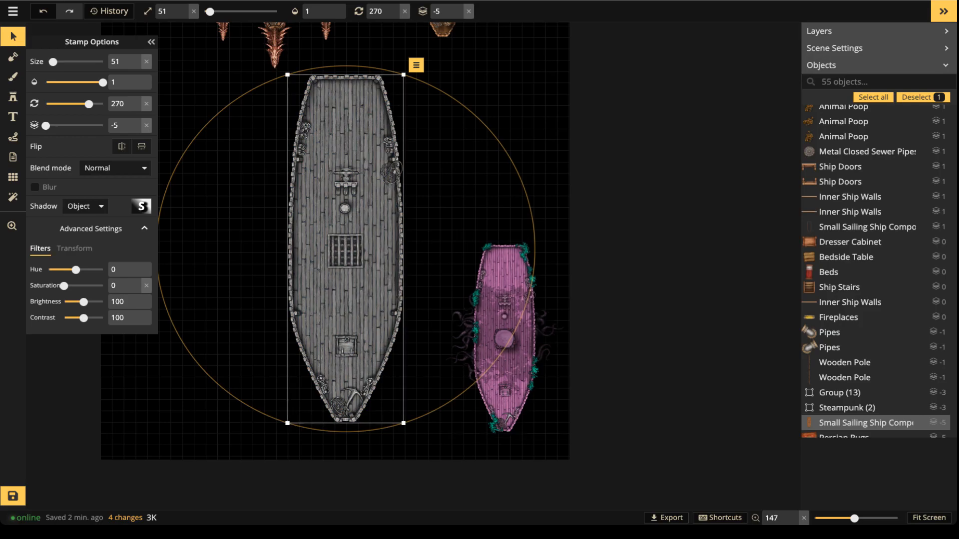
Reposition the grey ship in the lower middle of the map, below the airship and beside the fey ship.
click(346, 250)
drag(346, 250, 336, 256)
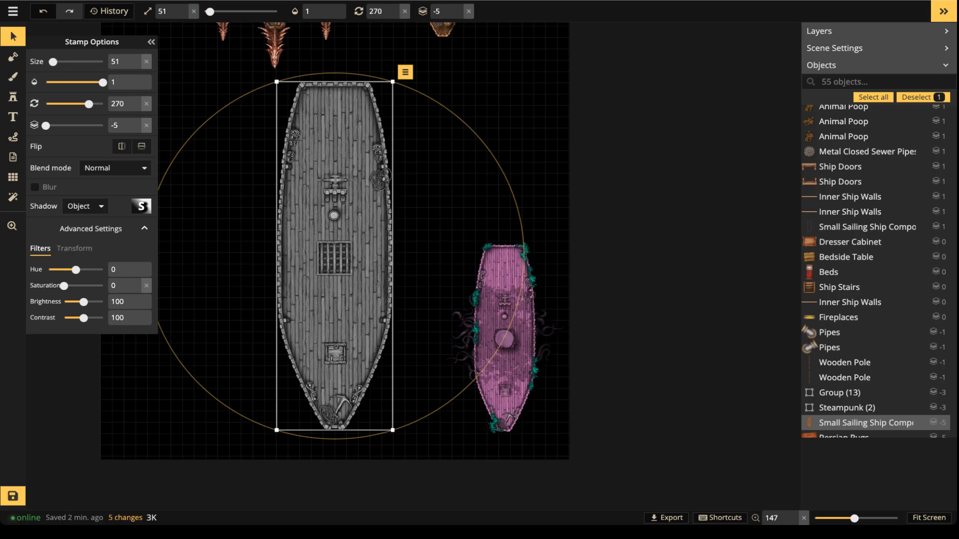
drag(335, 256, 341, 257)
scroll(341, 257, down, 4)
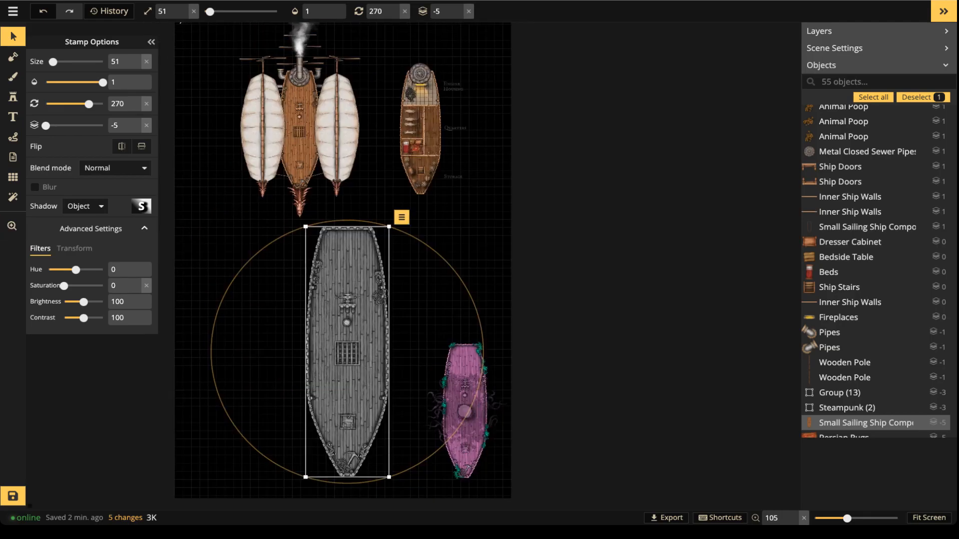
scroll(325, 412, up, 5)
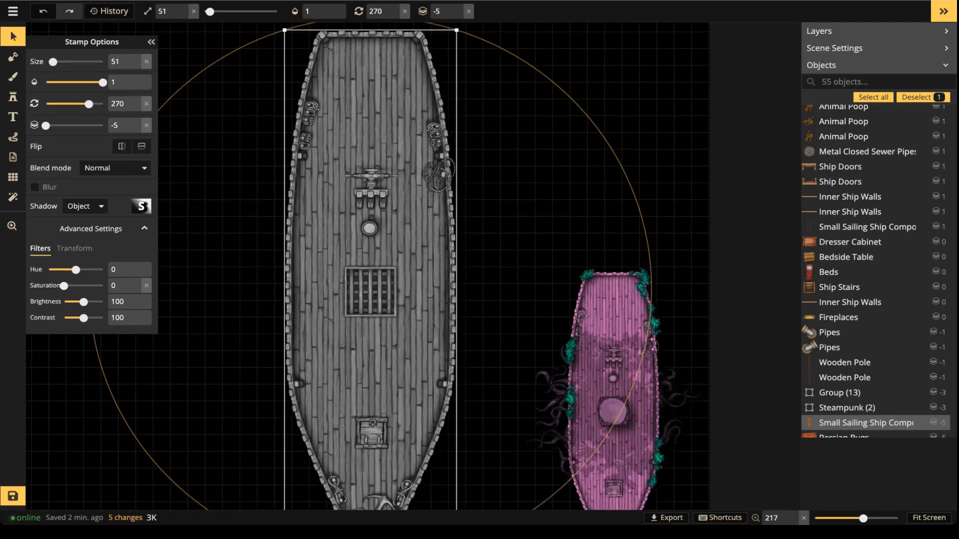
scroll(355, 254, down, 3)
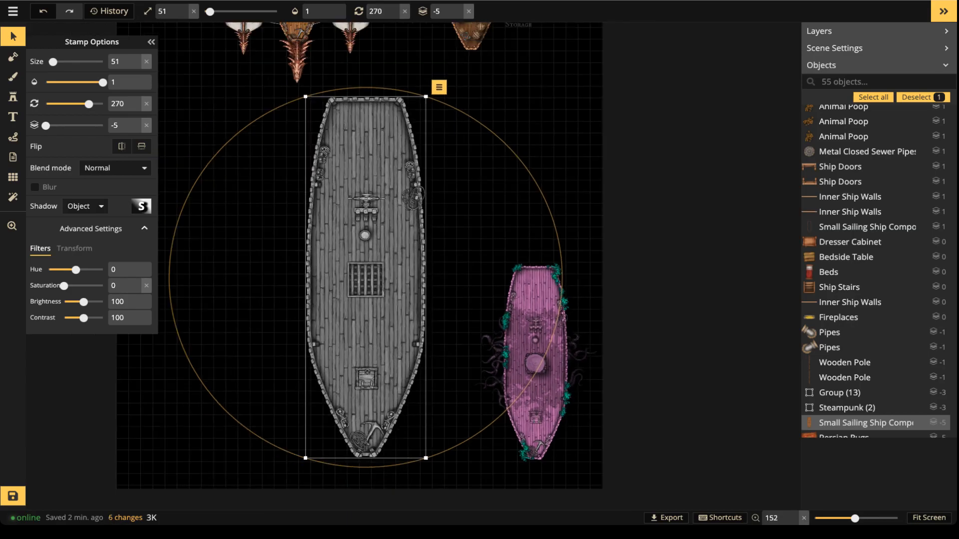
scroll(284, 221, up, 1)
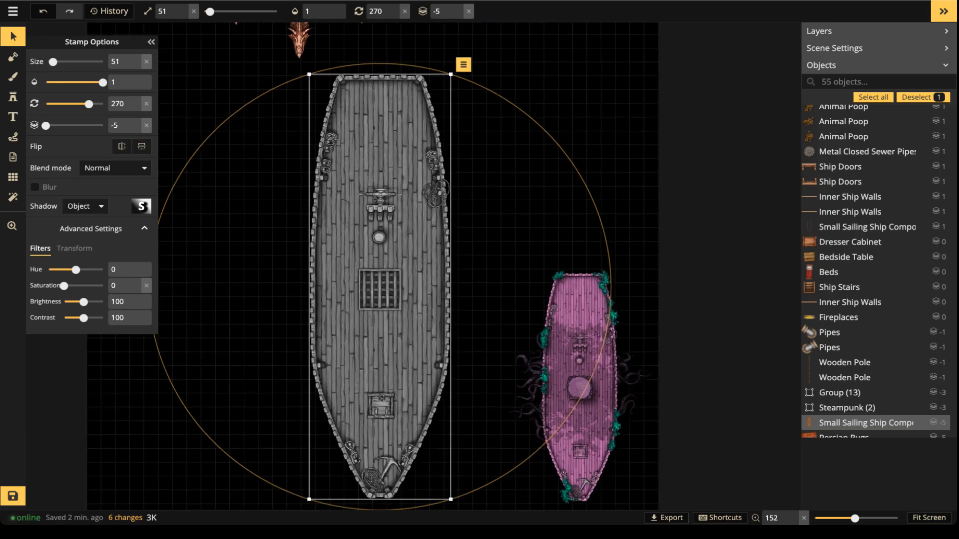
scroll(394, 245, down, 1)
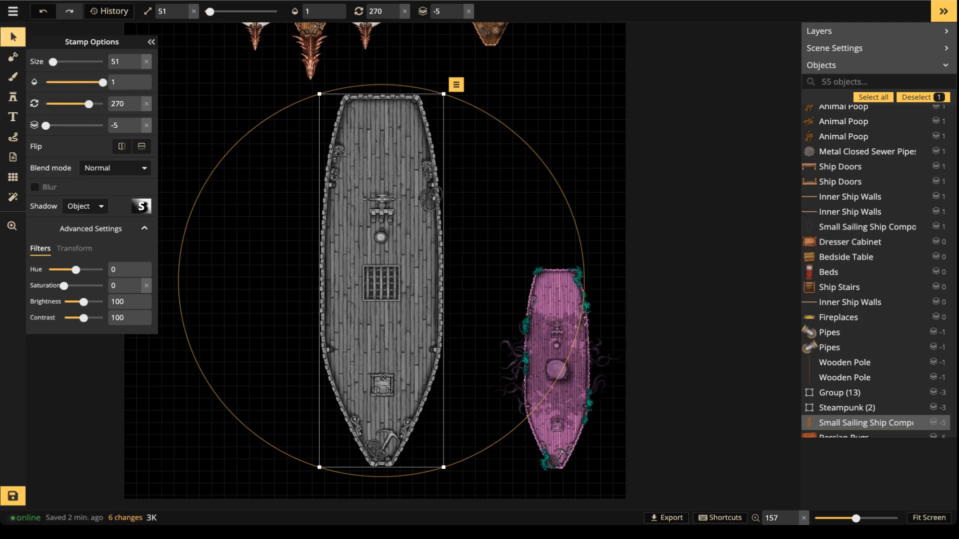
click(12, 37)
drag(381, 281, 385, 299)
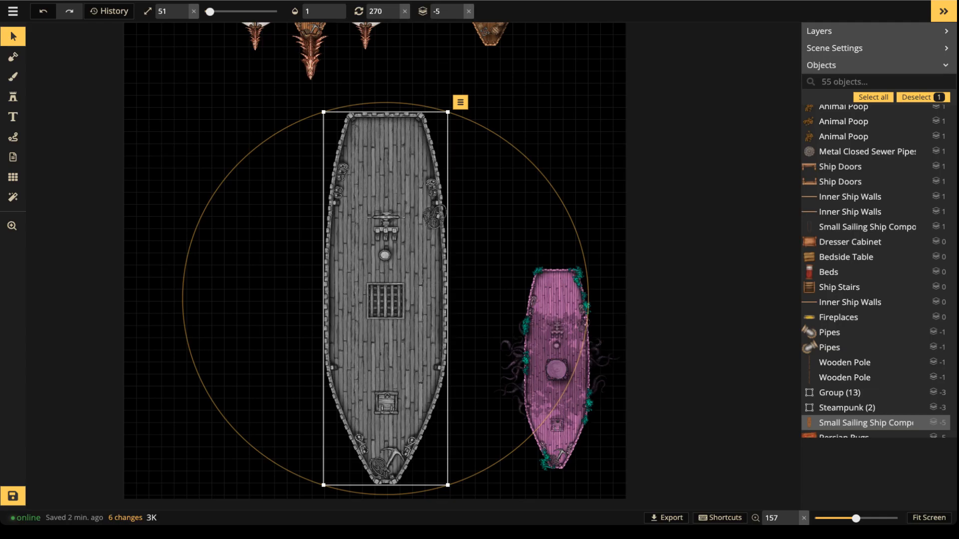
drag(386, 299, 385, 291)
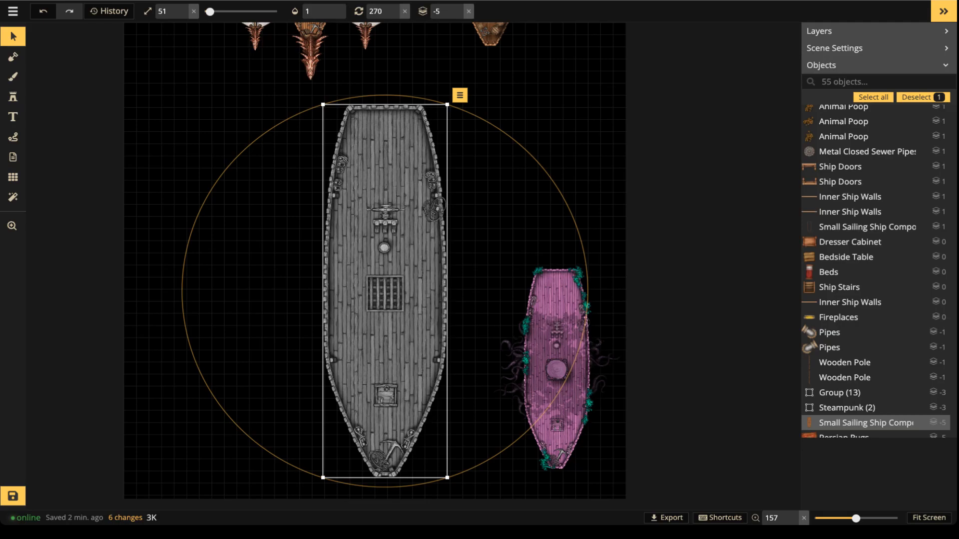
drag(385, 291, 389, 290)
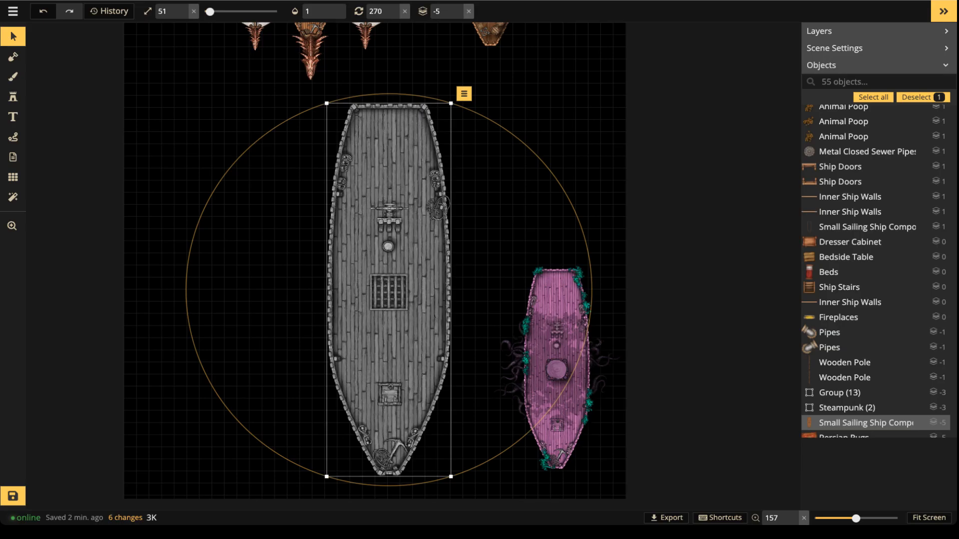
Try to find a barrel stamp by searching the stamp catalog for "barrel" and changing the Fantasy Battlemaps 2.0 pack filter.
scroll(353, 212, up, 3)
key(space)
drag(353, 212, 342, 355)
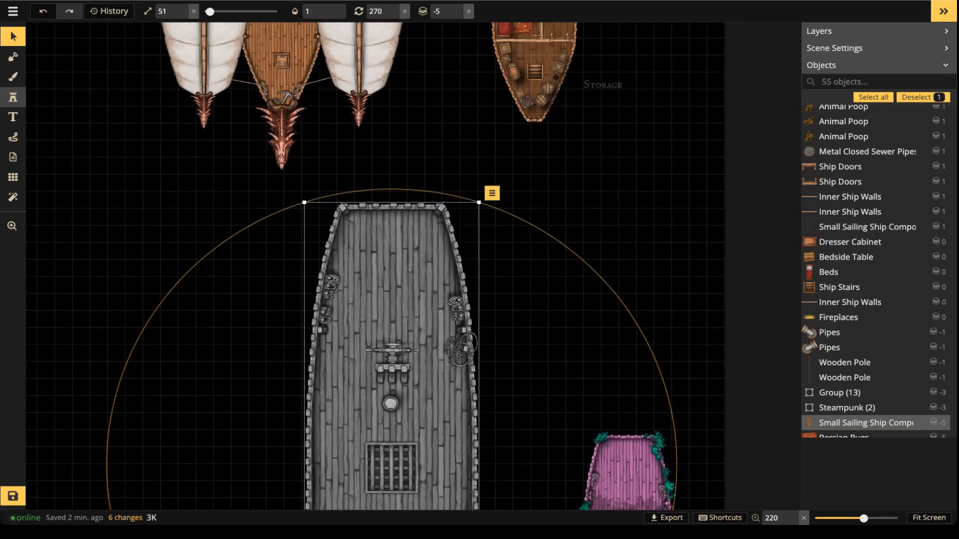
click(13, 97)
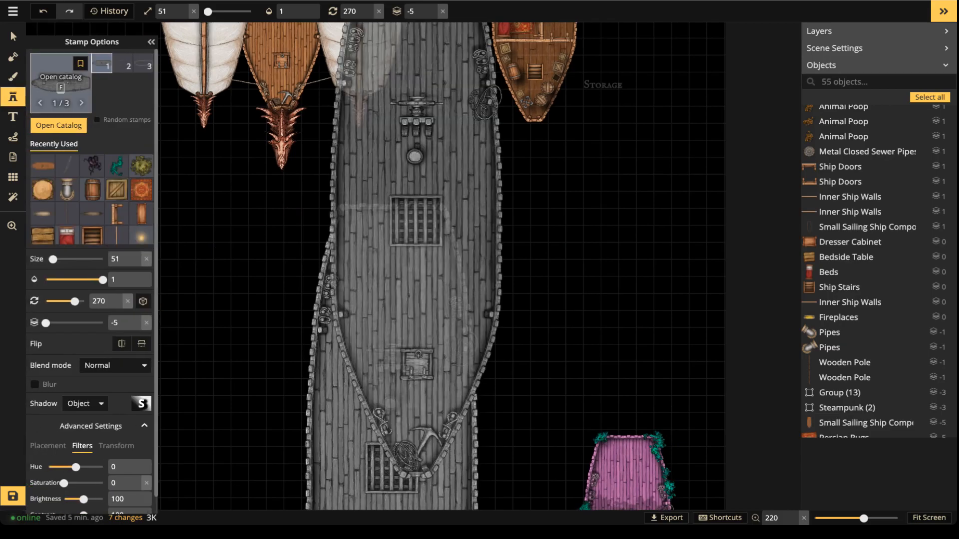
text(f)
text(barrel)
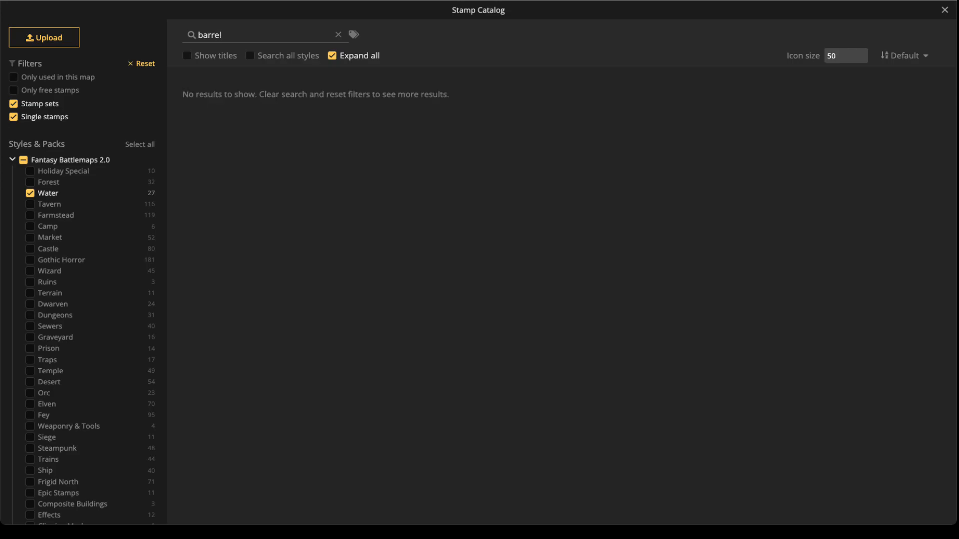
click(12, 160)
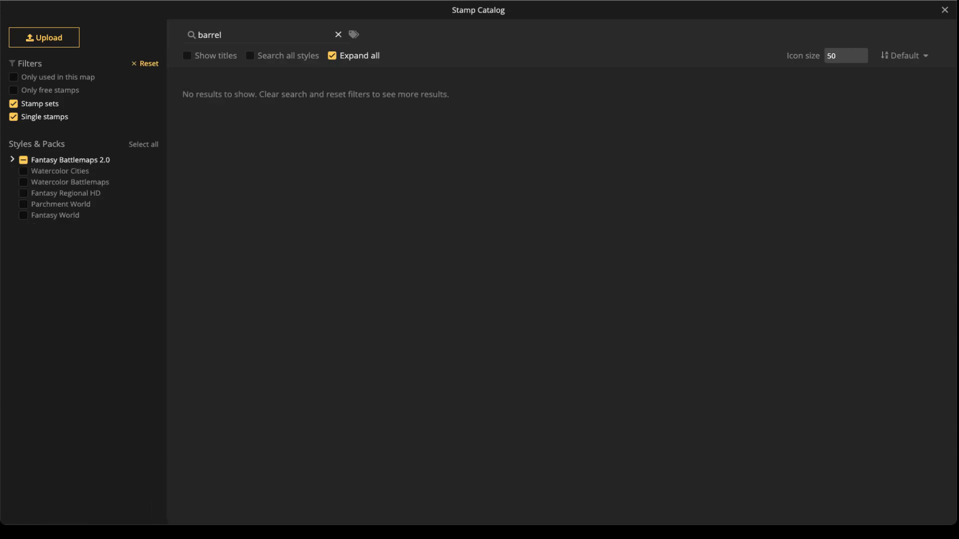
click(338, 34)
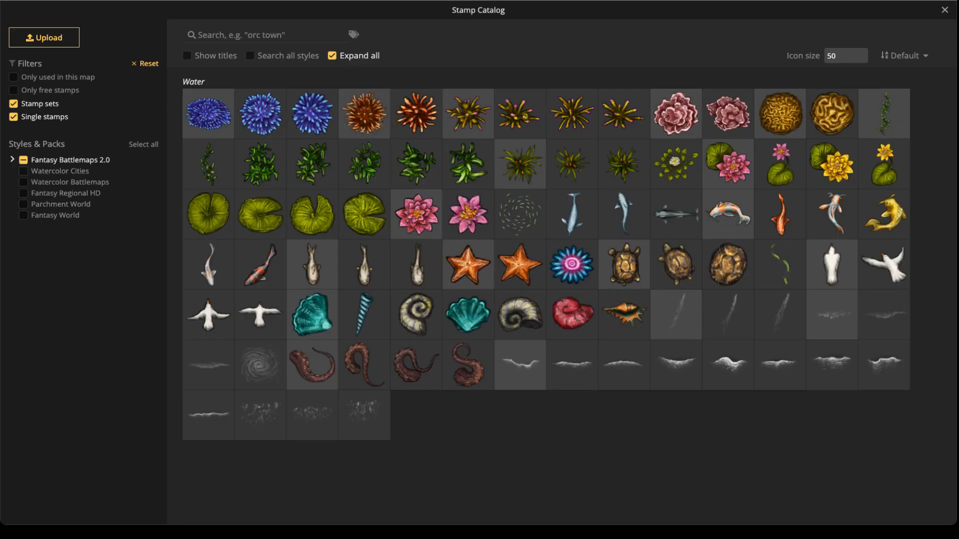
click(12, 159)
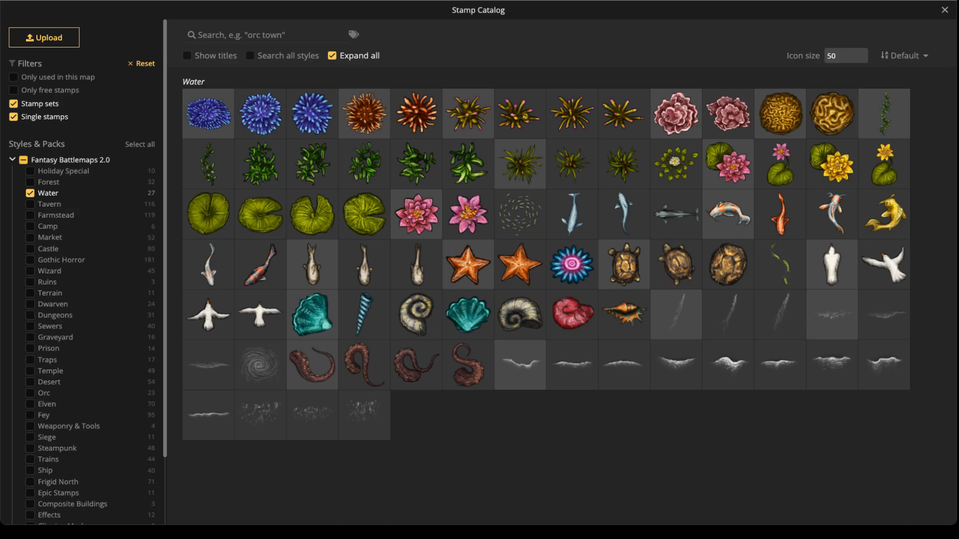
click(24, 160)
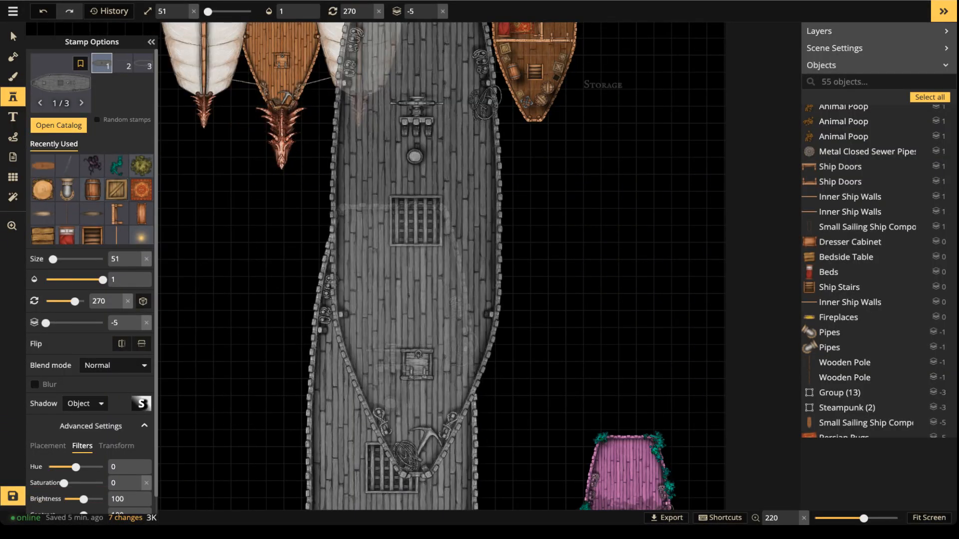
Place the side-view barrel stamp in the empty space beside the grey ship, with saturation 0, brightness 76 and size 161.
click(92, 189)
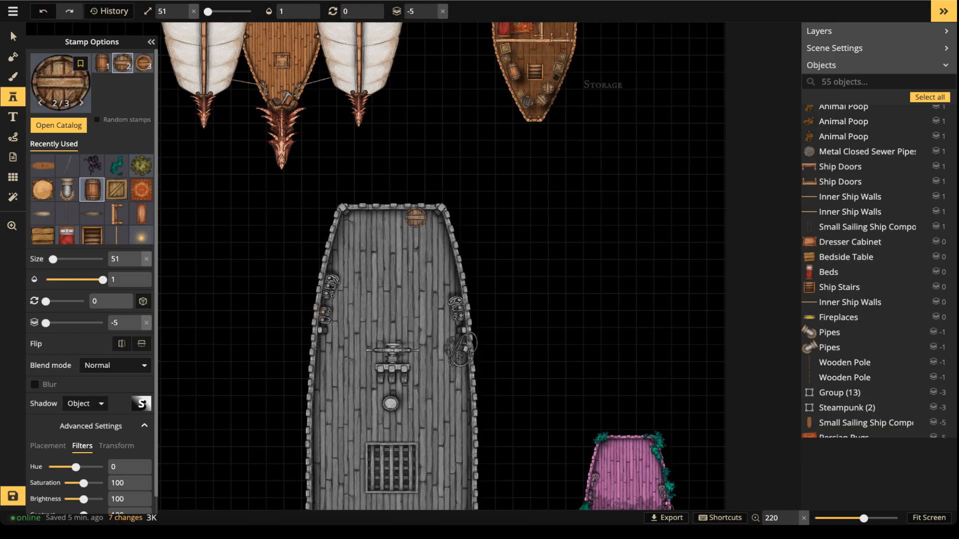
mouse_move(83, 483)
mouse_down()
mouse_move(64, 483)
mouse_move(78, 499)
mouse_up()
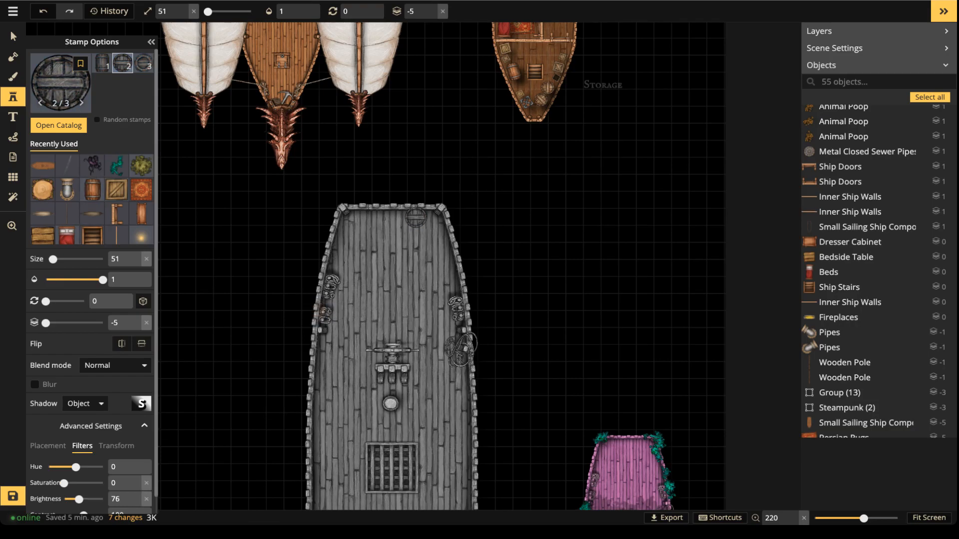
click(102, 63)
scroll(533, 262, up, 7)
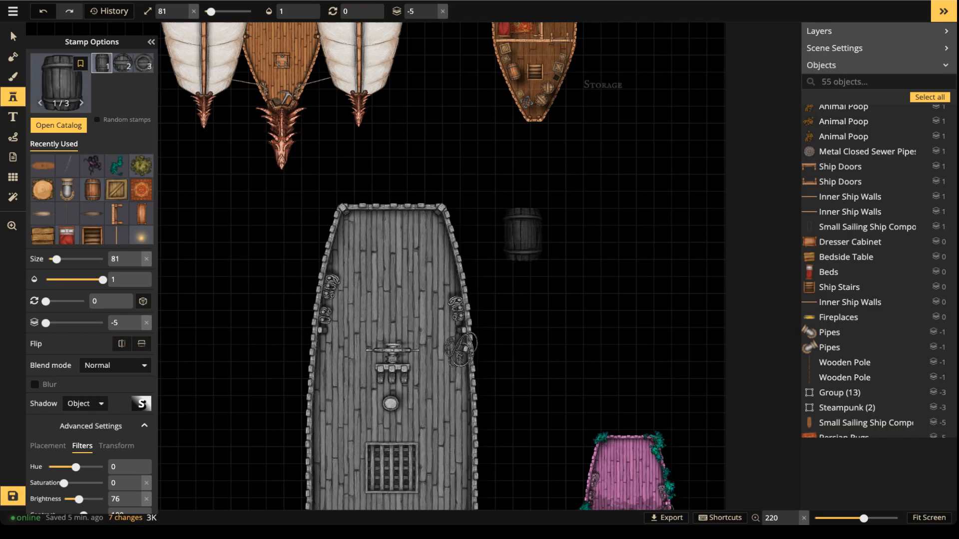
scroll(537, 280, up, 2)
scroll(542, 295, up, 2)
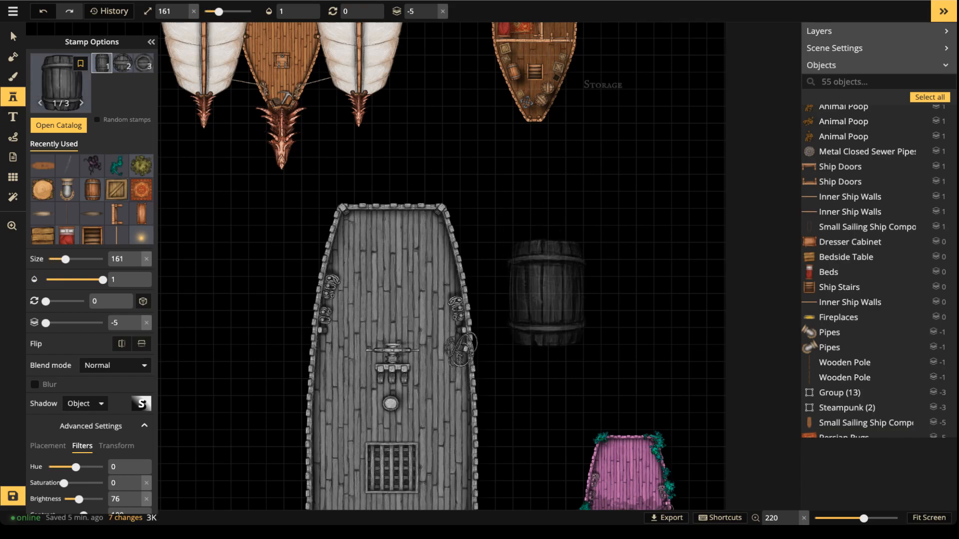
click(542, 295)
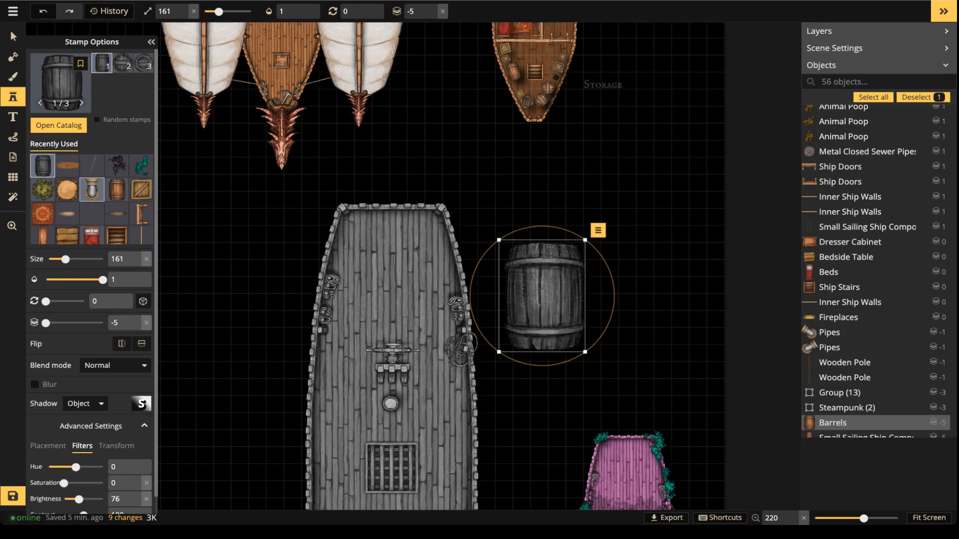
Place the straight variant of the Pipes stamp over the grey barrel at size 81.
click(91, 189)
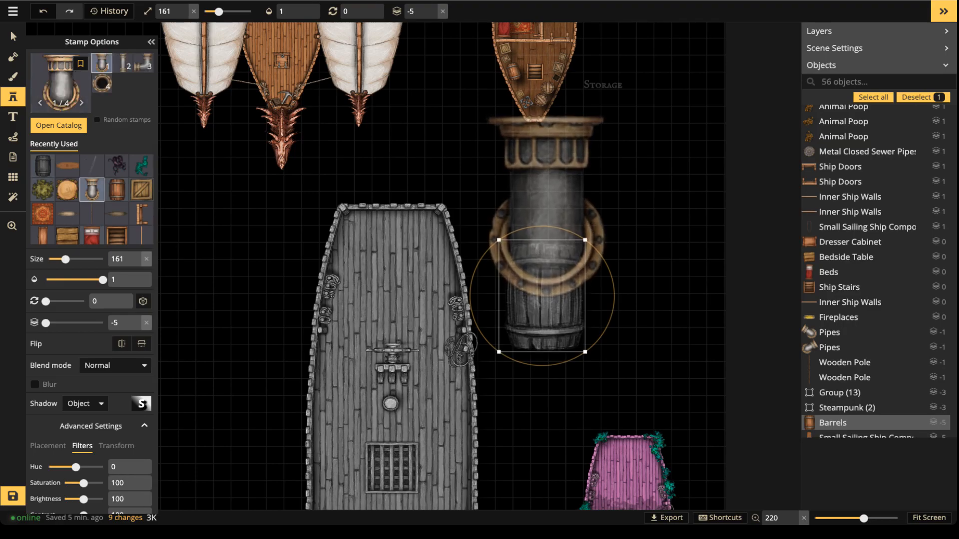
click(599, 211)
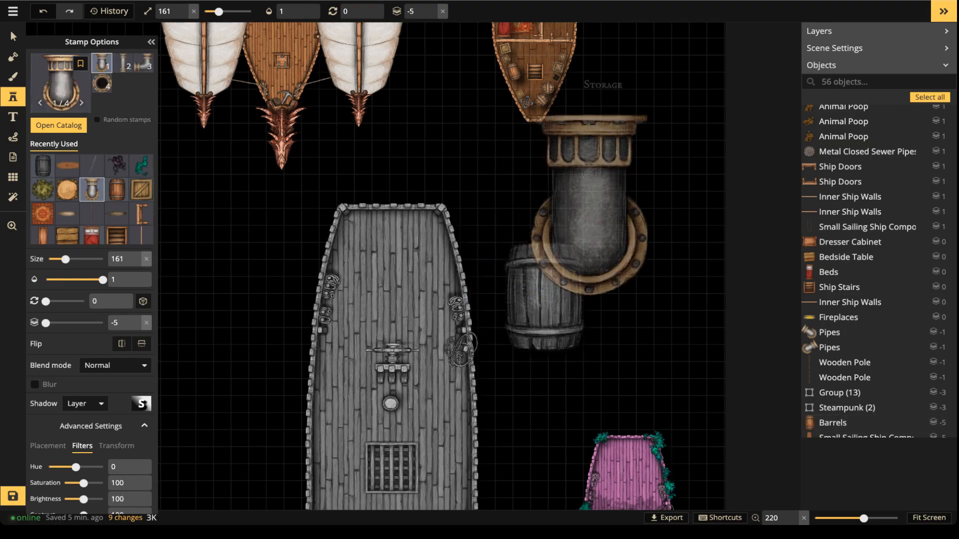
key(Right)
scroll(544, 218, down, 8)
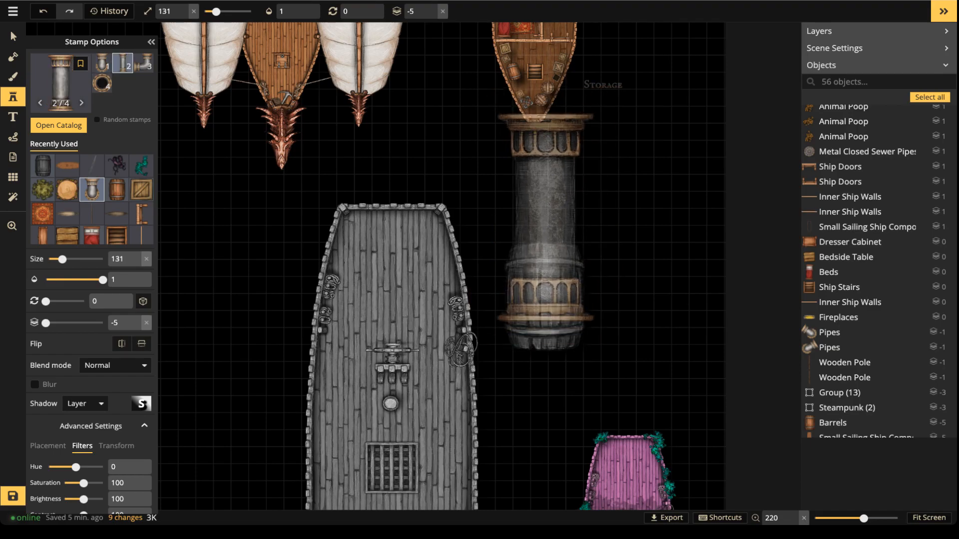
click(542, 251)
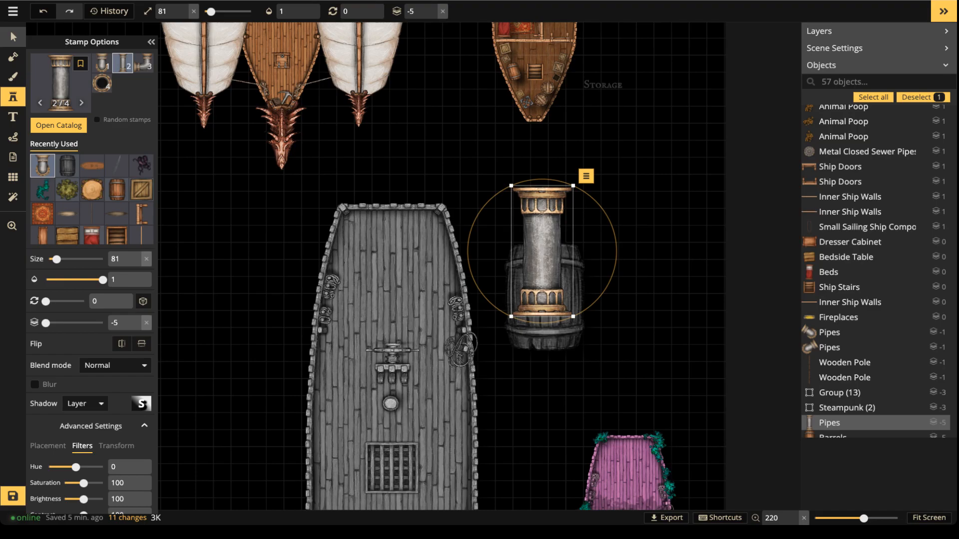
Raise the barrel to layer -4 so that it covers the lower part of the pipe.
click(13, 37)
click(542, 332)
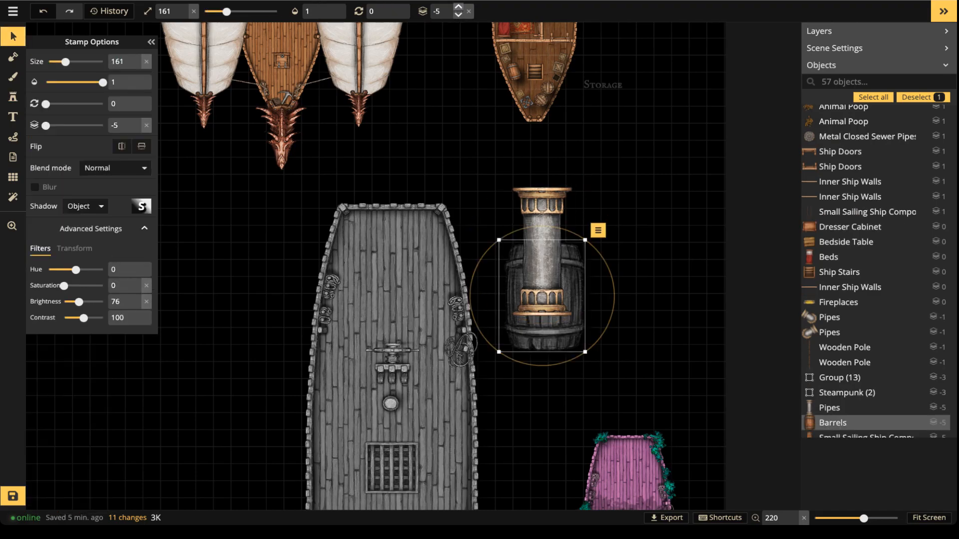
click(458, 8)
click(472, 125)
Set the pipe's saturation to 0 and brightness to 73, and centre it on the barrel.
click(542, 219)
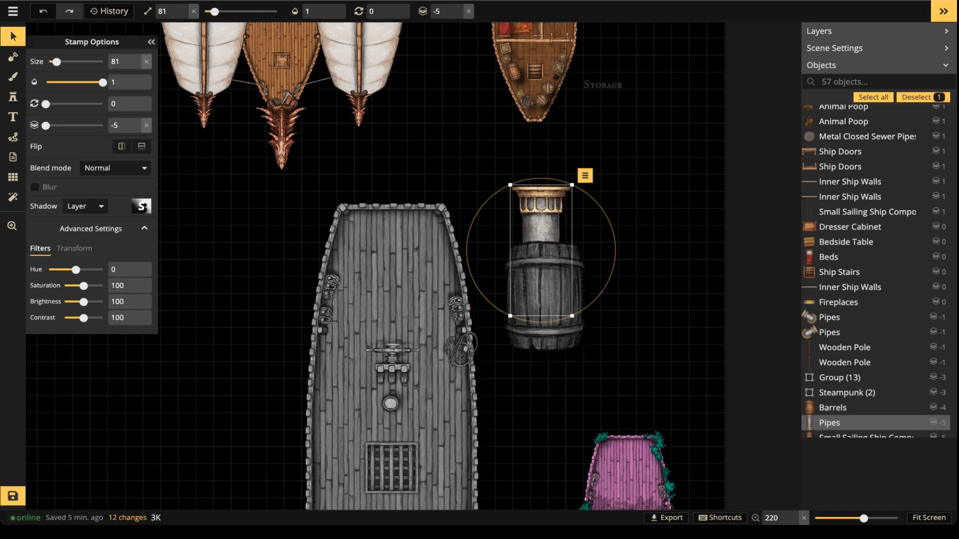
mouse_move(84, 286)
mouse_down()
mouse_move(64, 286)
mouse_move(77, 302)
mouse_up()
drag(542, 222, 545, 227)
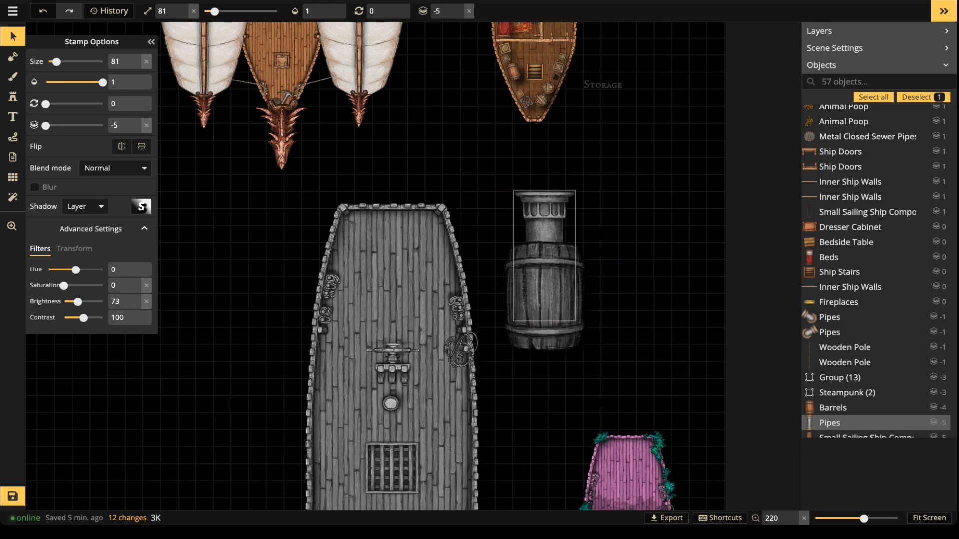
Move the barrel and pipe together to the ship's left side and group them.
click(510, 169)
drag(510, 169, 259, 265)
click(495, 11)
Reset the grey ship to layer 0 and arrange three copies of the barrel-and-pipe group behind its flat upper end.
click(367, 258)
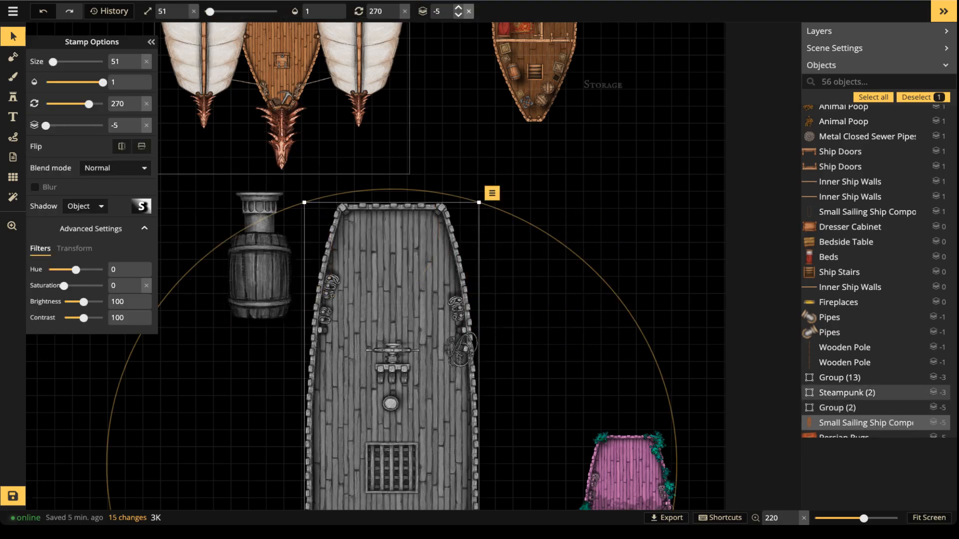
click(468, 11)
drag(262, 260, 331, 222)
key(ctrl+c)
key(ctrl+v)
drag(439, 212, 388, 201)
key(ctrl+v)
key(Escape)
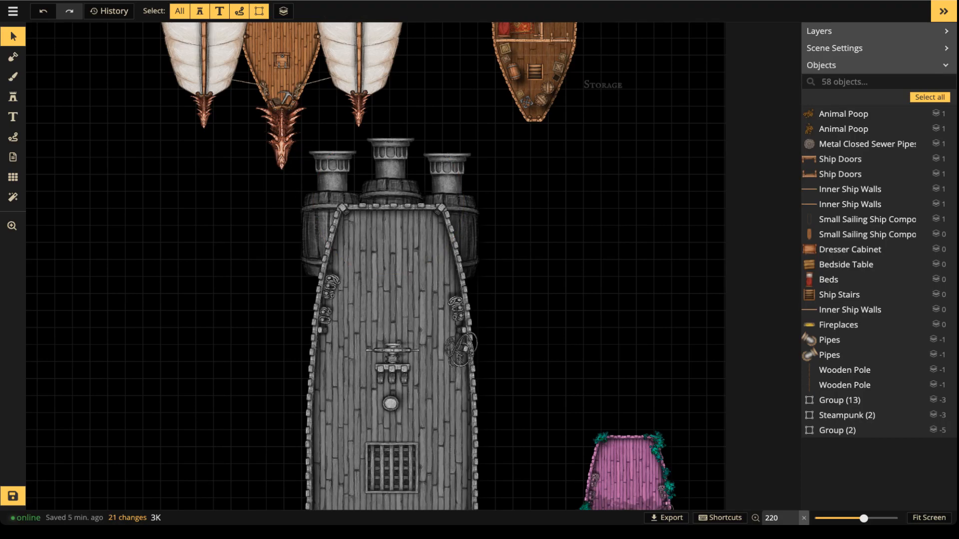
Nudge the middle barrel-and-pipe group slightly upward behind the ship's stern.
drag(389, 175, 389, 173)
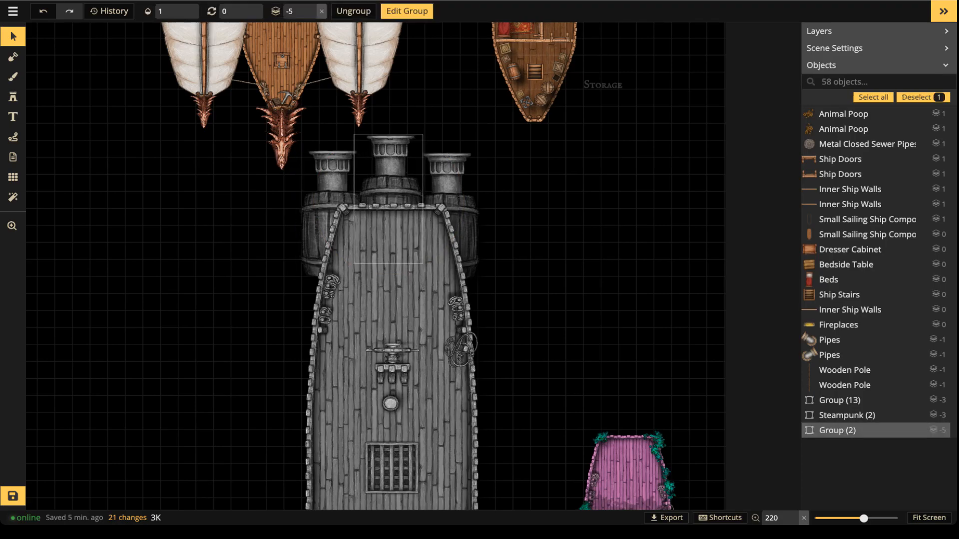
double_click(389, 173)
key(Escape)
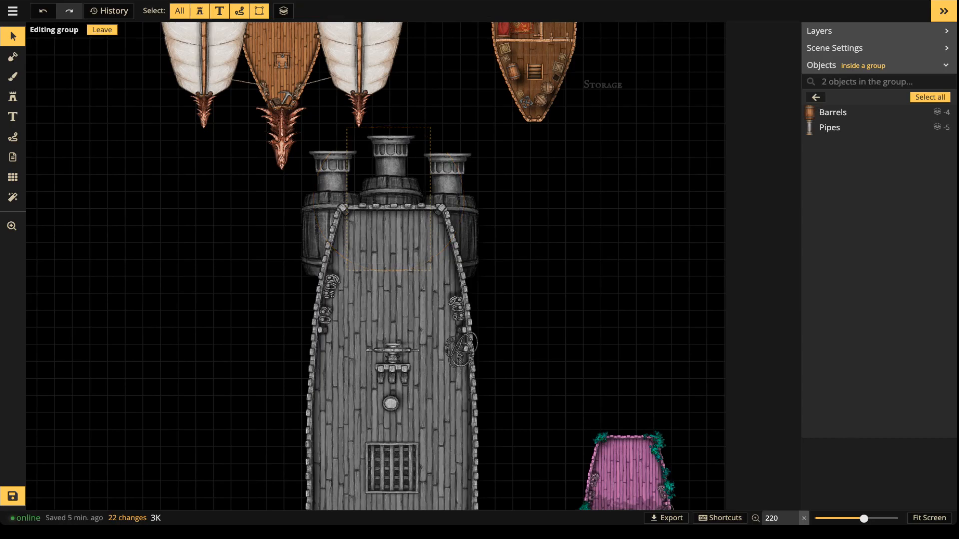
key(Escape)
click(448, 181)
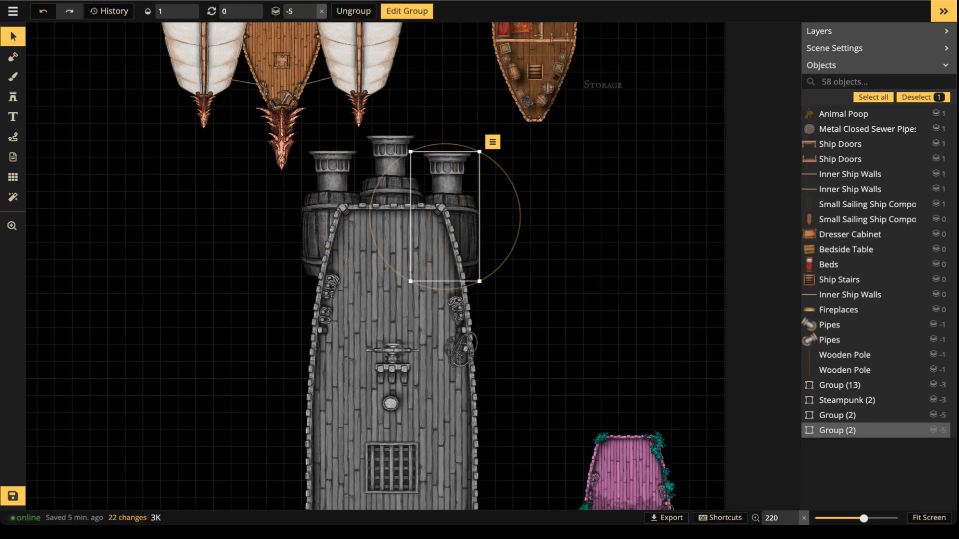
key(Escape)
Scale the grey ship and its three barrel groups down together to size 45 and move them further left on the map.
scroll(399, 251, down, 1)
drag(272, 208, 511, 326)
scroll(511, 326, down, 3)
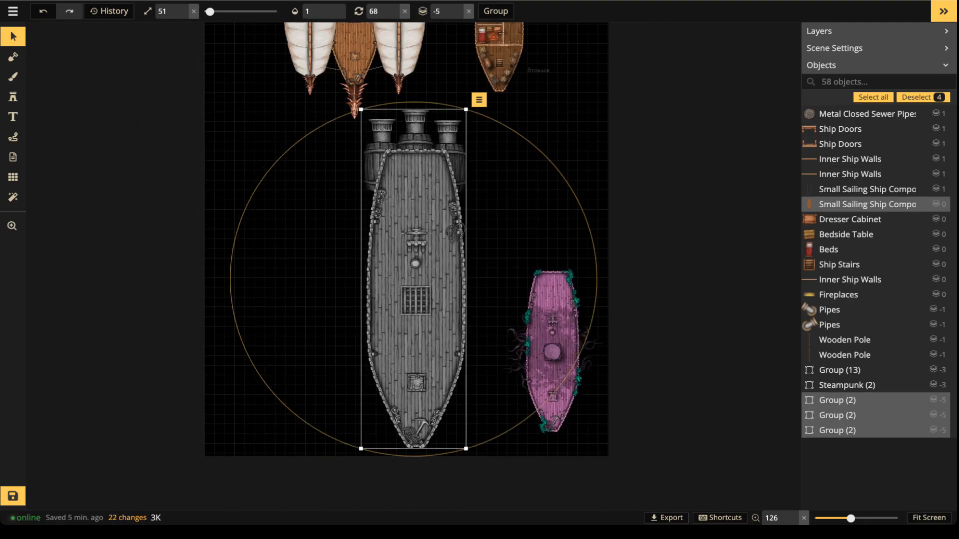
drag(466, 449, 451, 411)
drag(369, 280, 361, 286)
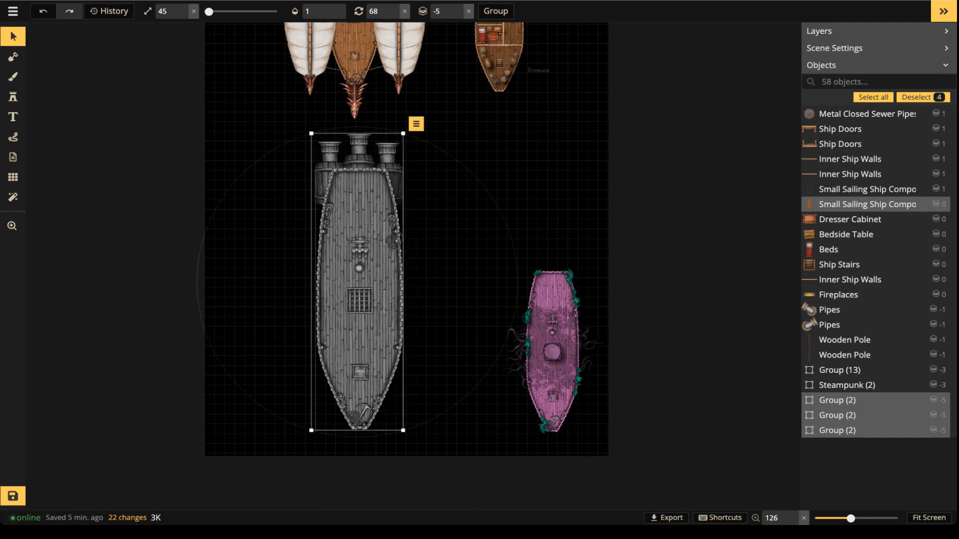
Search the stamp catalog for "boat" and choose the intact wooden Boat stamp.
scroll(425, 280, up, 4)
click(13, 97)
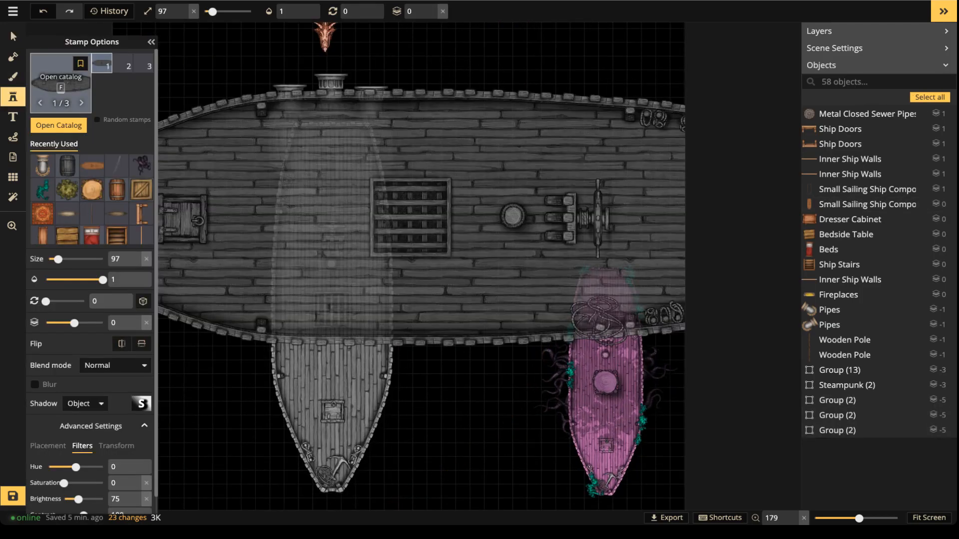
scroll(378, 138, up, 1)
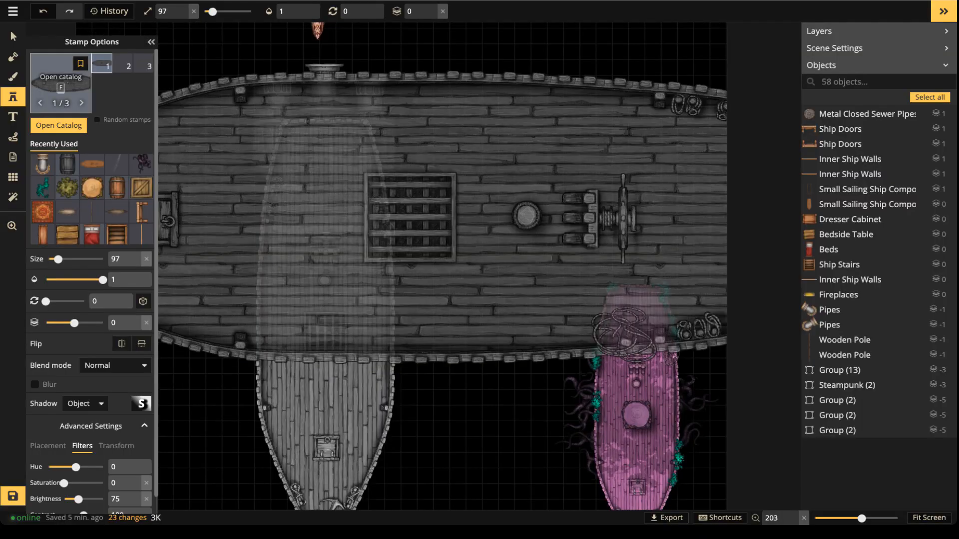
key(f)
click(353, 34)
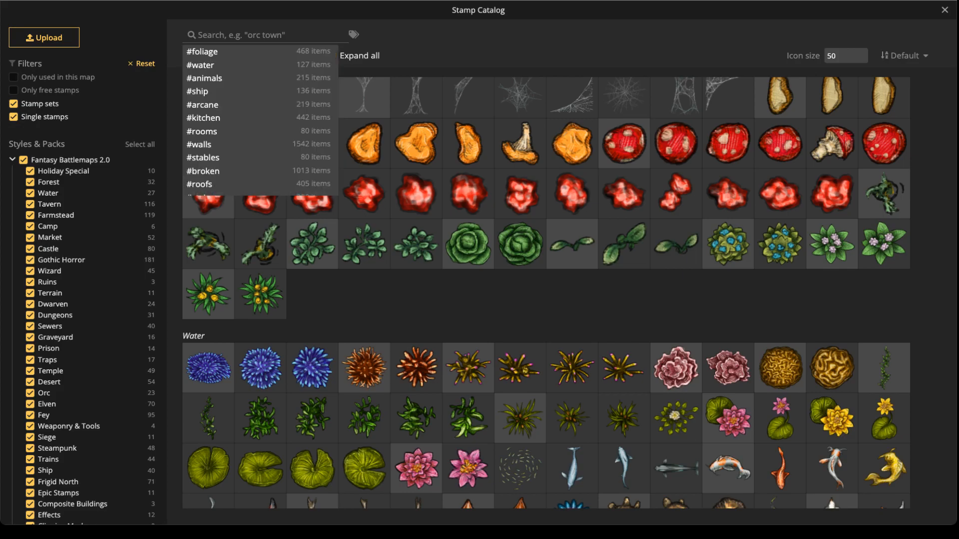
text(boat)
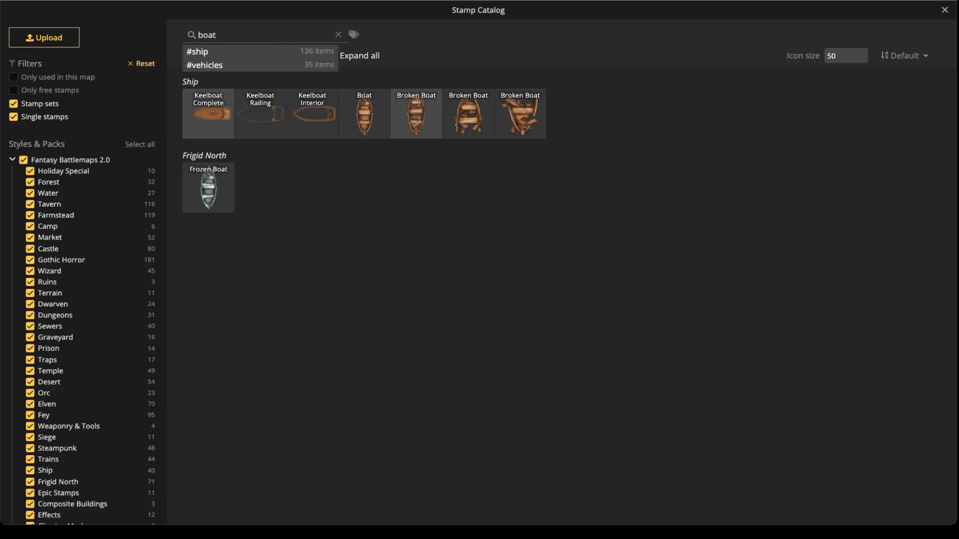
click(365, 114)
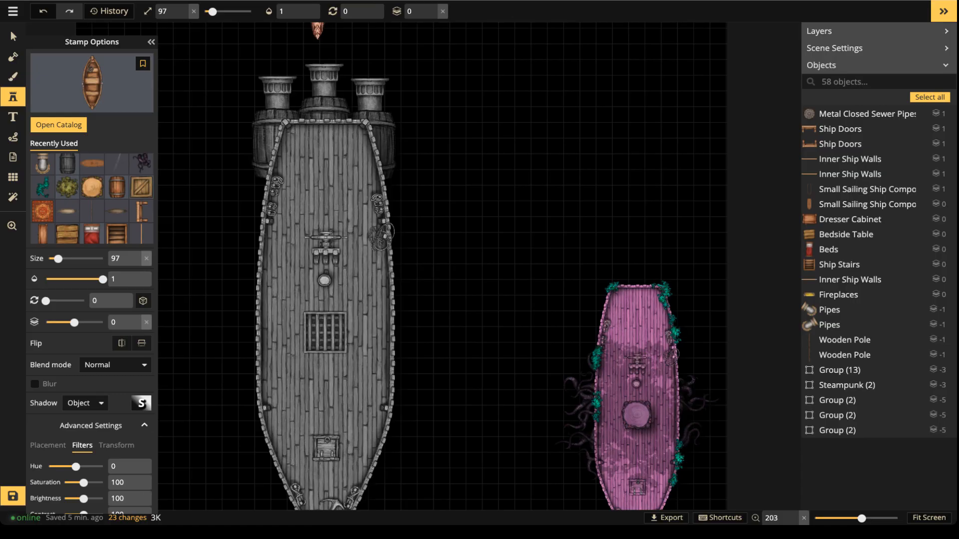
Place the boat against the grey ship's upper right side with saturation 0, brightness 87, size 47 and rotation 0.
scroll(417, 206, up, 3)
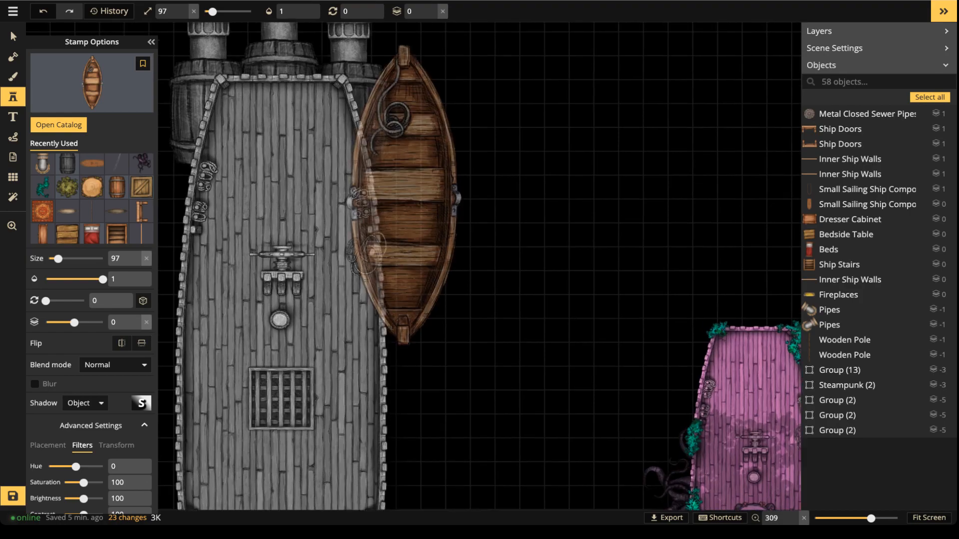
mouse_move(84, 483)
mouse_down()
mouse_move(63, 483)
mouse_move(81, 499)
mouse_up()
scroll(404, 218, down, 5)
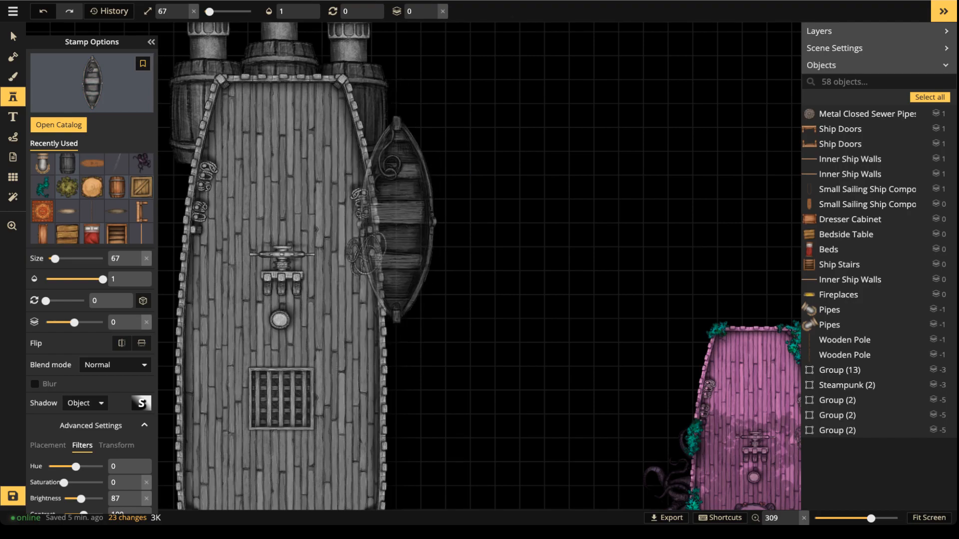
scroll(401, 218, down, 3)
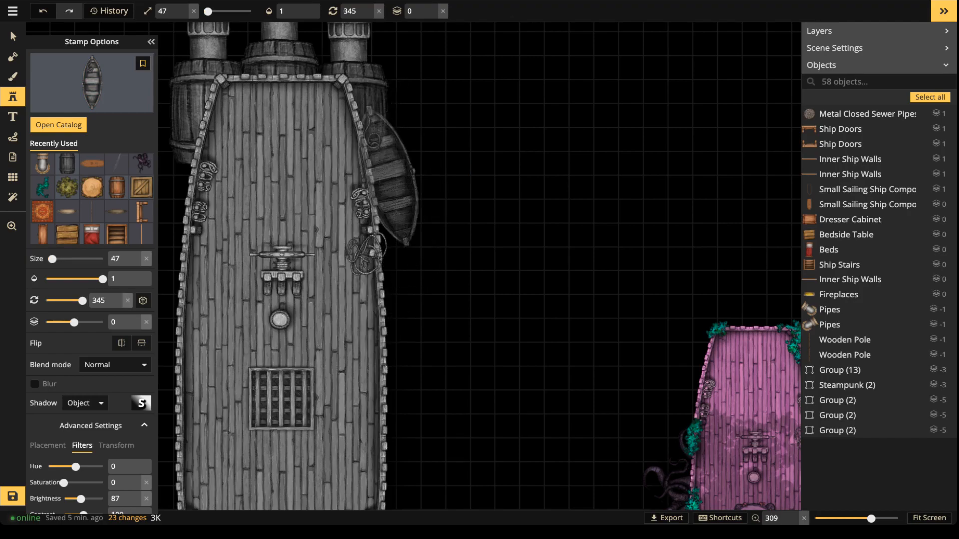
scroll(399, 230, up, 1)
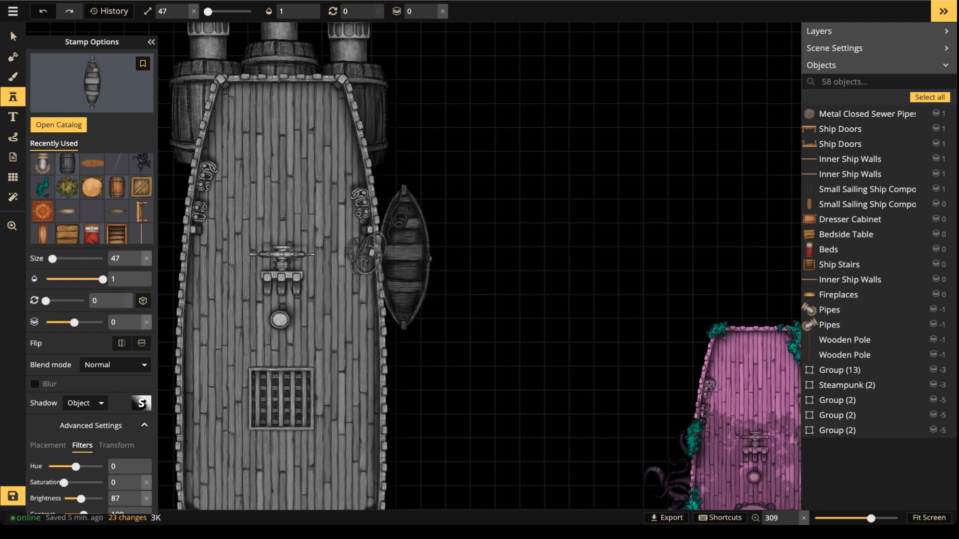
click(392, 200)
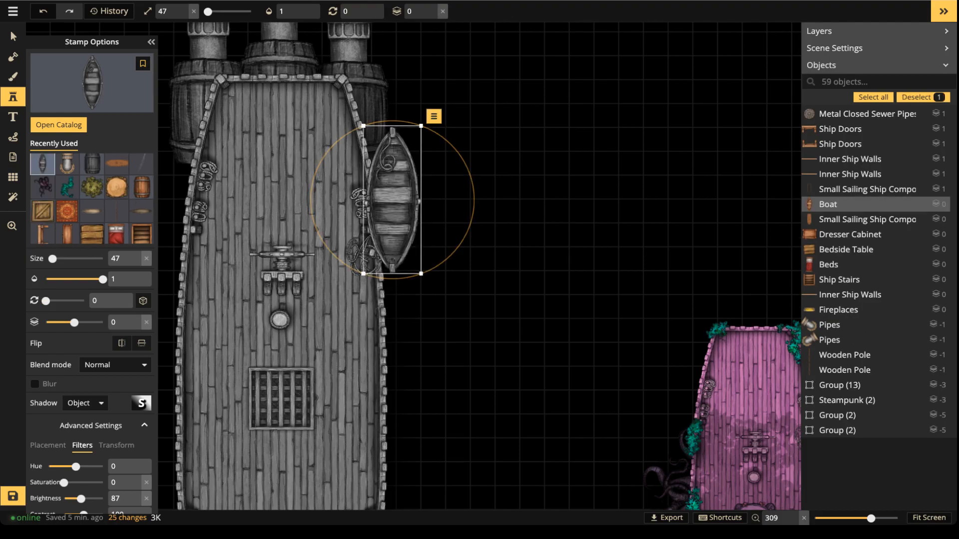
Rotate the small boat to 354, align it with the hull and lower it to layer -1.
drag(474, 200, 473, 191)
drag(396, 196, 399, 195)
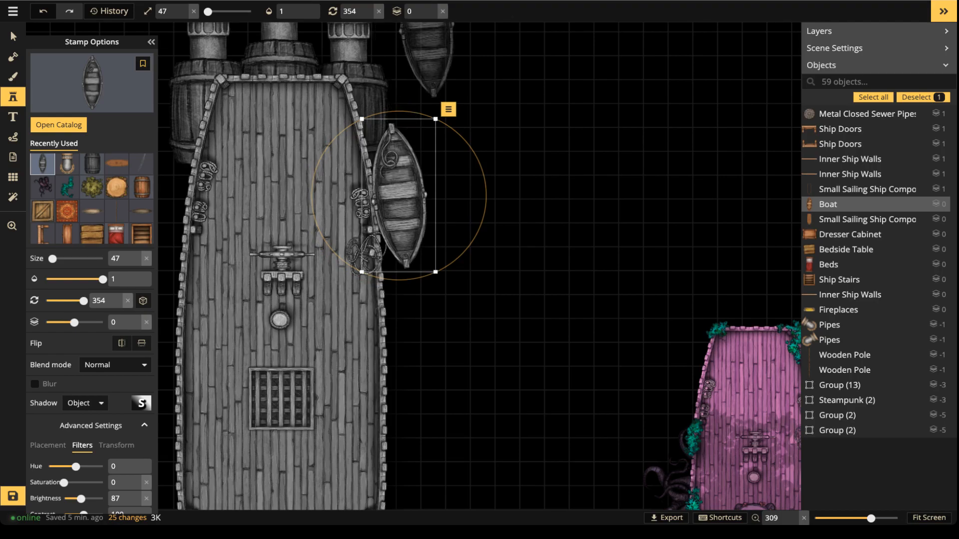
click(432, 16)
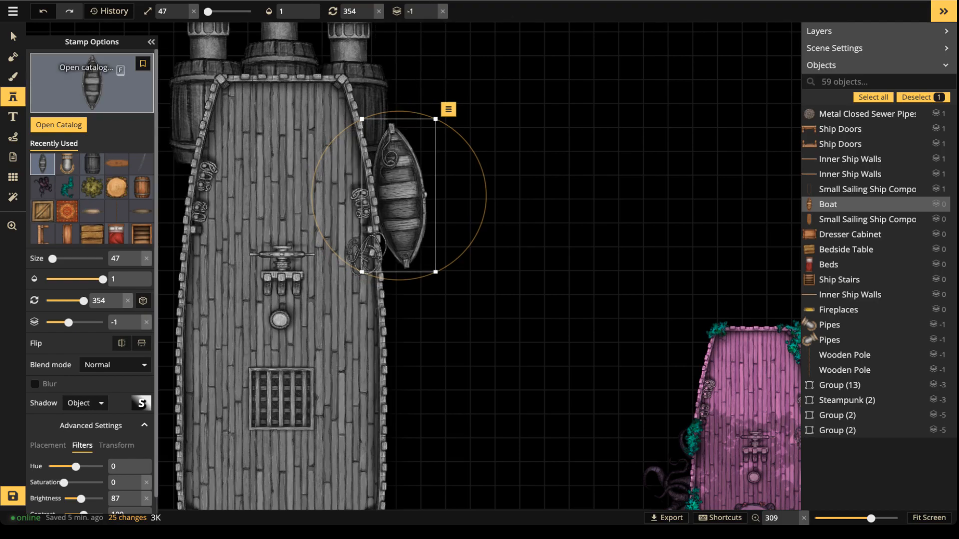
Search the stamp catalog for "wood" and choose the capped straight beam from the Wood Walls set.
click(91, 82)
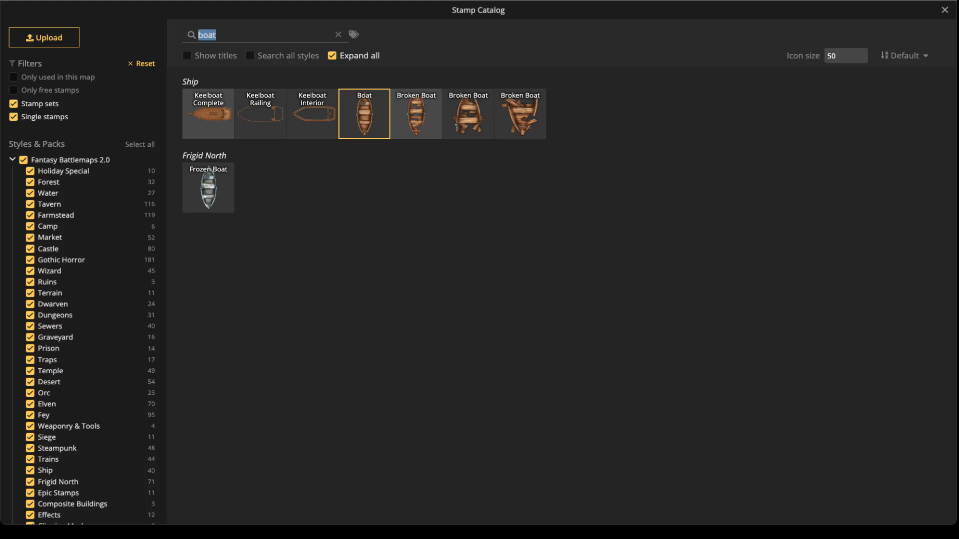
key(BackSpace)
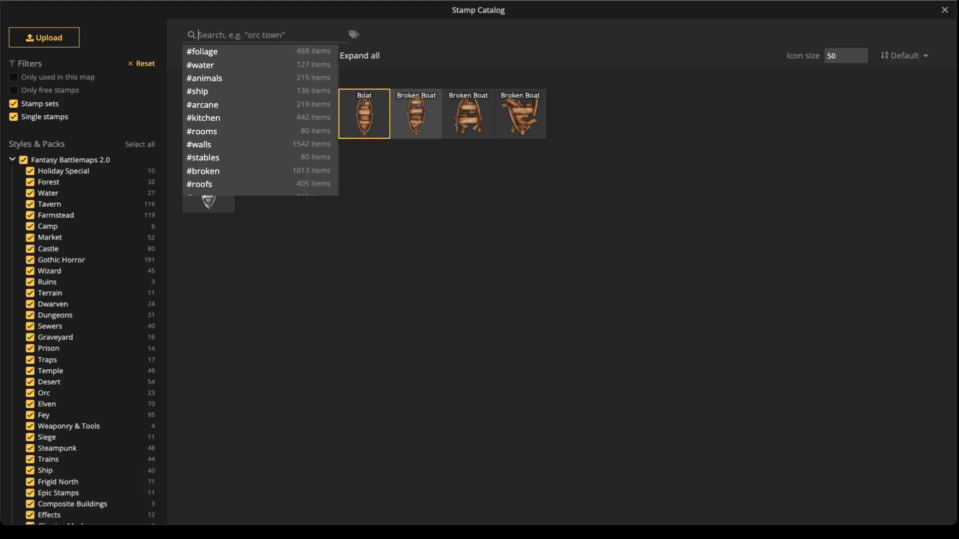
text(wood)
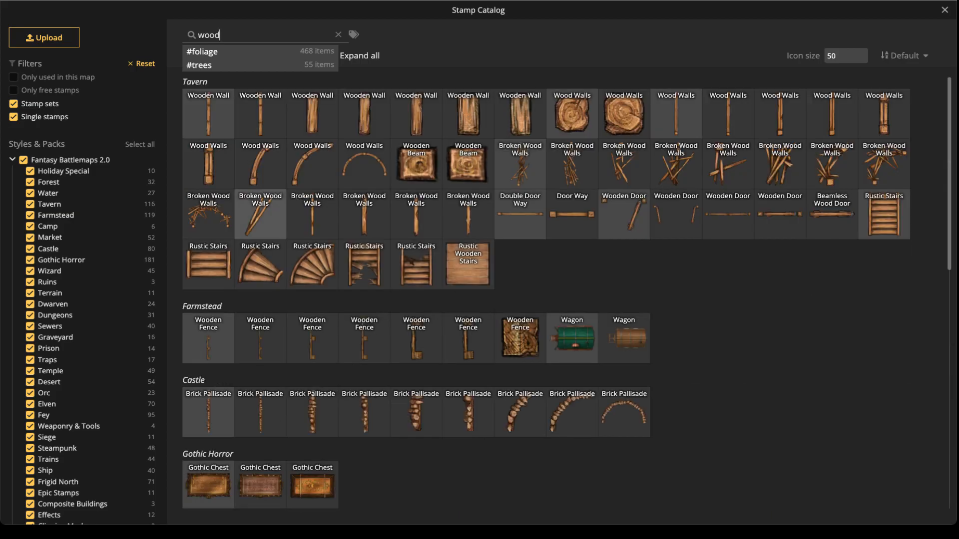
click(209, 165)
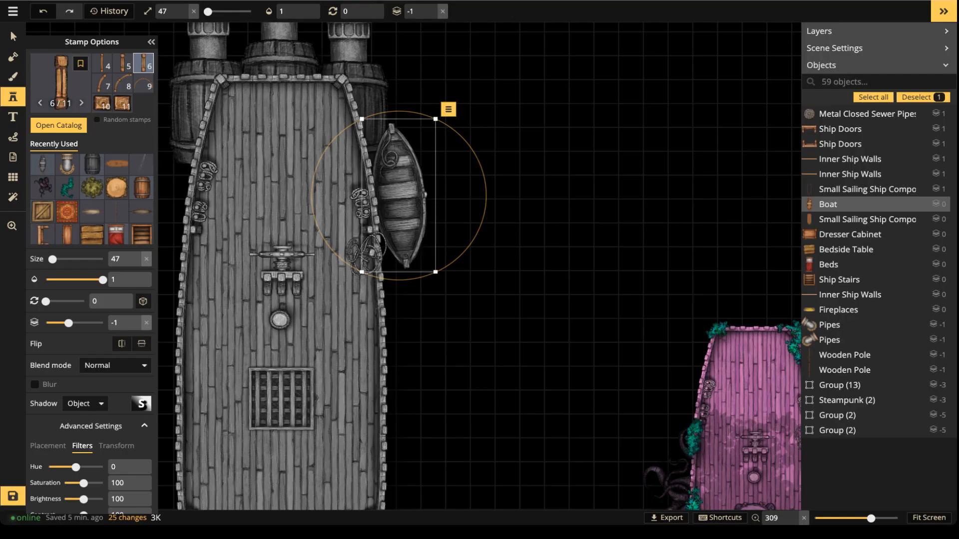
key(Escape)
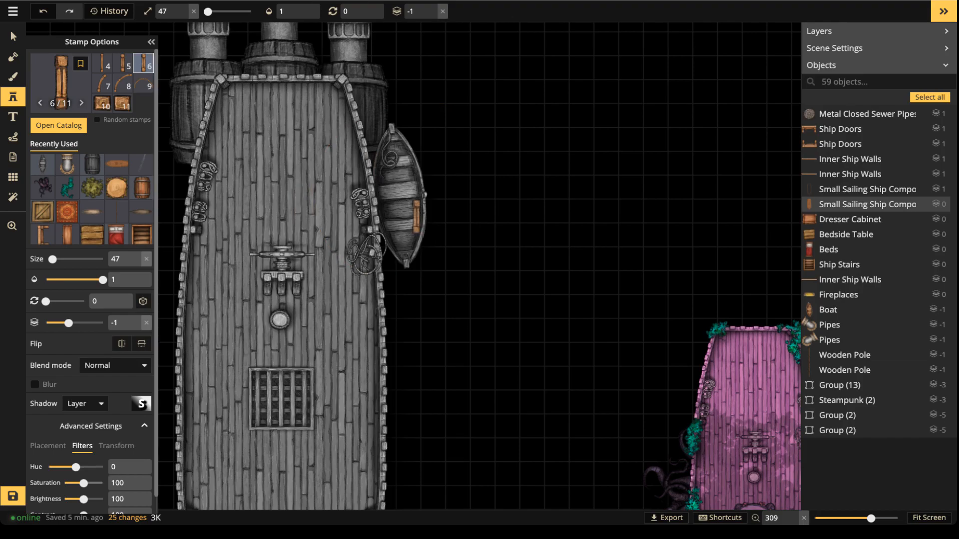
Place the beam across the railing towards the small boat with saturation 0, rotation 75, layer 1 and size 57.
drag(84, 483, 62, 483)
scroll(379, 177, up, 3)
scroll(369, 179, up, 5)
scroll(368, 178, down, 3)
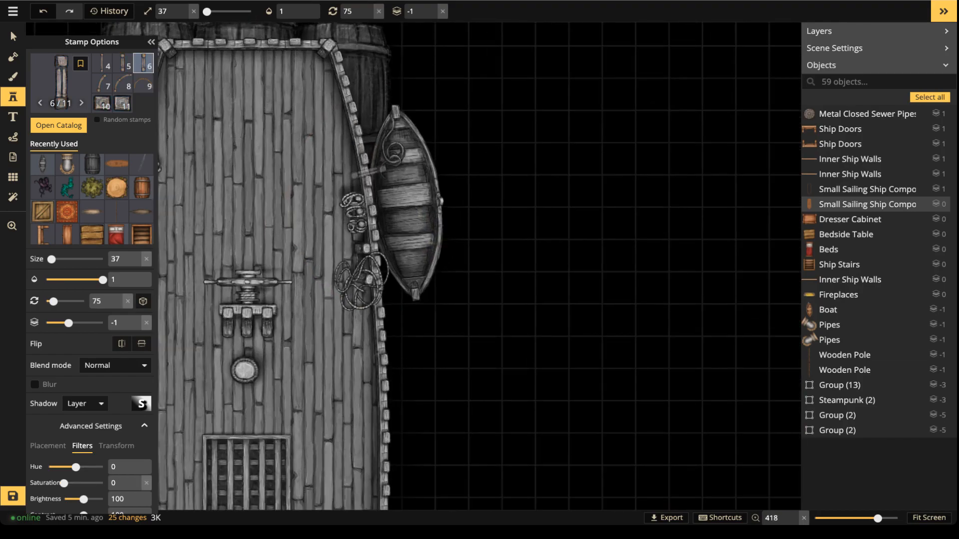
click(368, 167)
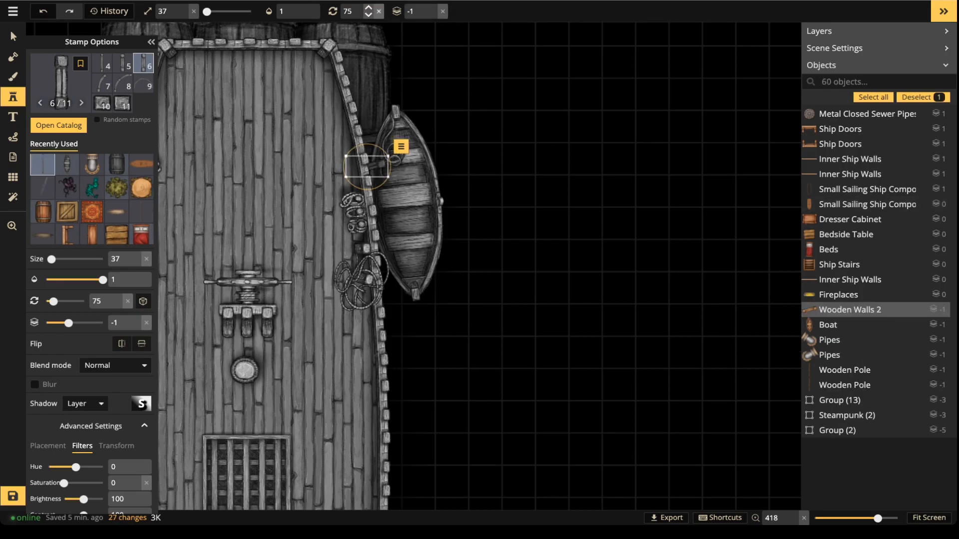
click(442, 11)
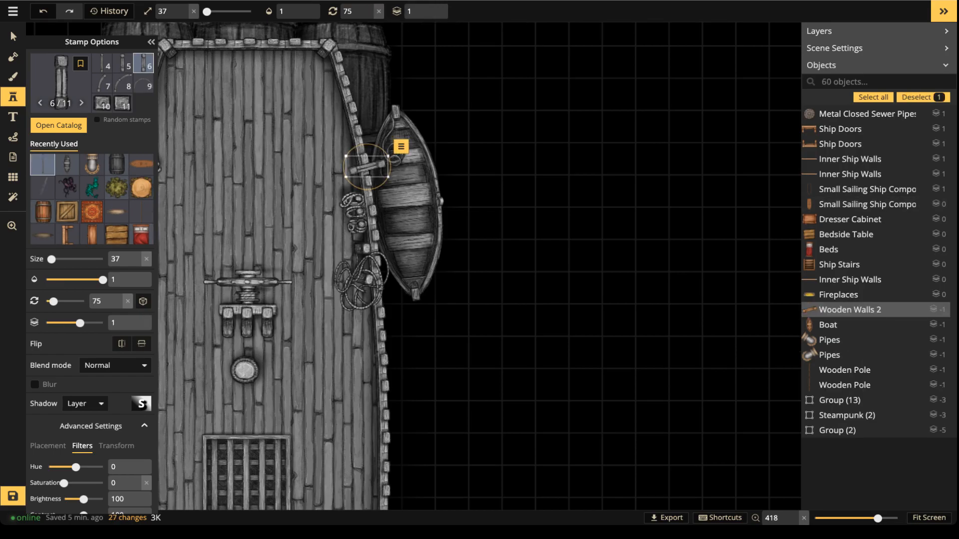
scroll(367, 165, up, 2)
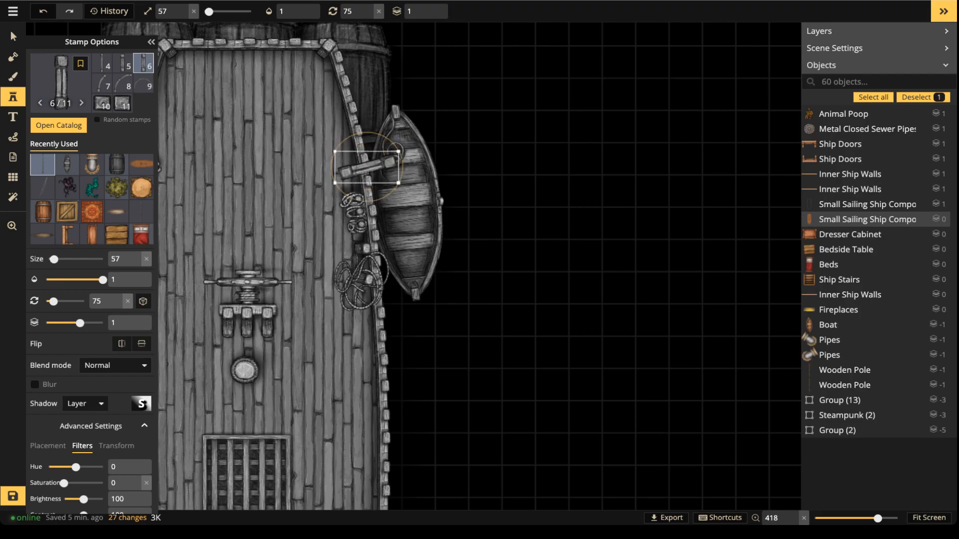
Shorten the beam beside the small boat to height 56 and rotate it to 79 across the railing.
click(116, 446)
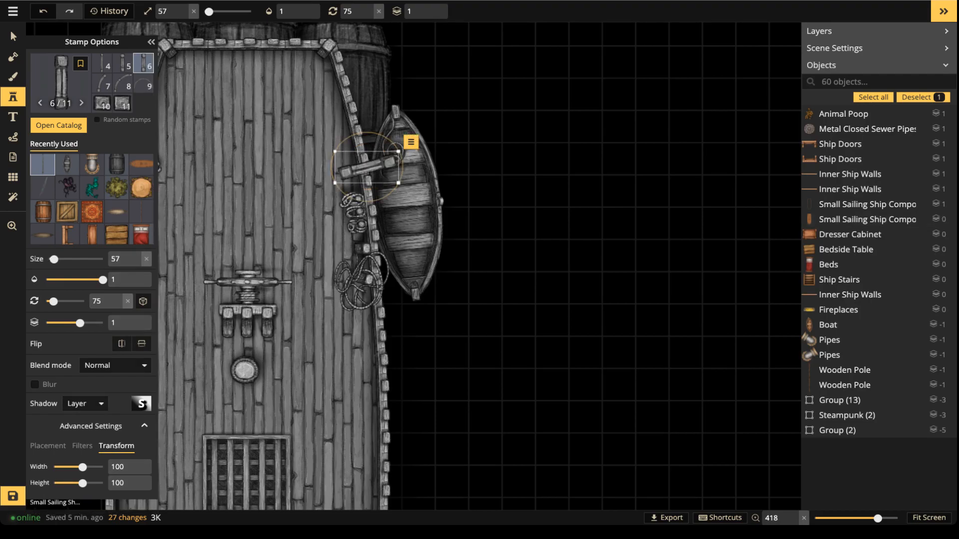
drag(82, 483, 74, 484)
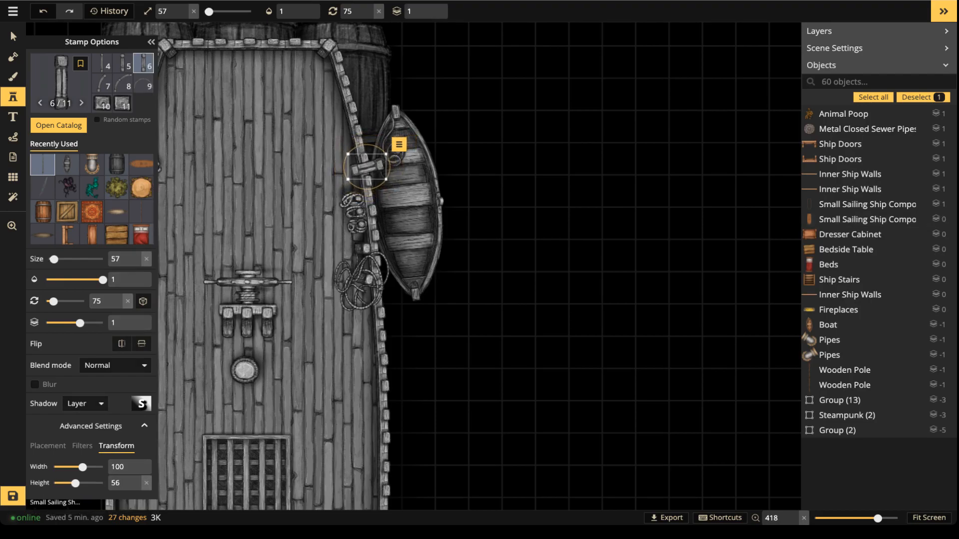
mouse_move(367, 167)
mouse_down()
mouse_move(367, 159)
mouse_move(367, 181)
mouse_up()
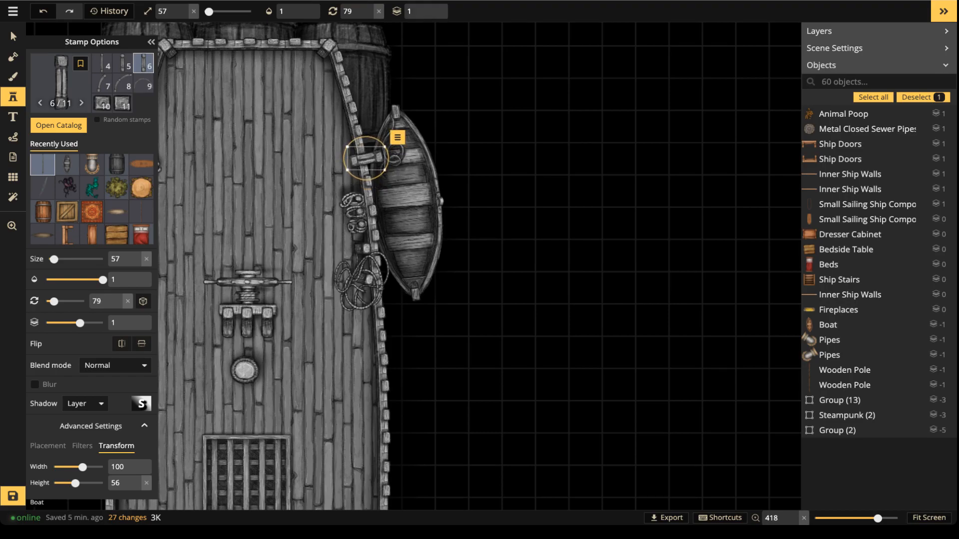
Place a second beam across the railing near the boat's lower end with height 56 and rotation 79.
click(384, 244)
drag(385, 243, 376, 245)
scroll(378, 245, down, 3)
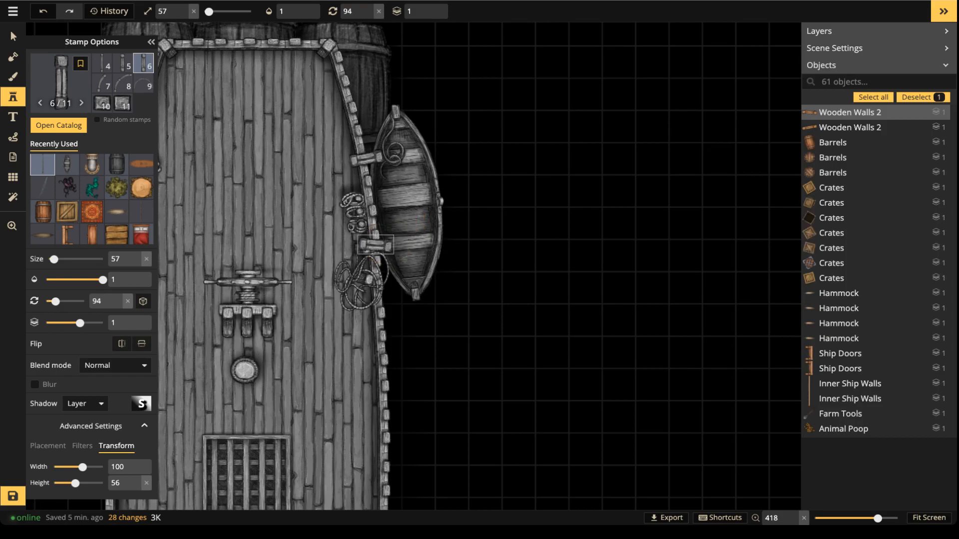
scroll(375, 245, up, 3)
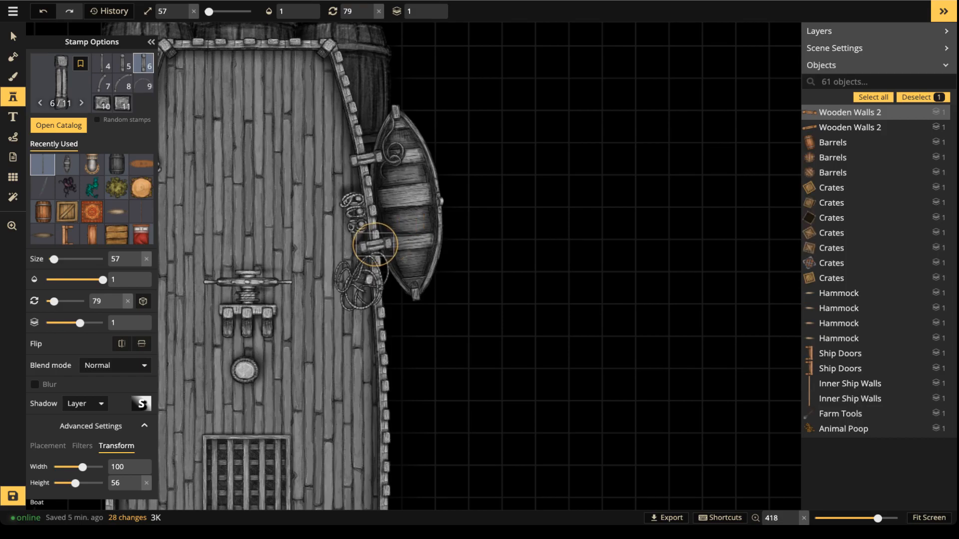
click(286, 149)
scroll(286, 148, down, 3)
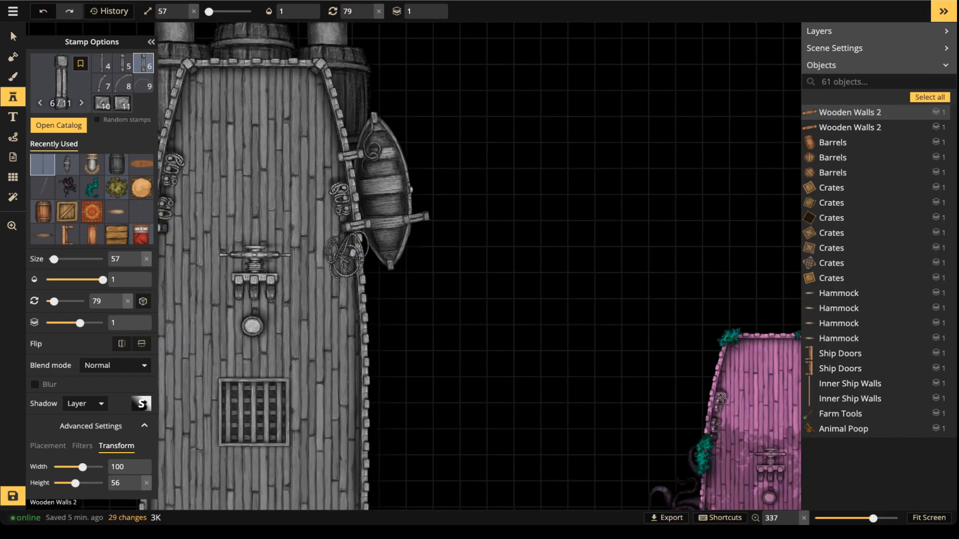
Clear the selection on the second beam and save the map.
click(13, 36)
scroll(250, 153, down, 3)
drag(251, 153, 418, 137)
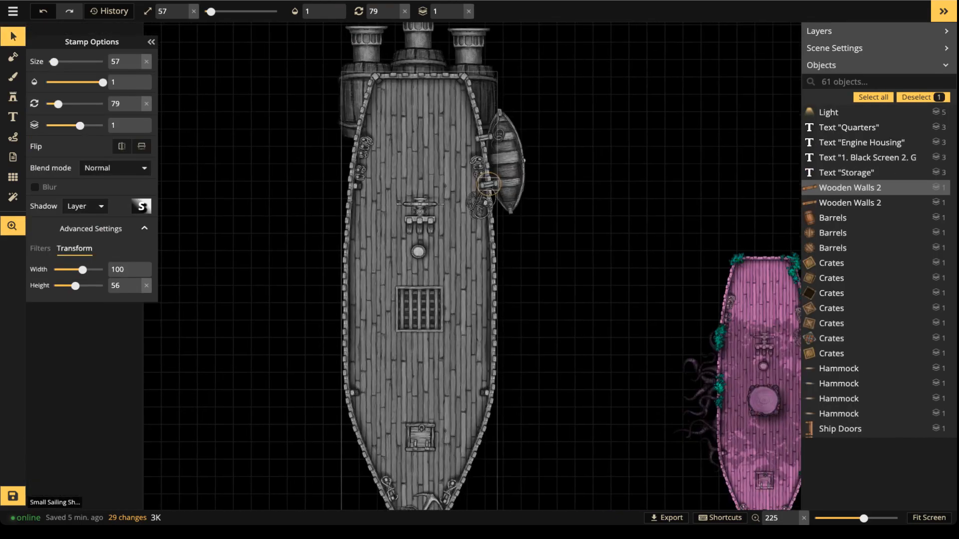
scroll(451, 159, down, 2)
click(329, 185)
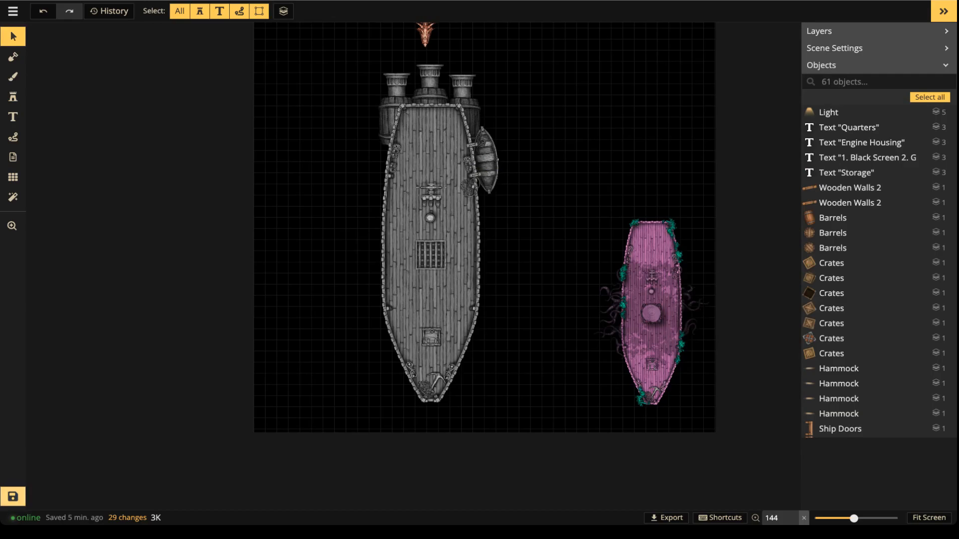
key(ctrl+s)
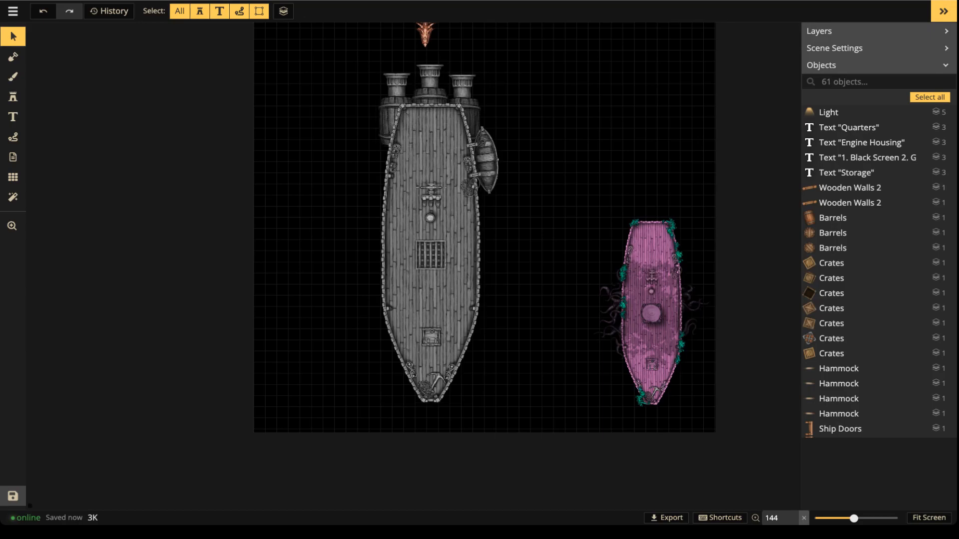
Search the stamp catalog for "cannon" and choose the bare barrel variant from the Ship set.
click(429, 79)
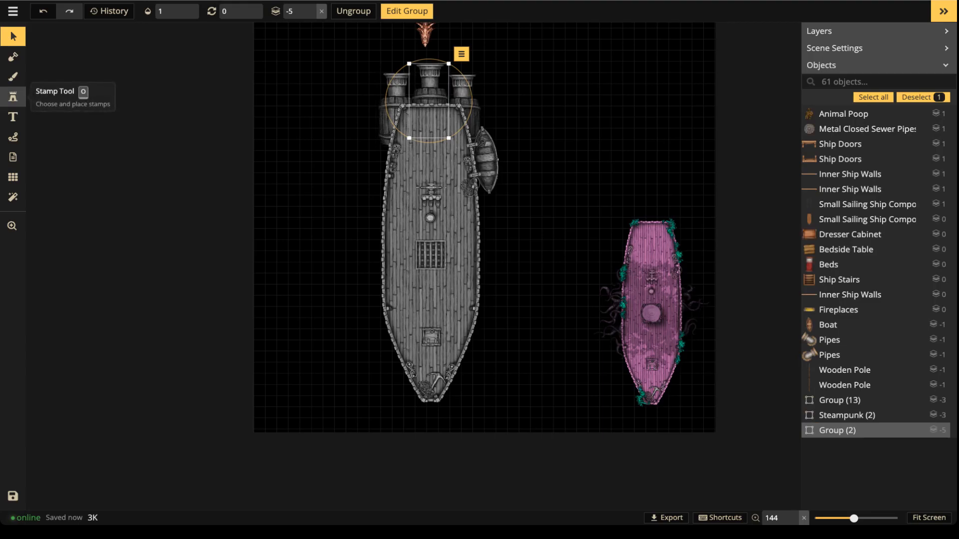
click(13, 97)
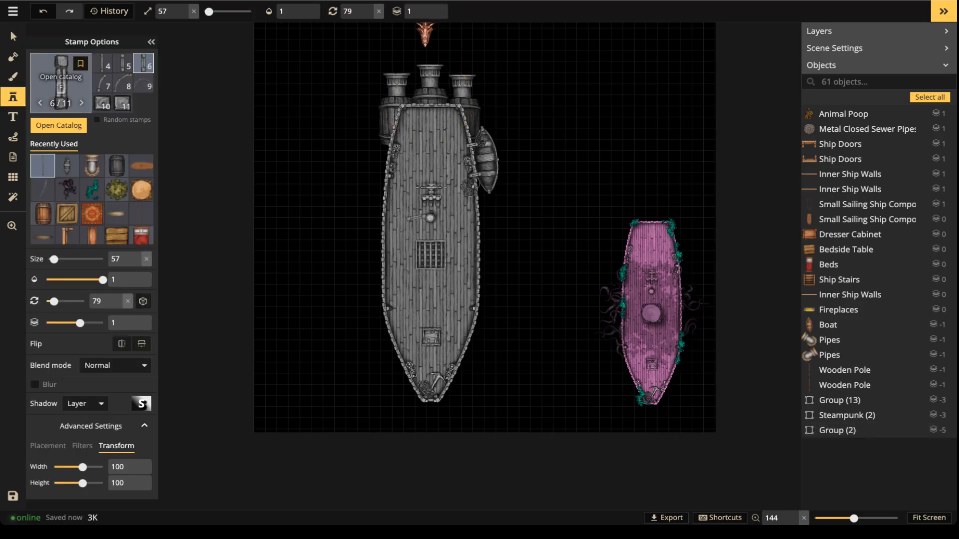
key(f)
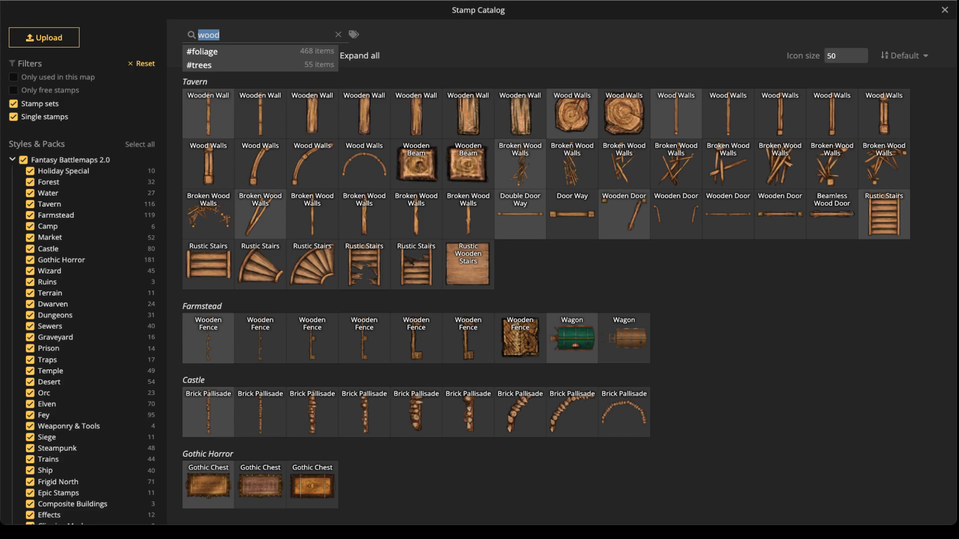
text(cannon)
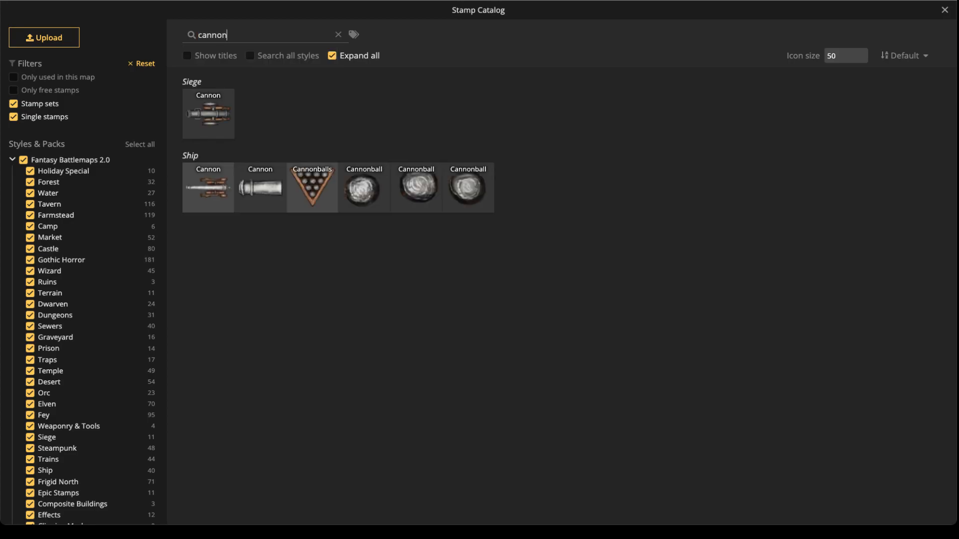
click(260, 188)
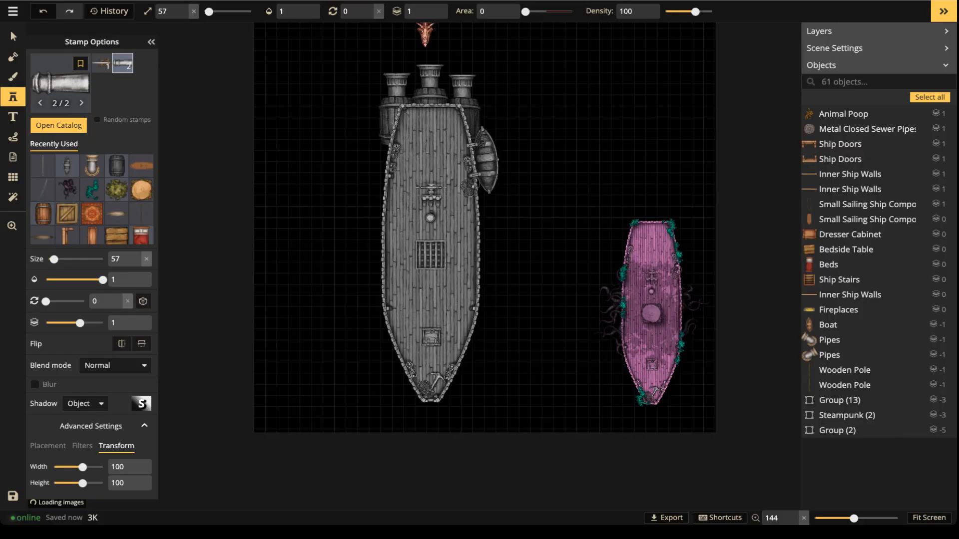
Place the cannon barrel at the grey ship's left hull with size 67 and rotation 0 on layer -1, below the rope coils.
scroll(370, 195, up, 5)
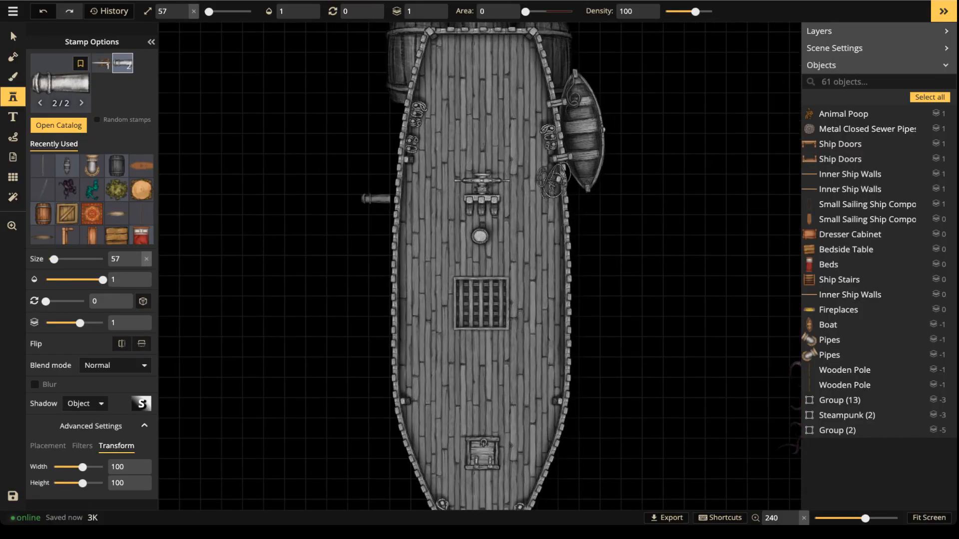
scroll(375, 199, up, 2)
click(377, 196)
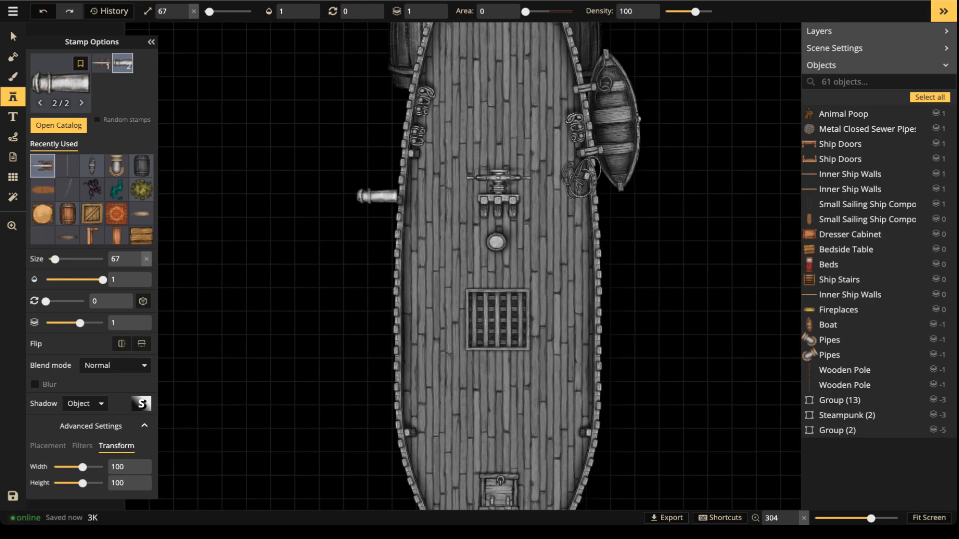
click(11, 33)
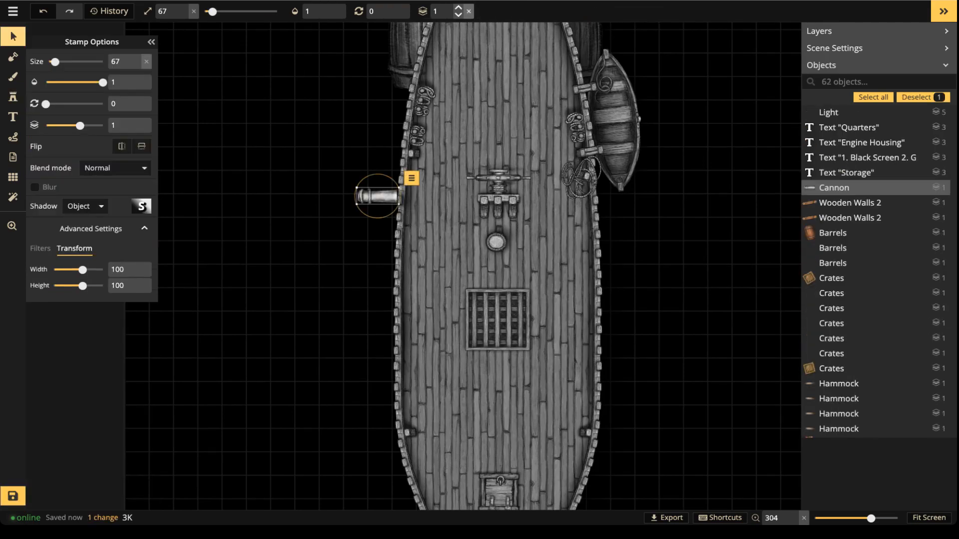
click(458, 16)
drag(378, 196, 380, 179)
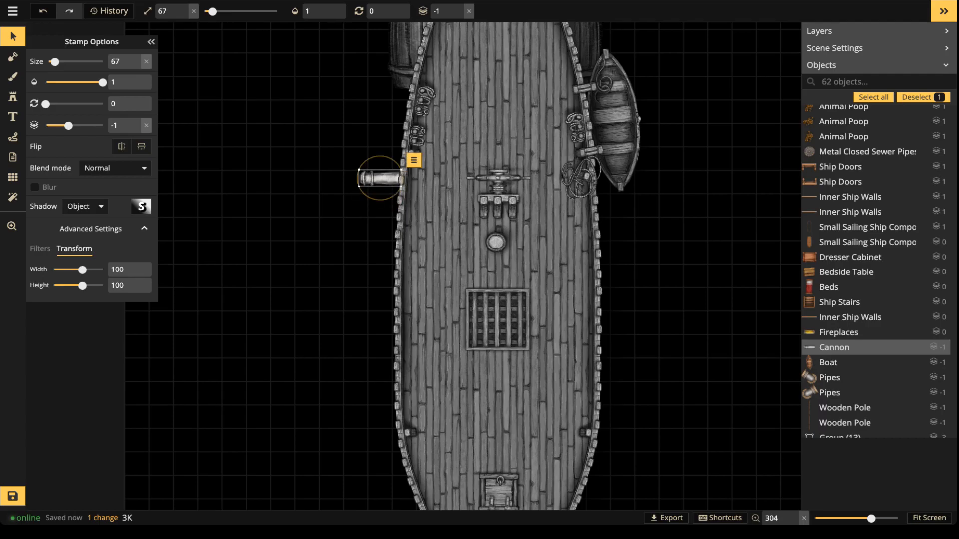
scroll(295, 200, up, 2)
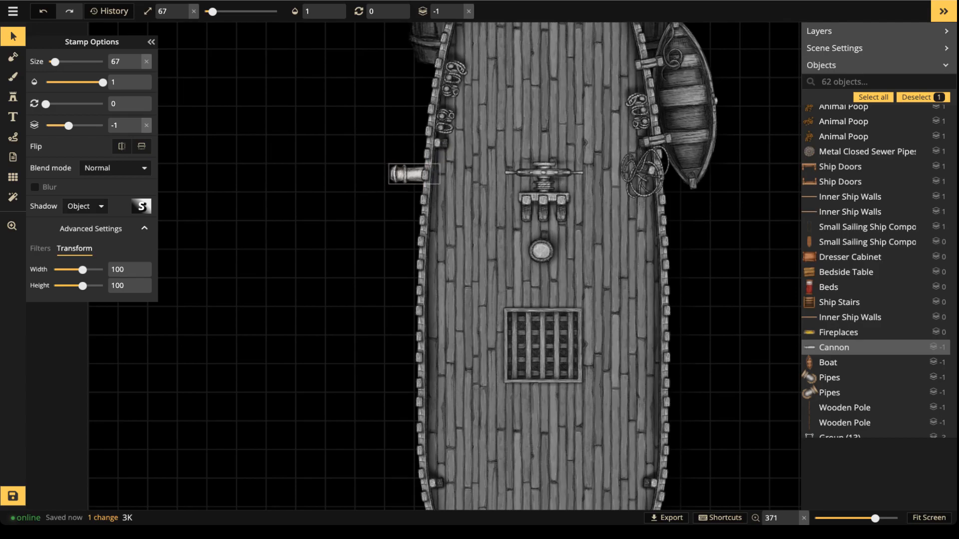
scroll(289, 136, down, 3)
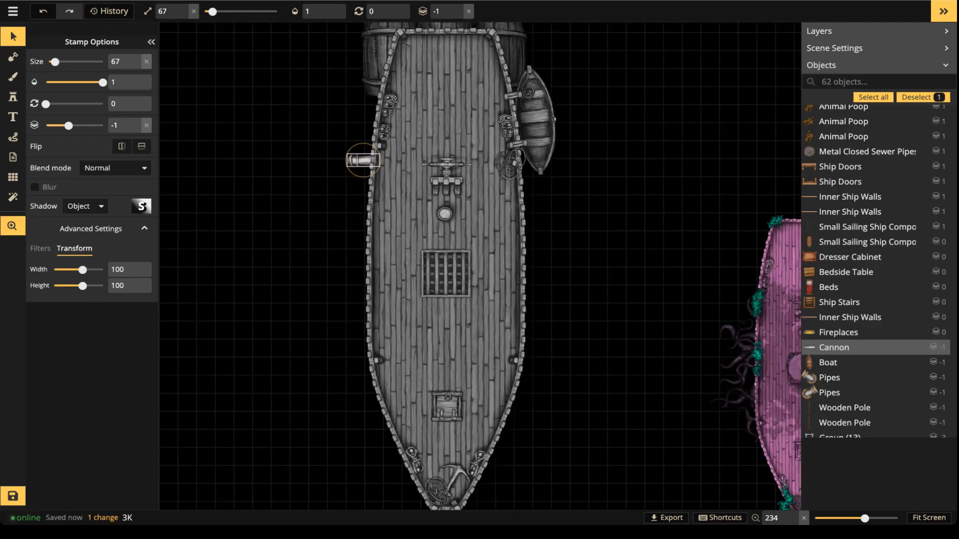
drag(380, 210, 376, 220)
drag(359, 171, 359, 185)
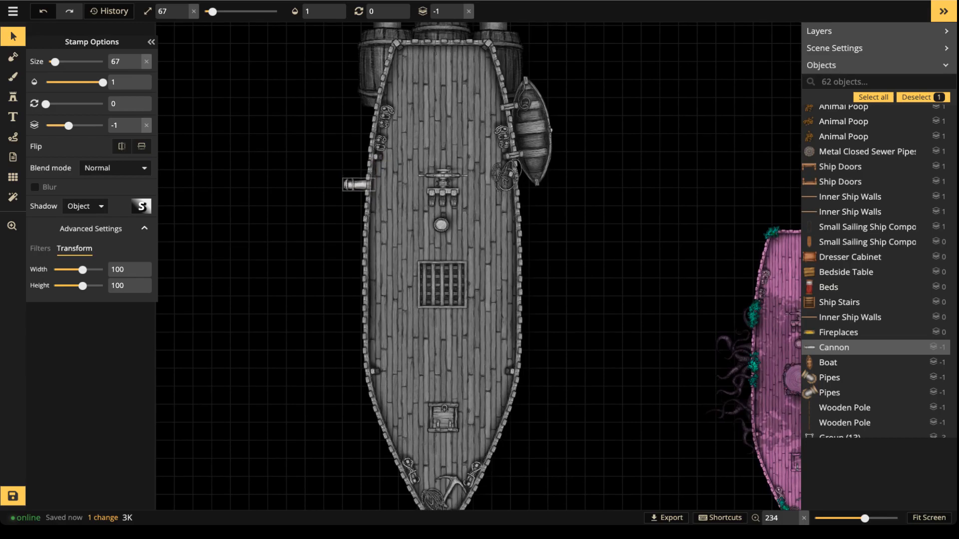
scroll(358, 188, up, 3)
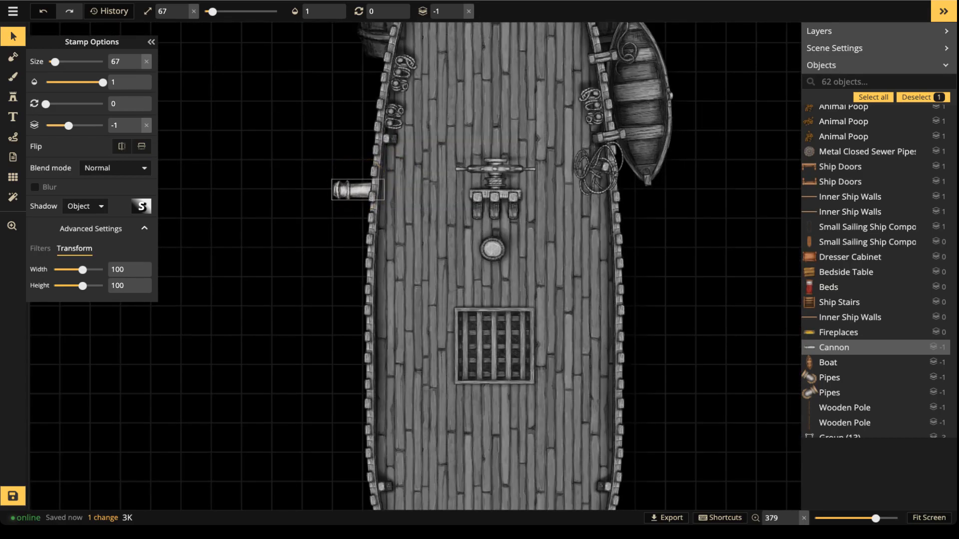
Paste two copies of the cannon barrel at even spacing further down the ship's left side.
key(ctrl+v)
drag(348, 287, 358, 276)
key(ctrl+v)
drag(356, 335, 358, 364)
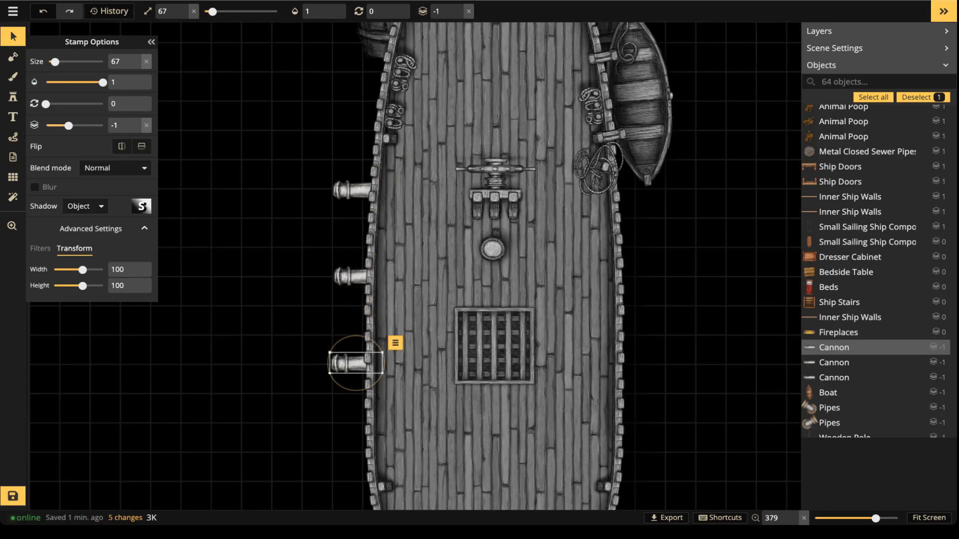
key(Escape)
Copy the three left cannon barrels, flip the copies and line them up along the ship's right side.
drag(297, 173, 351, 387)
key(ctrl+c)
key(ctrl+v)
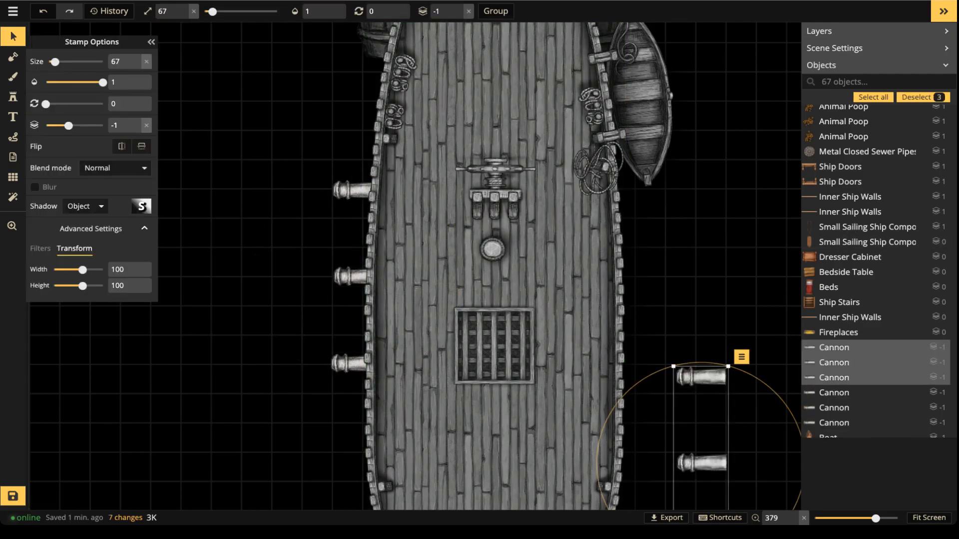
click(142, 146)
click(121, 146)
drag(702, 376, 630, 188)
click(666, 235)
Copy the lowest left cannon barrel and set it at an angle against the left side of the ship's pointed lower end.
scroll(665, 235, down, 3)
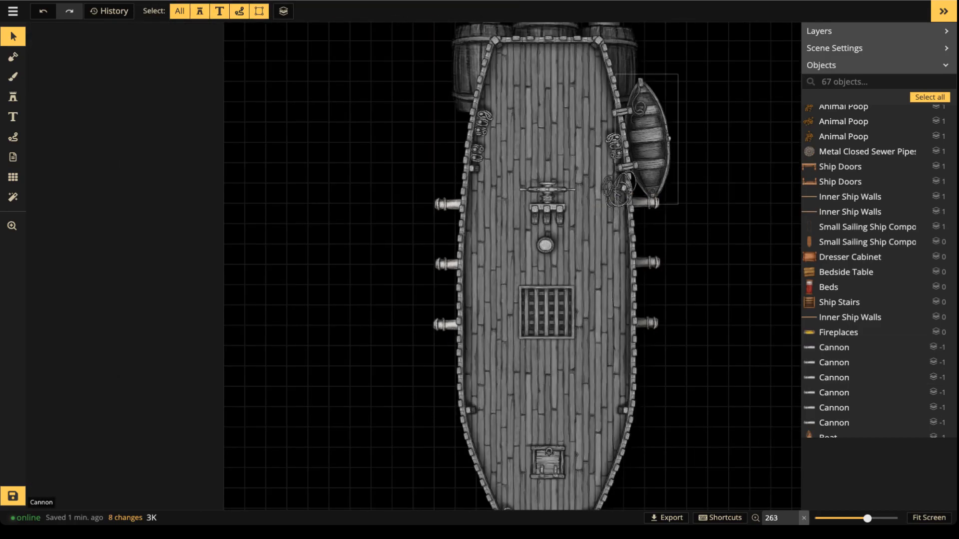
scroll(454, 326, down, 2)
drag(454, 327, 454, 194)
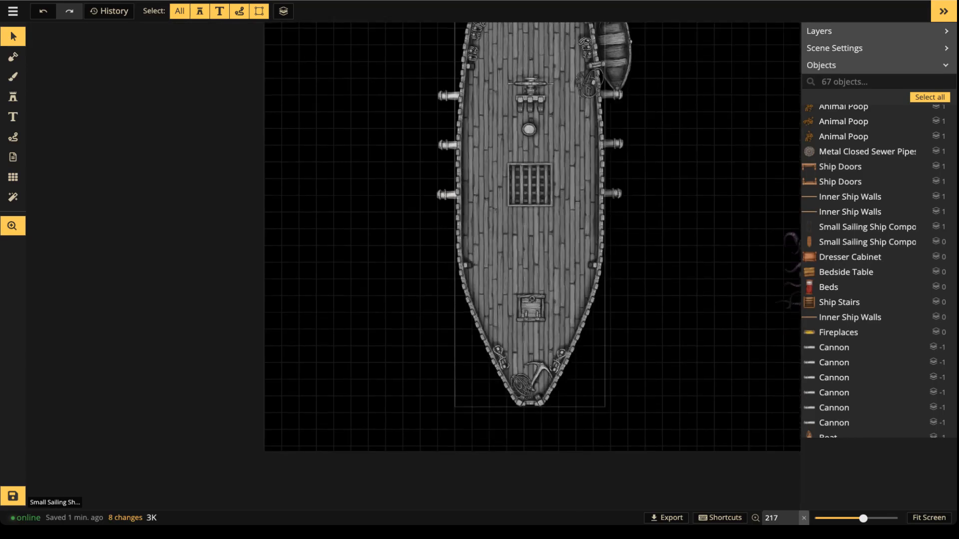
click(449, 194)
key(ctrl+c)
key(ctrl+v)
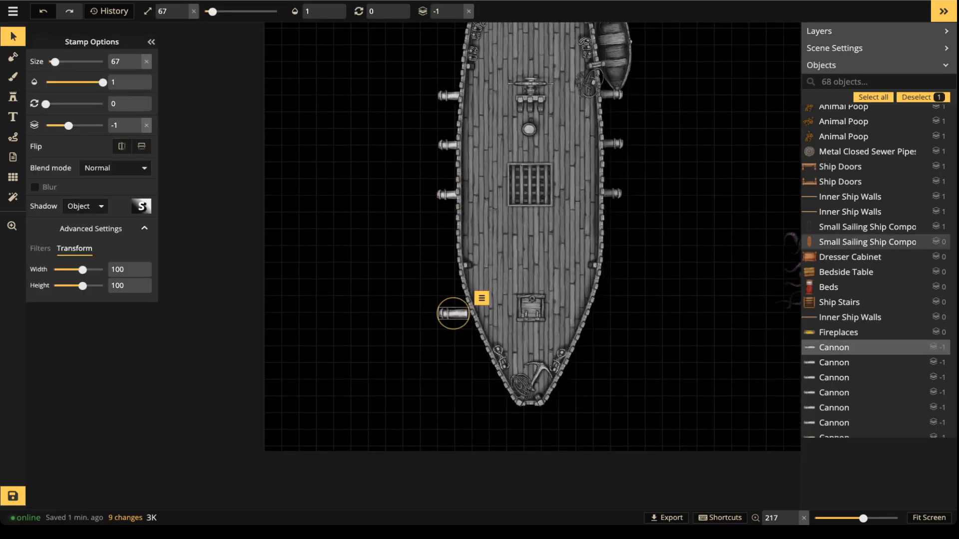
scroll(458, 330, up, 2)
scroll(457, 310, down, 2)
drag(458, 310, 484, 354)
Paste another cannon barrel at rotation 210 against the right side of the ship's pointed lower end.
key(ctrl+v)
scroll(709, 341, down, 7)
drag(709, 341, 616, 353)
scroll(626, 356, down, 1)
Switch to the wheeled cannon stamp and place copies at the ship's lower tip and beside the hull with size 67, rotation 270 and layer -1.
click(13, 96)
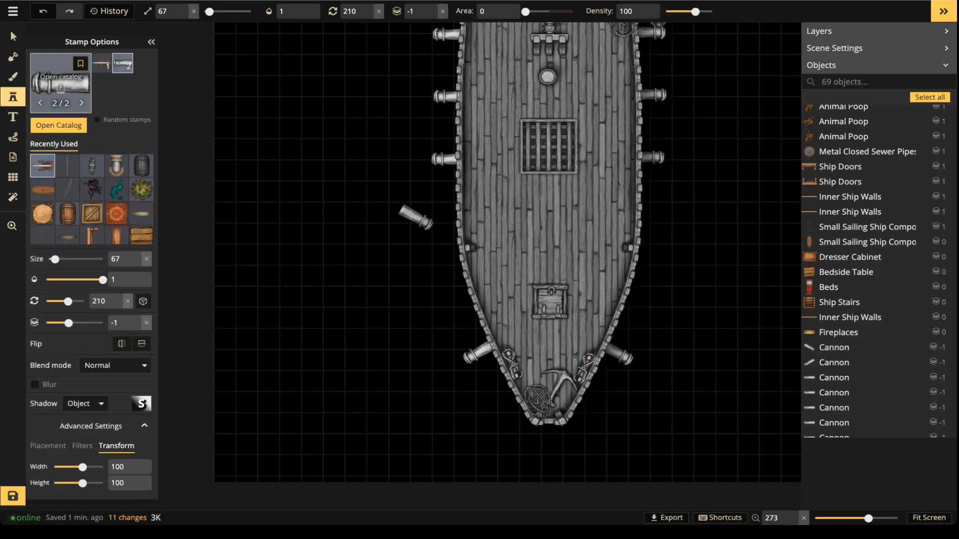
click(62, 82)
key(Escape)
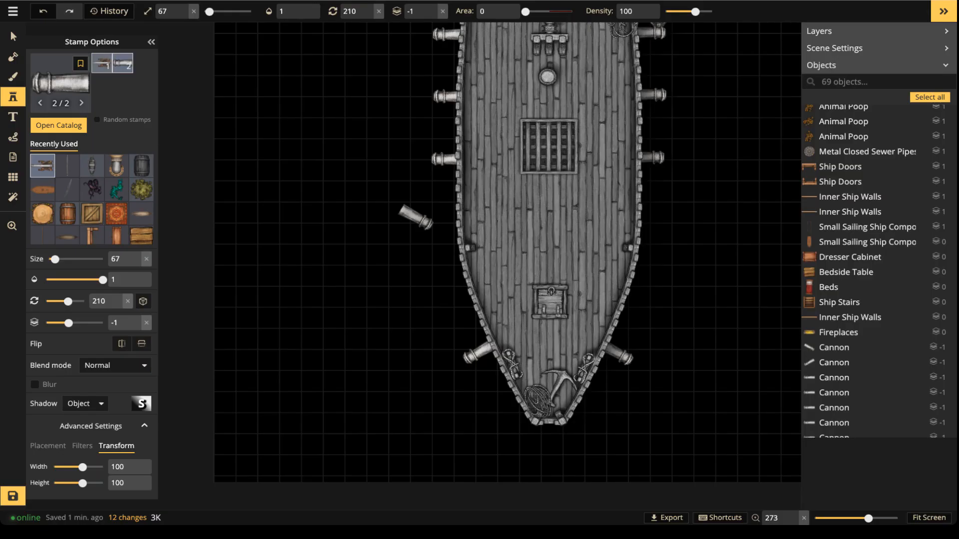
click(102, 64)
scroll(550, 357, up, 5)
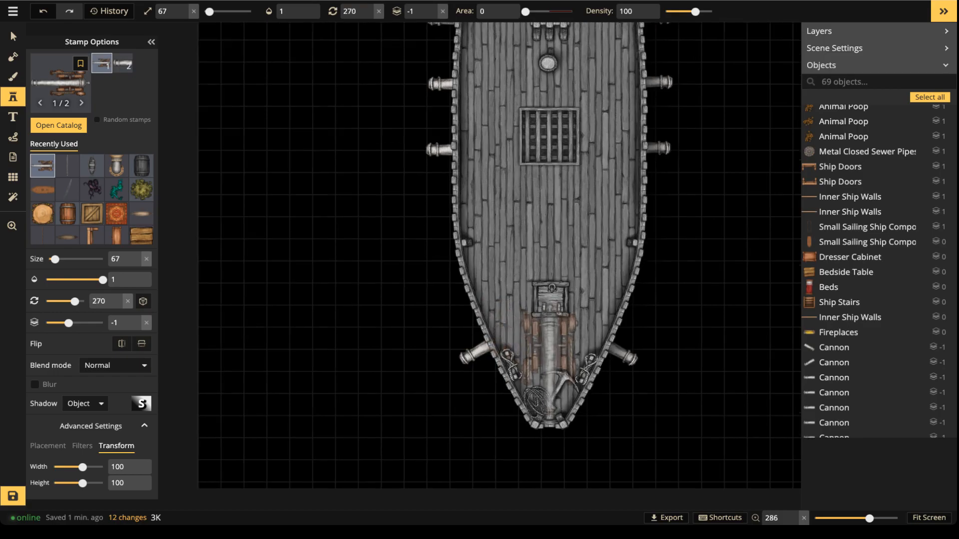
click(548, 382)
click(549, 382)
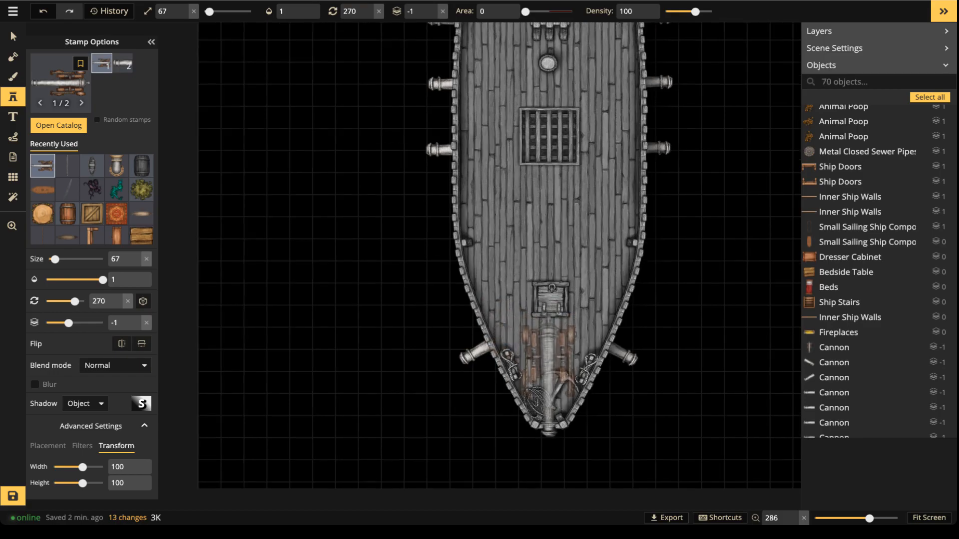
click(340, 299)
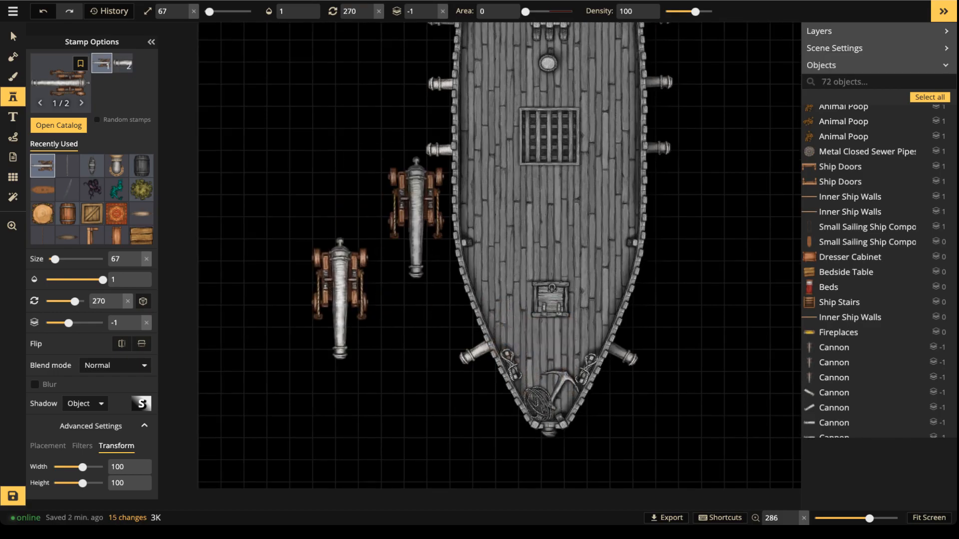
Raise the wheeled cannon beside the hull to layer 3 and move it onto the deck at the ship's lower tip.
click(13, 36)
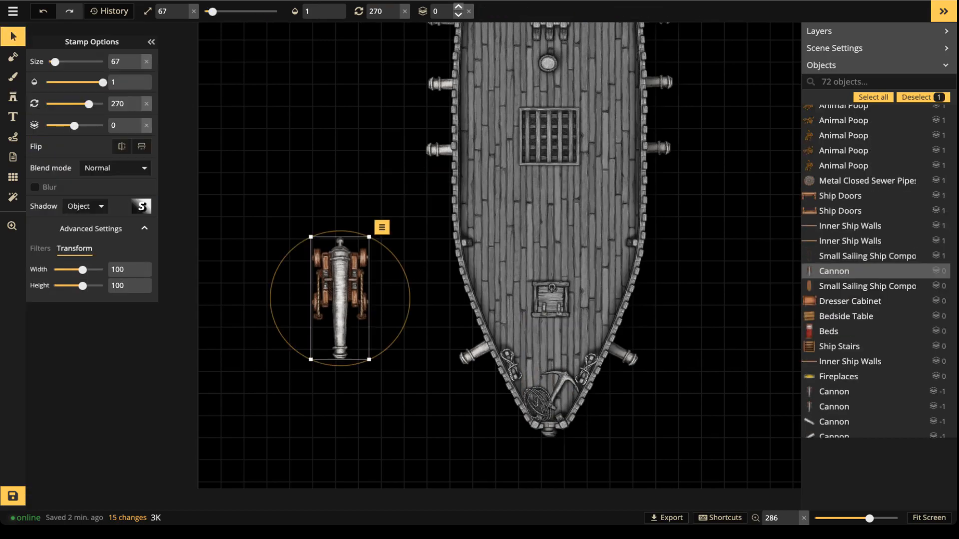
drag(340, 299, 549, 379)
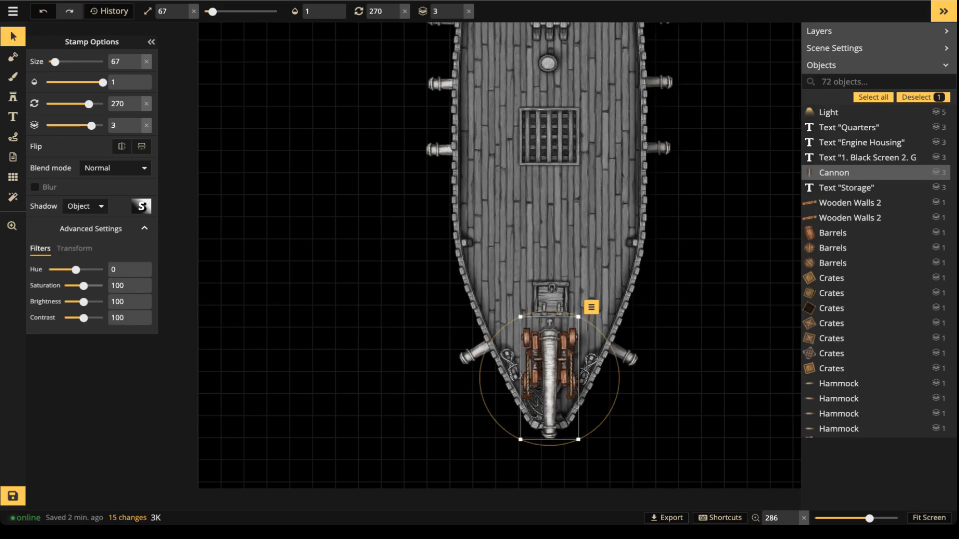
click(621, 351)
scroll(621, 351, down, 2)
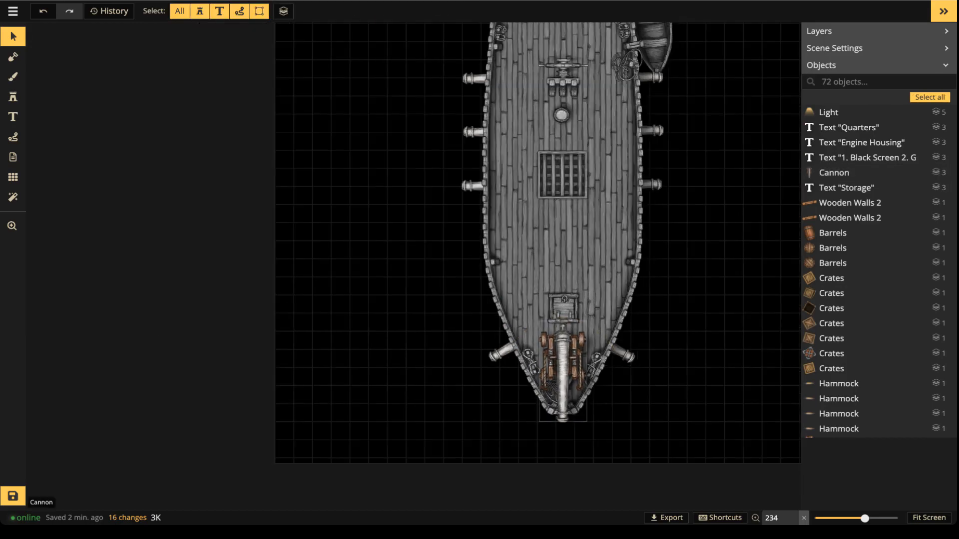
Delete the two surplus wheeled cannon copies at the ship's lower tip and move the remaining one further out over the tip.
drag(563, 369, 565, 382)
scroll(564, 354, up, 5)
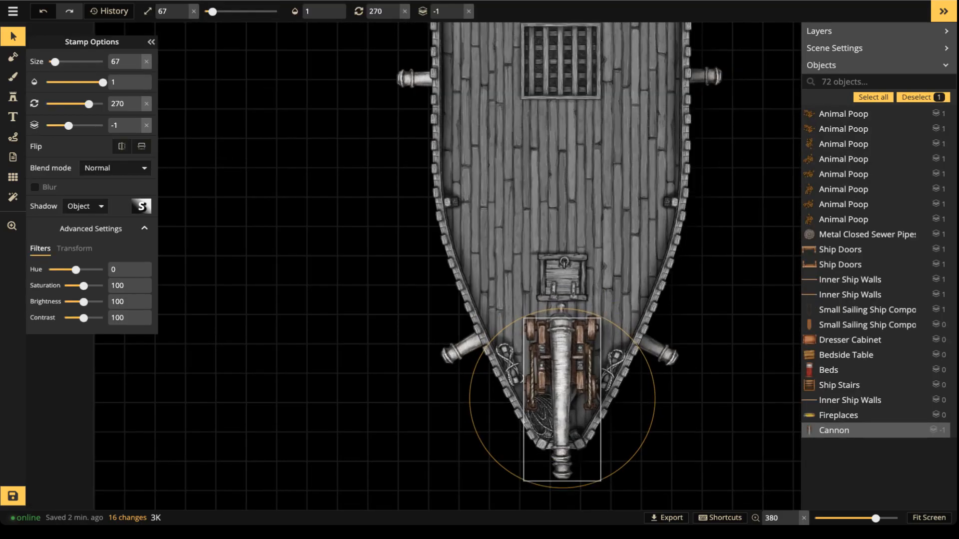
drag(564, 395, 343, 396)
key(Delete)
drag(562, 388, 414, 403)
key(Delete)
drag(562, 389, 562, 415)
scroll(517, 283, down, 8)
click(517, 283)
Switch to placing stamps and choose the triangular Cannon Balls rack from the catalog.
scroll(516, 281, down, 3)
drag(515, 278, 463, 243)
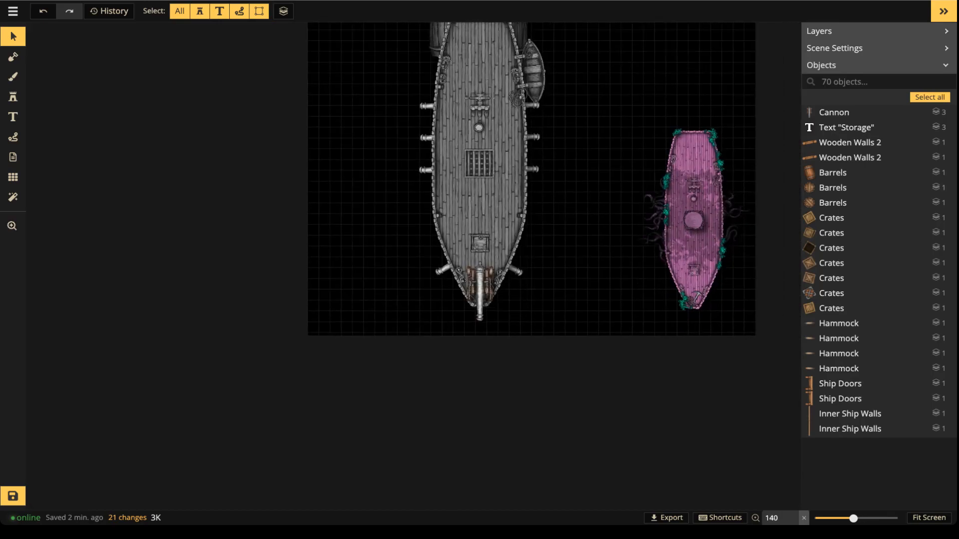
drag(435, 161, 433, 303)
scroll(433, 336, down, 1)
scroll(445, 322, up, 5)
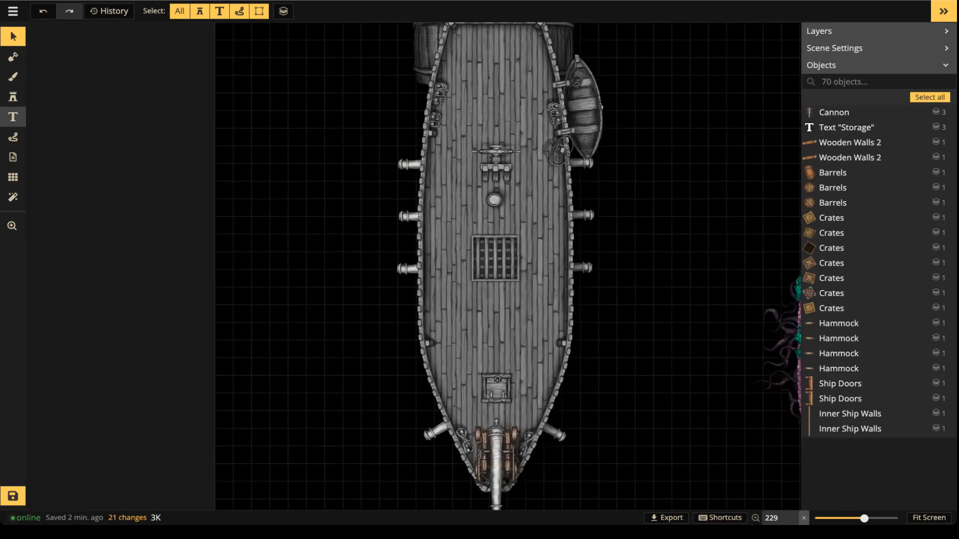
click(13, 97)
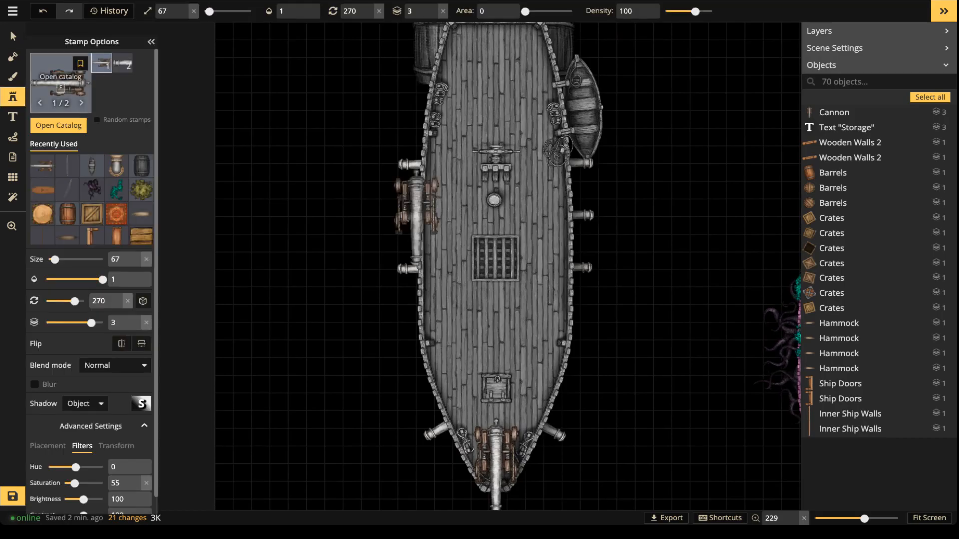
click(60, 82)
click(312, 187)
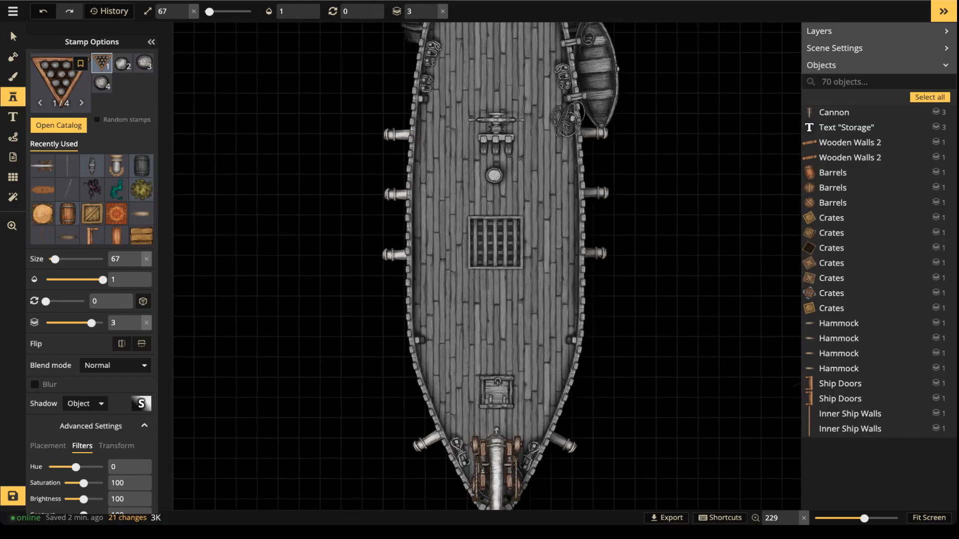
Place the cannonball rack on the deck above and left of the bow cannon with size 47, rotation 315 and layer 3.
scroll(466, 426, up, 4)
drag(492, 409, 491, 234)
key(bracketleft)
key(comma)
key(bracketleft)
key(comma)
key(comma)
click(472, 245)
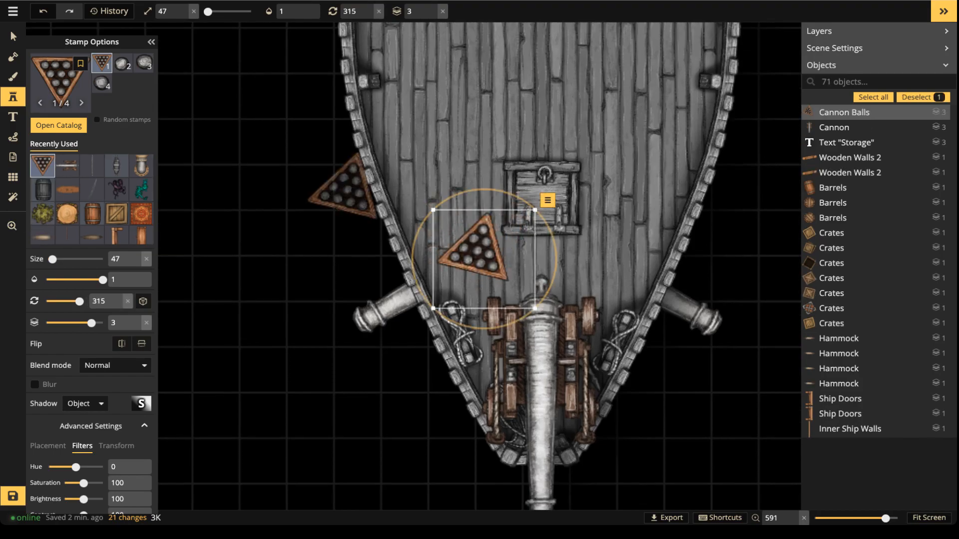
Nudge the cannonball rack closer to the bow cannon, giving it no shadow and a saturation of 60.
click(13, 37)
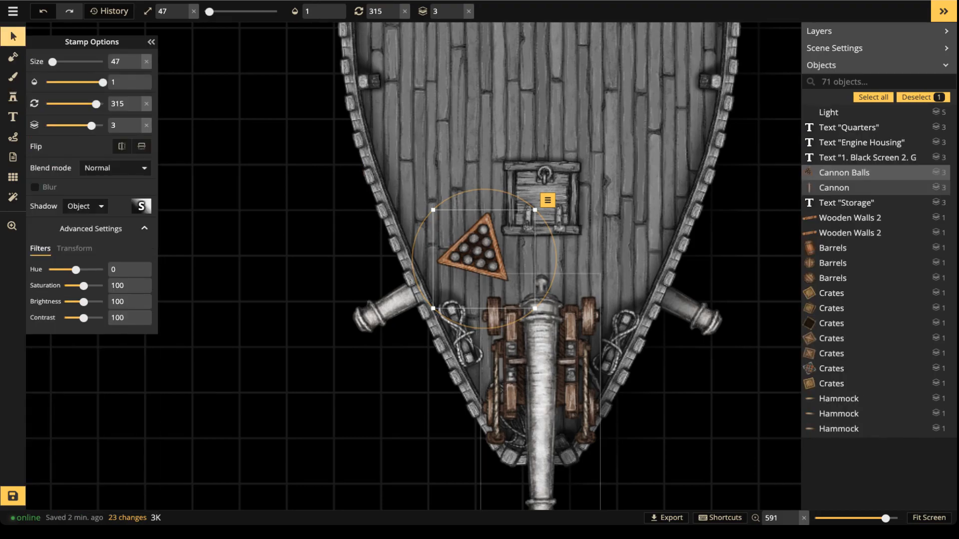
click(84, 206)
click(75, 221)
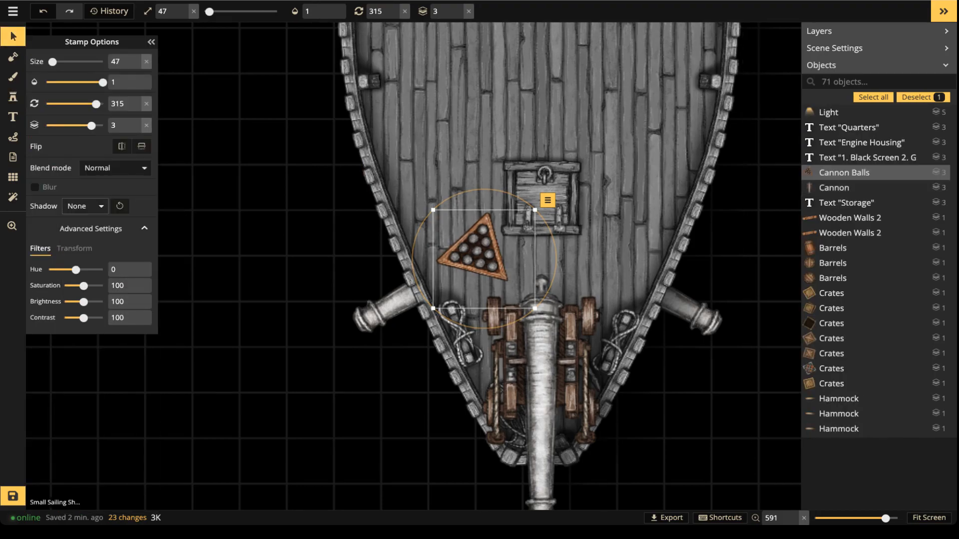
drag(475, 252, 479, 260)
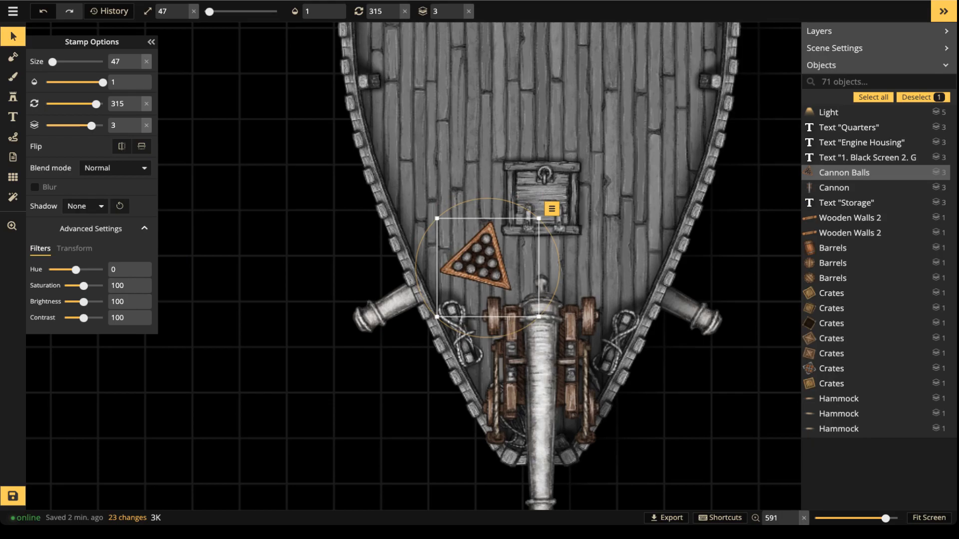
drag(84, 286, 82, 285)
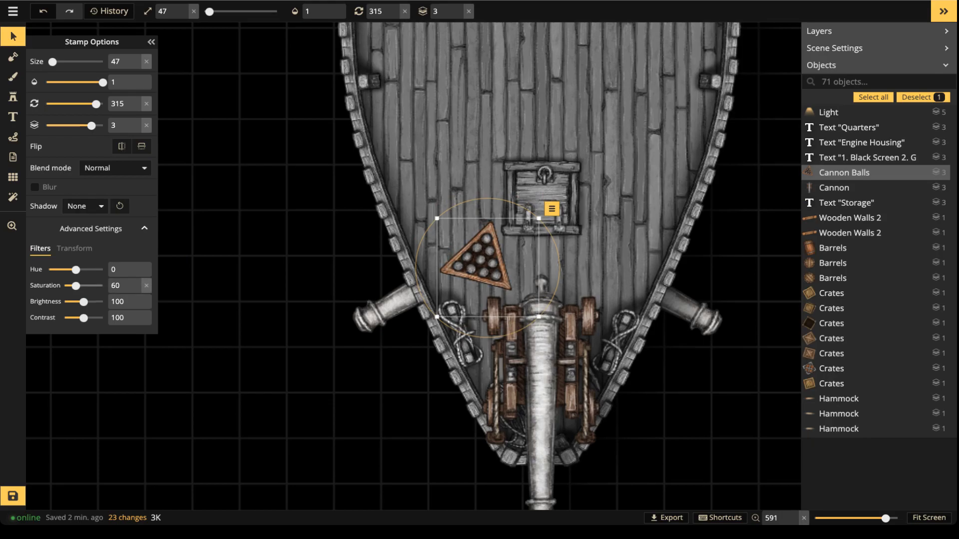
click(383, 216)
Switch to the second Cannon Balls variant and place three loose balls between the rack and the hatch at size 47 and saturation 63.
scroll(383, 216, down, 10)
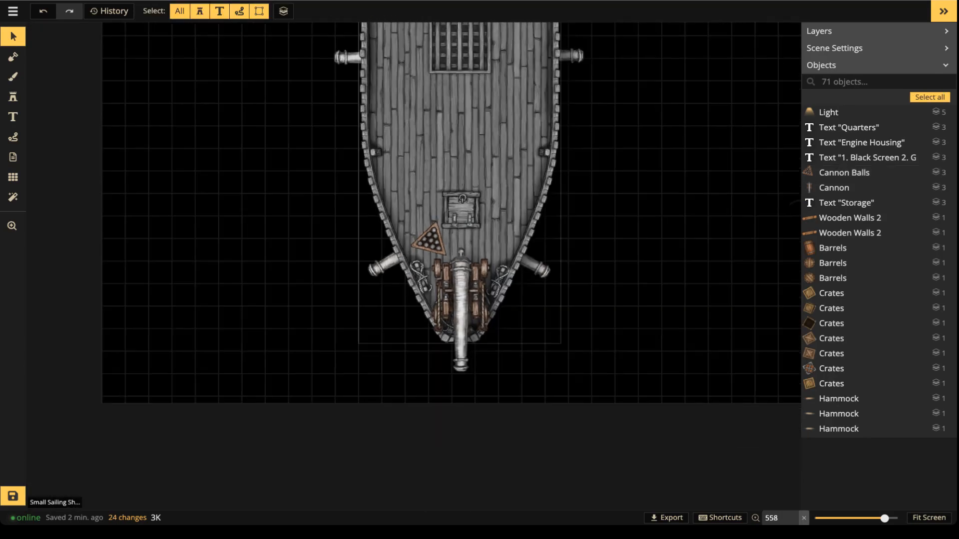
drag(384, 216, 381, 252)
click(403, 255)
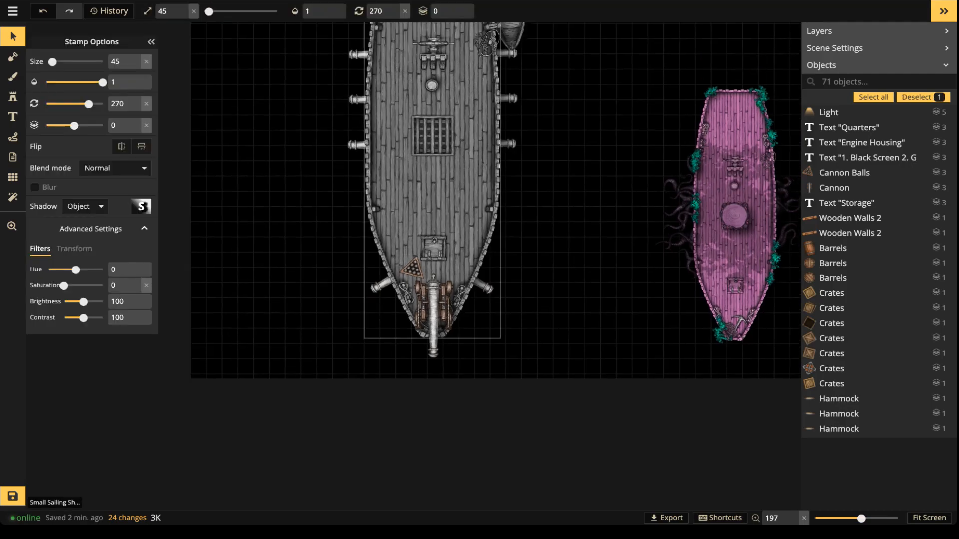
click(413, 269)
click(13, 96)
click(123, 63)
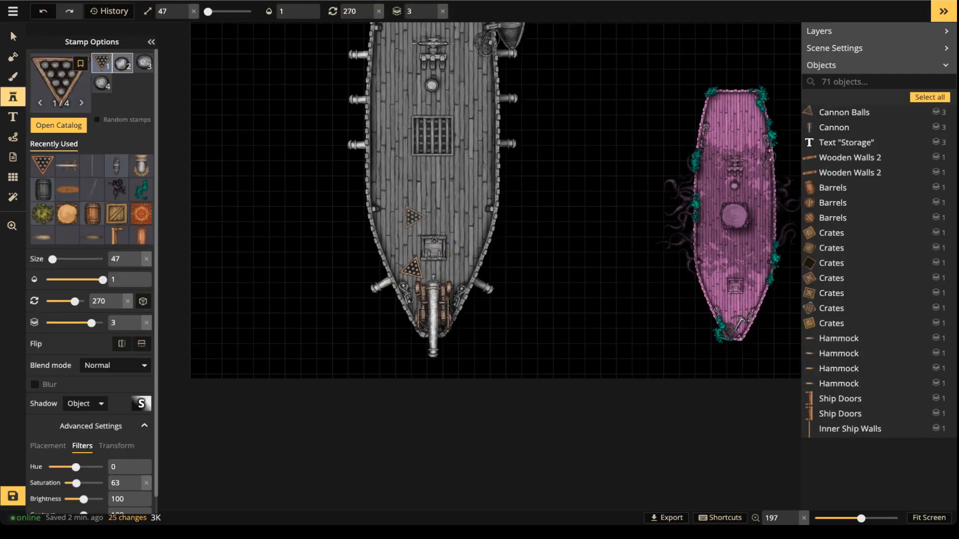
scroll(417, 218, up, 2)
scroll(424, 296, up, 3)
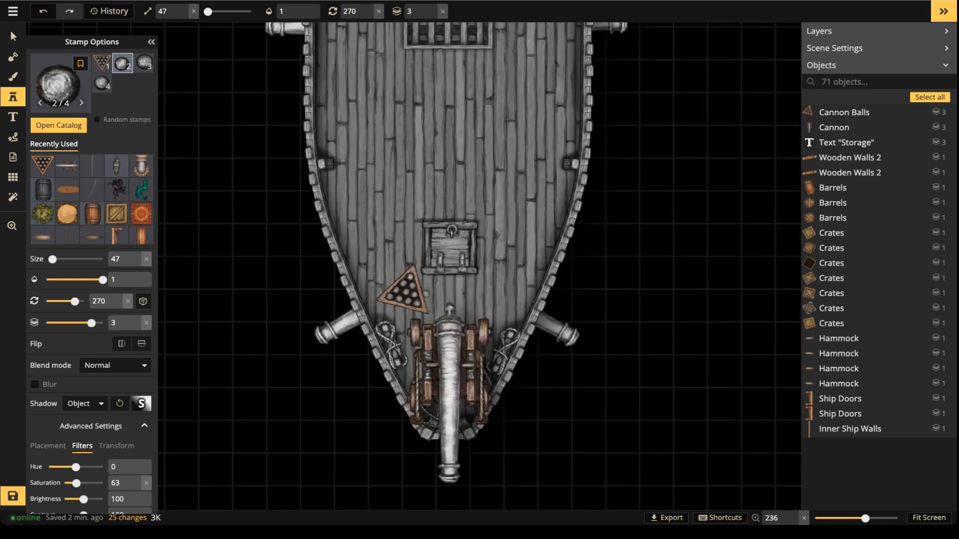
click(429, 290)
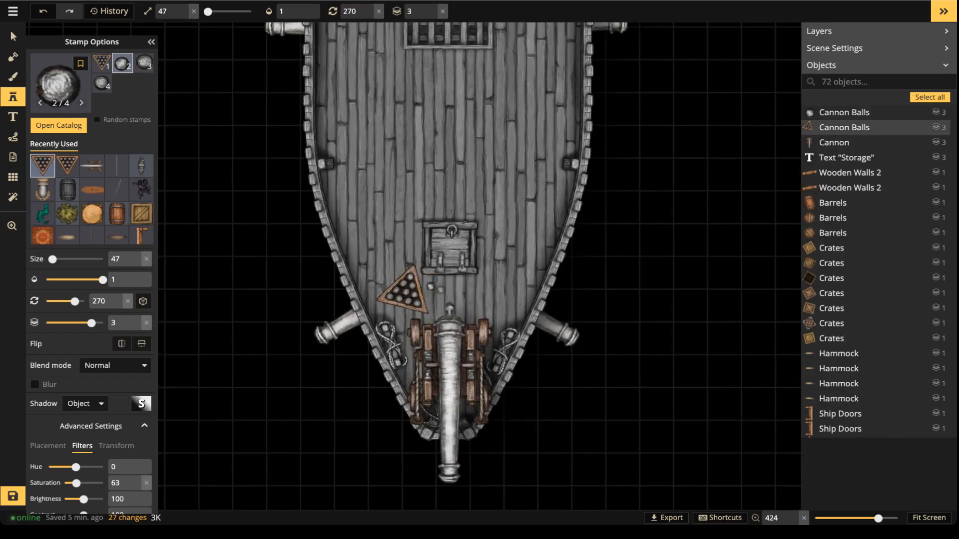
click(441, 289)
click(433, 295)
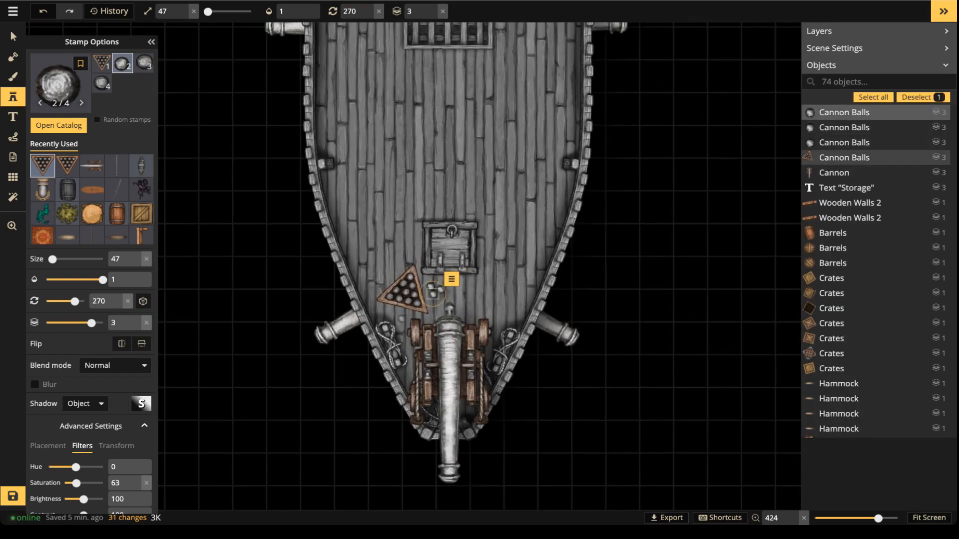
Scatter five more single cannonballs: one below the rack, two on it, one above it and one to the right of the hatch.
click(401, 319)
click(400, 293)
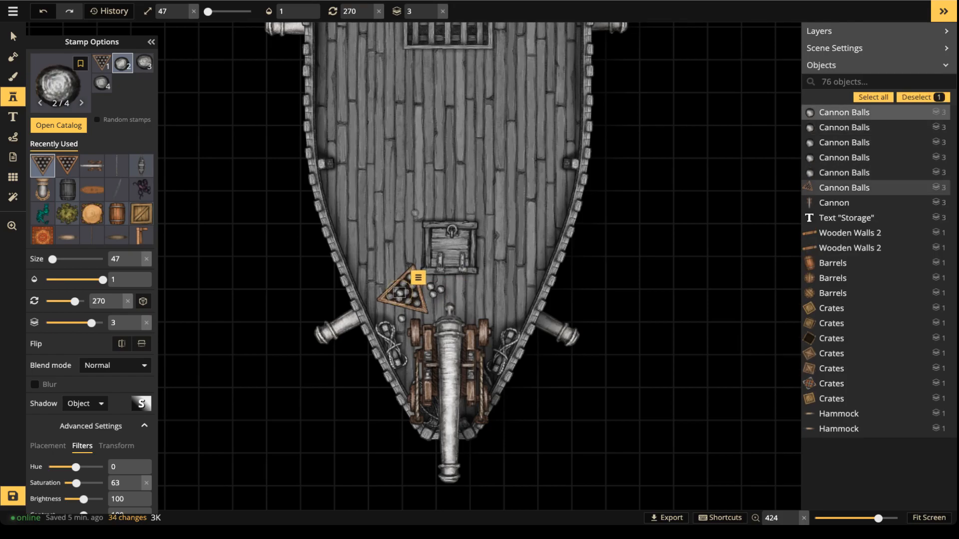
key(Escape)
click(408, 287)
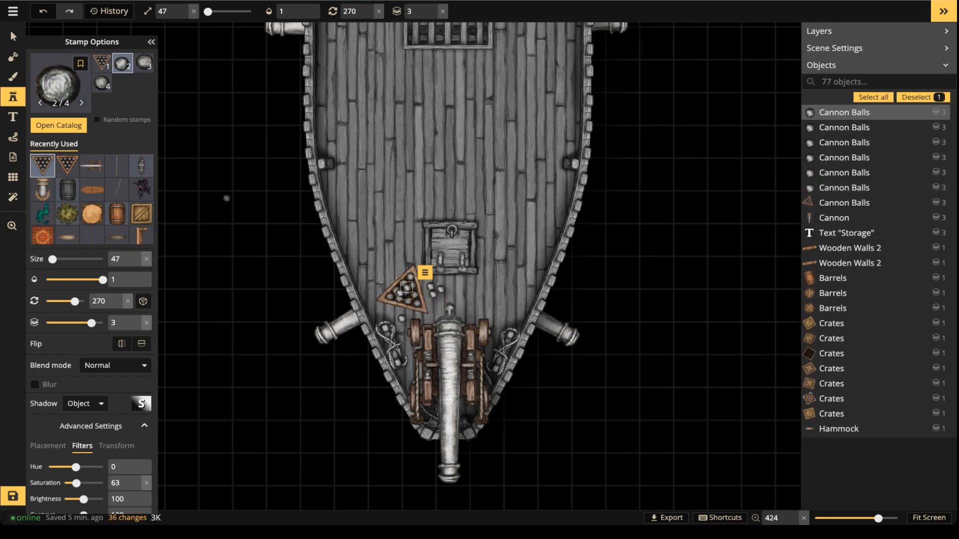
key(Escape)
click(380, 267)
click(487, 251)
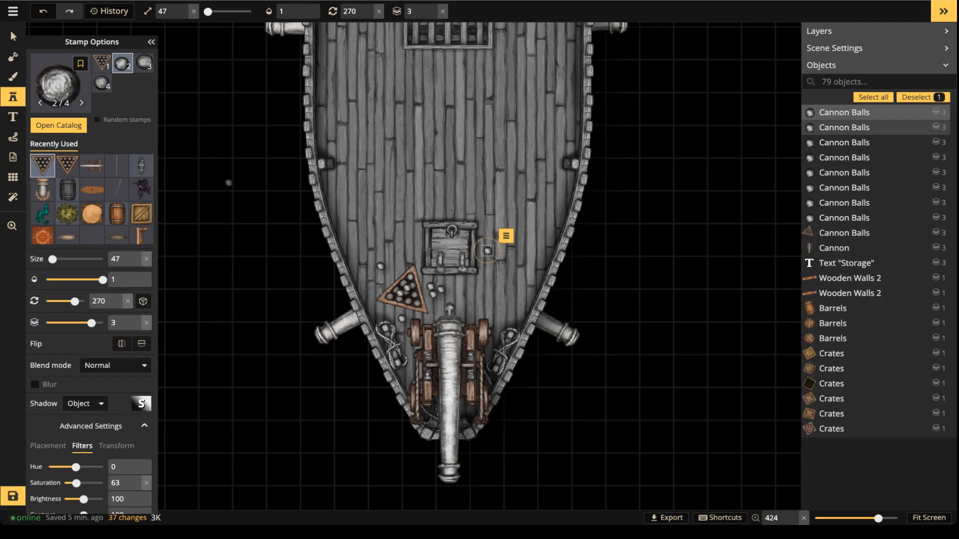
Duplicate the lowest horizontal pair of side cannons and place the copies further down the hull as a fourth row.
scroll(248, 181, down, 3)
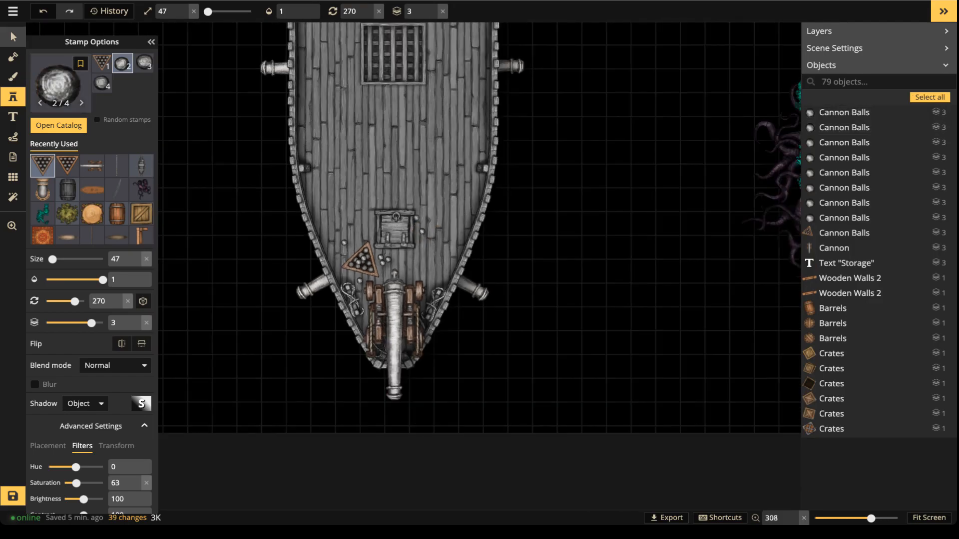
click(13, 37)
scroll(319, 220, down, 2)
drag(319, 220, 327, 323)
scroll(378, 268, down, 4)
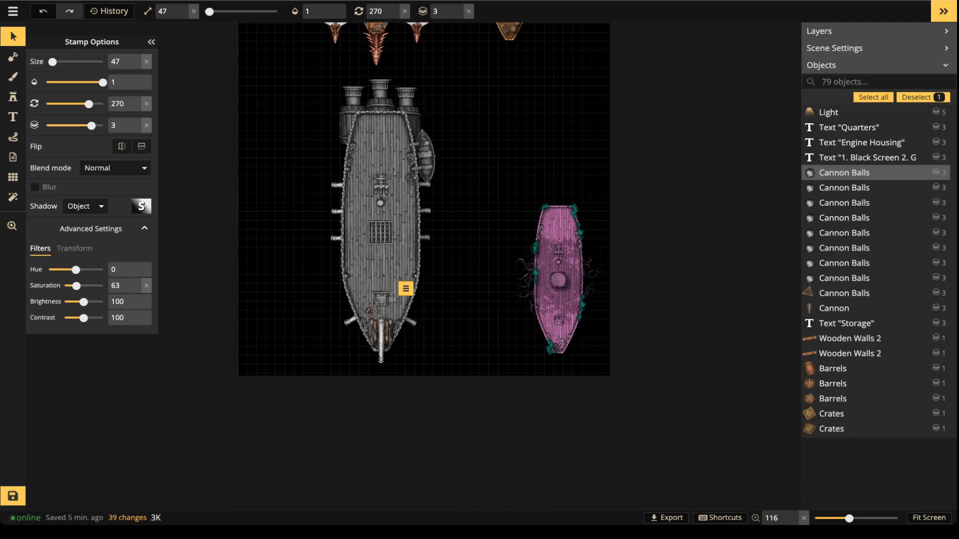
scroll(326, 262, up, 3)
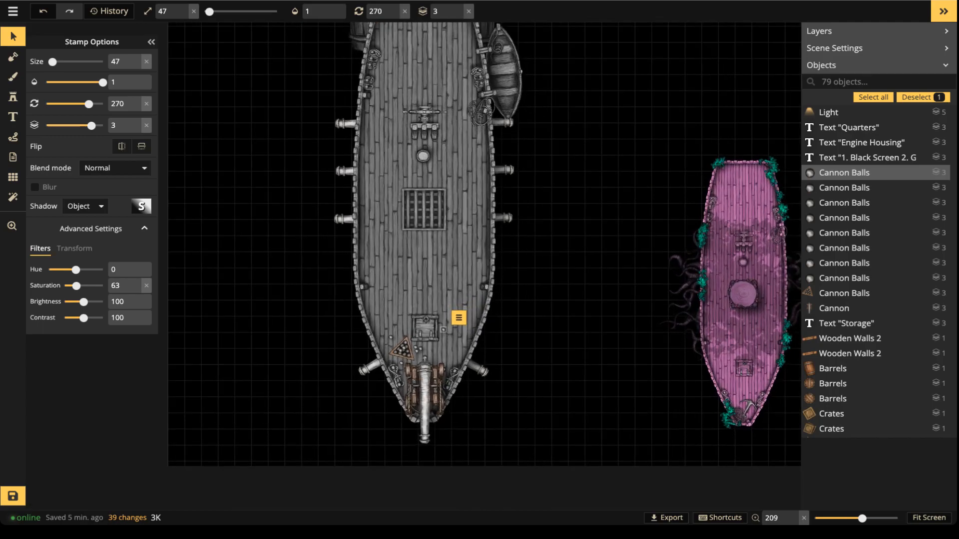
click(345, 218)
shift+click(502, 218)
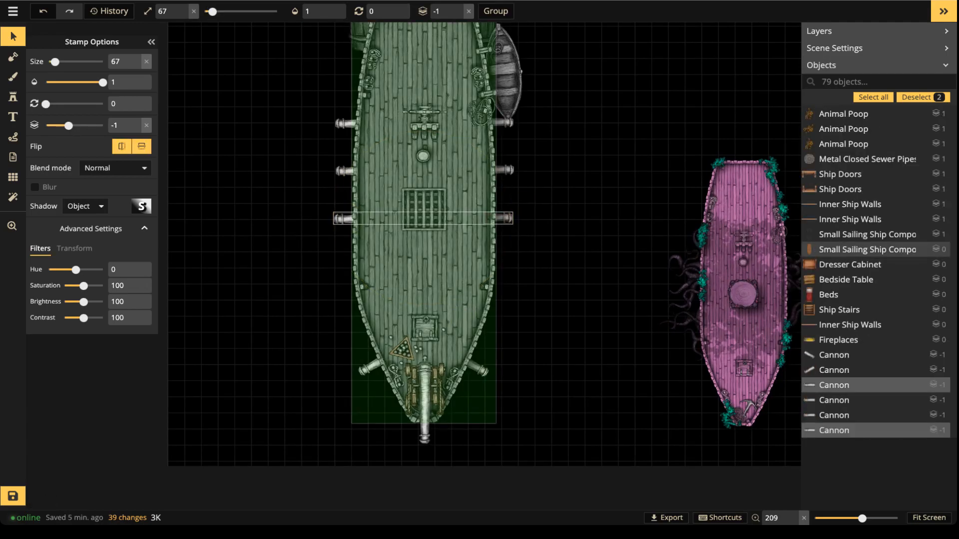
key(ctrl+v)
drag(484, 296, 422, 267)
key(Escape)
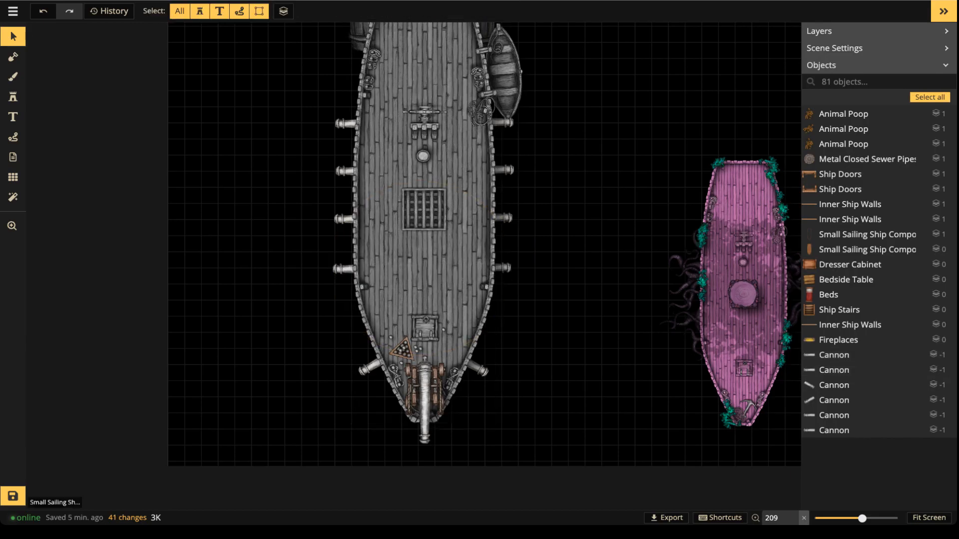
Select the wheeled bow cannon and examine the grey ship's upper deck, rear barrels and side cannon rows.
scroll(431, 125, down, 3)
drag(430, 125, 436, 287)
scroll(435, 287, up, 3)
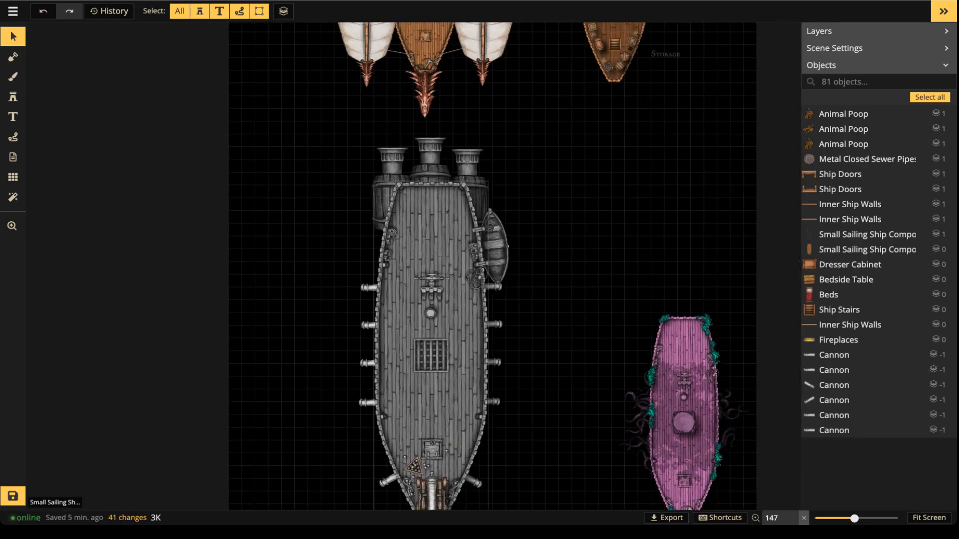
scroll(407, 368, up, 1)
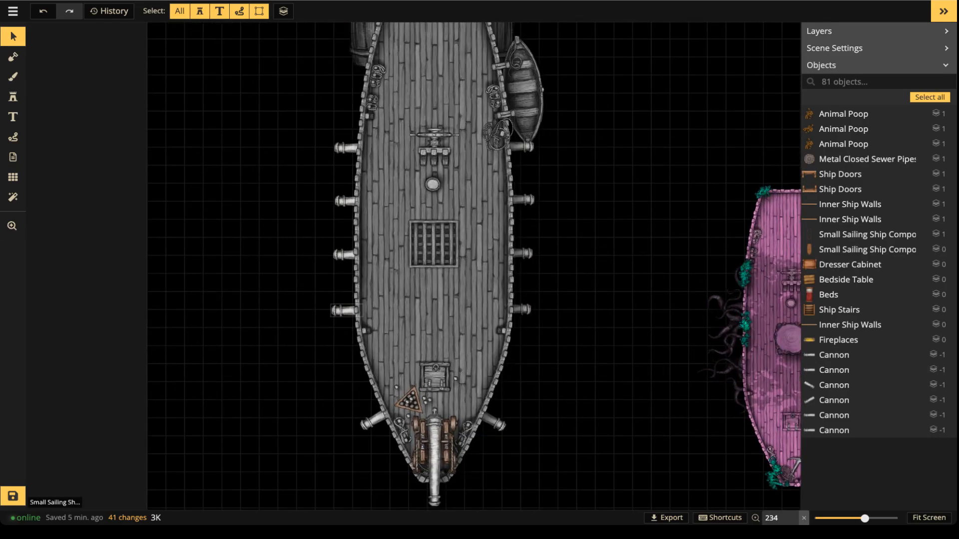
click(434, 440)
drag(433, 349, 433, 494)
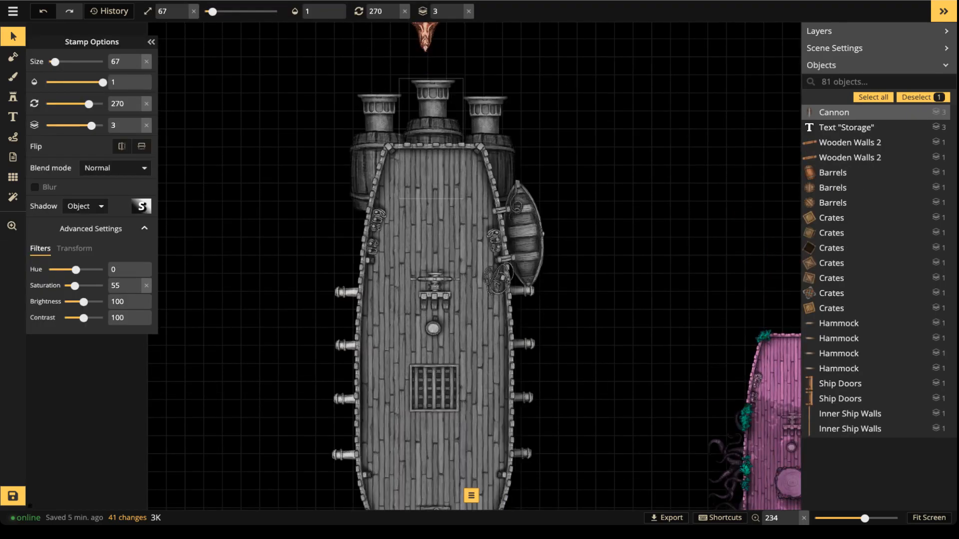
scroll(392, 185, down, 1)
drag(392, 184, 350, 237)
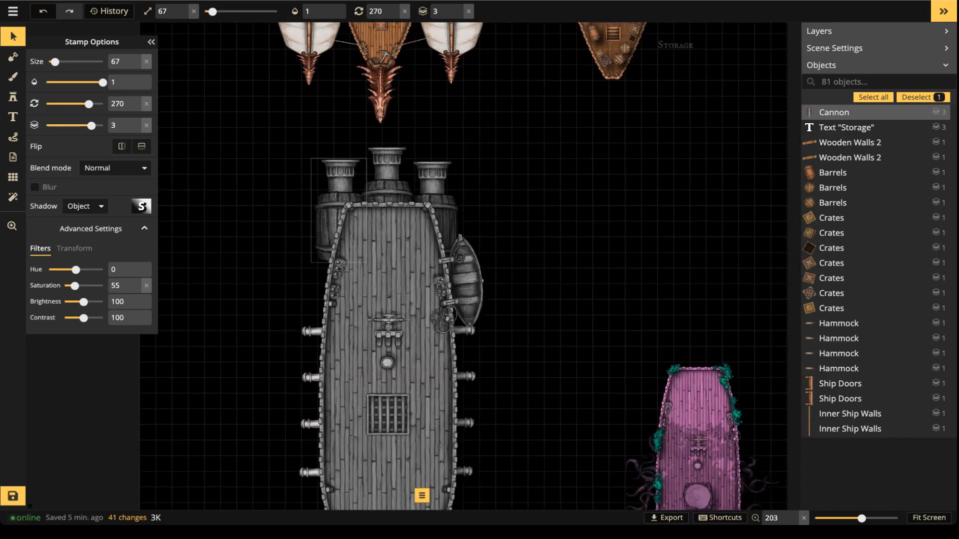
scroll(451, 225, up, 1)
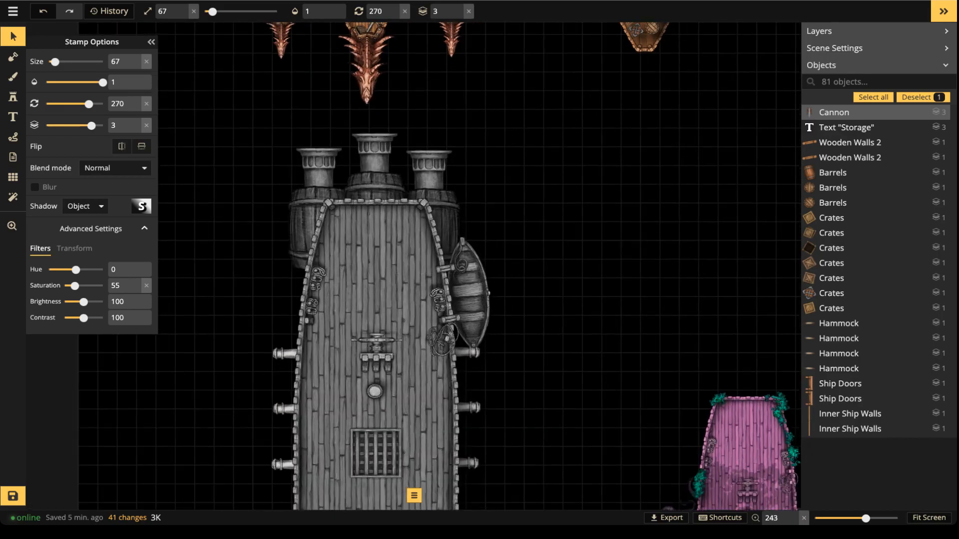
drag(372, 320, 376, 253)
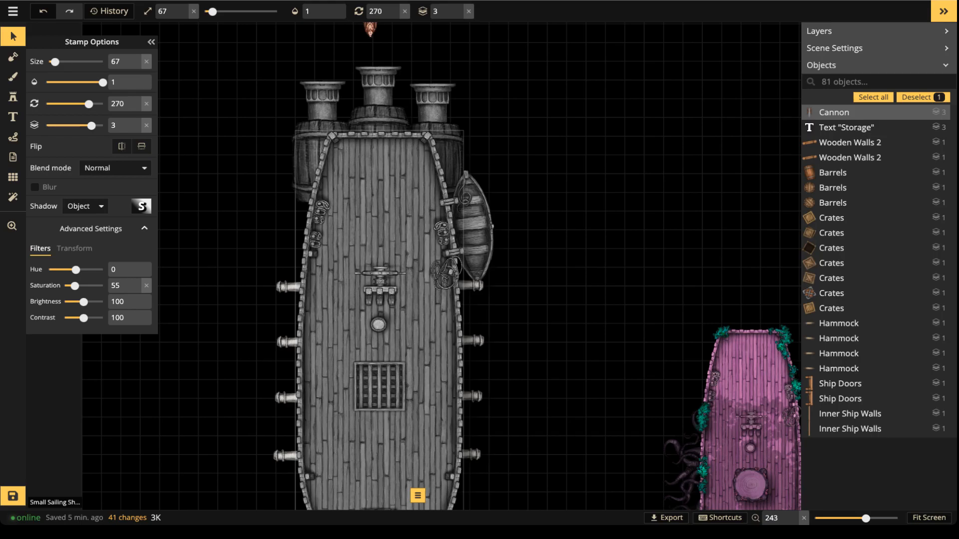
scroll(374, 129, down, 4)
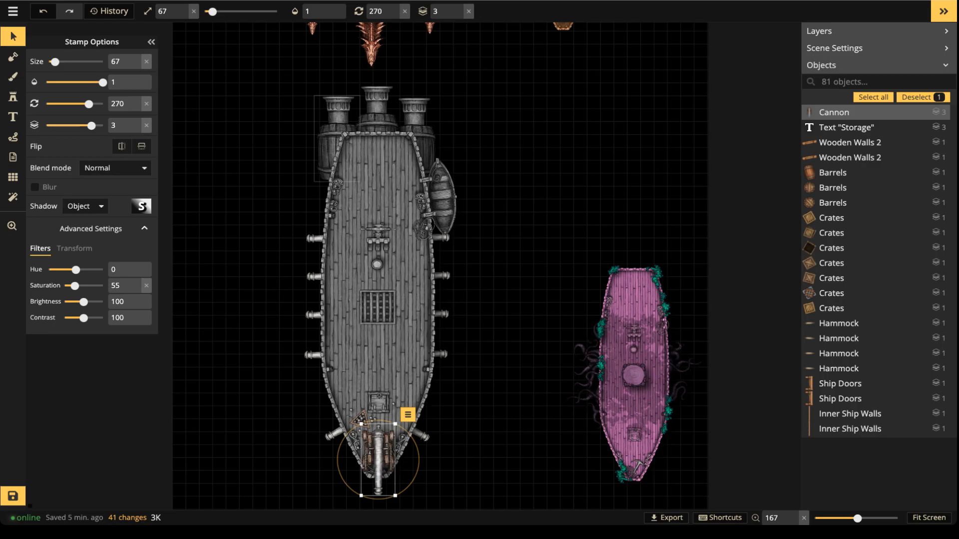
scroll(377, 101, up, 5)
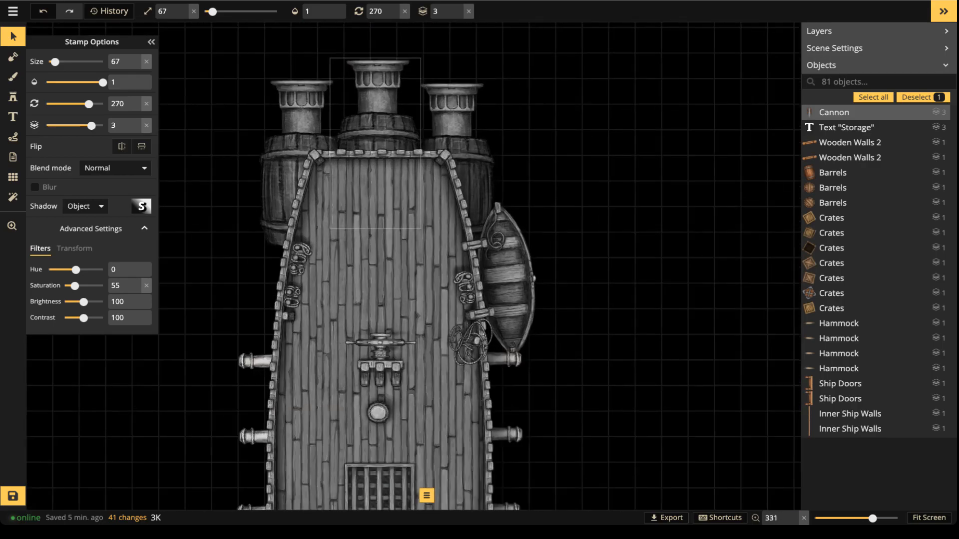
drag(372, 199, 379, 154)
drag(375, 299, 375, 149)
drag(376, 200, 381, 244)
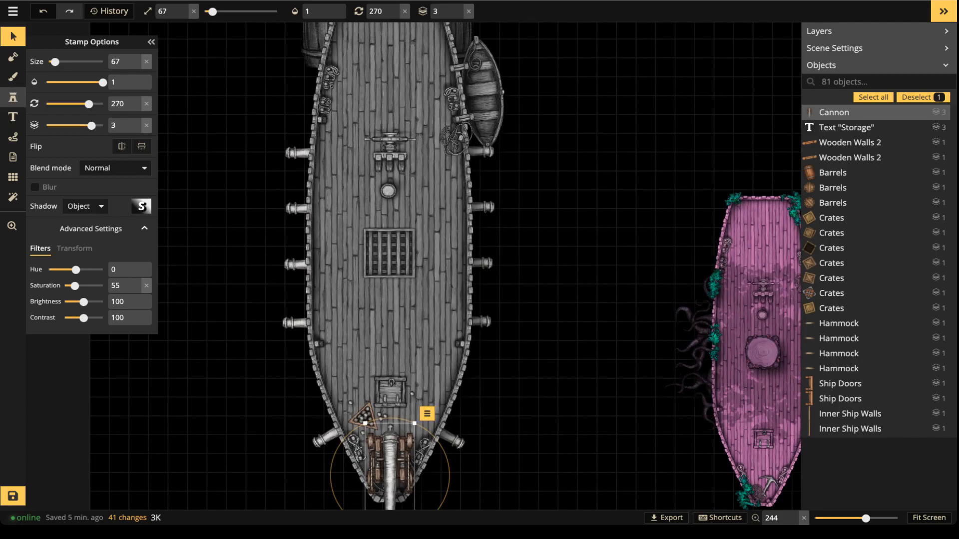
Place two wheeled cannons at size 47 on the grey ship's stern corners, the left rotated to 75 and the right to 105.
click(13, 97)
drag(359, 82, 347, 310)
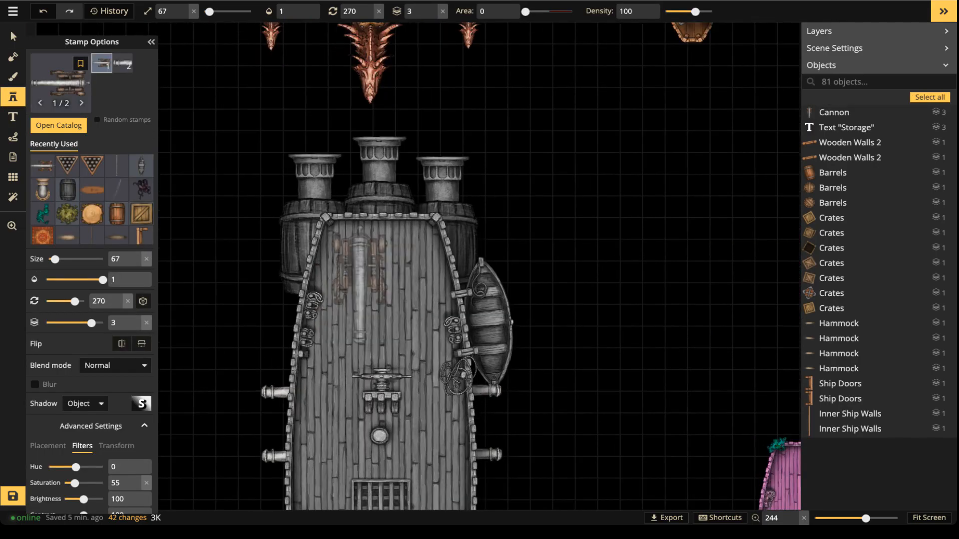
scroll(350, 305, up, 4)
scroll(343, 256, up, 1)
scroll(343, 245, up, 11)
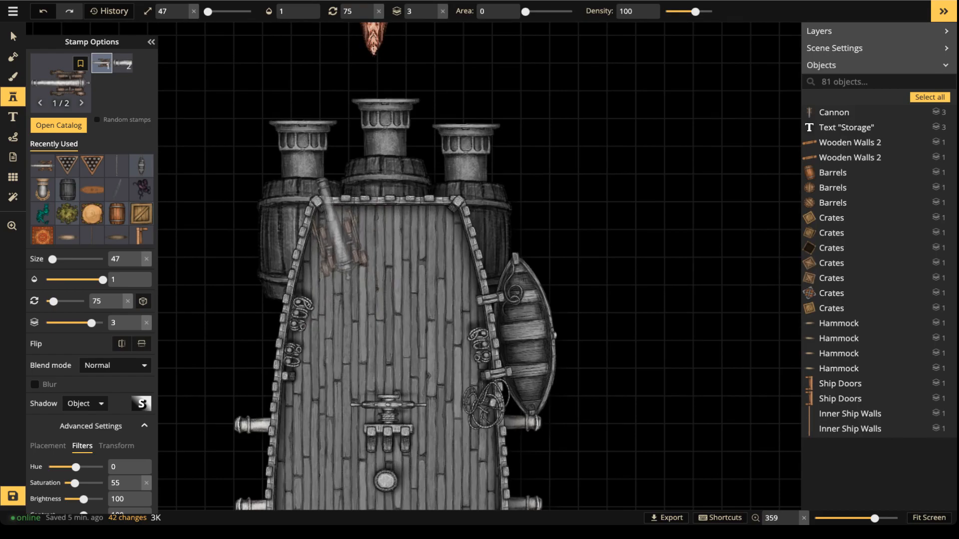
click(341, 233)
scroll(441, 231, up, 2)
click(440, 230)
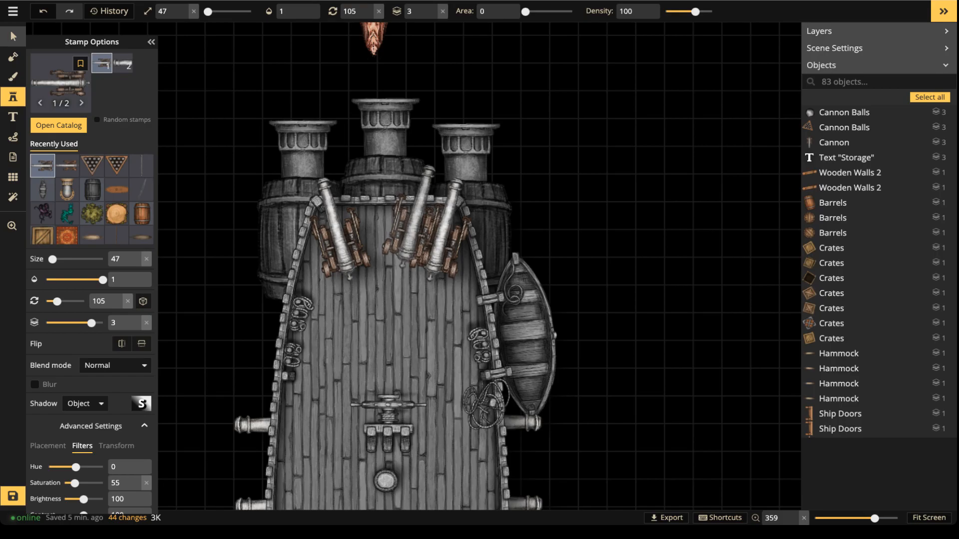
Examine the stern cannons and the grey ship's full layout from the rear barrels down to the bow cannon.
click(13, 36)
click(364, 279)
scroll(364, 278, down, 6)
drag(364, 278, 364, 166)
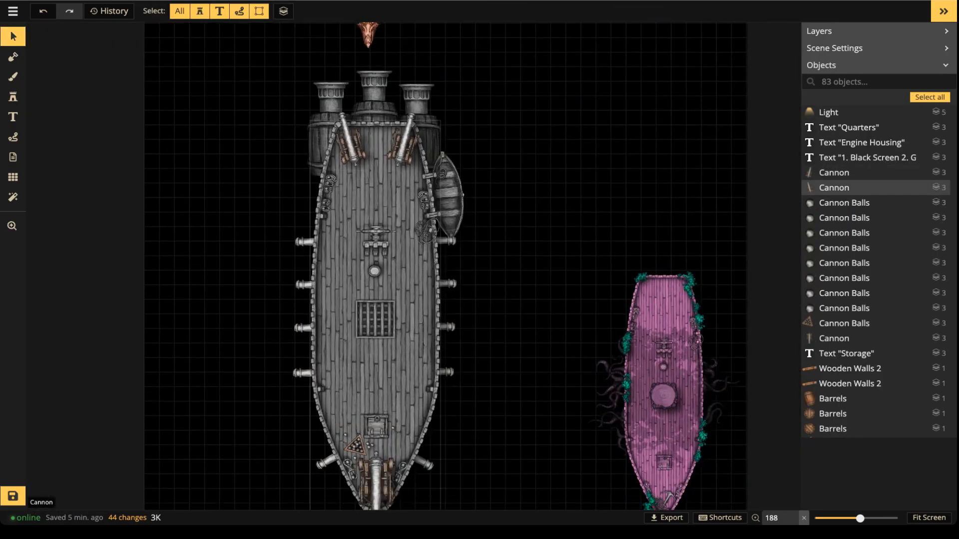
drag(377, 200, 364, 257)
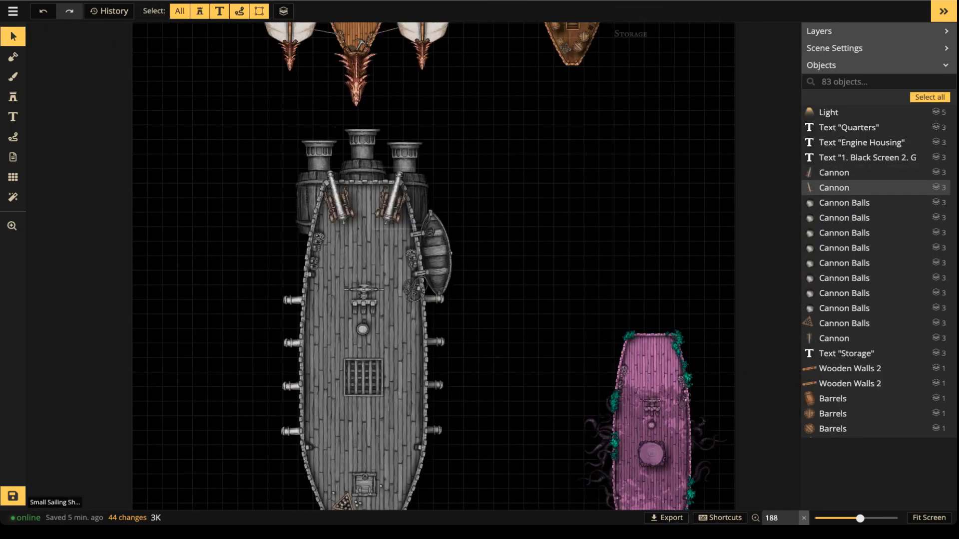
drag(345, 210, 351, 261)
scroll(351, 200, down, 2)
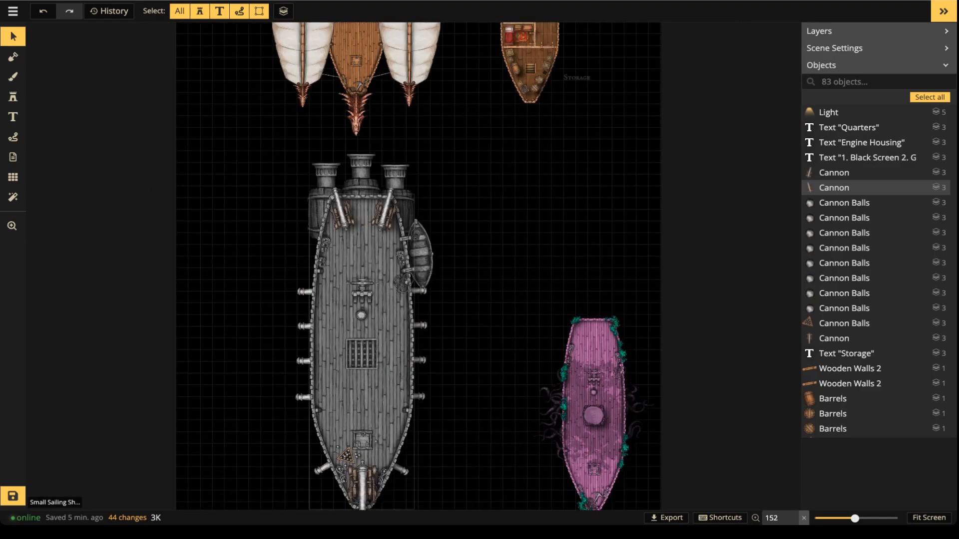
drag(360, 425, 368, 342)
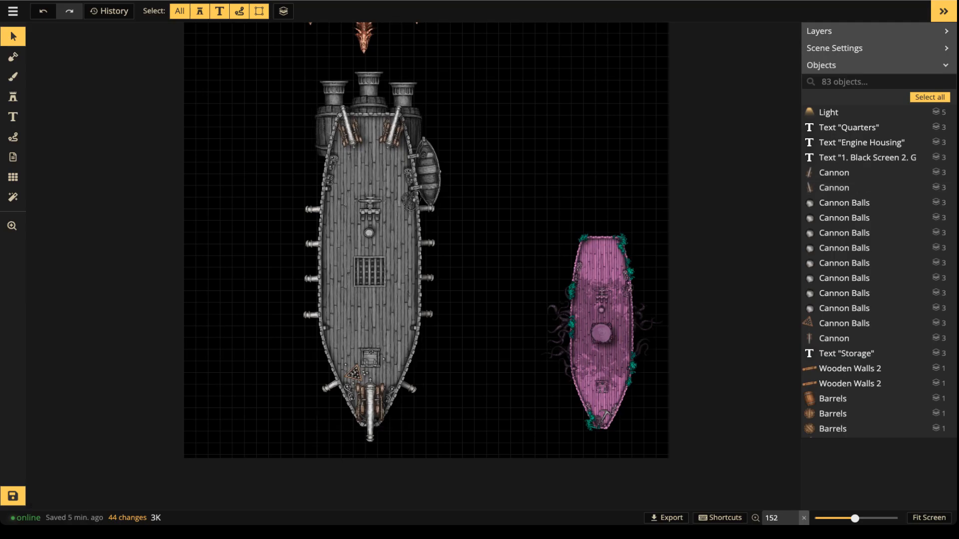
scroll(427, 262, up, 2)
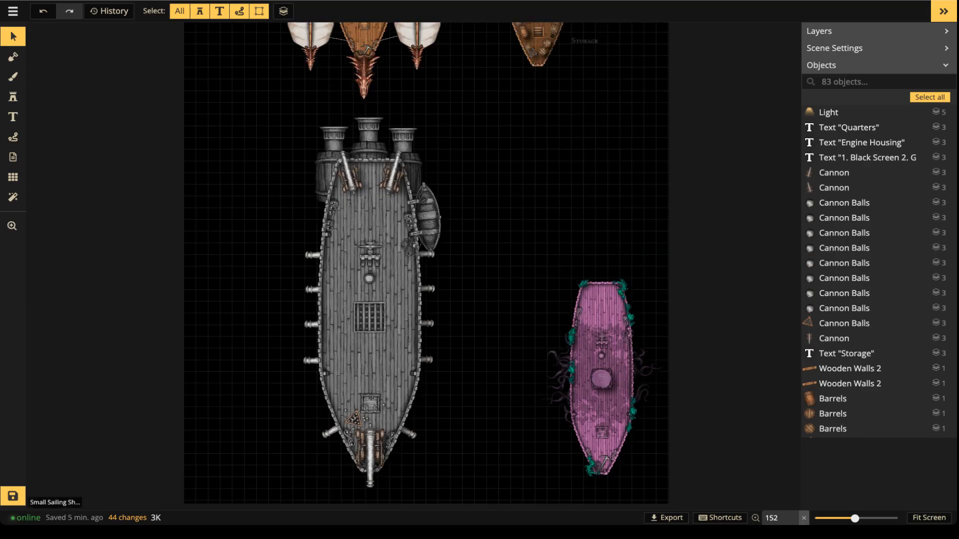
click(349, 172)
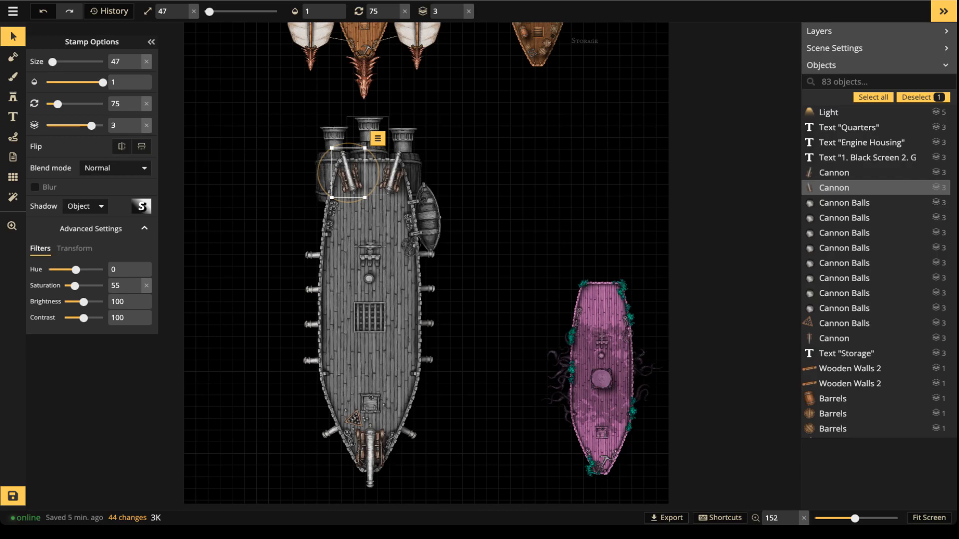
key(Escape)
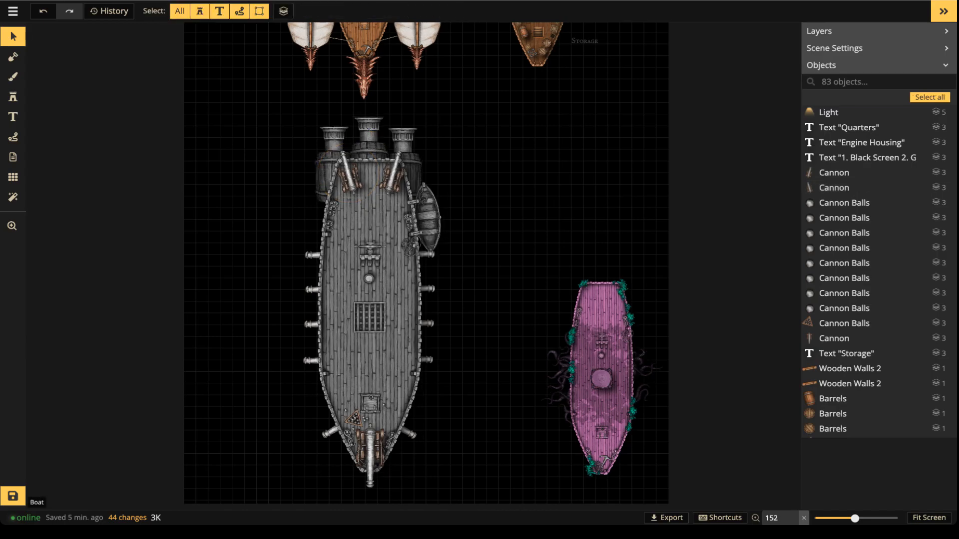
Group all parts of the grey ship and name the group Striker.
drag(262, 132, 449, 495)
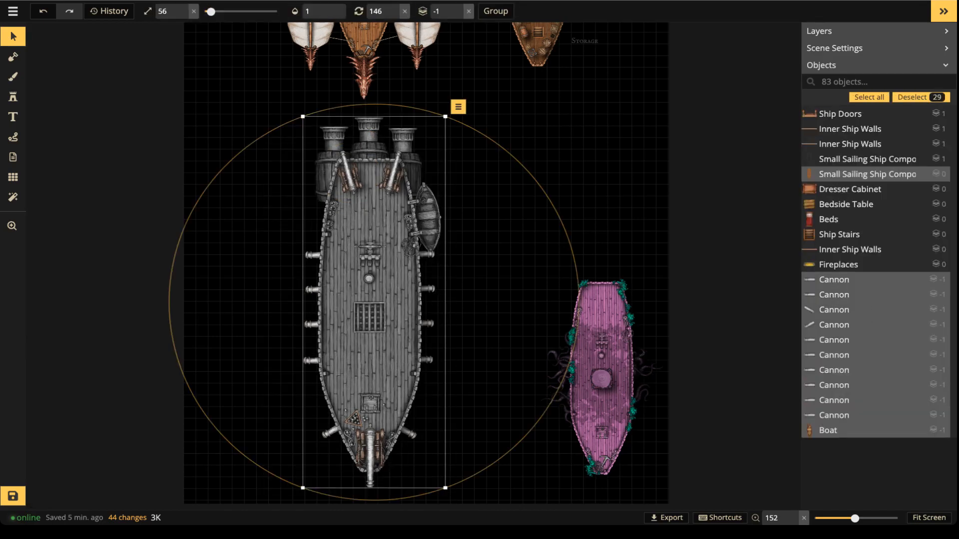
click(496, 11)
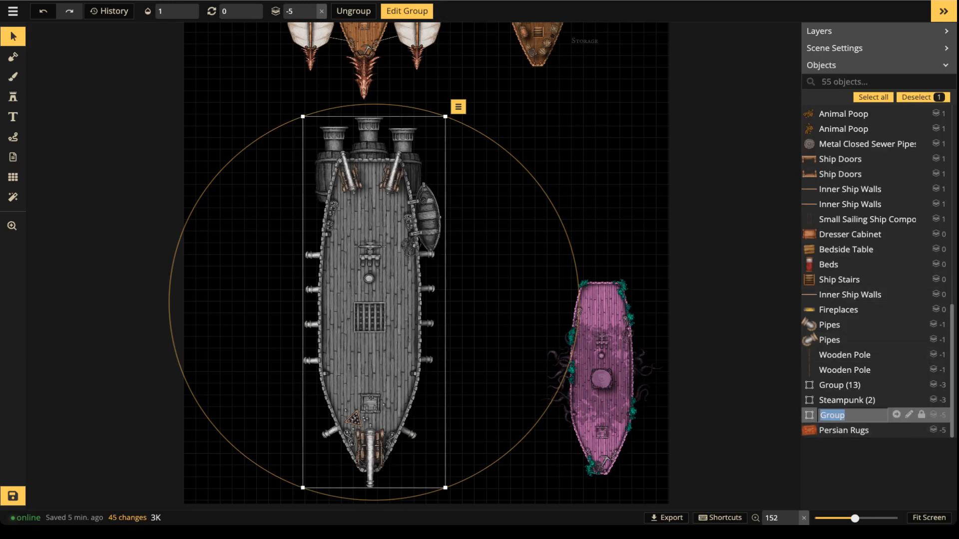
text(DS)
key(Return)
scroll(349, 237, up, 2)
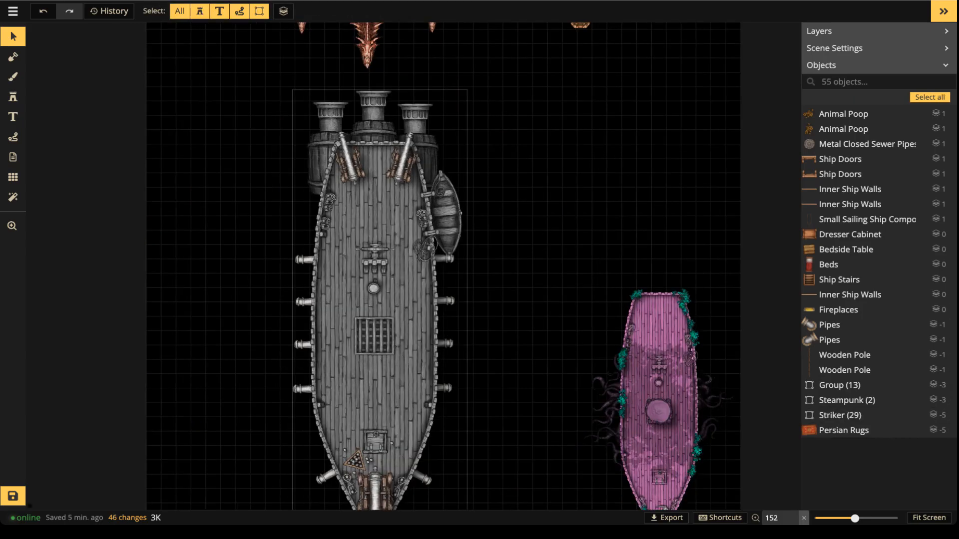
Open the Striker group for editing and select the triangular cannonball rack near the bow hatch.
scroll(367, 320, down, 3)
drag(367, 327, 372, 283)
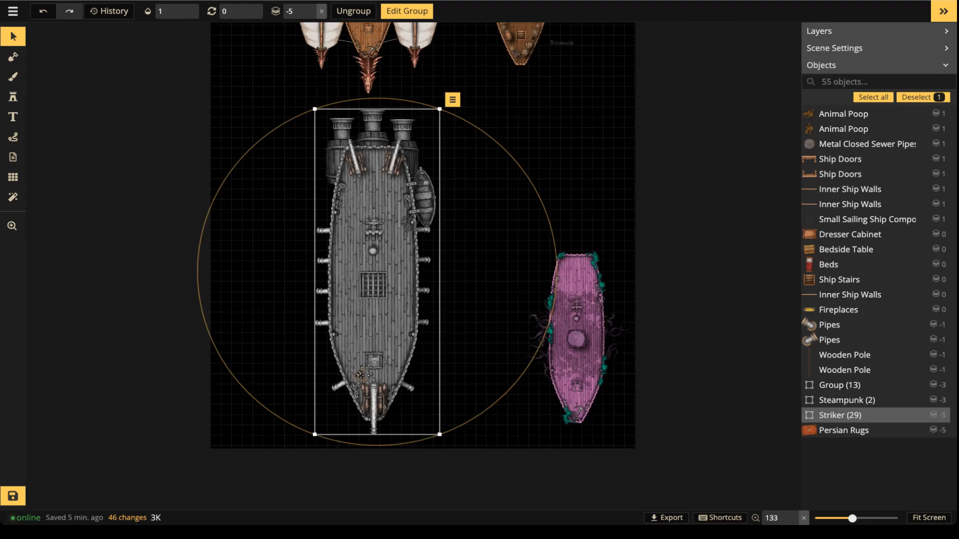
scroll(372, 283, up, 4)
scroll(367, 286, up, 3)
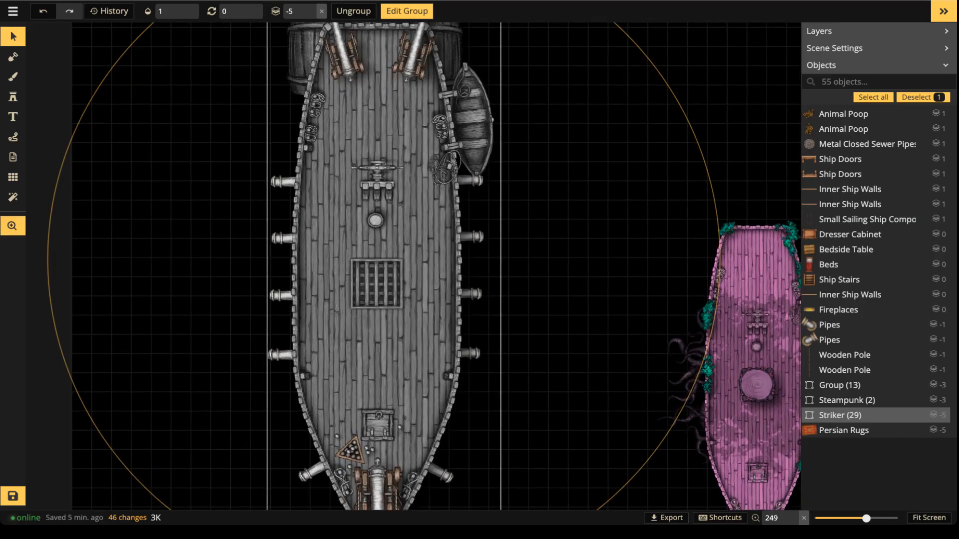
drag(368, 285, 367, 359)
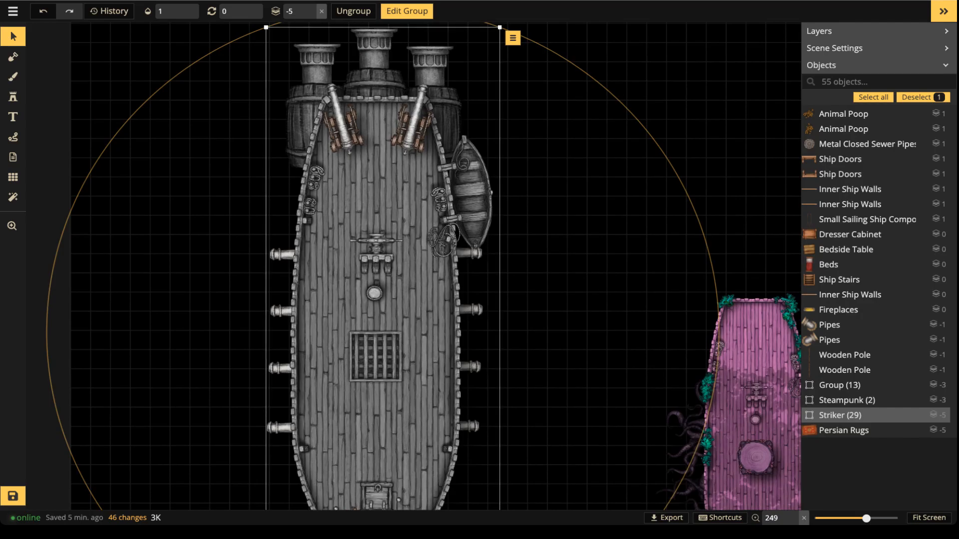
drag(369, 280, 374, 366)
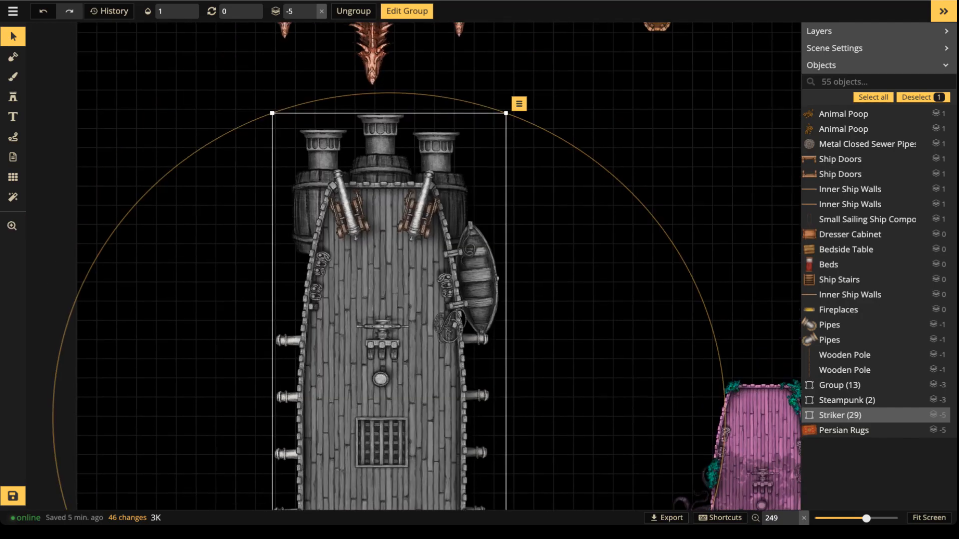
drag(377, 419, 375, 105)
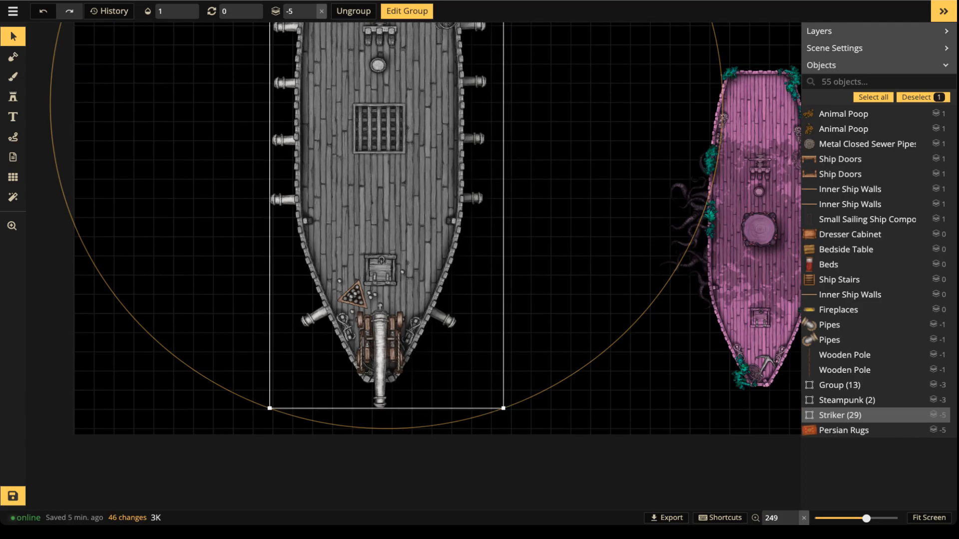
click(407, 11)
click(354, 295)
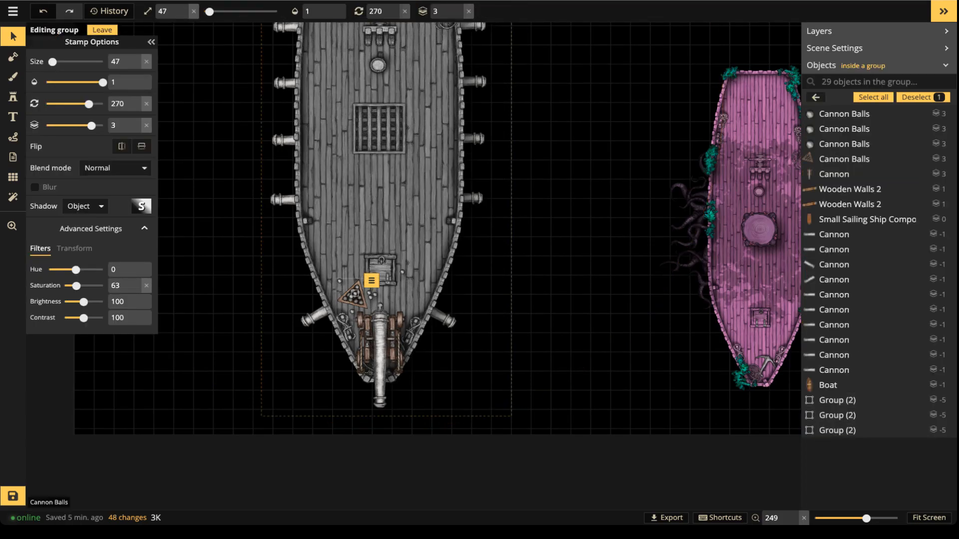
scroll(353, 287, up, 2)
key(Delete)
click(354, 297)
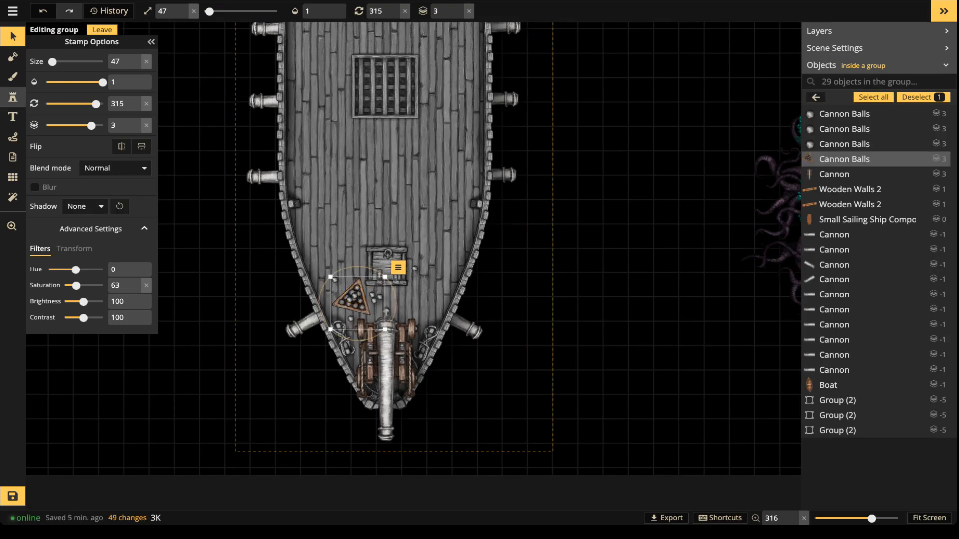
Place another cannonball rack of size 47, rotated to 240, on the deck just behind the left stern cannon.
click(13, 97)
drag(404, 119, 398, 353)
scroll(372, 55, up, 1)
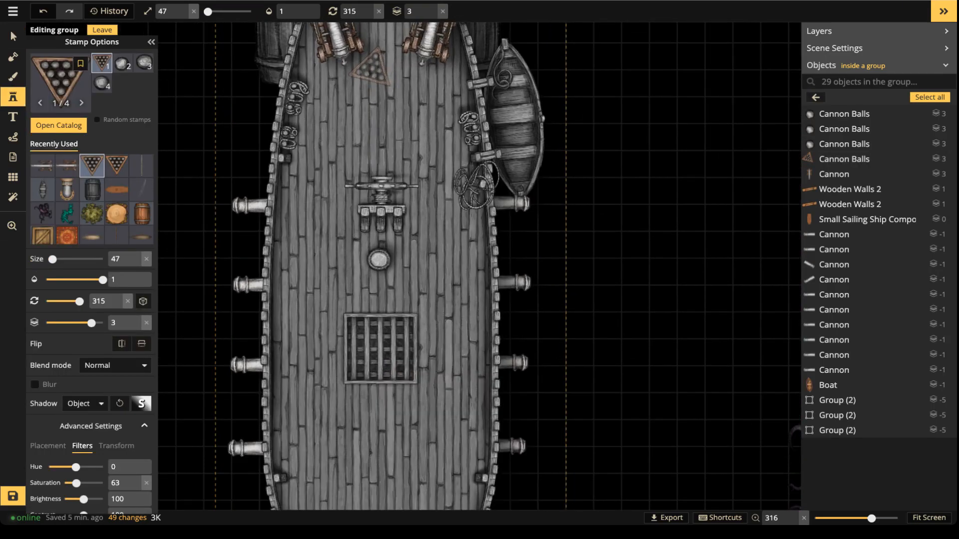
scroll(331, 89, down, 3)
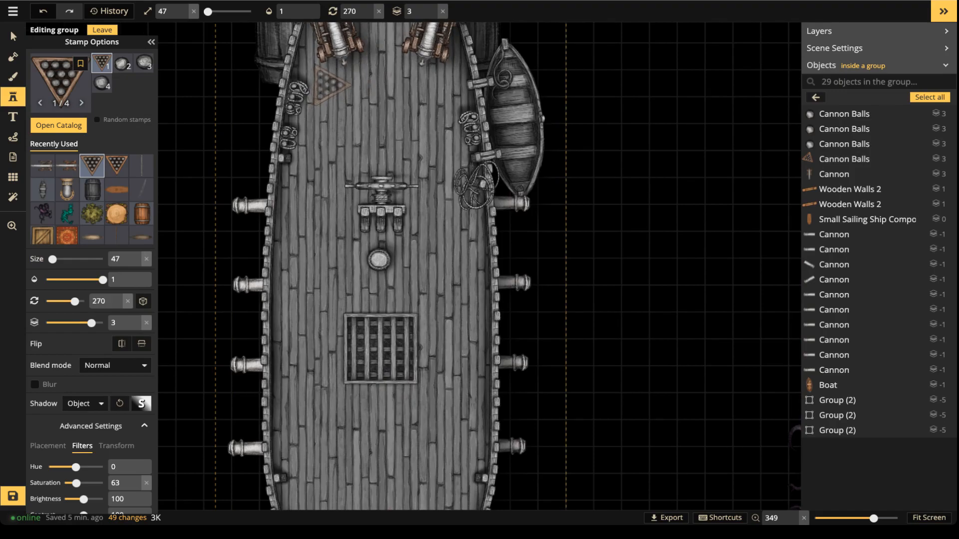
click(335, 81)
Switch to the second Cannon Balls variant and scatter six loose balls: three beside the stern rack, one above, one below and one by the right cannon.
click(122, 63)
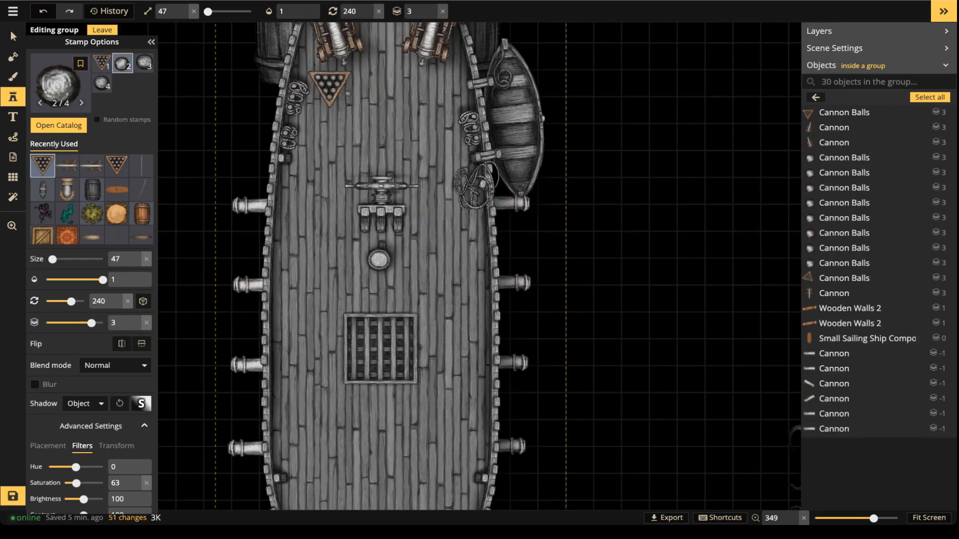
click(347, 91)
click(350, 89)
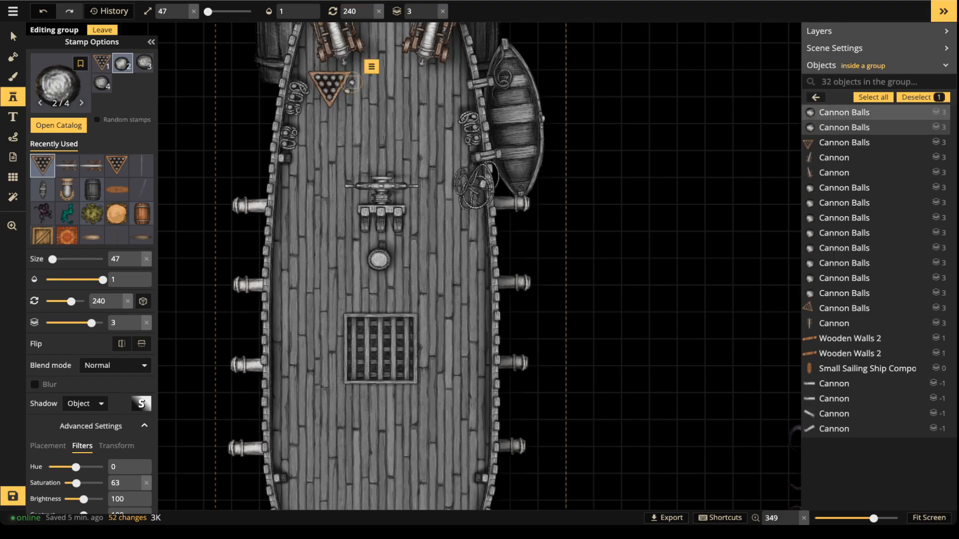
click(354, 89)
click(311, 57)
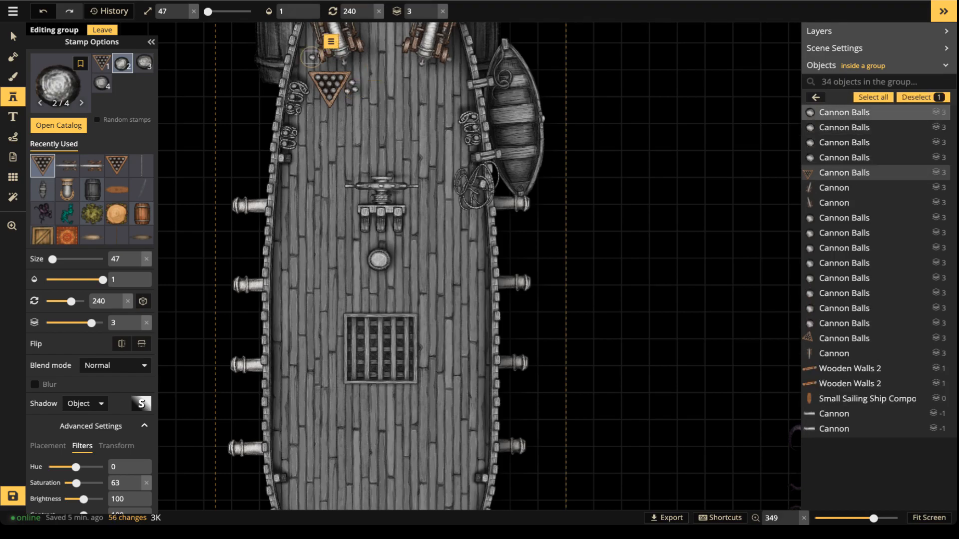
click(311, 57)
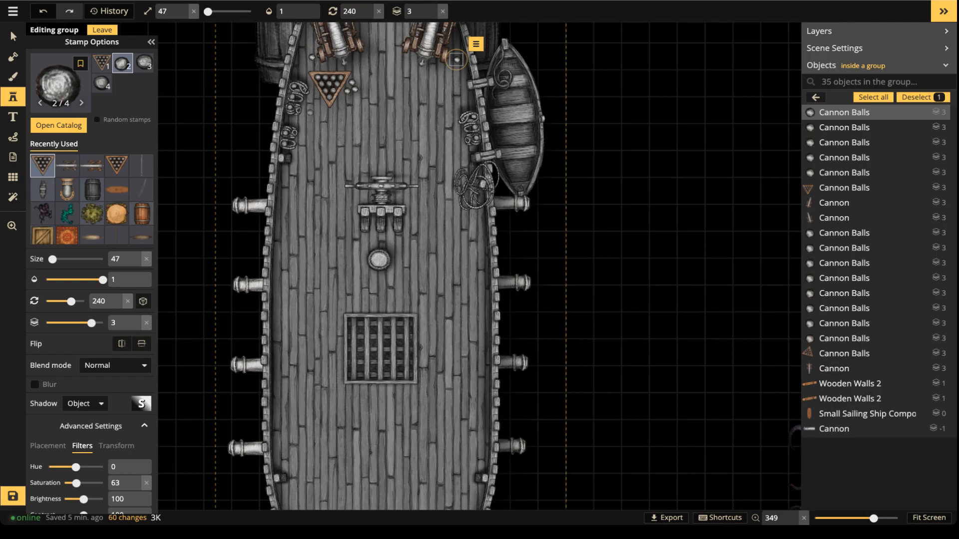
click(318, 108)
Deselect the last cannonball and leave the Striker group's editing mode.
click(13, 37)
scroll(315, 139, down, 7)
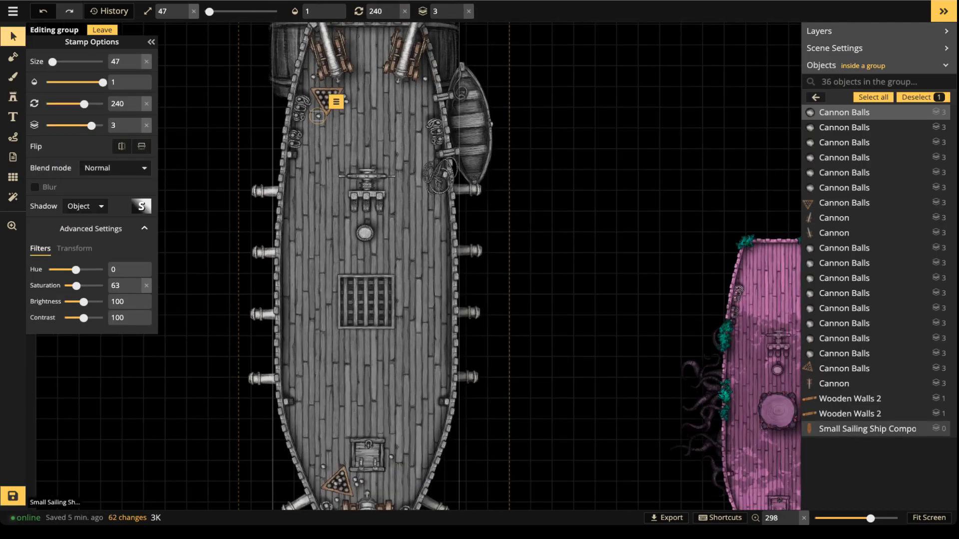
drag(316, 140, 324, 308)
key(Escape)
key(Escape)
Examine the Striker ship next to the other ships on the map, and check its deck up close.
scroll(308, 174, down, 4)
drag(322, 175, 326, 246)
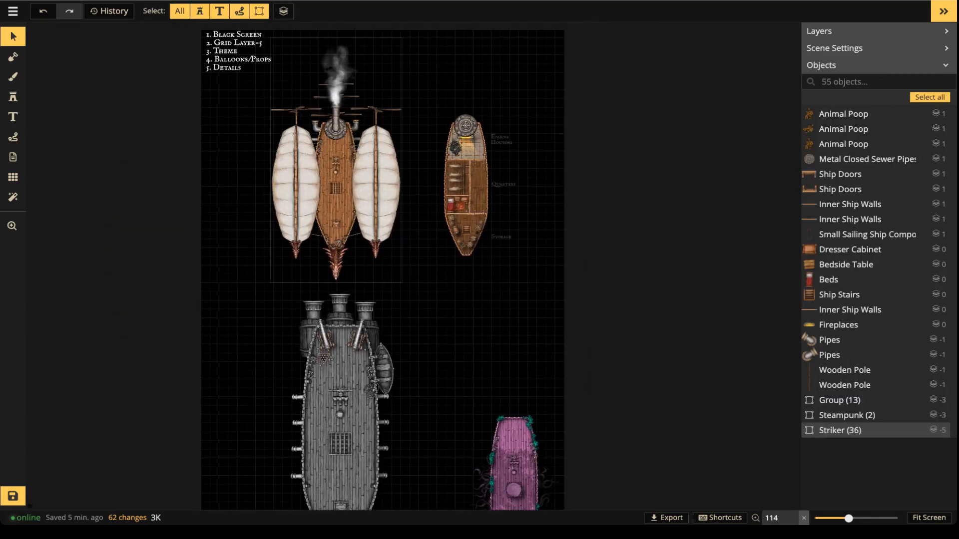
drag(326, 425, 339, 295)
click(340, 295)
scroll(340, 294, up, 1)
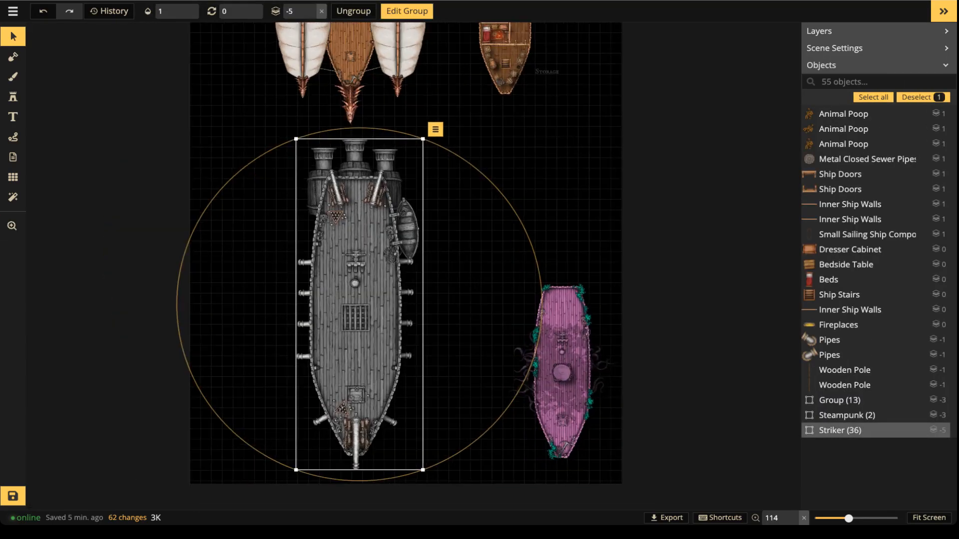
key(Escape)
scroll(335, 307, up, 5)
scroll(400, 264, down, 1)
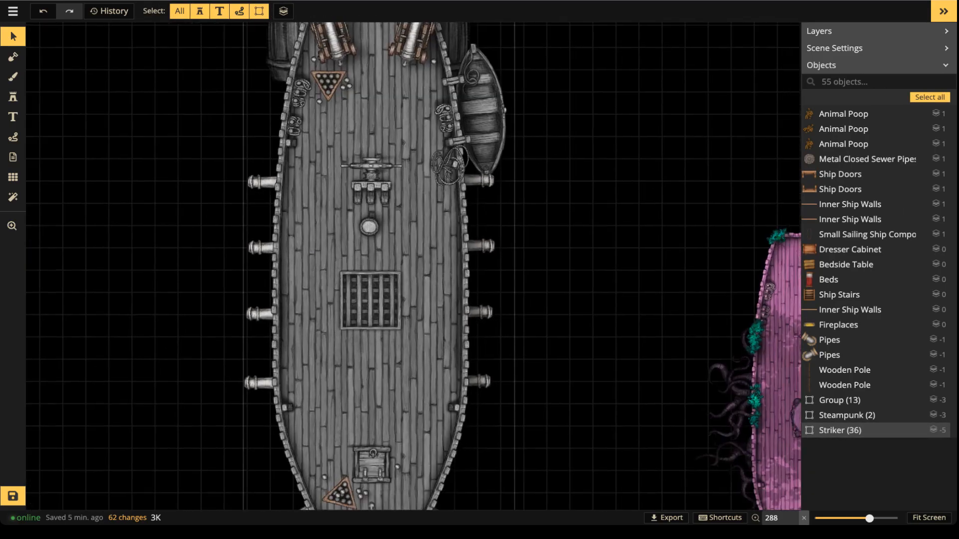
Search the stamp catalog for "dock" in place of "cannon" and pick the first wooden Dock stamp from the Ship pack.
click(13, 97)
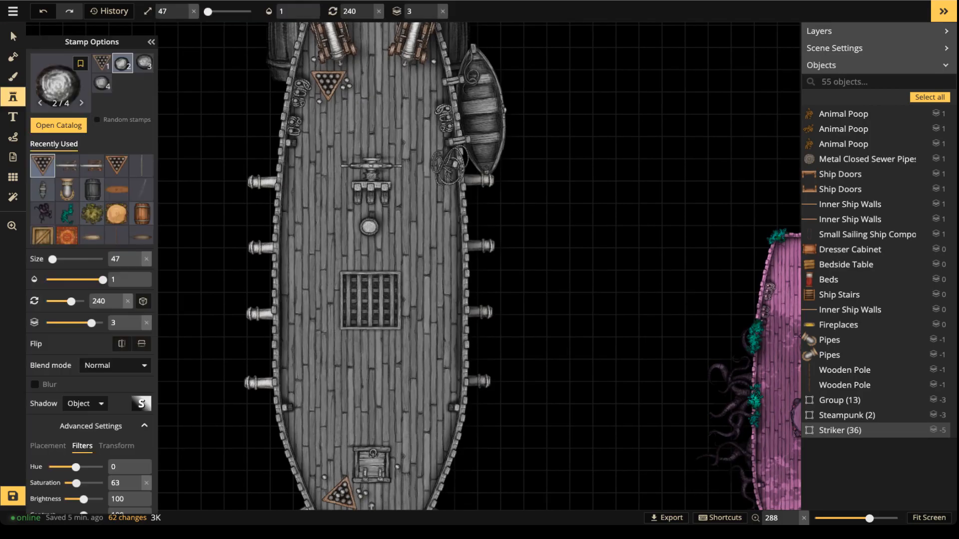
click(60, 83)
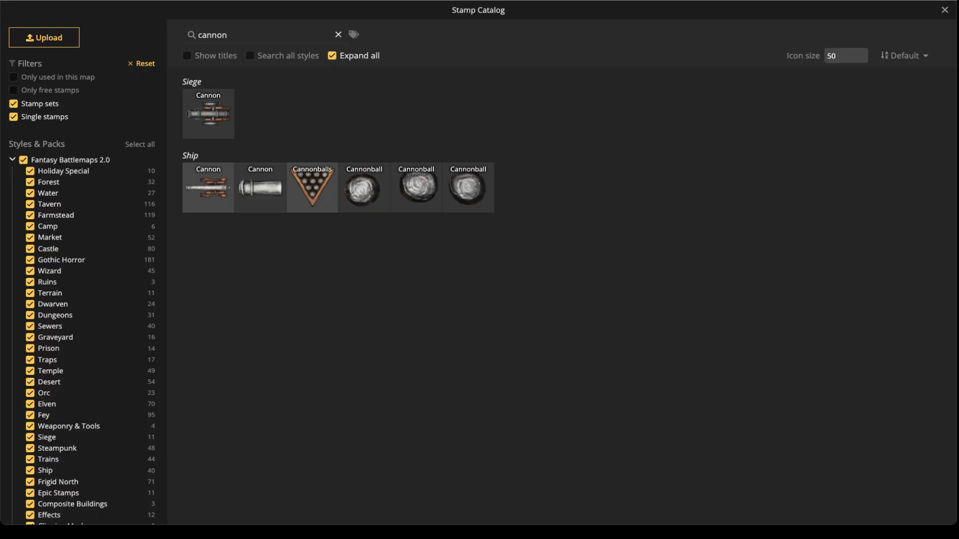
click(338, 35)
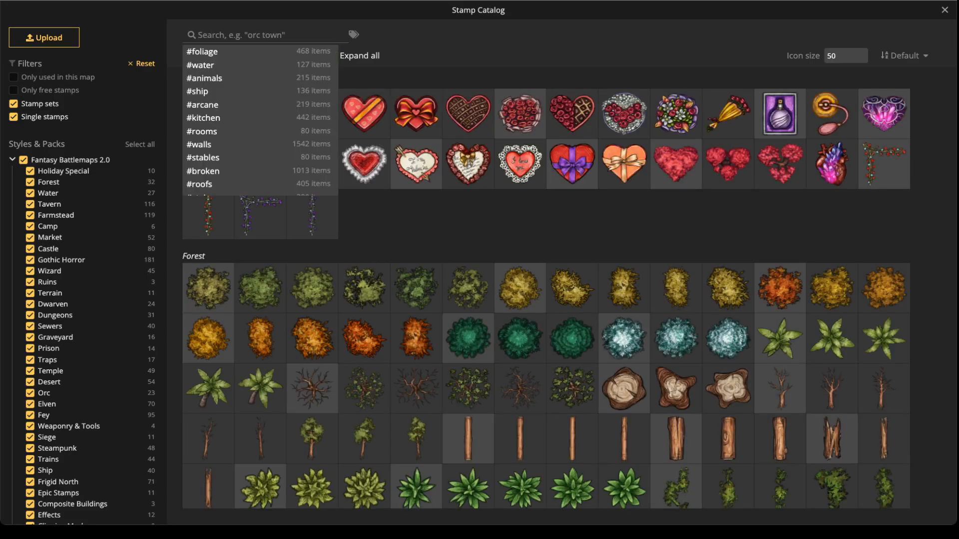
text(dock)
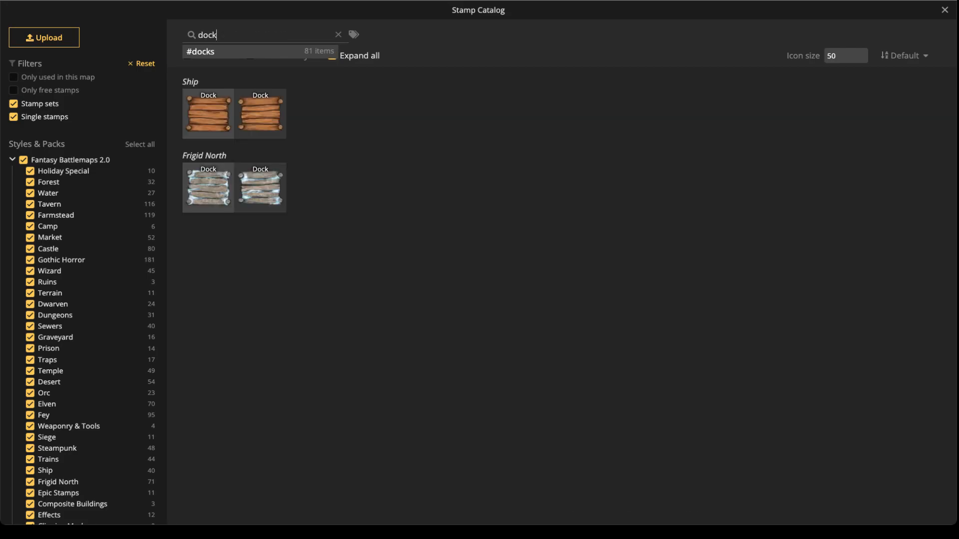
click(208, 114)
Place the dock at size 37, rotated to 90, against the grey ship's right hull between the second and third side cannons.
scroll(455, 261, up, 3)
key(r)
key(r)
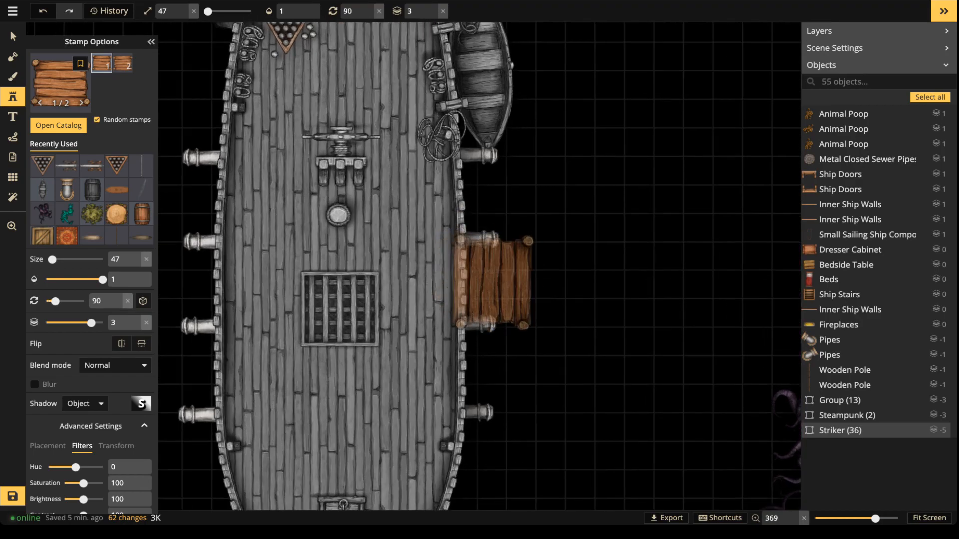
scroll(493, 282, down, 2)
click(486, 279)
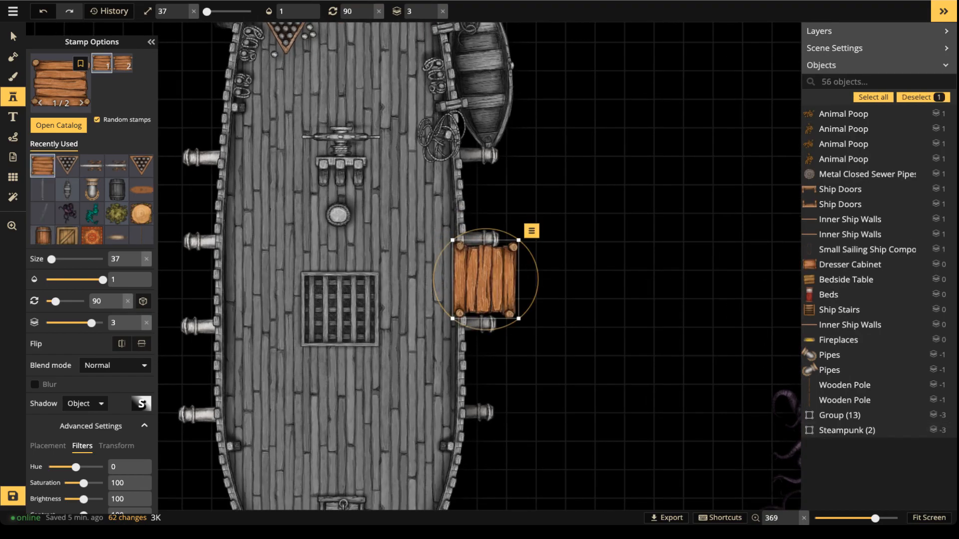
Desaturate the placed dock to 0, nudge it slightly against the hull and deselect it.
click(13, 36)
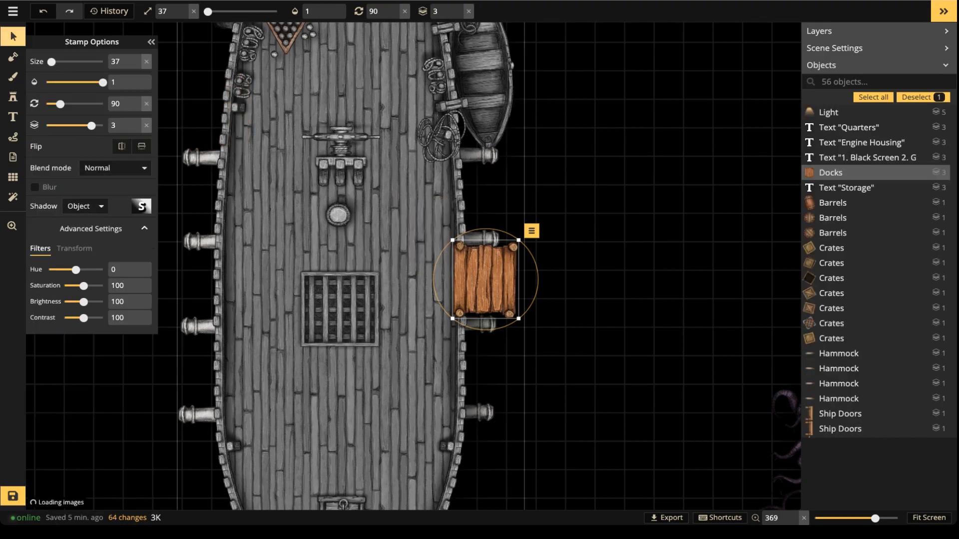
drag(84, 285, 63, 286)
scroll(395, 269, down, 2)
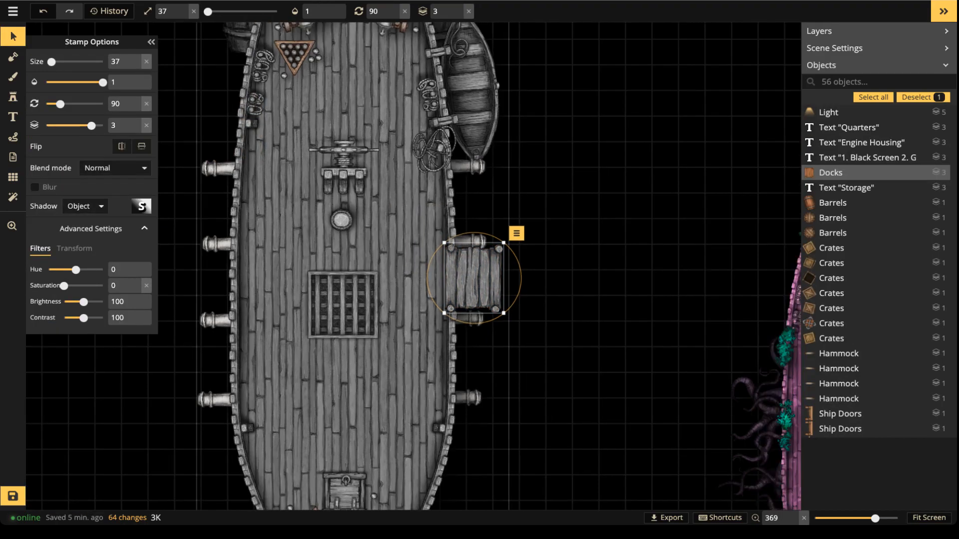
drag(470, 279, 469, 278)
click(367, 237)
scroll(366, 236, down, 2)
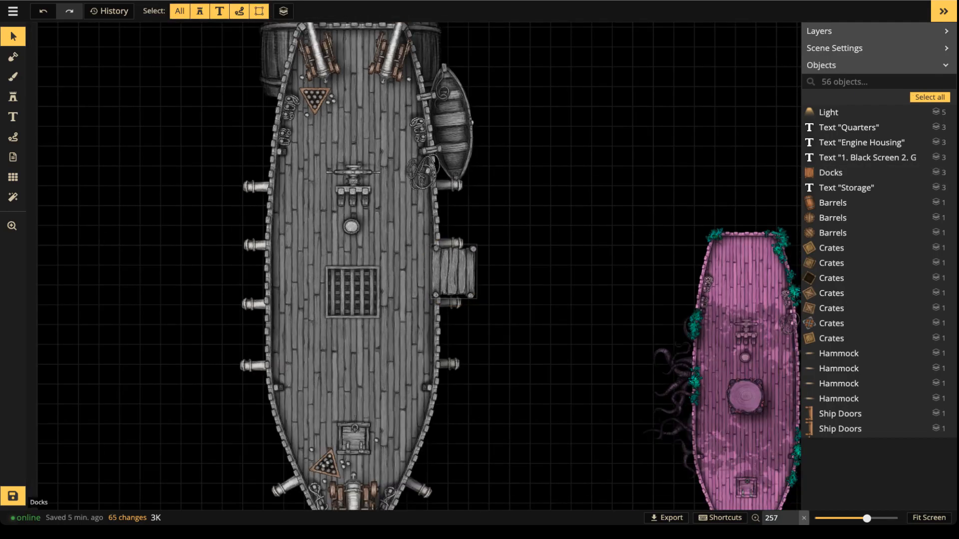
Search the stamp catalog for "stairs" and pick the second Rustic Stairs stamp from the Tavern pack.
click(13, 97)
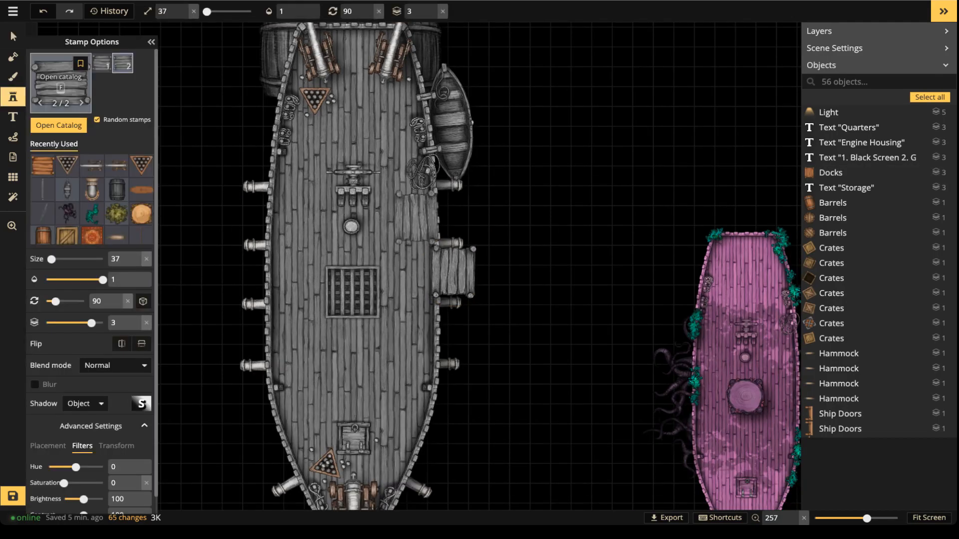
click(58, 125)
key(ctrl+a)
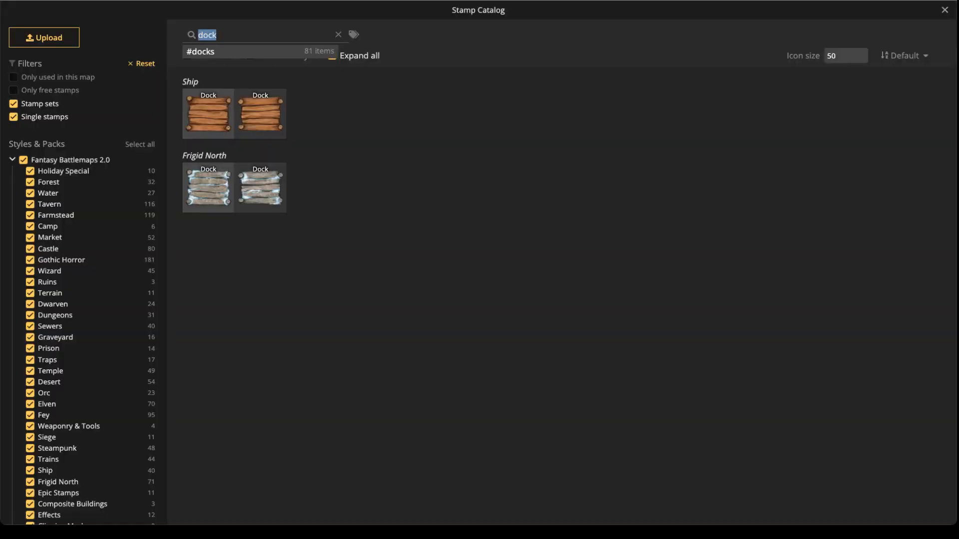
text(st)
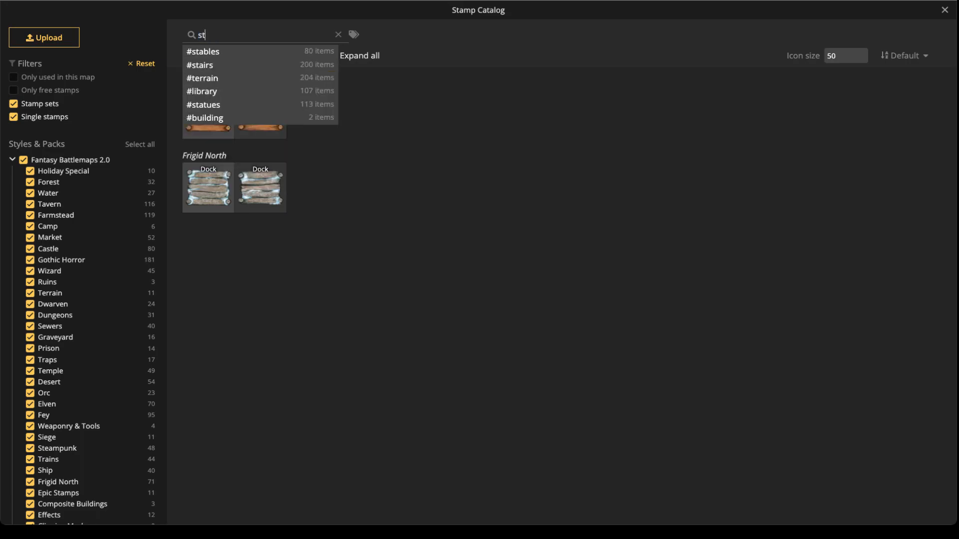
text(airs)
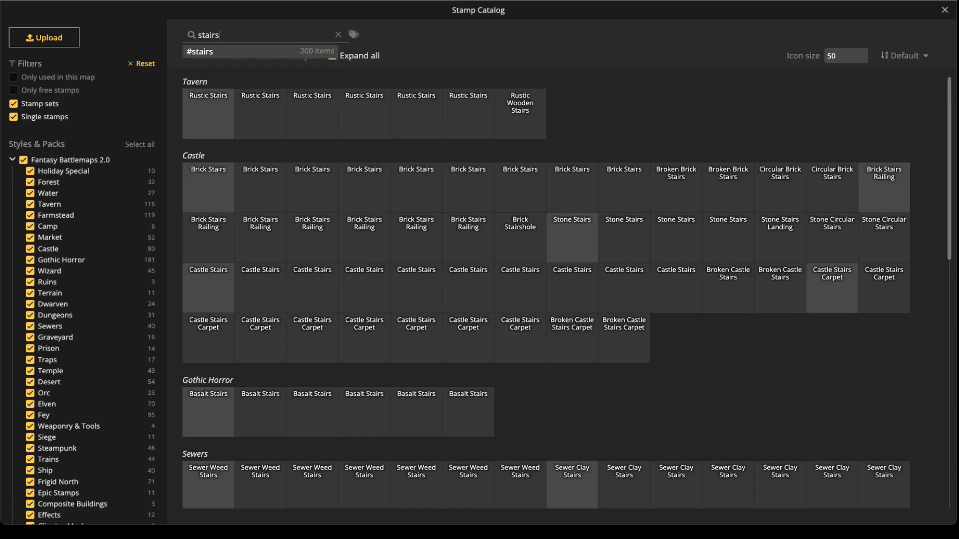
click(260, 114)
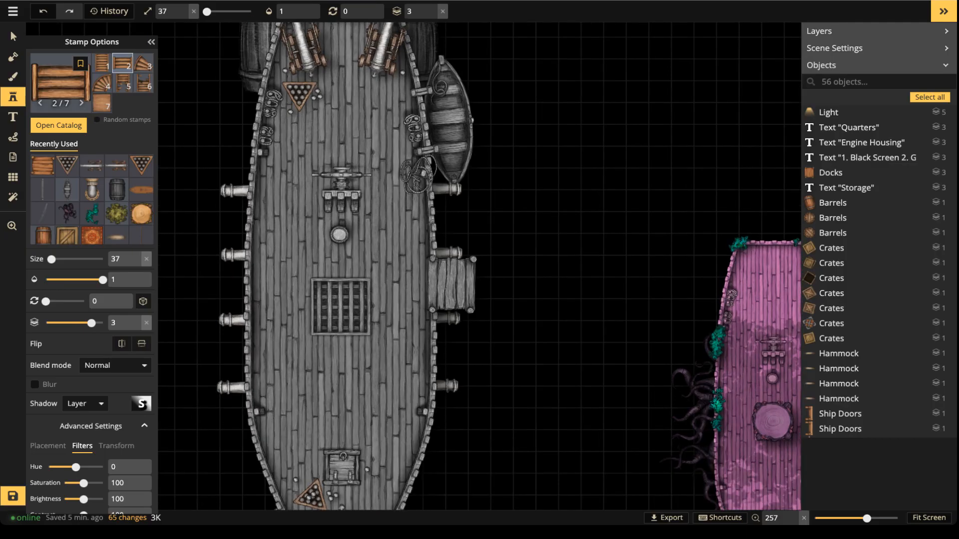
Place the stairs at size 37, with saturation 0 and rotated to 90, on the deck against the dock's inner edge.
scroll(395, 275, up, 4)
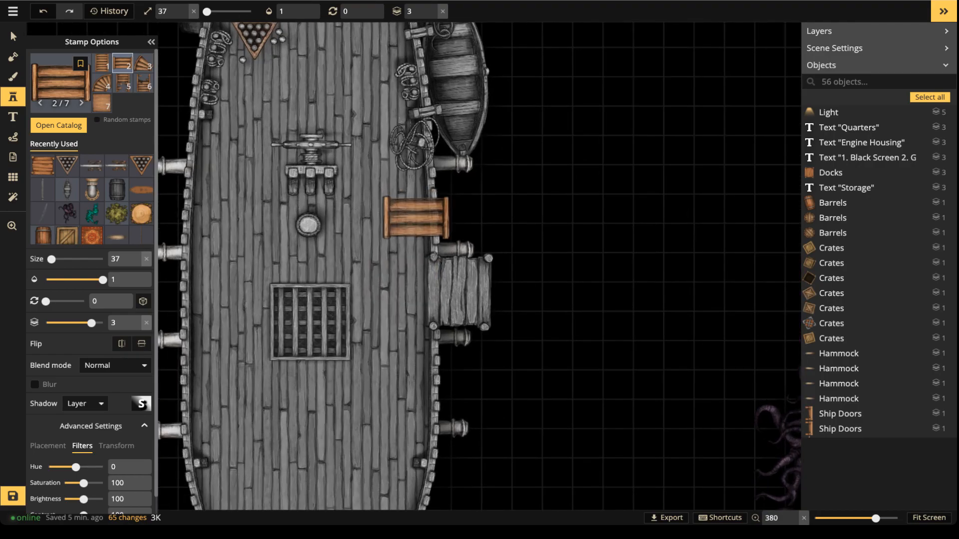
drag(84, 483, 63, 483)
scroll(402, 284, up, 5)
scroll(412, 290, up, 1)
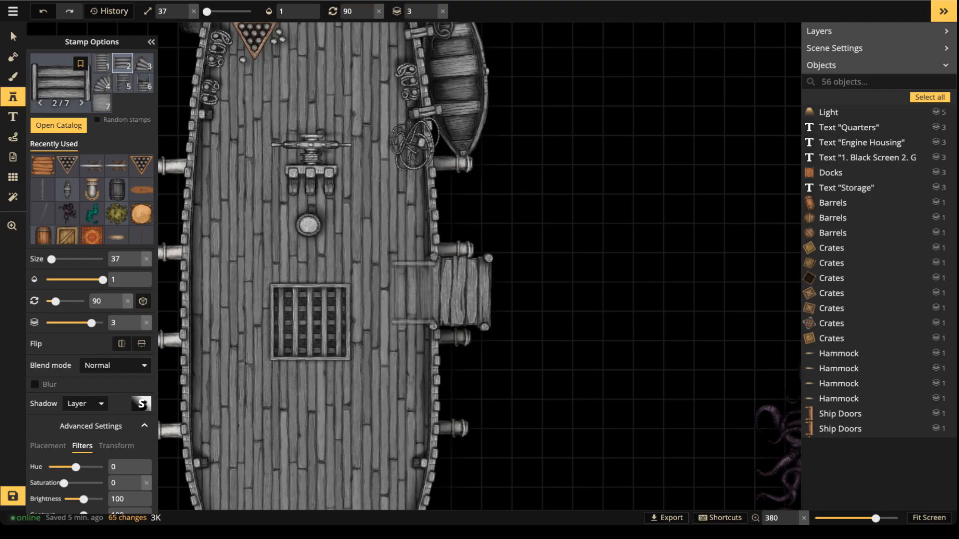
click(416, 292)
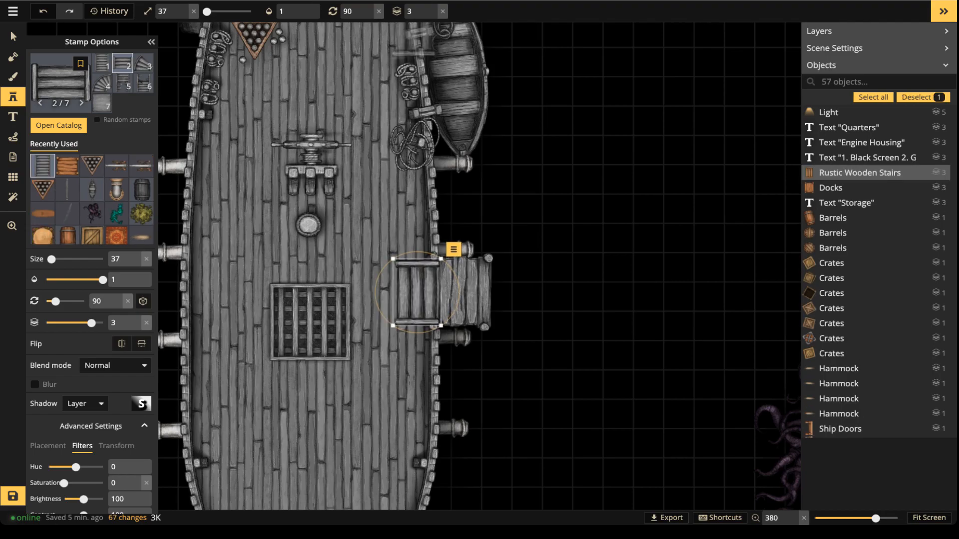
Put the stairs on layer 2, tucked under the dock's inner edge, and return to the selection tool.
click(432, 15)
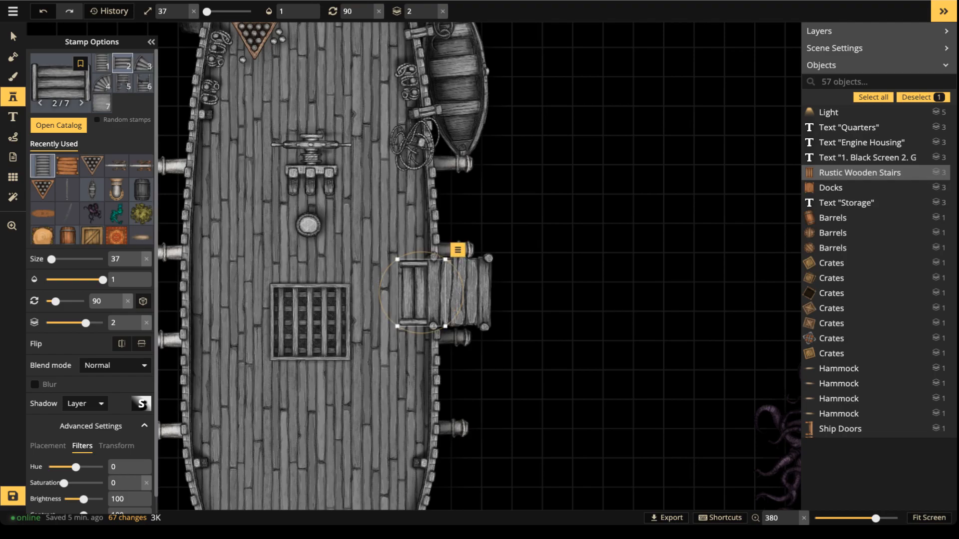
click(13, 36)
scroll(479, 335, down, 2)
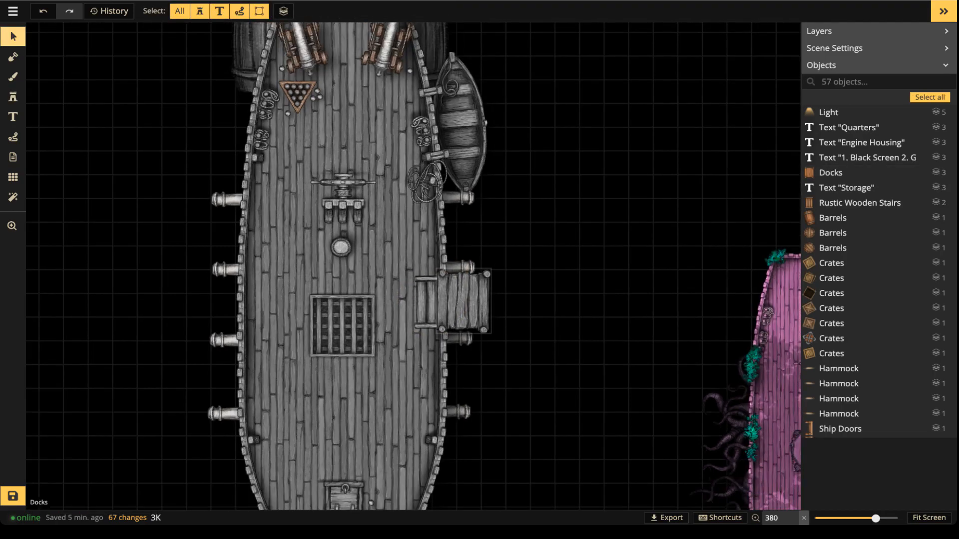
Nudge the wooden stairs slightly inward from the dock and deselect them.
drag(472, 314, 407, 322)
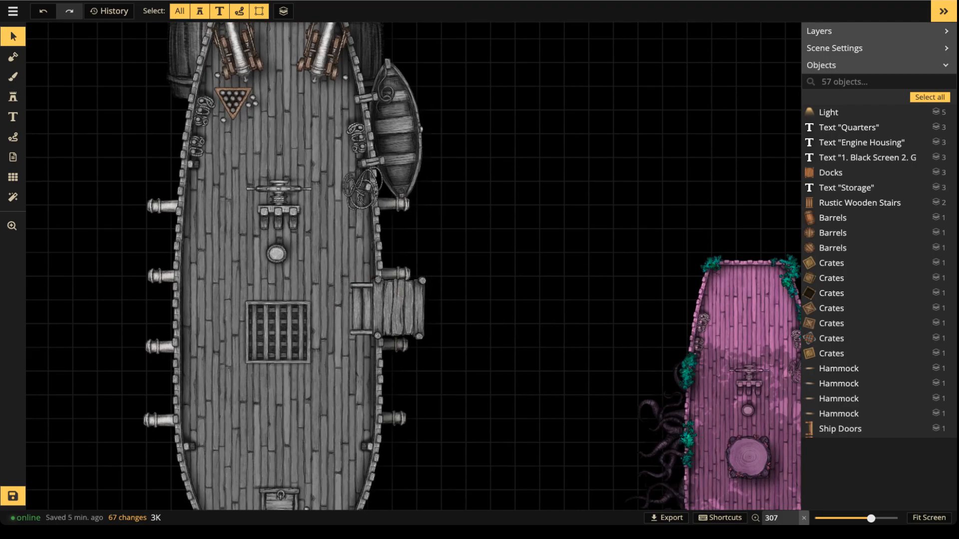
click(399, 308)
click(474, 310)
drag(362, 308, 361, 308)
click(475, 310)
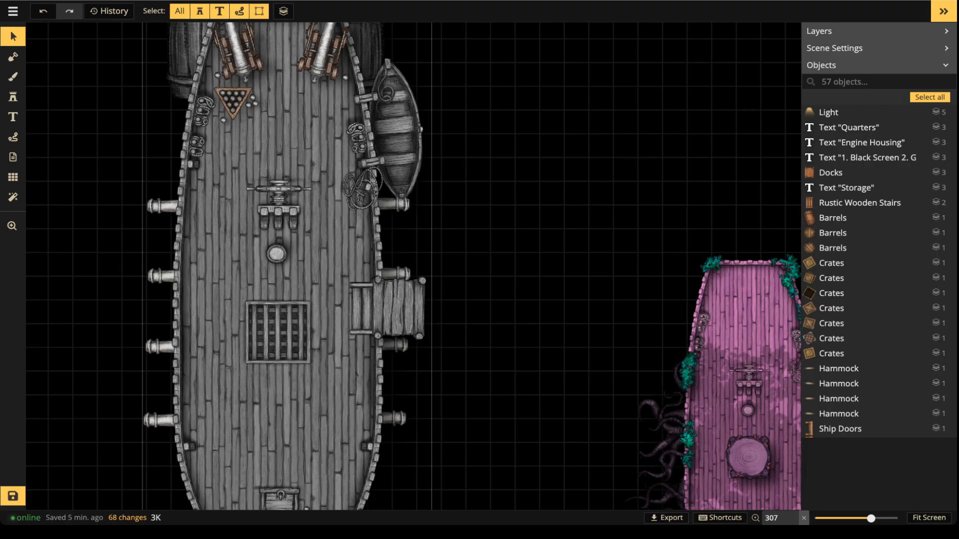
Examine the dock and stairs up close, and compare the whole grey ship with the pink ship.
scroll(312, 200, down, 5)
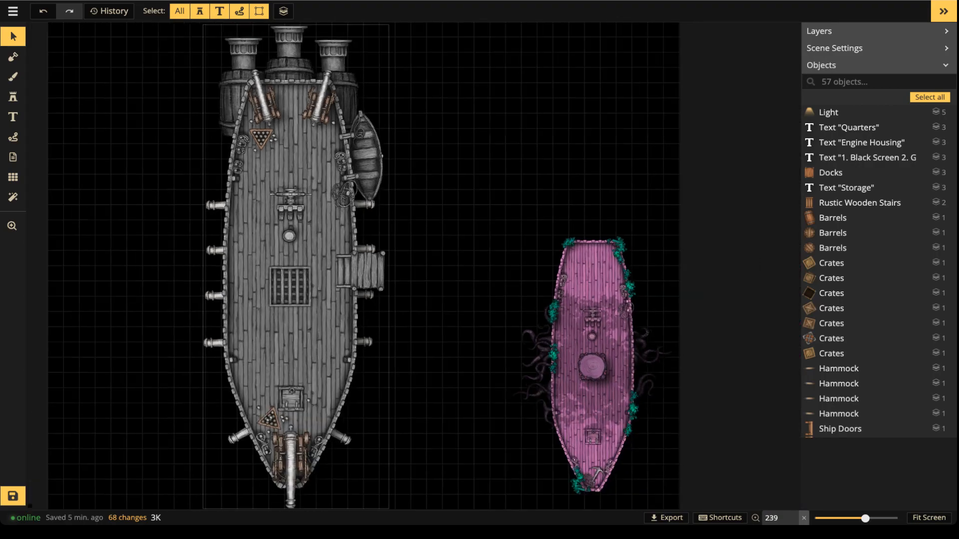
drag(313, 200, 319, 114)
scroll(392, 118, up, 5)
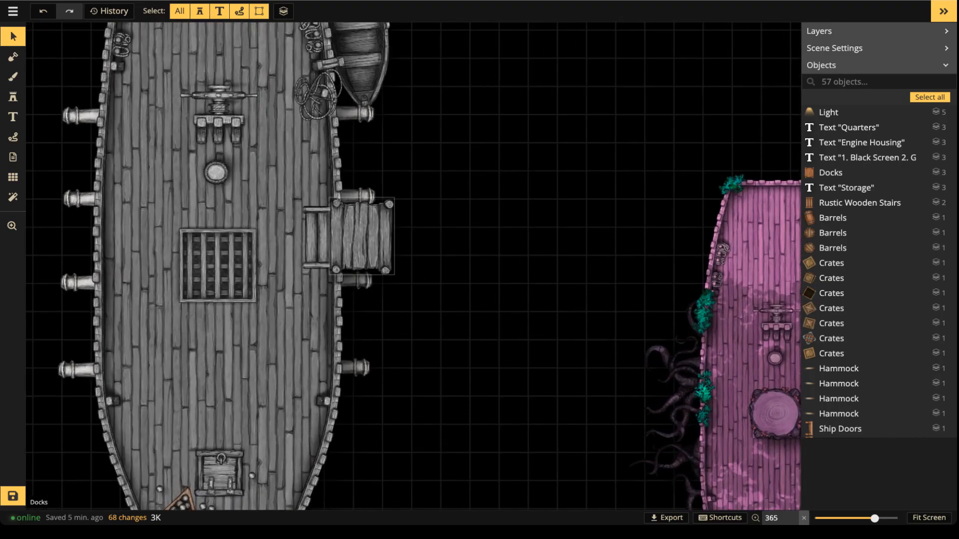
click(362, 236)
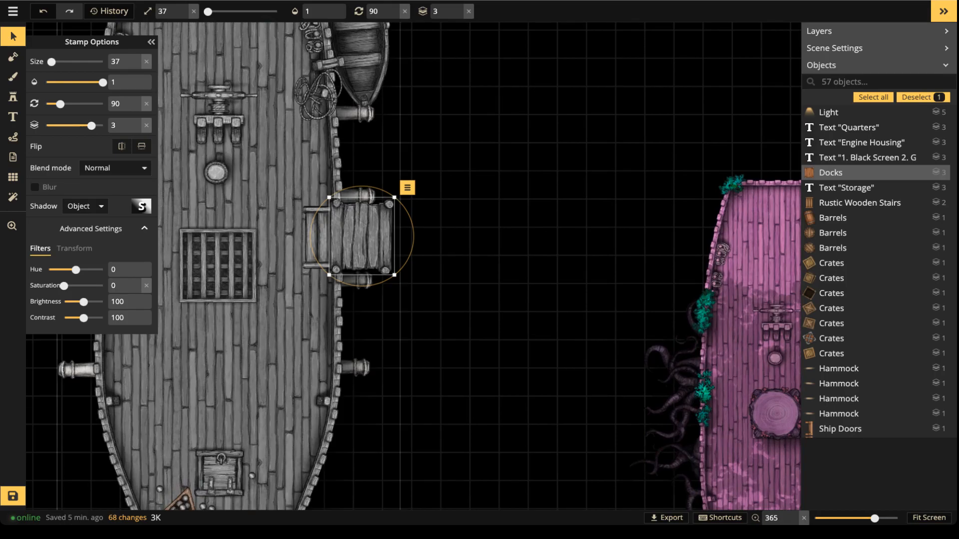
key(Escape)
scroll(333, 221, down, 5)
key(space)
drag(332, 222, 365, 235)
scroll(358, 240, down, 3)
key(space)
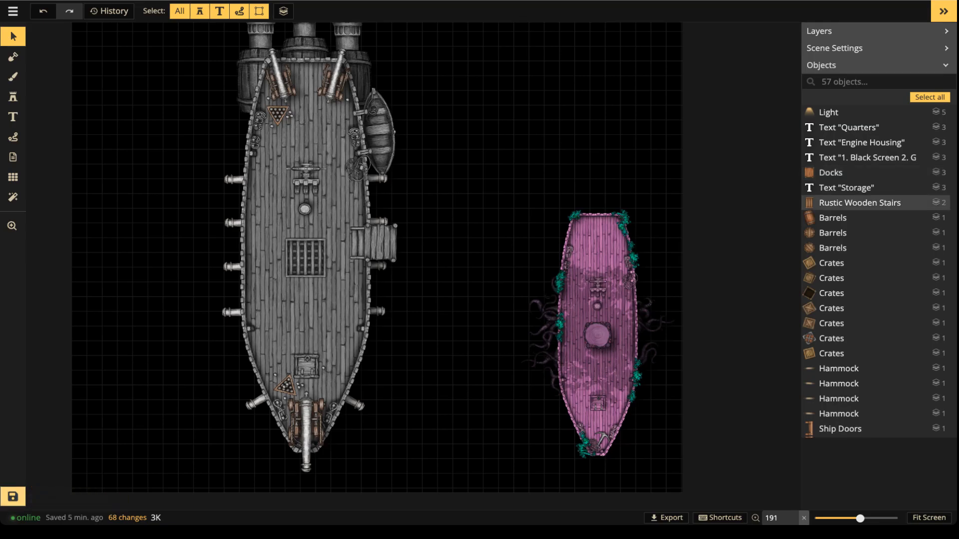
Save the map and check the grey ship's dock, deck and stern engines.
click(13, 497)
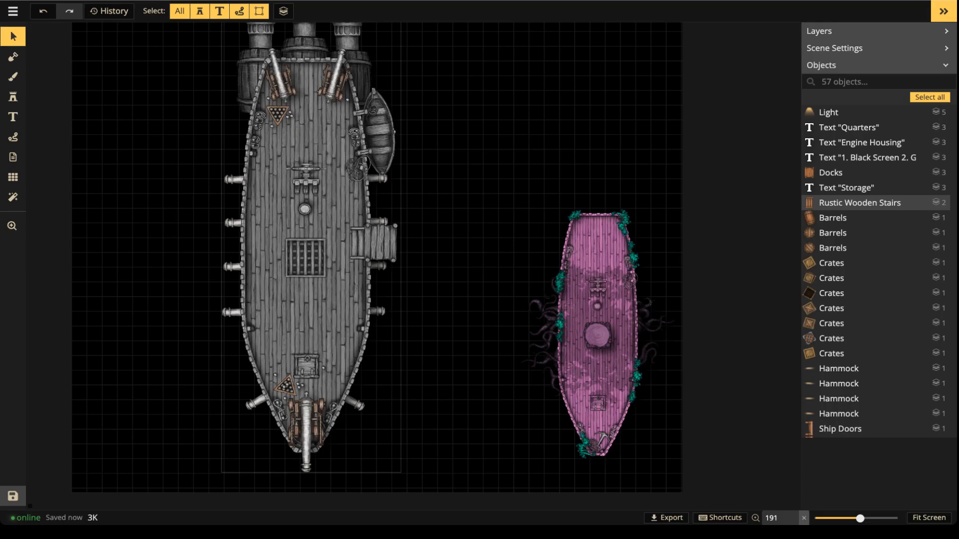
scroll(244, 179, up, 5)
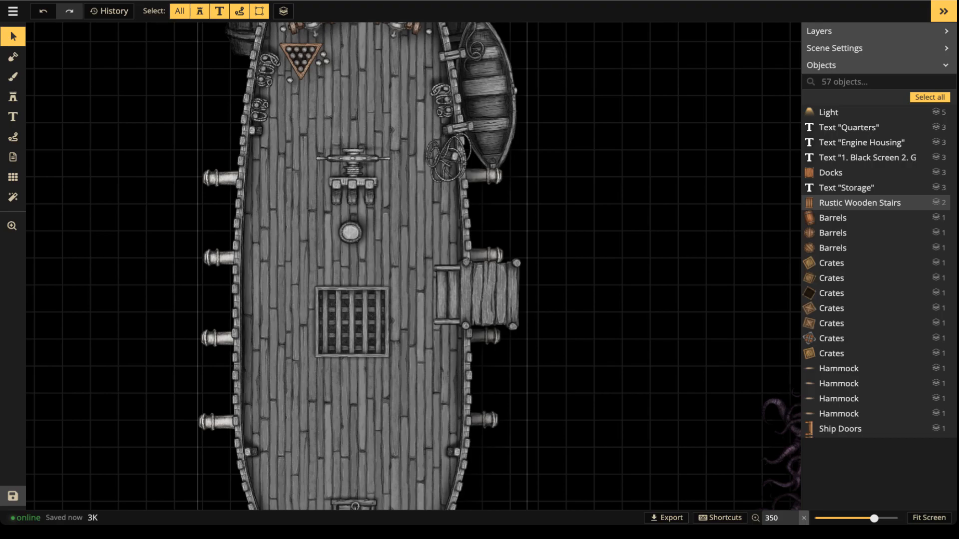
scroll(282, 135, down, 5)
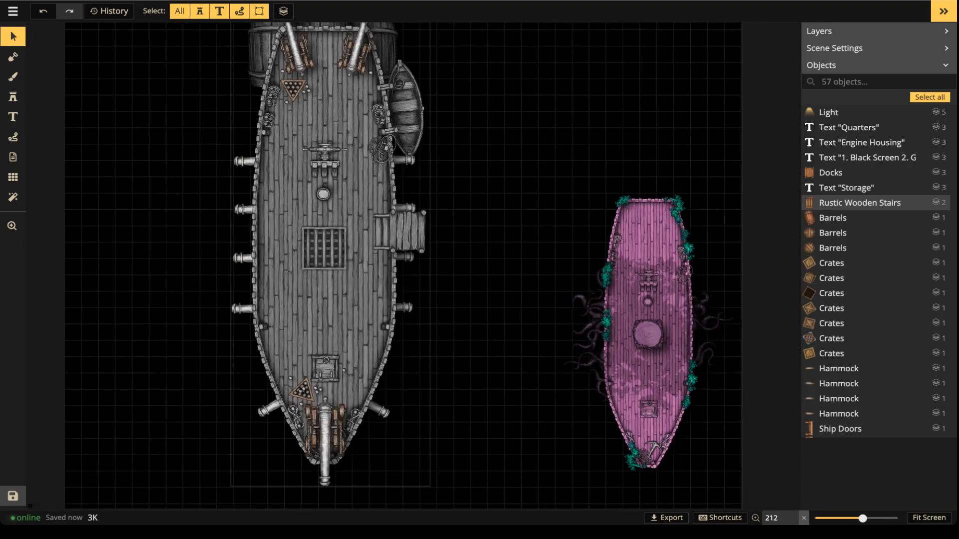
drag(282, 135, 283, 204)
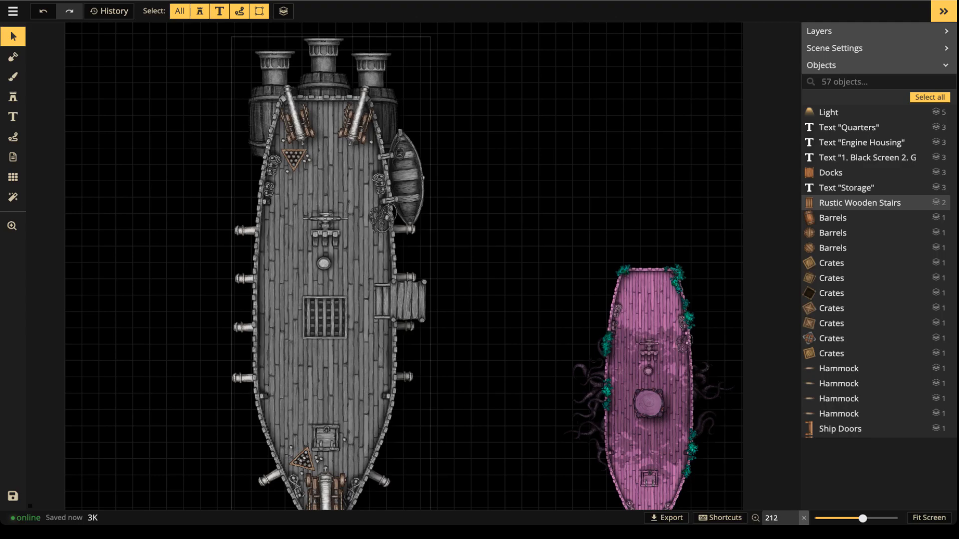
scroll(319, 247, down, 2)
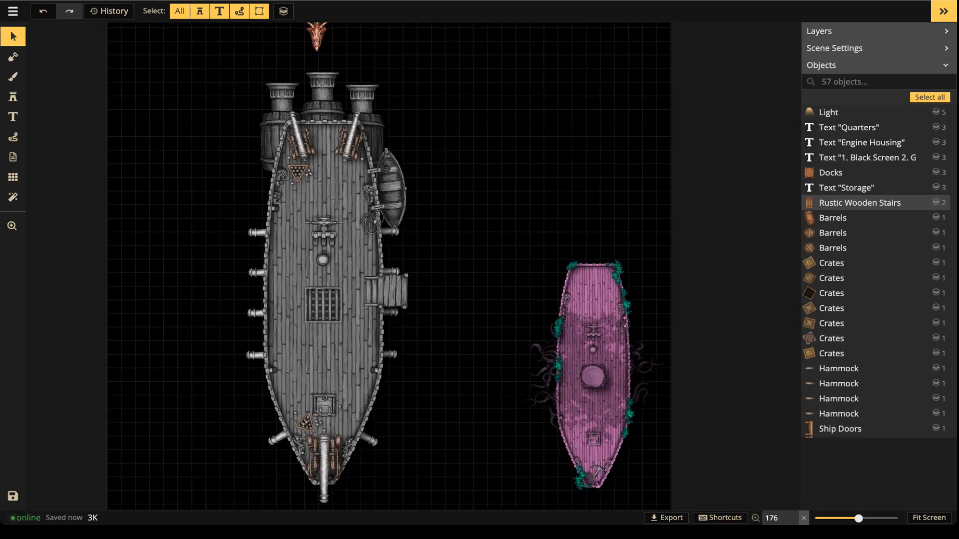
Limit the stamp catalog to the Parchment World style instead of Fantasy Battlemaps 2.0 and clear the "stairs" search.
click(13, 97)
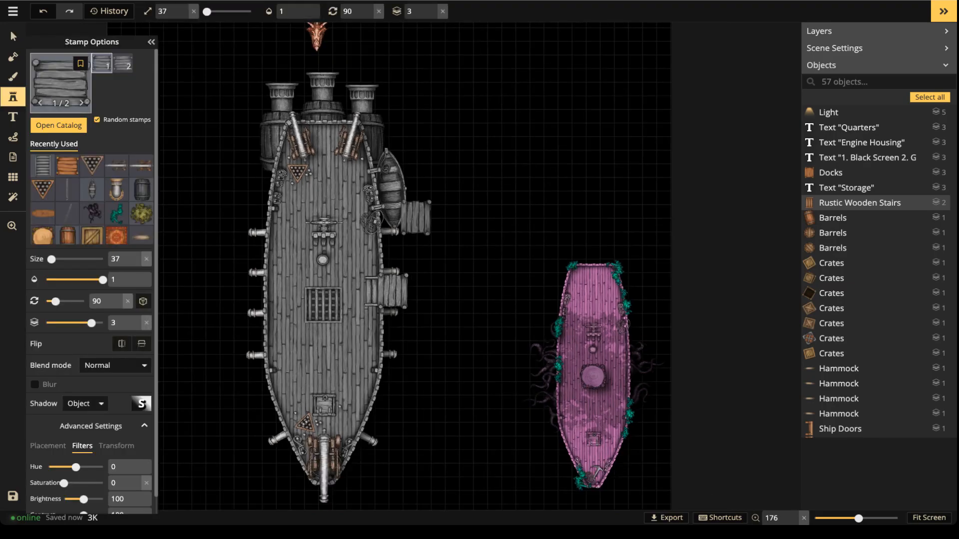
click(59, 125)
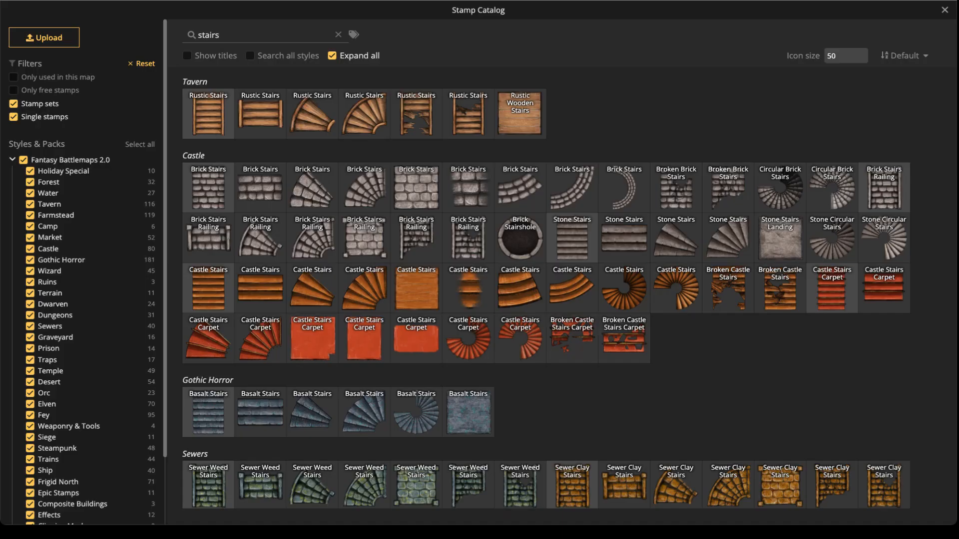
click(13, 159)
click(23, 159)
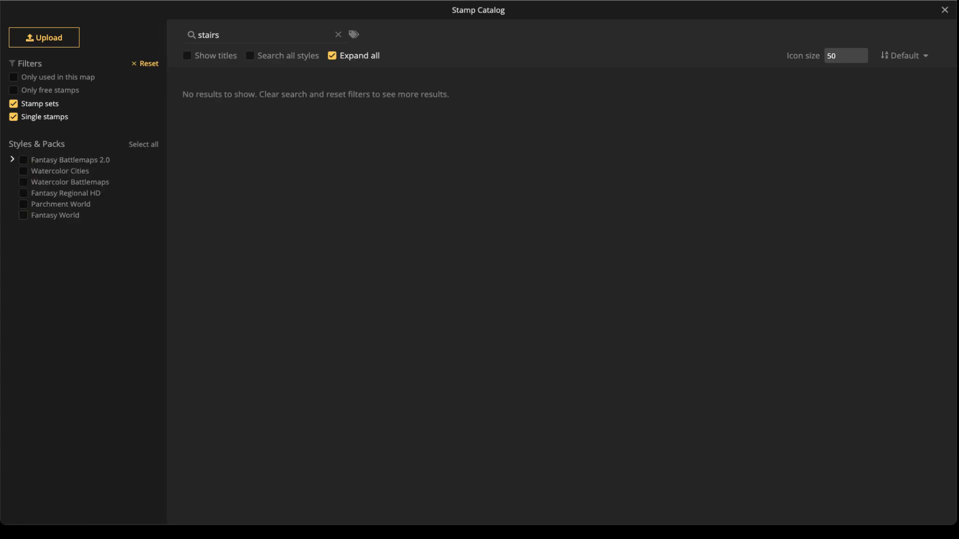
click(23, 204)
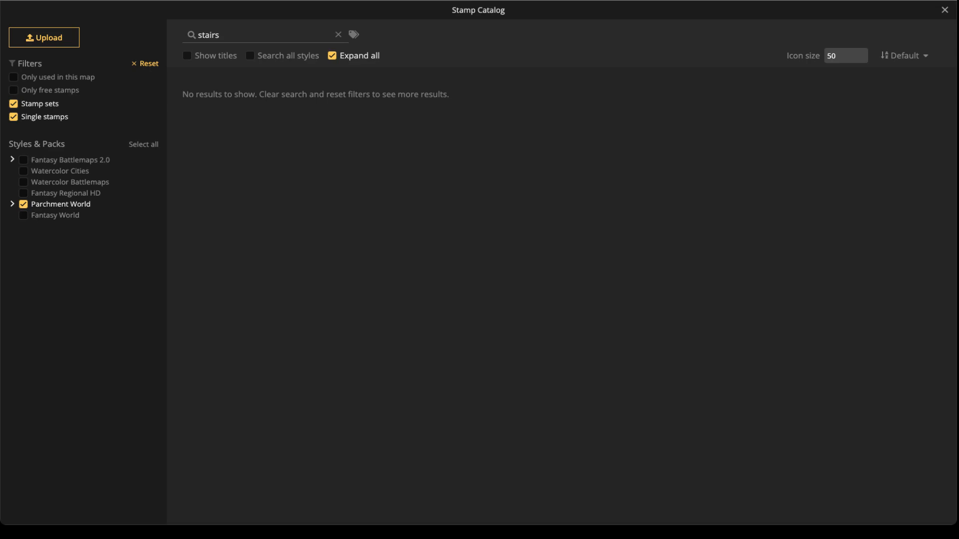
double_click(208, 35)
key(BackSpace)
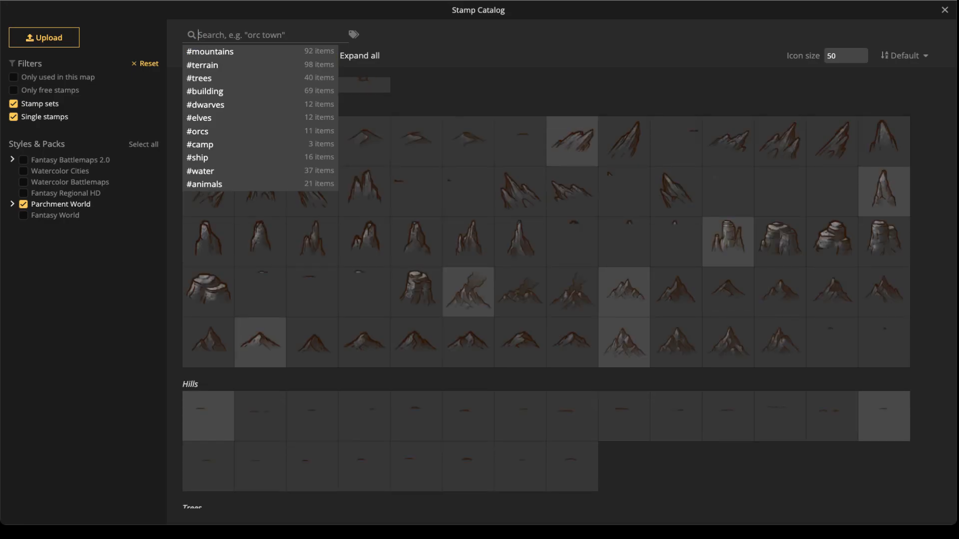
Browse the Parchment World stamps down to the Heraldry category and choose the spread-winged heraldic eagle.
scroll(546, 300, down, 15)
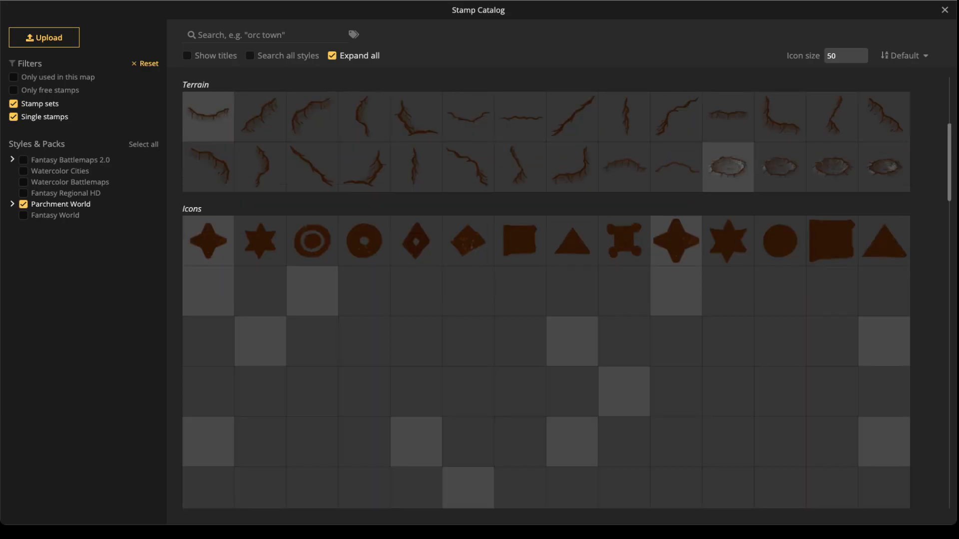
scroll(545, 299, down, 3)
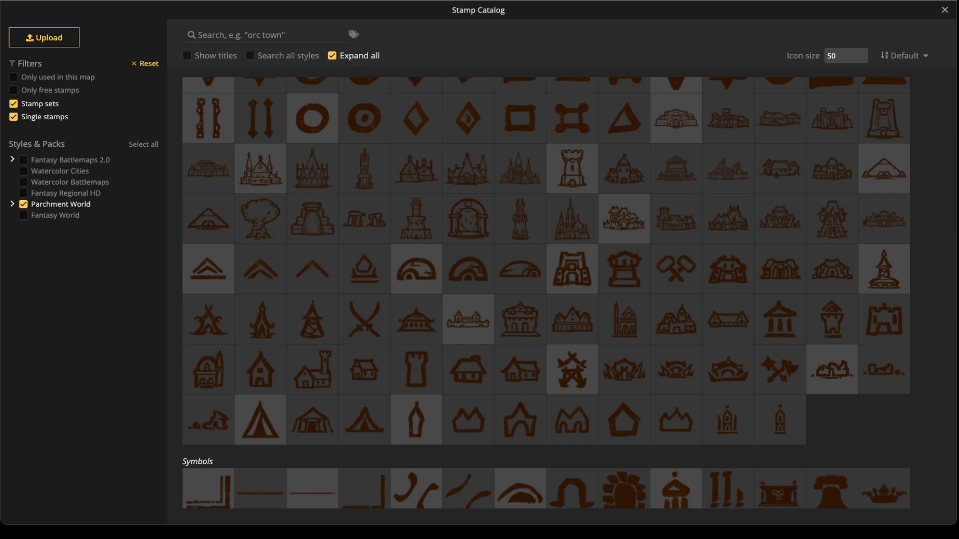
scroll(546, 300, down, 10)
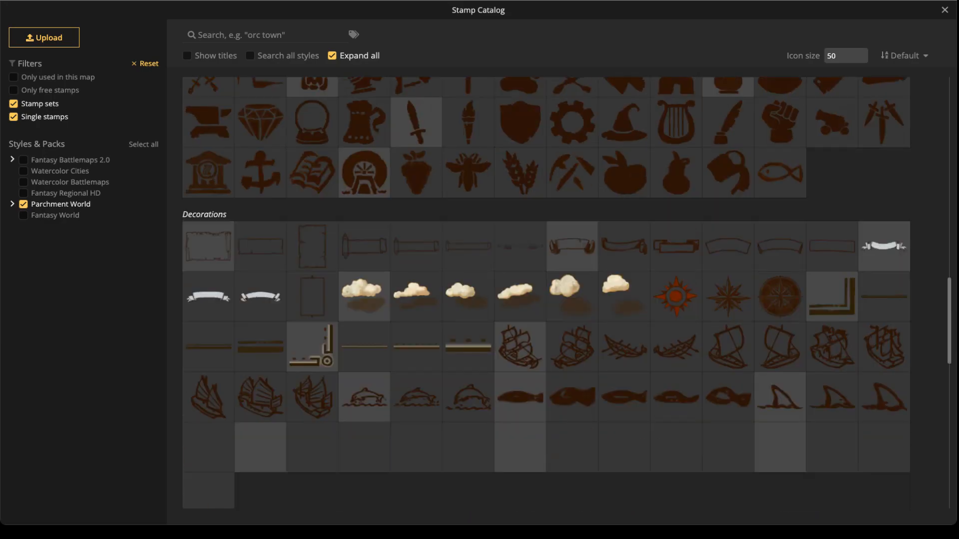
scroll(546, 300, down, 6)
scroll(546, 299, up, 2)
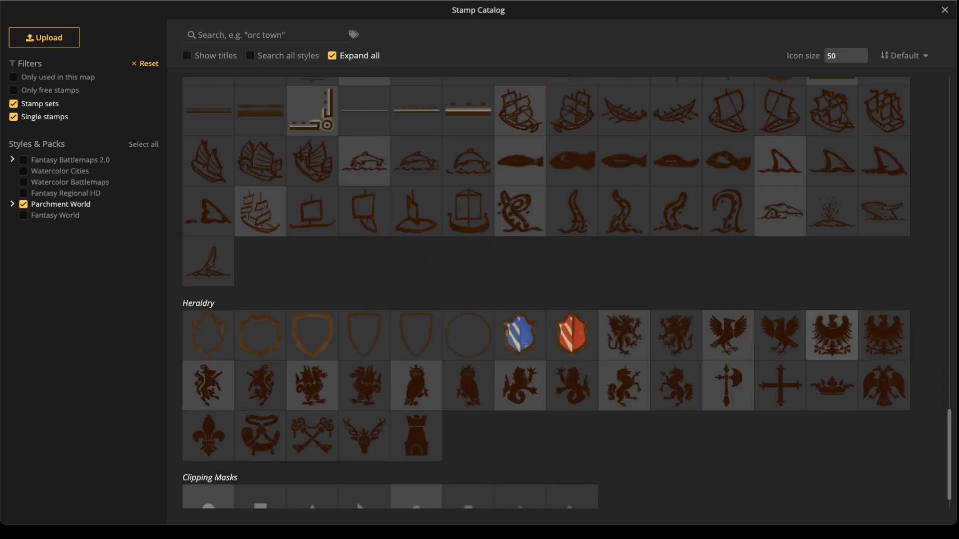
click(832, 335)
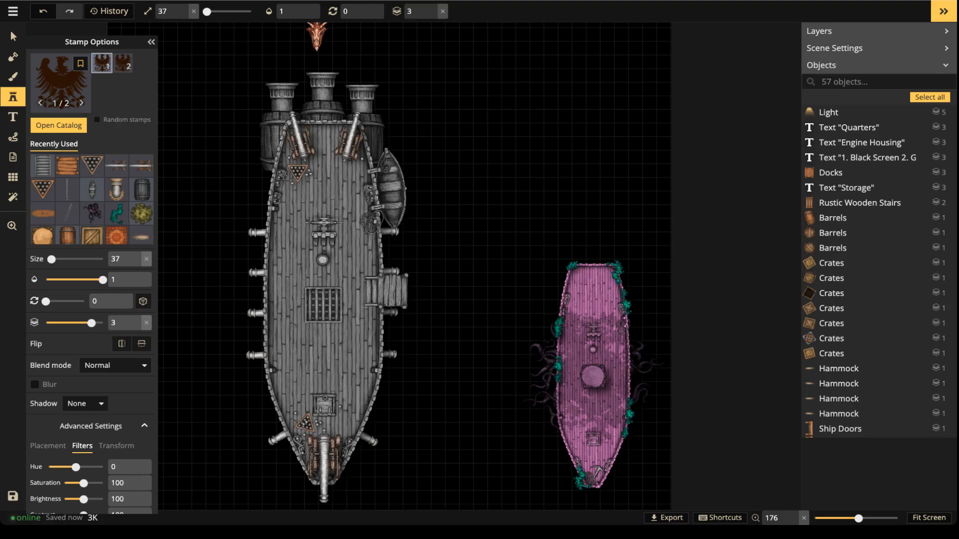
Place the heraldic eagle on the grey ship's deck between the grate and the hatch, at size 97 and rotated 180 degrees.
scroll(324, 357, up, 3)
drag(322, 358, 344, 343)
scroll(357, 339, up, 3)
scroll(356, 340, up, 4)
scroll(344, 345, up, 11)
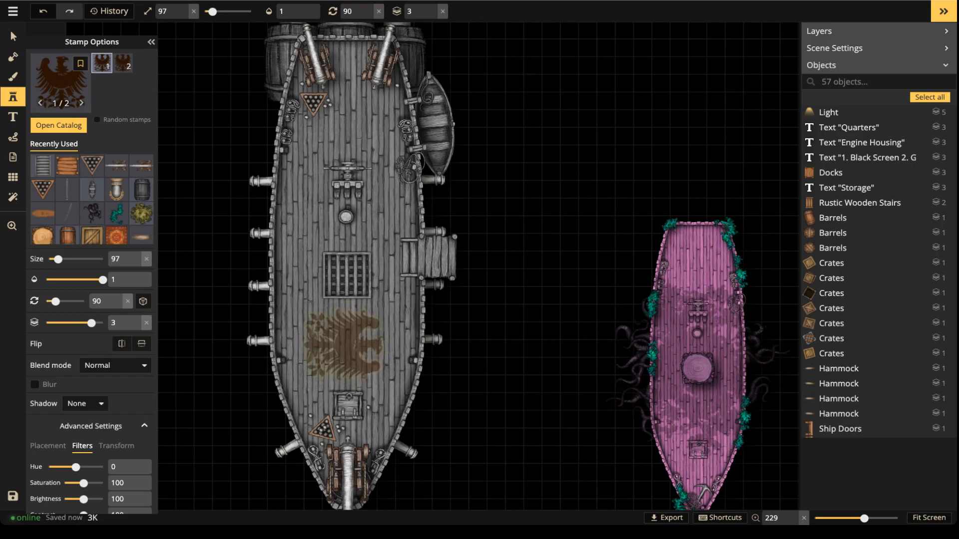
scroll(344, 344, up, 1)
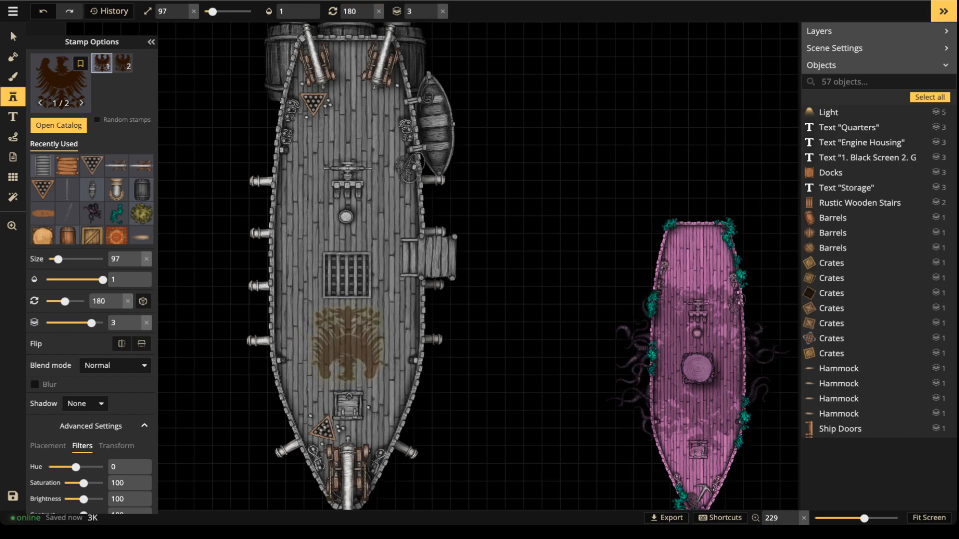
click(349, 344)
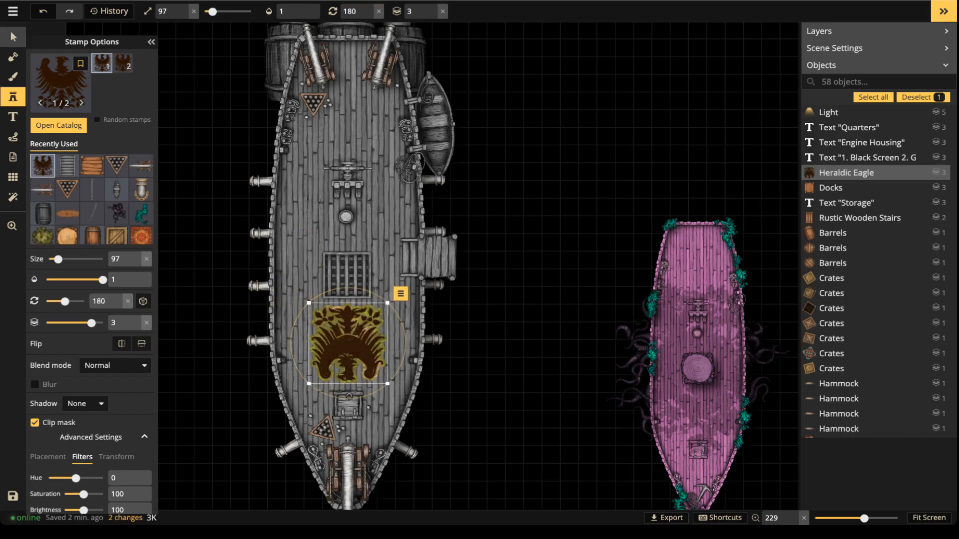
Set the heraldic eagle's brightness to 0 so that it is solid black.
click(13, 36)
click(34, 225)
drag(84, 313, 61, 313)
scroll(170, 297, up, 2)
Try the blend modes from Darken through Overlay on the eagle and set it to Soft light.
click(115, 168)
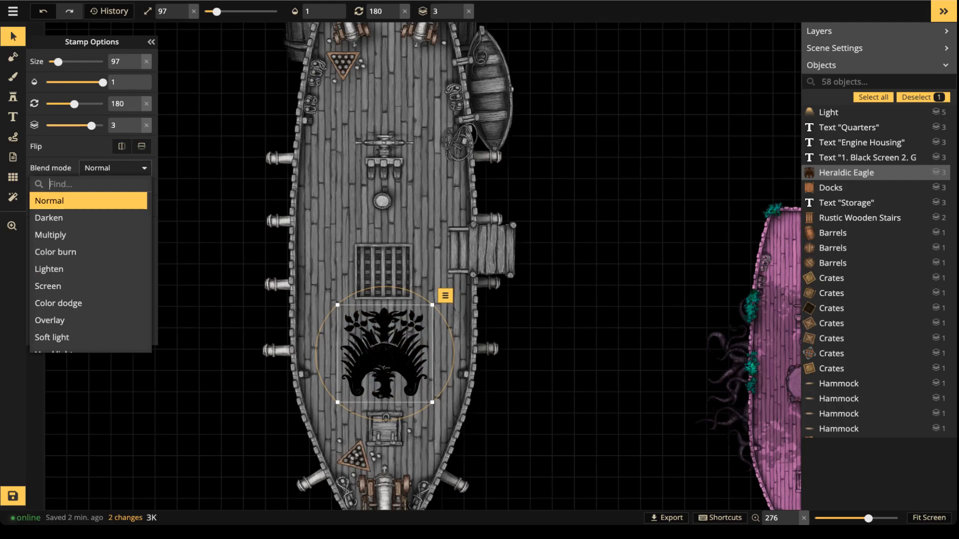
click(89, 218)
click(89, 234)
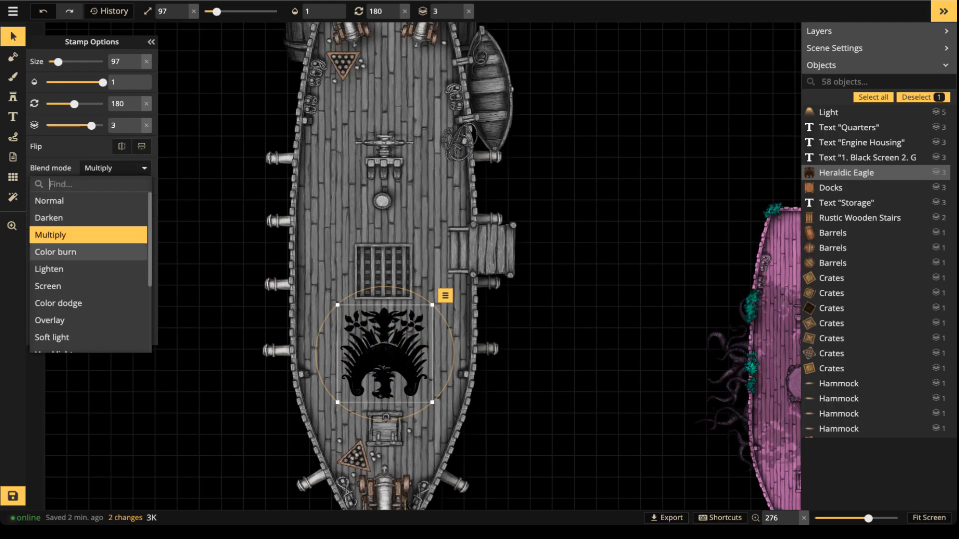
click(88, 252)
click(88, 269)
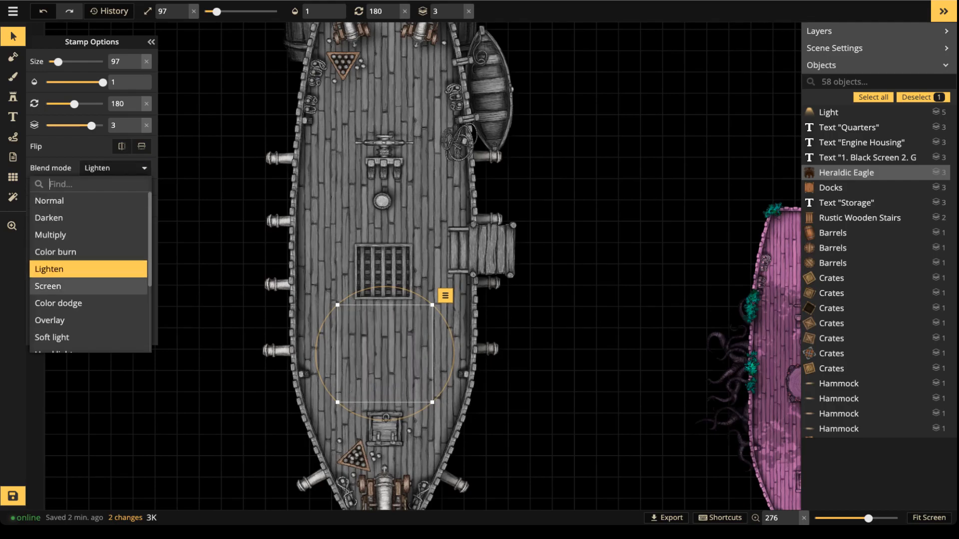
click(88, 286)
click(89, 303)
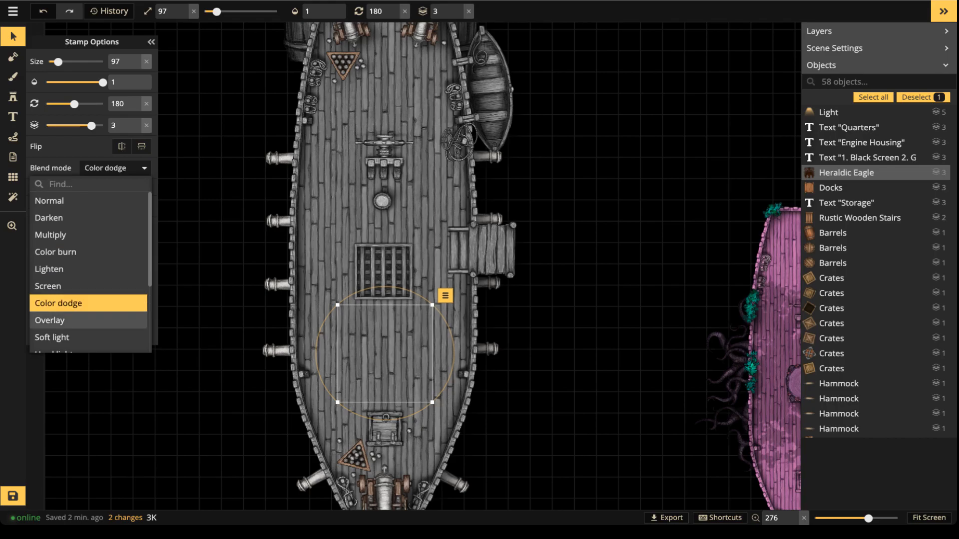
click(89, 321)
click(89, 337)
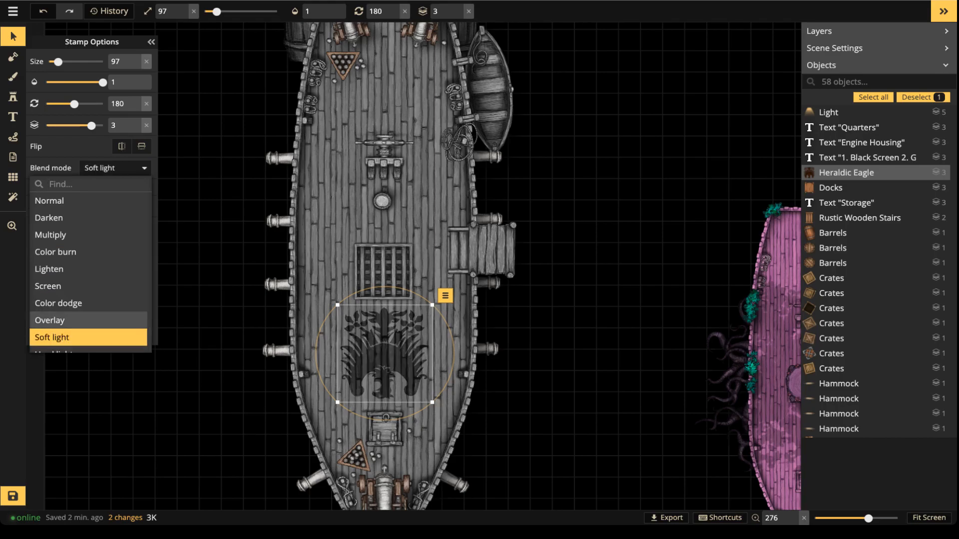
click(383, 338)
Recolor the eagle red with saturation 200, hue -41 and brightness 141, and deselect it.
scroll(383, 337, up, 9)
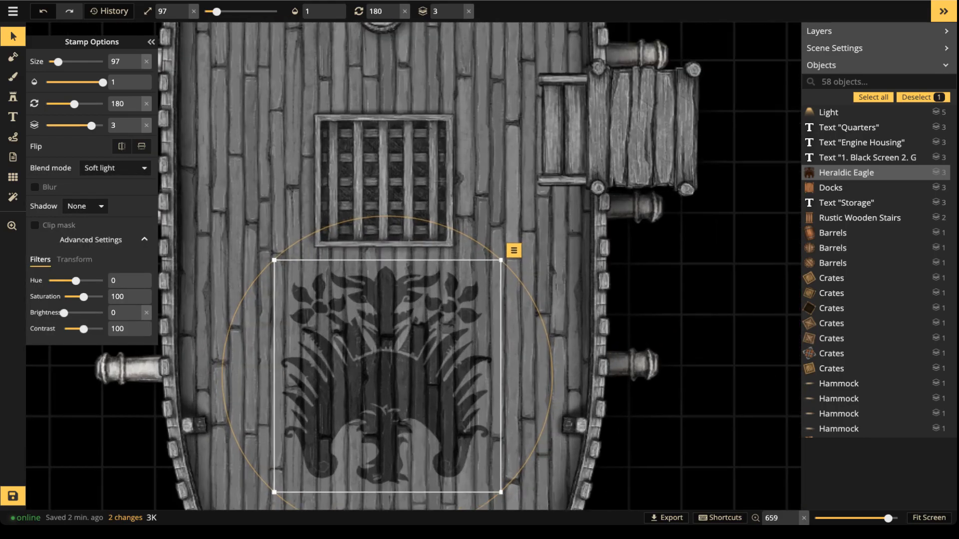
drag(64, 313, 110, 298)
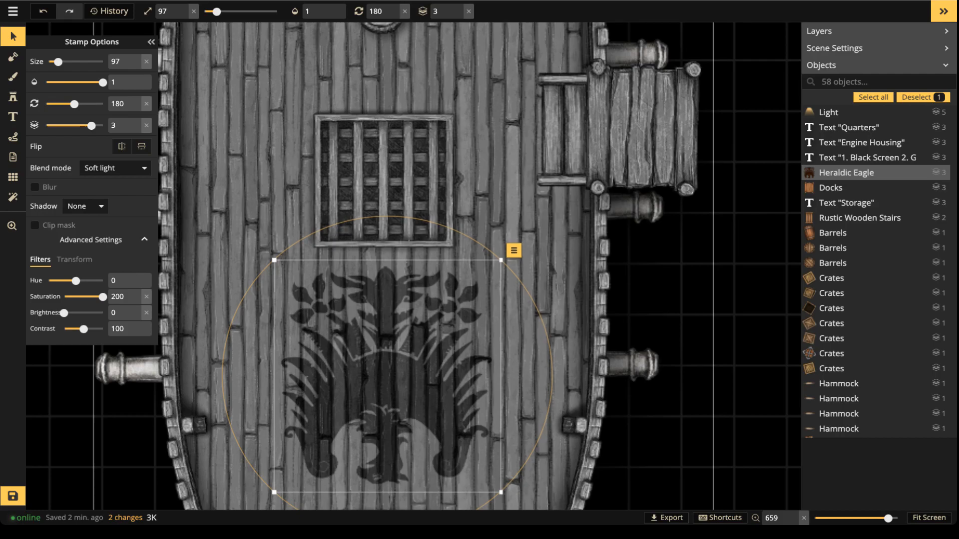
drag(64, 314, 78, 313)
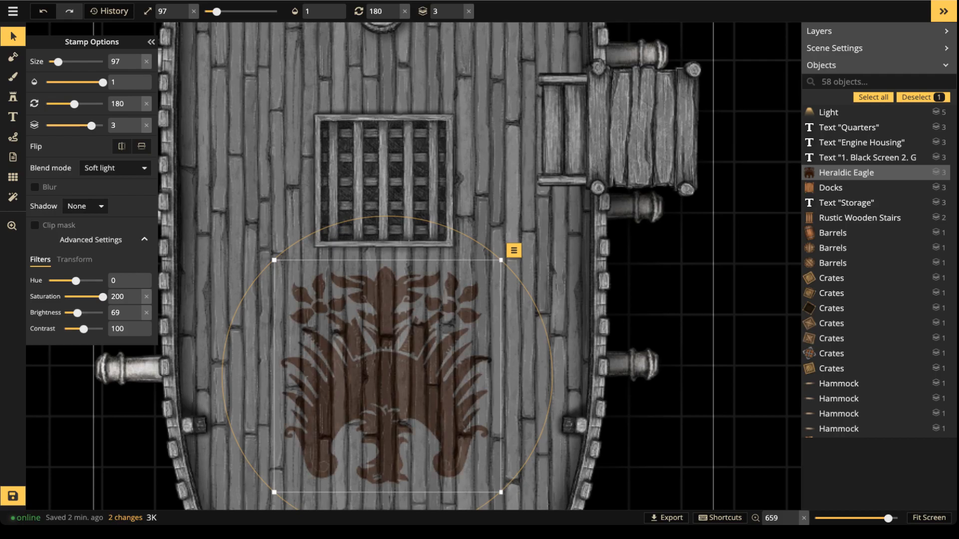
mouse_move(75, 280)
mouse_down()
mouse_move(92, 281)
mouse_move(62, 280)
mouse_move(70, 280)
mouse_up()
mouse_move(78, 313)
mouse_down()
mouse_move(100, 313)
mouse_move(92, 314)
mouse_up()
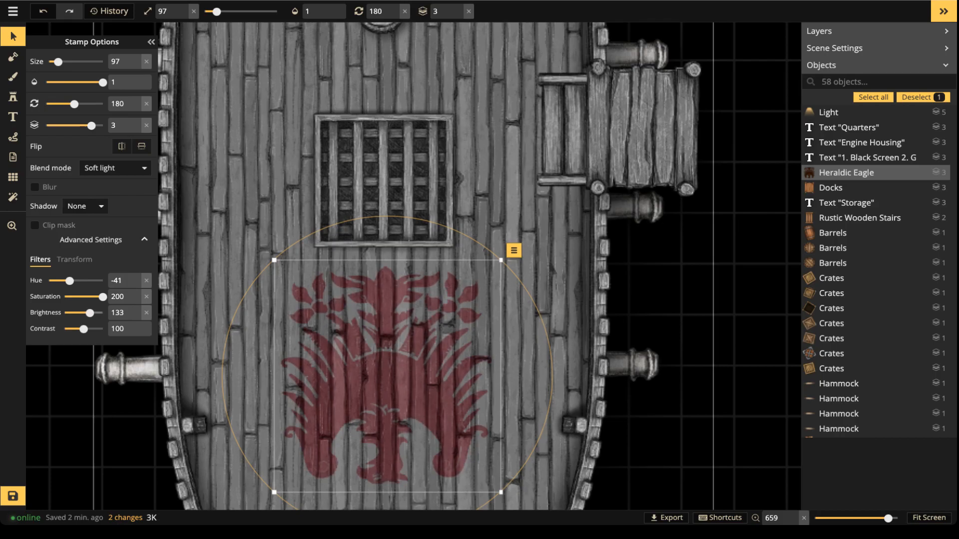
scroll(430, 254, down, 3)
scroll(414, 264, down, 6)
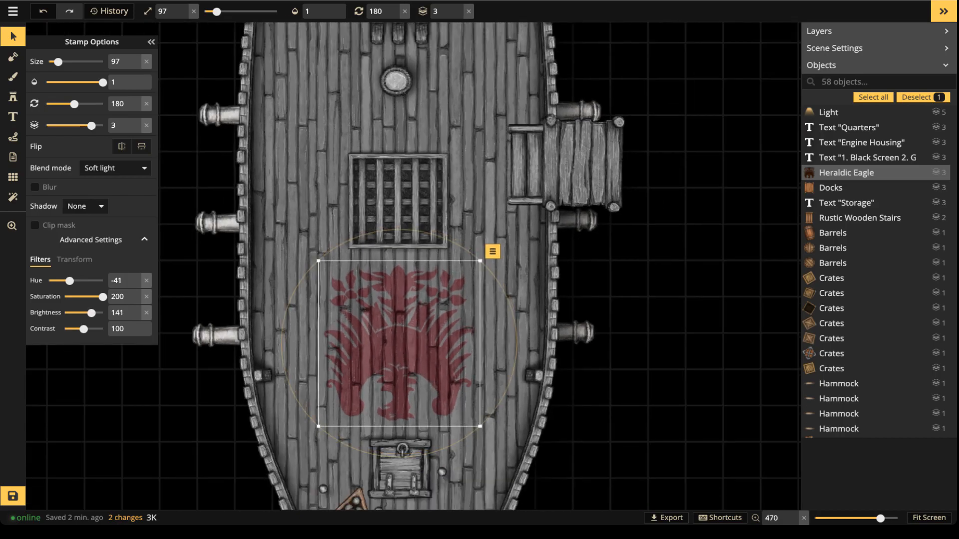
key(Escape)
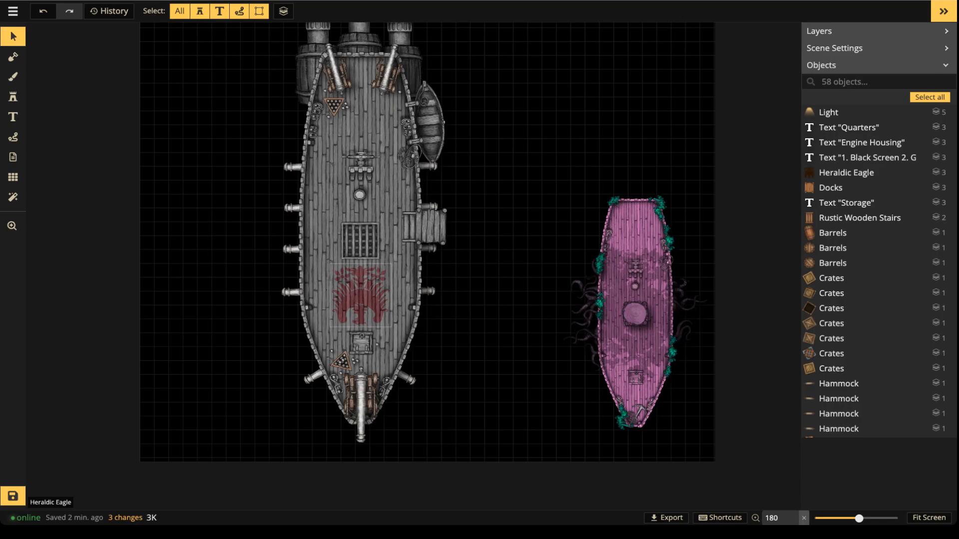
Examine the grey ship's deck, emblem and dock up close and from afar, and compare it with the pink ship.
click(367, 232)
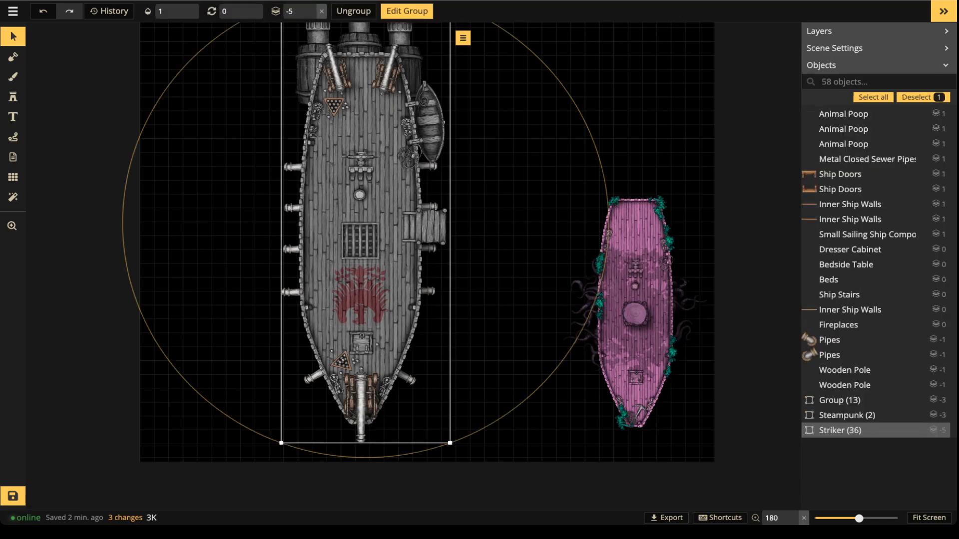
key(Escape)
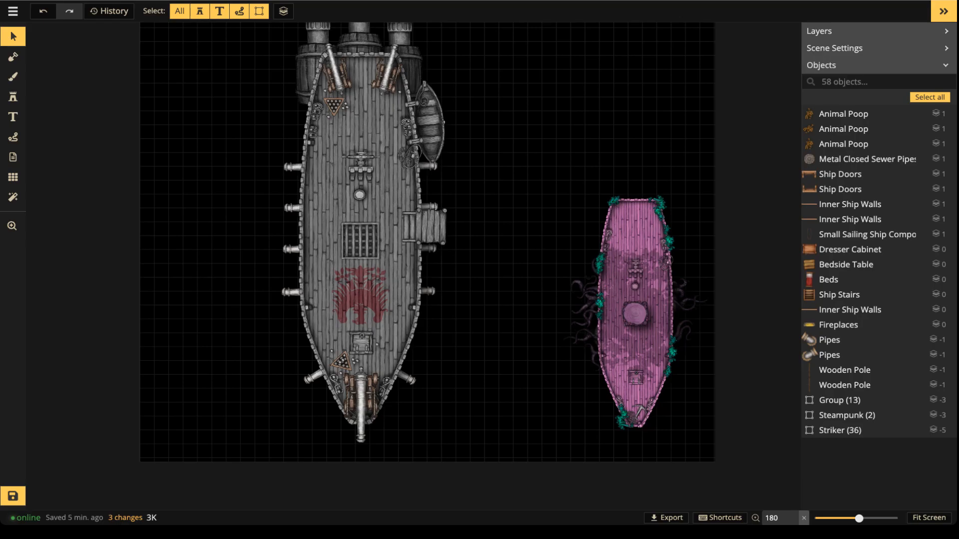
scroll(353, 235, up, 5)
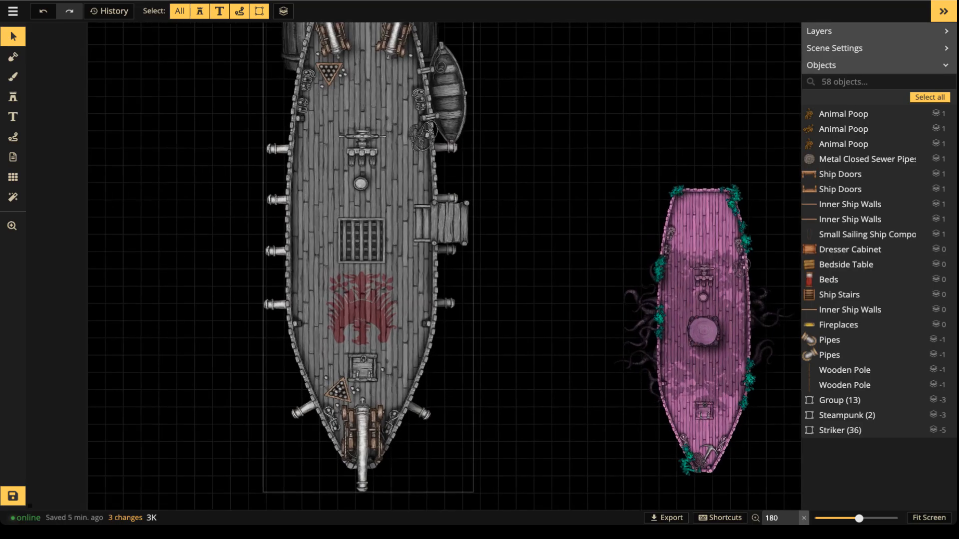
scroll(353, 236, down, 7)
key(space)
drag(353, 235, 349, 290)
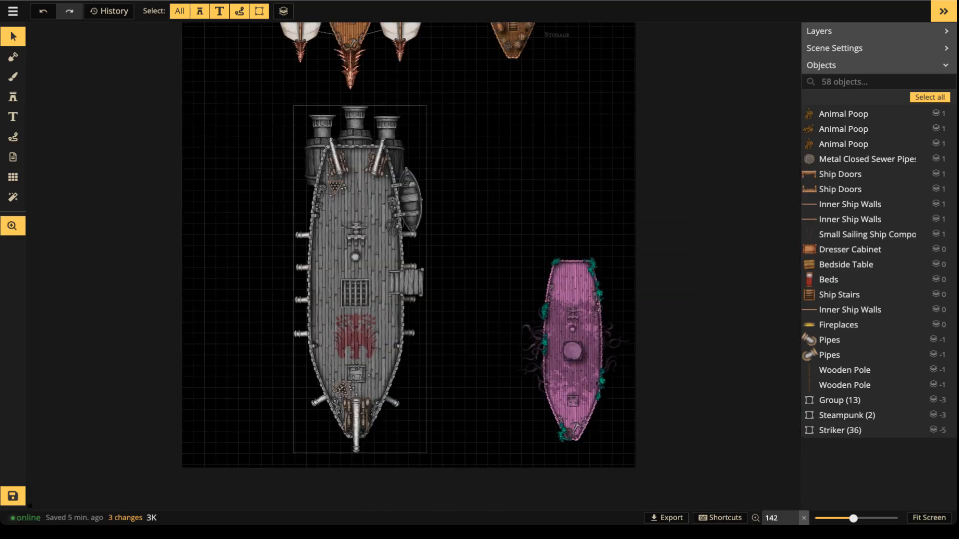
drag(220, 108, 457, 443)
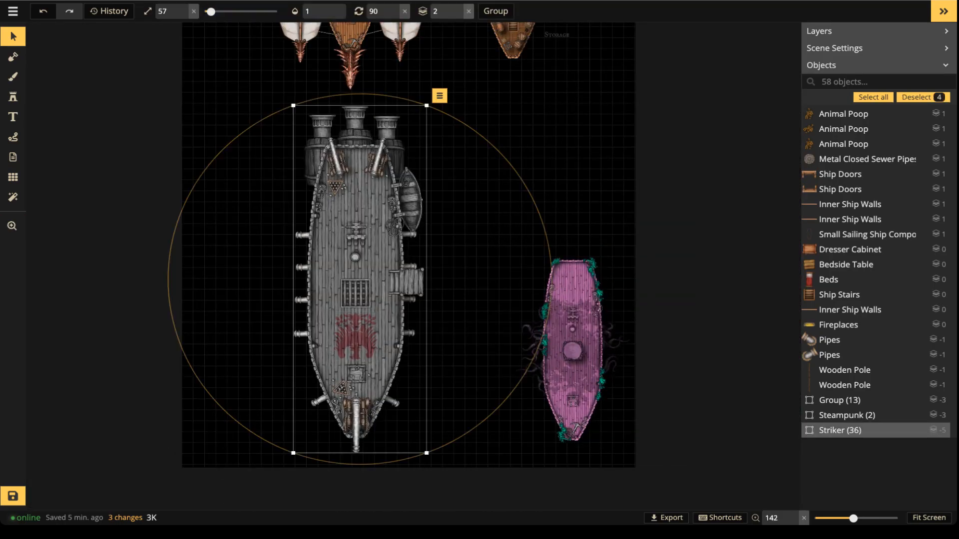
click(456, 444)
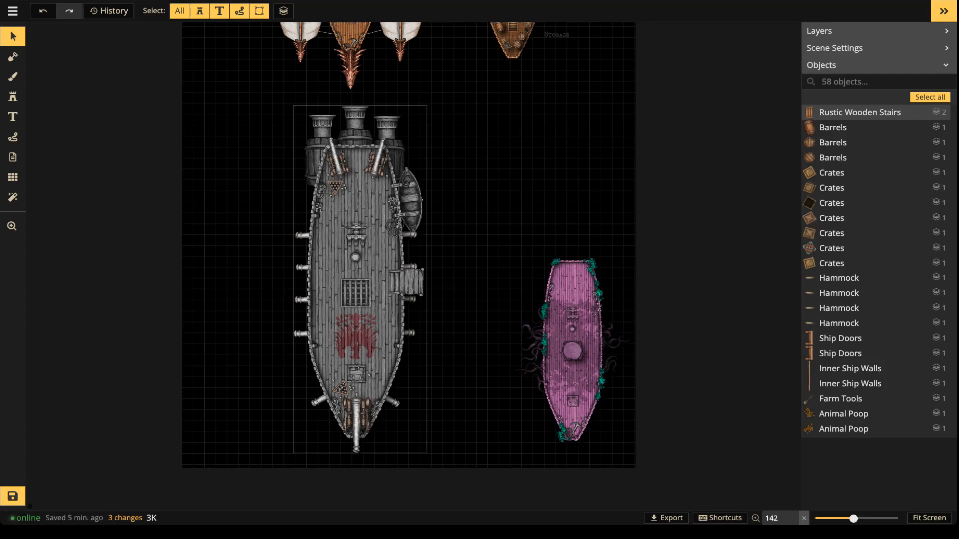
scroll(397, 270, up, 5)
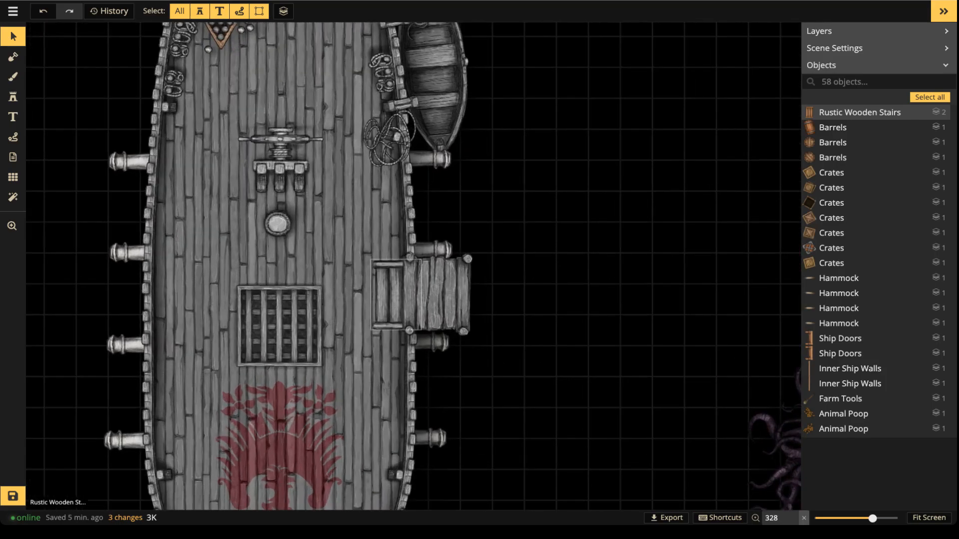
scroll(422, 294, down, 4)
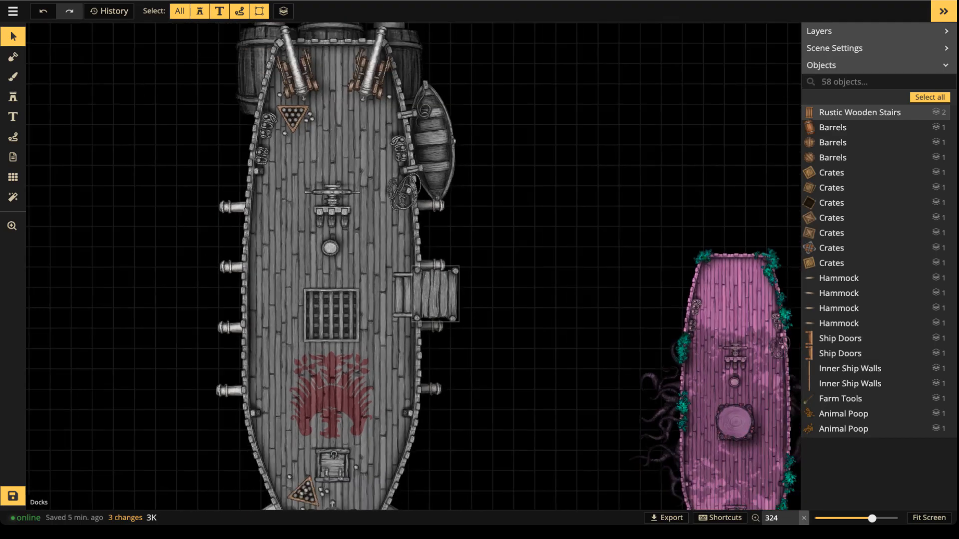
scroll(430, 292, up, 2)
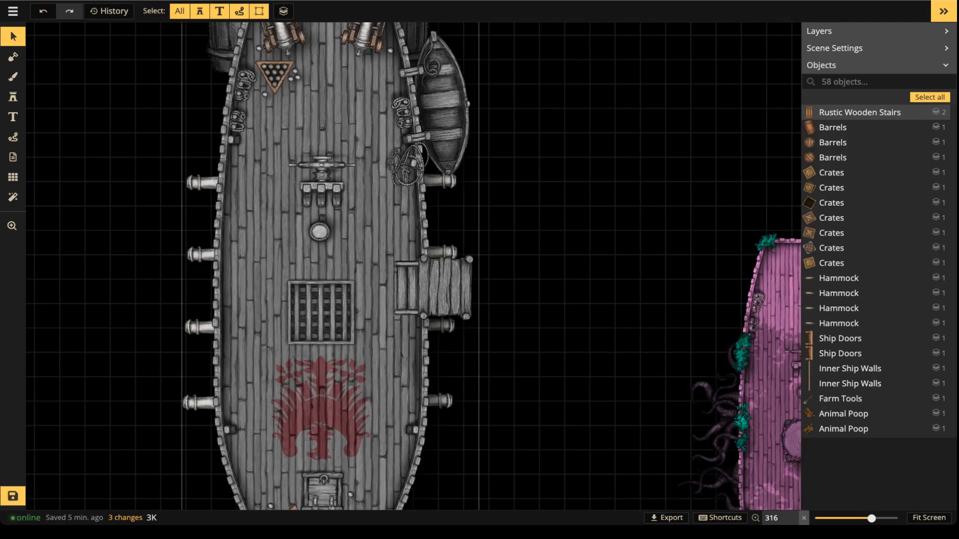
scroll(308, 283, down, 2)
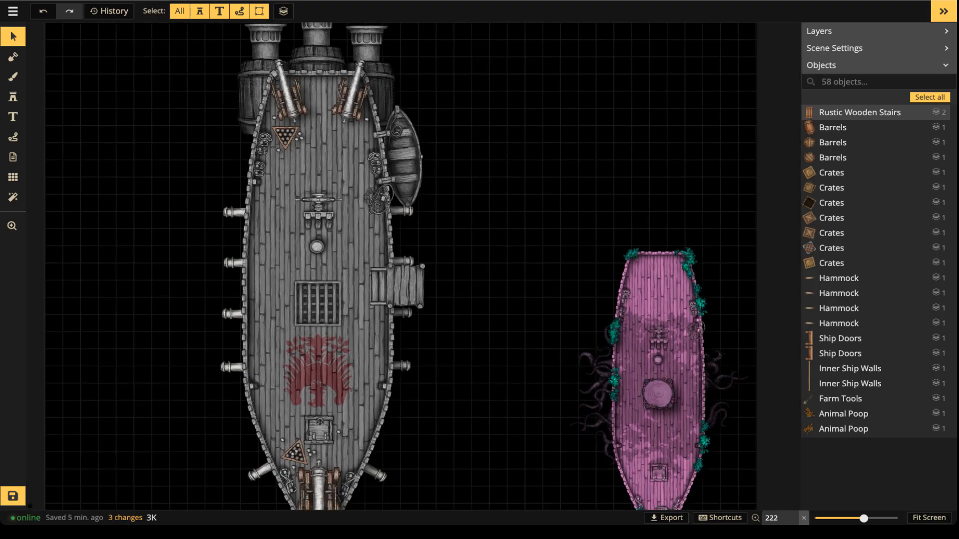
scroll(309, 282, down, 3)
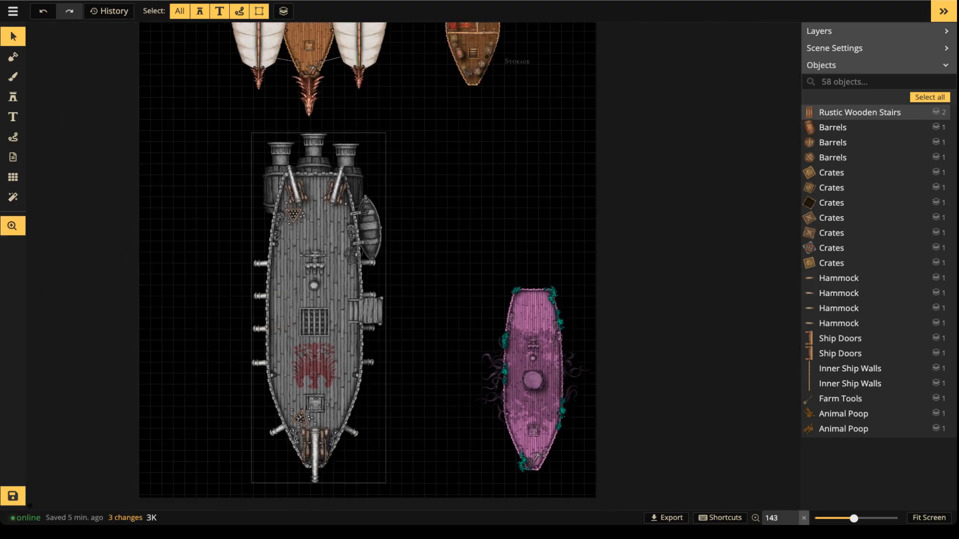
Group the grey Striker with its eagle, dock and stairs, and scale the group down beneath the airship.
drag(311, 297, 316, 314)
drag(209, 271, 421, 511)
scroll(460, 85, down, 3)
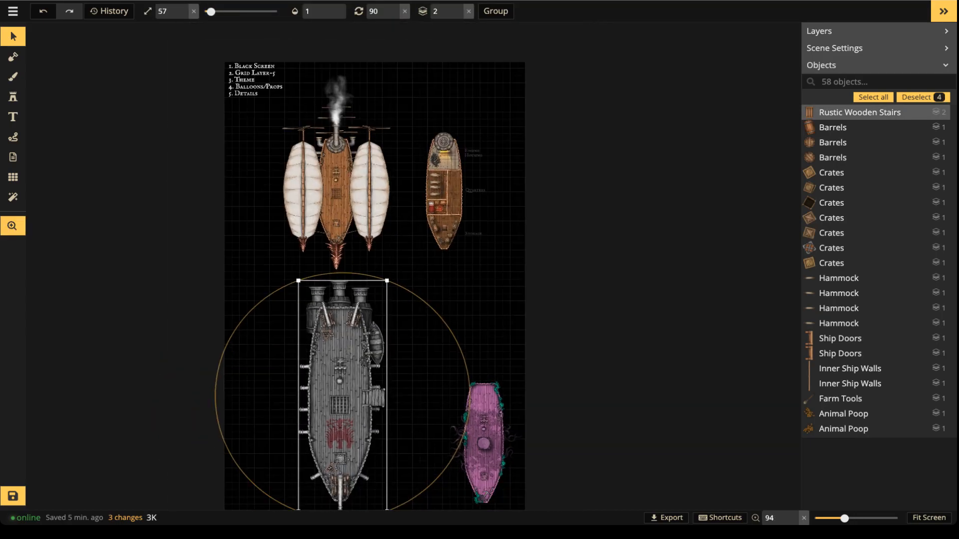
drag(291, 184, 436, 466)
click(495, 11)
scroll(366, 314, down, 1)
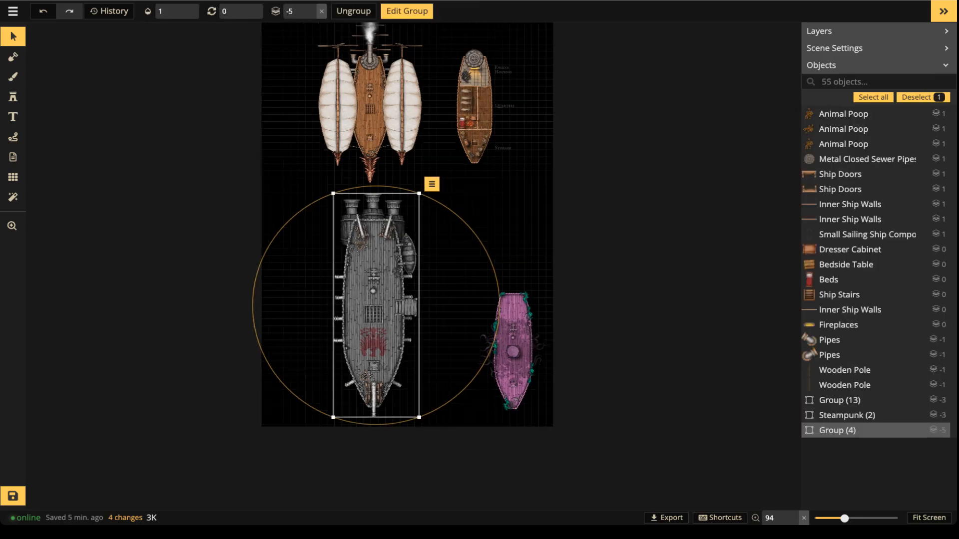
key([)
key([)
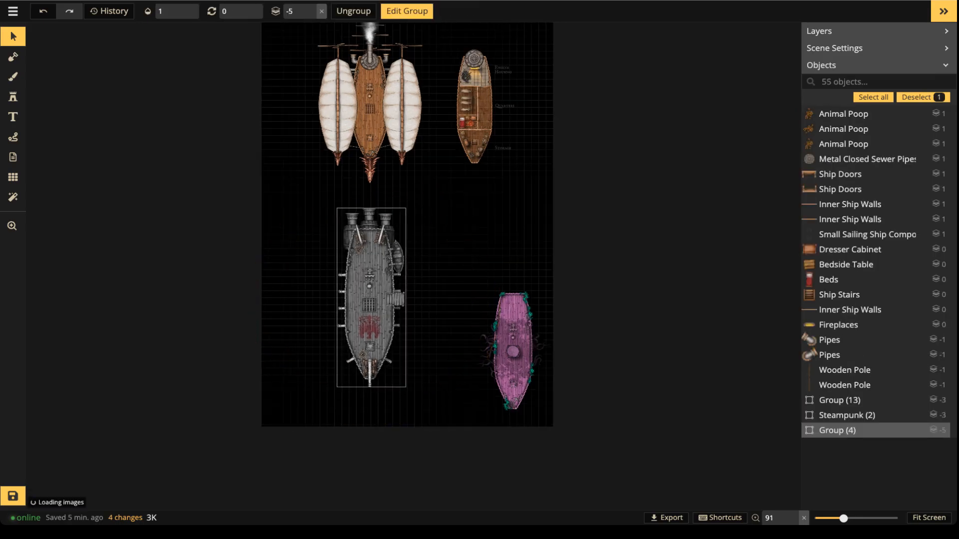
Enlarge the pink ship to about the grey ship's length and move it level beside the grey ship.
click(514, 350)
key(])
key(])
drag(514, 350, 479, 295)
key(])
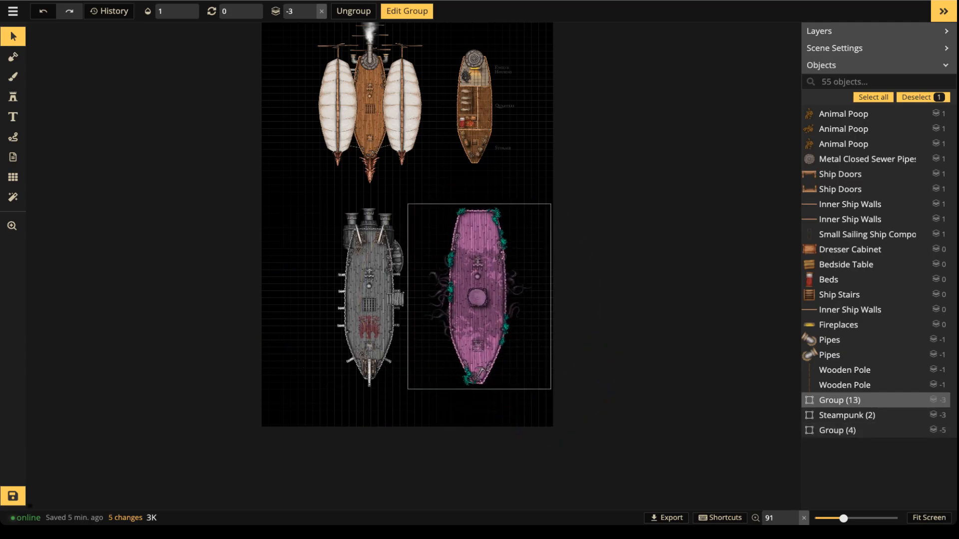
Shift the airship and the grey ship together toward the map's left edge and nudge the pink ship slightly the same way.
key(Escape)
drag(280, 92, 337, 254)
key(Escape)
drag(466, 270, 463, 321)
click(465, 320)
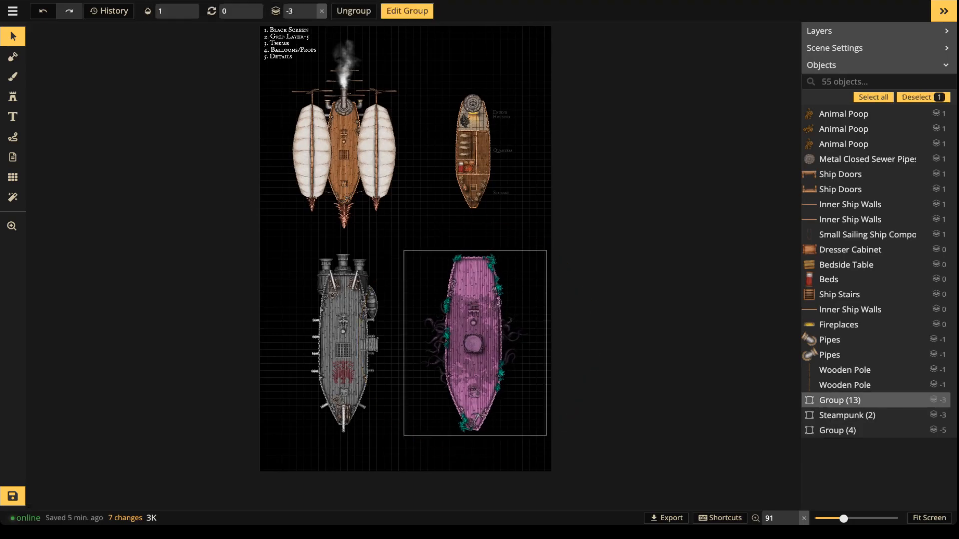
Undo the latest pink ship nudge and the shift of the airship and grey ship, leaving group editing.
double_click(463, 321)
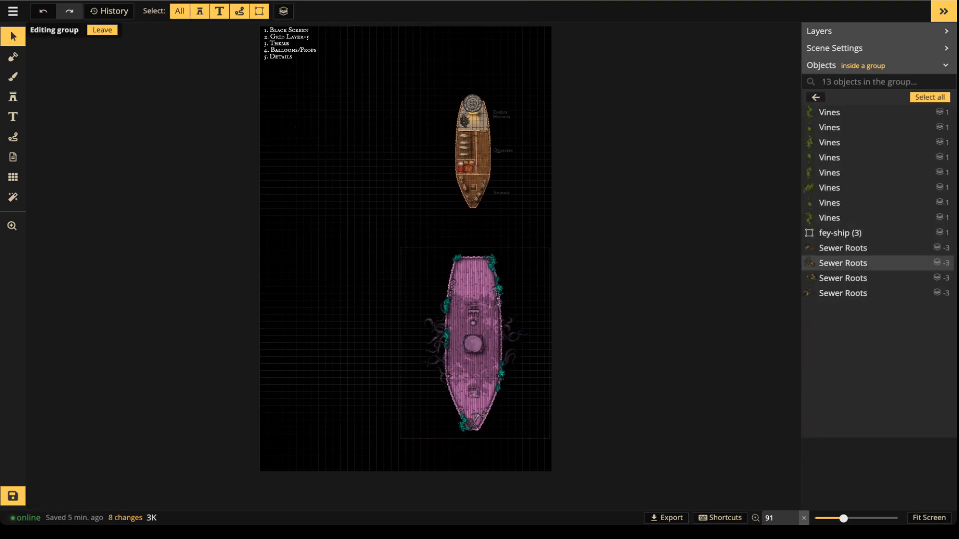
key(ctrl+z)
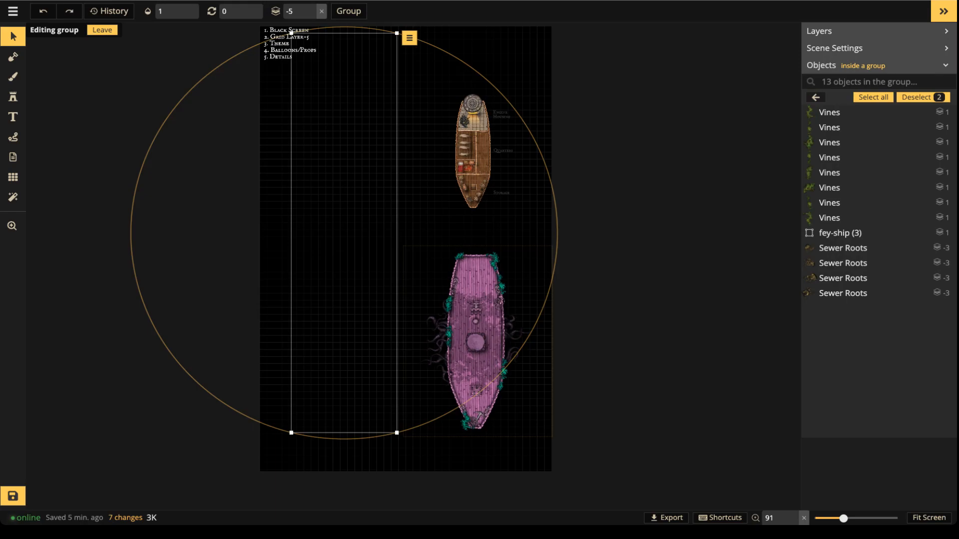
key(Escape)
key(ctrl+z)
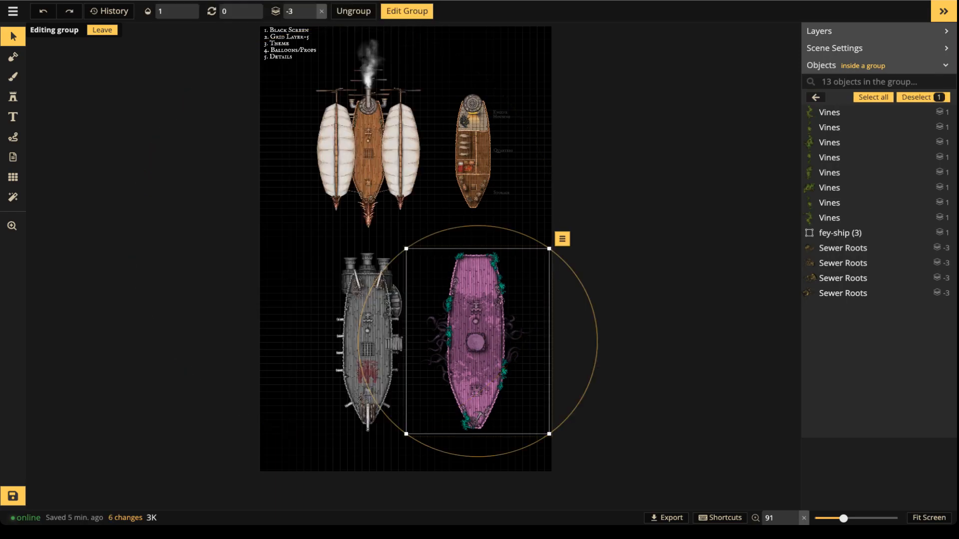
key(Escape)
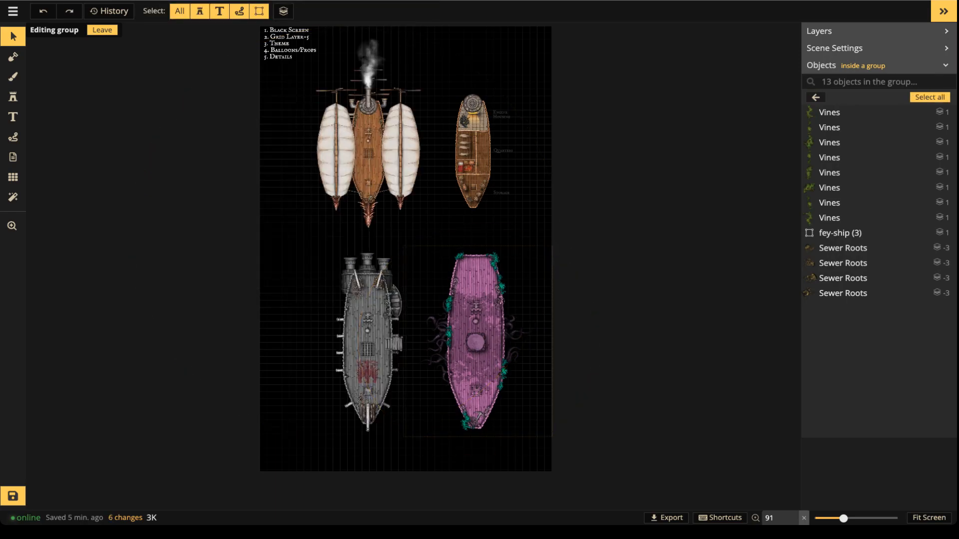
key(Escape)
key(Escape)
Move the airship and the grey ship together slightly toward the map's left edge and save the map.
drag(269, 139, 352, 320)
key(Escape)
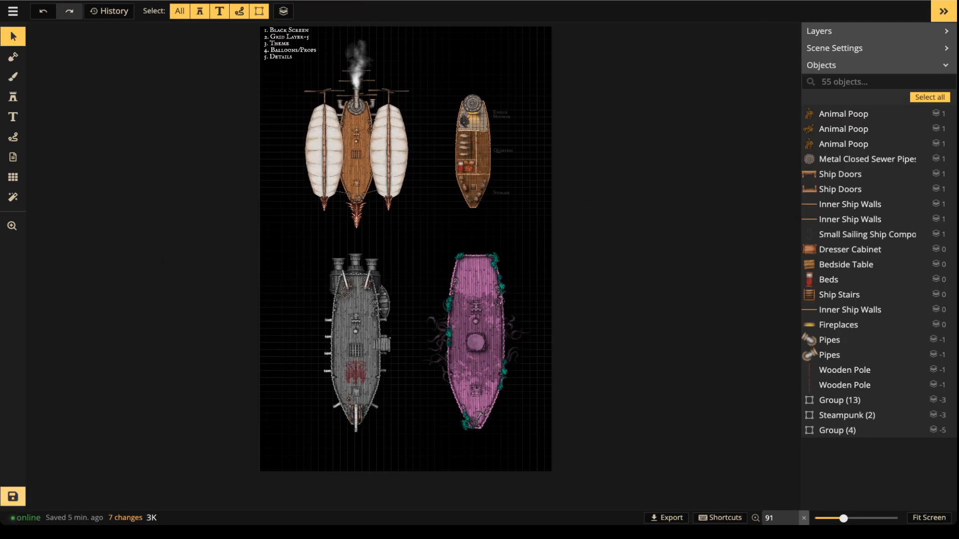
click(13, 496)
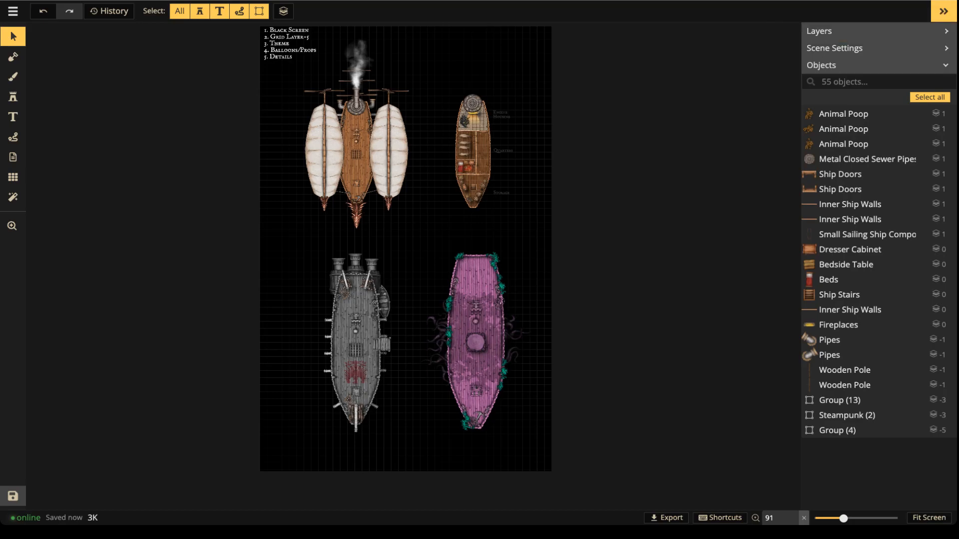
Examine the small ship's engine housing, quarters and storage up close, and review the arrangement of all the ships.
scroll(477, 149, up, 5)
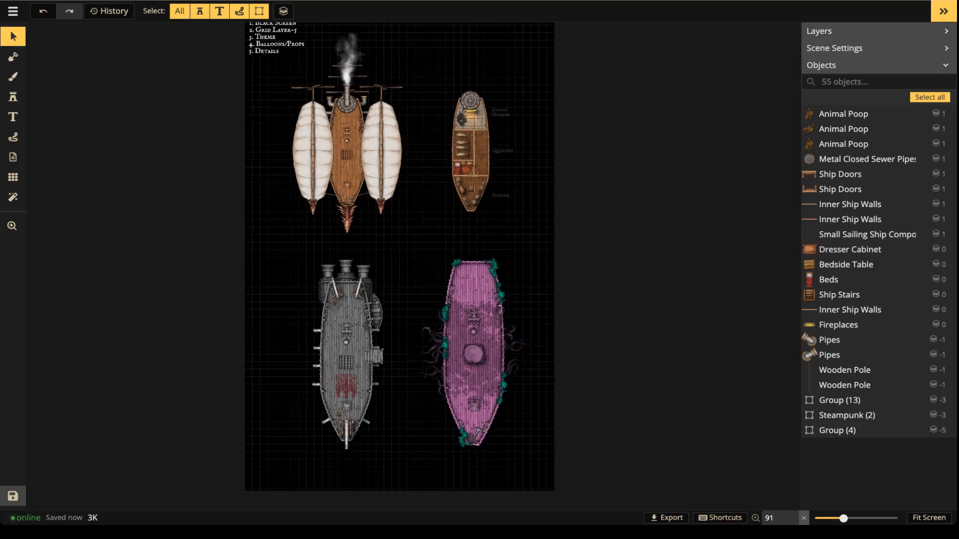
scroll(469, 175, up, 6)
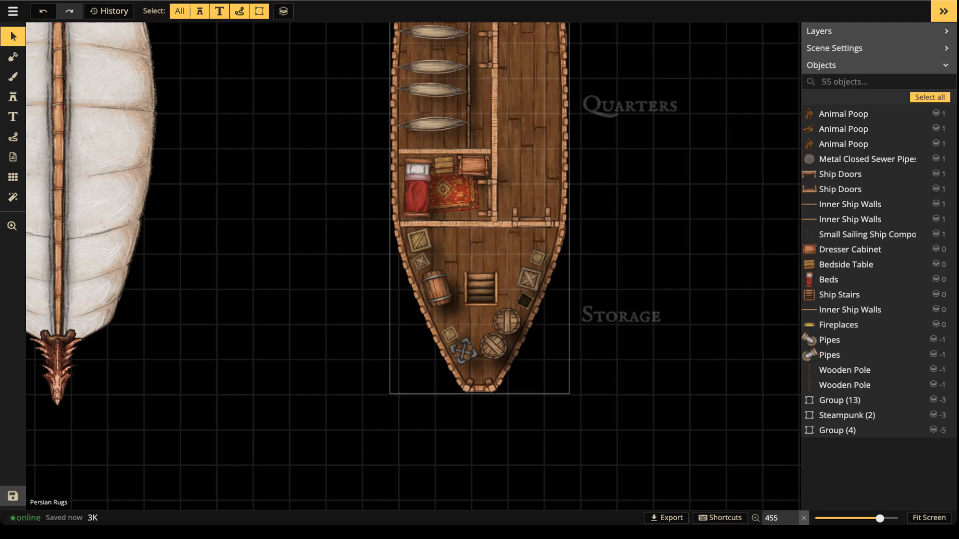
scroll(520, 99, down, 3)
key(space)
drag(519, 98, 519, 251)
scroll(402, 136, down, 7)
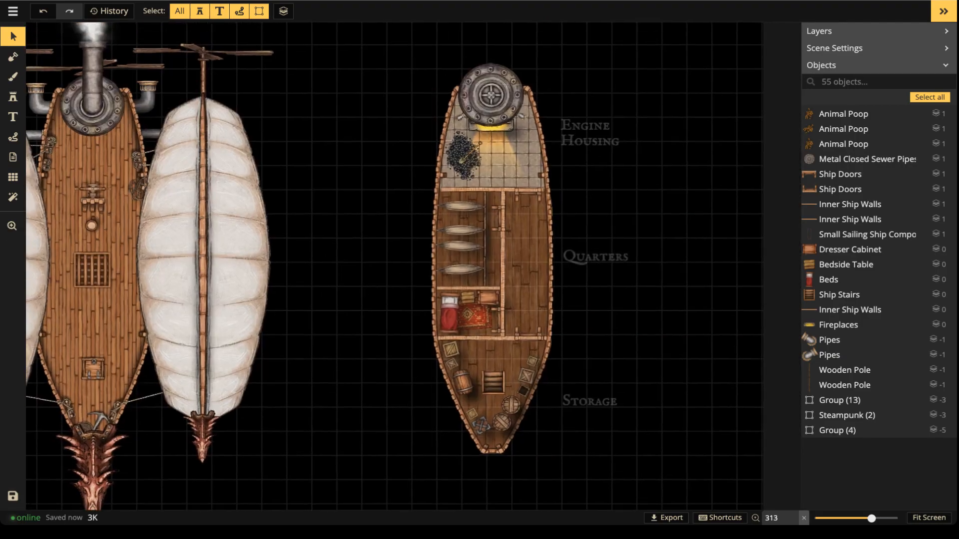
scroll(222, 103, down, 3)
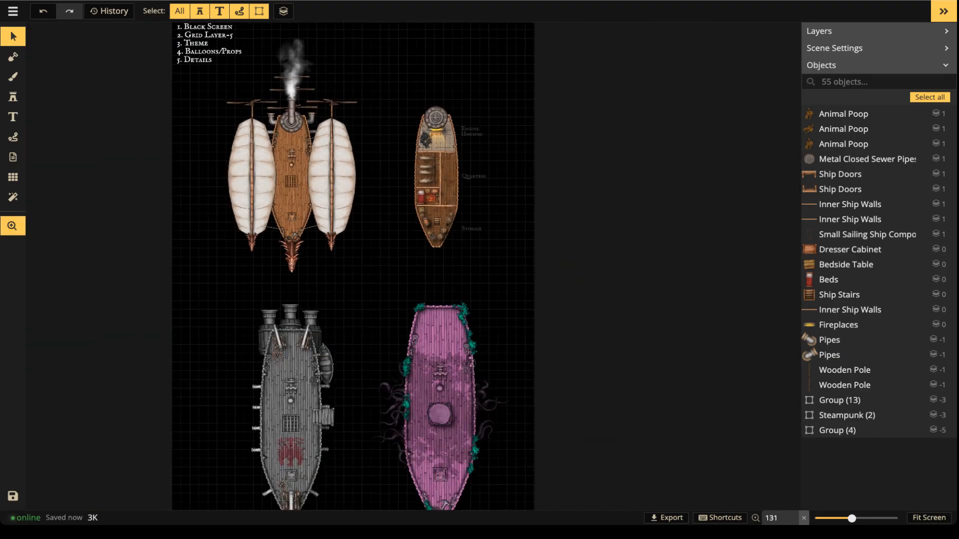
drag(223, 103, 223, 111)
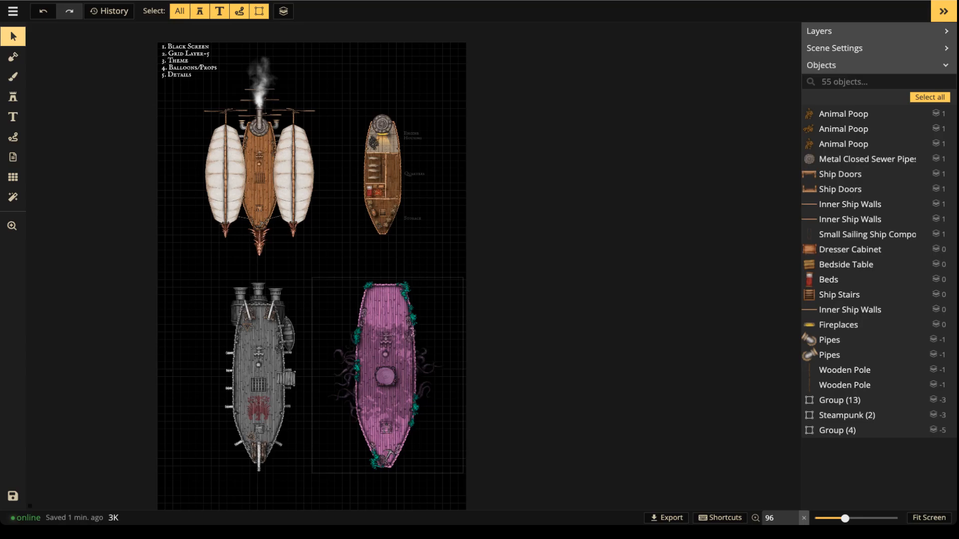
click(386, 375)
click(554, 376)
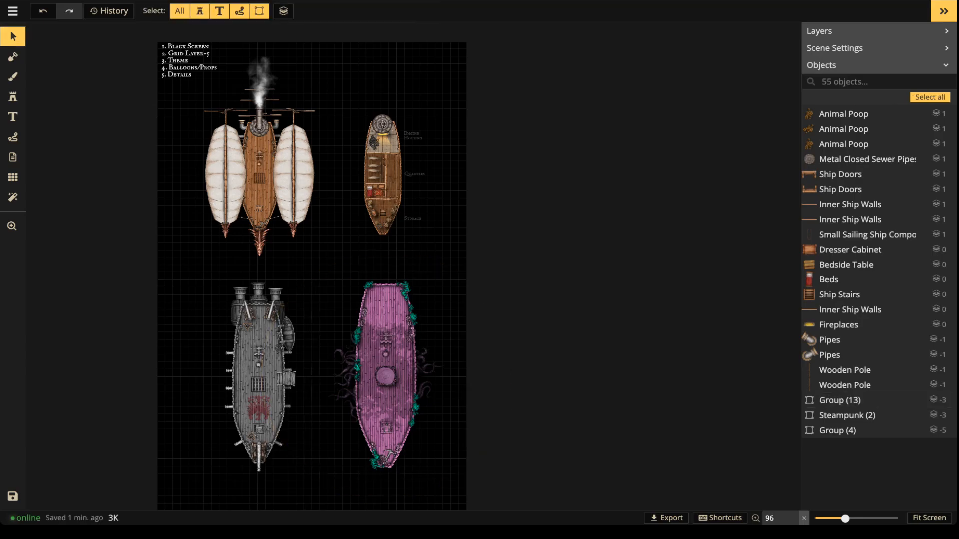
Look through the color and texture filters available for the map.
click(13, 198)
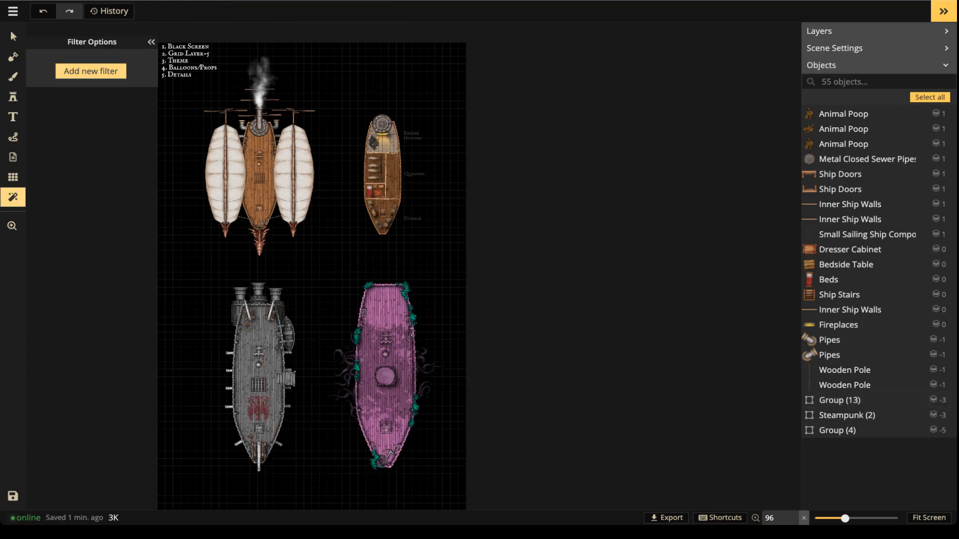
click(91, 71)
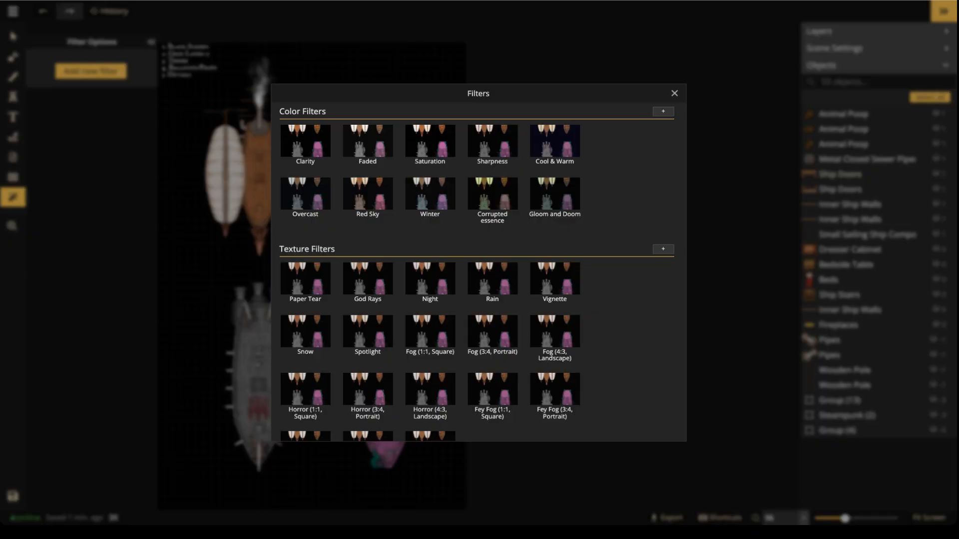
key(Escape)
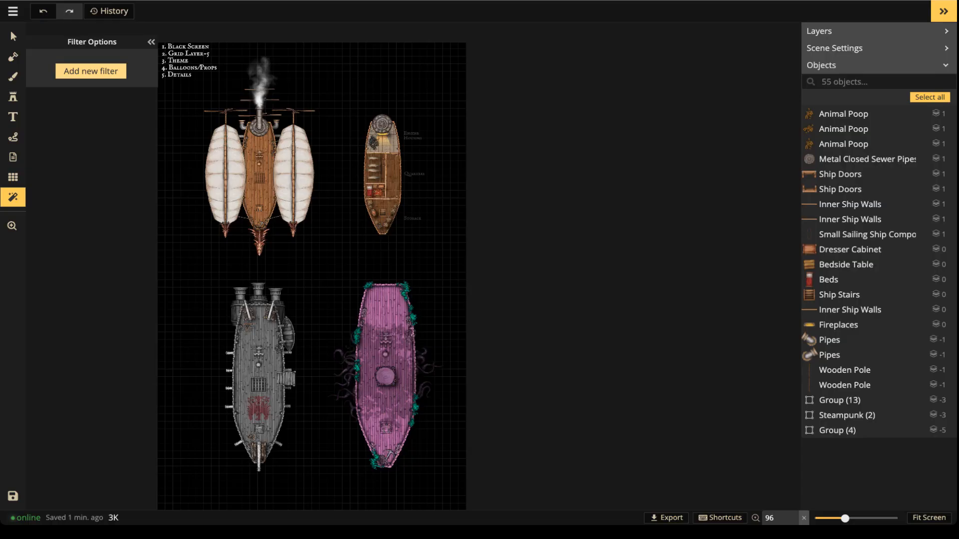
click(151, 42)
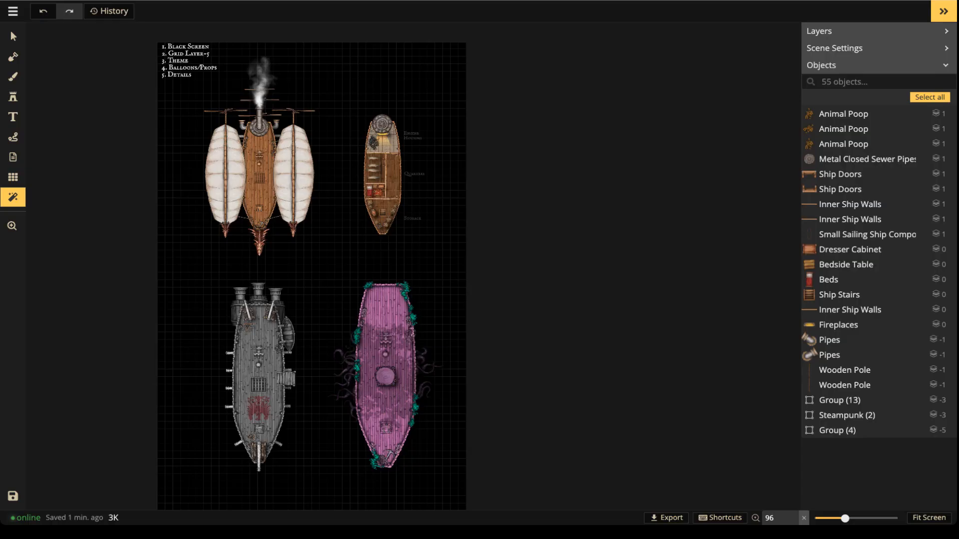
Try to upload Winter City.jpg as a custom brush texture through the texture catalog.
click(13, 77)
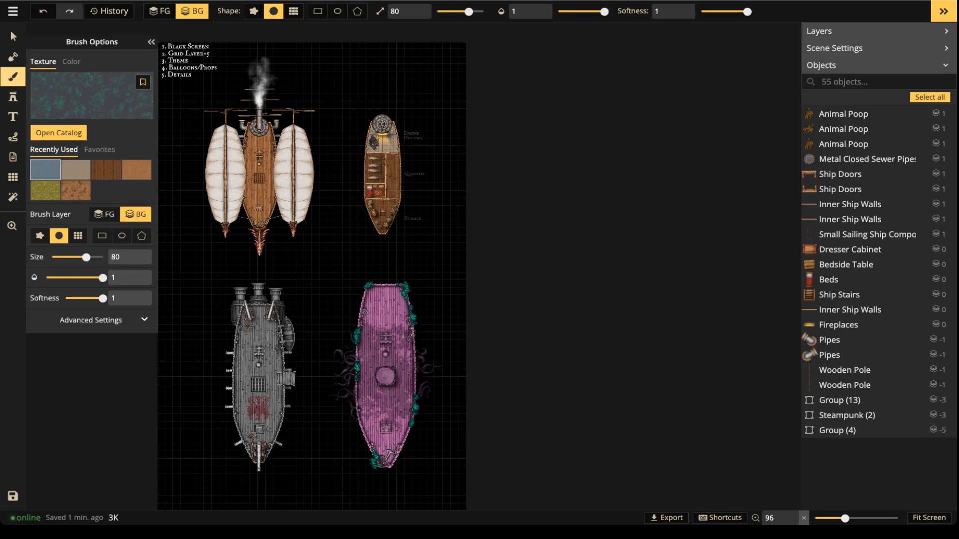
key(f)
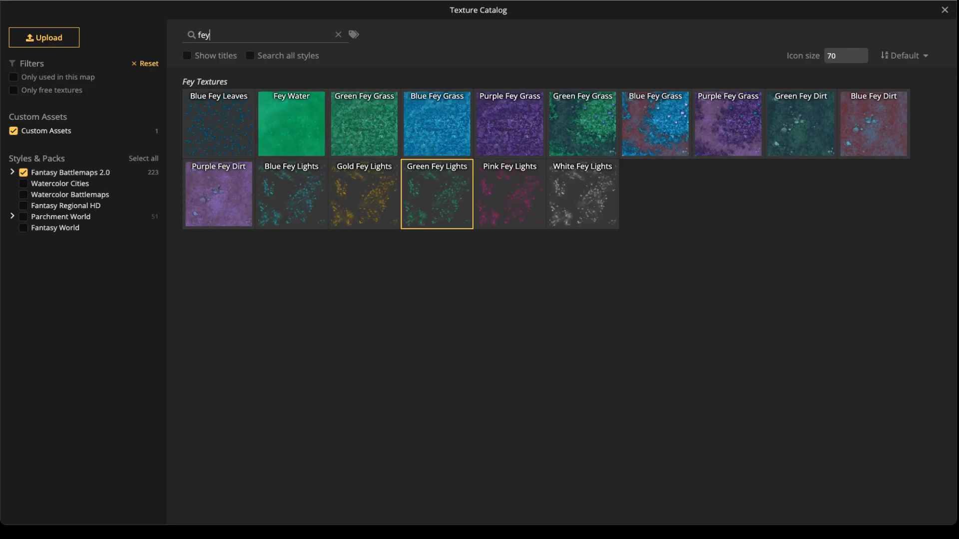
click(338, 35)
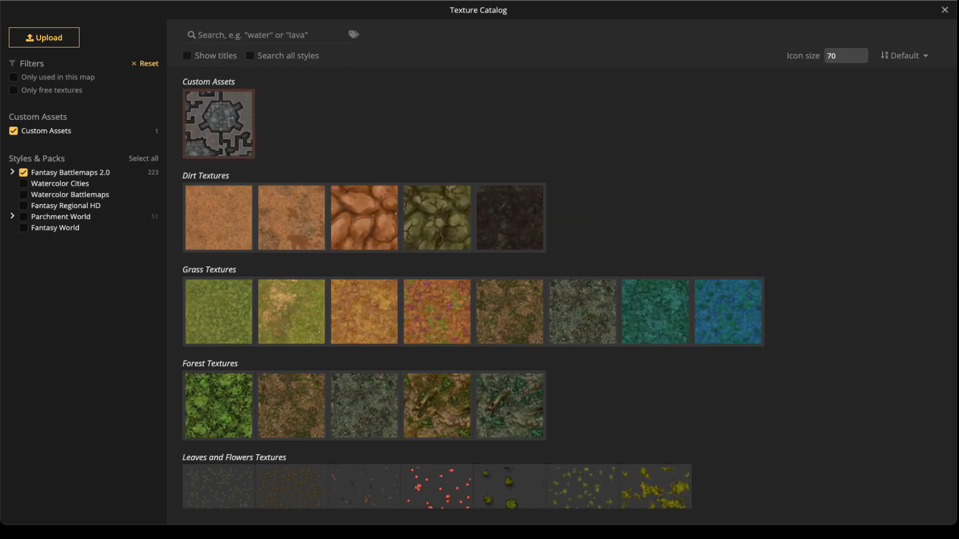
click(44, 37)
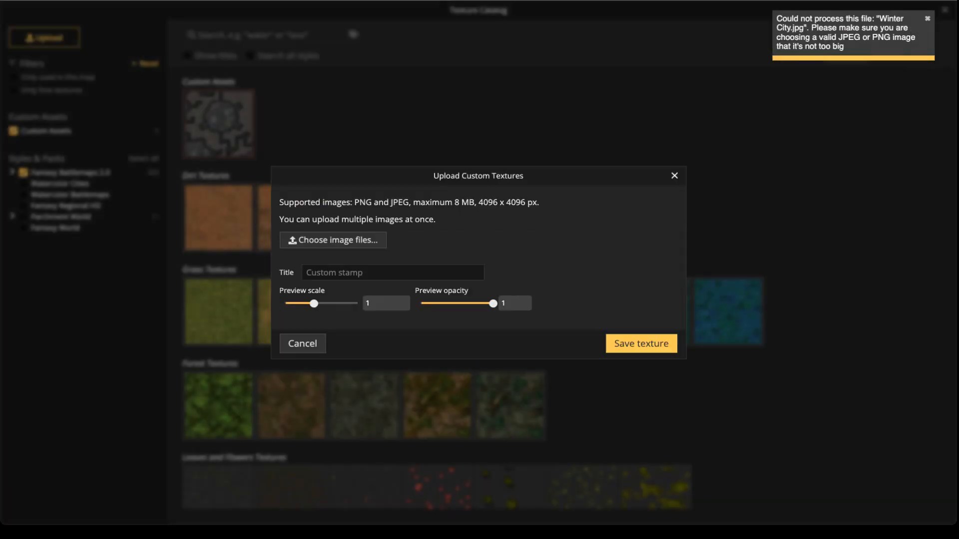
key(Escape)
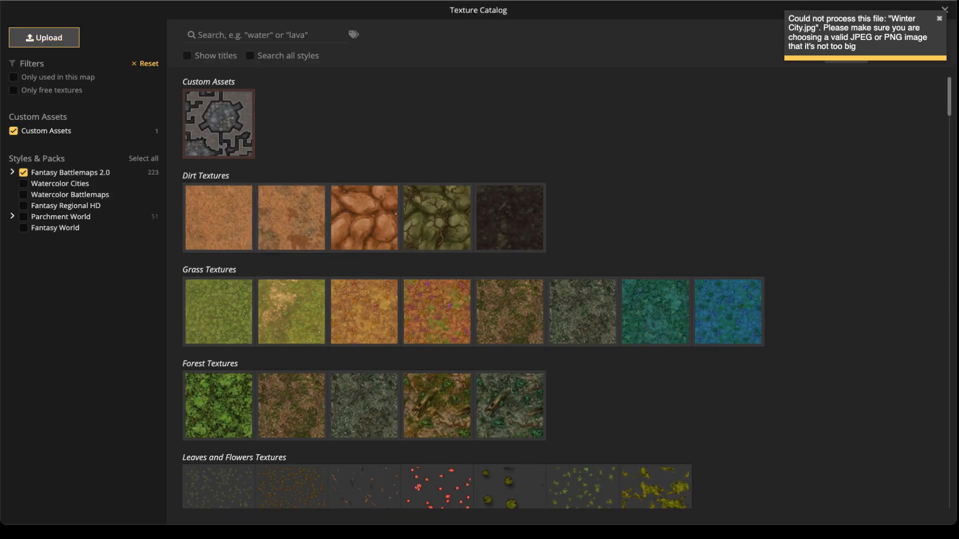
key(Escape)
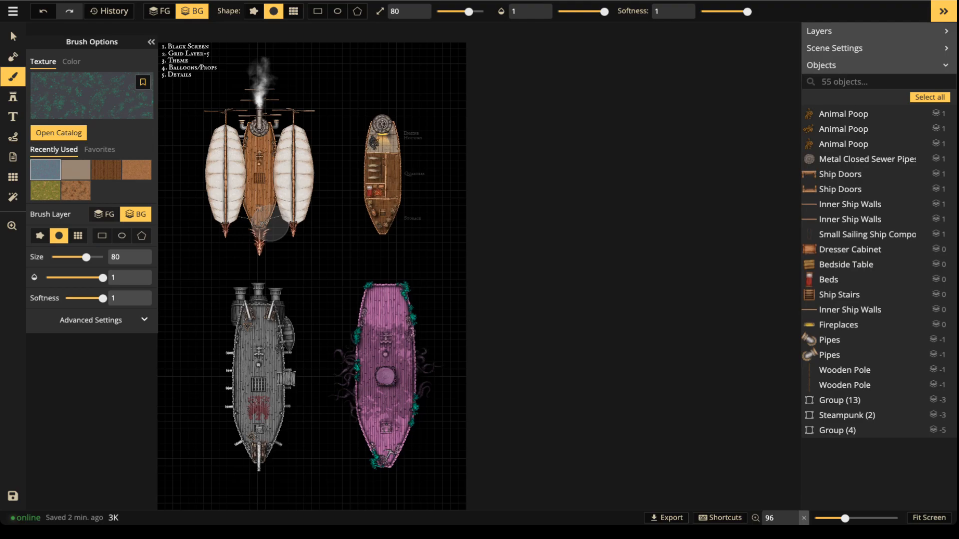
scroll(423, 172, up, 3)
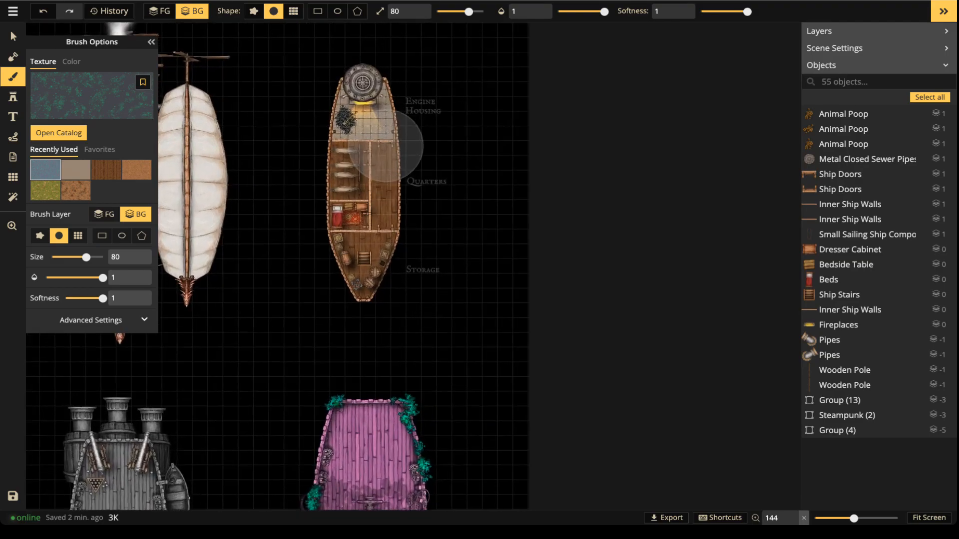
scroll(363, 143, up, 3)
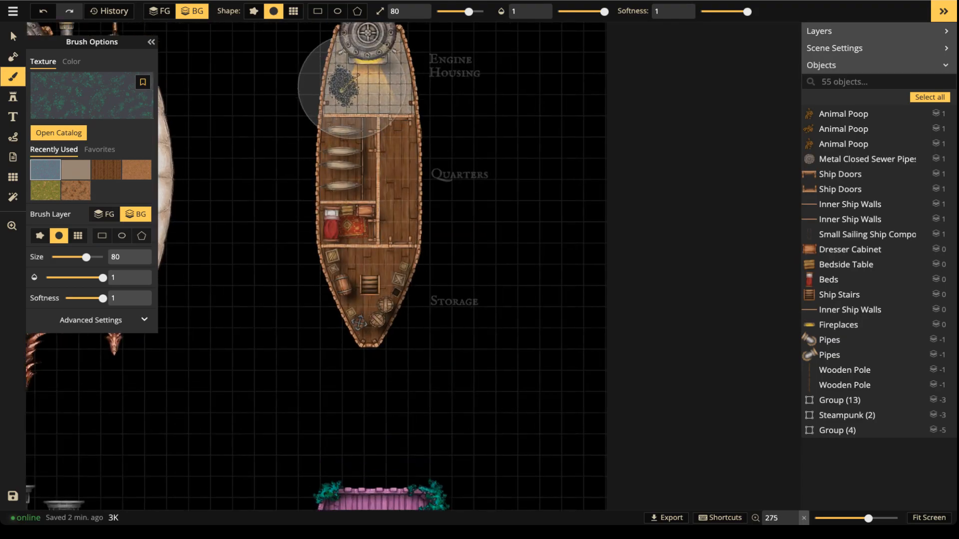
click(13, 36)
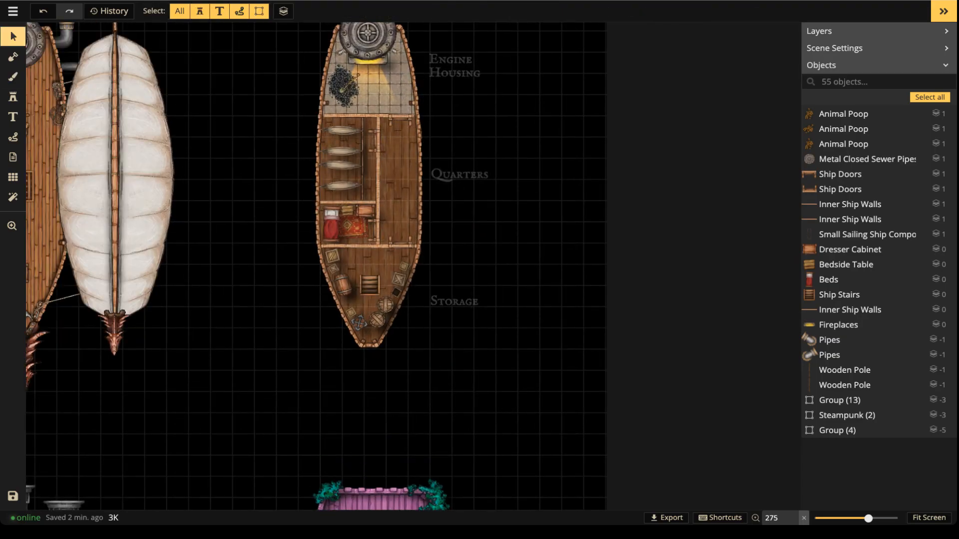
scroll(320, 188, down, 2)
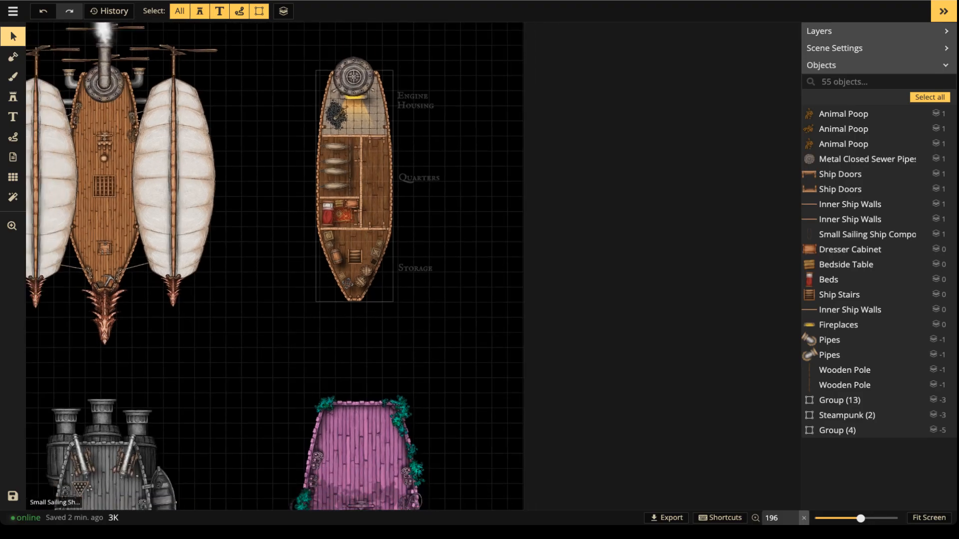
scroll(556, 191, down, 2)
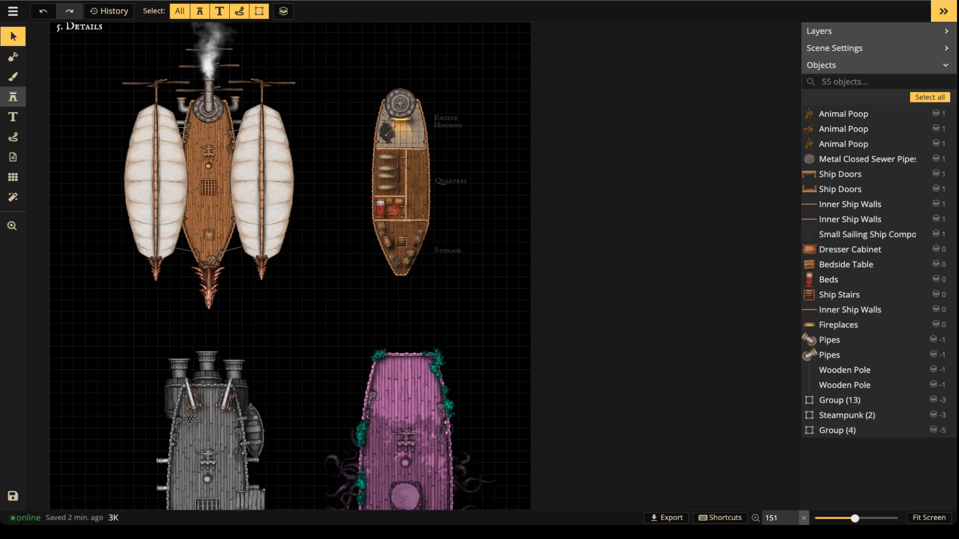
Choose the cloud stamp set from the Parchment World decorations in the stamp catalog.
click(13, 97)
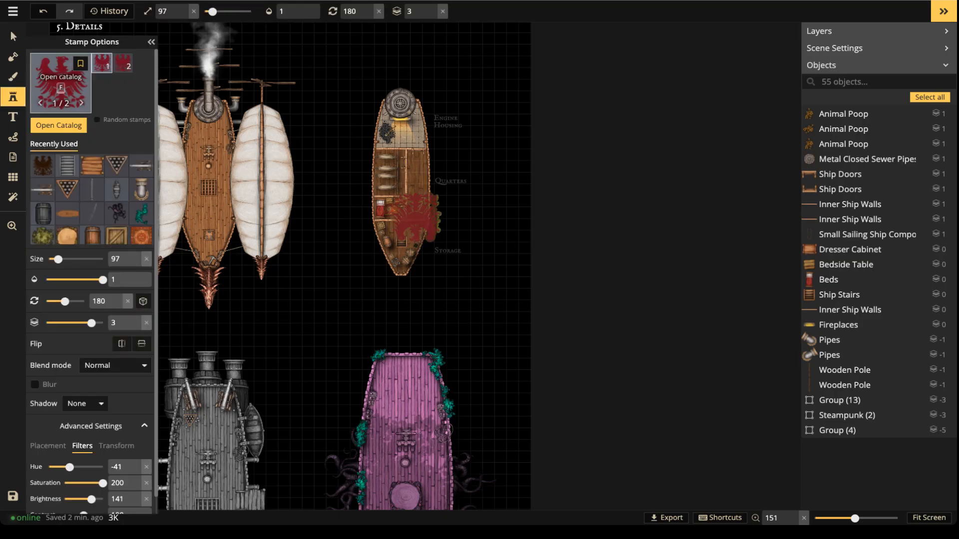
click(60, 75)
scroll(312, 348, down, 1)
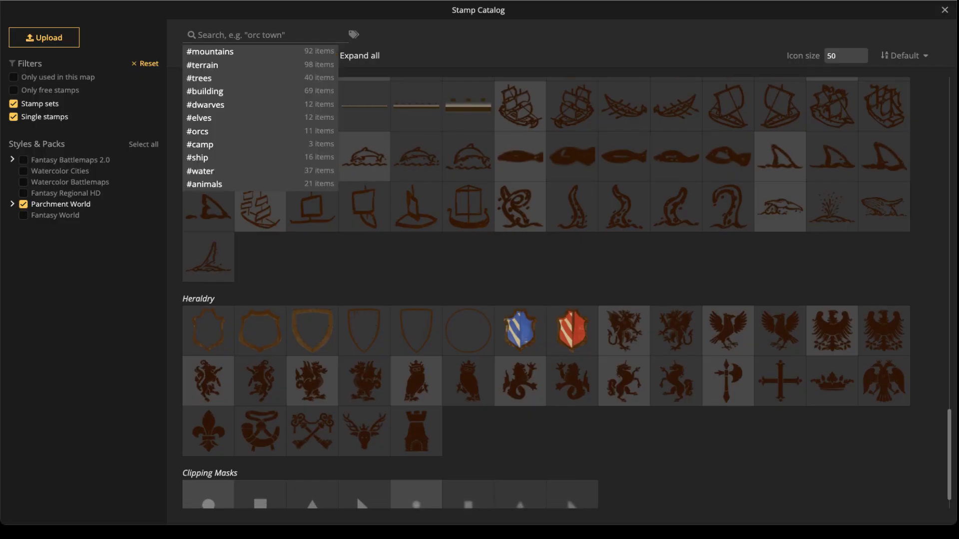
scroll(312, 348, up, 6)
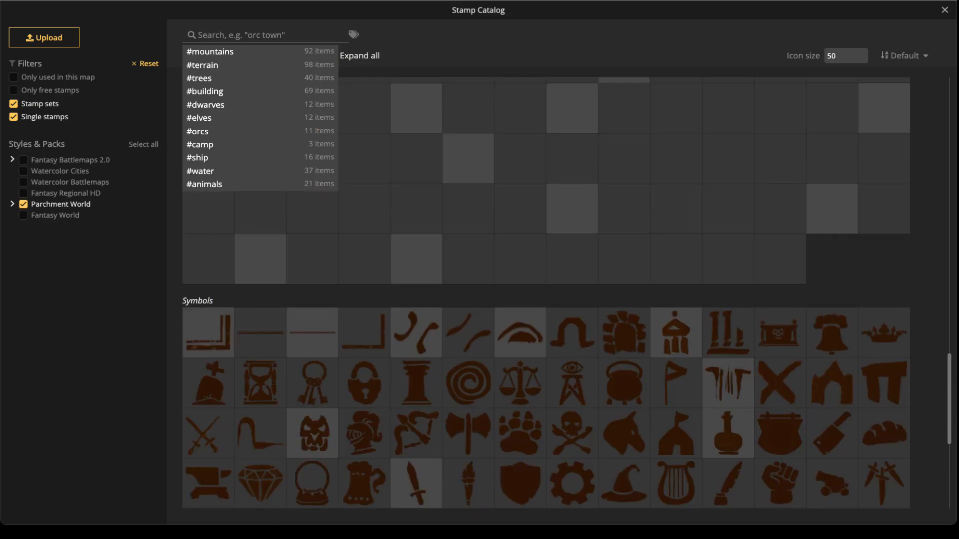
scroll(313, 349, down, 5)
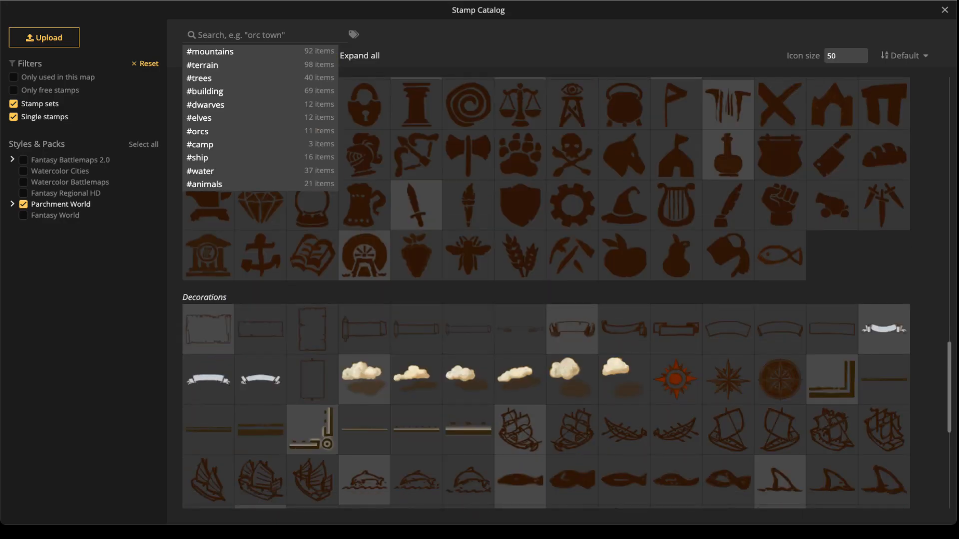
click(572, 379)
Enlarge the cloud stamp to size 227 and place one over the outer edge of the airship's right balloon.
scroll(300, 222, up, 2)
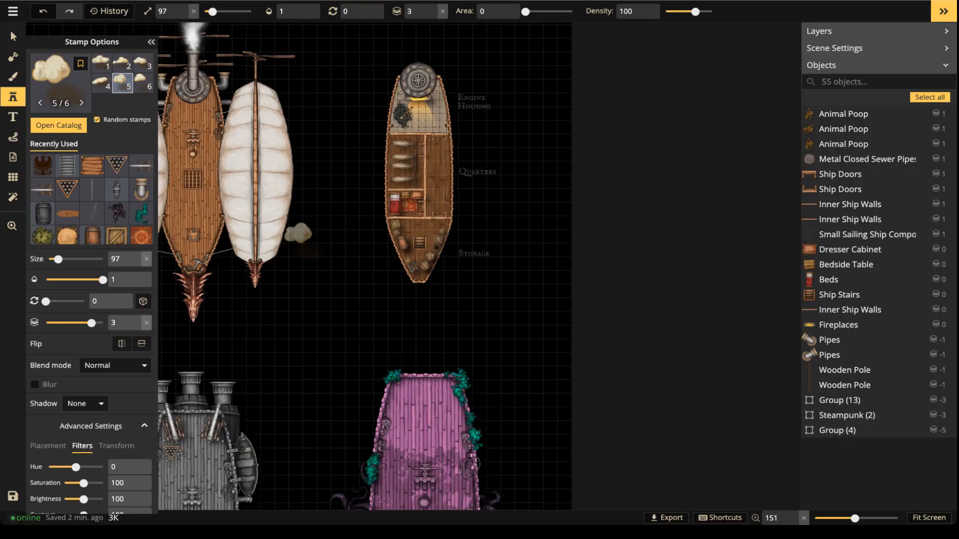
scroll(302, 220, up, 4)
scroll(302, 220, up, 9)
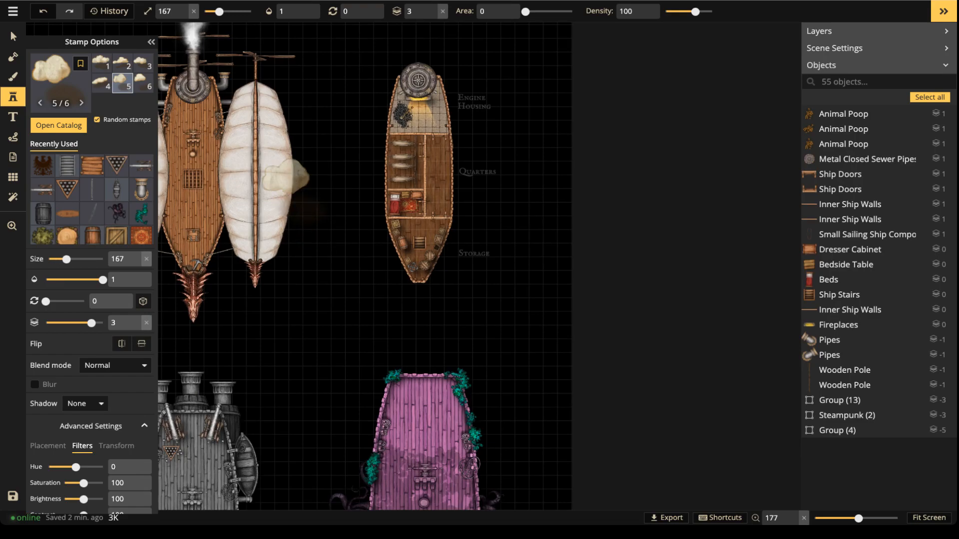
click(304, 160)
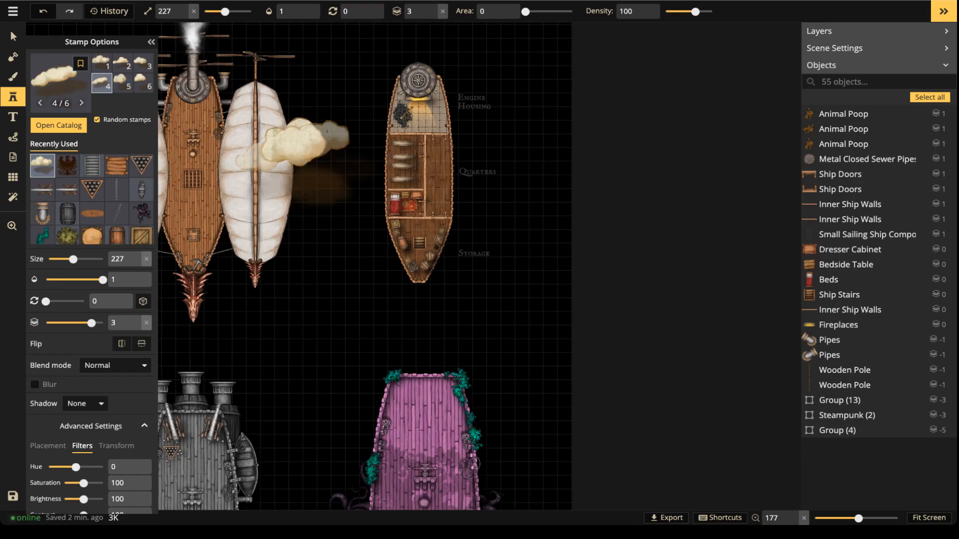
drag(291, 211, 477, 225)
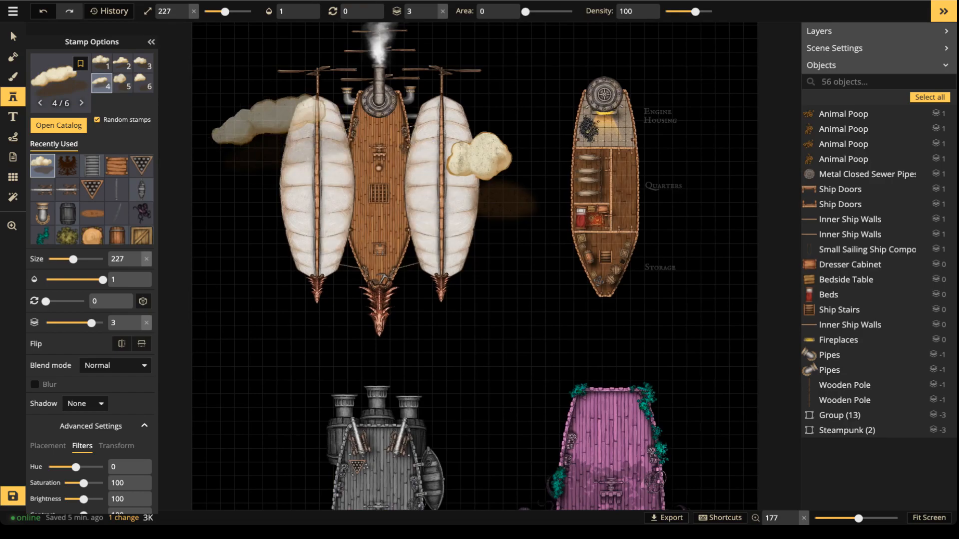
Place size 227 cloud stamps on layer 3 along the airship's left balloon and below its stern.
click(255, 197)
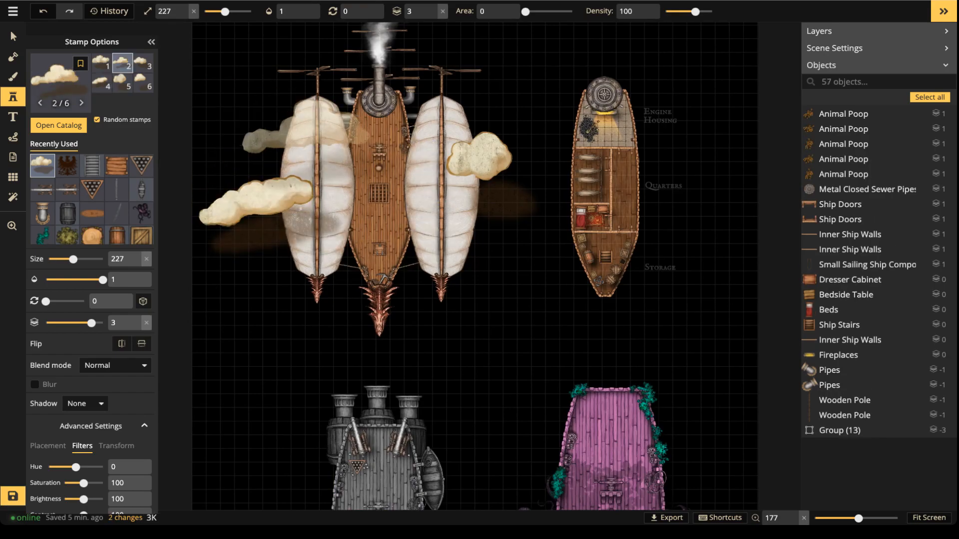
click(316, 152)
click(206, 125)
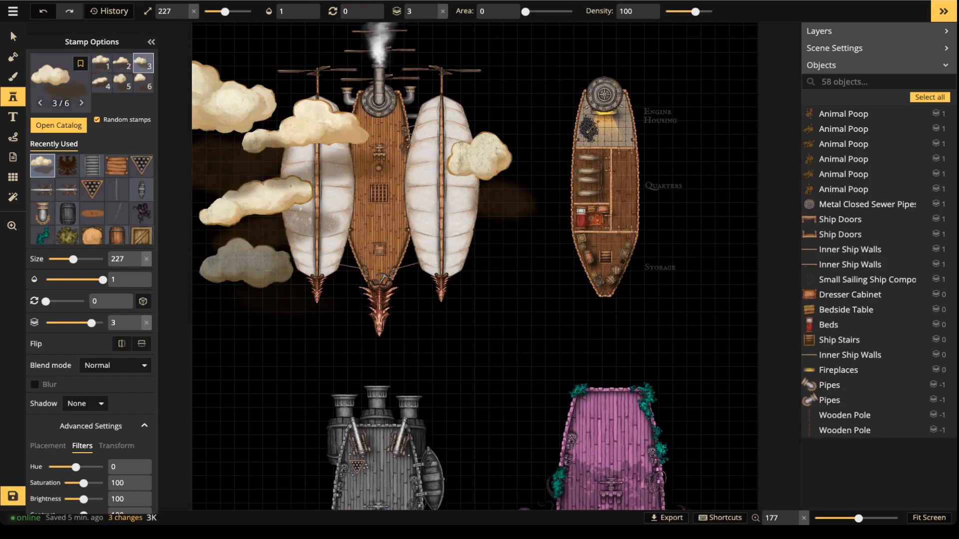
click(265, 303)
click(467, 382)
click(475, 384)
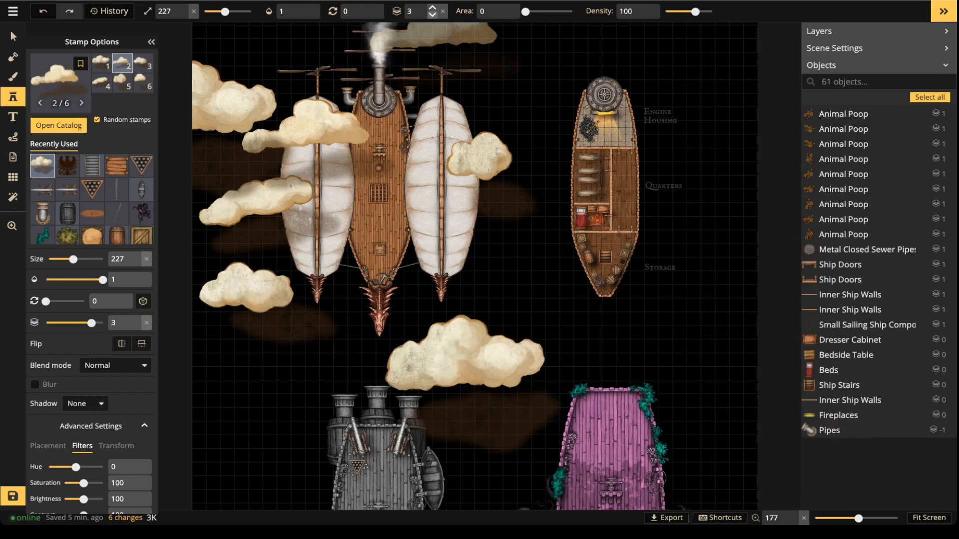
Set the cloud stamps to layer -5 and brightness 56, and place darker clouds beneath and around the airship.
click(433, 15)
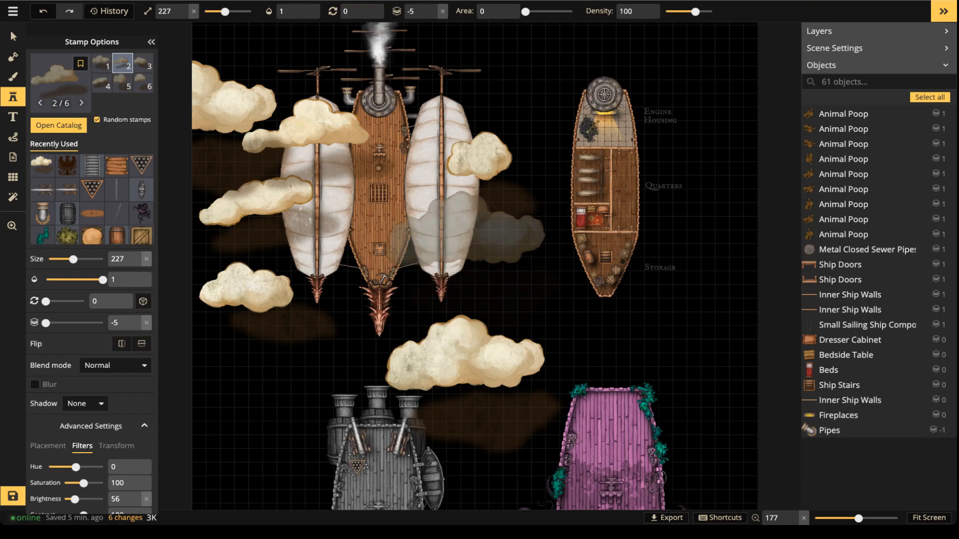
click(433, 267)
click(319, 246)
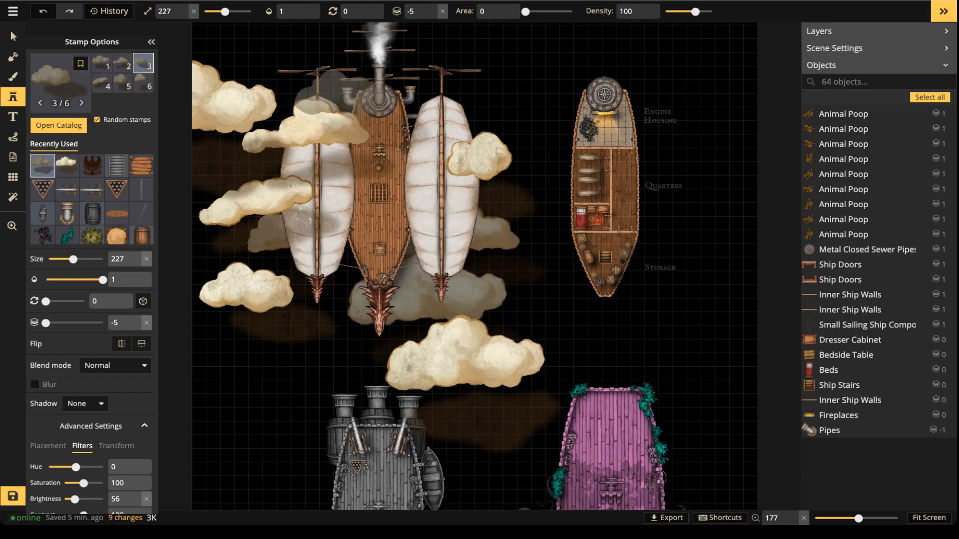
click(361, 110)
click(421, 46)
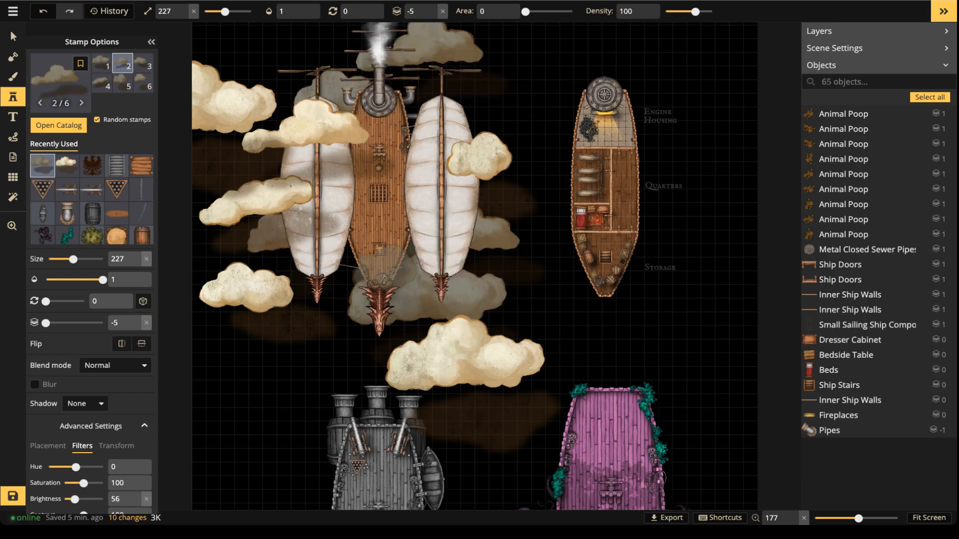
click(340, 349)
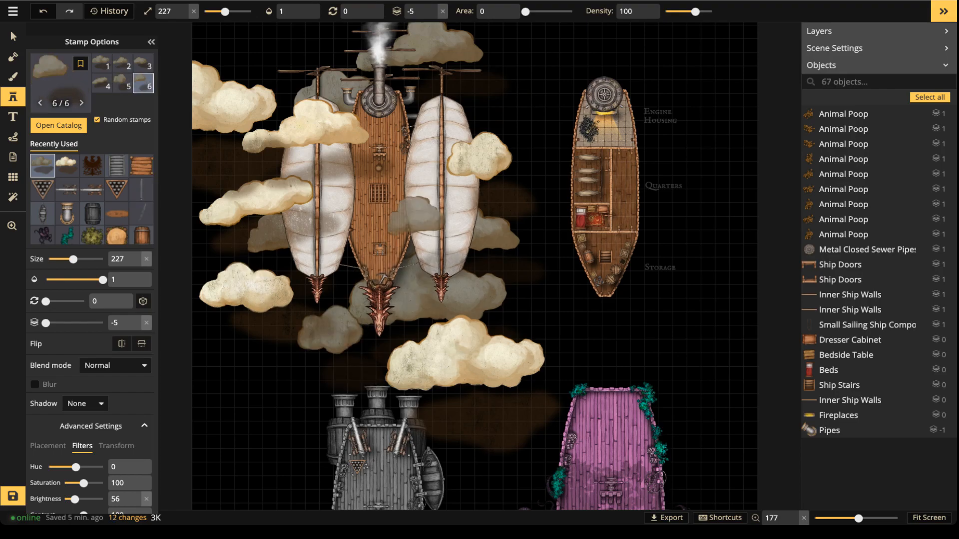
Select all the dark layer -5 clouds in the object list and delete them together.
click(13, 36)
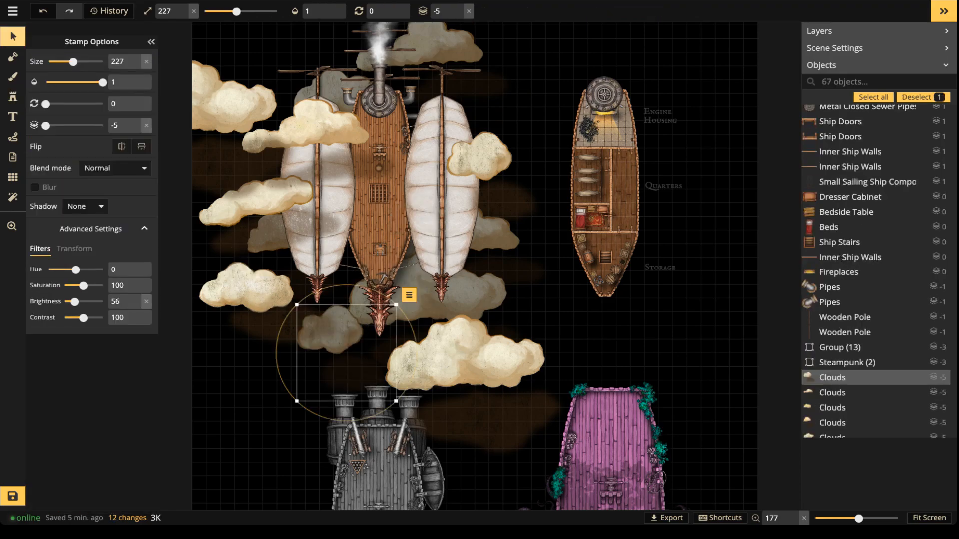
scroll(850, 380, down, 3)
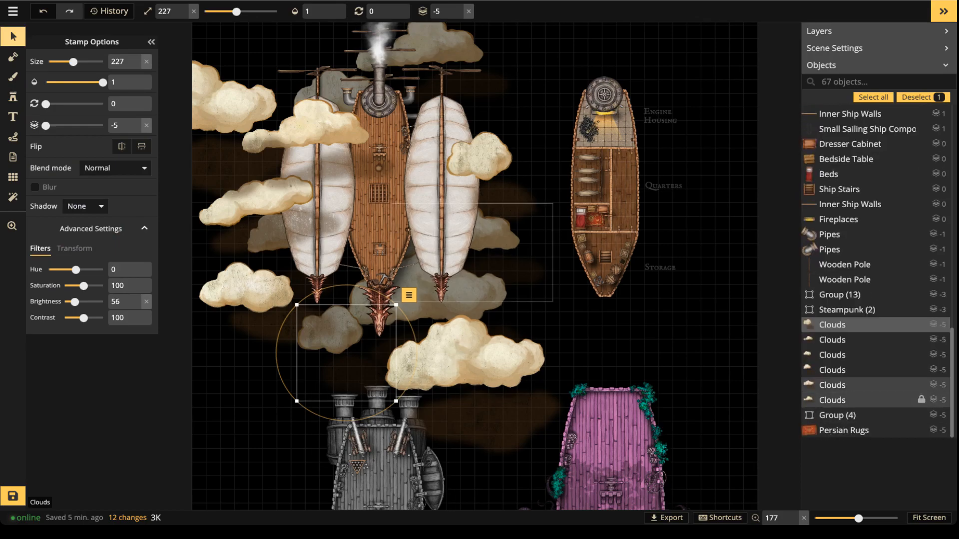
shift+click(850, 400)
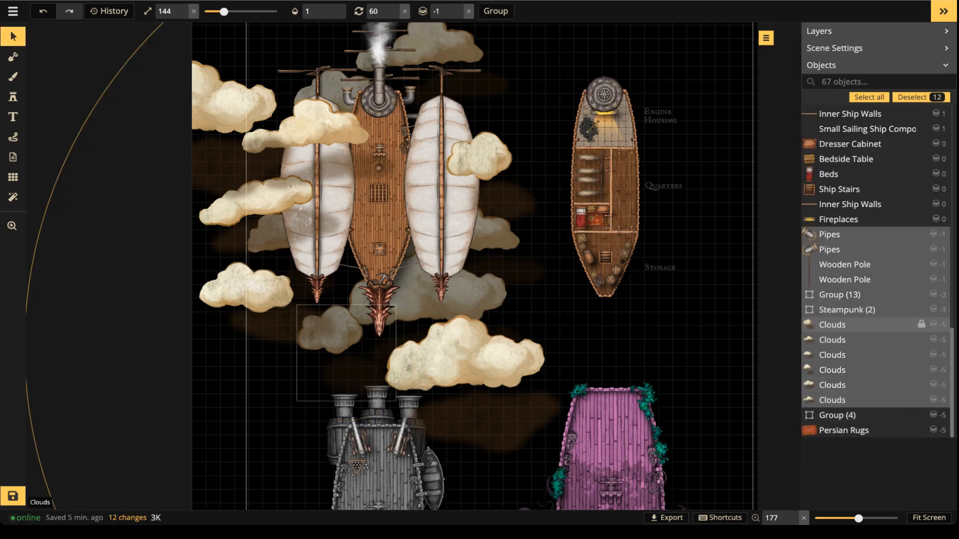
click(850, 325)
shift+click(849, 400)
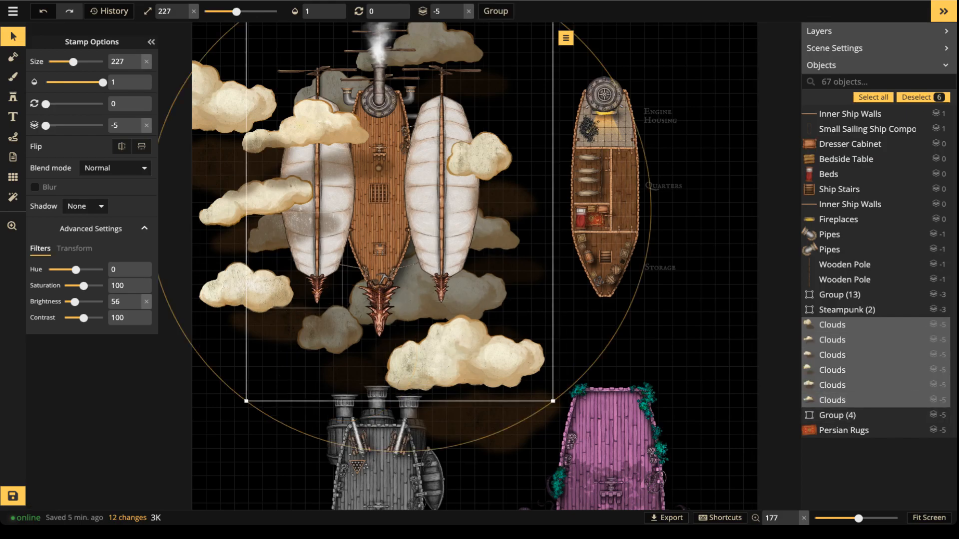
key(Delete)
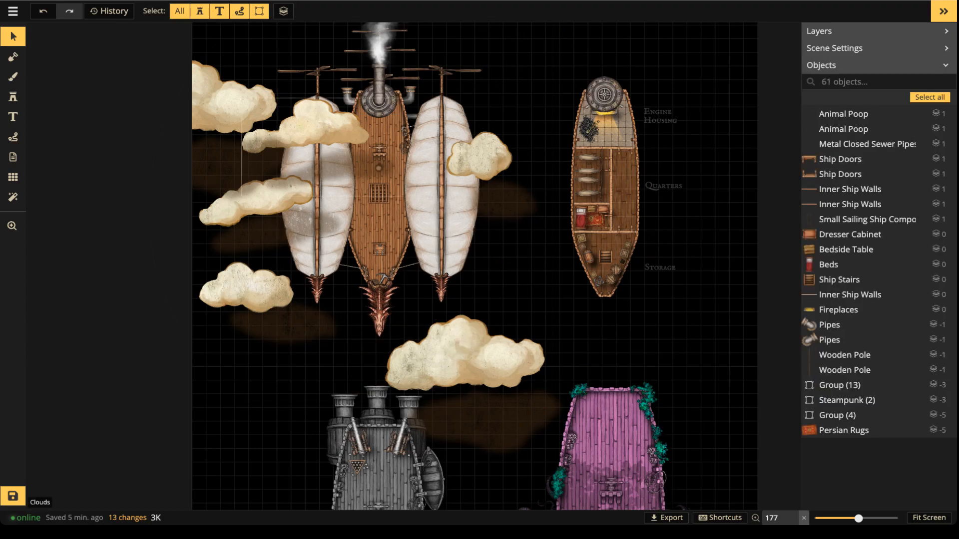
Delete all the remaining bright clouds around the airship and save the map.
click(483, 158)
key(Delete)
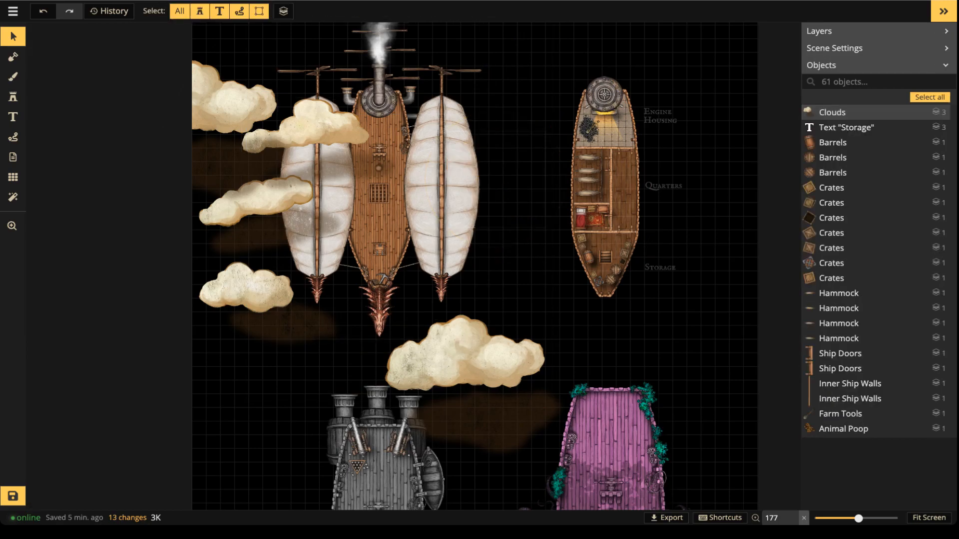
click(465, 355)
click(246, 289)
key(Delete)
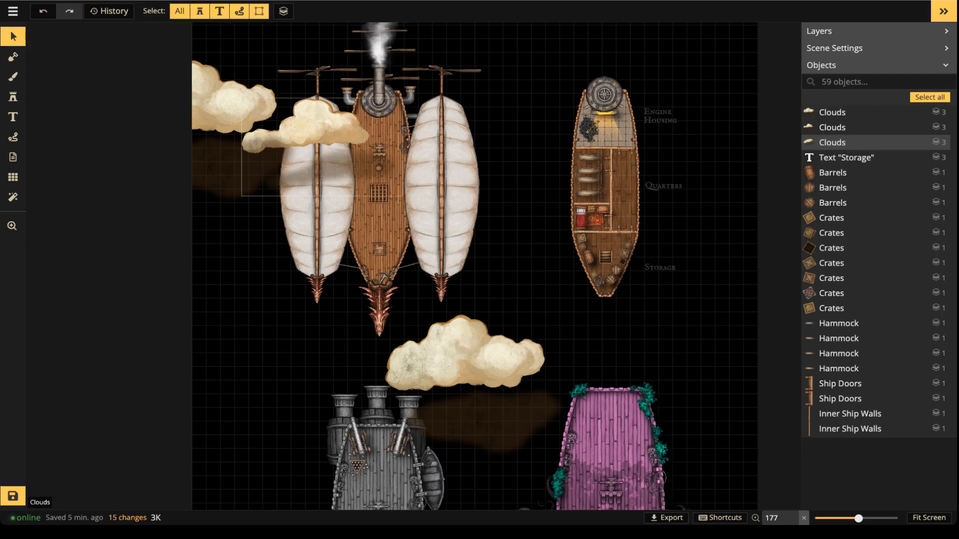
click(320, 125)
key(Delete)
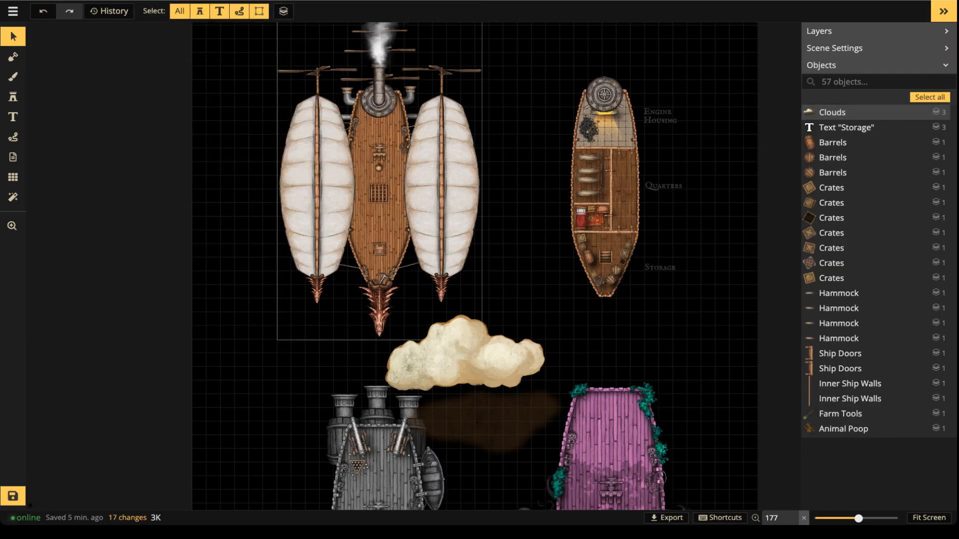
click(464, 356)
key(Delete)
scroll(475, 269, down, 4)
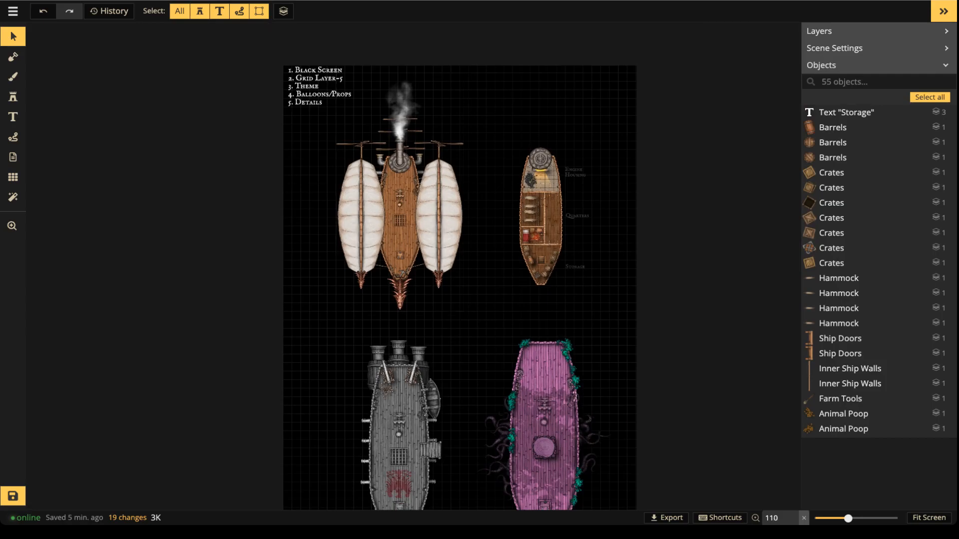
key(ctrl+s)
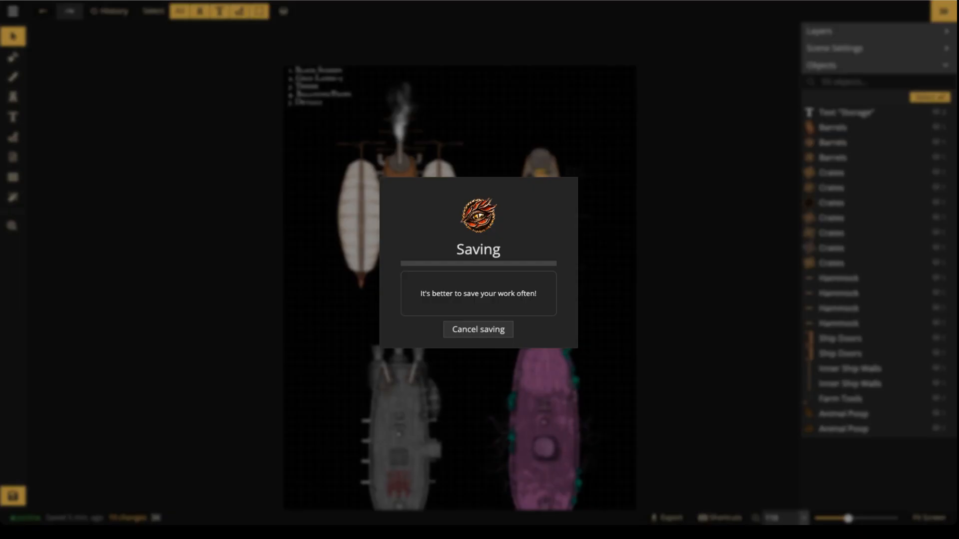